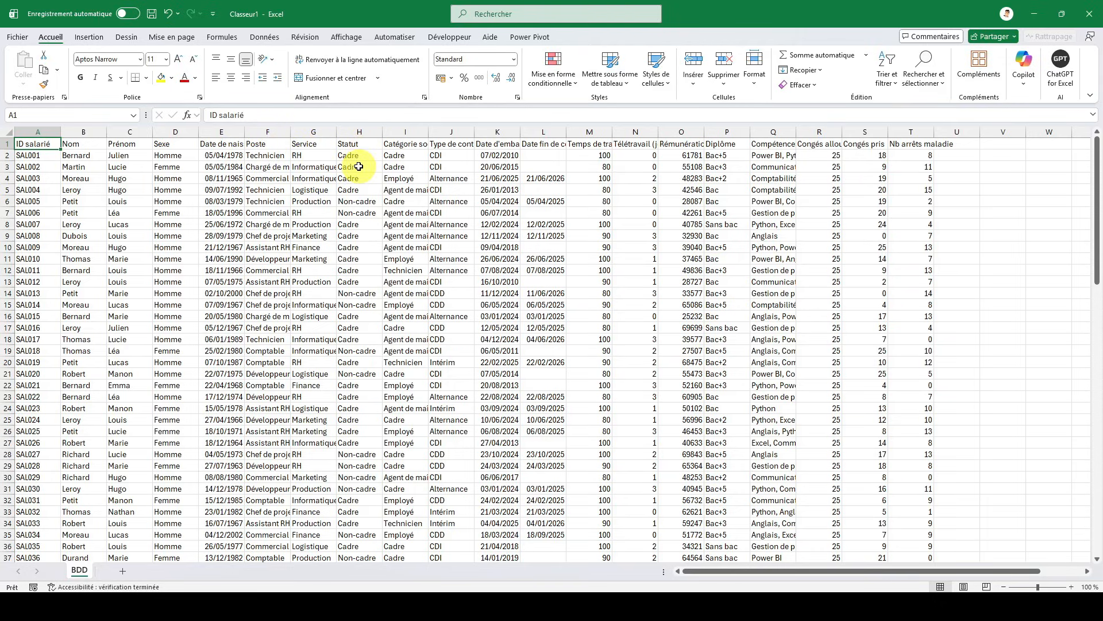
- Examine the column headers from Catégorie socio-professionnelle to Nb arrêts maladie, including sample entries under Compétences clés
{"action": "left_click", "coordinate": [412, 145]}
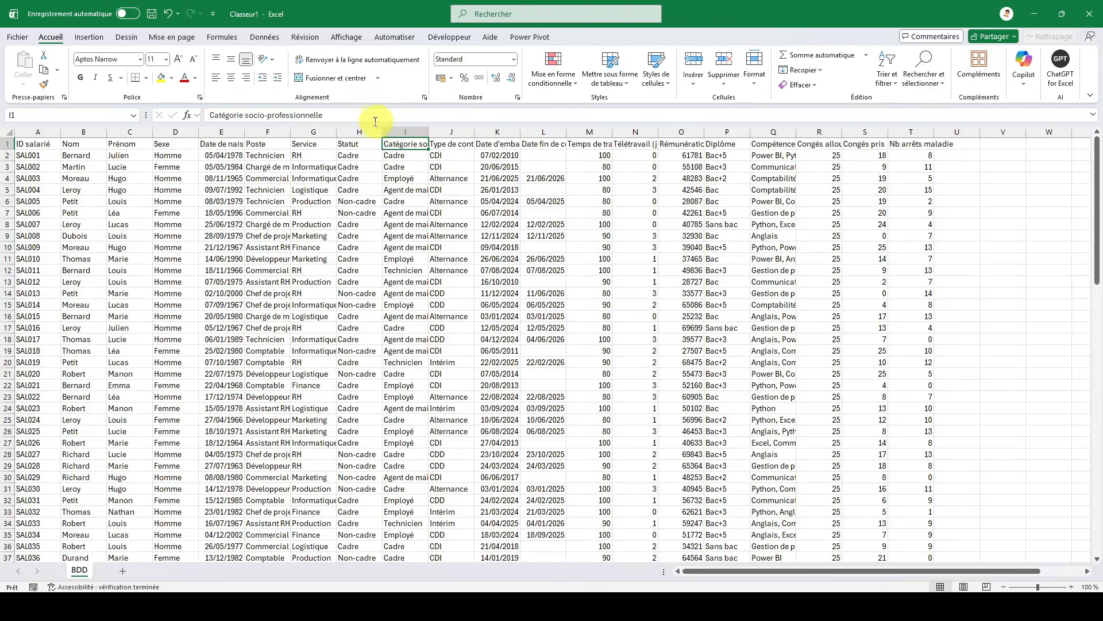
{"action": "left_click", "coordinate": [455, 145]}
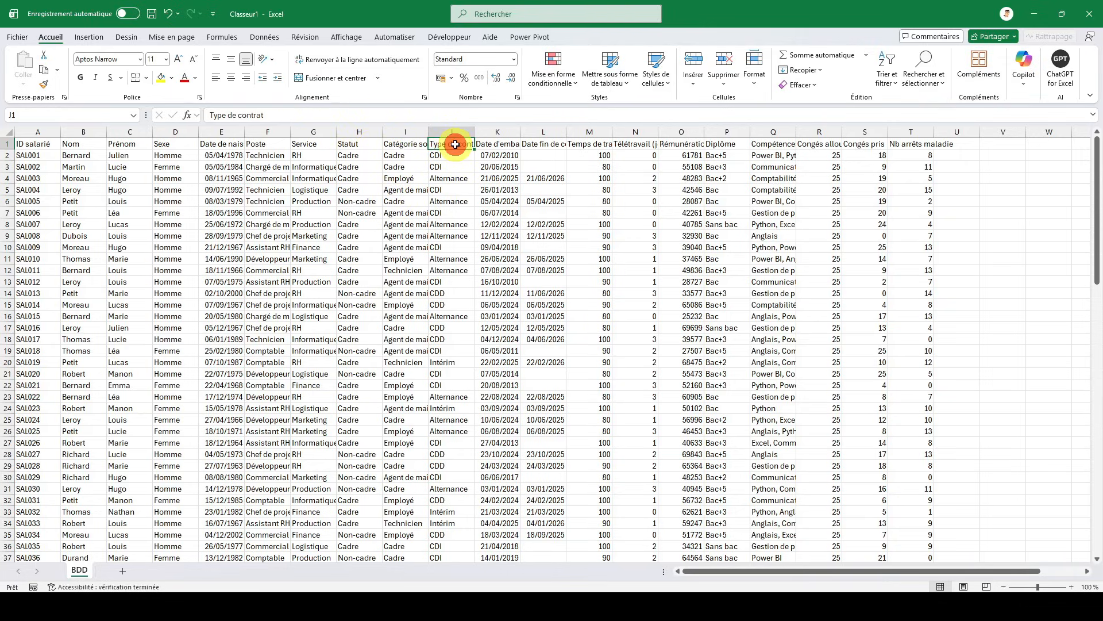
{"action": "left_click", "coordinate": [534, 147]}
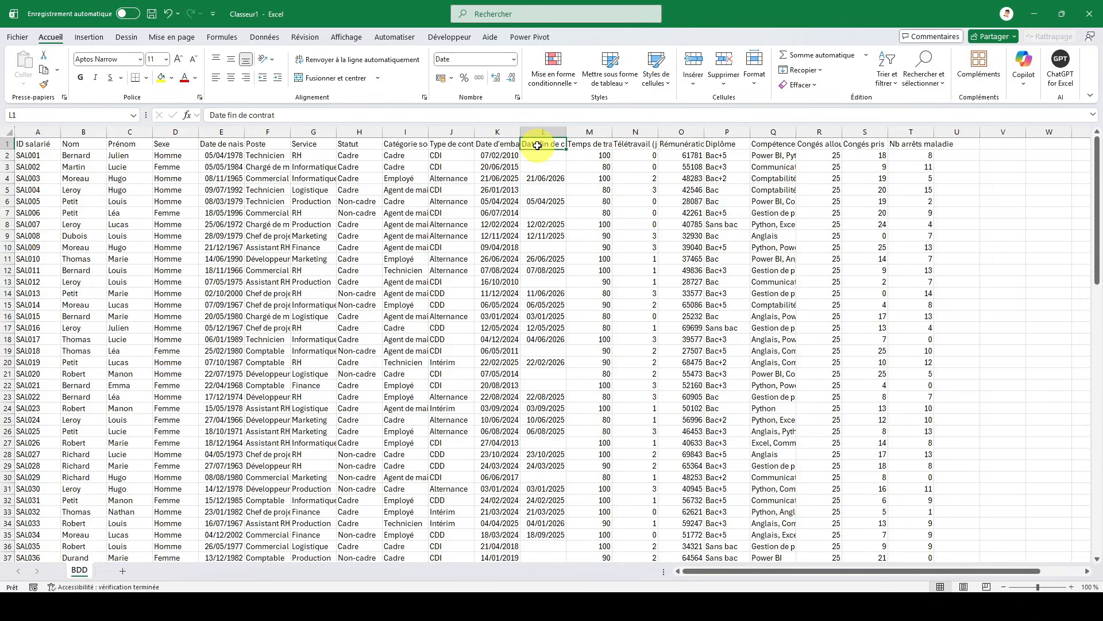
{"action": "left_click", "coordinate": [594, 146]}
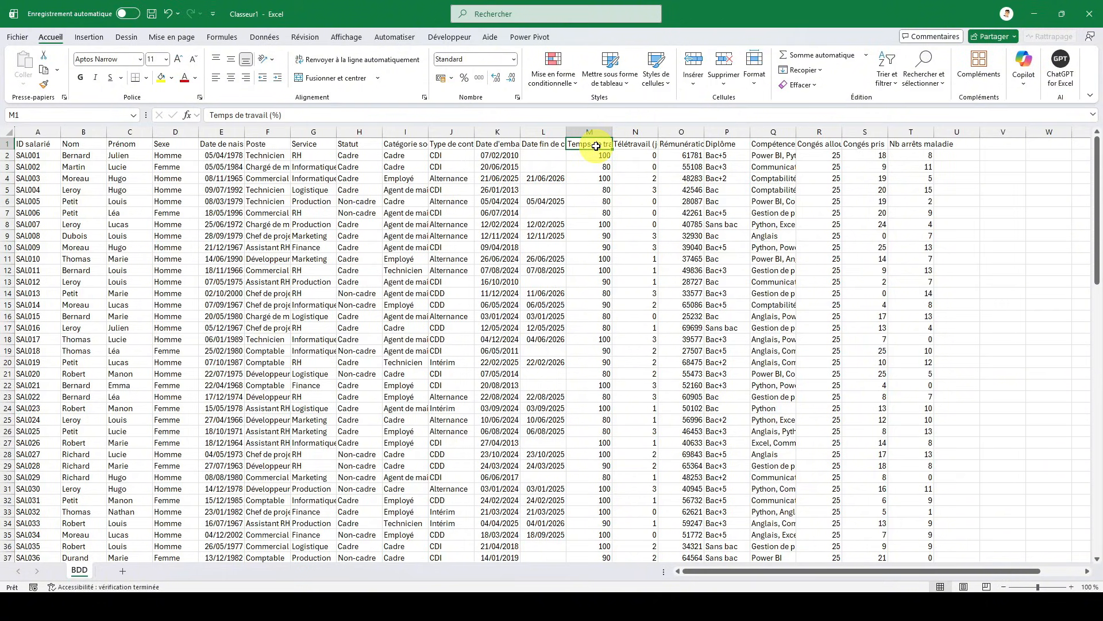
{"action": "key", "text": "Right"}
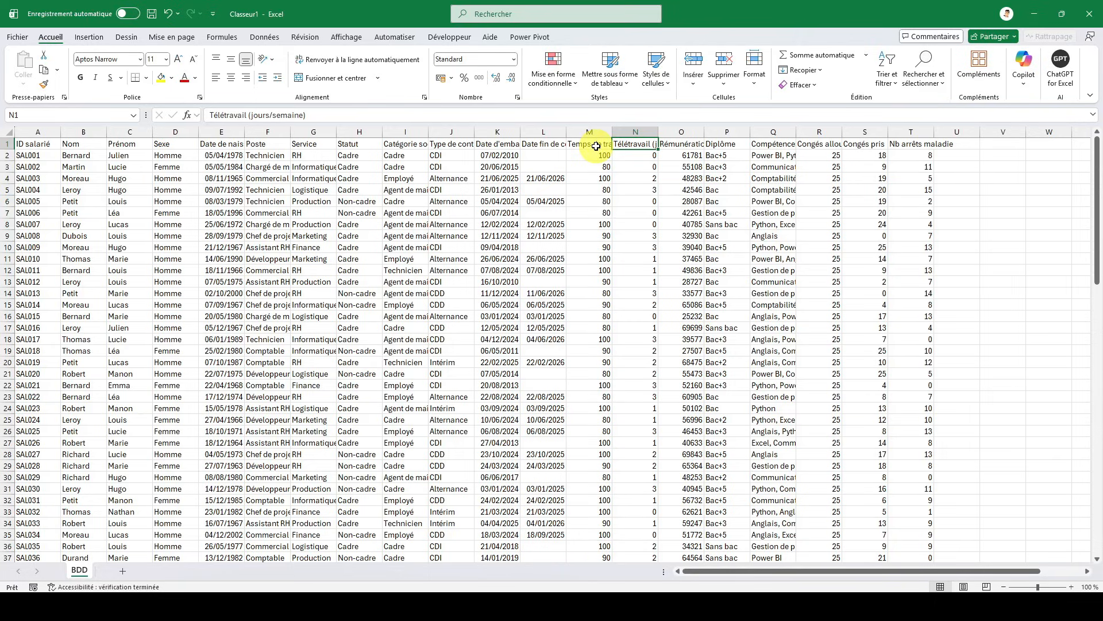
{"action": "key", "text": "Right"}
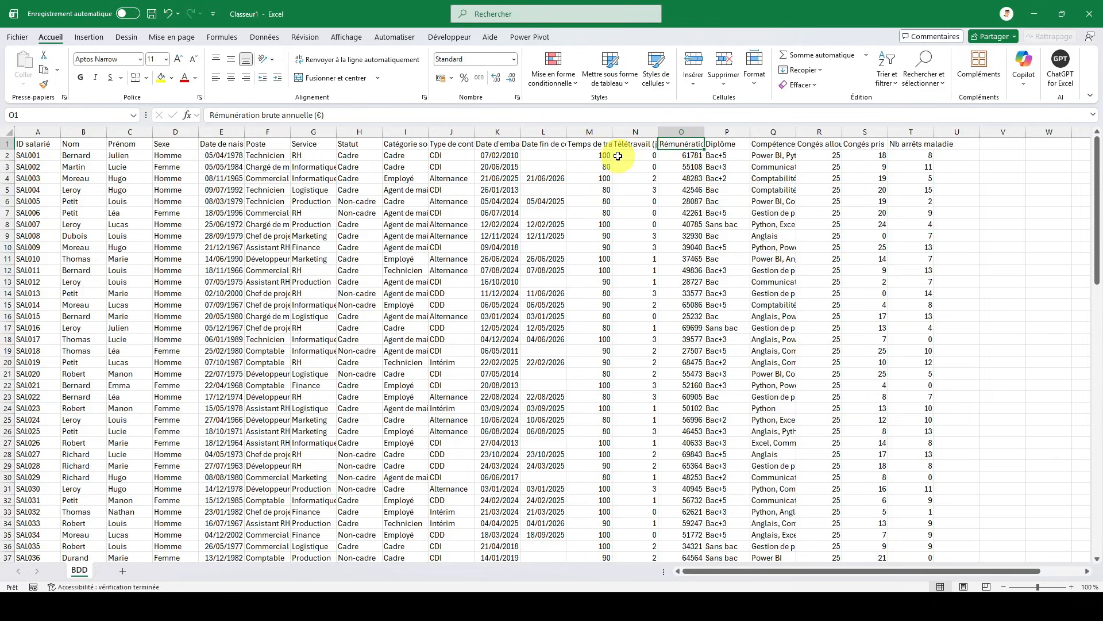
{"action": "key", "text": "Right"}
{"action": "key", "text": "Right"}
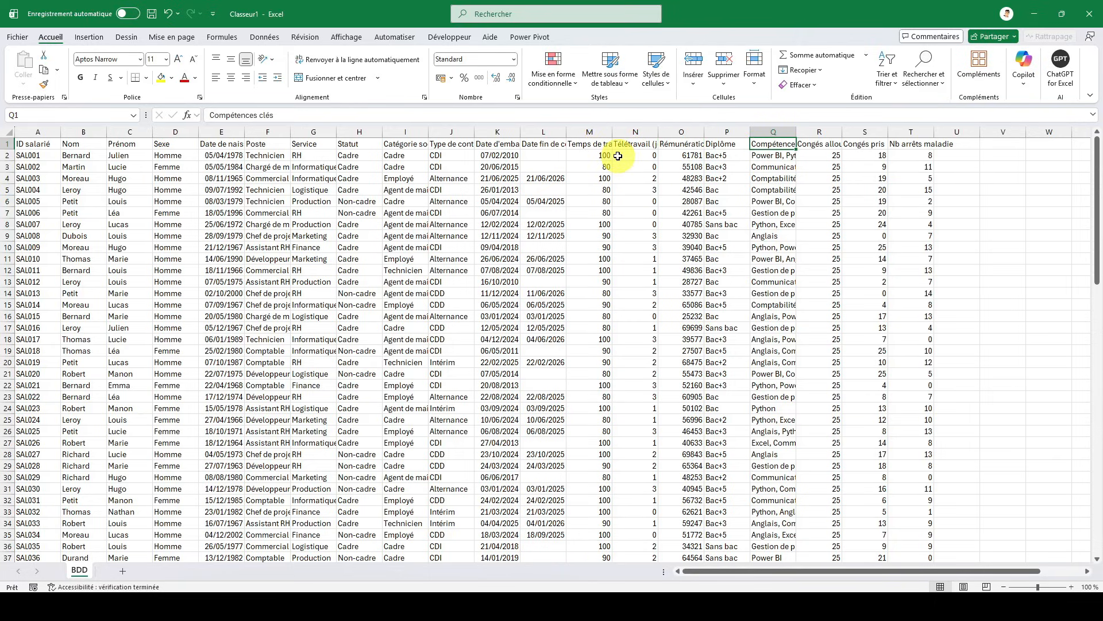
{"action": "key", "text": "Down"}
{"action": "key", "text": "Down"}
{"action": "key", "text": "Down"}
{"action": "key", "text": "Down"}
{"action": "key", "text": "Up"}
{"action": "key", "text": "Up"}
{"action": "key", "text": "Up"}
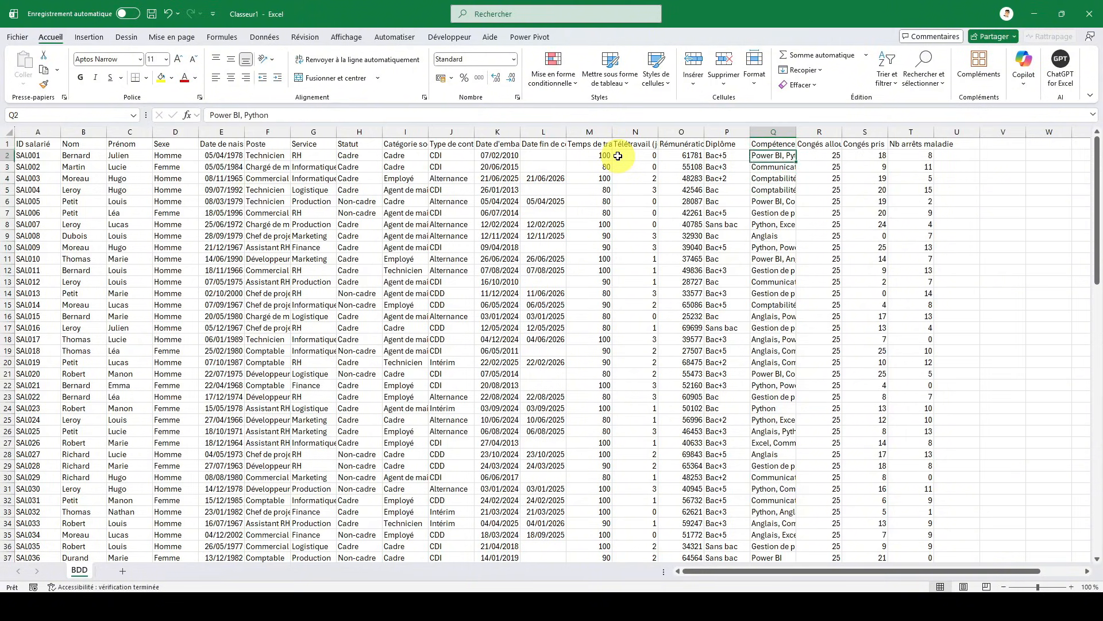
{"action": "key", "text": "Up"}
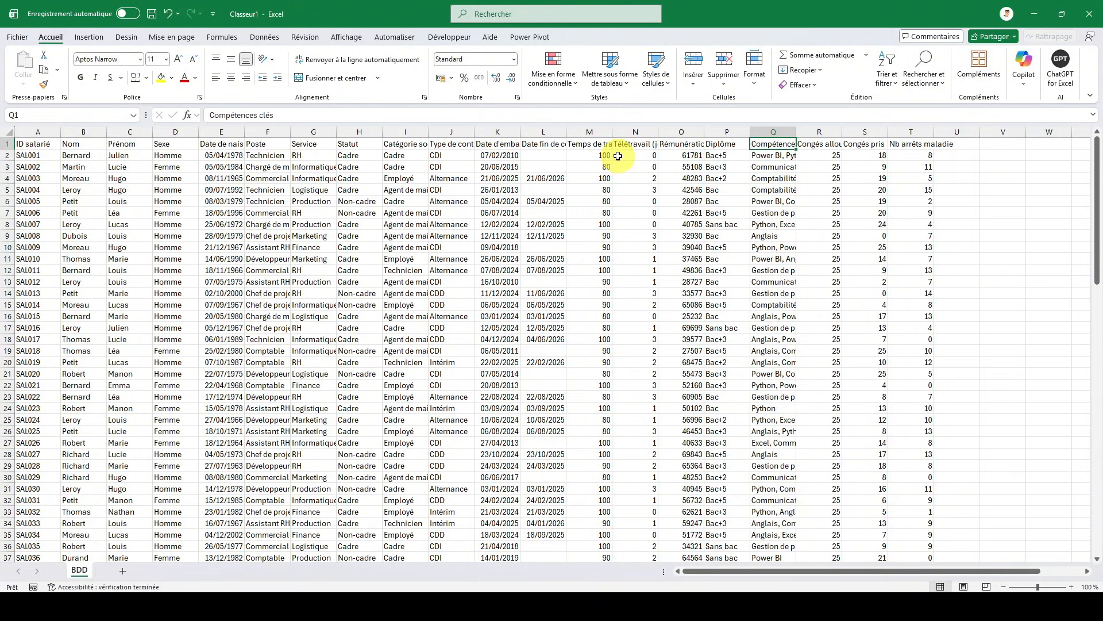
{"action": "key", "text": "Right"}
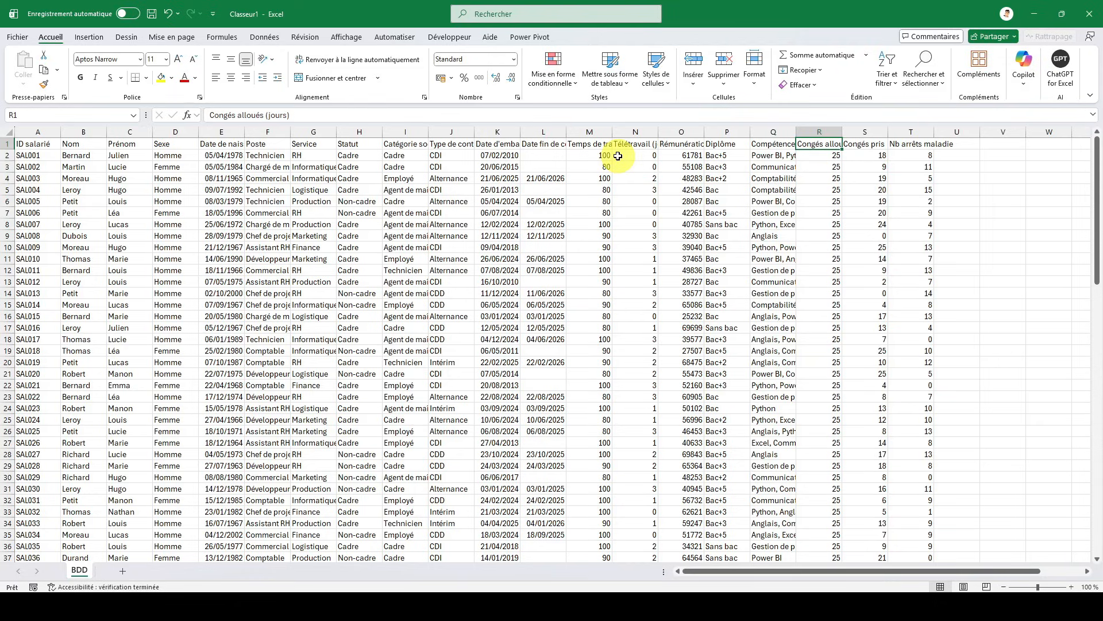
{"action": "key", "text": "Right"}
{"action": "key", "text": "Right"}
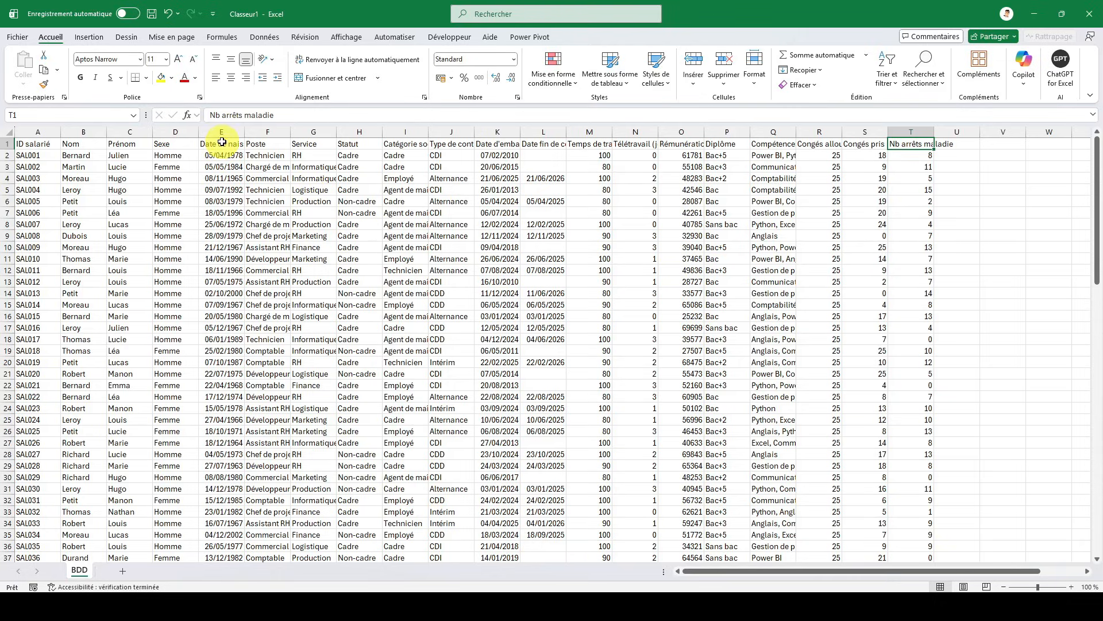
{"action": "right_click", "coordinate": [283, 131]}
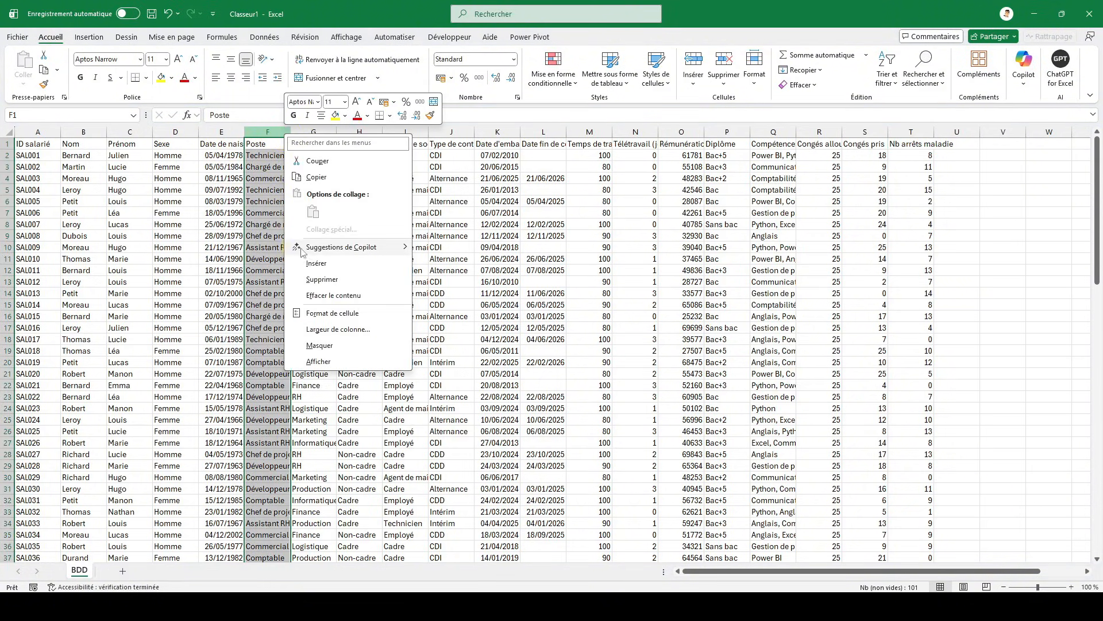
{"action": "left_click", "coordinate": [316, 263]}
{"action": "left_click", "coordinate": [270, 143]}
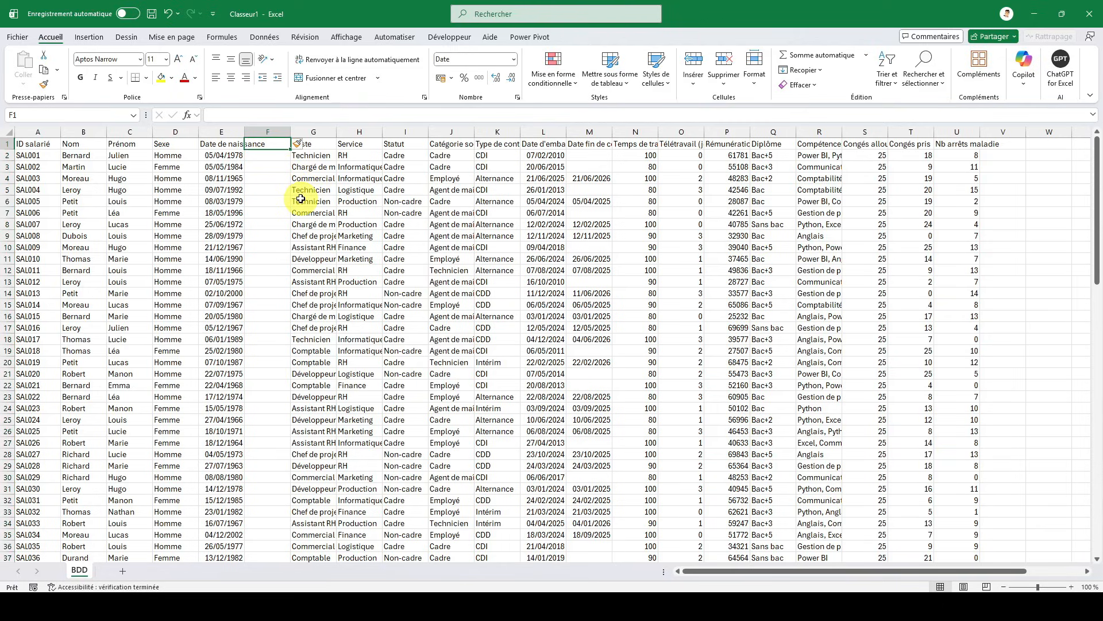
{"action": "type", "text": "Age"}
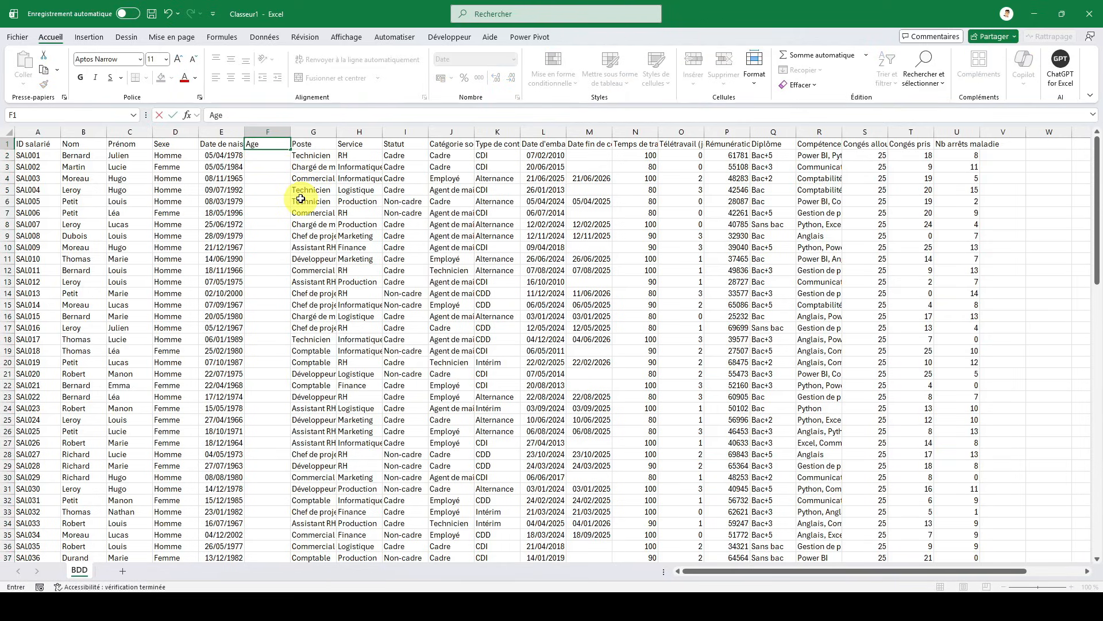
{"action": "key", "text": "Return"}
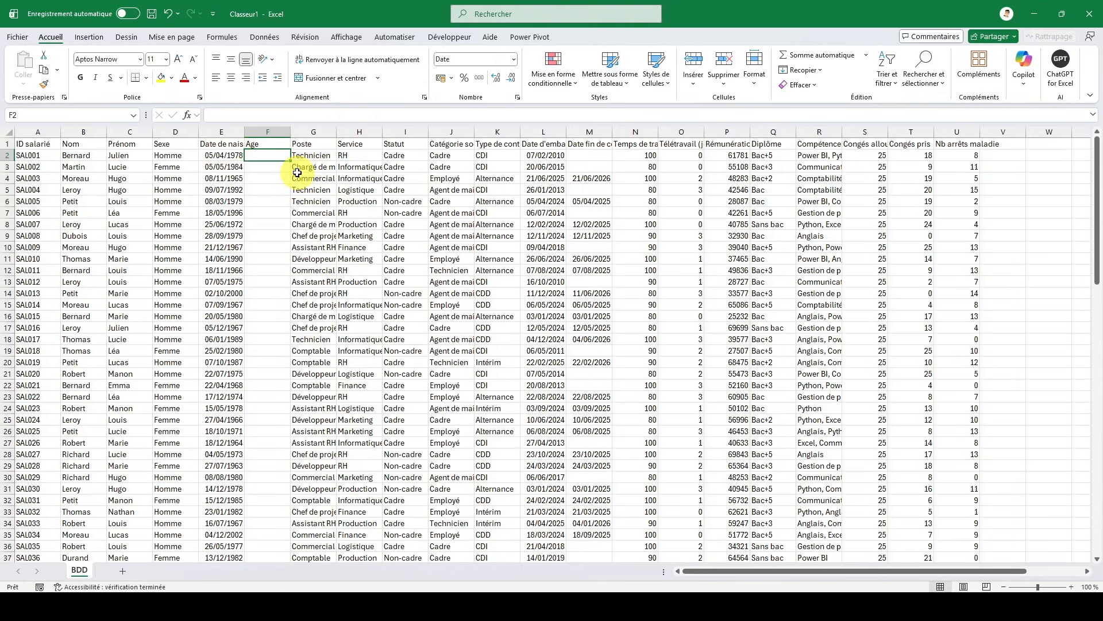
{"action": "right_click", "coordinate": [268, 134]}
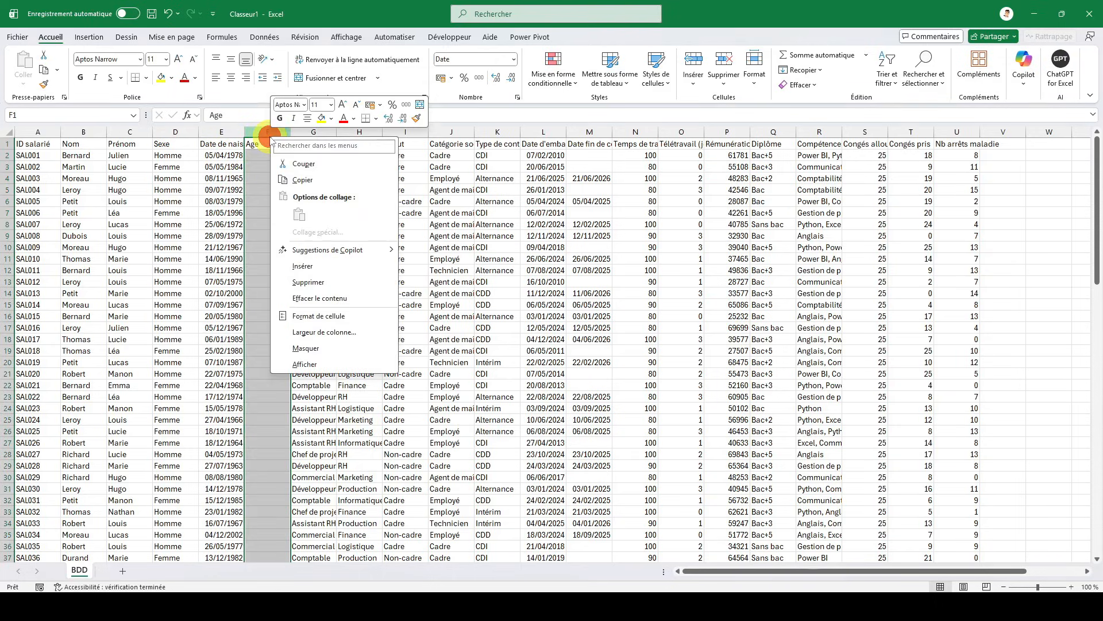
{"action": "left_click", "coordinate": [304, 282]}
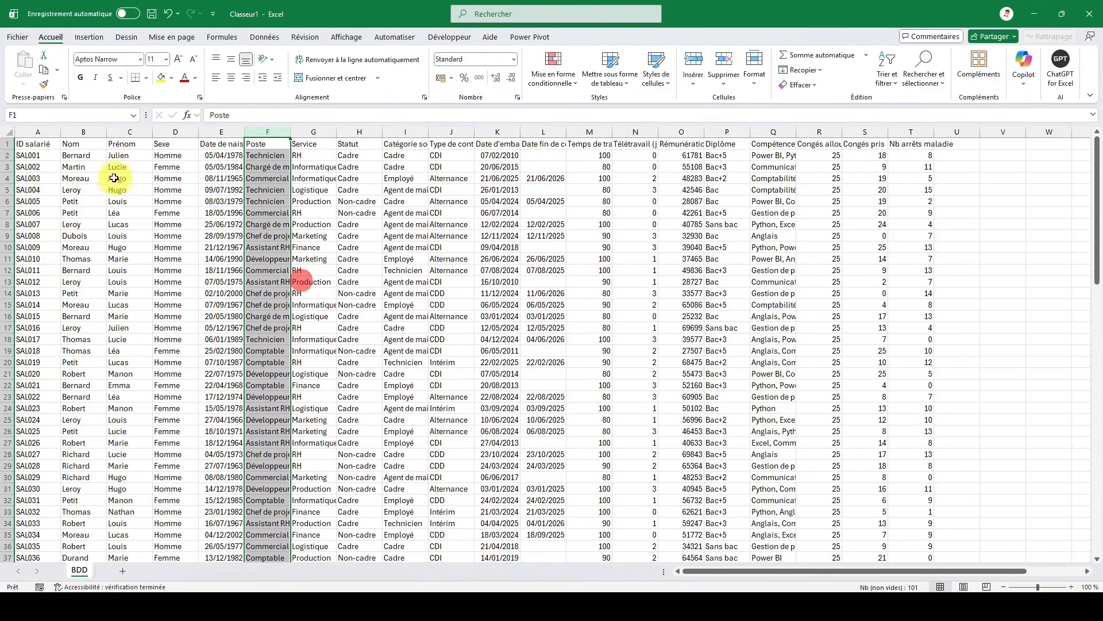
- Convert the employee data range A1:T101 on the BDD sheet into a table with headers
{"action": "left_click", "coordinate": [32, 144]}
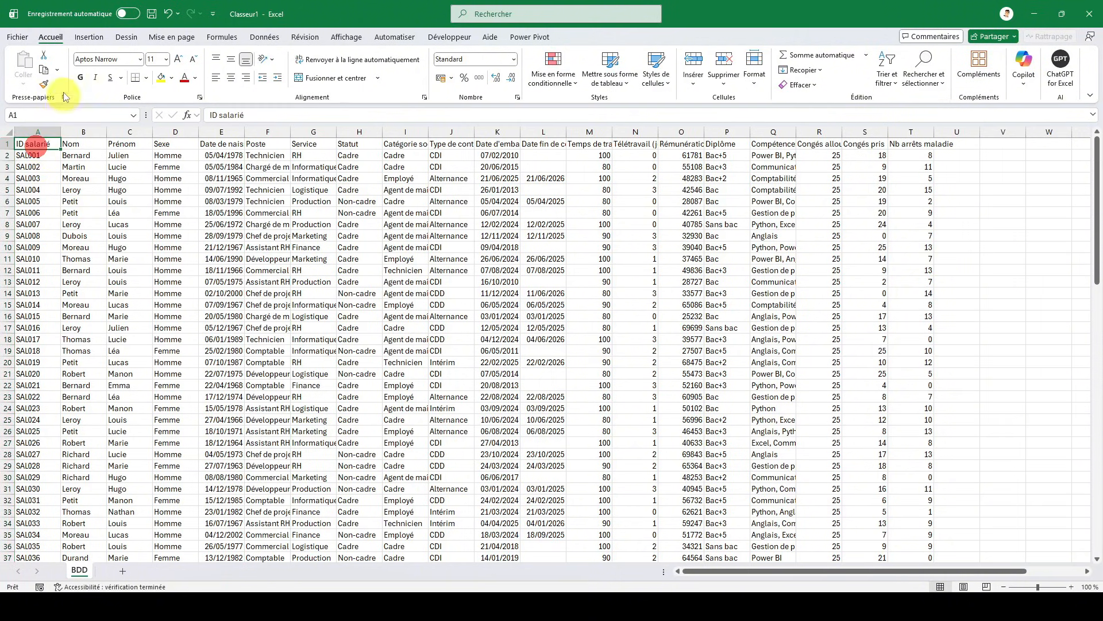
{"action": "left_click", "coordinate": [88, 38]}
{"action": "left_click", "coordinate": [127, 76]}
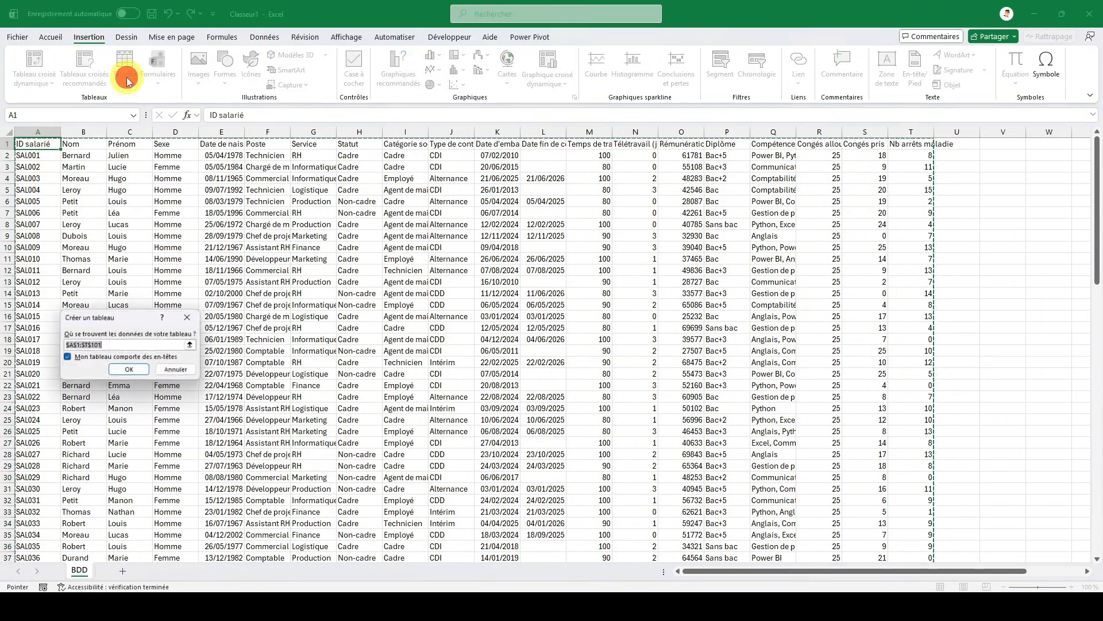
{"action": "scroll", "coordinate": [418, 267], "scroll_direction": "down", "scroll_amount": 9}
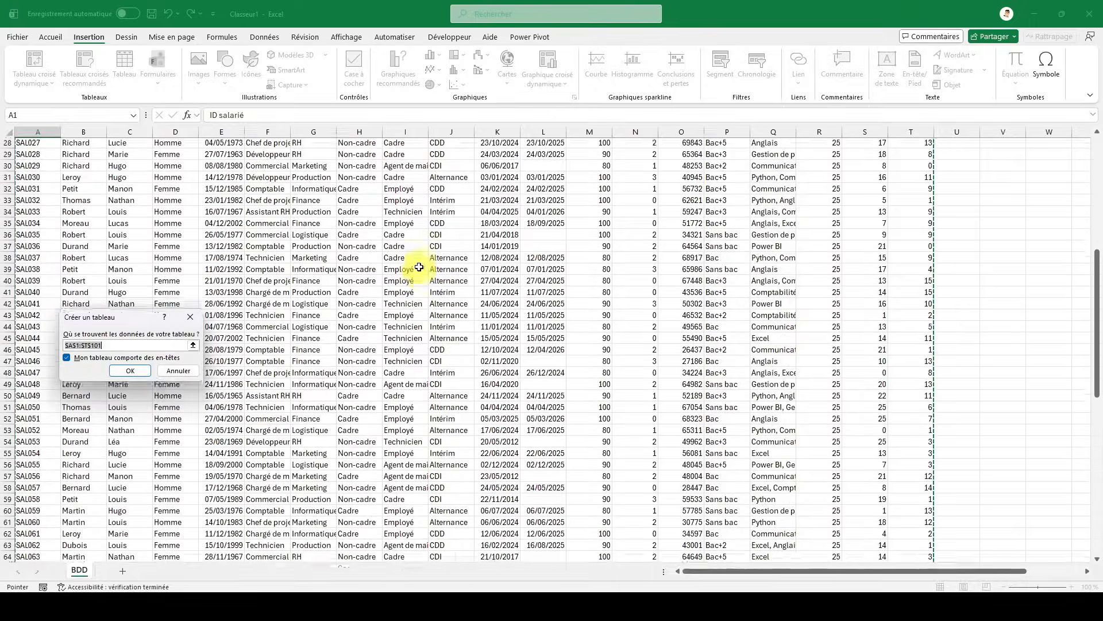
{"action": "scroll", "coordinate": [419, 268], "scroll_direction": "down", "scroll_amount": 19}
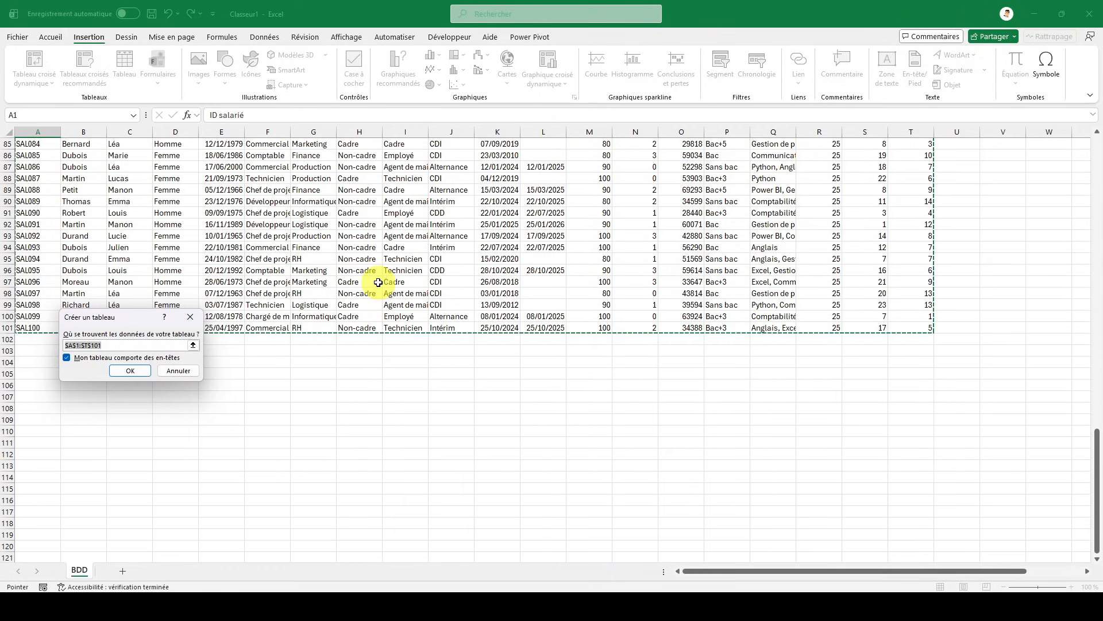
{"action": "left_click", "coordinate": [136, 369]}
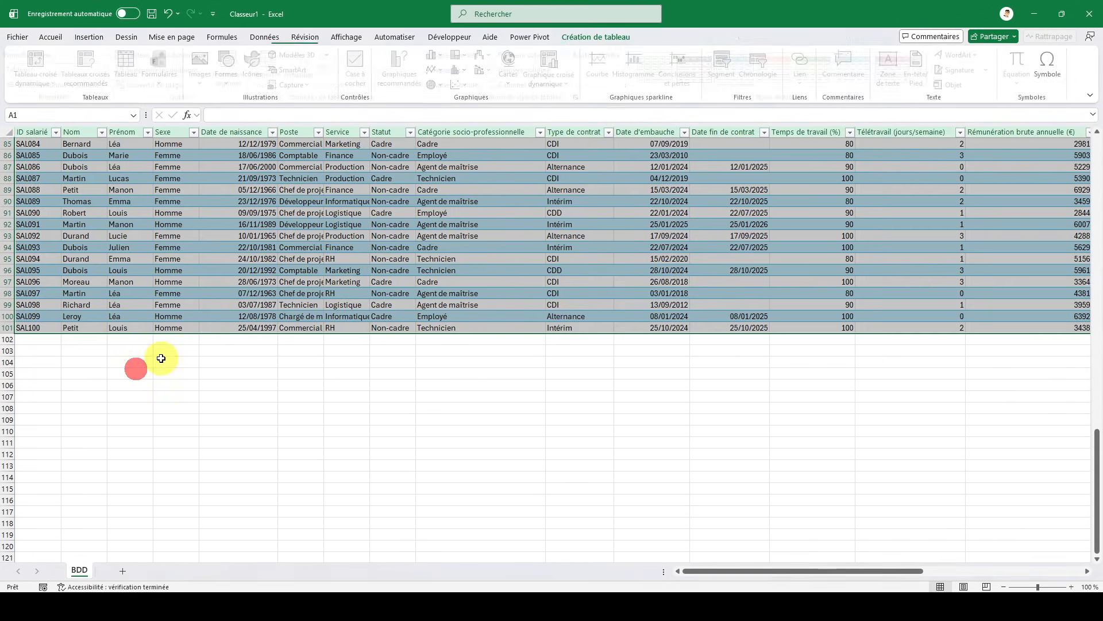
- Apply the green medium table style with a solid header row and banded rows to the employee table
{"action": "scroll", "coordinate": [259, 288], "scroll_direction": "up", "scroll_amount": 20}
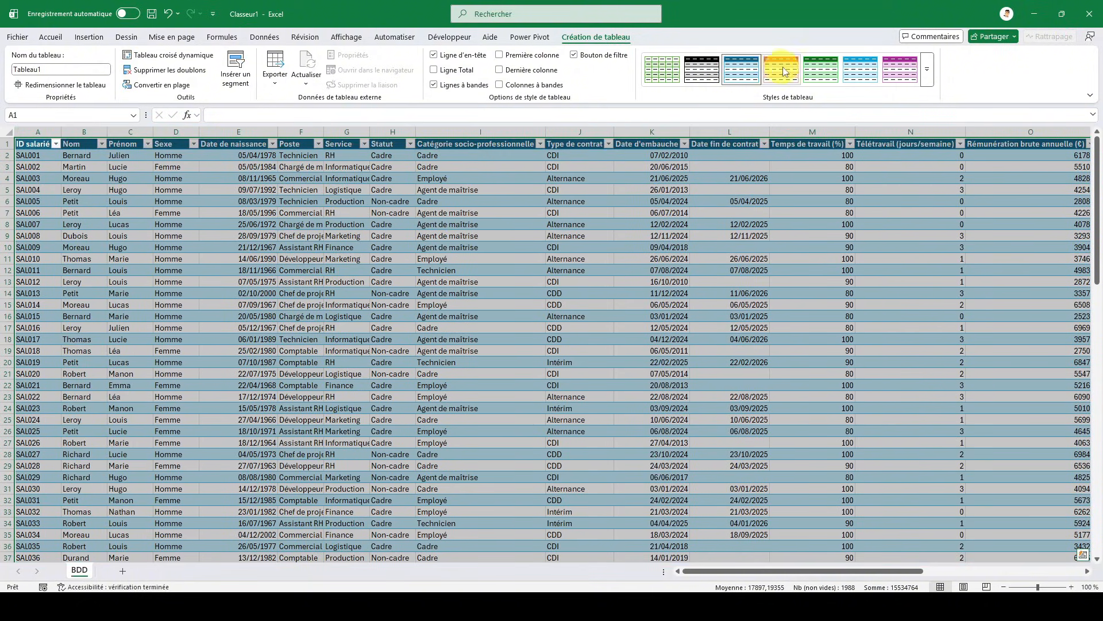
{"action": "left_click", "coordinate": [926, 69]}
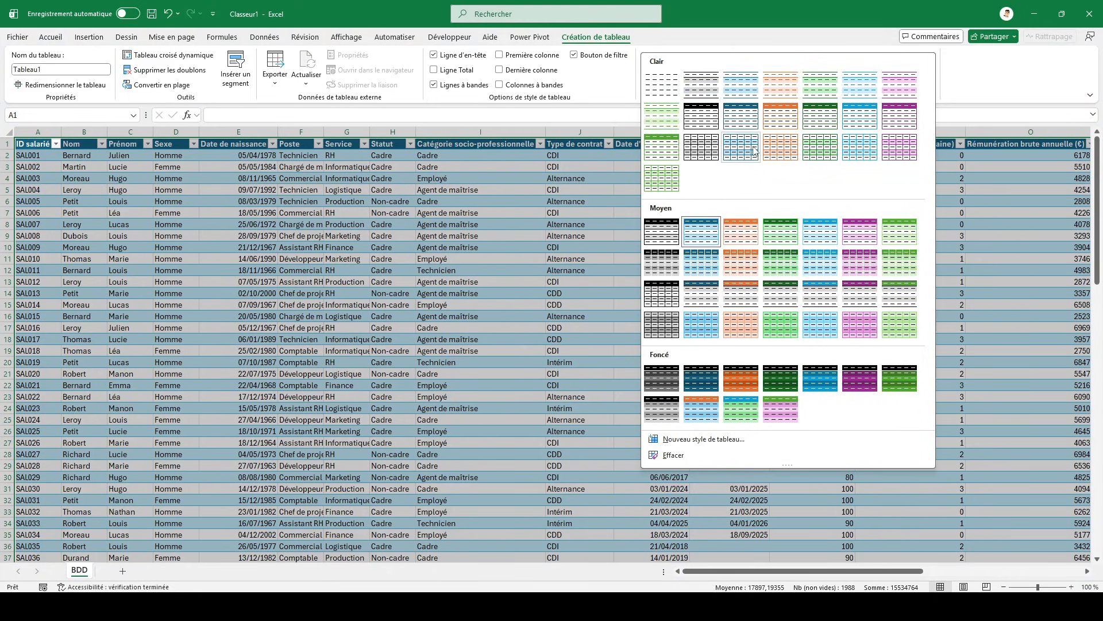
{"action": "left_click", "coordinate": [785, 230]}
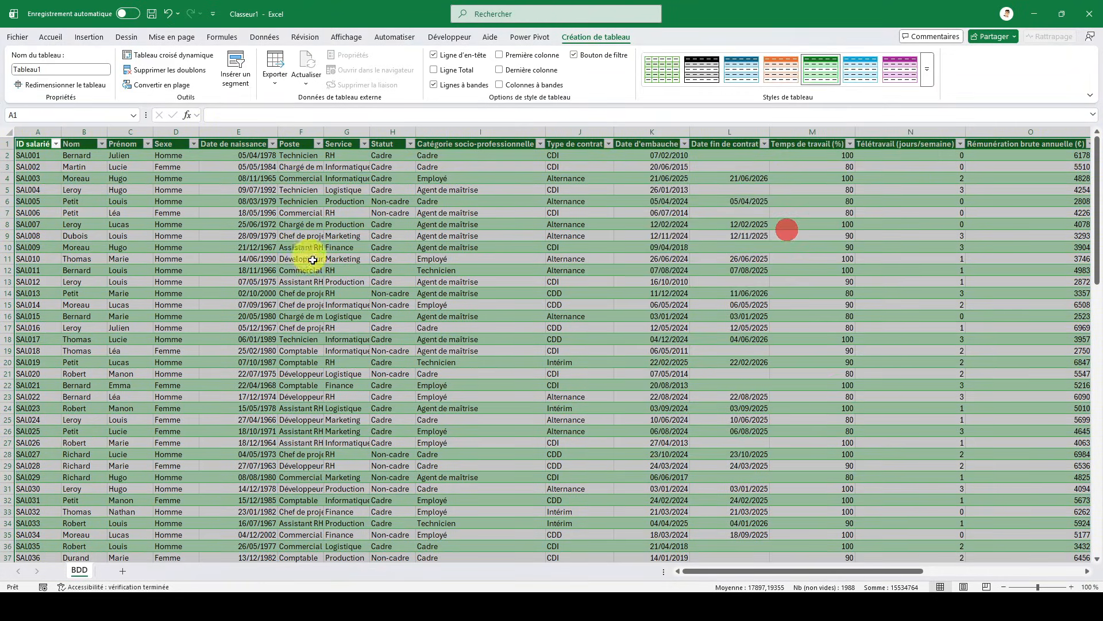
{"action": "left_click", "coordinate": [397, 269]}
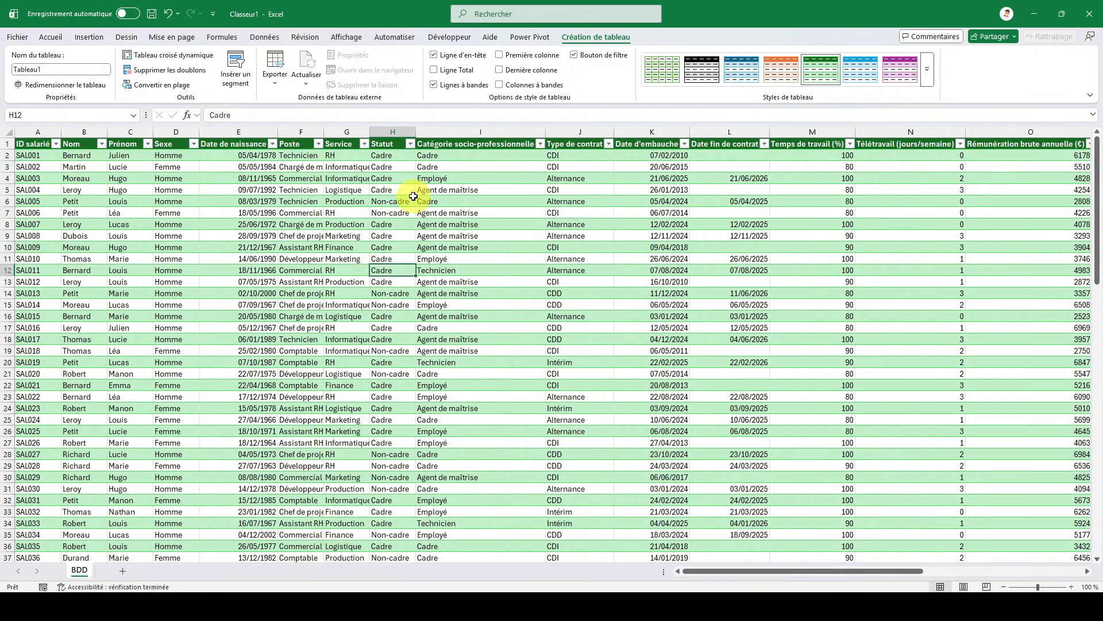
- Insert a new table column before Poste and name it Age
{"action": "right_click", "coordinate": [300, 133]}
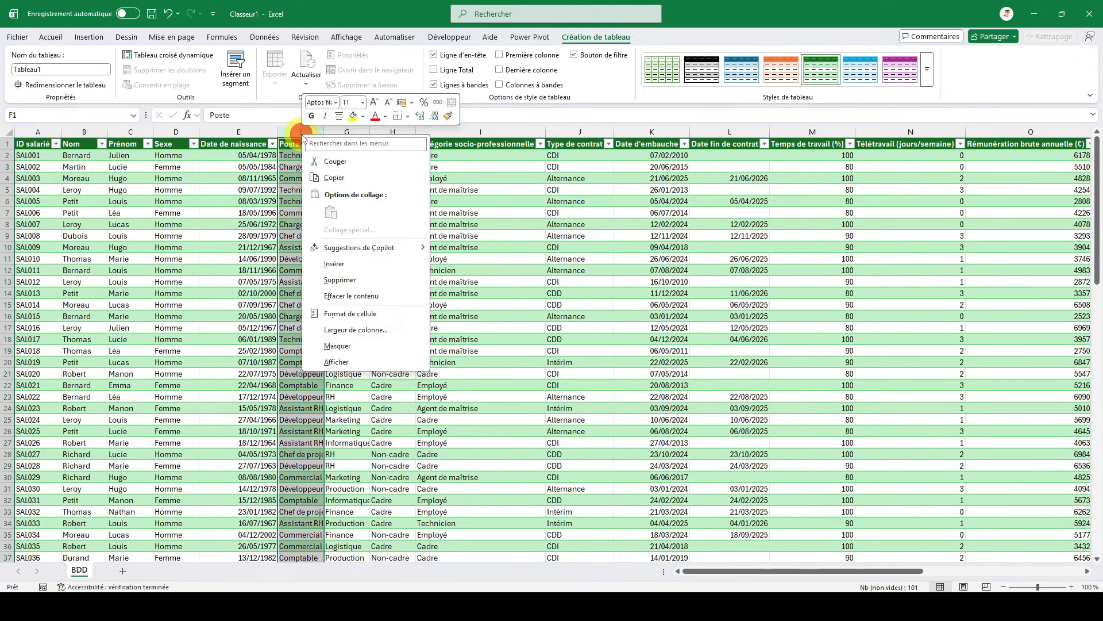
{"action": "left_click", "coordinate": [329, 268]}
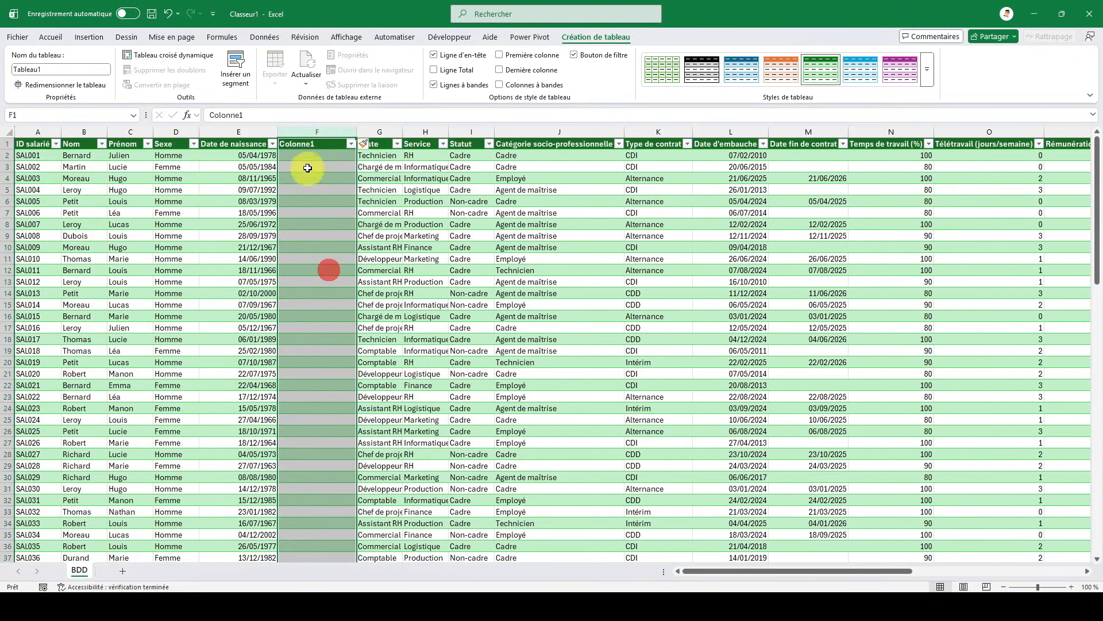
{"action": "left_click", "coordinate": [315, 143]}
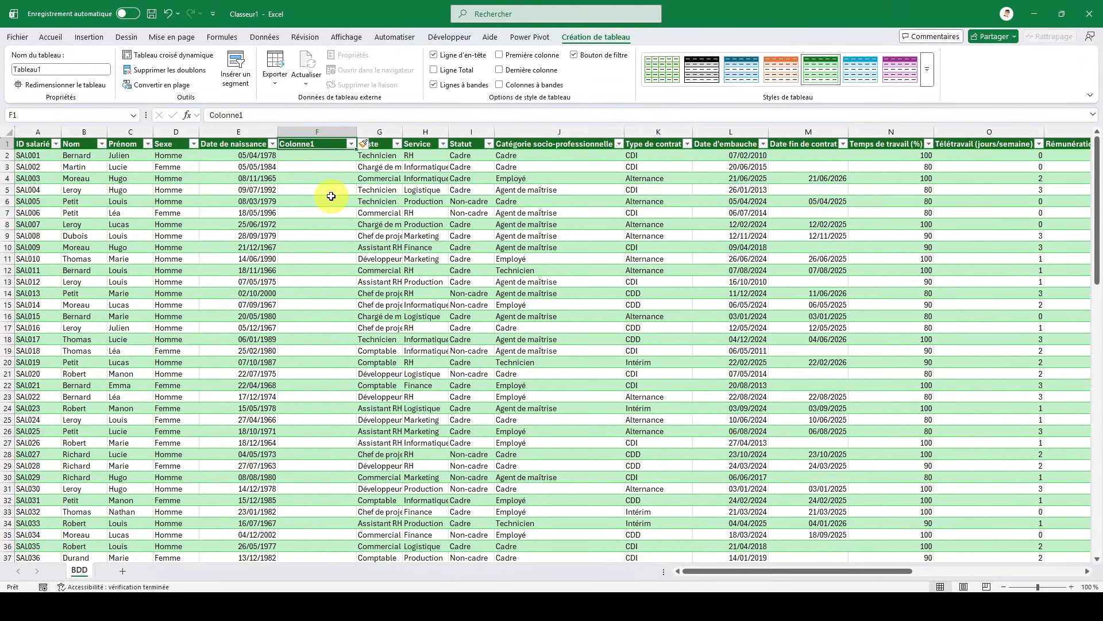
{"action": "type", "text": "Age"}
{"action": "key", "text": "Return"}
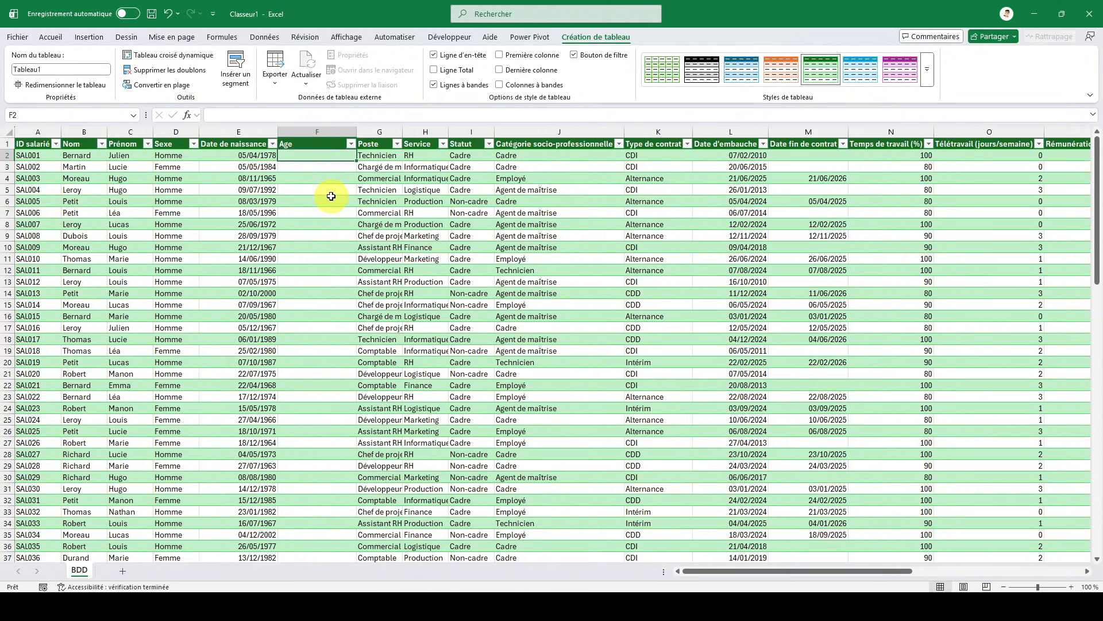
- Fill the Age column with =DATEDIF([@[Date de naissance]];AUJOURDHUI();"y") to calculate each employee's age in whole years
{"action": "type", "text": "=datedif"}
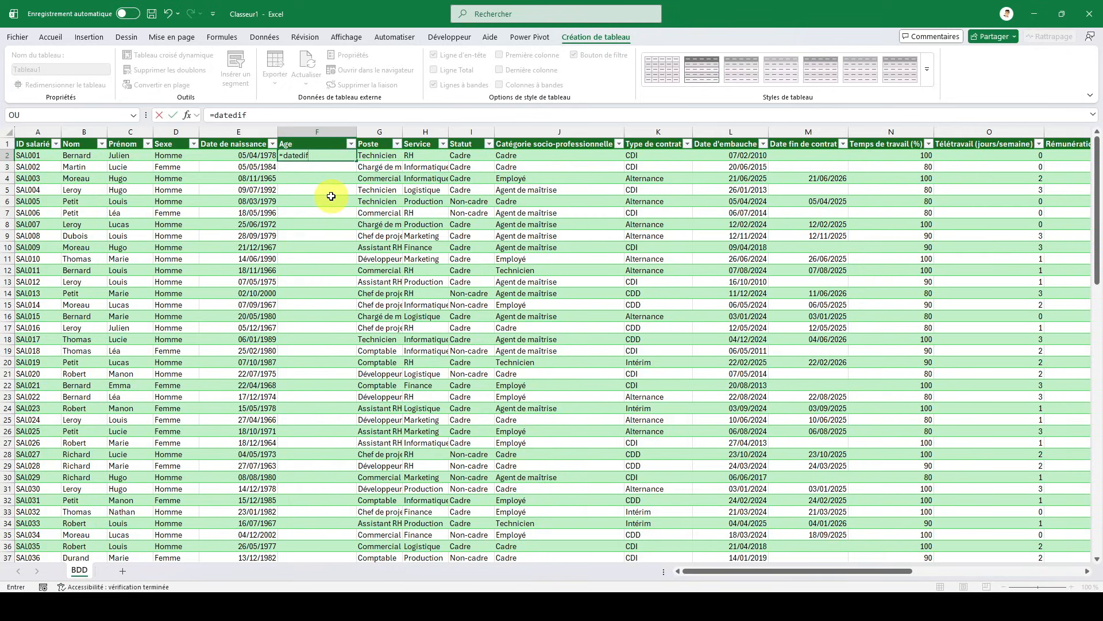
{"action": "type", "text": "("}
{"action": "key", "text": "Left"}
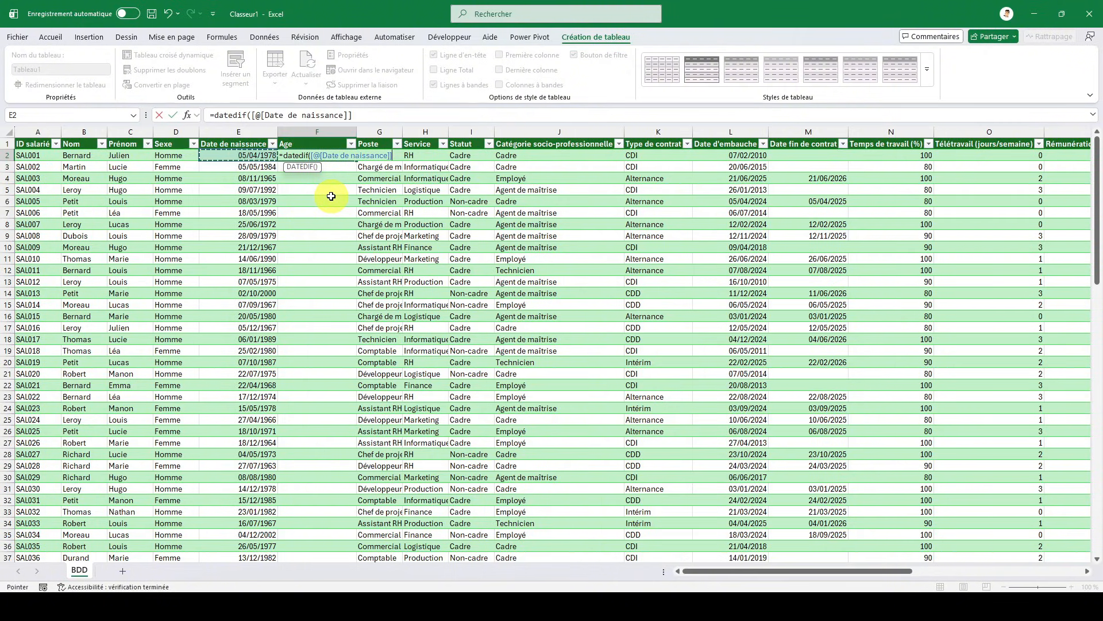
{"action": "type", "text": ";aujo"}
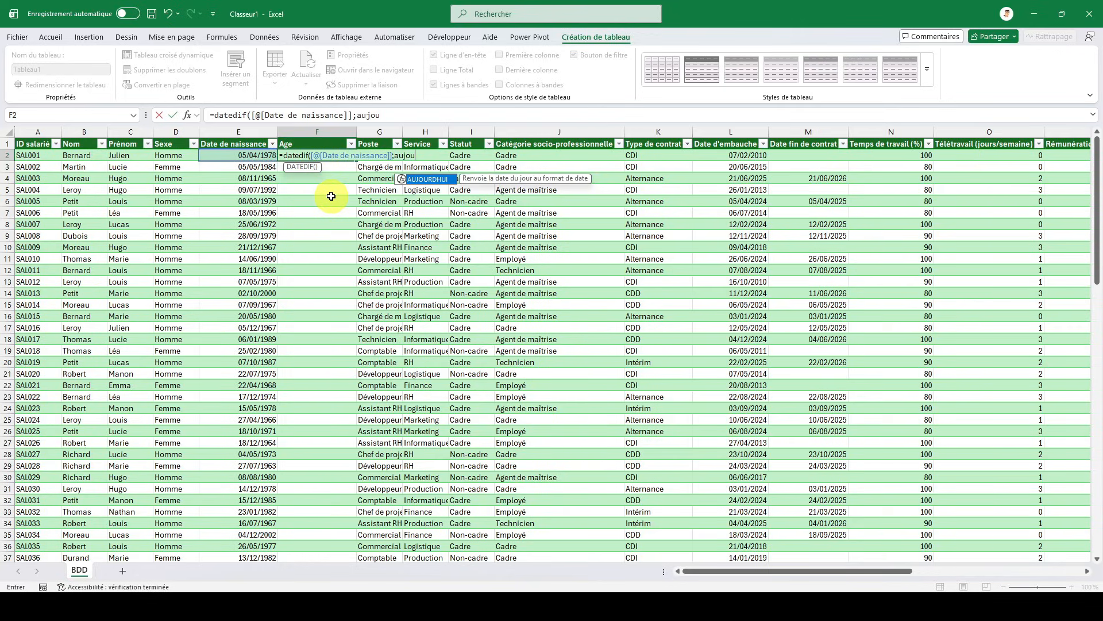
{"action": "type", "text": "u"}
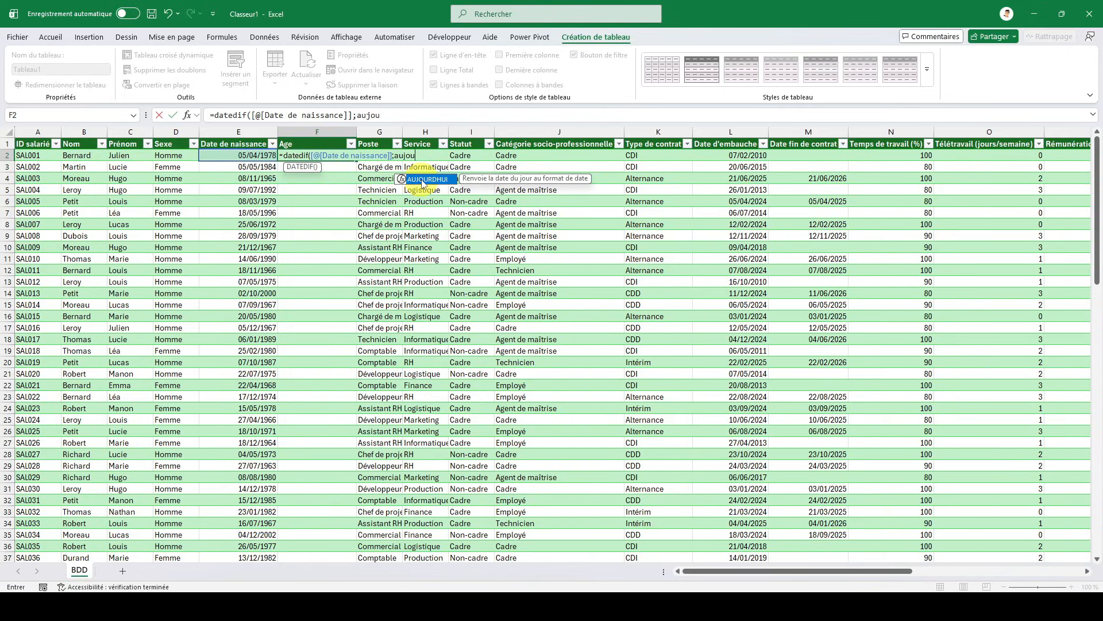
{"action": "double_click", "coordinate": [425, 178]}
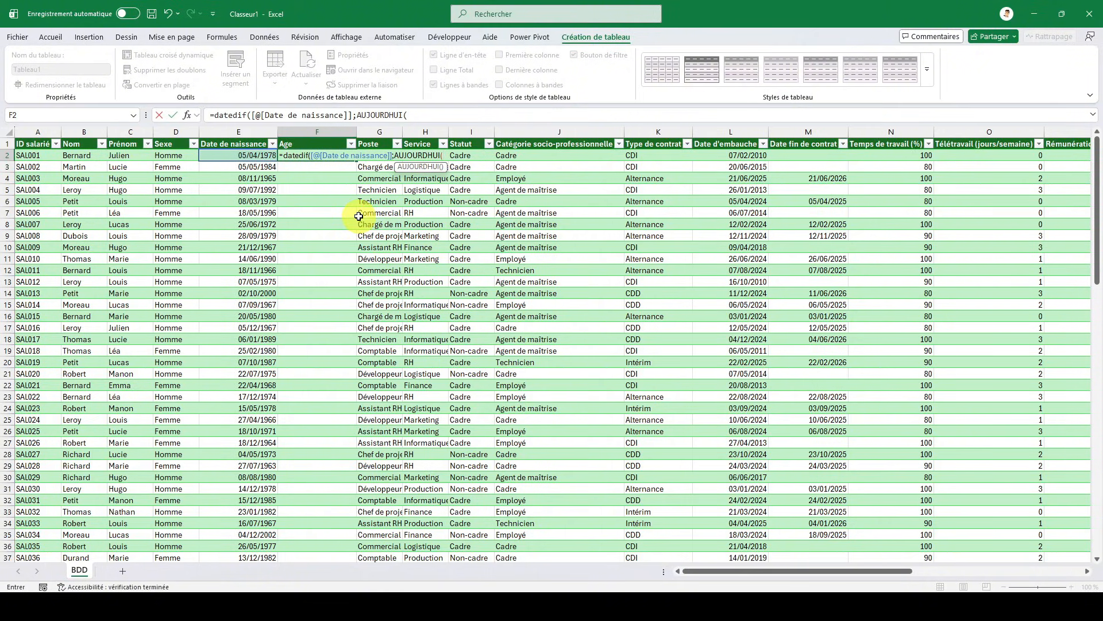
{"action": "type", "text": ")"}
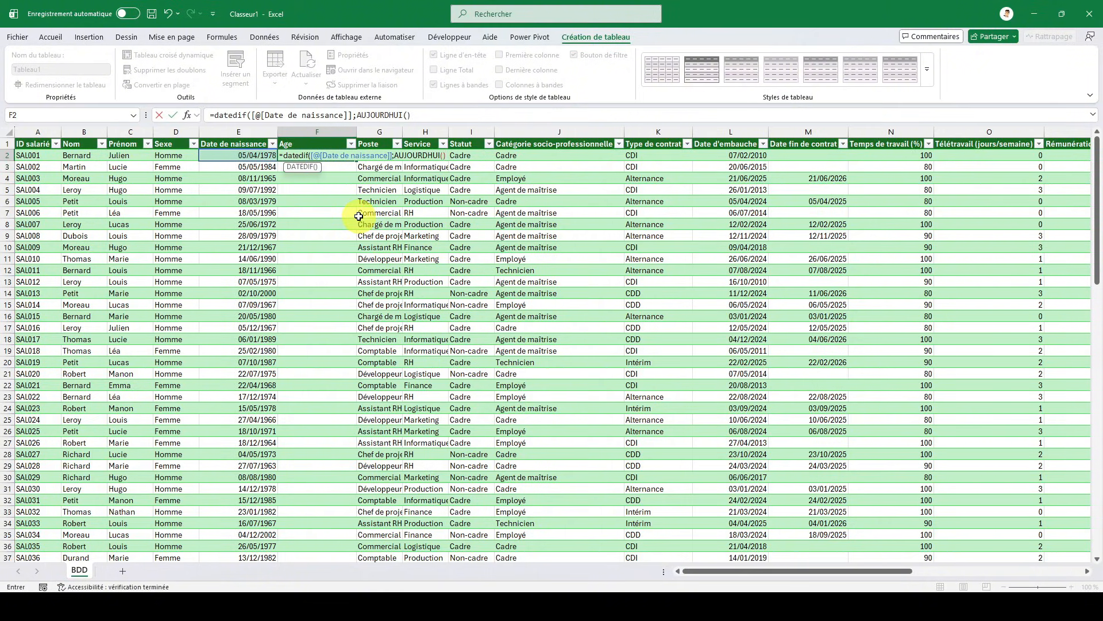
{"action": "type", "text": ";\"y\")"}
{"action": "key", "text": "Return"}
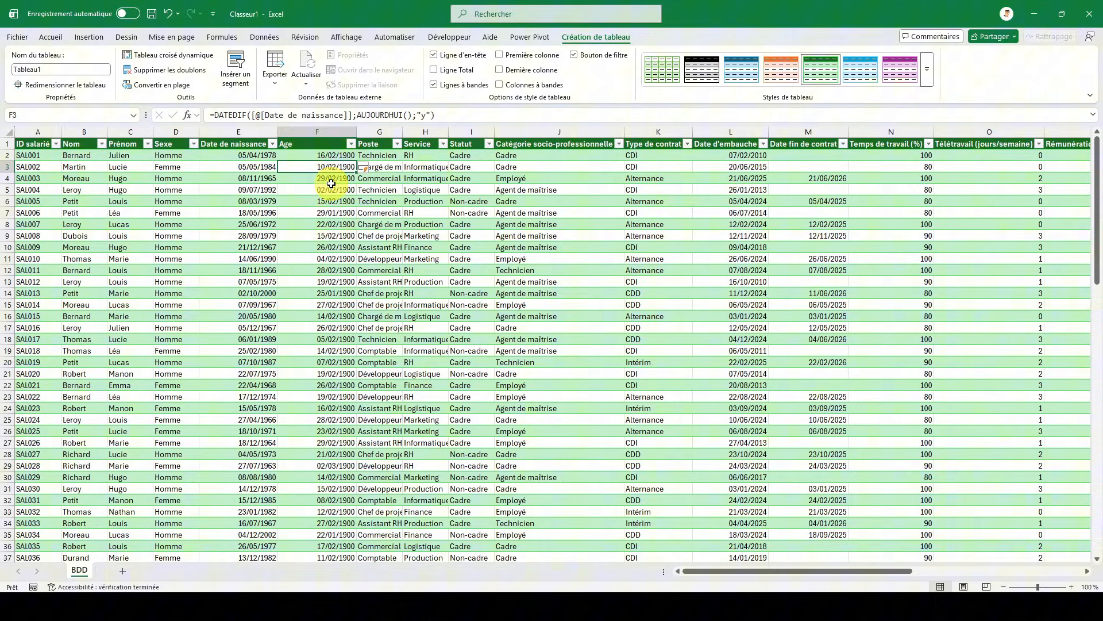
- Format the Age column with the Standard number format and fit its width to the contents
{"action": "left_click", "coordinate": [325, 132]}
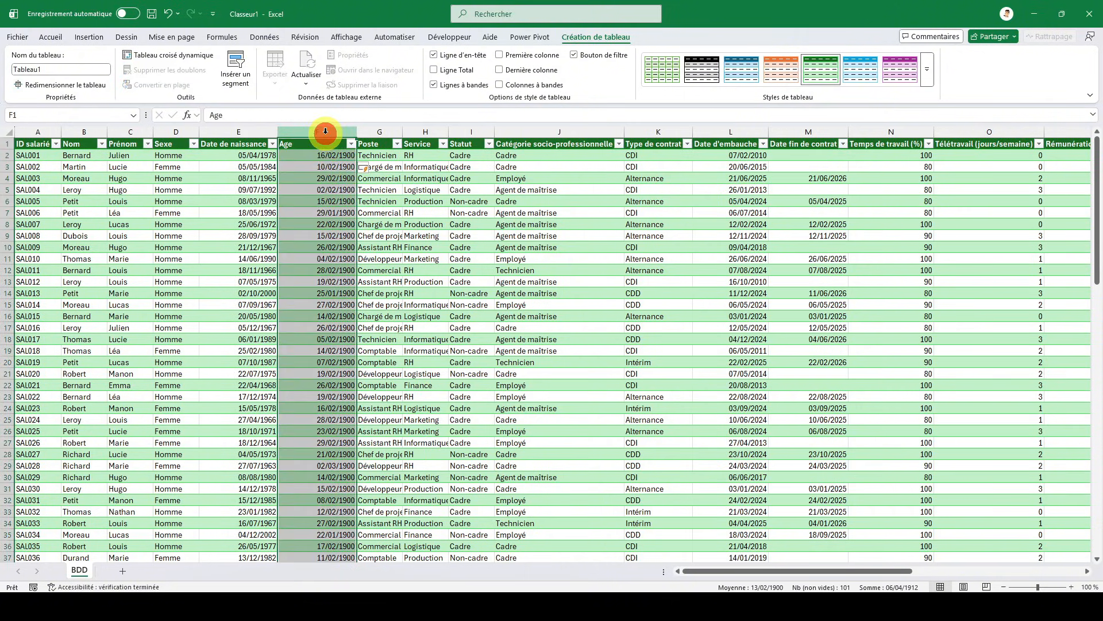
{"action": "right_click", "coordinate": [320, 165]}
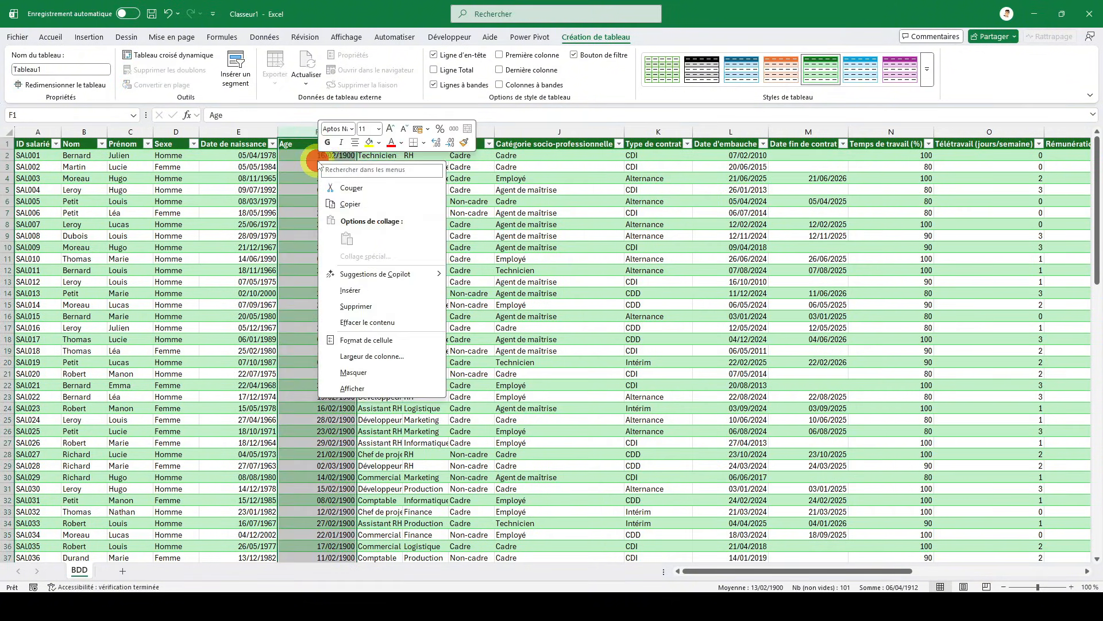
{"action": "left_click", "coordinate": [391, 340]}
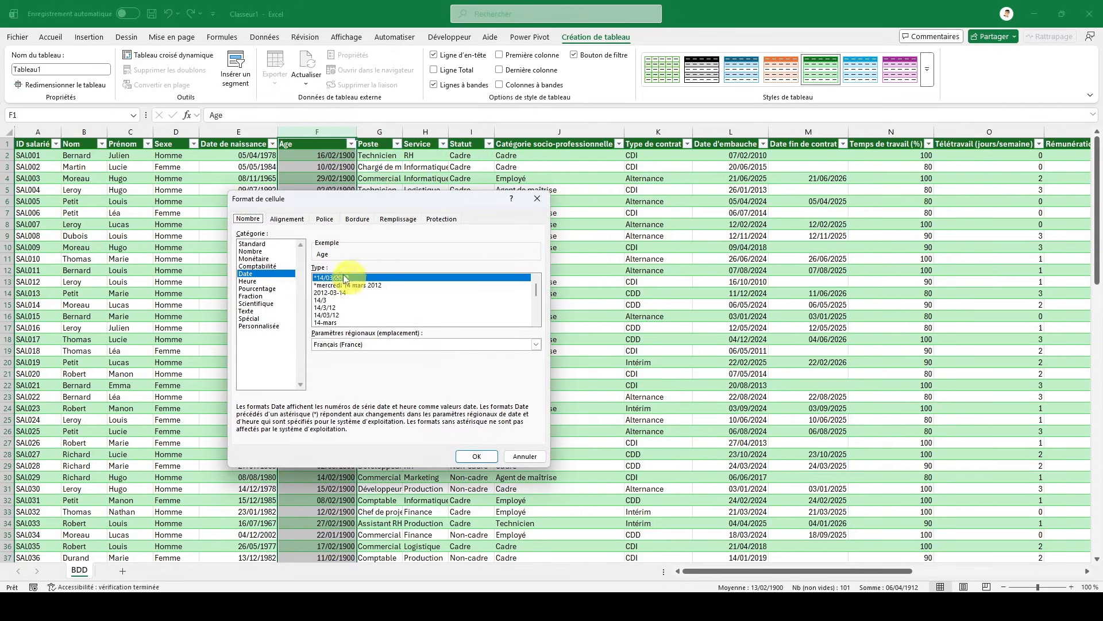
{"action": "left_click", "coordinate": [261, 244]}
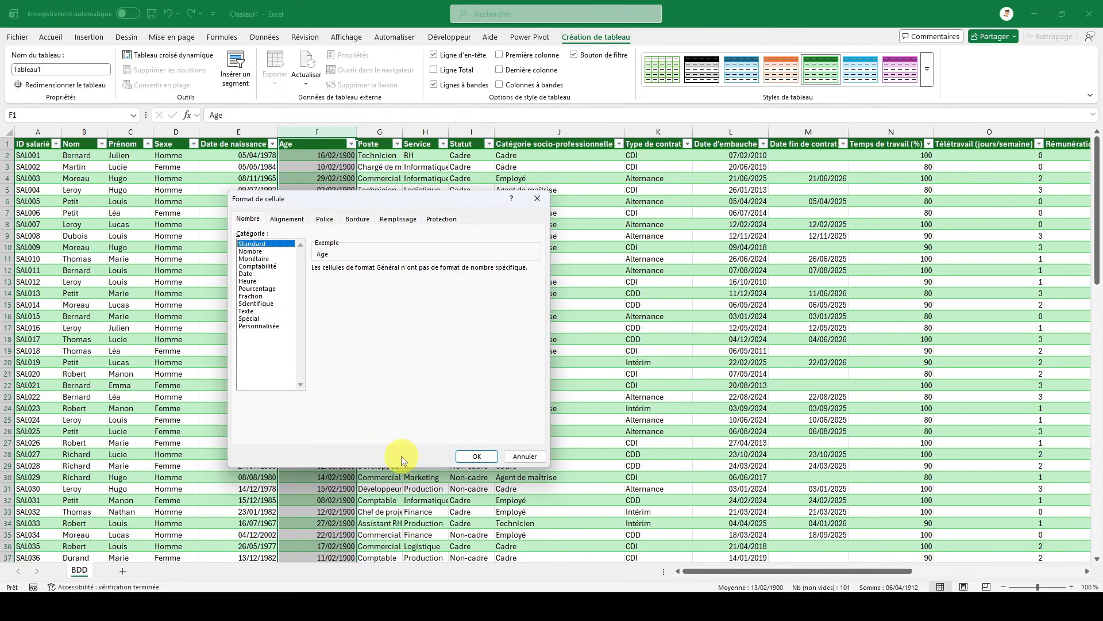
{"action": "left_click", "coordinate": [480, 457]}
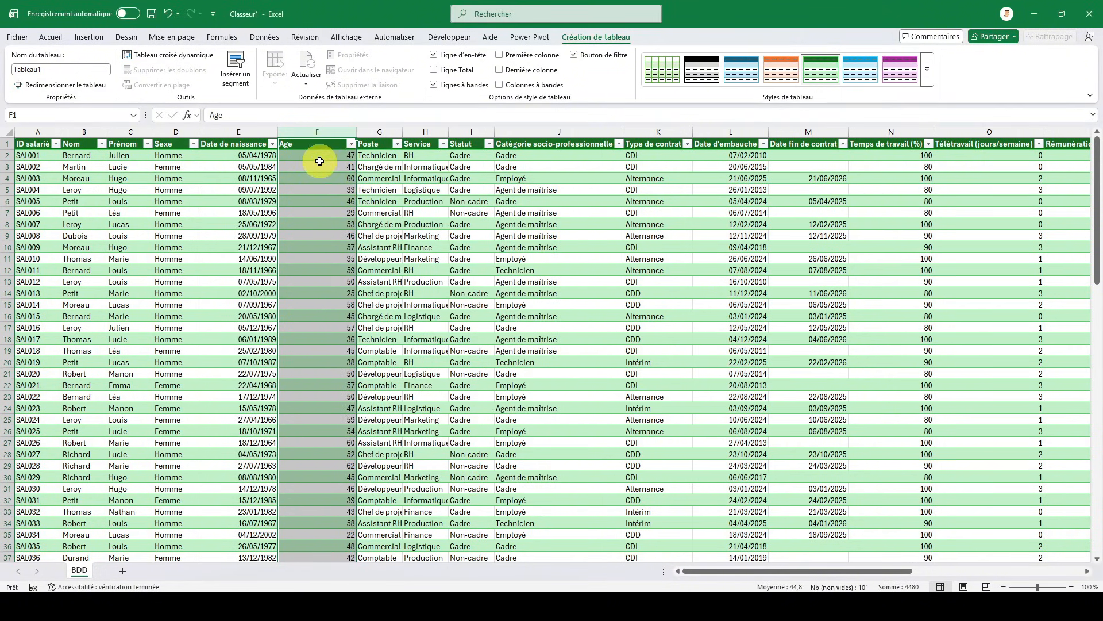
{"action": "double_click", "coordinate": [355, 132]}
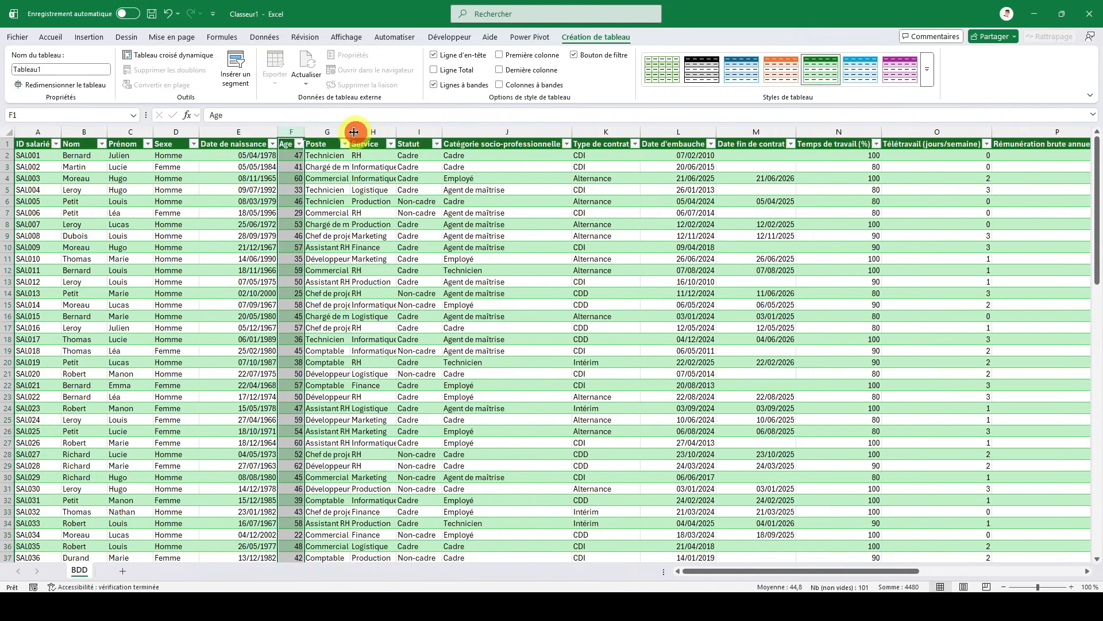
- Insert a new table column before Poste, name it Tranche d'âge and fit its width to the header
{"action": "left_click", "coordinate": [317, 155]}
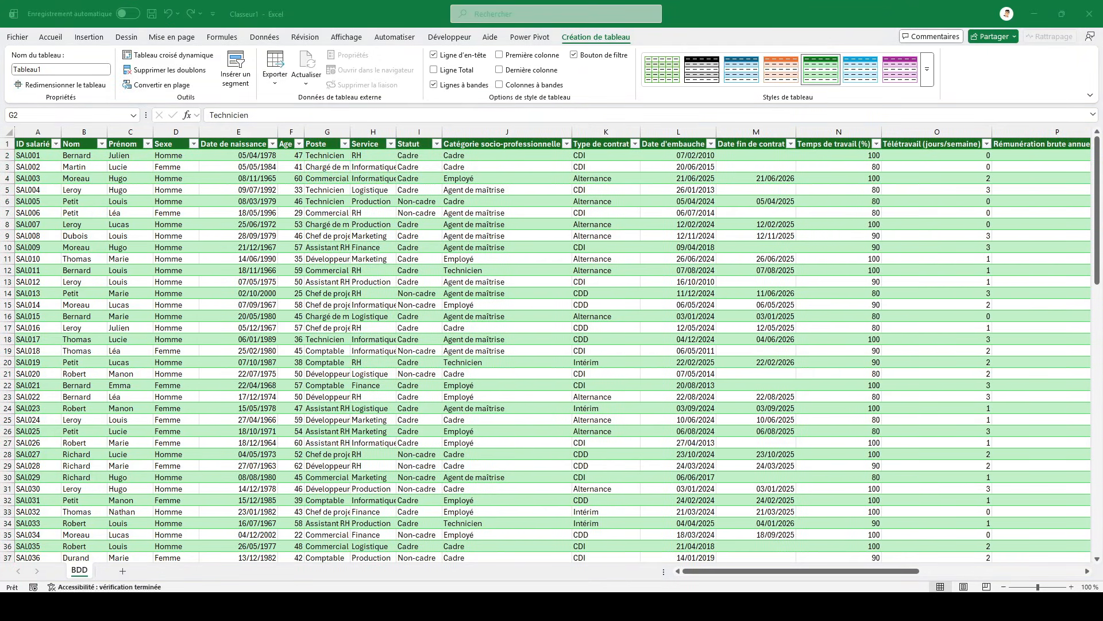
{"action": "left_click", "coordinate": [325, 159]}
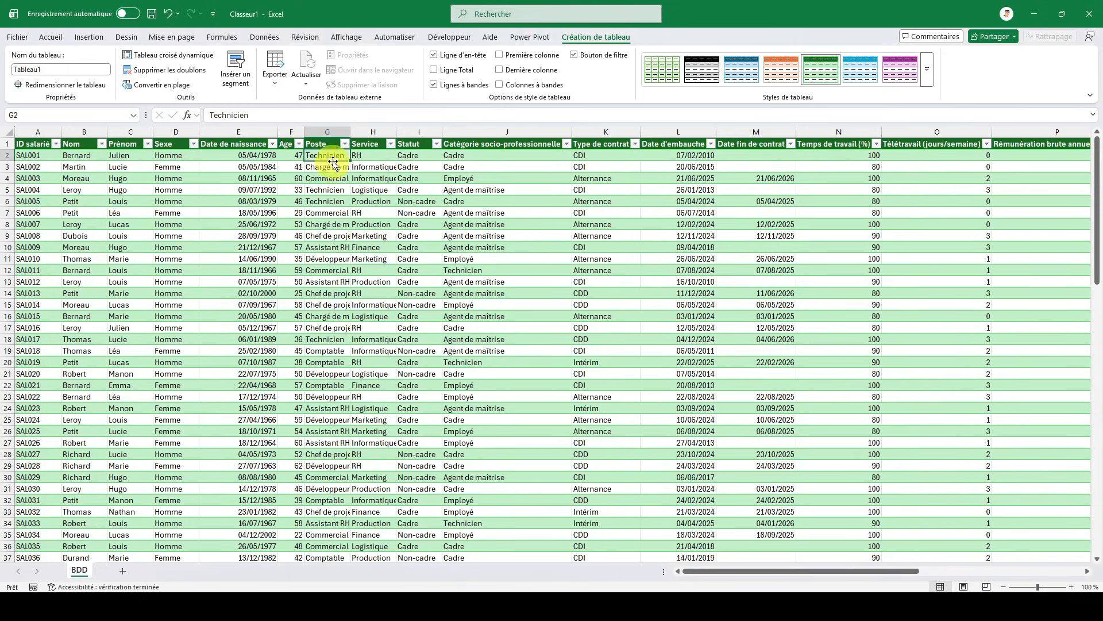
{"action": "left_click", "coordinate": [332, 133]}
{"action": "right_click", "coordinate": [332, 134]}
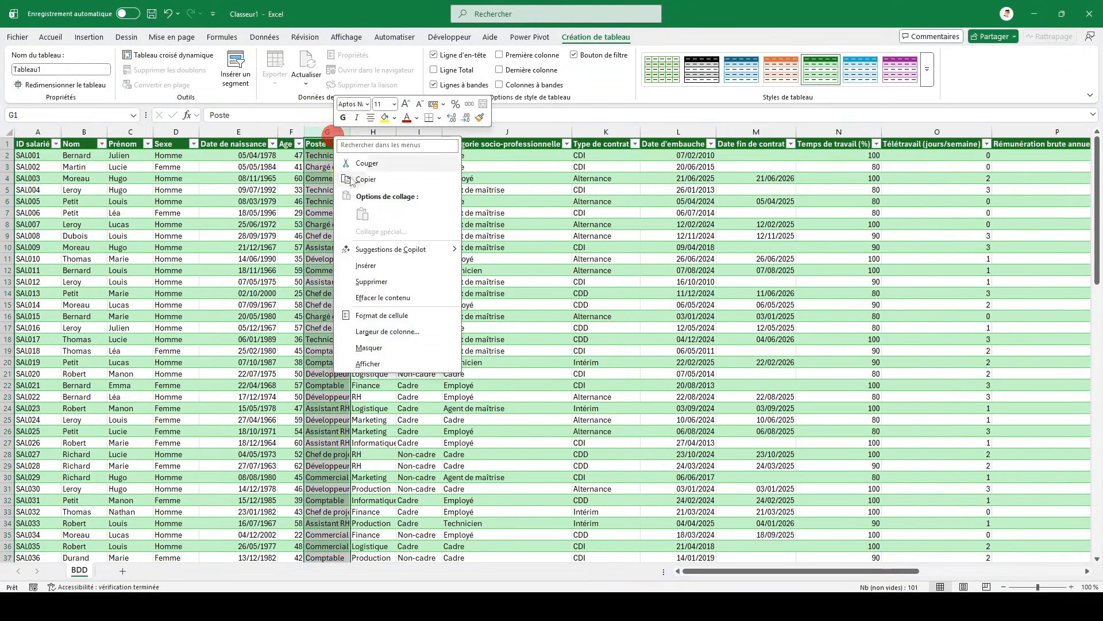
{"action": "left_click", "coordinate": [379, 262]}
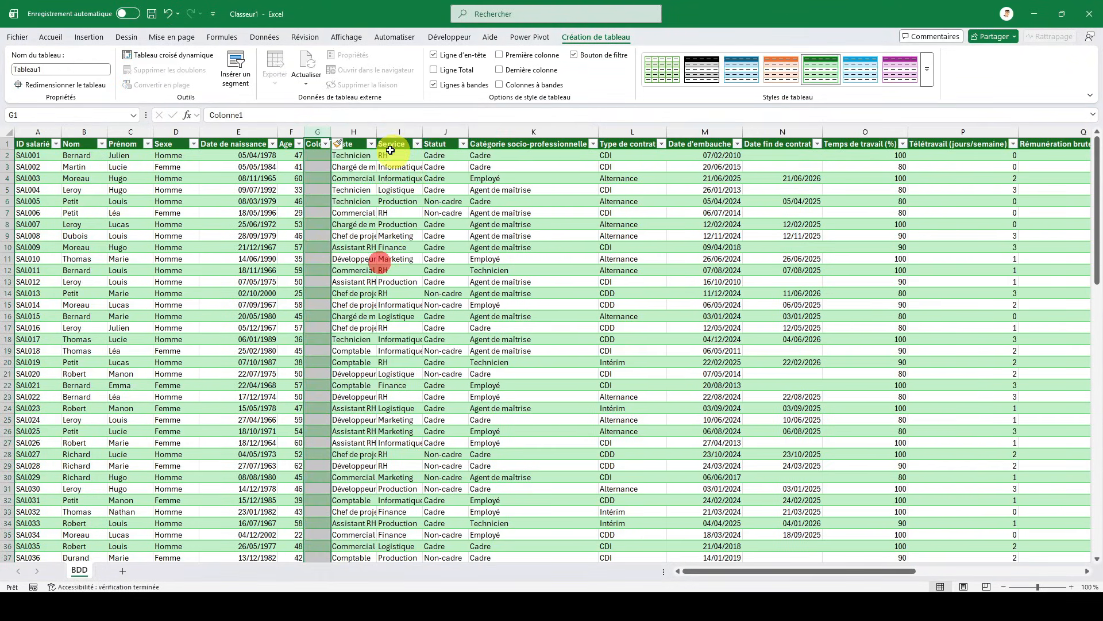
{"action": "left_click", "coordinate": [316, 144]}
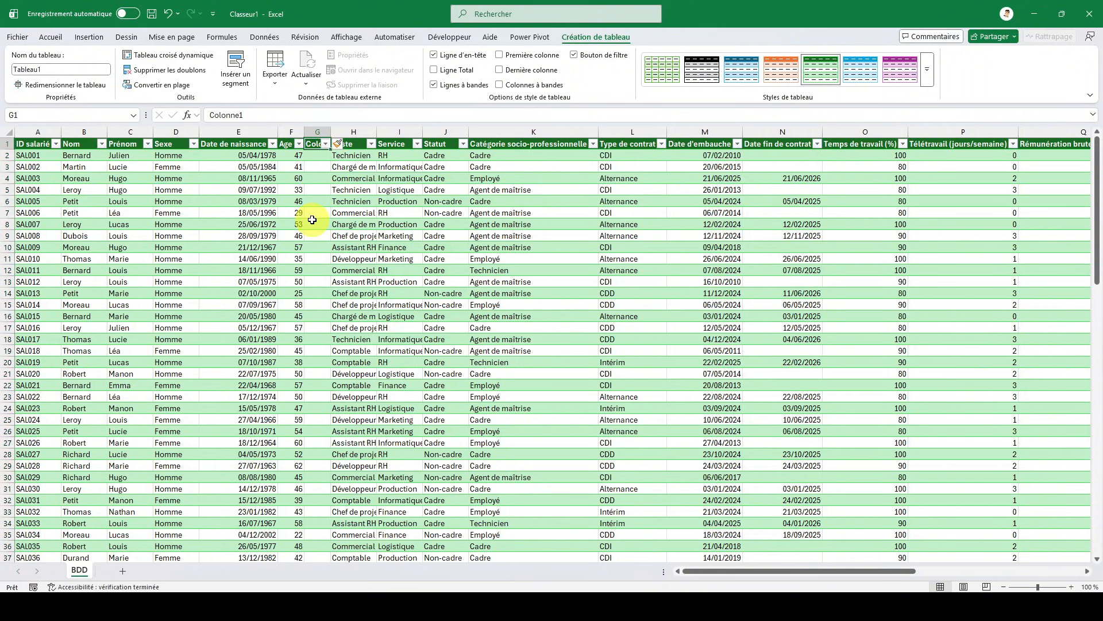
{"action": "type", "text": "Tranche d'"}
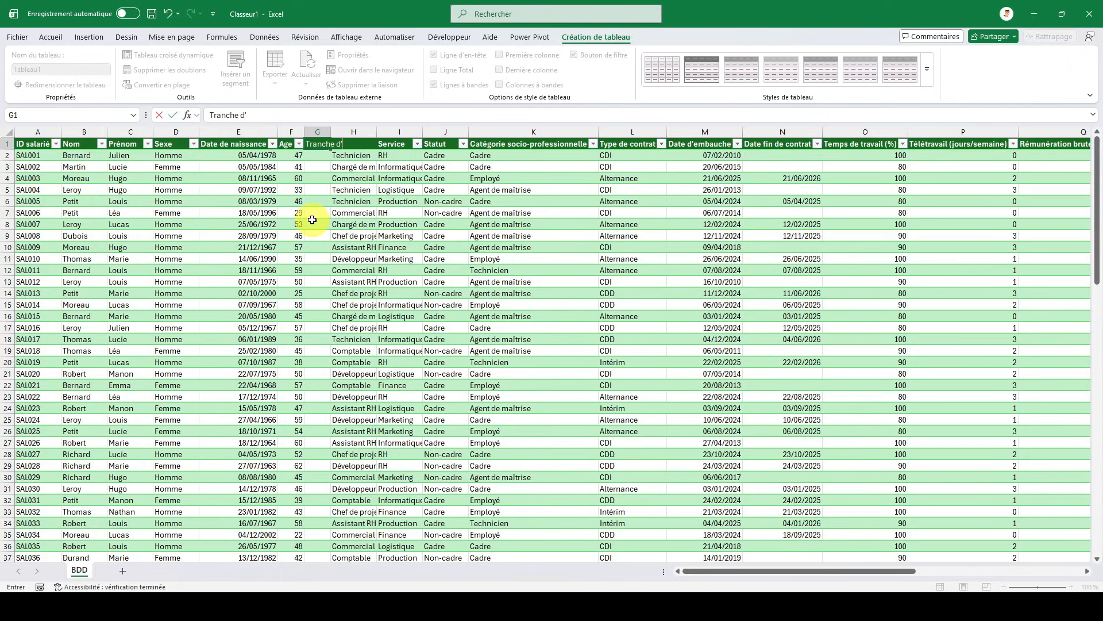
{"action": "type", "text": "âge"}
{"action": "key", "text": "Return"}
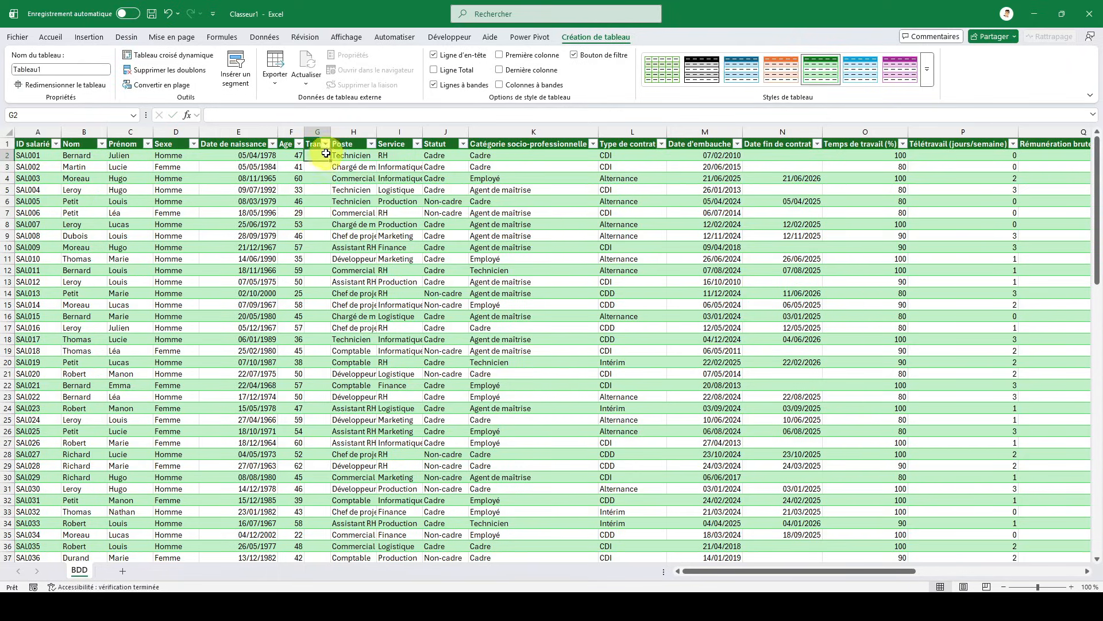
{"action": "double_click", "coordinate": [330, 131]}
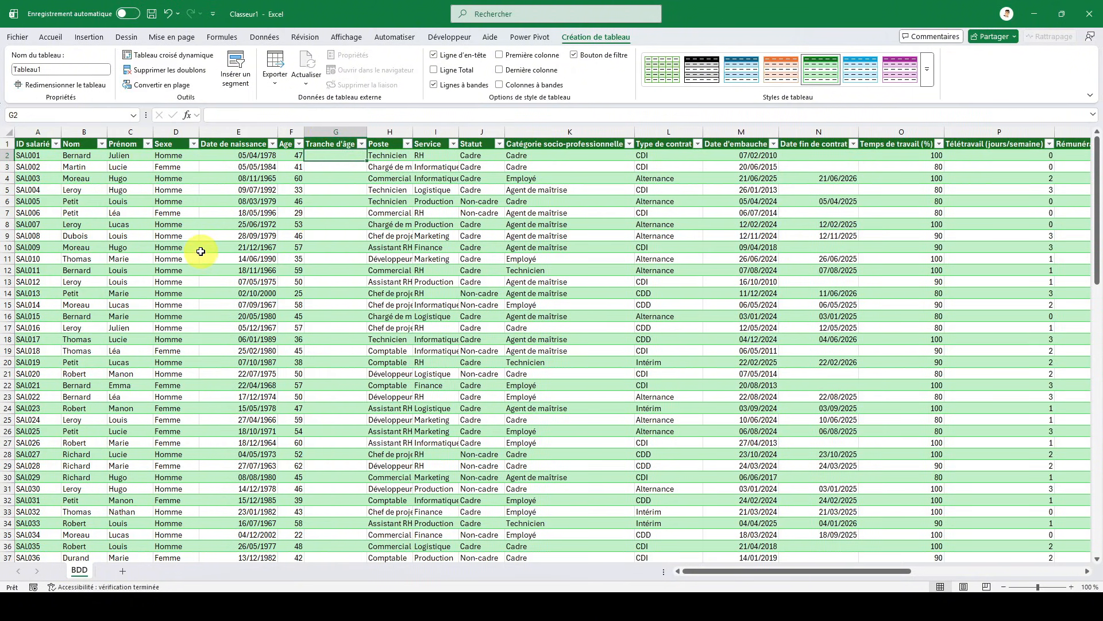
{"action": "type", "text": "=si"}
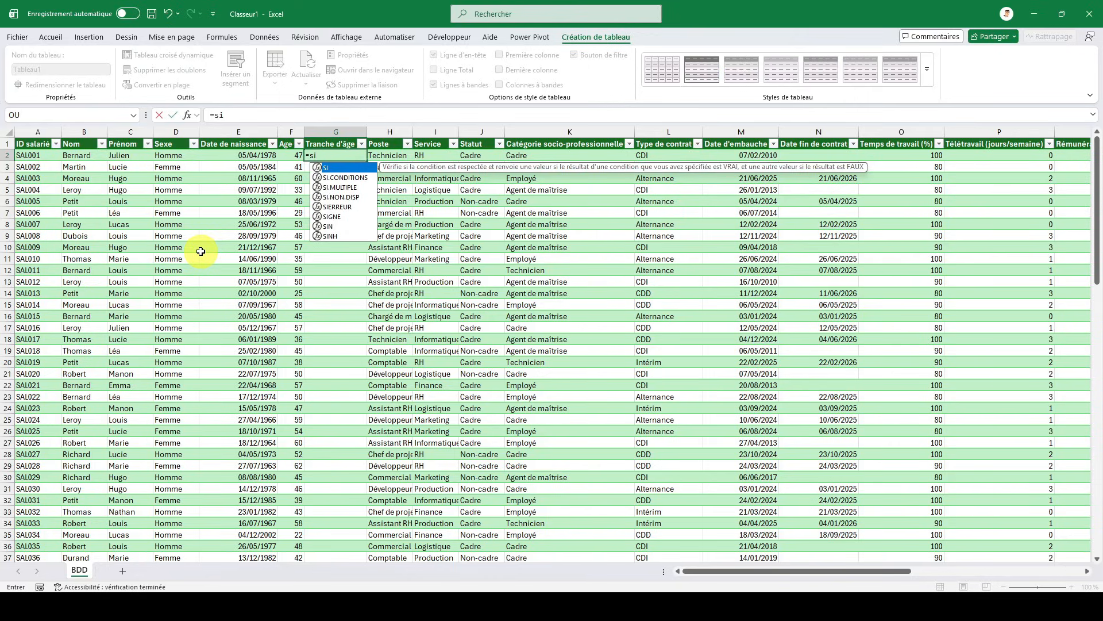
{"action": "type", "text": "("}
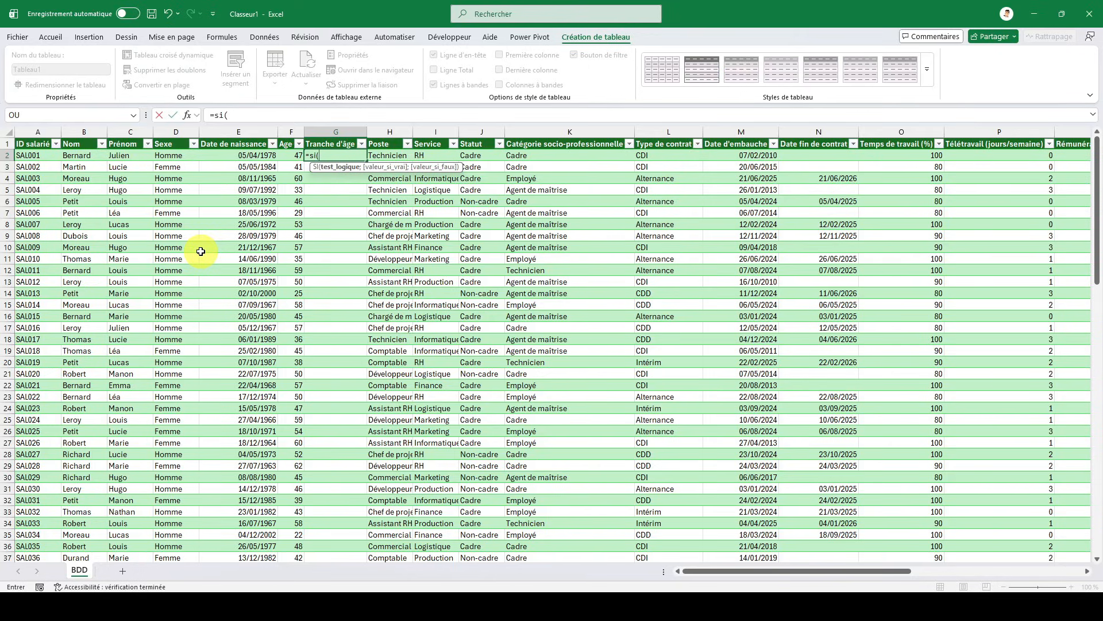
{"action": "key", "text": "Left"}
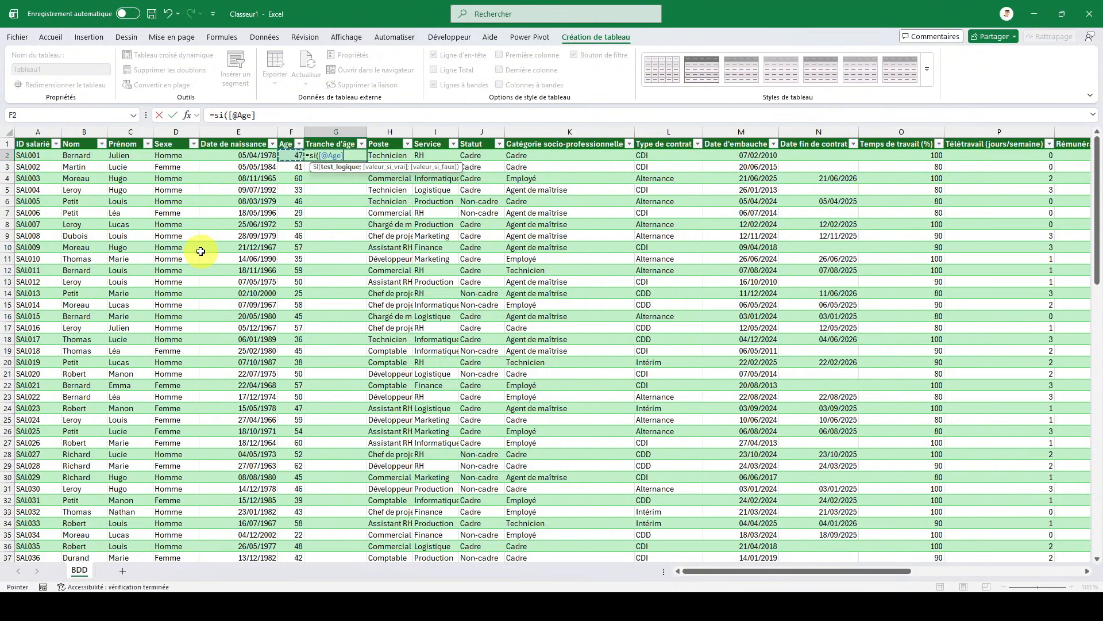
{"action": "type", "text": "<30"}
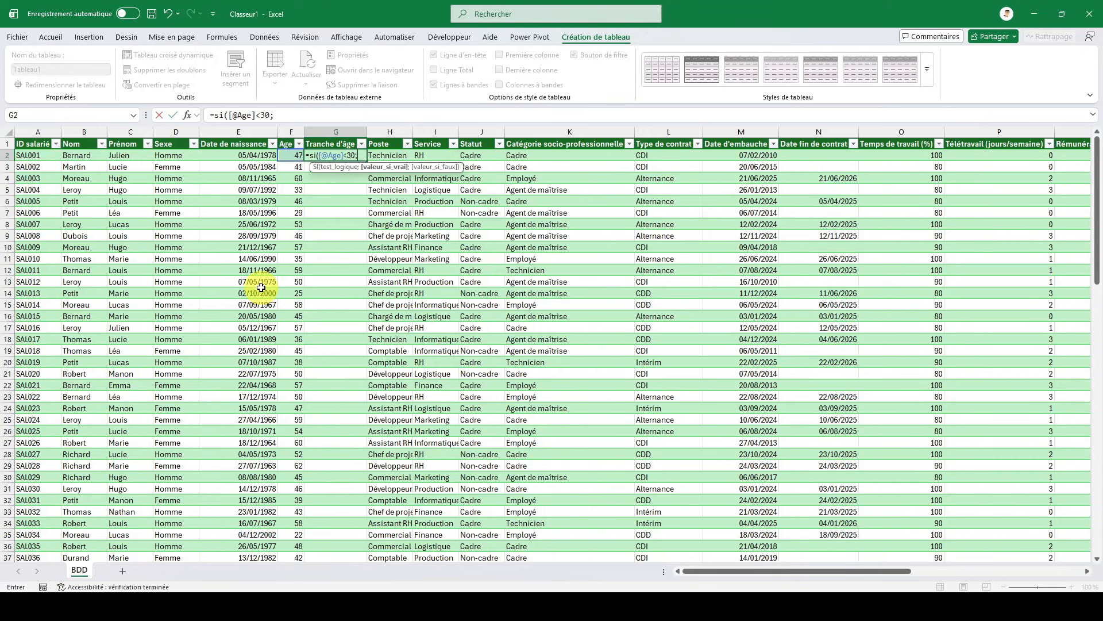
{"action": "type", "text": "\"- de 30\";si"}
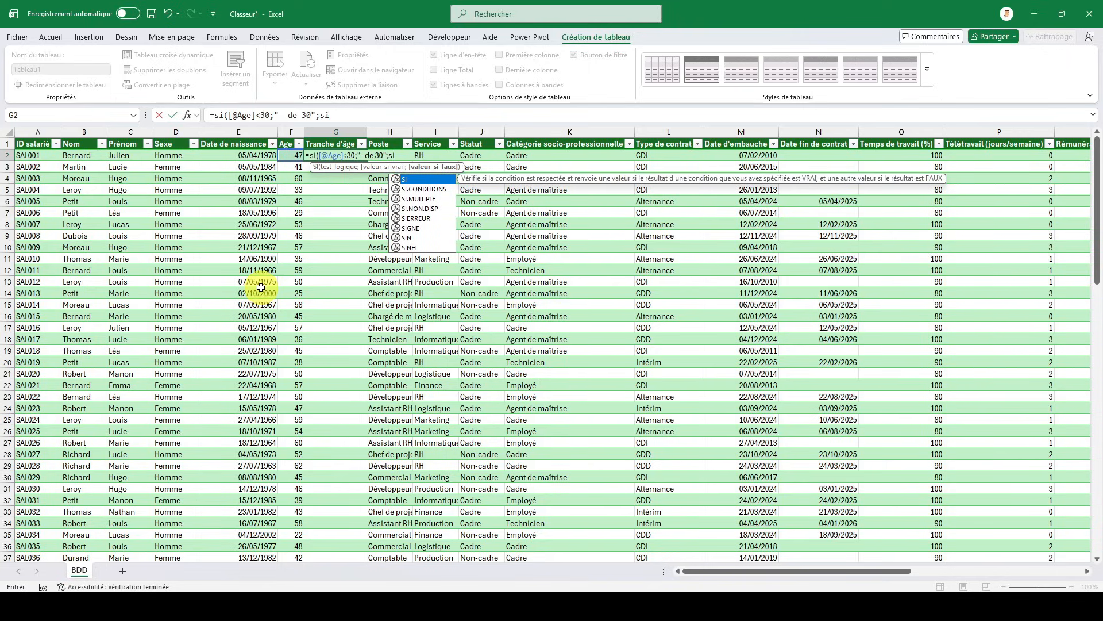
{"action": "type", "text": "("}
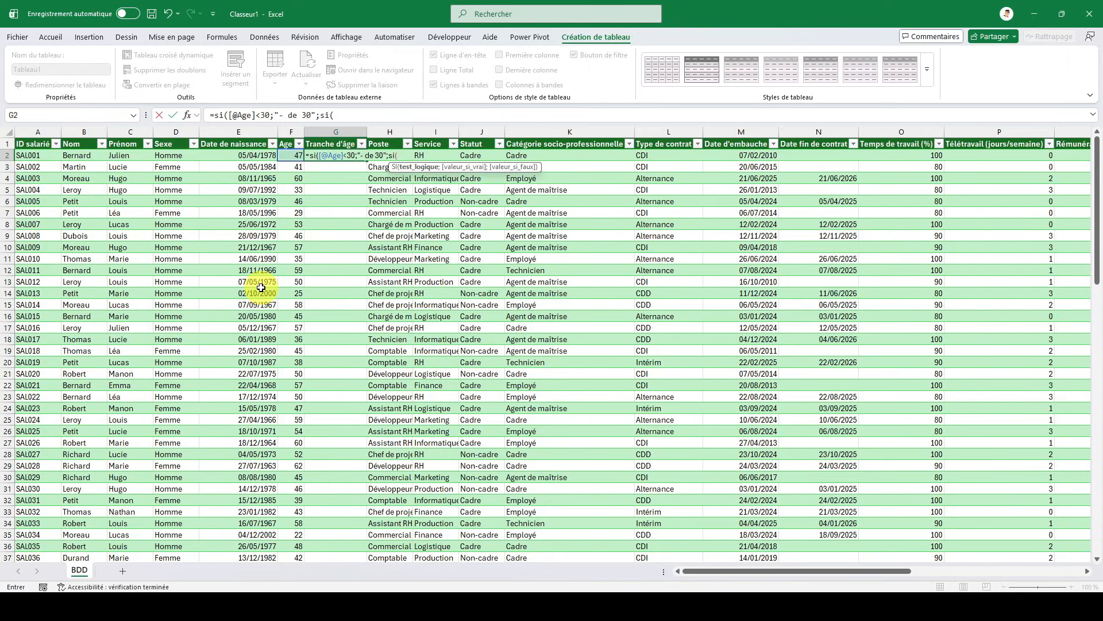
{"action": "key", "text": "Left"}
{"action": "type", "text": "<40;\""}
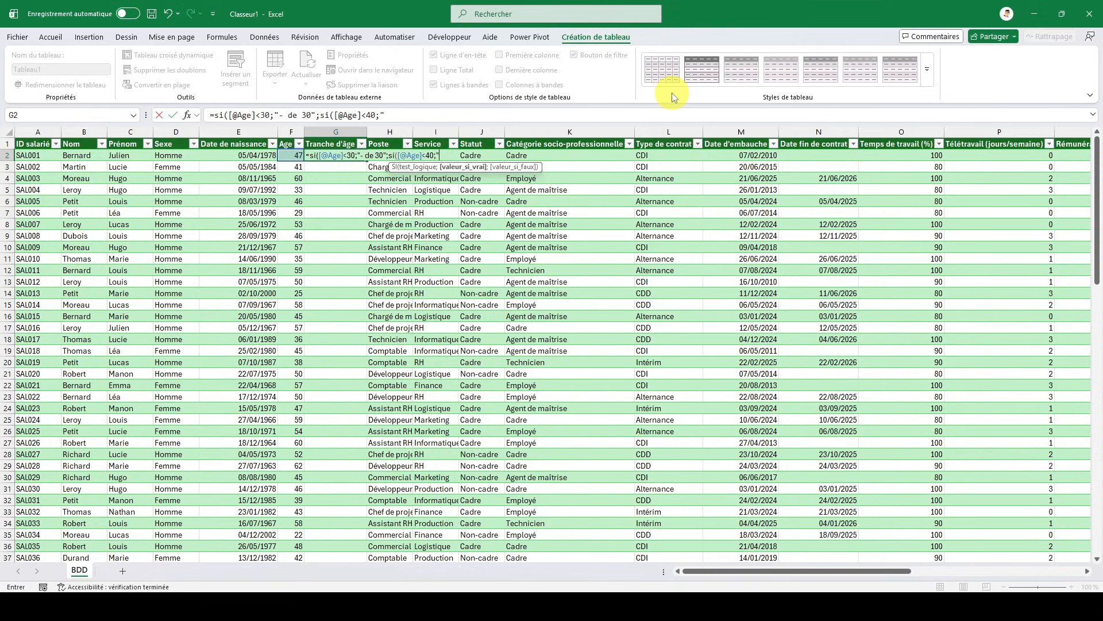
{"action": "type", "text": "30-39\";si("}
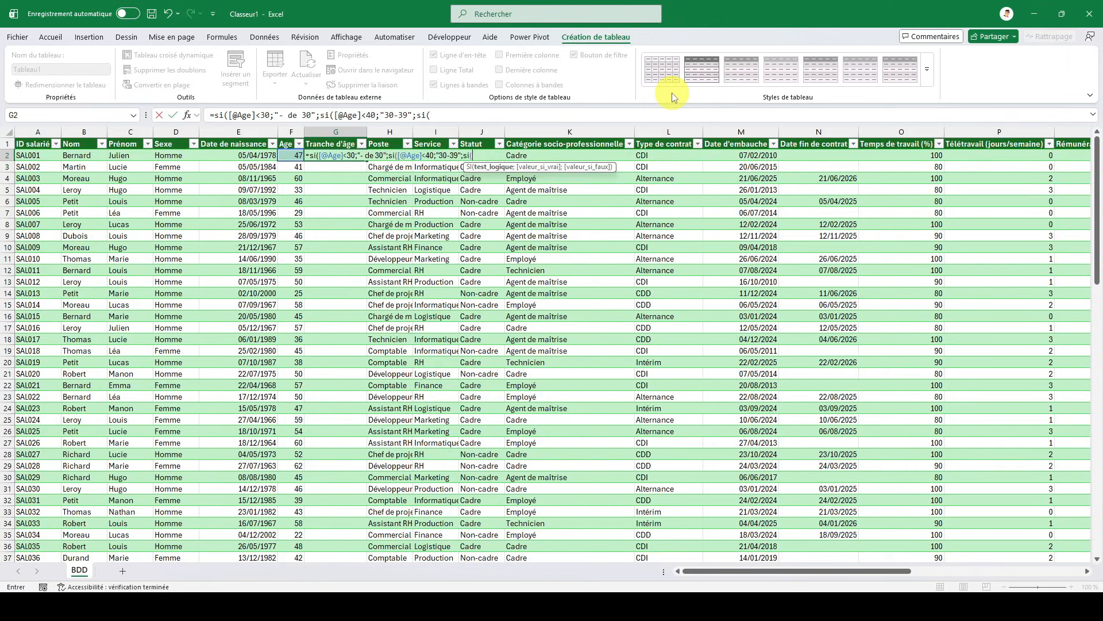
{"action": "key", "text": "Left"}
{"action": "type", "text": "<50"}
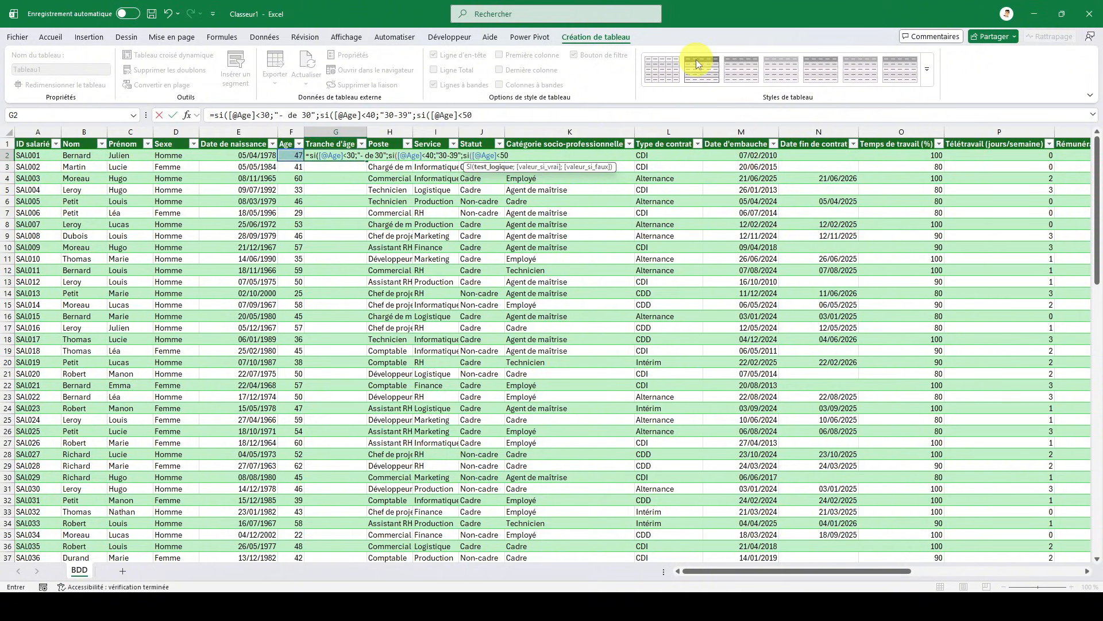
{"action": "type", "text": ";\"40-49"}
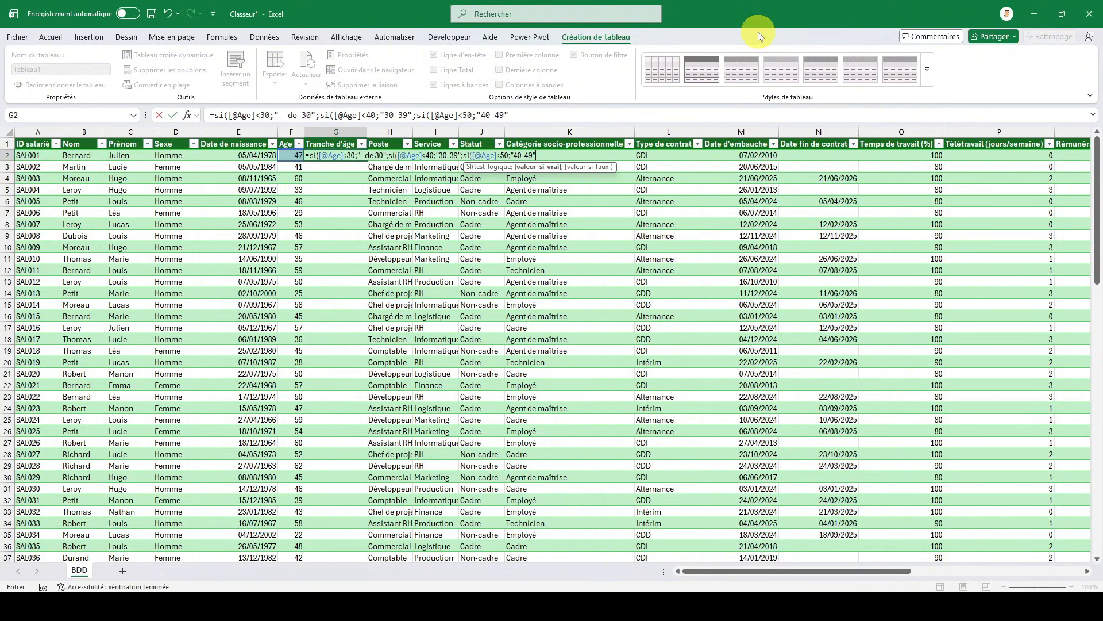
{"action": "type", "text": "\";si("}
{"action": "key", "text": "Left"}
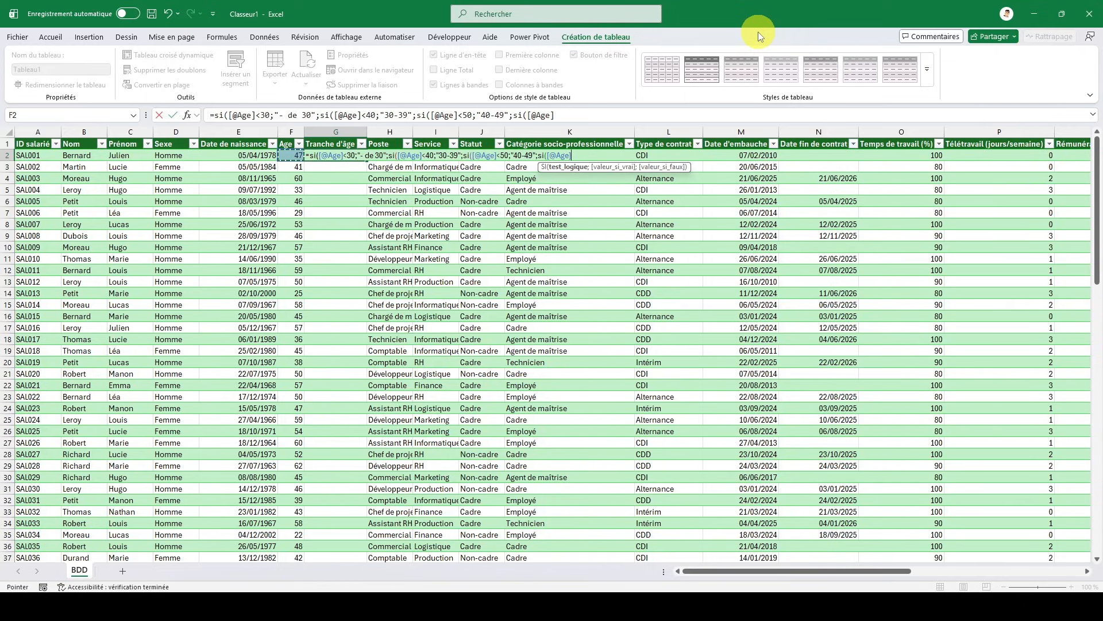
{"action": "type", "text": "<60;"}
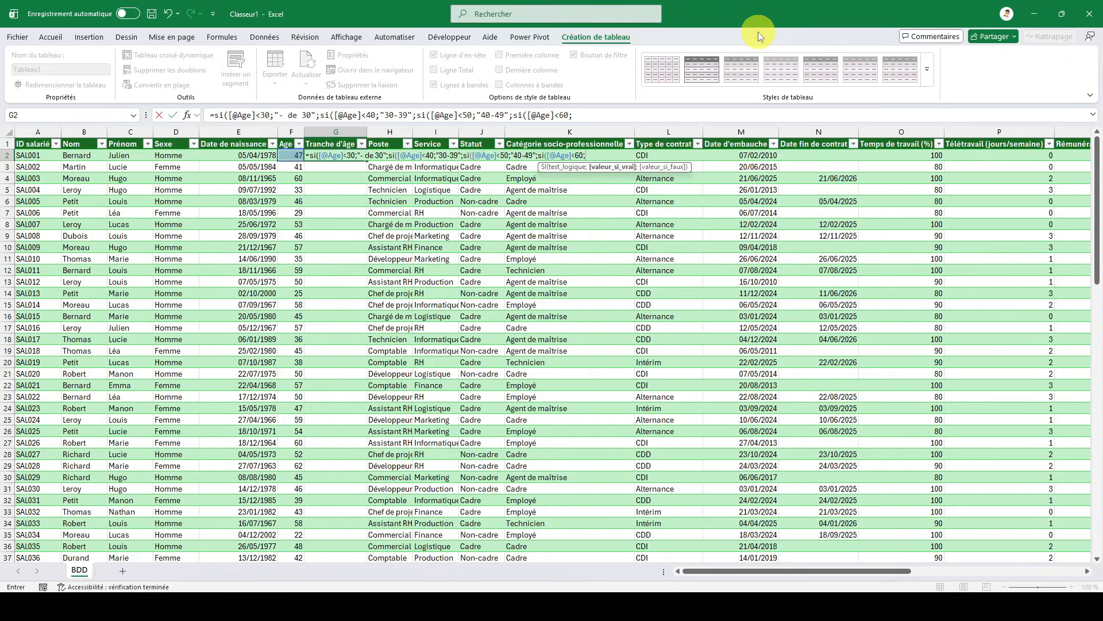
{"action": "type", "text": "\"50-"}
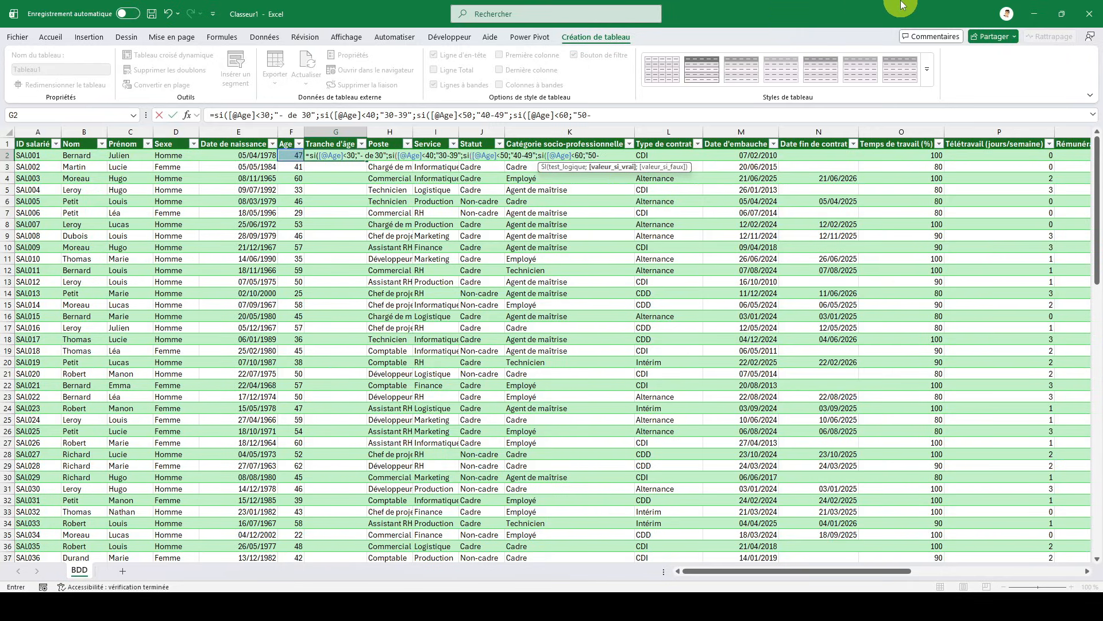
{"action": "type", "text": "5"}
{"action": "type", "text": "9\";"}
- Complete the age-bracket formula with "60+" as the fallback value, close all four SI functions and enter it
{"action": "type", "text": "60+"}
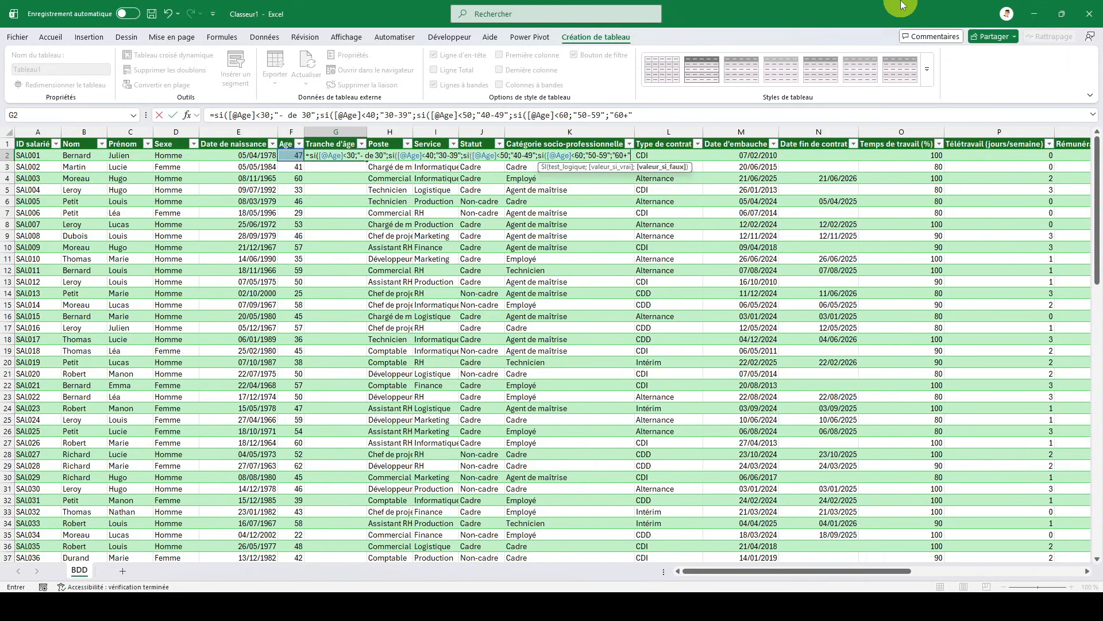
{"action": "type", "text": "\"))))"}
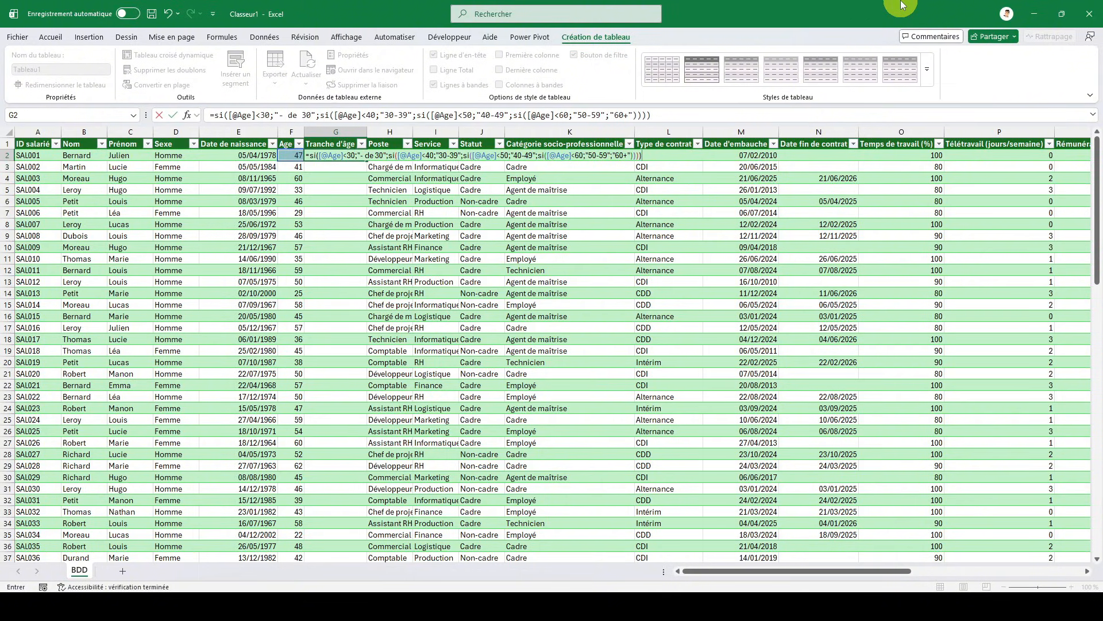
{"action": "key", "text": "Return"}
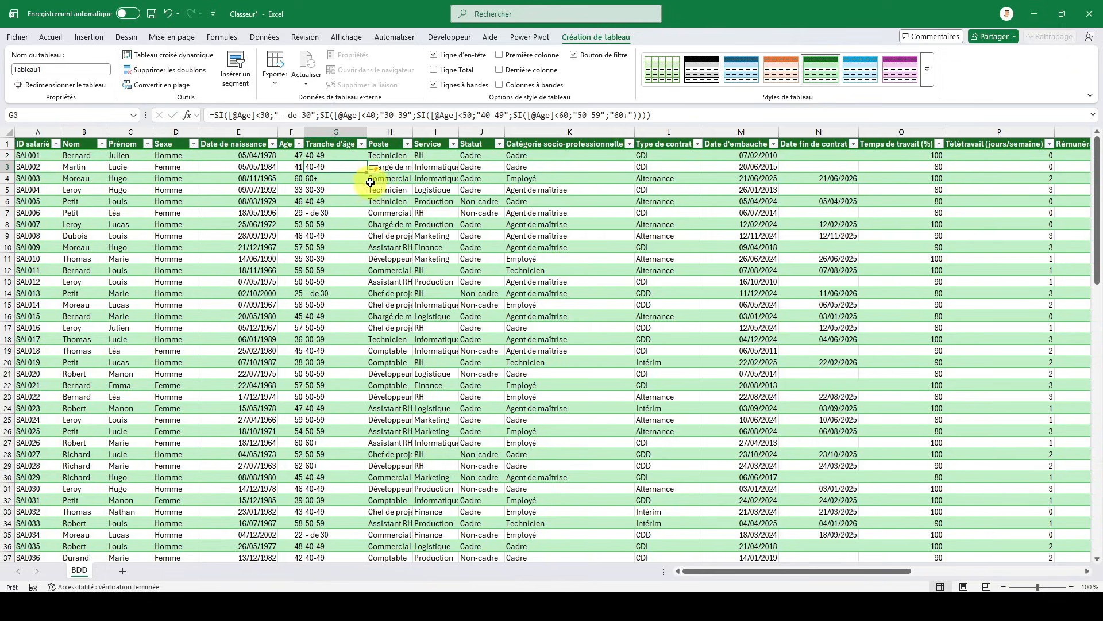
{"action": "left_click", "coordinate": [331, 156]}
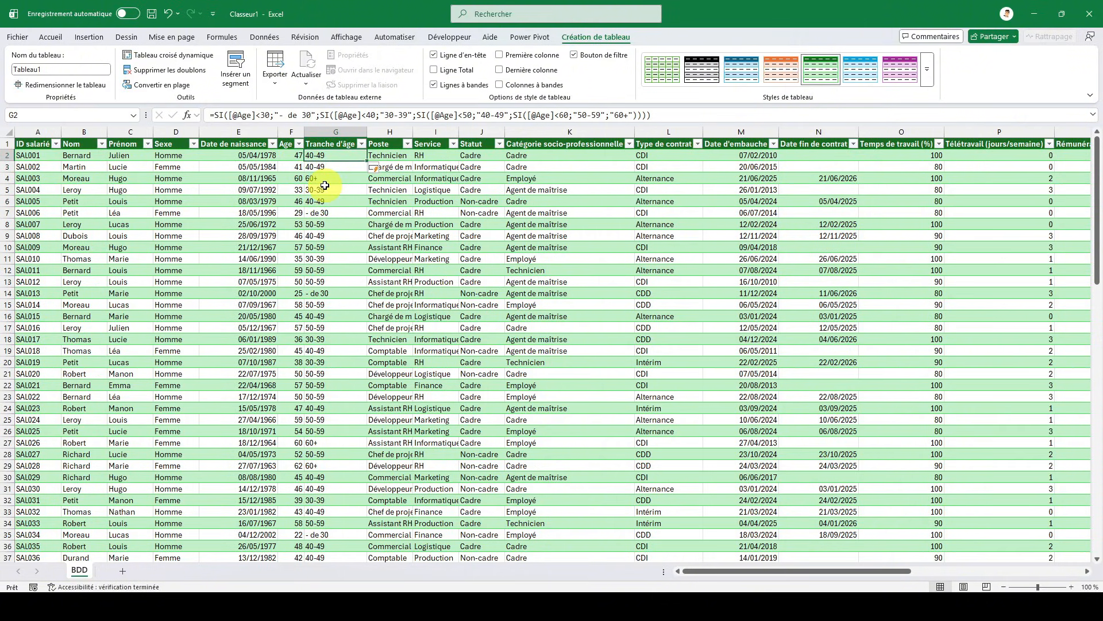
{"action": "left_click", "coordinate": [289, 145]}
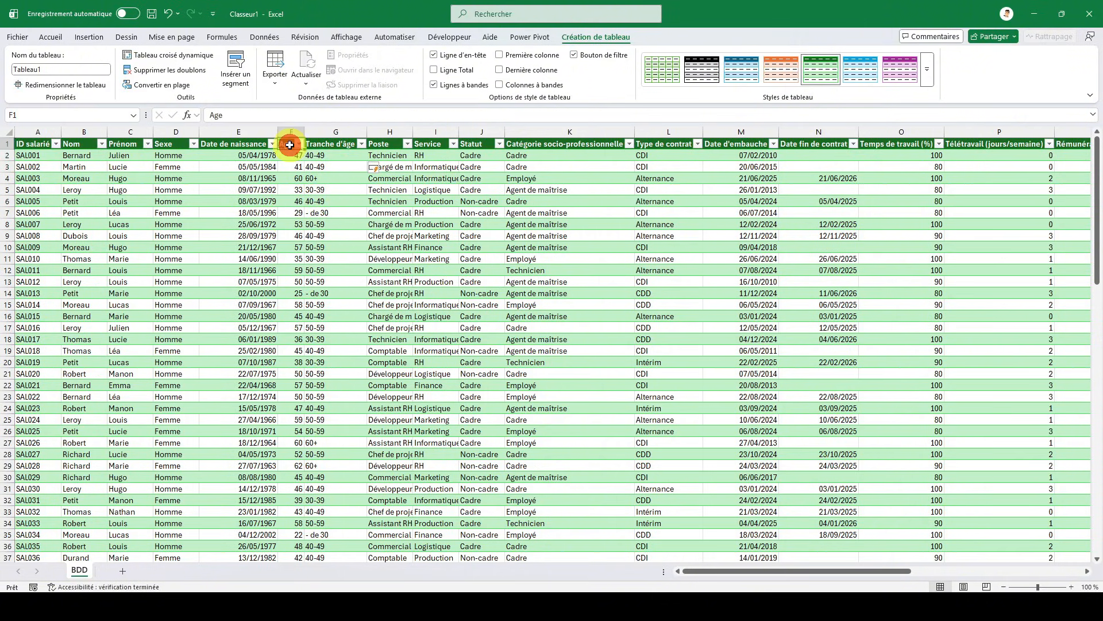
{"action": "left_click", "coordinate": [316, 144]}
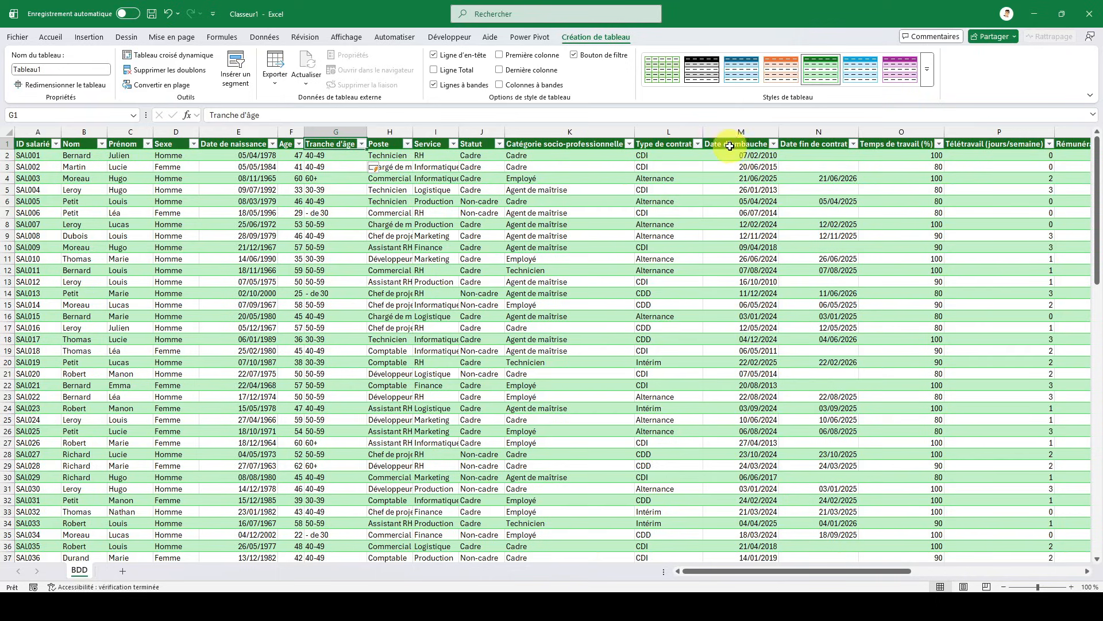
- Insert a new table column before Temps de travail (%) and name it Jour fin
{"action": "left_click", "coordinate": [883, 145]}
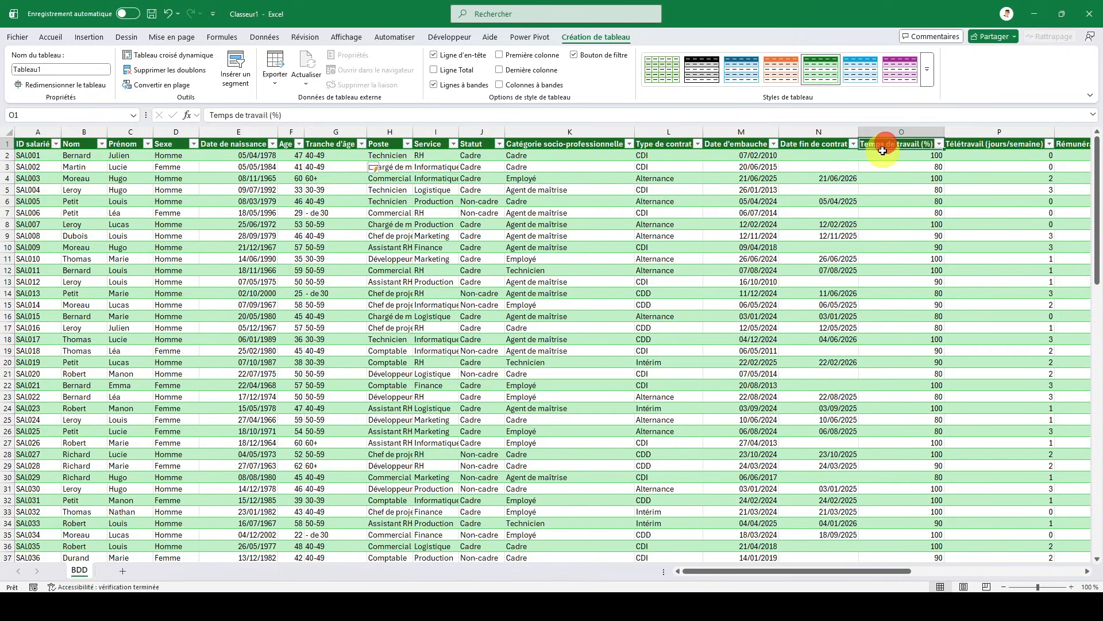
{"action": "left_click", "coordinate": [897, 137]}
{"action": "right_click", "coordinate": [899, 138]}
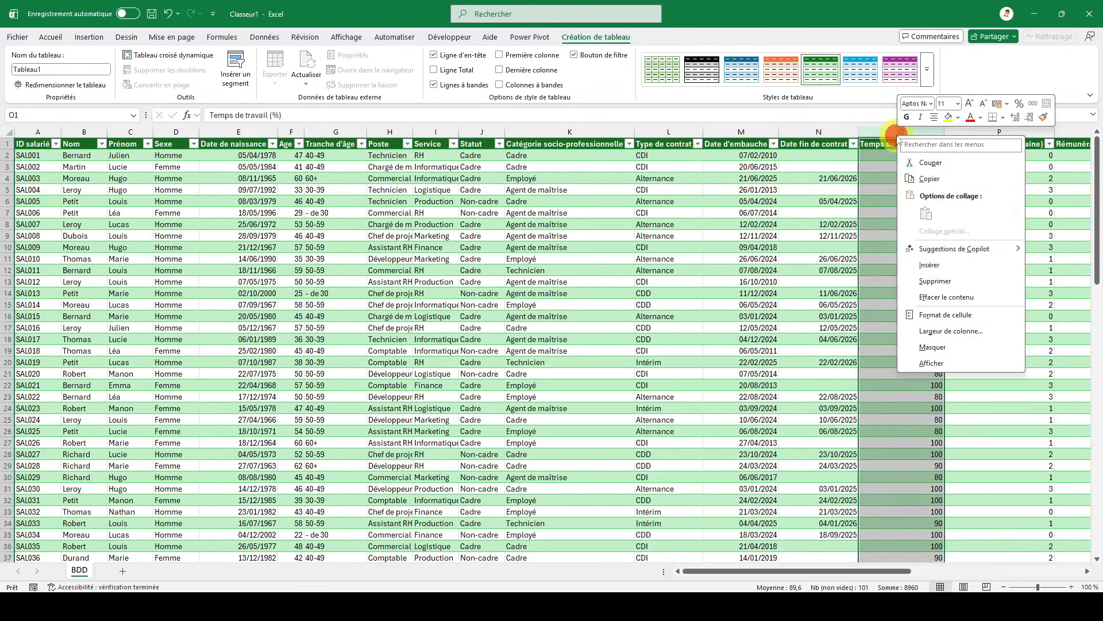
{"action": "left_click", "coordinate": [930, 265]}
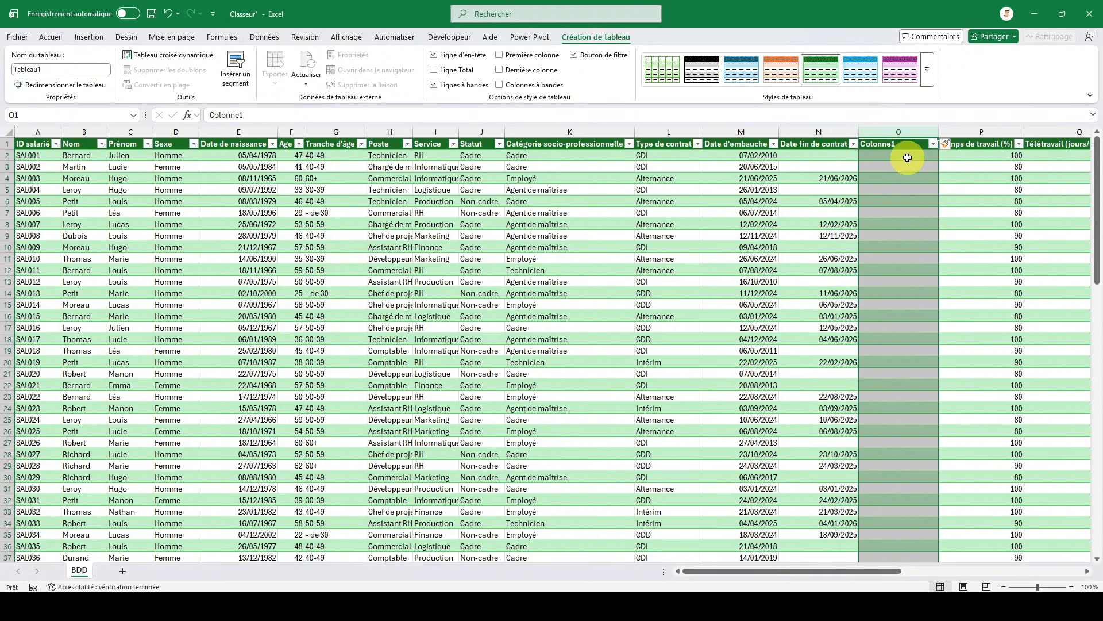
{"action": "left_click", "coordinate": [902, 144]}
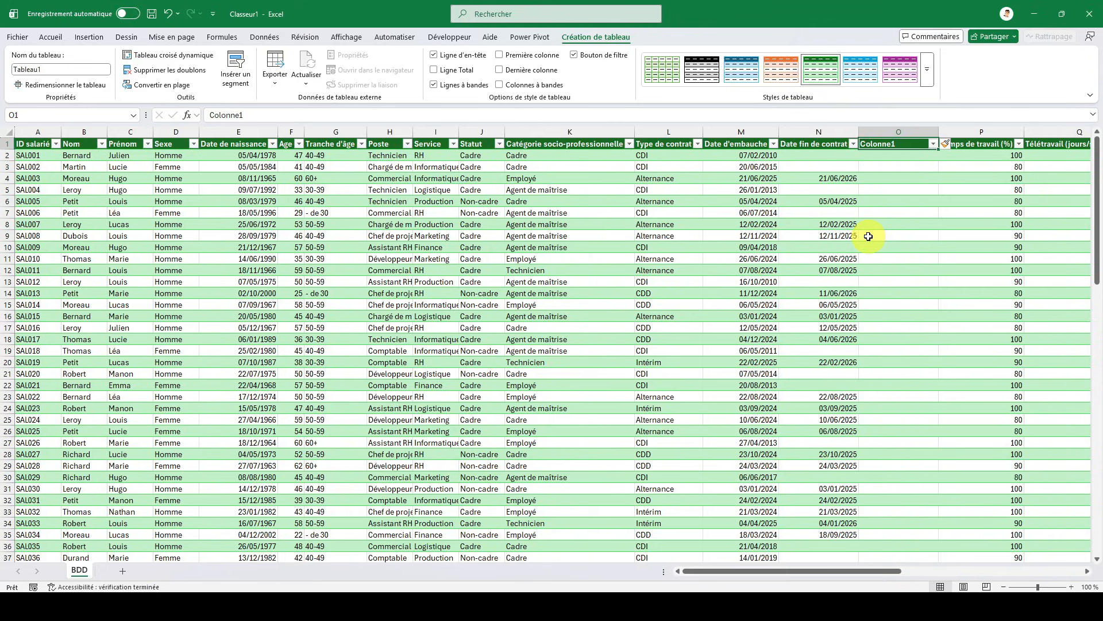
{"action": "type", "text": "Jour fin"}
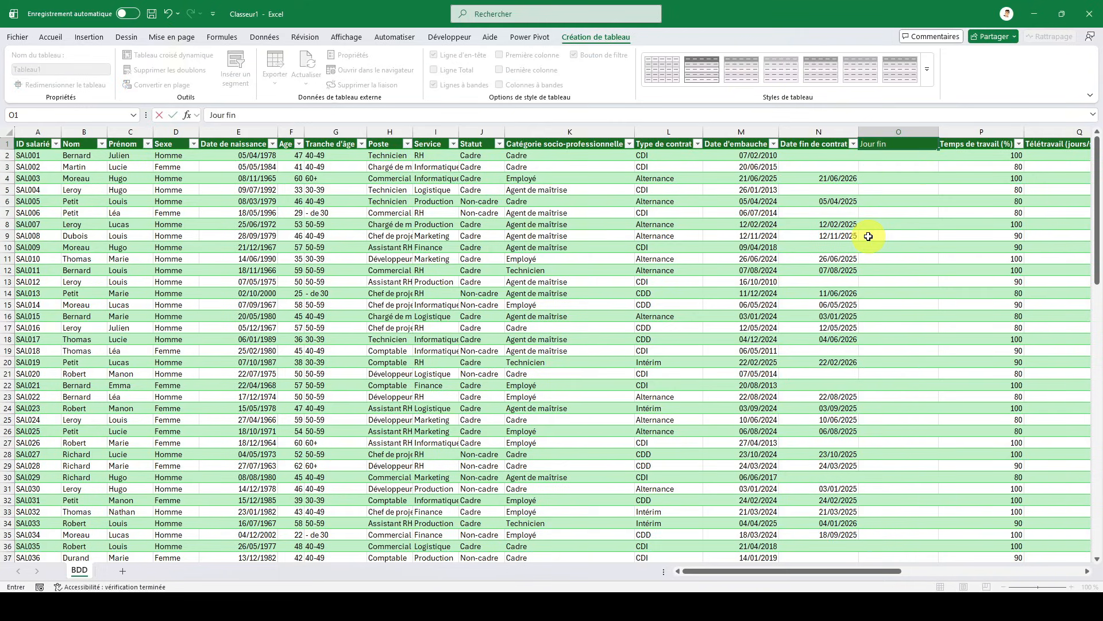
{"action": "key", "text": "Return"}
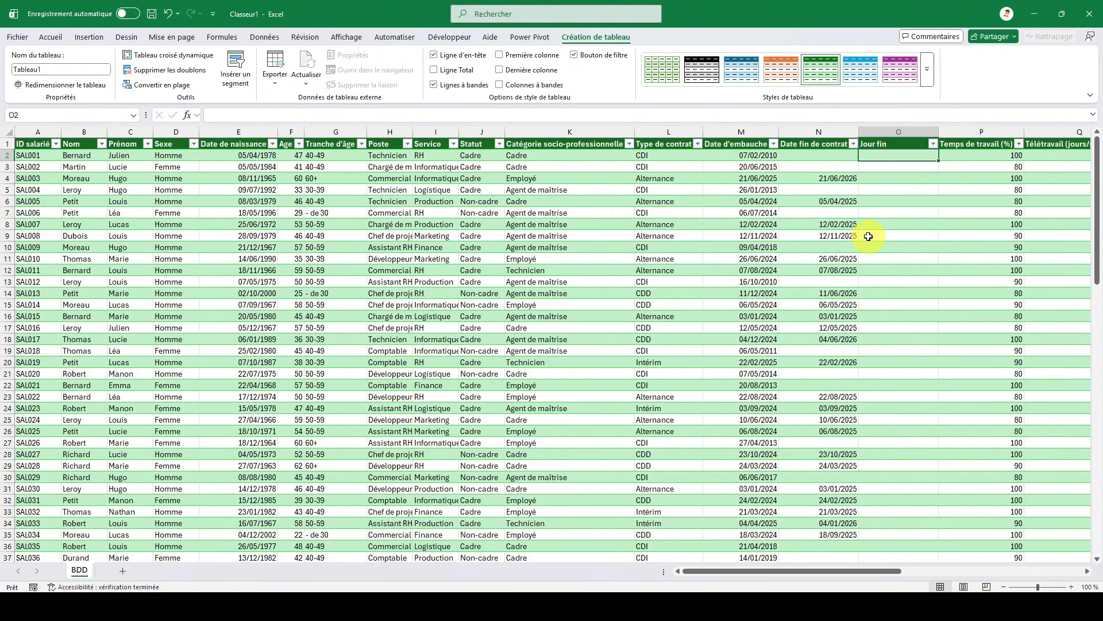
- Begin a SI formula in the first Jour fin cell that returns empty text when [@[Date fin de contrat]] is empty
{"action": "type", "text": "=si"}
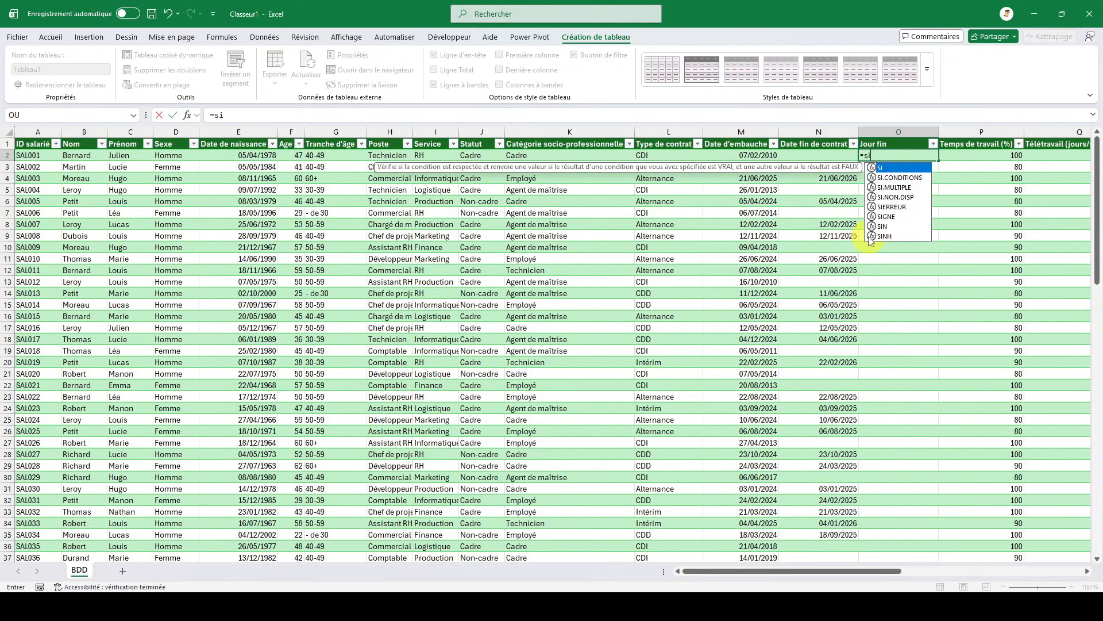
{"action": "type", "text": "("}
{"action": "key", "text": "Left"}
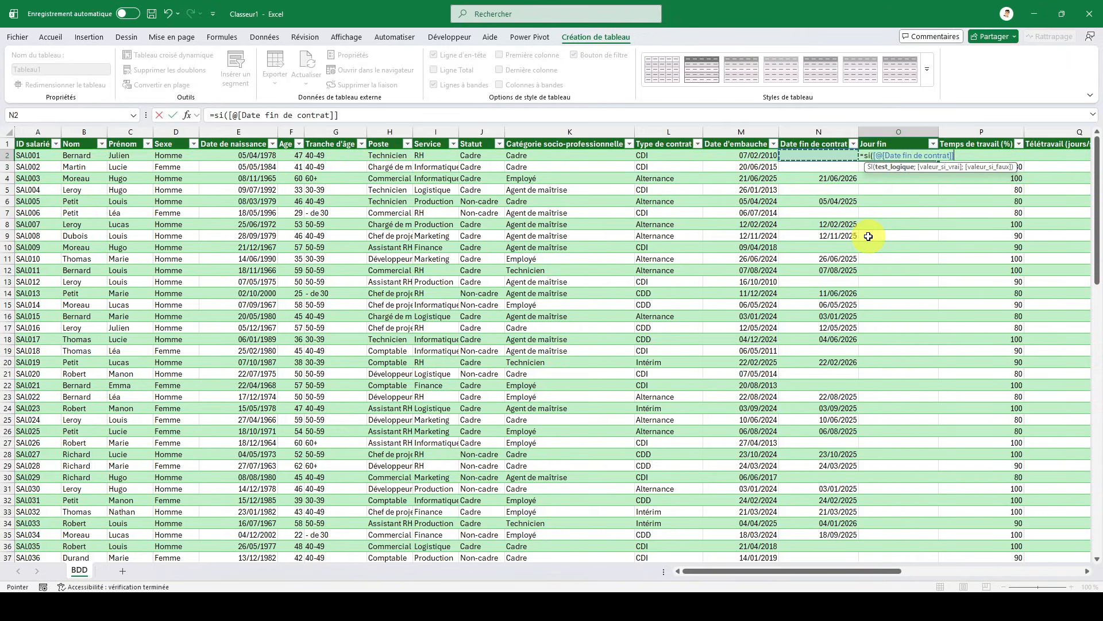
{"action": "type", "text": "=\"\";\""}
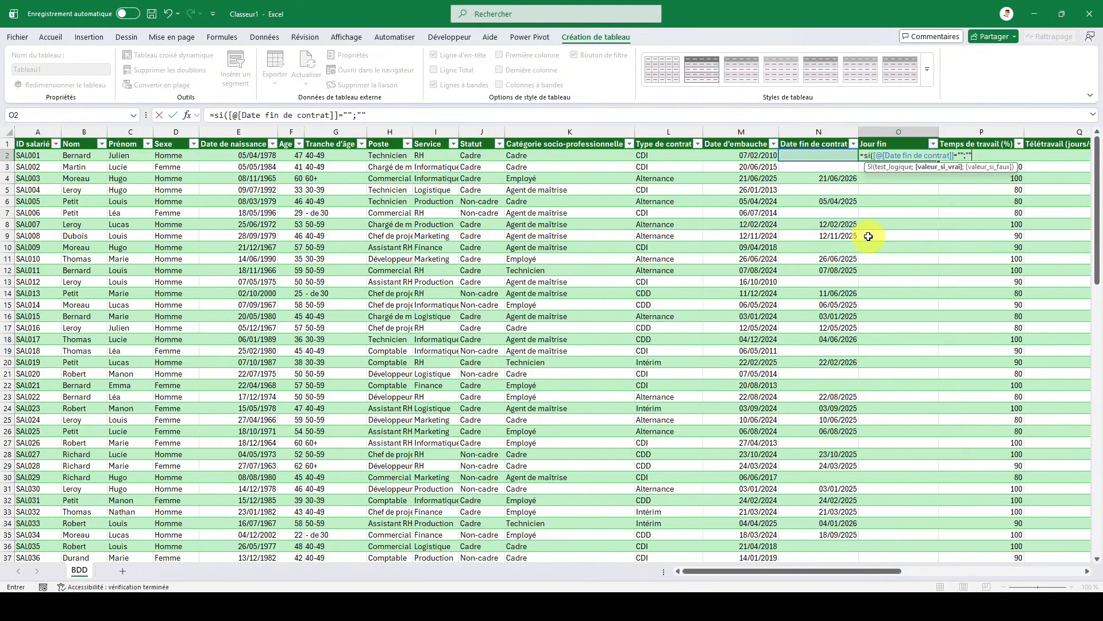
{"action": "type", "text": "\";si"}
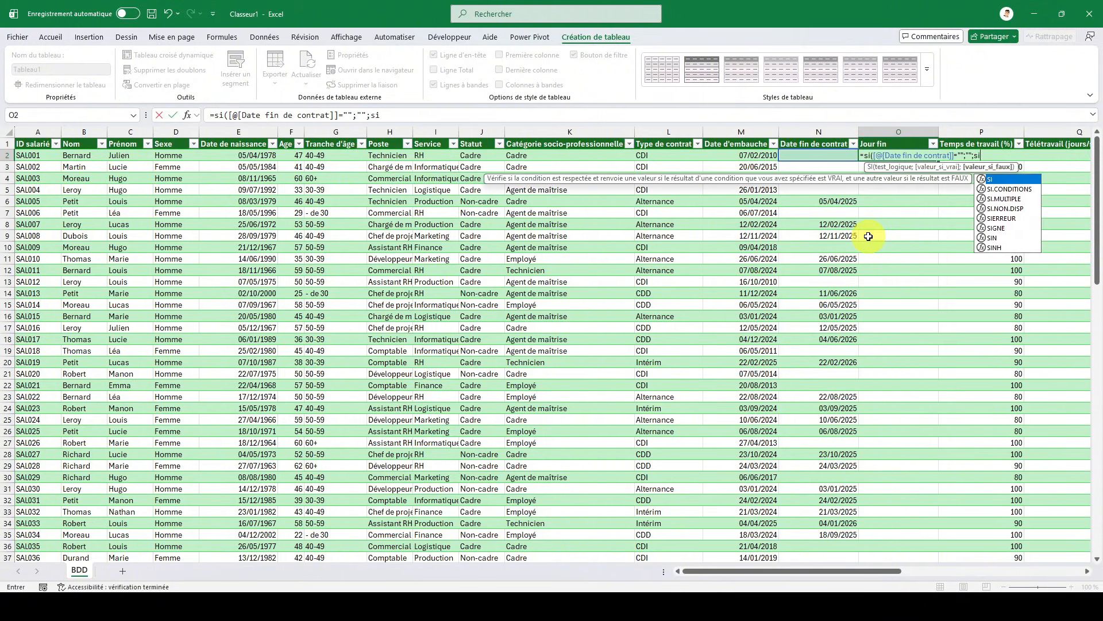
{"action": "type", "text": "("}
- Nest a second SI in the Jour fin formula that returns empty text when [@[Date fin de contrat]]-AUJOURDHUI() is below 0
{"action": "key", "text": "Left"}
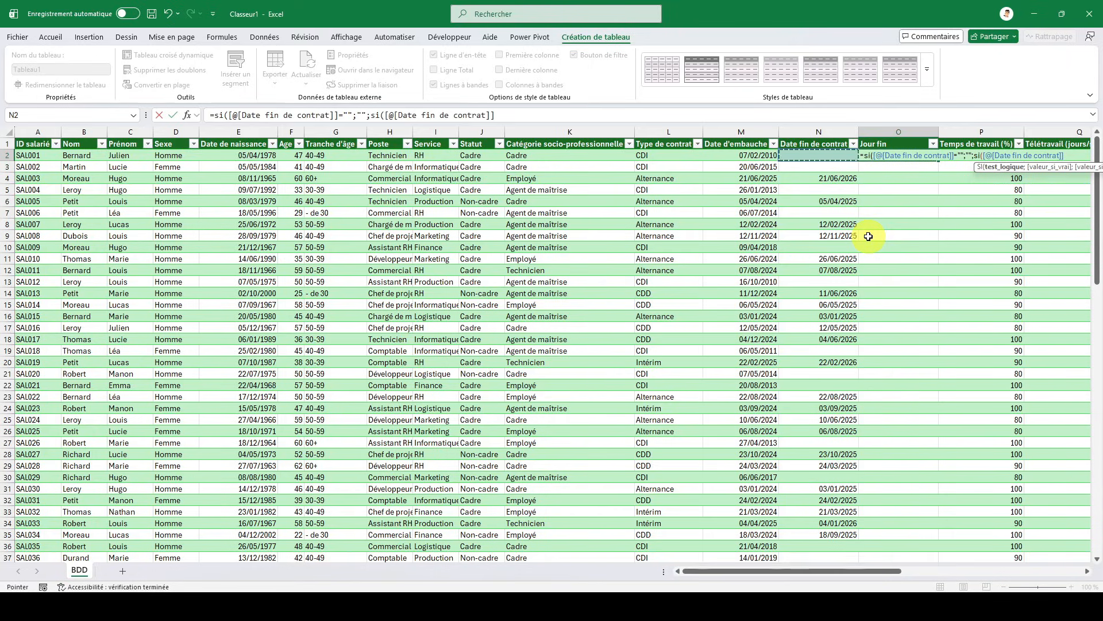
{"action": "type", "text": "-aujourd"}
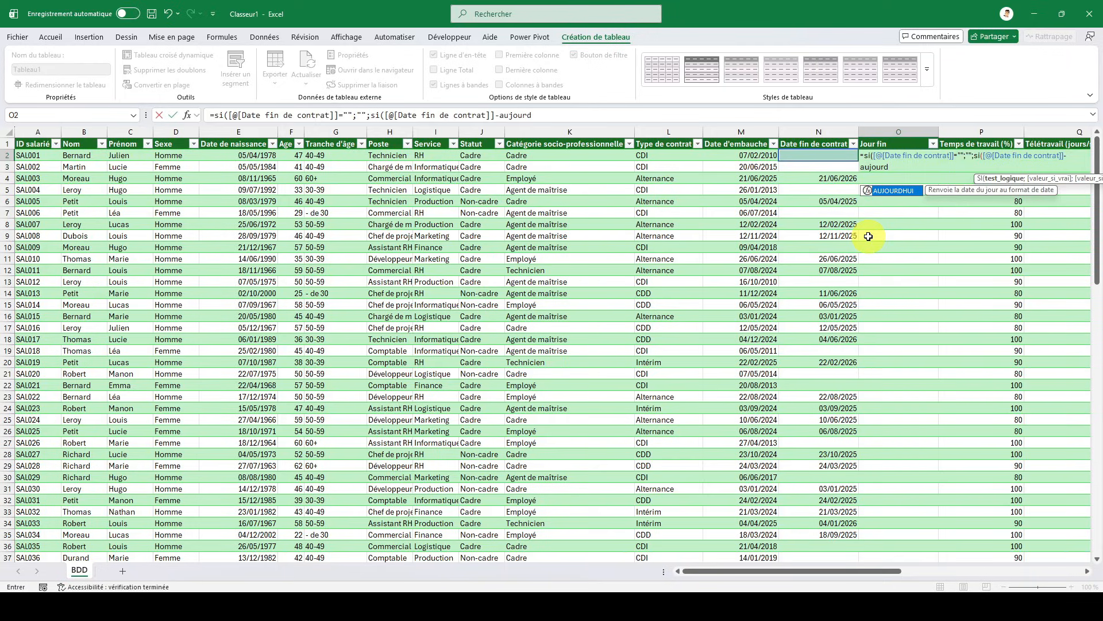
{"action": "double_click", "coordinate": [887, 191]}
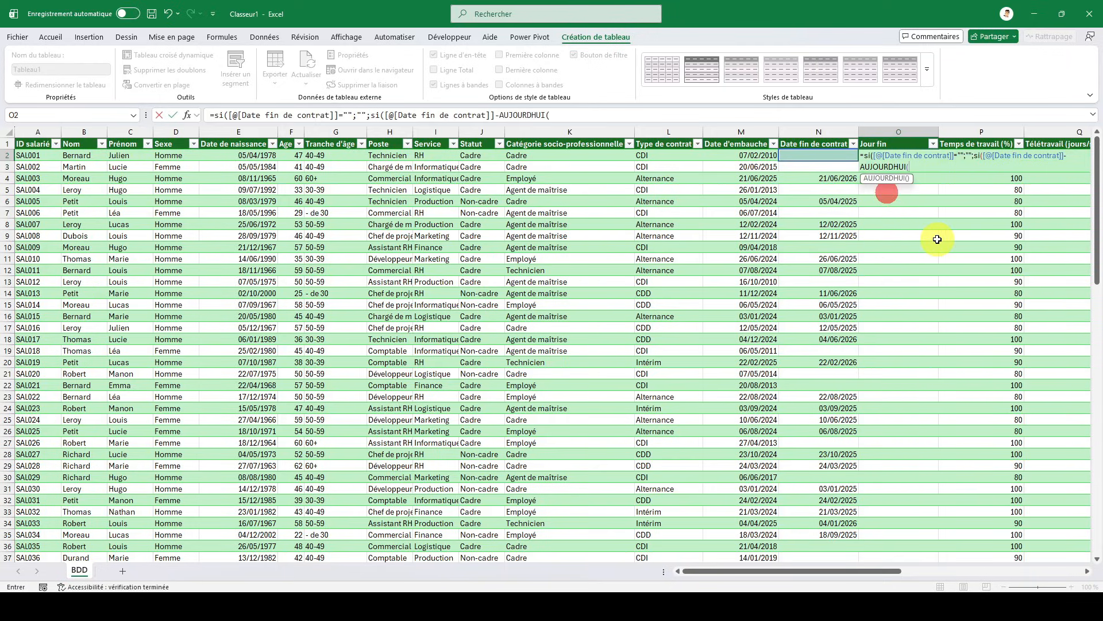
{"action": "type", "text": ")"}
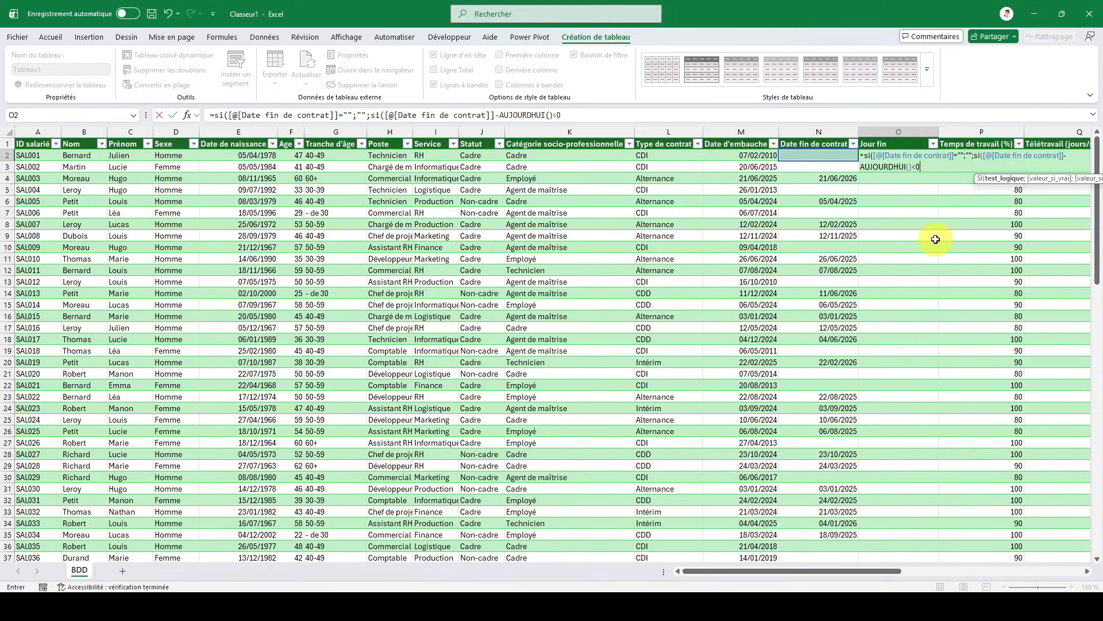
{"action": "type", "text": "<0;\"\";"}
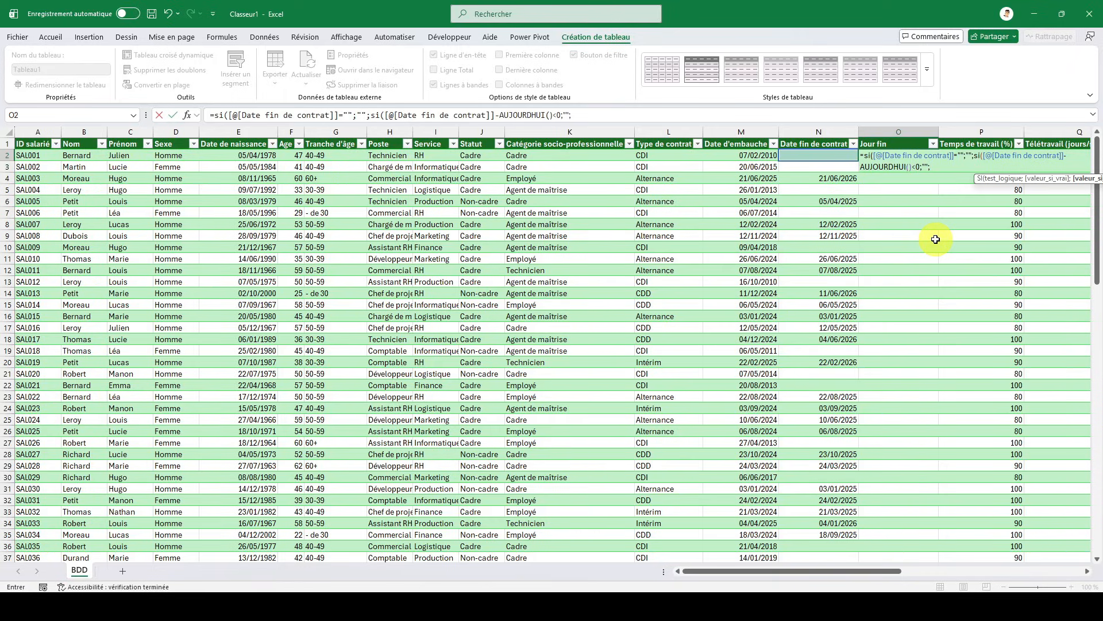
- Complete the Jour fin formula with [@[Date fin de contrat]]-AUJOURDHUI() as the fallback result, close both SI functions and enter it
{"action": "key", "text": "Left"}
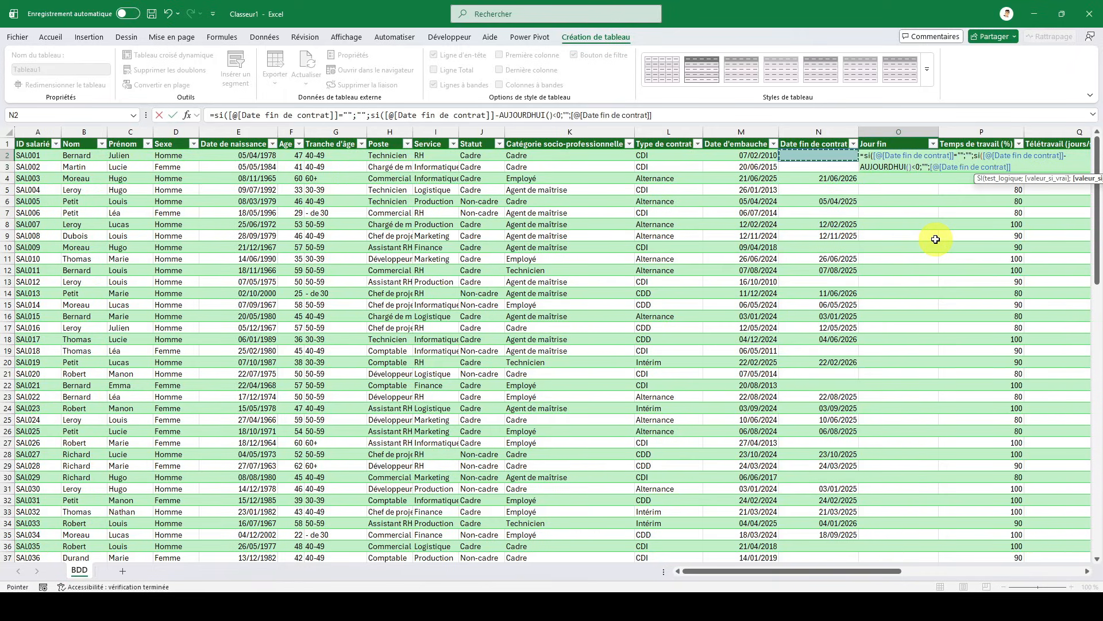
{"action": "type", "text": "-a"}
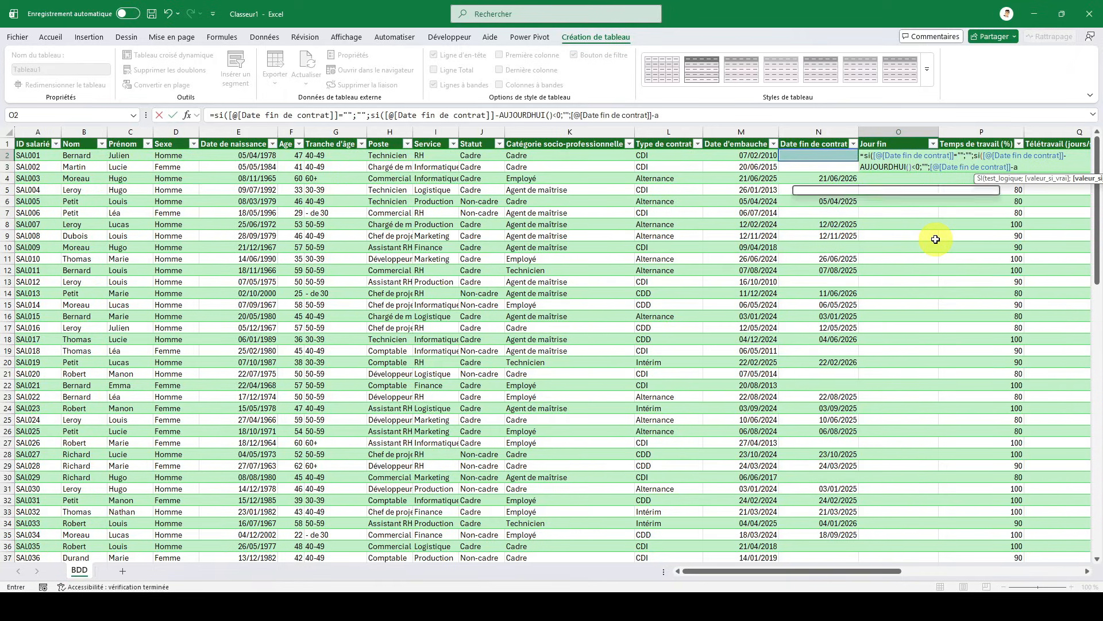
{"action": "type", "text": "ujou"}
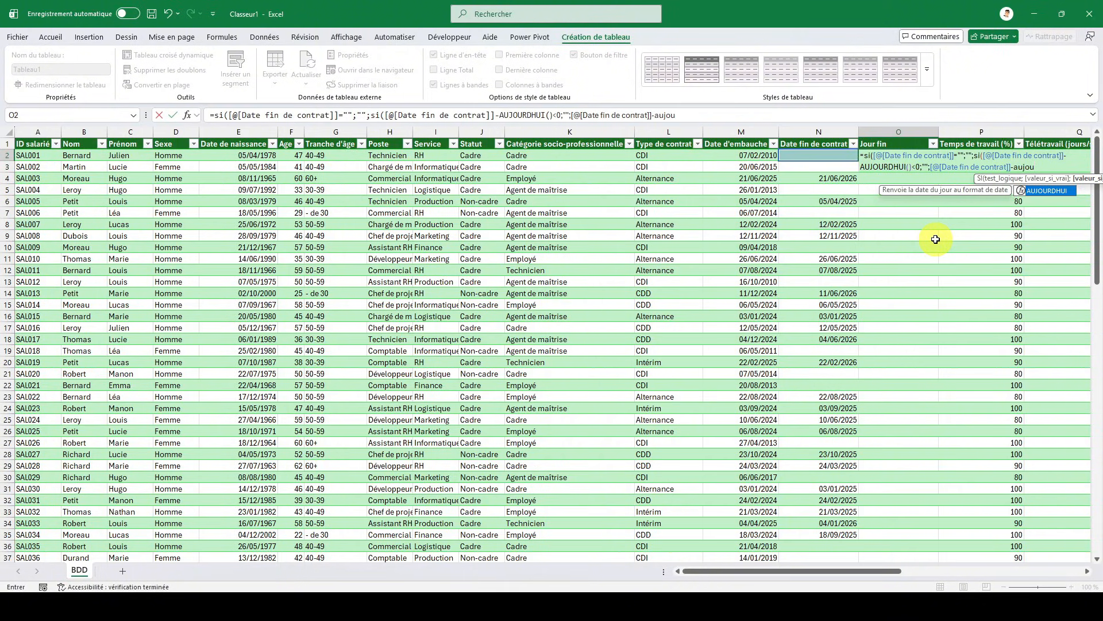
{"action": "double_click", "coordinate": [1047, 190]}
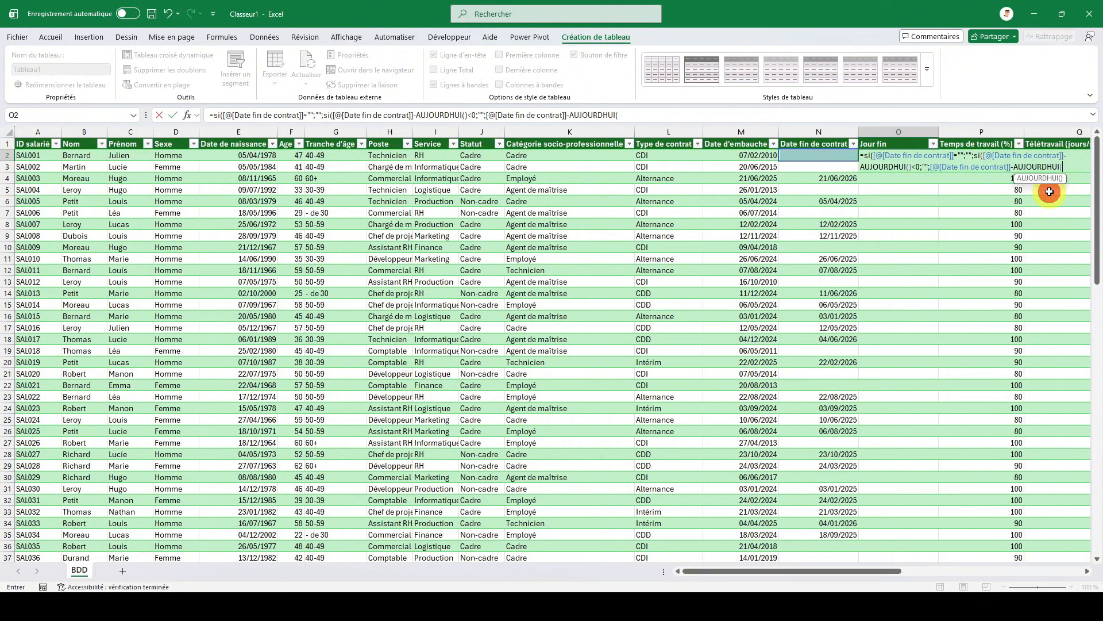
{"action": "type", "text": ")"}
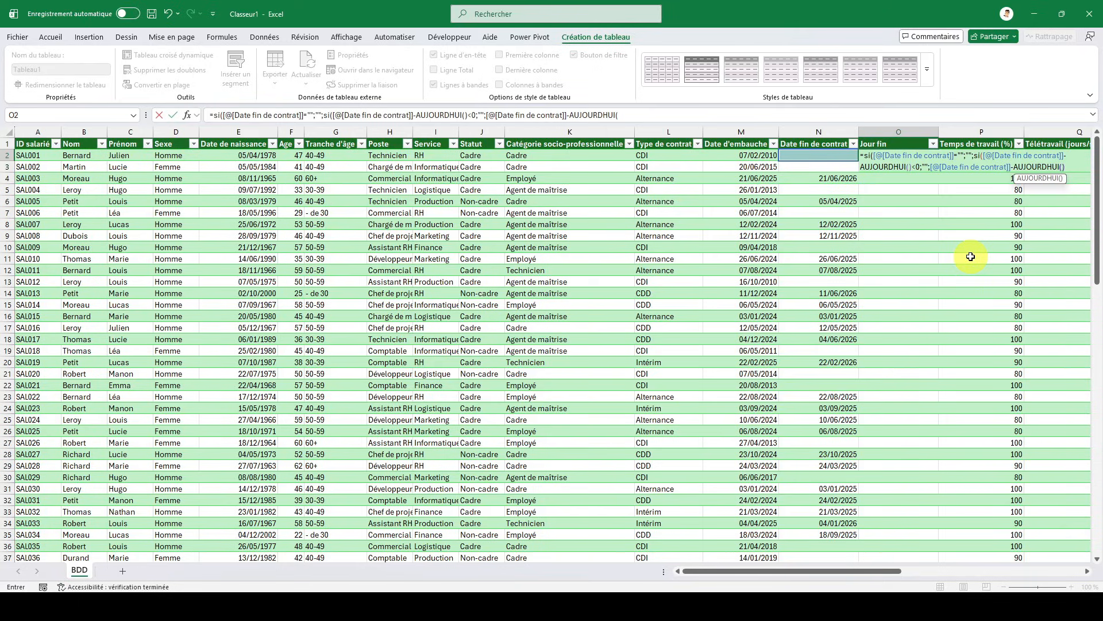
{"action": "type", "text": ")"}
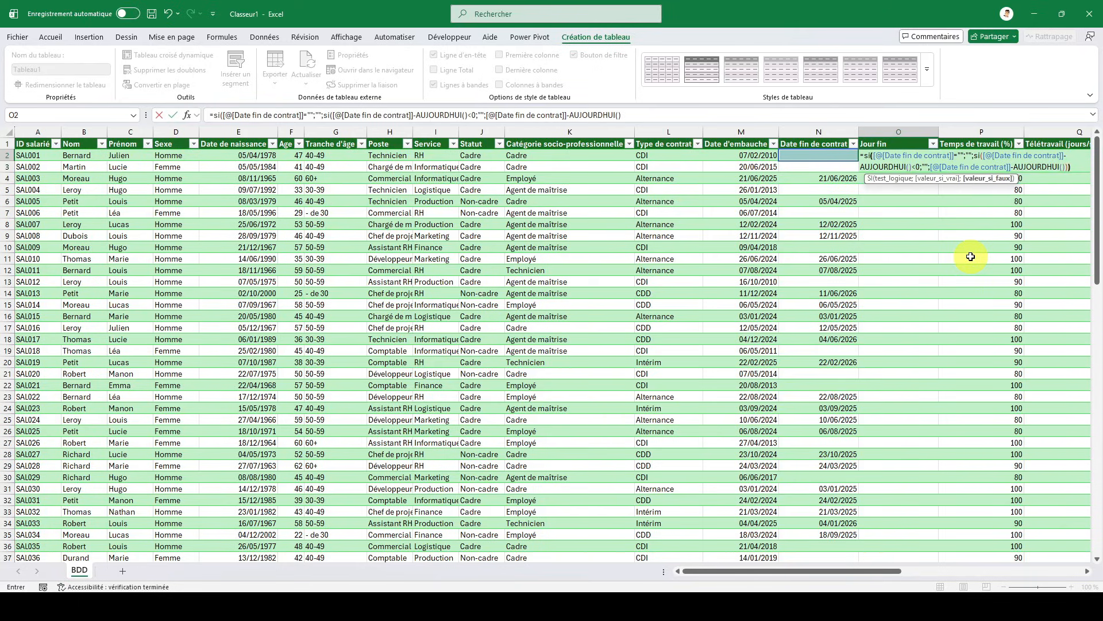
{"action": "key", "text": "Return"}
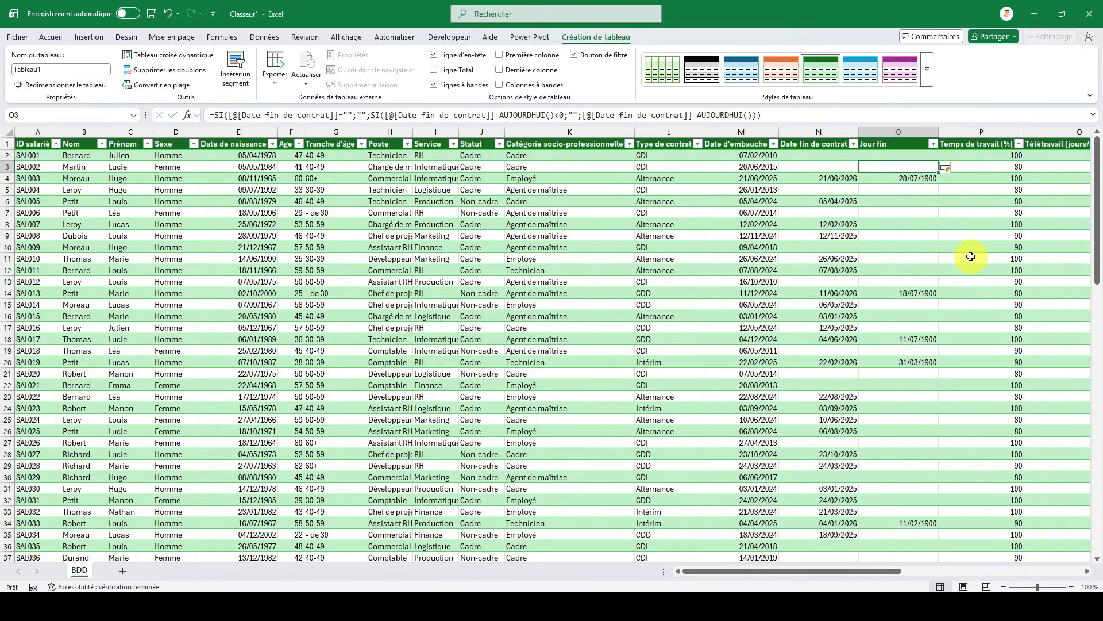
- Set the number format of the whole Jour fin column to Standard
{"action": "left_click", "coordinate": [902, 132]}
{"action": "right_click", "coordinate": [907, 179]}
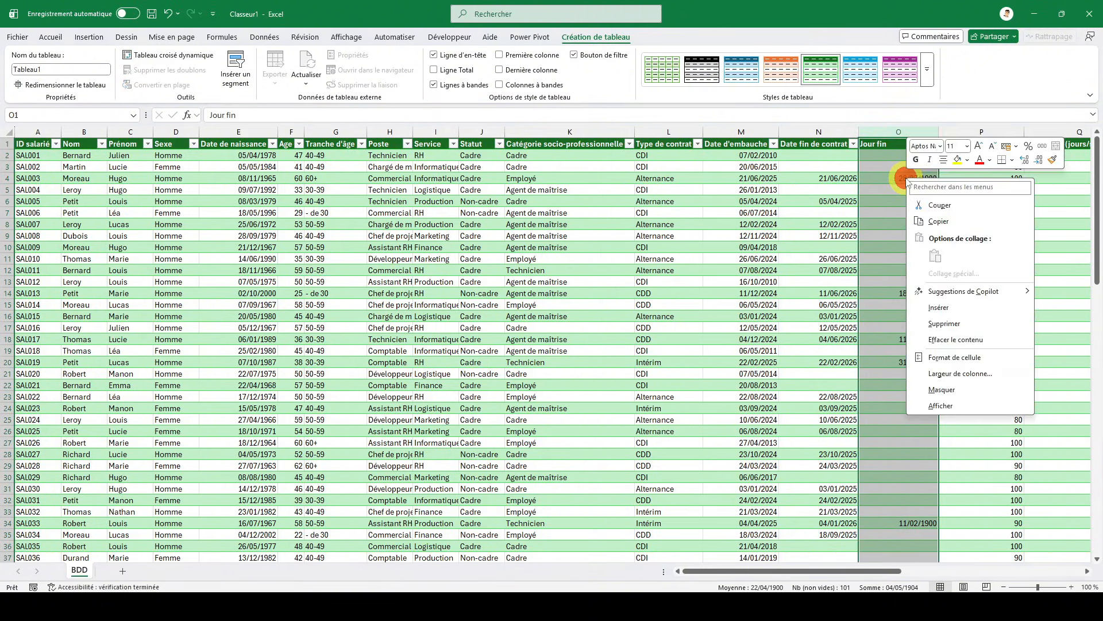
{"action": "left_click", "coordinate": [945, 357]}
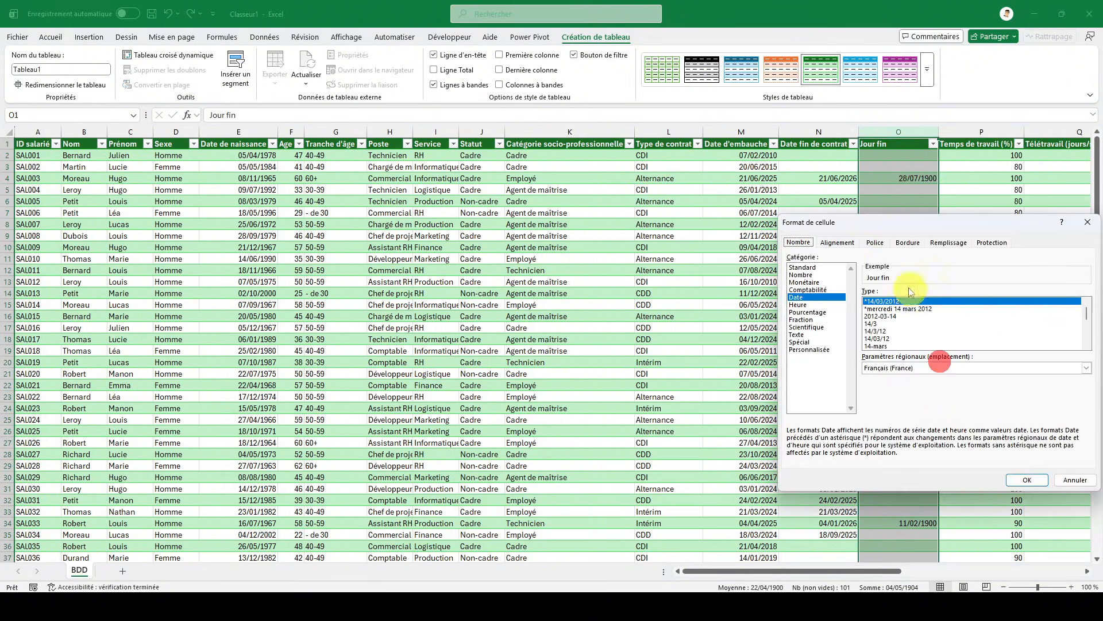
{"action": "left_click", "coordinate": [803, 268]}
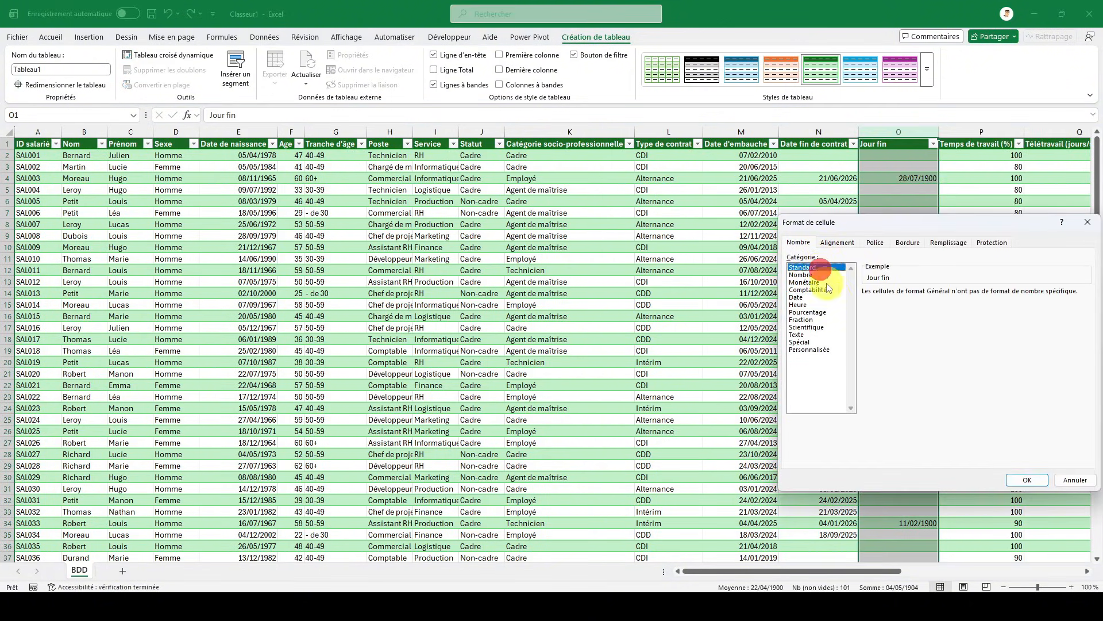
{"action": "left_click", "coordinate": [1026, 480]}
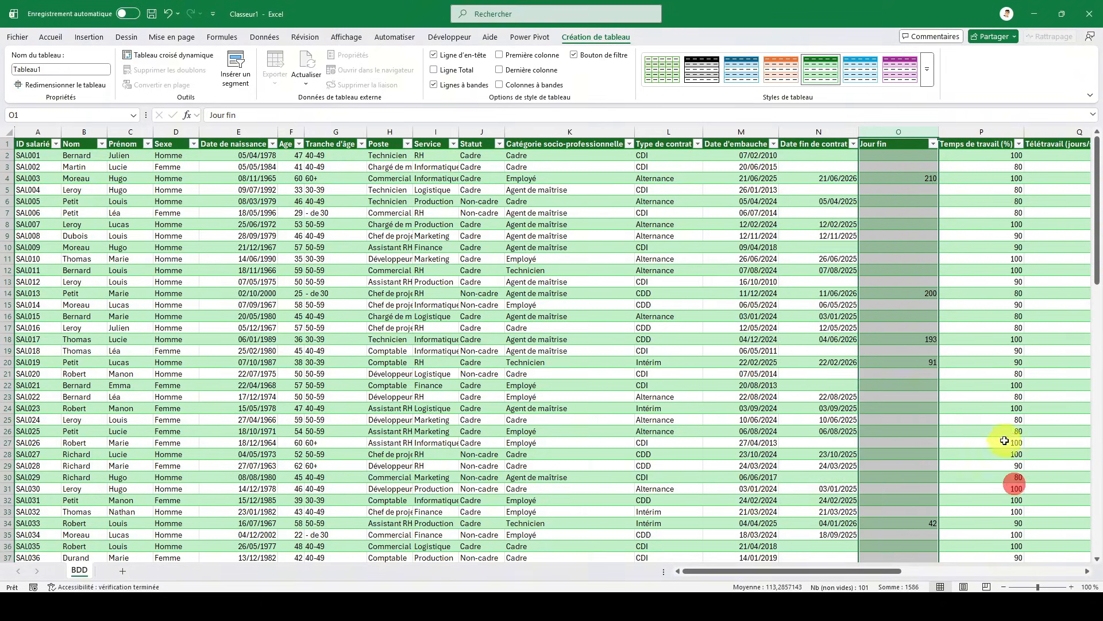
- Insert a new table column between Jour fin and Temps de travail (%)
{"action": "left_click", "coordinate": [904, 178]}
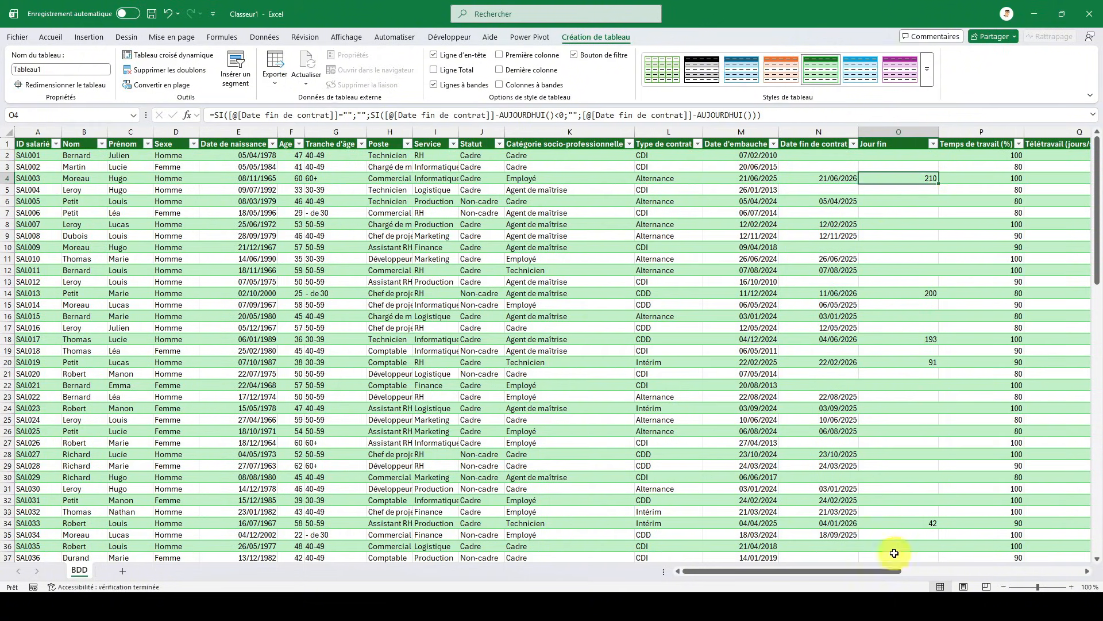
{"action": "left_click_drag", "start_coordinate": [851, 577], "coordinate": [911, 572]}
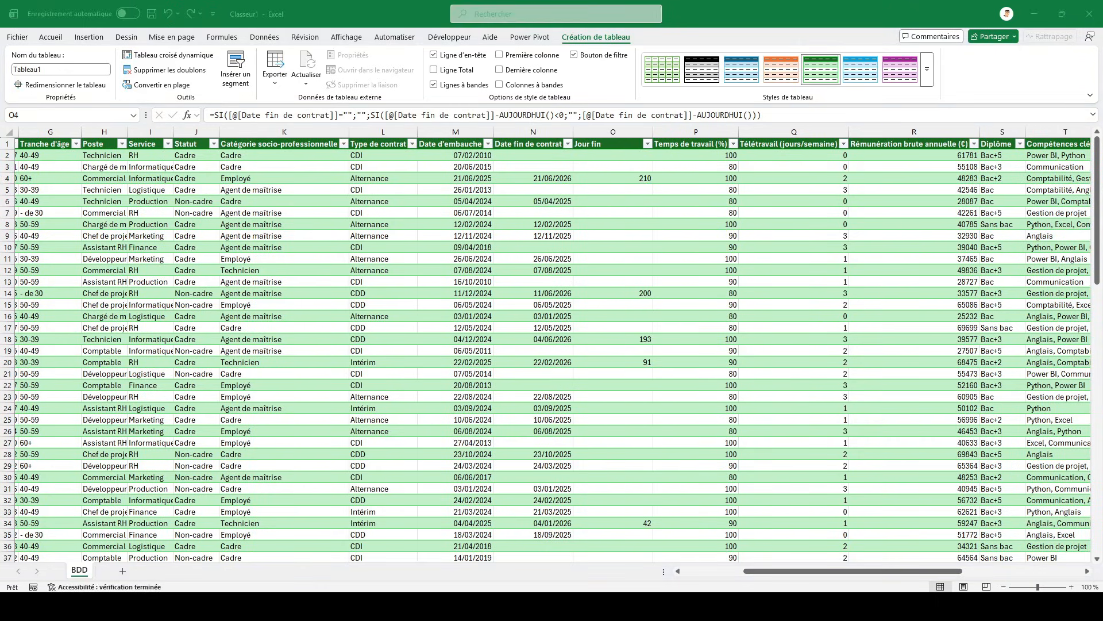
{"action": "left_click", "coordinate": [815, 172]}
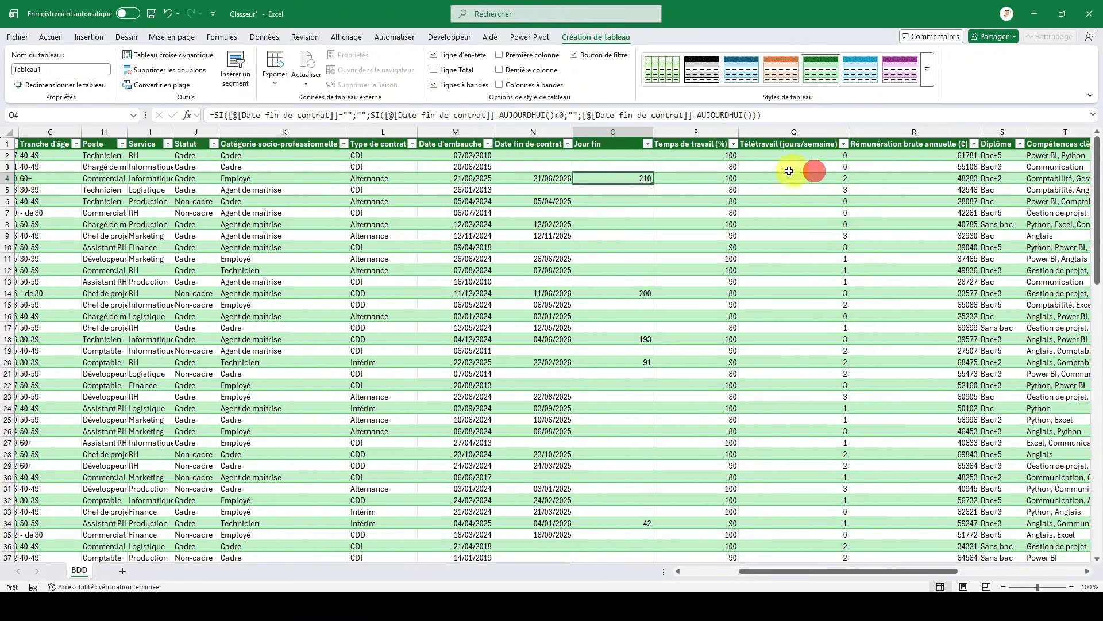
{"action": "left_click", "coordinate": [708, 132]}
{"action": "right_click", "coordinate": [708, 132]}
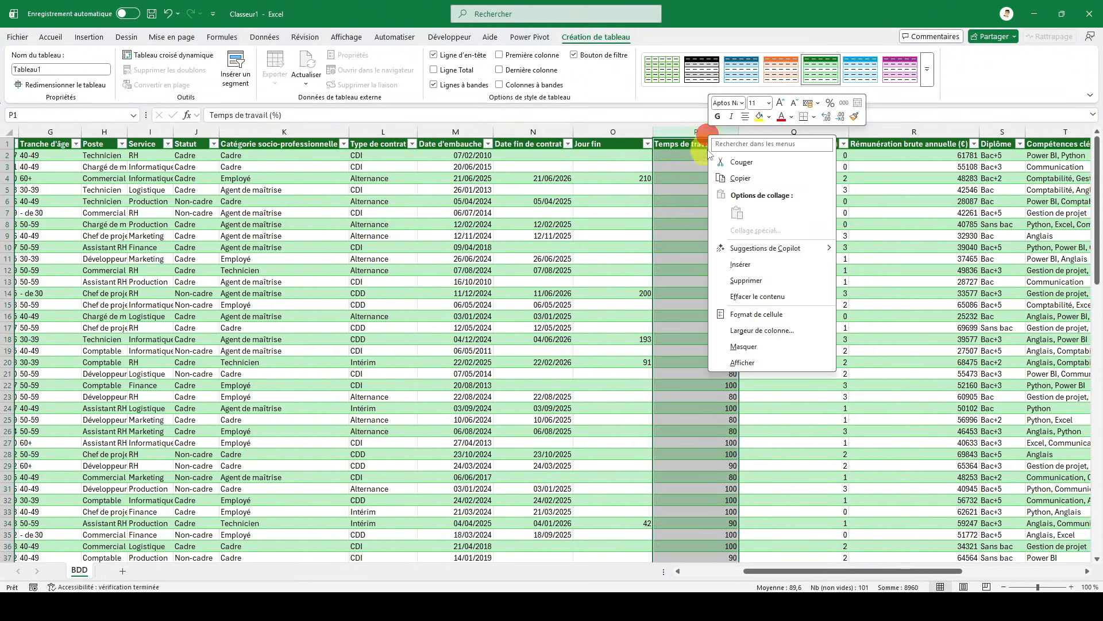
{"action": "left_click", "coordinate": [741, 264]}
- Name the newly inserted column after Jour fin "Ancienneté (mois)"
{"action": "left_click", "coordinate": [680, 143]}
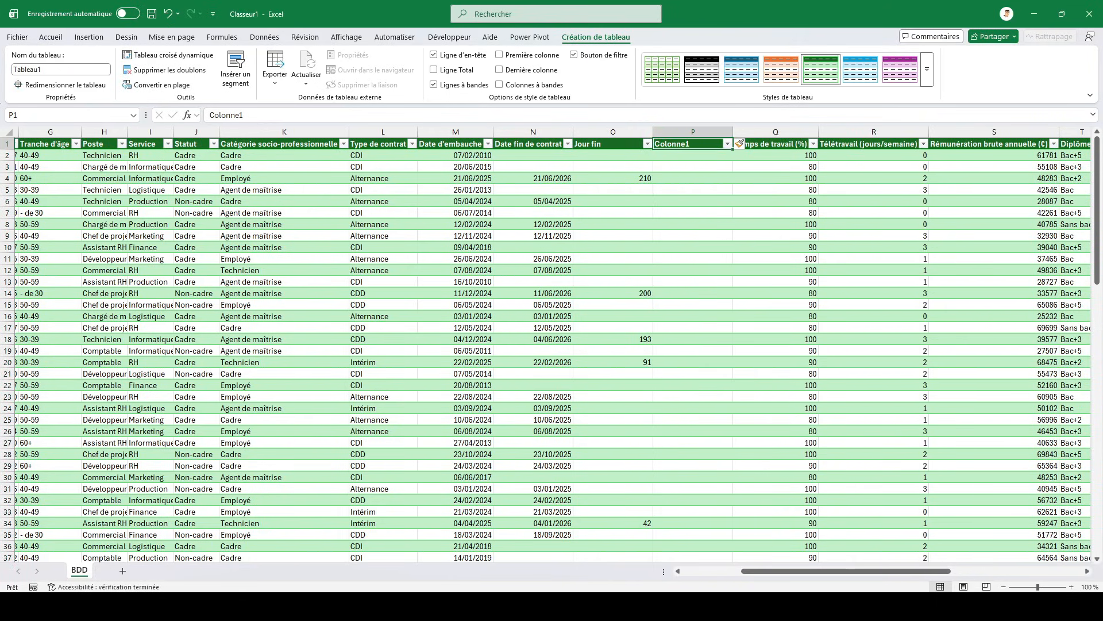
{"action": "left_click", "coordinate": [686, 158]}
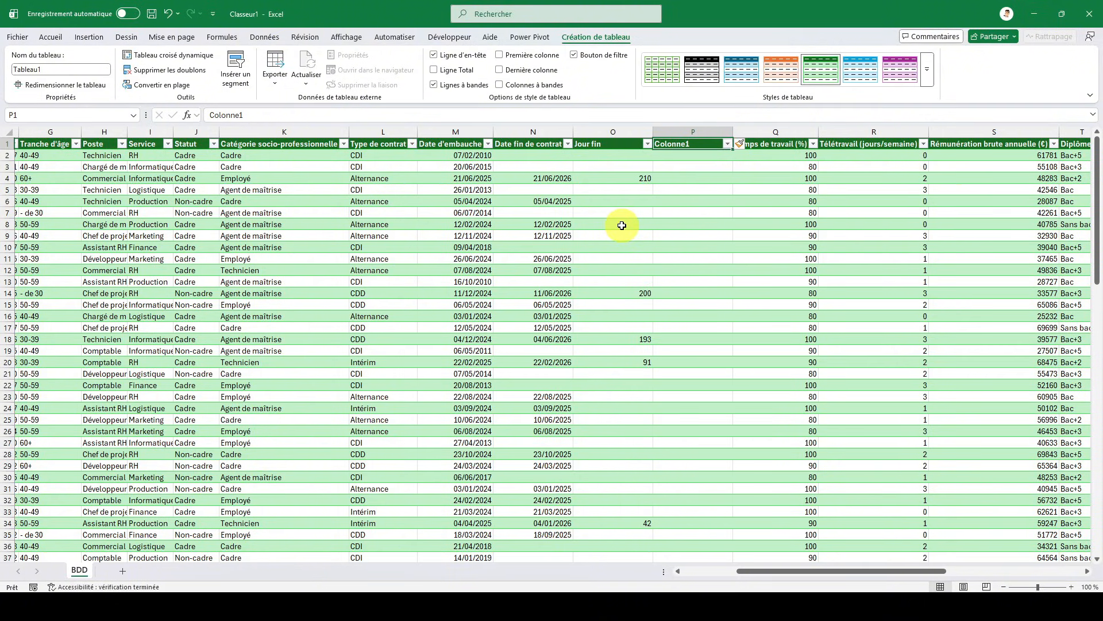
{"action": "type", "text": "Ancienne"}
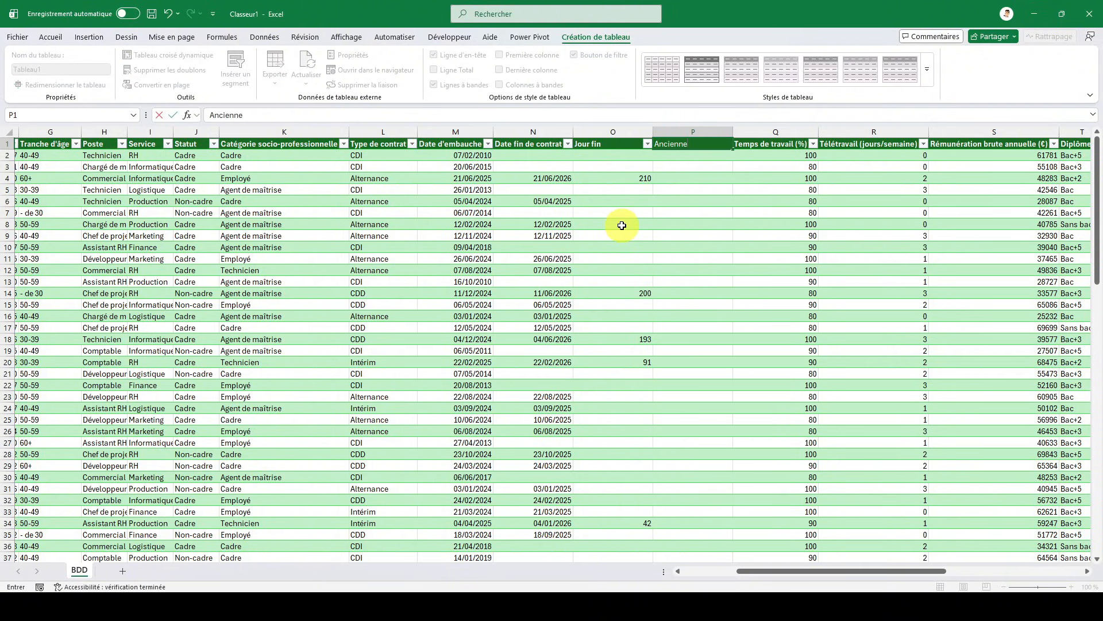
{"action": "type", "text": "té (mois)"}
{"action": "key", "text": "Return"}
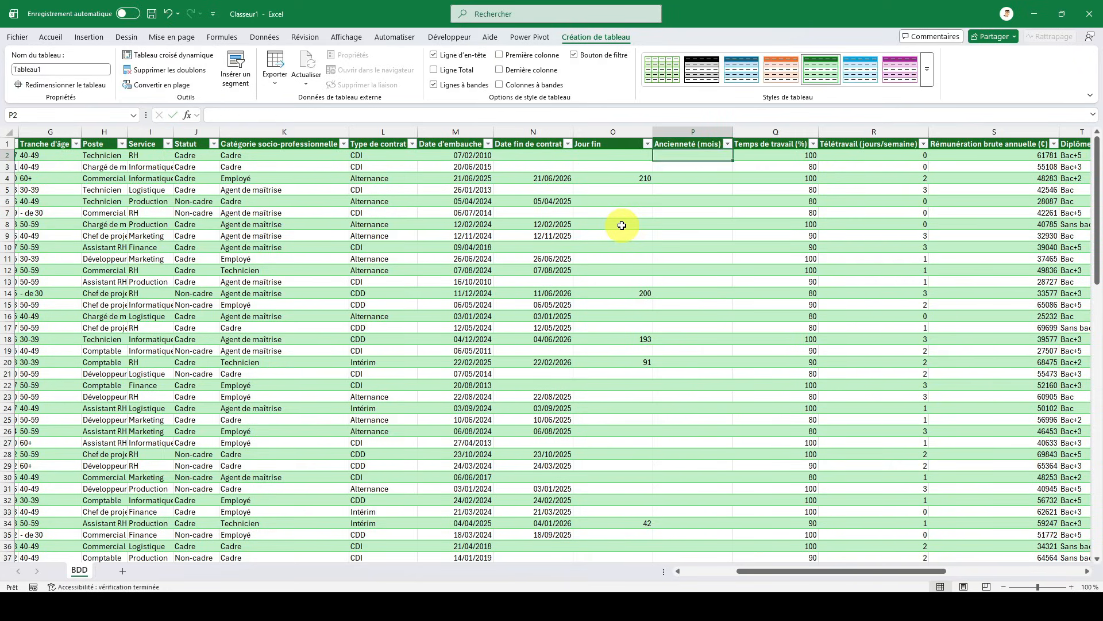
- Begin a DATE formula in the first Ancienneté (mois) cell with [@[Date d''embauche]] as its first argument
{"action": "type", "text": "=date"}
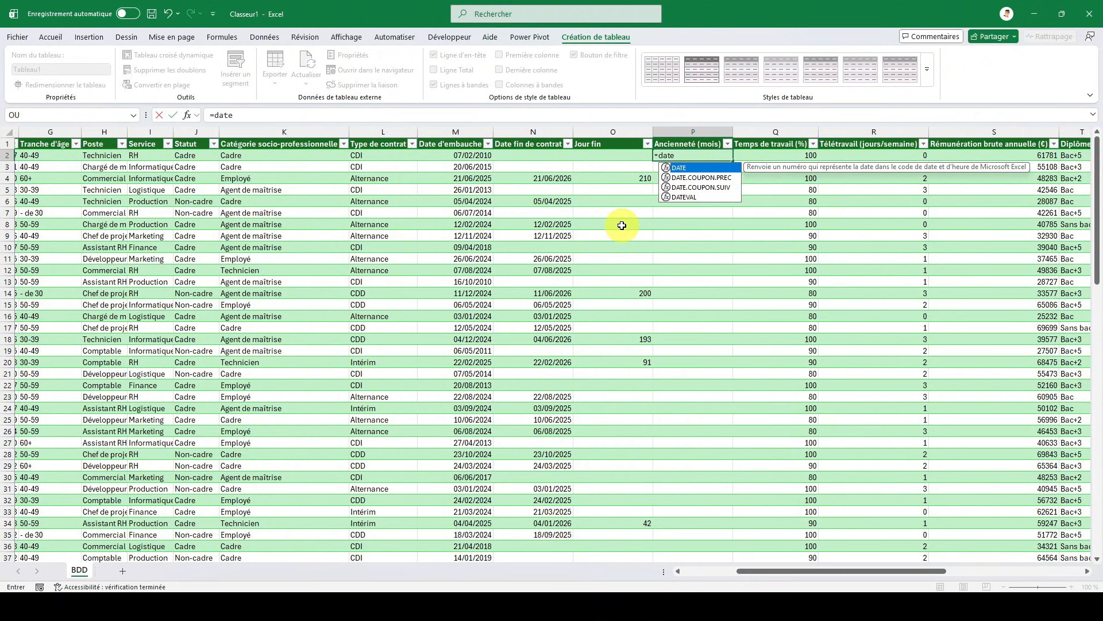
{"action": "type", "text": "("}
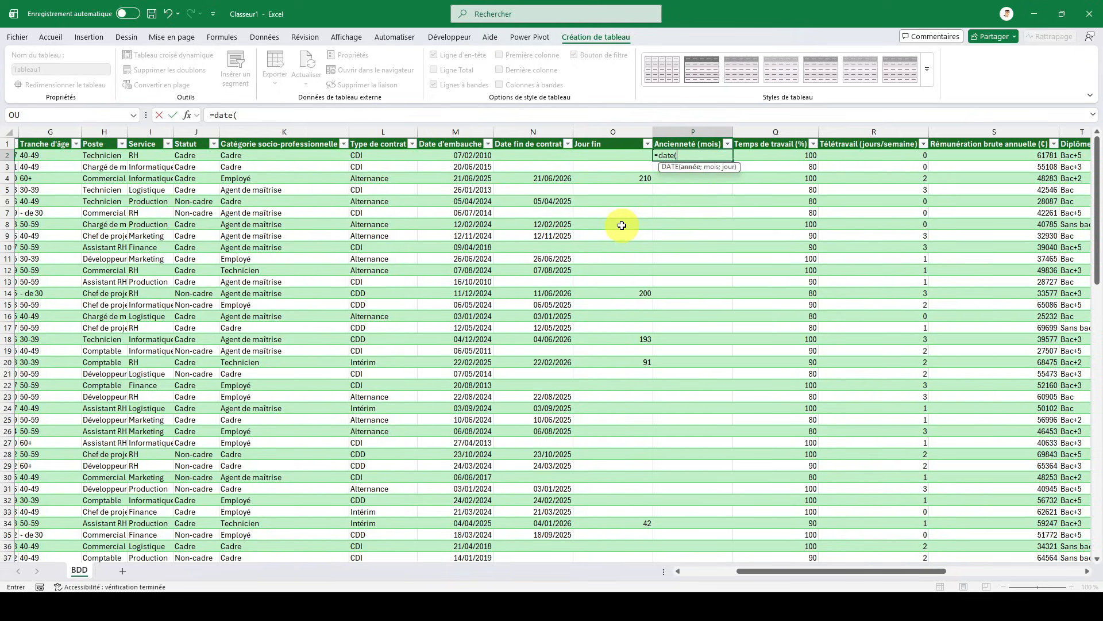
{"action": "key", "text": "Left"}
{"action": "key", "text": "Left"}
{"action": "key", "text": "Left"}
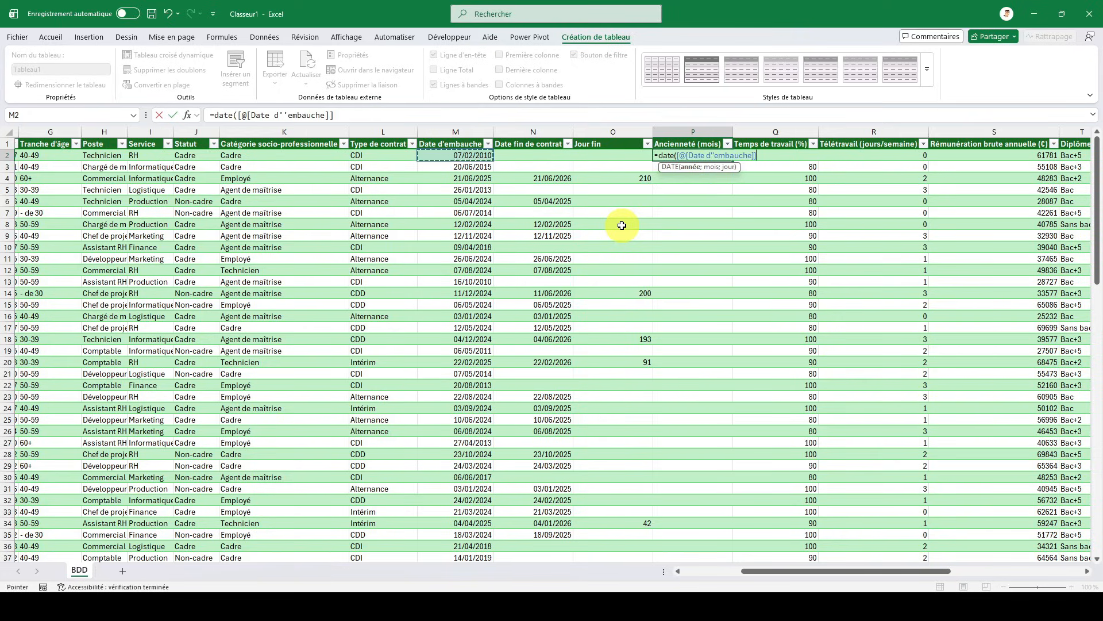
{"action": "type", "text": ";"}
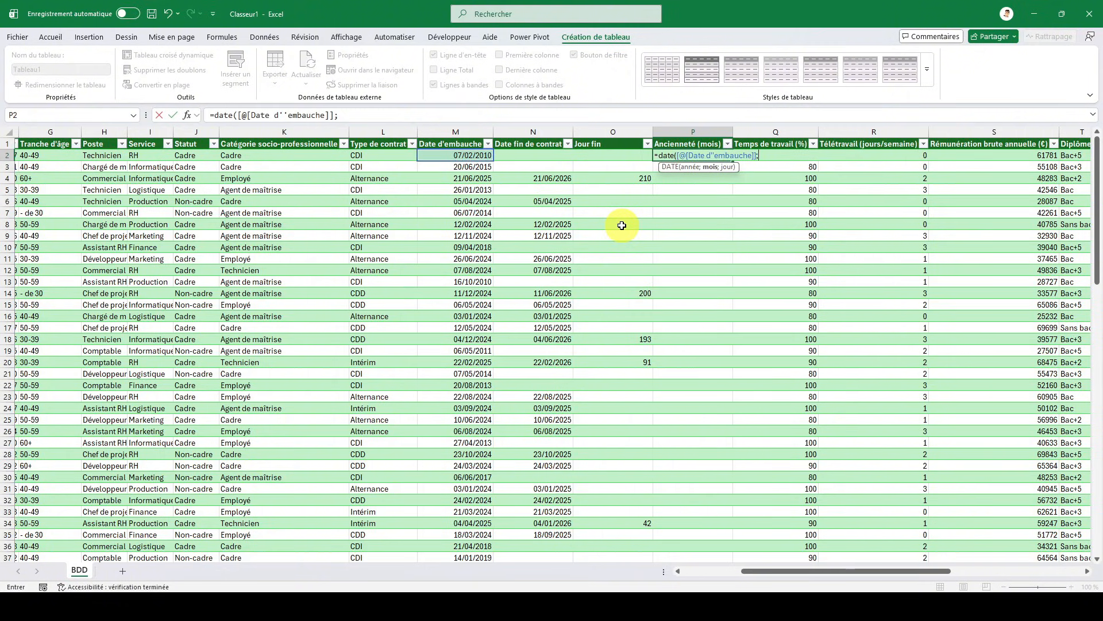
{"action": "type", "text": "aujour"}
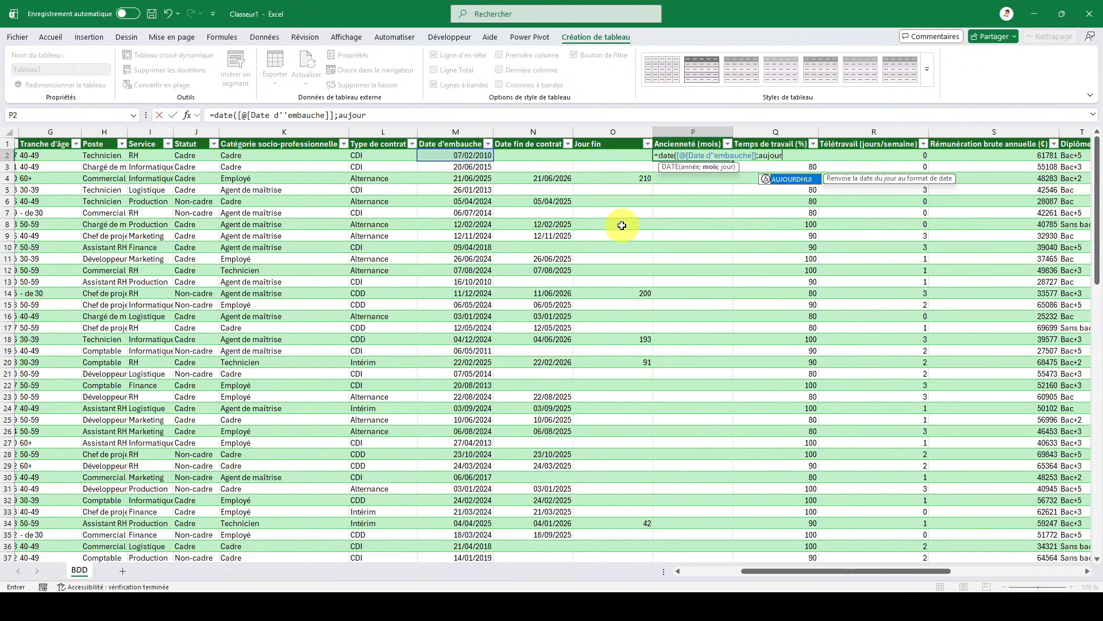
- Complete the Ancienneté (mois) formula with AUJOURDHUI() and "m" as the remaining arguments and enter it
{"action": "double_click", "coordinate": [774, 179]}
{"action": "type", "text": ")"}
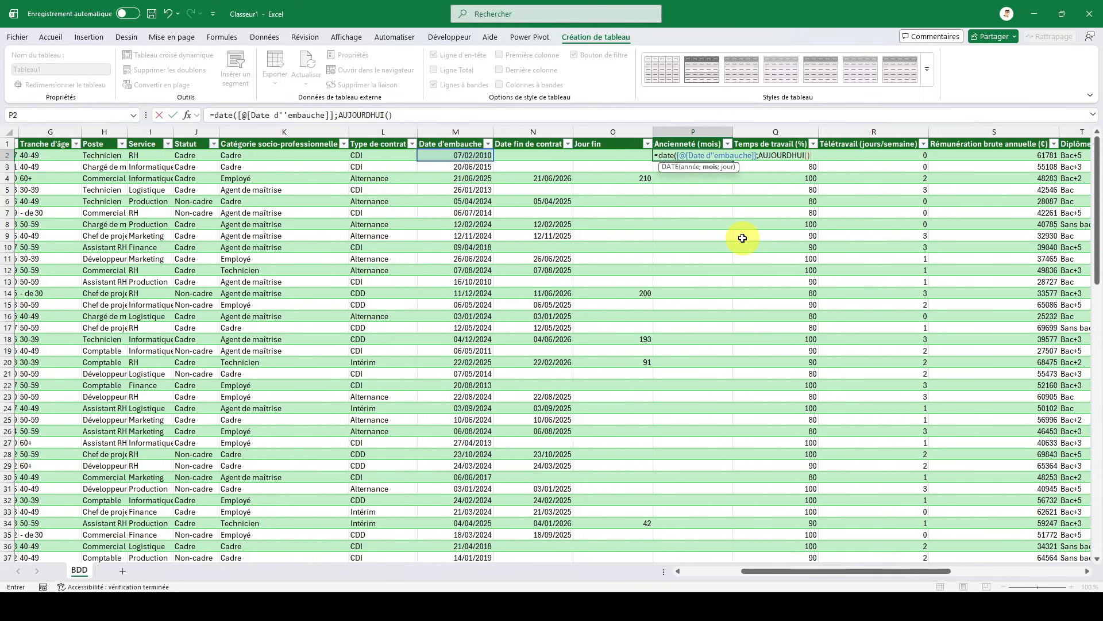
{"action": "type", "text": ";\"m\")"}
{"action": "key", "text": "ctrl+Return"}
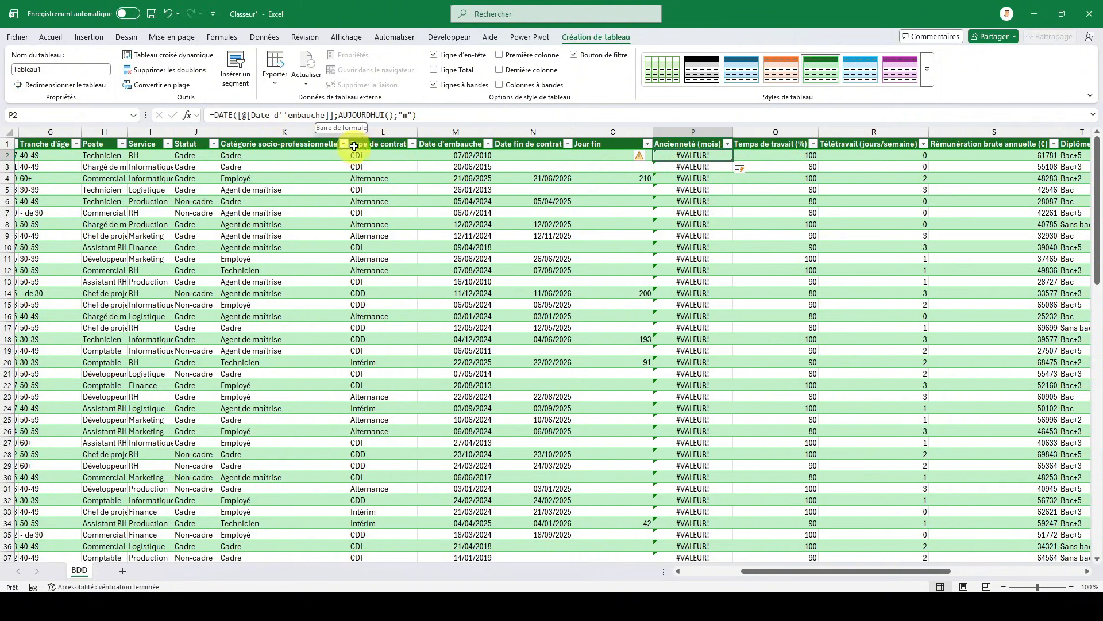
- Change the function name in the Ancienneté (mois) formula from DATE to DATEDIF
{"action": "left_click", "coordinate": [232, 115]}
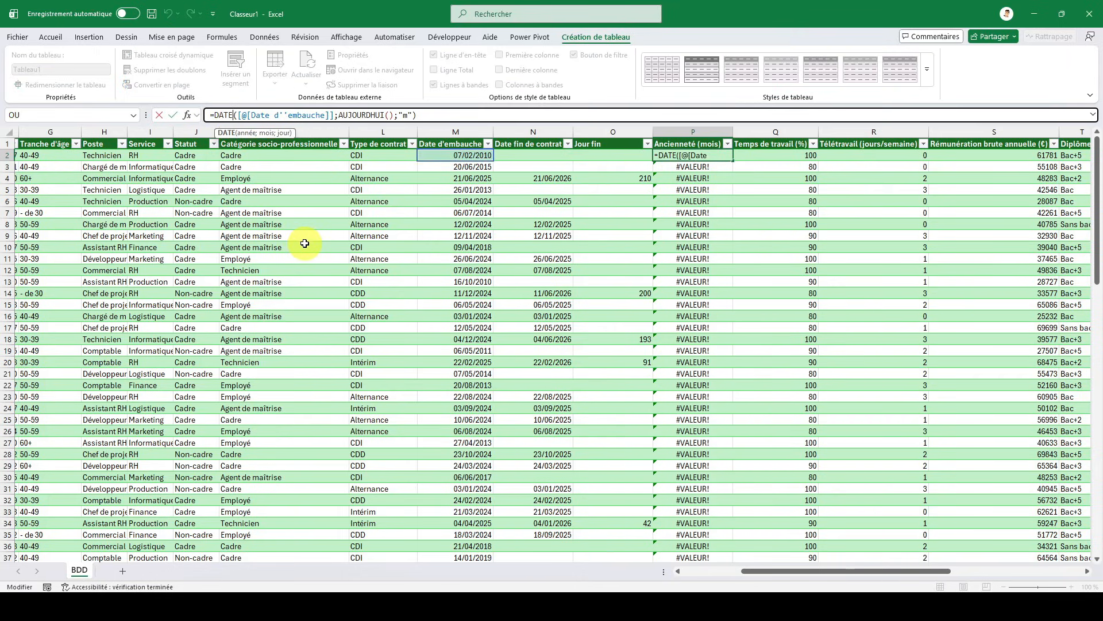
{"action": "type", "text": "IF"}
{"action": "key", "text": "Return"}
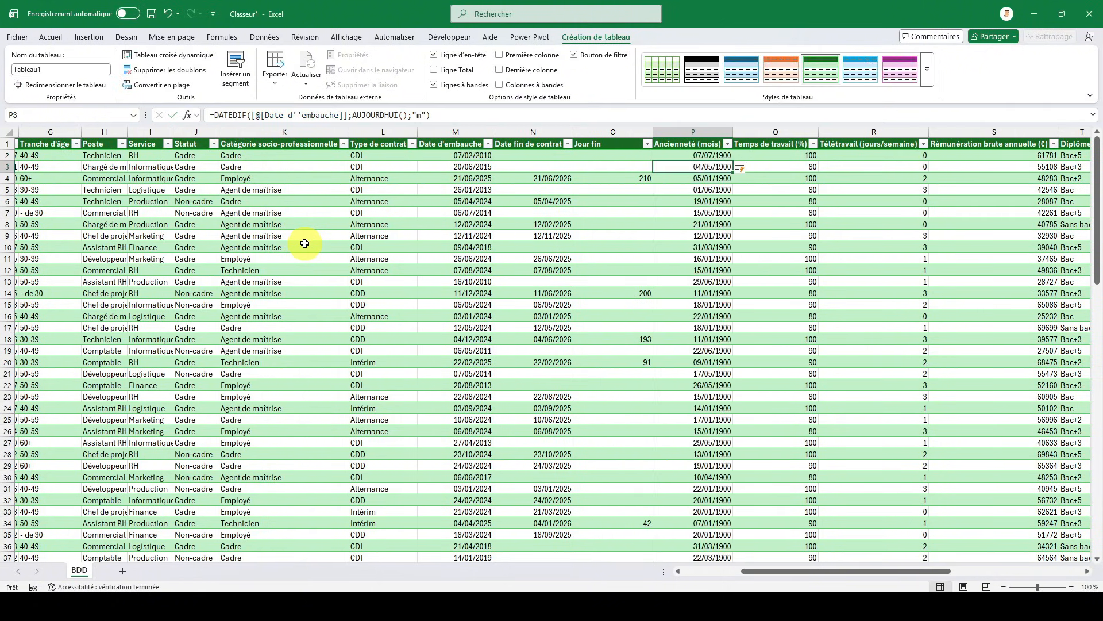
{"action": "key", "text": "Up"}
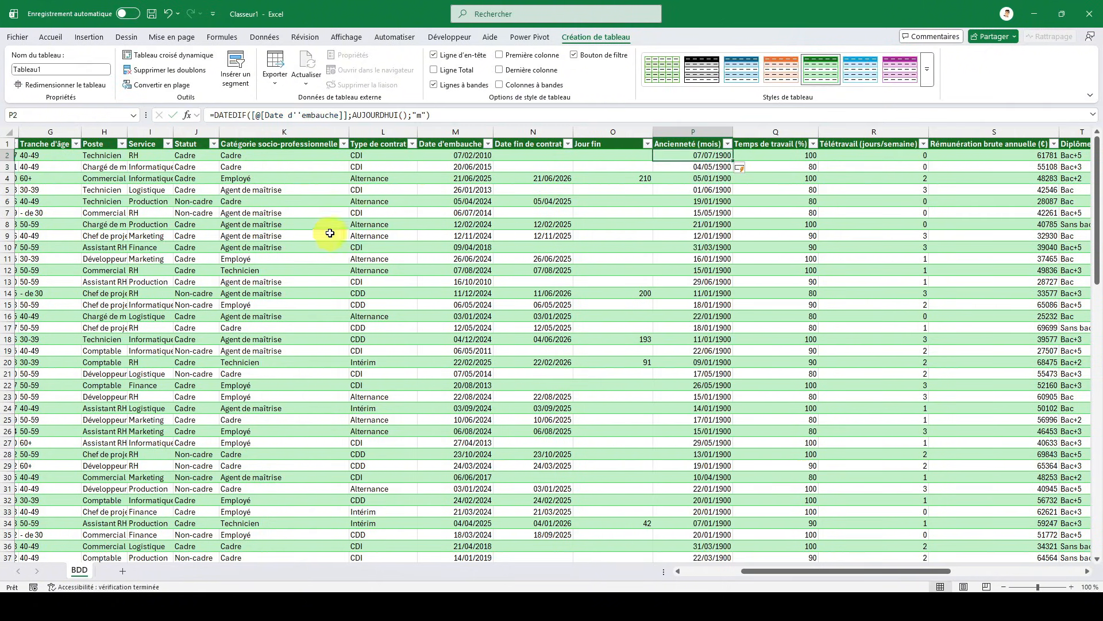
- Set the number format of the whole Ancienneté (mois) column to Standard
{"action": "left_click", "coordinate": [720, 130]}
{"action": "right_click", "coordinate": [720, 130]}
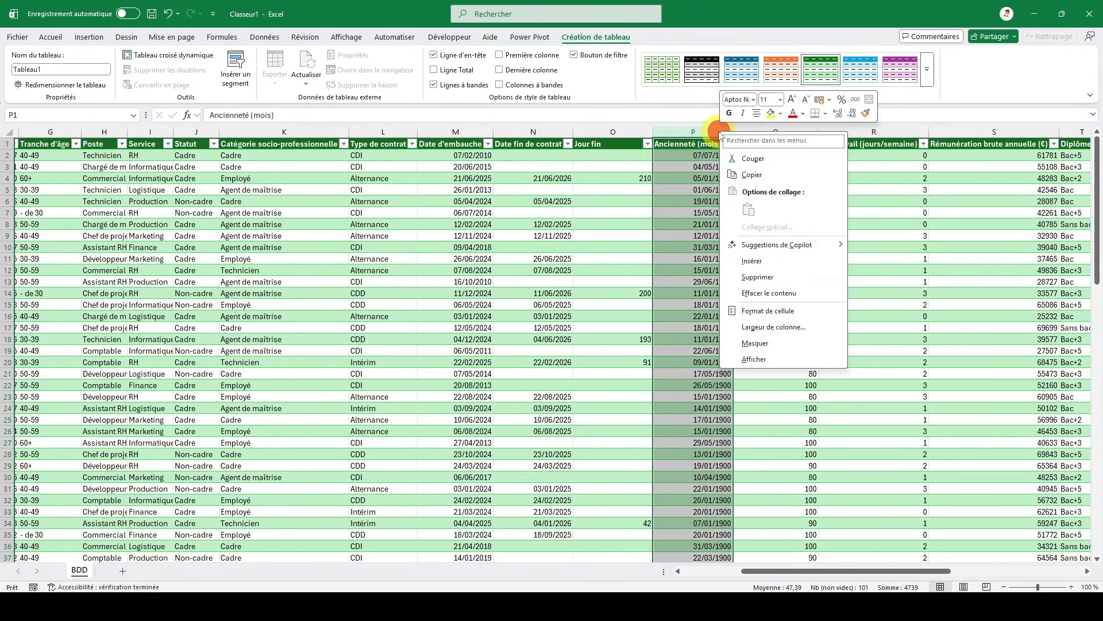
{"action": "left_click", "coordinate": [747, 310]}
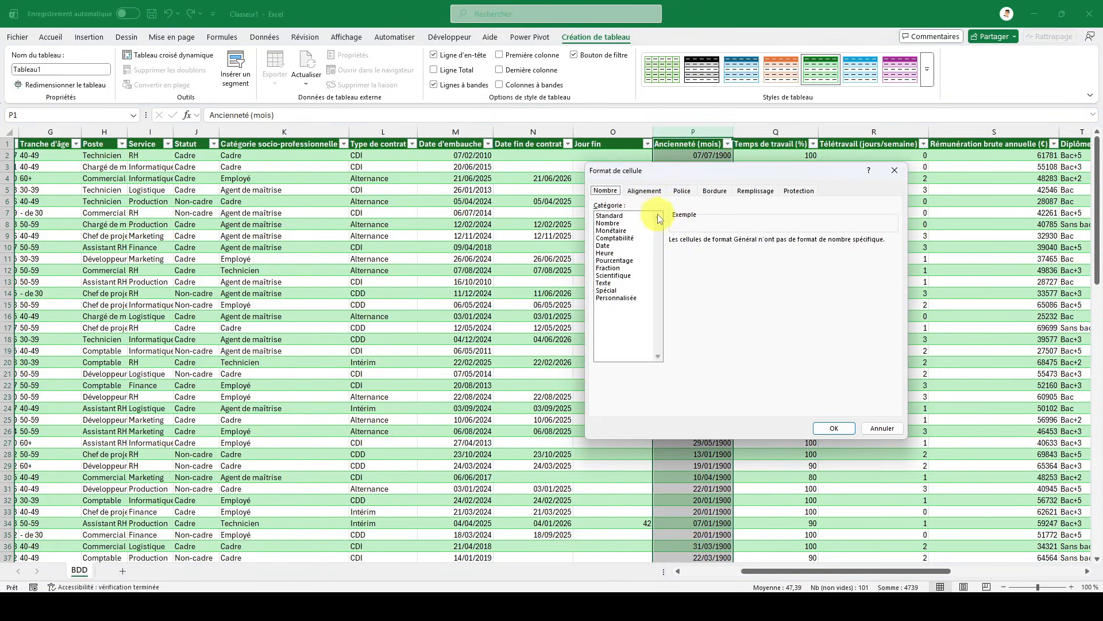
{"action": "left_click", "coordinate": [828, 428]}
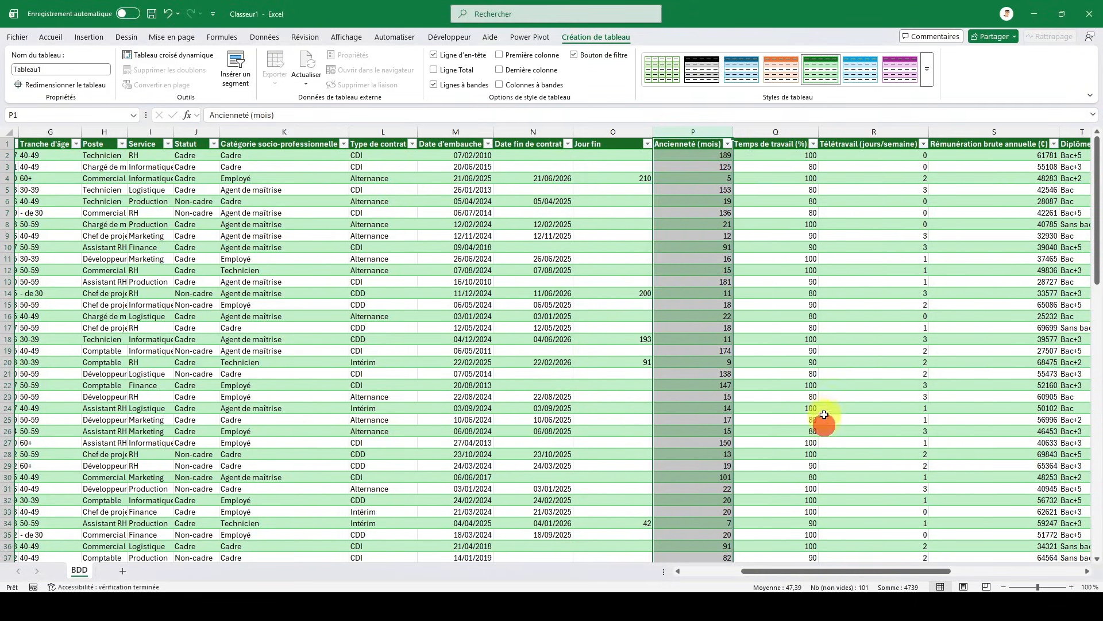
{"action": "left_click", "coordinate": [708, 155]}
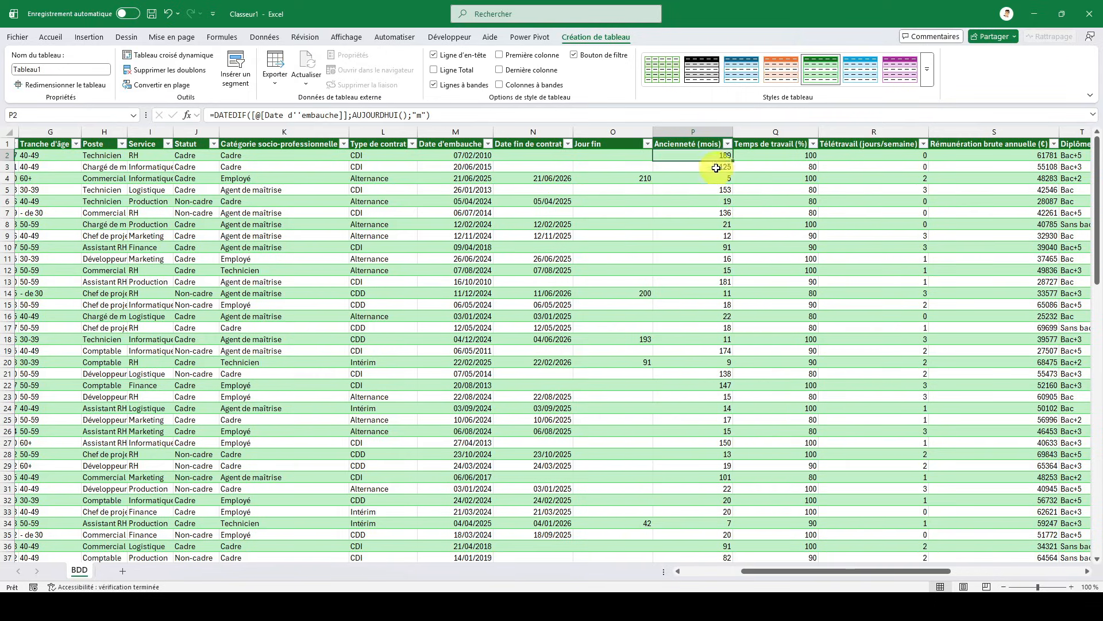
{"action": "left_click", "coordinate": [706, 233]}
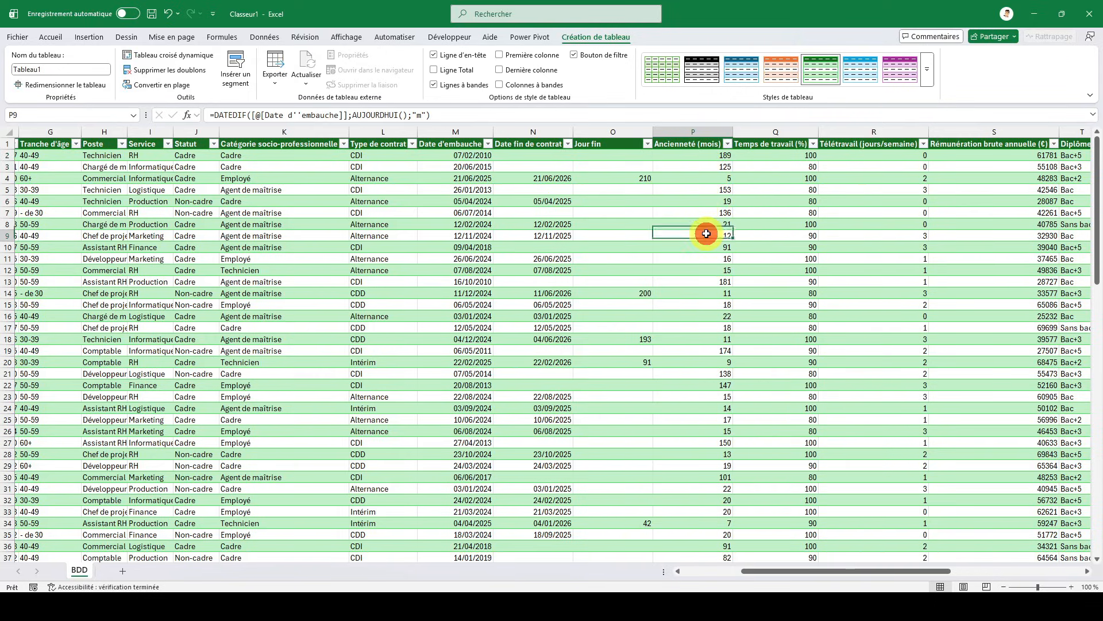
{"action": "left_click", "coordinate": [676, 147]}
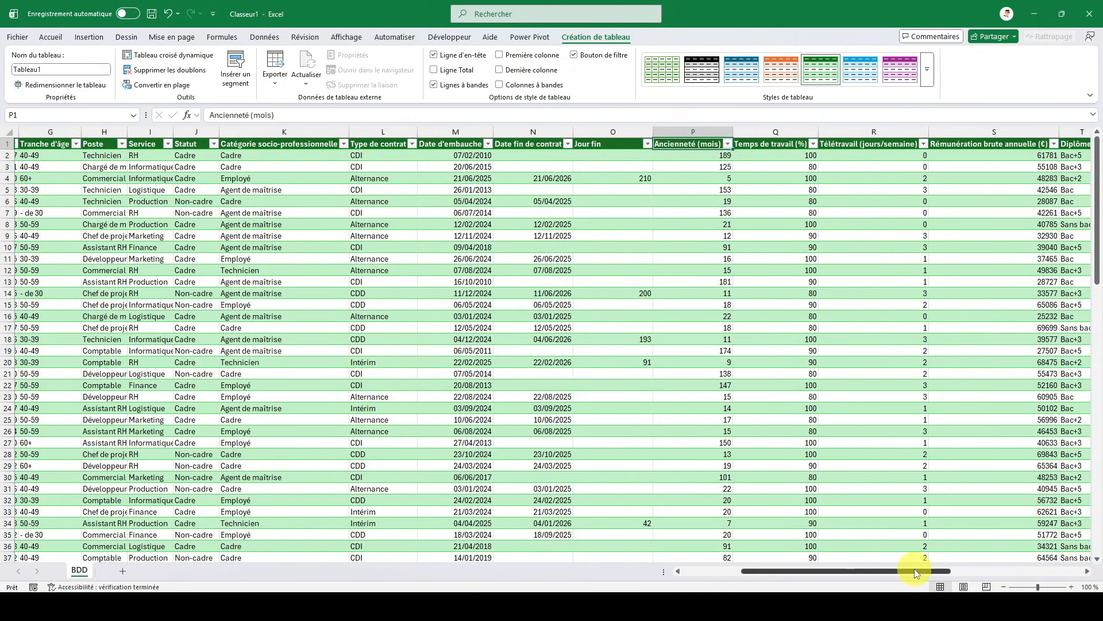
- Extend the table with a new column after Nb arrêts maladie by entering =[@[Nb arrêts maladie]] in its first data cell
{"action": "left_click_drag", "start_coordinate": [916, 571], "coordinate": [997, 498]}
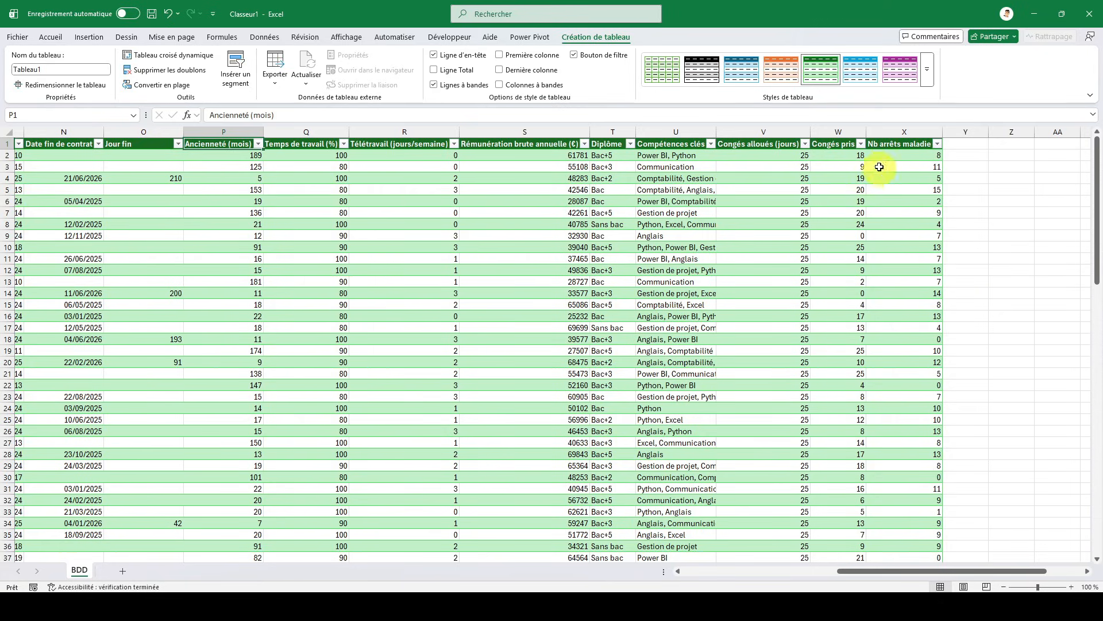
{"action": "left_click", "coordinate": [895, 147]}
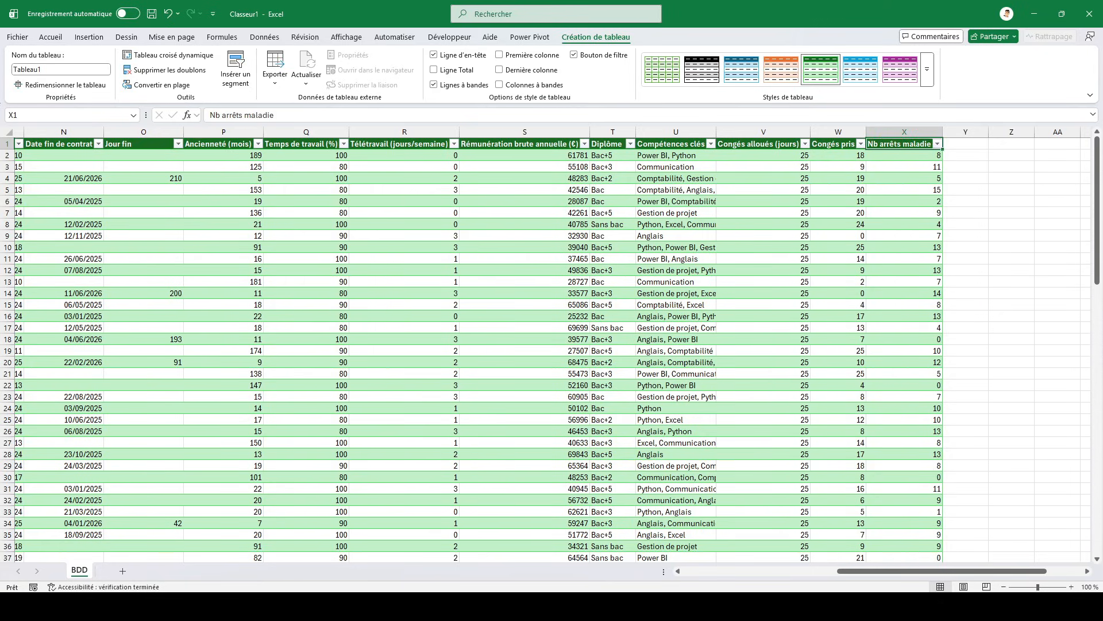
{"action": "left_click", "coordinate": [975, 158]}
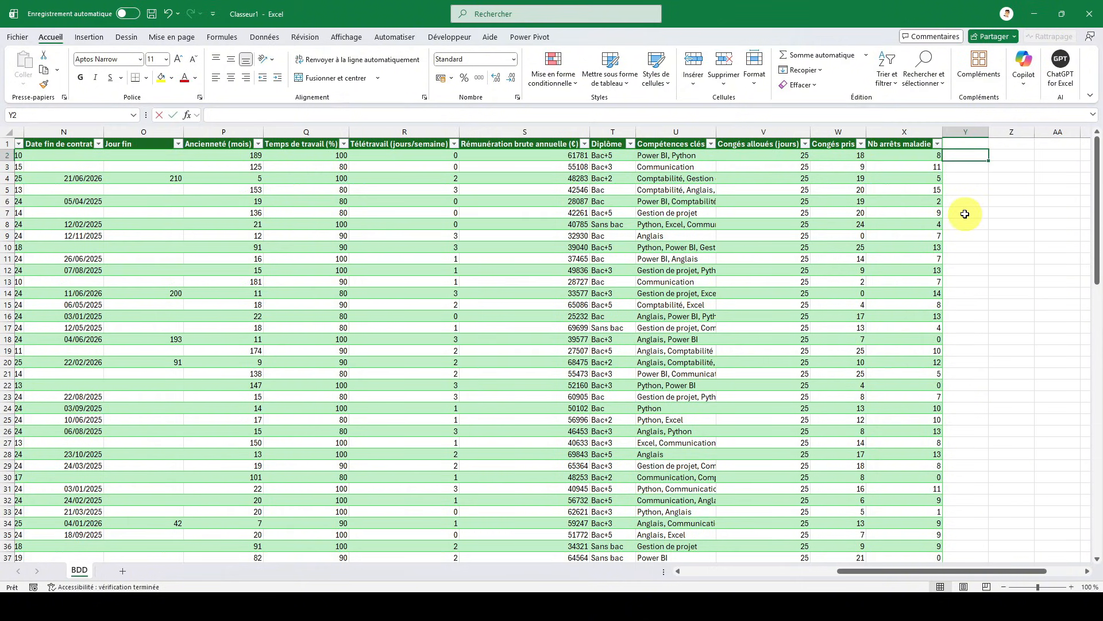
{"action": "type", "text": "="}
{"action": "key", "text": "Left"}
{"action": "key", "text": "Return"}
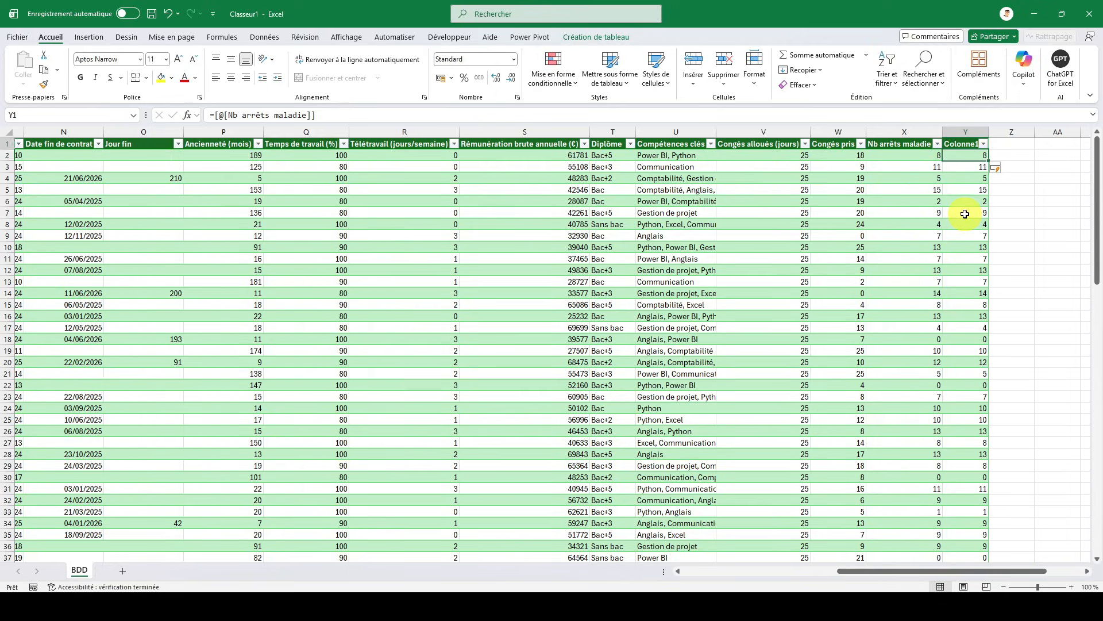
- Rename the header of the new last column as Conso
{"action": "key", "text": "Up"}
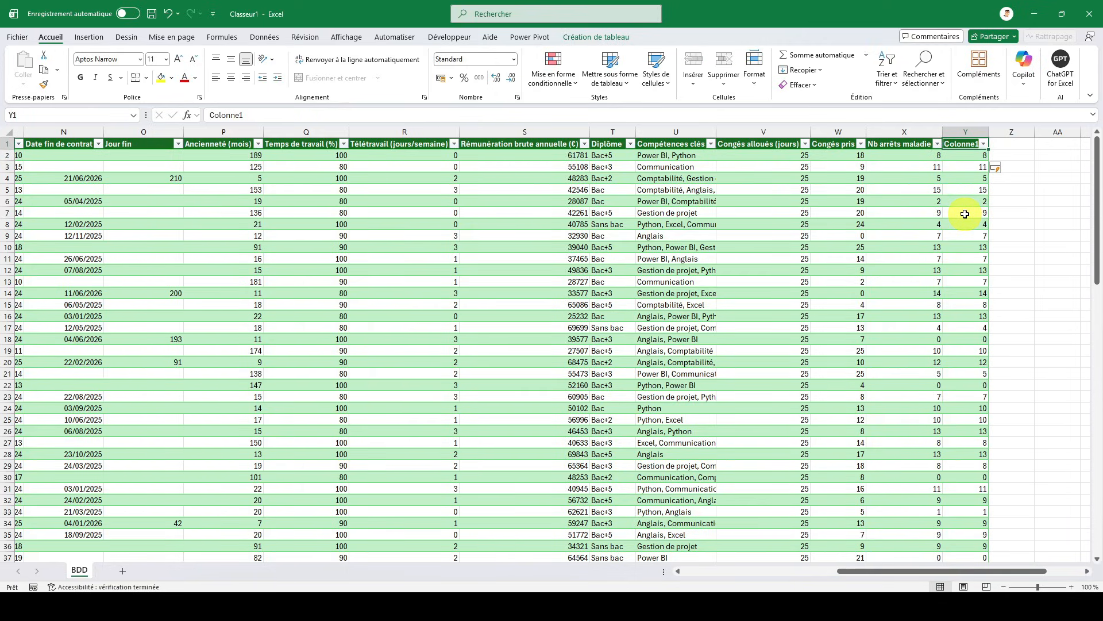
{"action": "type", "text": "Conso"}
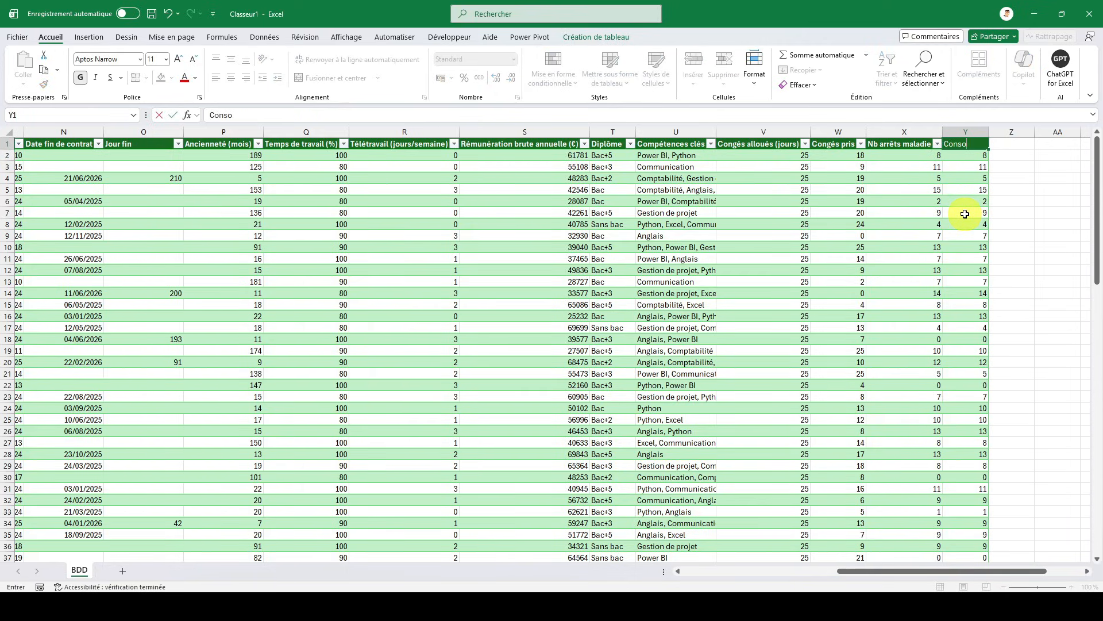
{"action": "key", "text": "Return"}
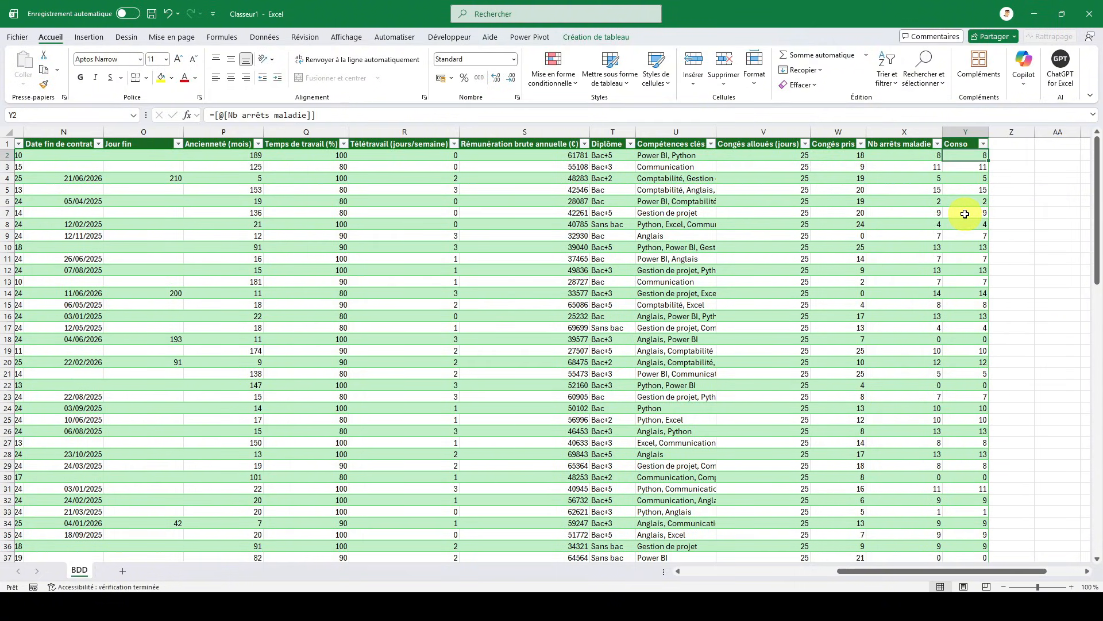
- Start the Conso formula in its first data cell with a SI test returning empty text when Jour fin is empty: =si([@[Jour fin]]="";""
{"action": "type", "text": "=si("}
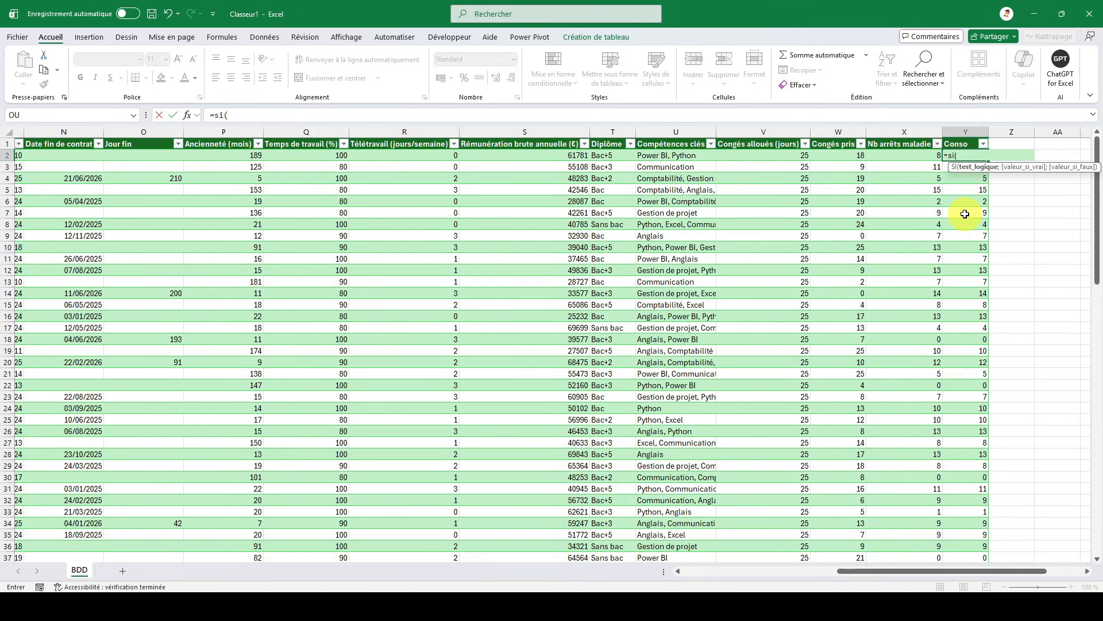
{"action": "key", "text": "Left"}
{"action": "key", "text": "Left"}
{"action": "key", "text": "Left"}
{"action": "key", "text": "Left"}
{"action": "key", "text": "Left"}
{"action": "key", "text": "Left"}
{"action": "key", "text": "Left"}
{"action": "key", "text": "Left"}
{"action": "key", "text": "Left"}
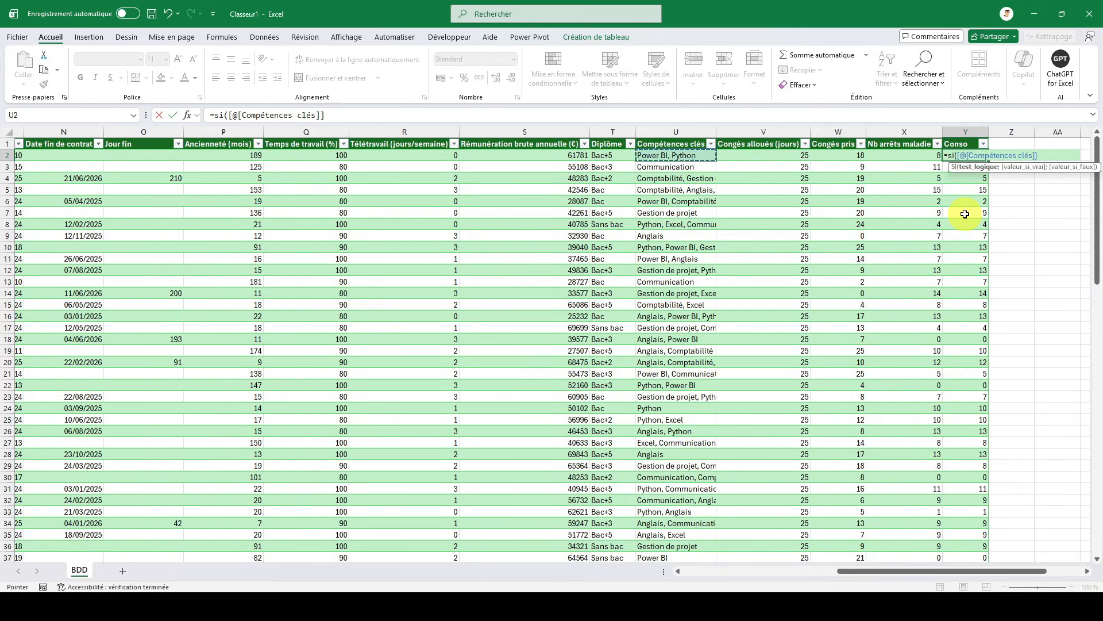
{"action": "key", "text": "Left"}
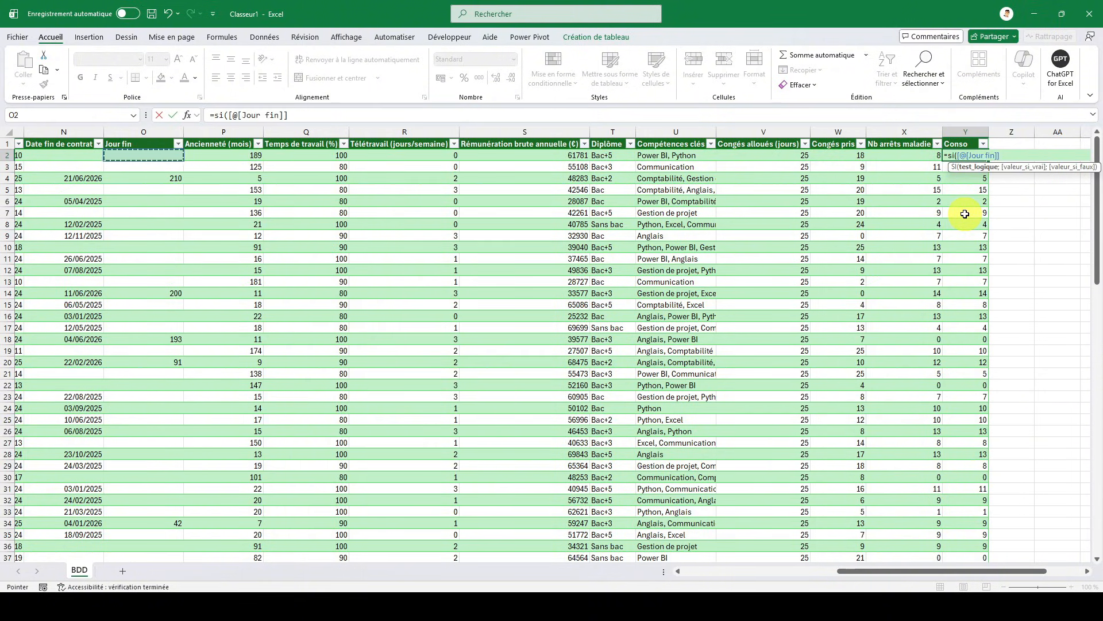
{"action": "type", "text": "=\"\";\"\""}
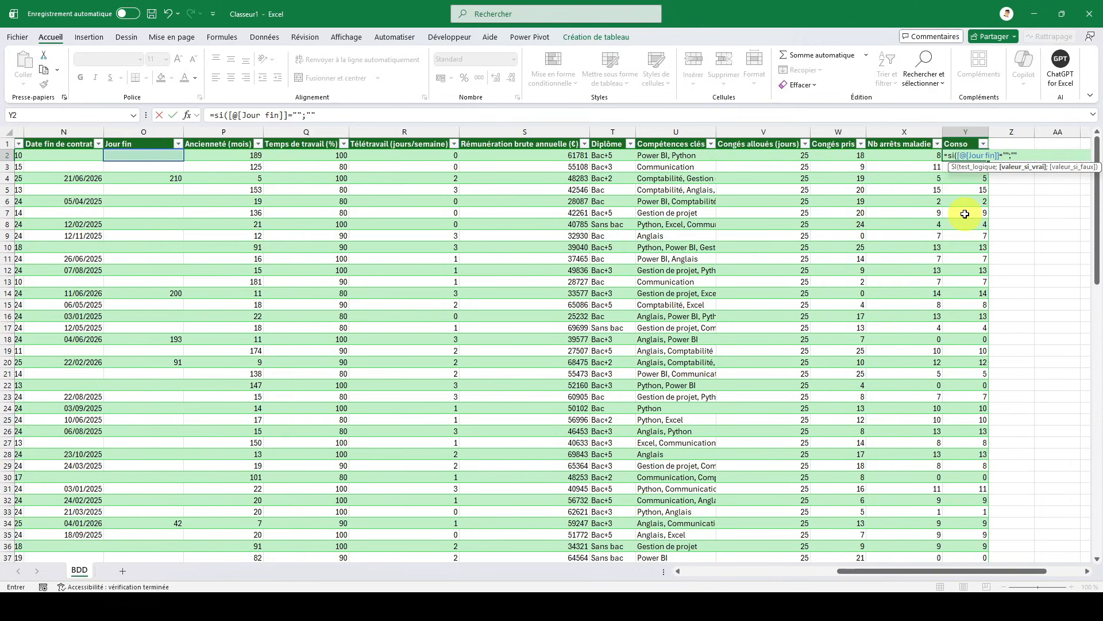
{"action": "type", "text": ";concat"}
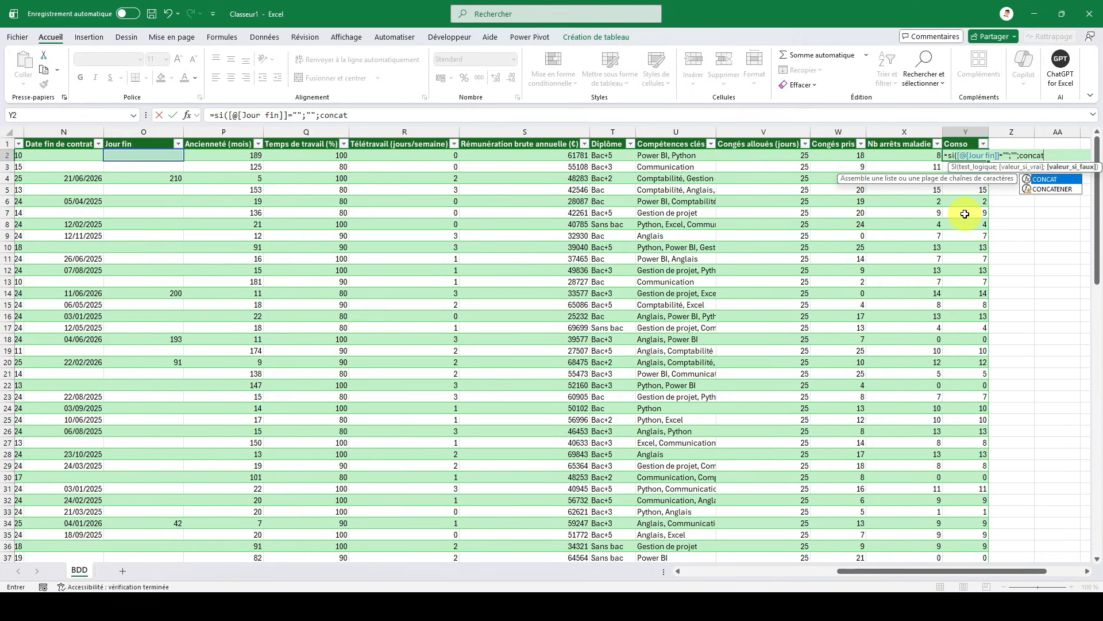
{"action": "type", "text": "(\""}
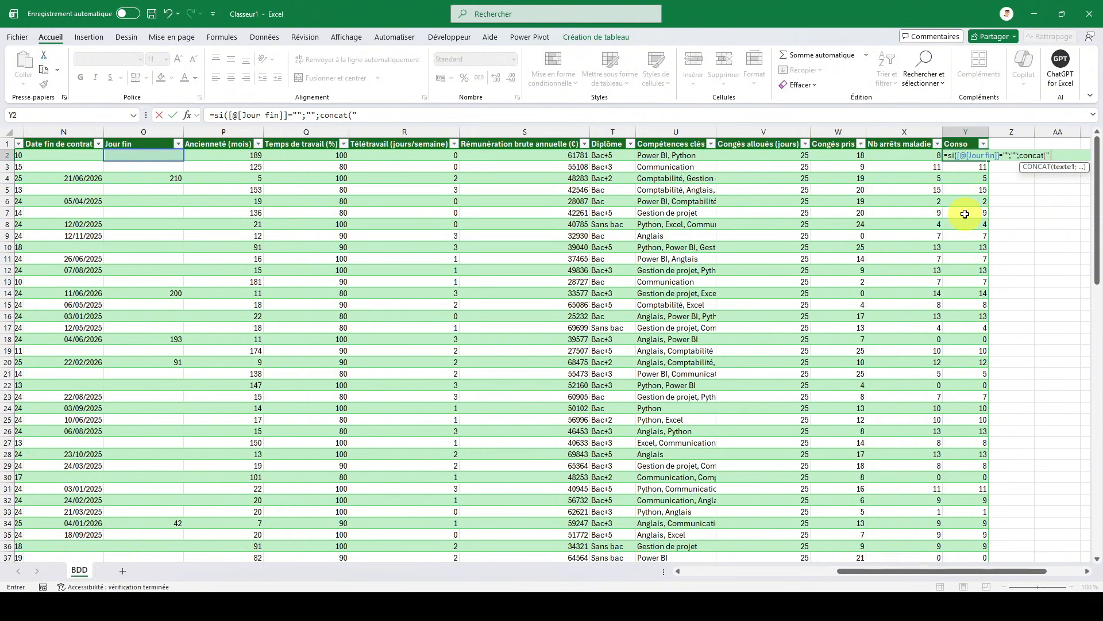
{"action": "type", "text": " \";"}
- Add a CONCAT function as the SI formula's false value, beginning with a space " " and the row's Nom field
{"action": "key", "text": "Left"}
{"action": "key", "text": "Left"}
{"action": "key", "text": "Left"}
{"action": "key", "text": "Left"}
{"action": "key", "text": "Left"}
{"action": "key", "text": "Left"}
{"action": "key", "text": "Left"}
{"action": "key", "text": "Left"}
{"action": "key", "text": "Left"}
{"action": "key", "text": "Left"}
{"action": "key", "text": "Left"}
{"action": "key", "text": "Left"}
{"action": "key", "text": "Left"}
{"action": "key", "text": "Left"}
{"action": "key", "text": "Left"}
{"action": "key", "text": "Left"}
{"action": "key", "text": "Left"}
{"action": "key", "text": "Left"}
{"action": "key", "text": "Left"}
{"action": "key", "text": "Left"}
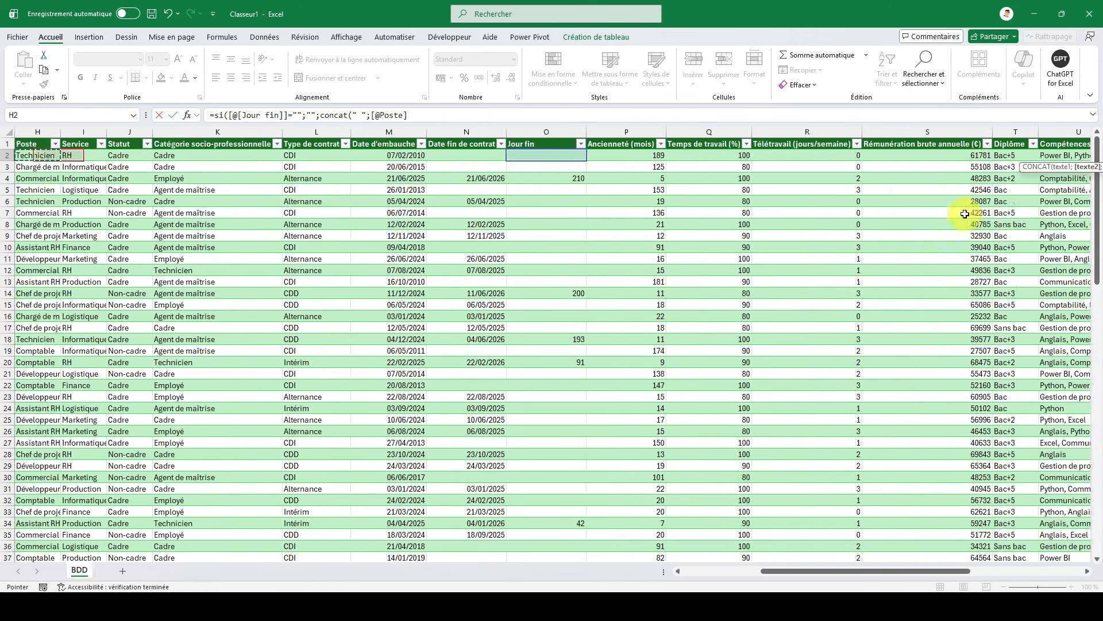
{"action": "key", "text": "Left"}
{"action": "key", "text": "Left"}
{"action": "key", "text": "Left"}
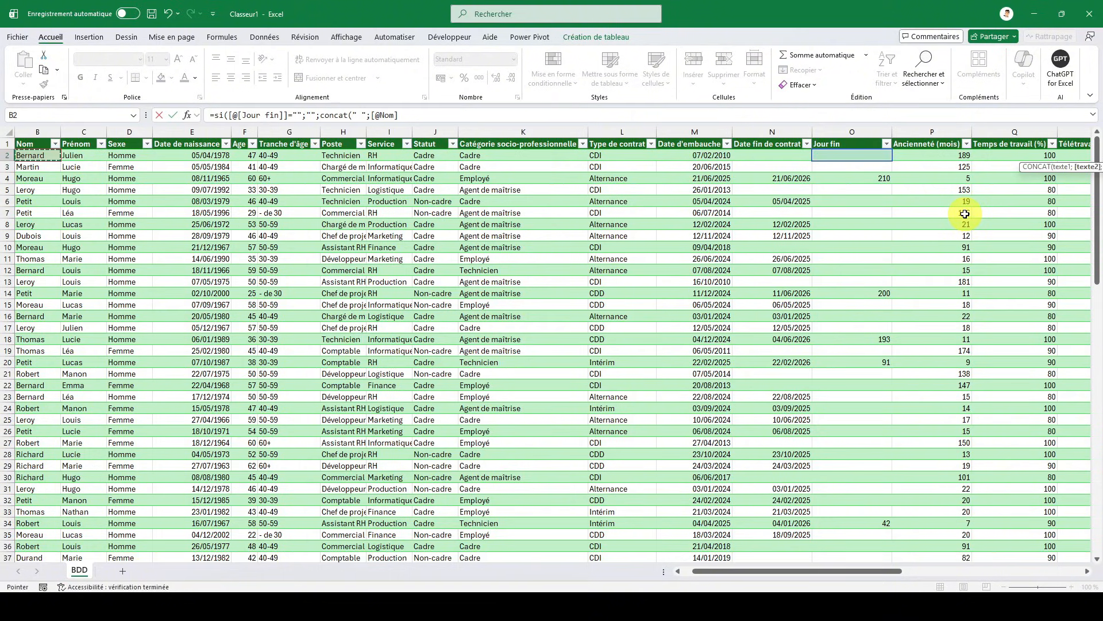
- Continue the CONCAT arguments with a space " ", the row's Prénom field and the text " départ le "
{"action": "type", "text": ";\" \";"}
{"action": "key", "text": "Left"}
{"action": "key", "text": "Left"}
{"action": "key", "text": "Left"}
{"action": "key", "text": "Left"}
{"action": "key", "text": "Left"}
{"action": "key", "text": "Left"}
{"action": "key", "text": "Left"}
{"action": "key", "text": "Left"}
{"action": "key", "text": "Left"}
{"action": "key", "text": "Left"}
{"action": "key", "text": "Left"}
{"action": "key", "text": "Left"}
{"action": "key", "text": "Left"}
{"action": "key", "text": "Left"}
{"action": "key", "text": "Left"}
{"action": "key", "text": "Left"}
{"action": "key", "text": "Left"}
{"action": "key", "text": "Left"}
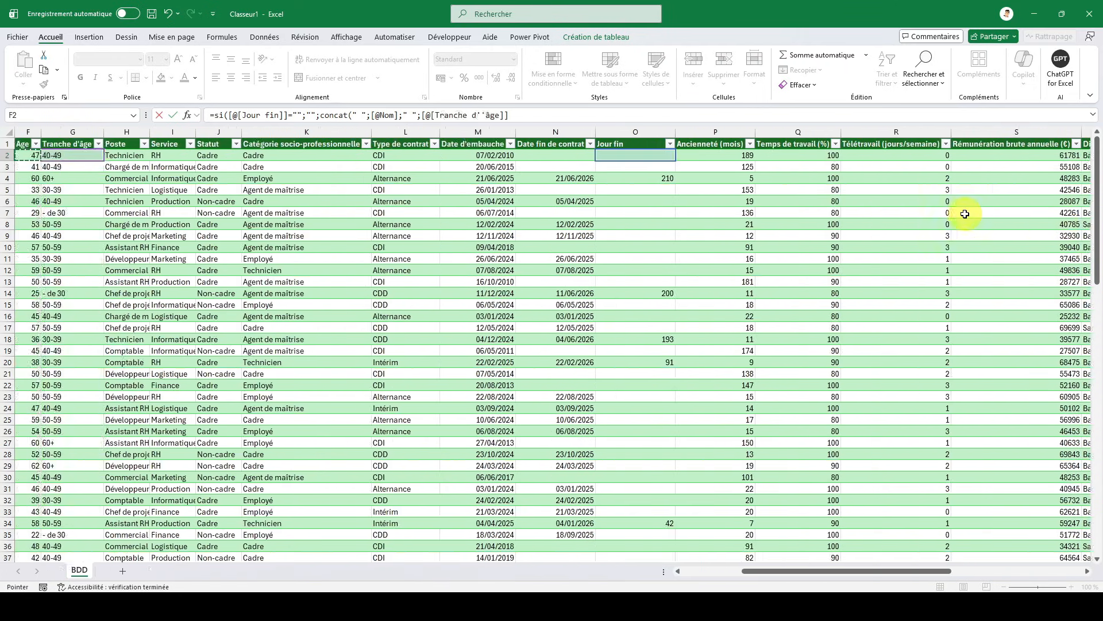
{"action": "key", "text": "Left"}
{"action": "key", "text": "Left"}
{"action": "key", "text": "Left"}
{"action": "key", "text": "Left"}
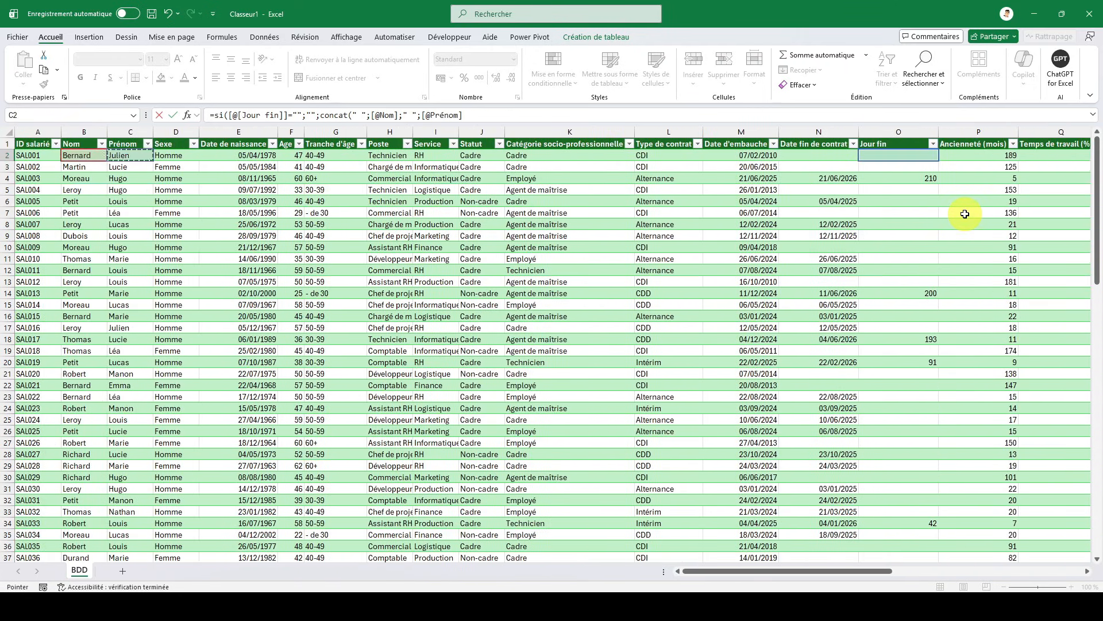
{"action": "type", "text": ";\" départ le"}
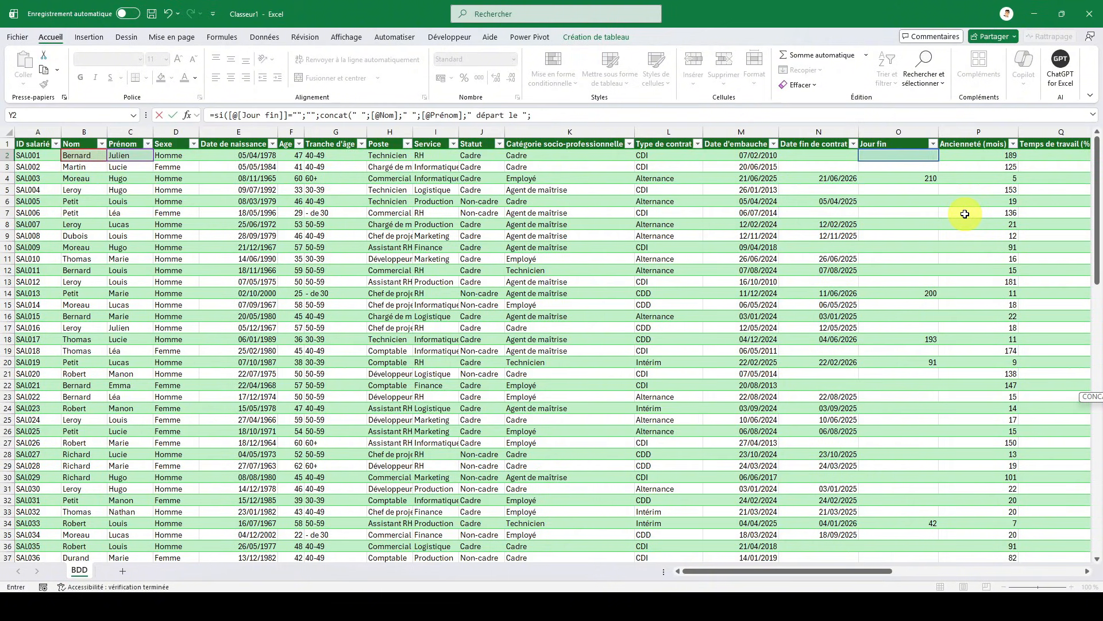
- Add a TEXTE function to the CONCAT arguments, with the row's Date fin de contrat as its value
{"action": "type", "text": "texte"}
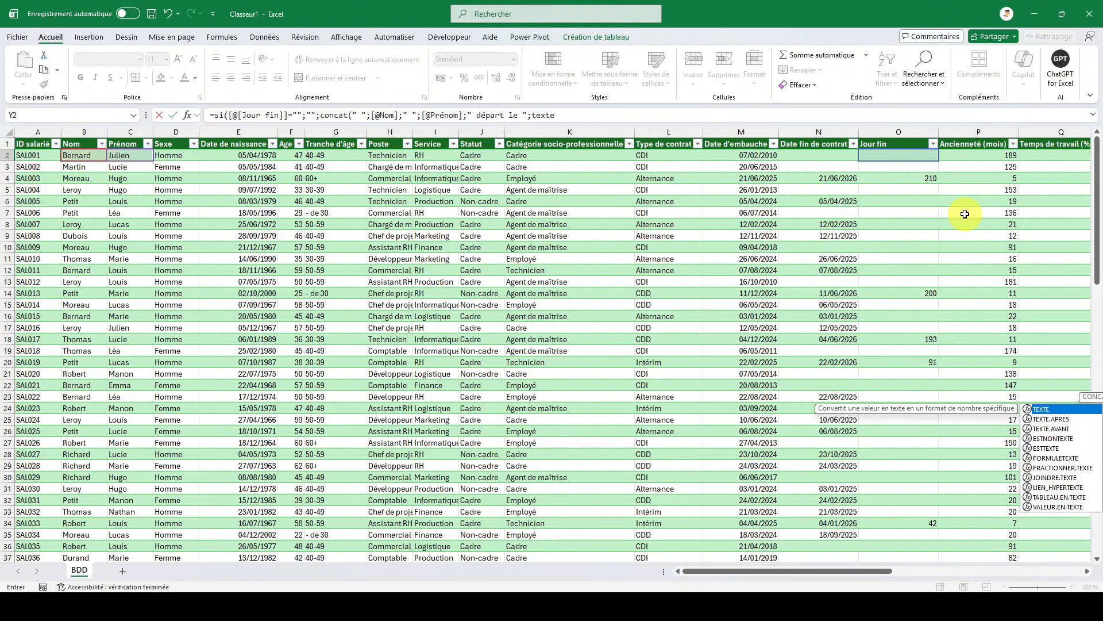
{"action": "type", "text": "("}
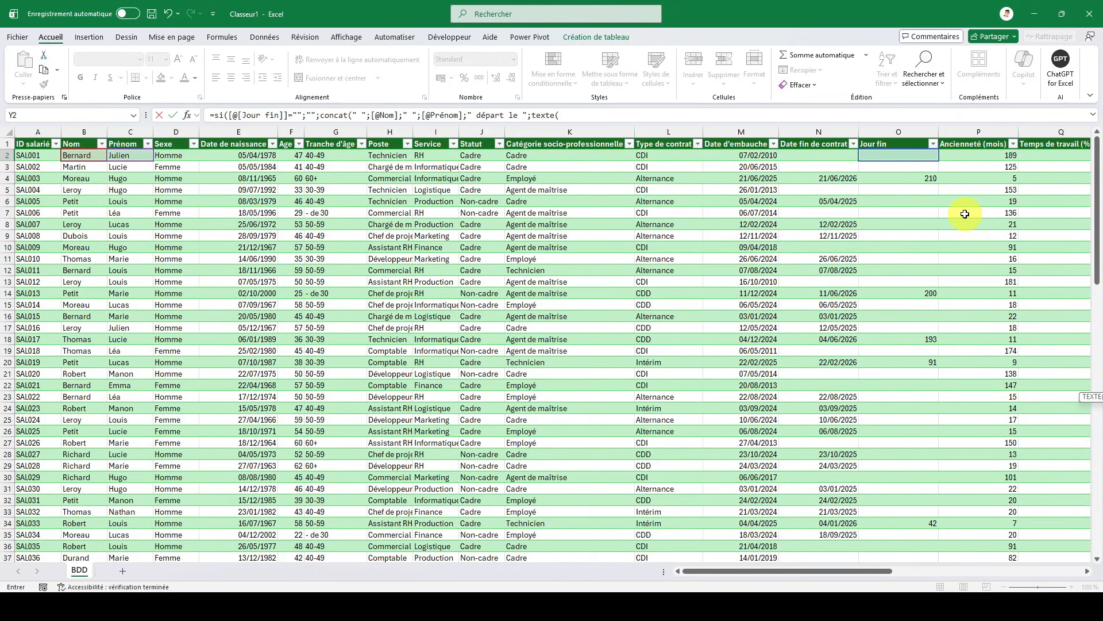
{"action": "key", "text": "Left"}
{"action": "key", "text": "Left"}
{"action": "key", "text": "Left"}
{"action": "key", "text": "Left"}
{"action": "key", "text": "Left"}
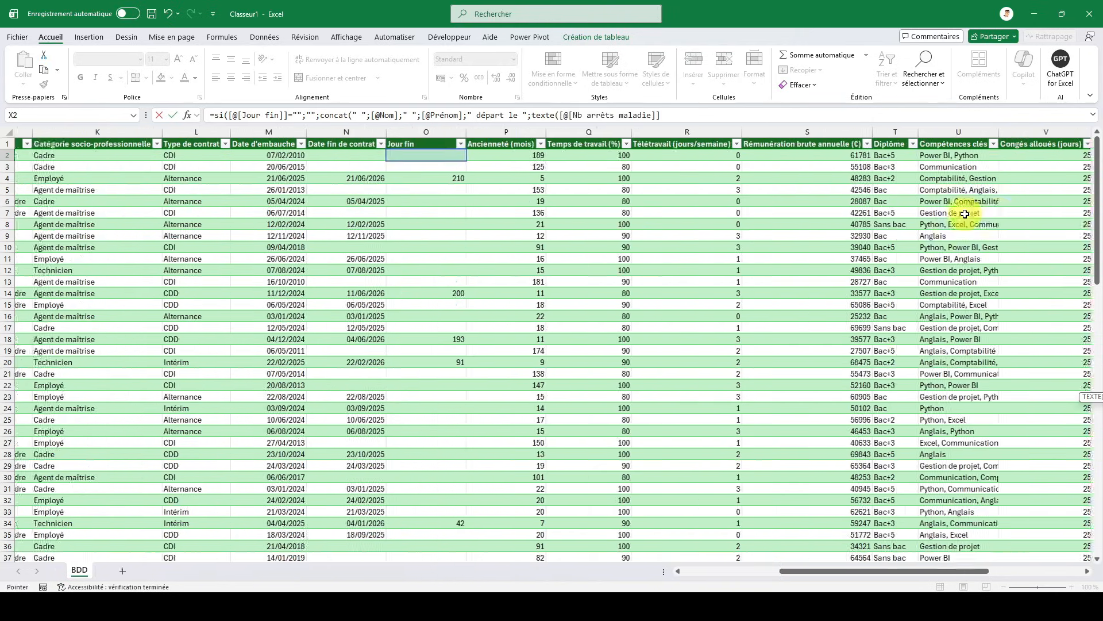
{"action": "key", "text": "Left"}
{"action": "key", "text": "Left"}
{"action": "key", "text": "Left"}
{"action": "key", "text": "Left"}
{"action": "key", "text": "Left"}
{"action": "key", "text": "Left"}
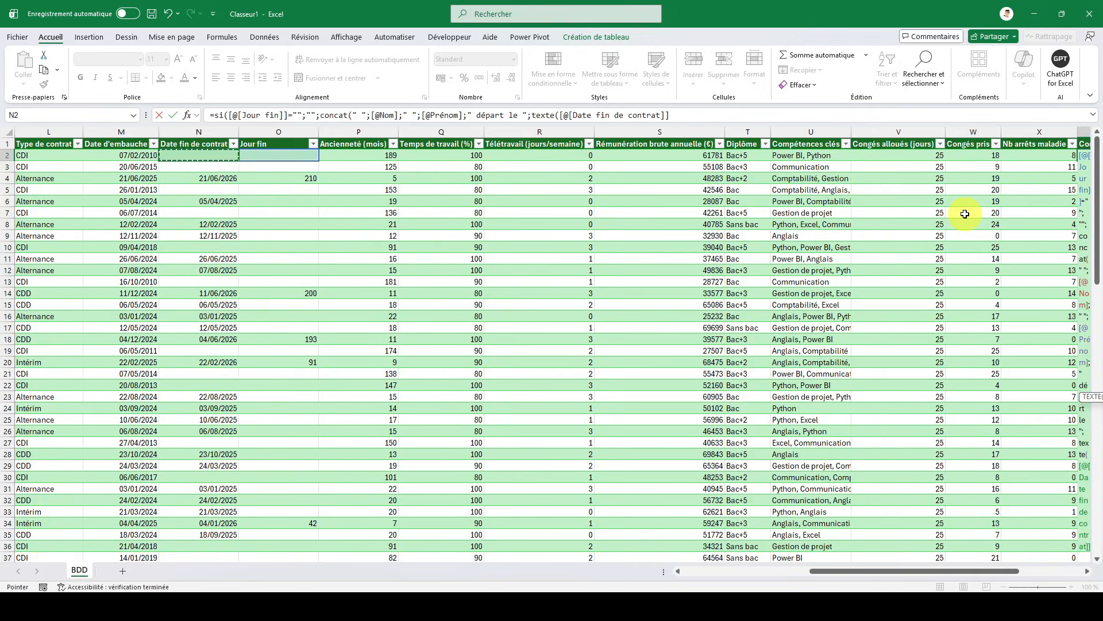
- Set the TEXTE format to "jj/mm/aaaa", close all parentheses and enter the completed Conso formula
{"action": "type", "text": ";\"j"}
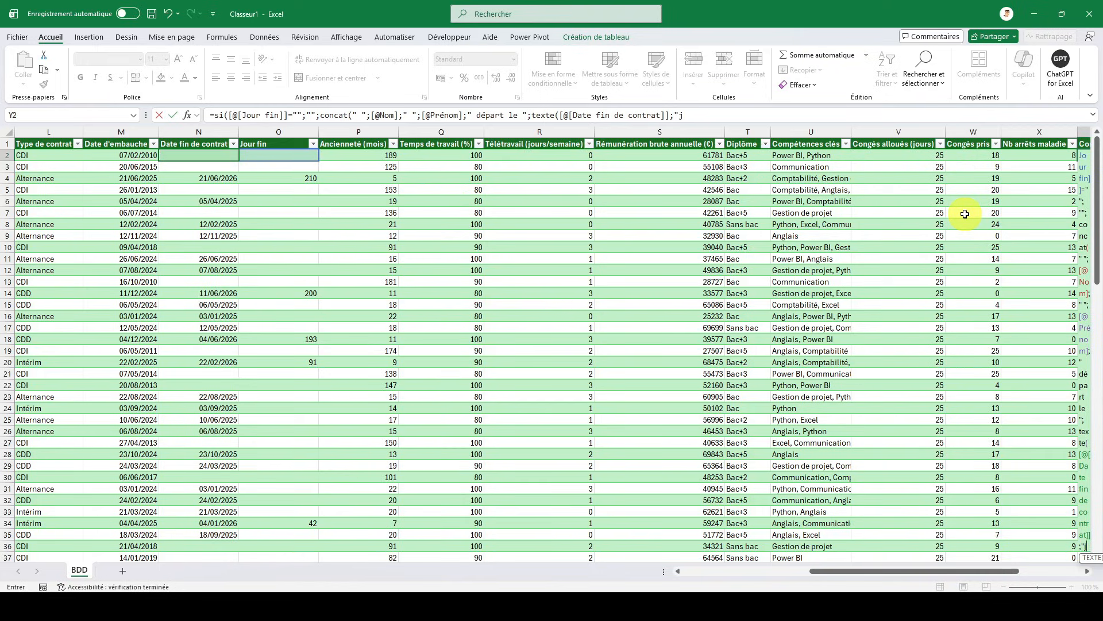
{"action": "type", "text": "j/"}
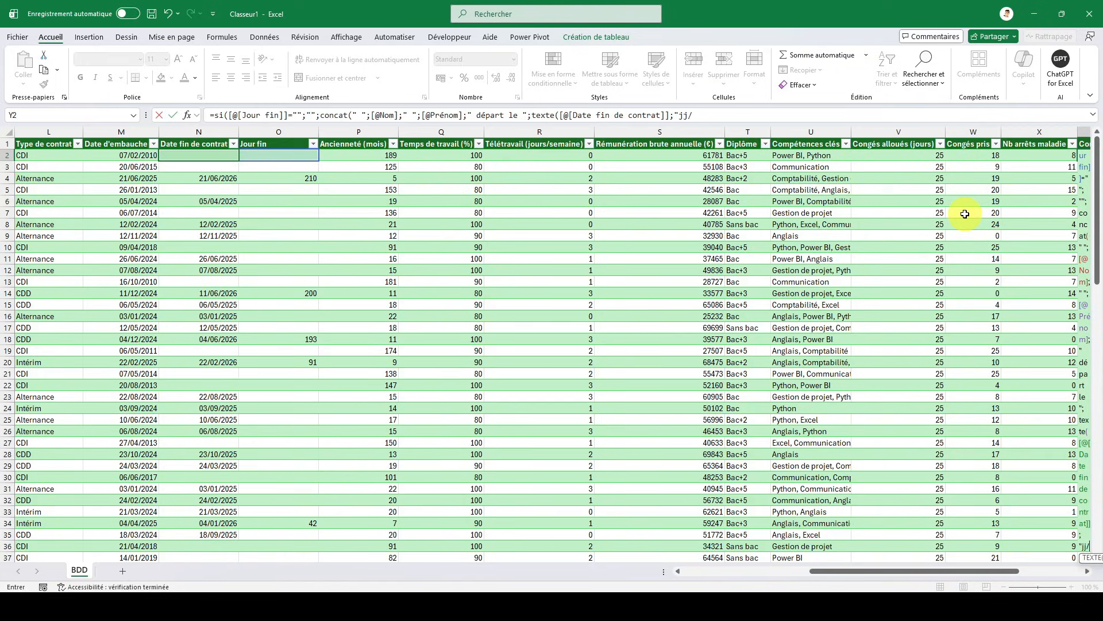
{"action": "type", "text": "mm/a"}
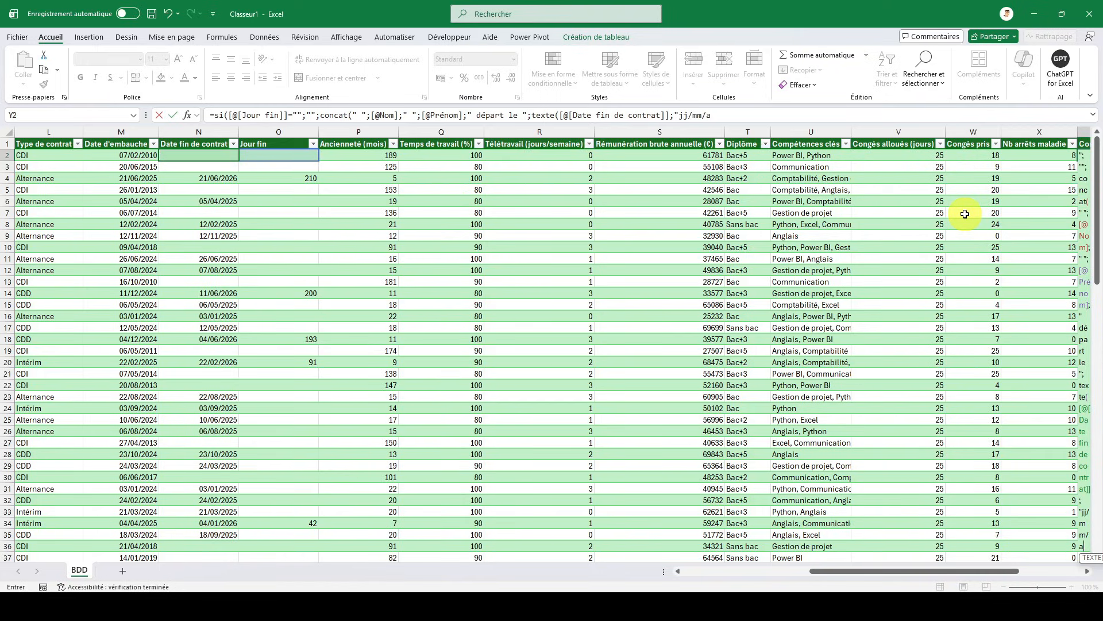
{"action": "type", "text": "aaa"}
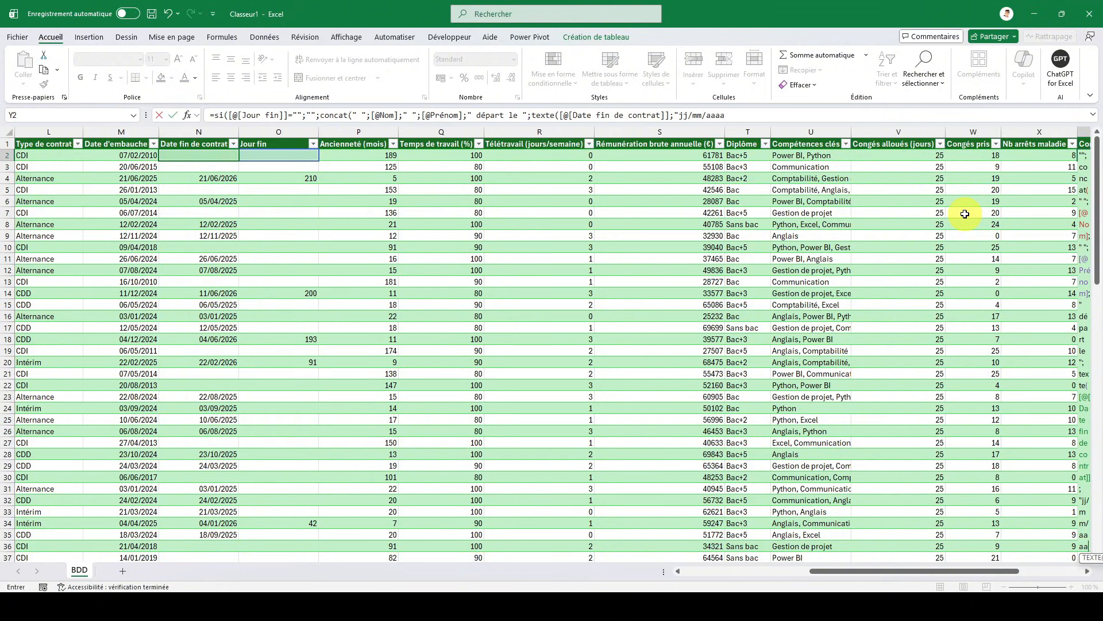
{"action": "type", "text": "\""}
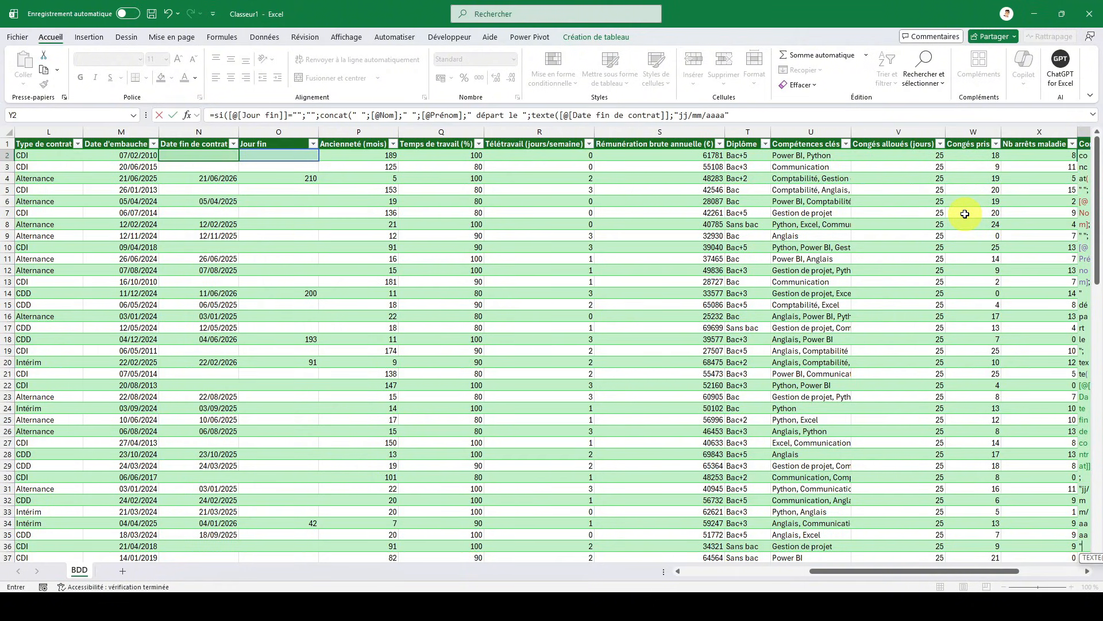
{"action": "type", "text": "))"}
{"action": "key", "text": "Return"}
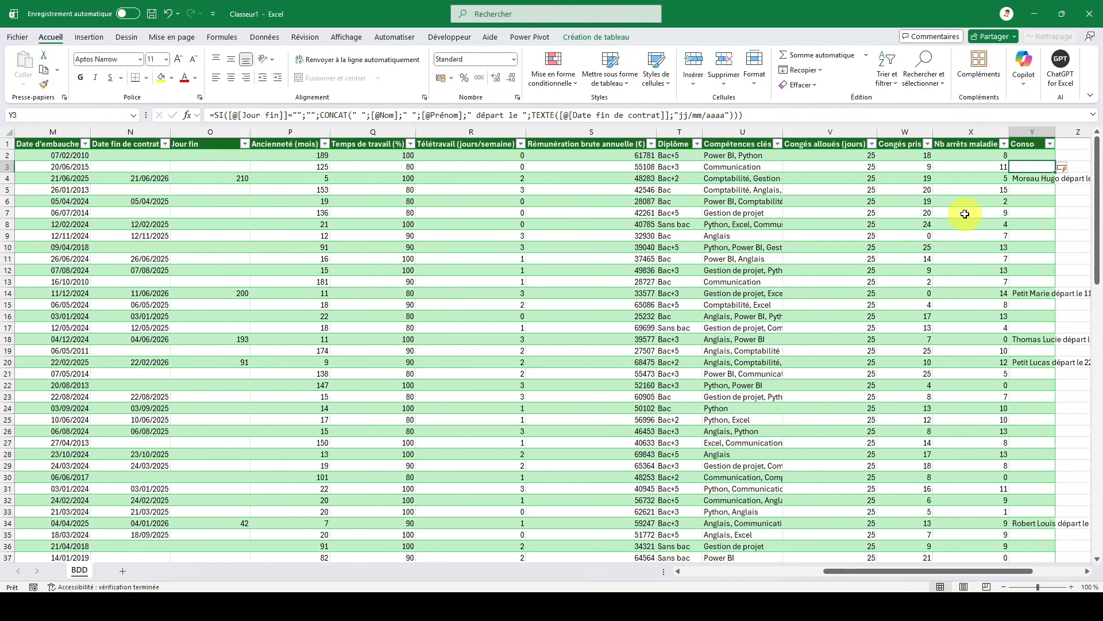
- Widen the Conso column to fit its longest departure text
{"action": "key", "text": "Up"}
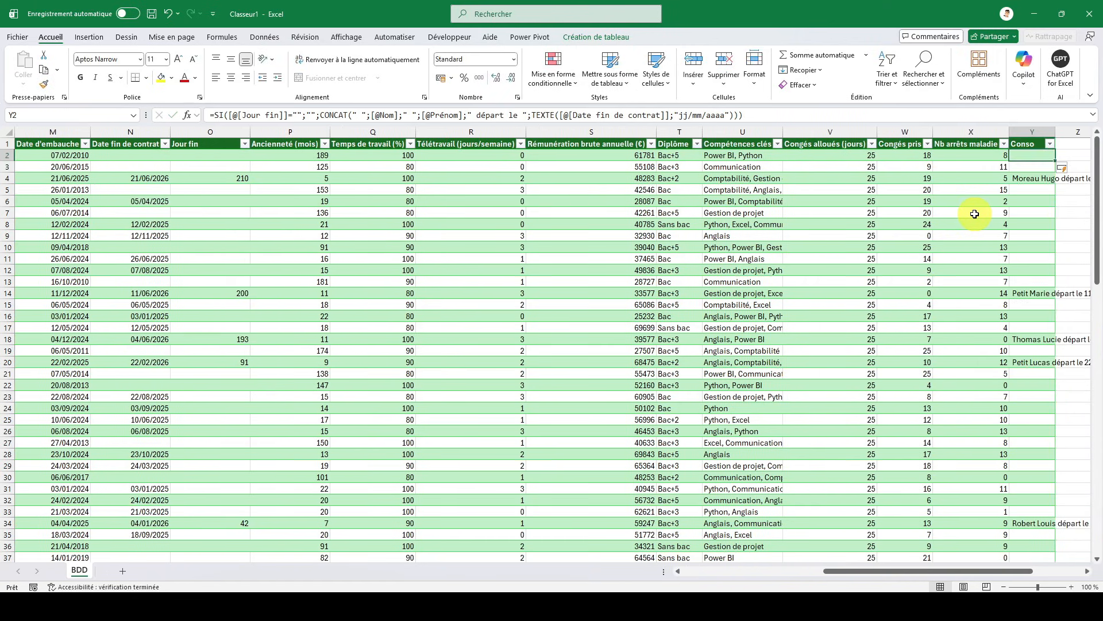
{"action": "left_click_drag", "start_coordinate": [1056, 133], "coordinate": [1056, 132]}
{"action": "double_click", "coordinate": [1056, 133]}
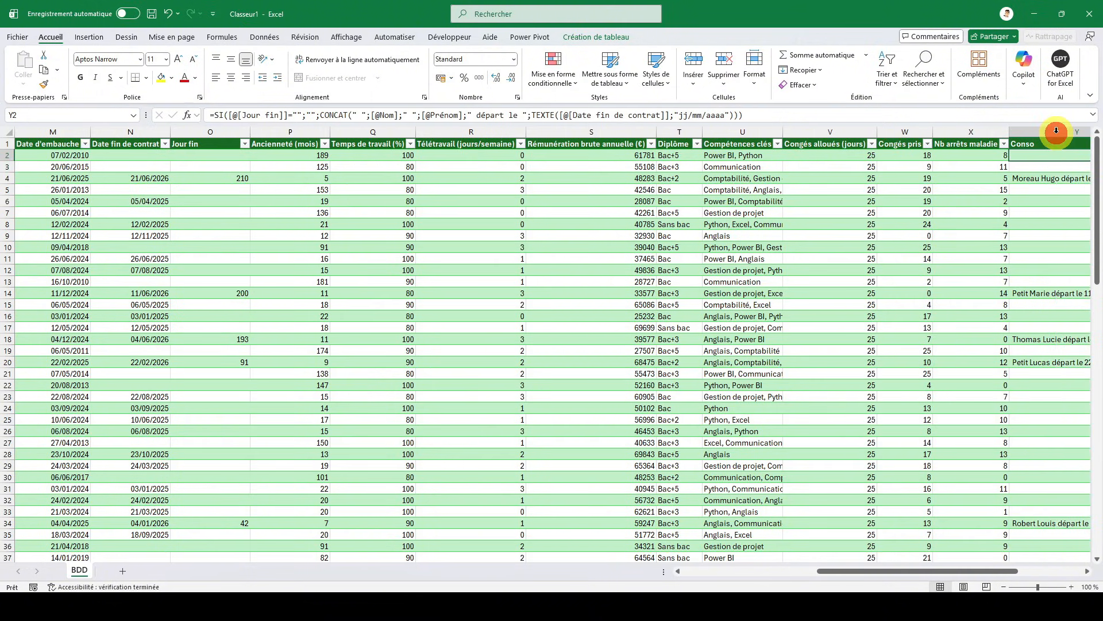
- Review the departure texts down the Conso column and return to the first cell of the BDD sheet
{"action": "left_click", "coordinate": [1024, 178]}
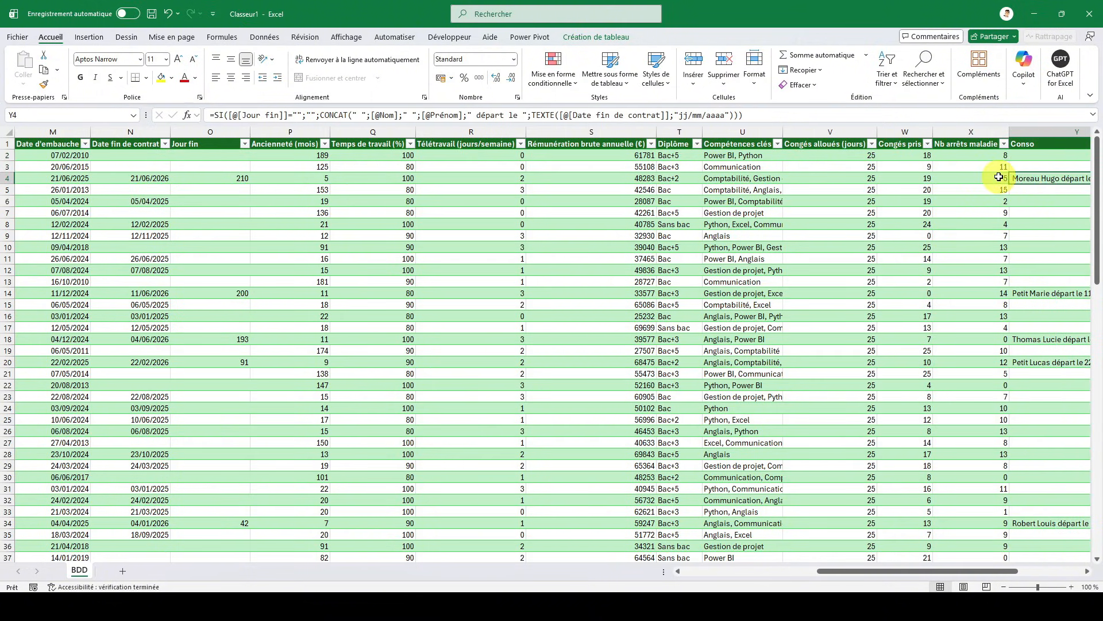
{"action": "scroll", "coordinate": [999, 176], "scroll_direction": "right", "scroll_amount": 2}
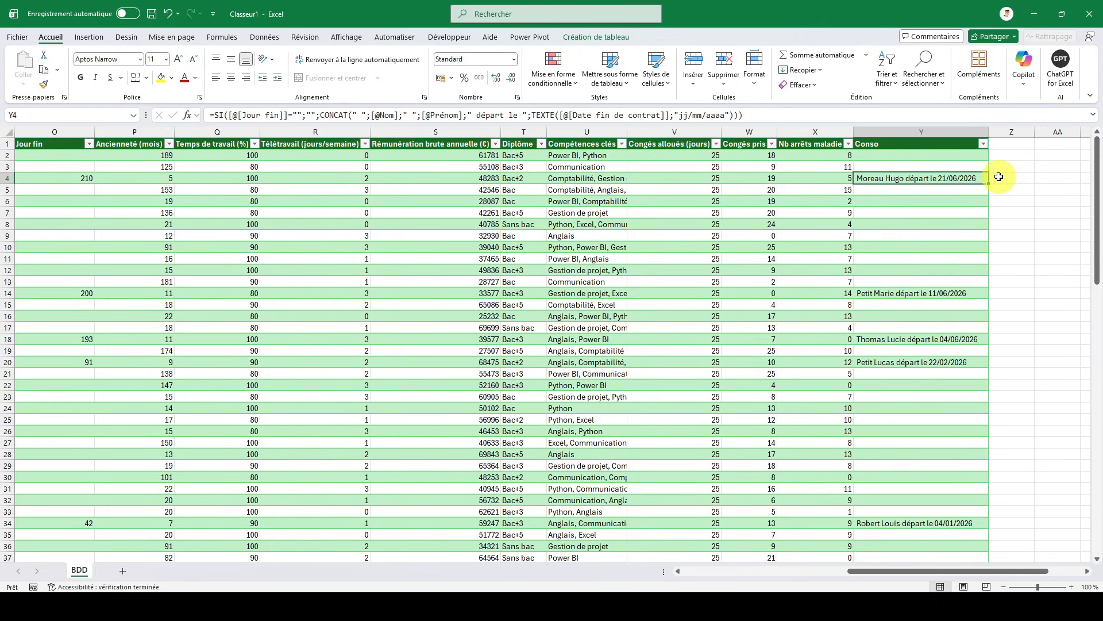
{"action": "key", "text": "Down"}
{"action": "key", "text": "Down"}
{"action": "key", "text": "Down"}
{"action": "key", "text": "Down"}
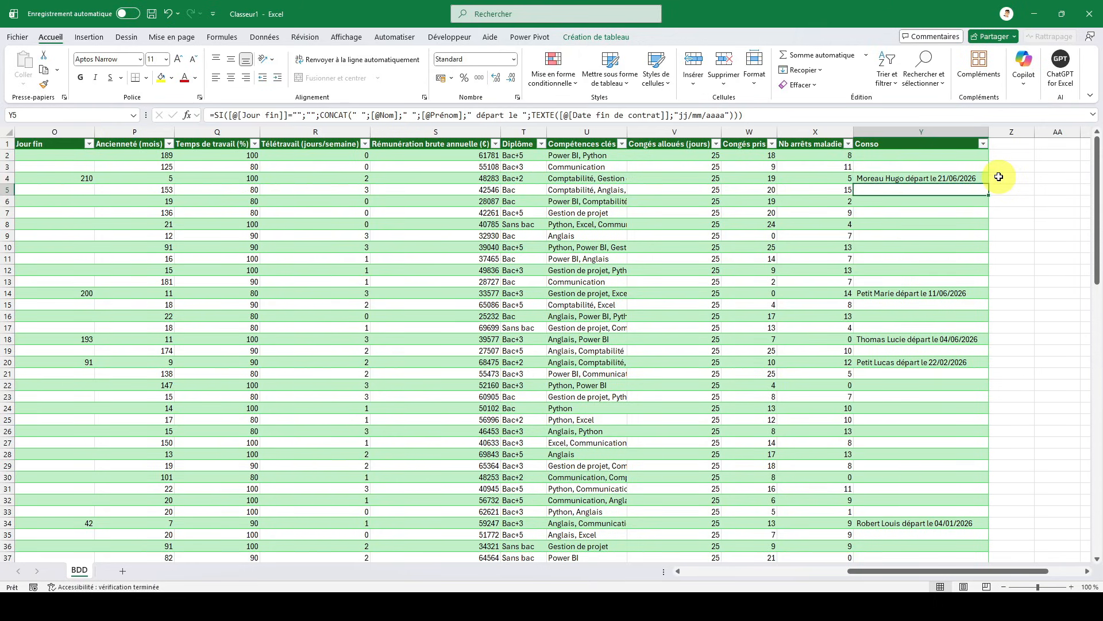
{"action": "key", "text": "Down"}
{"action": "key", "text": "Down"}
{"action": "key", "text": "Down"}
{"action": "key", "text": "Down"}
{"action": "key", "text": "Down"}
{"action": "key", "text": "Down"}
{"action": "key", "text": "Down"}
{"action": "key", "text": "Down"}
{"action": "key", "text": "Down"}
{"action": "key", "text": "Down"}
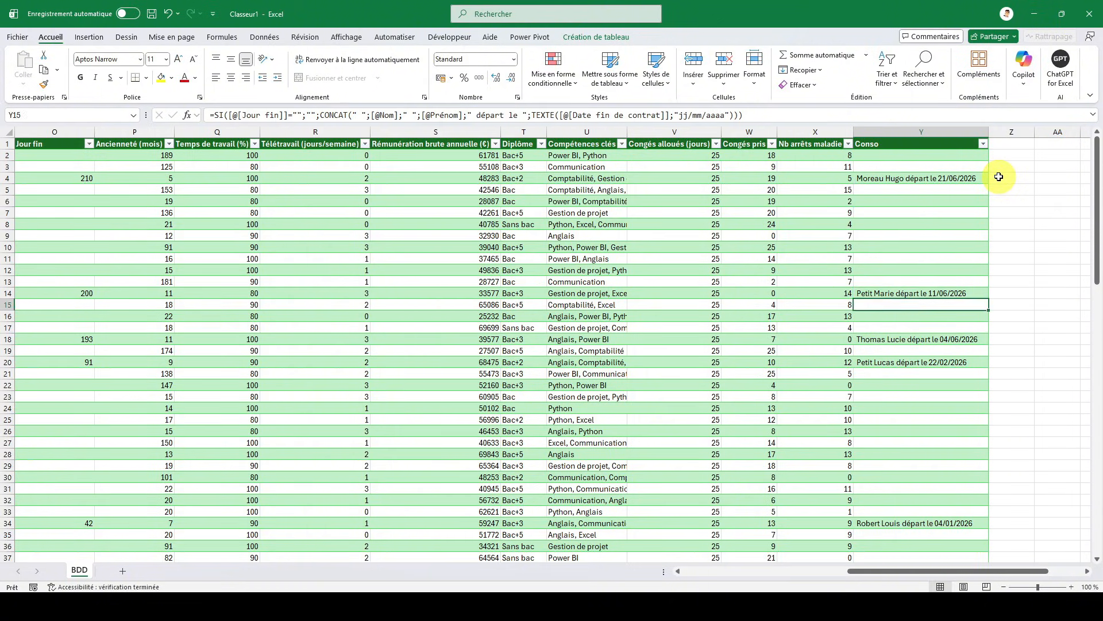
{"action": "key", "text": "Down"}
{"action": "key", "text": "Down"}
{"action": "key", "text": "Down"}
{"action": "key", "text": "Down"}
{"action": "key", "text": "Down"}
{"action": "key", "text": "Down"}
{"action": "key", "text": "Down"}
{"action": "key", "text": "Down"}
{"action": "key", "text": "Down"}
{"action": "key", "text": "Down"}
{"action": "key", "text": "Down"}
{"action": "key", "text": "Down"}
{"action": "key", "text": "Down"}
{"action": "key", "text": "Down"}
{"action": "key", "text": "Down"}
{"action": "key", "text": "Down"}
{"action": "key", "text": "Down"}
{"action": "key", "text": "Down"}
{"action": "key", "text": "Down"}
{"action": "key", "text": "Down"}
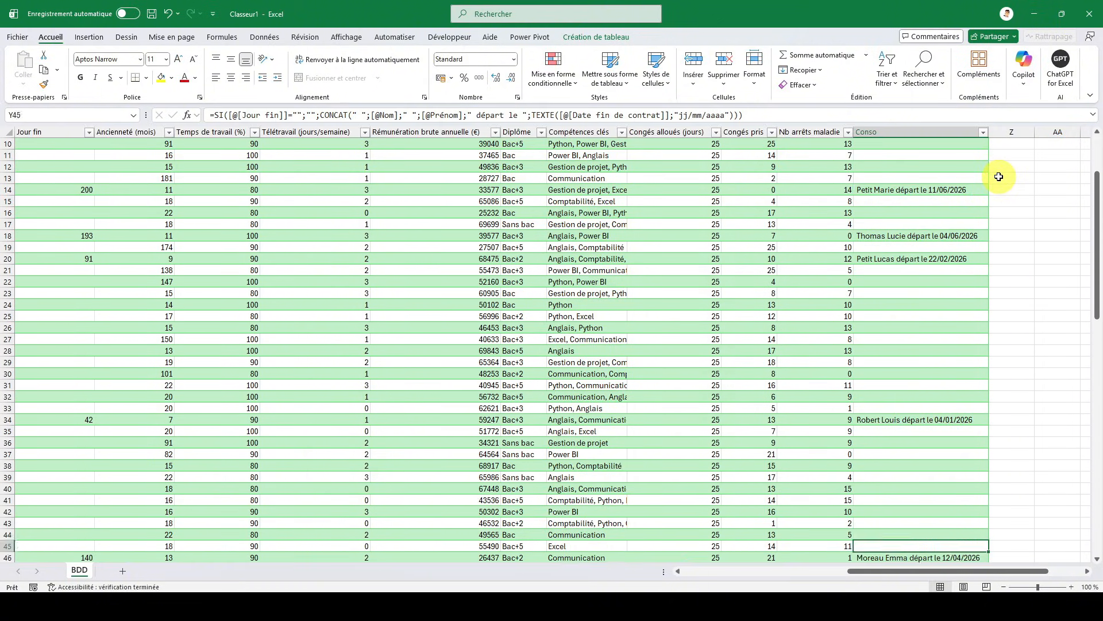
{"action": "key", "text": "Up"}
{"action": "key", "text": "Up"}
{"action": "key", "text": "Up"}
{"action": "key", "text": "Up"}
{"action": "key", "text": "Up"}
{"action": "key", "text": "Up"}
{"action": "key", "text": "Up"}
{"action": "key", "text": "Up"}
{"action": "key", "text": "Up"}
{"action": "key", "text": "Up"}
{"action": "key", "text": "Up"}
{"action": "key", "text": "Up"}
{"action": "key", "text": "Up"}
{"action": "key", "text": "Up"}
{"action": "key", "text": "Up"}
{"action": "key", "text": "Up"}
{"action": "key", "text": "Up"}
{"action": "key", "text": "Up"}
{"action": "key", "text": "Up"}
{"action": "key", "text": "Up"}
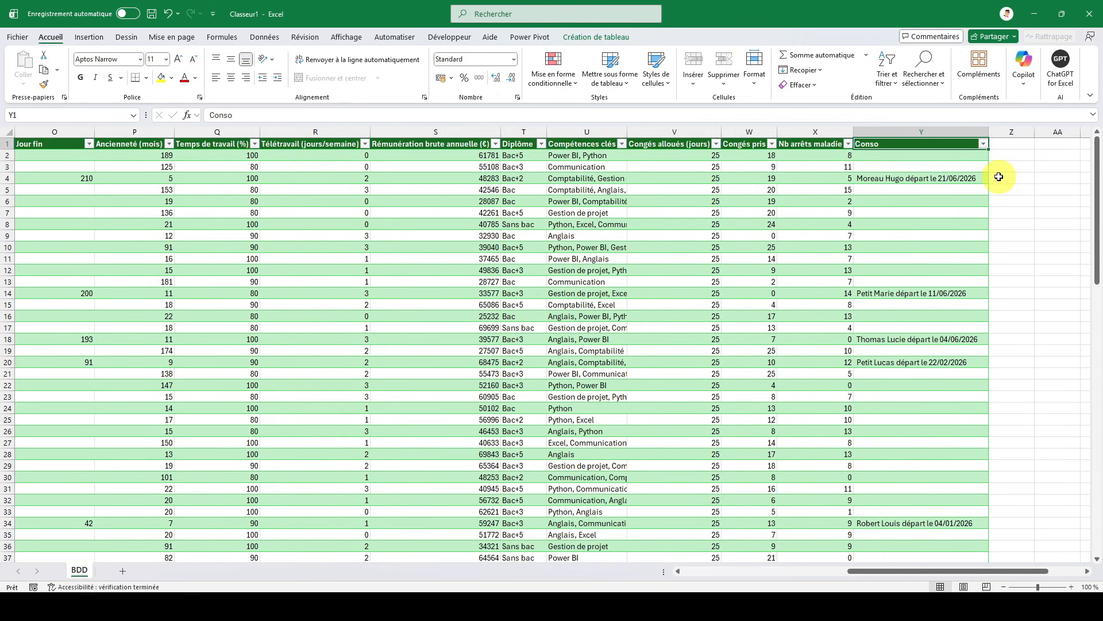
{"action": "key", "text": "ctrl+Home"}
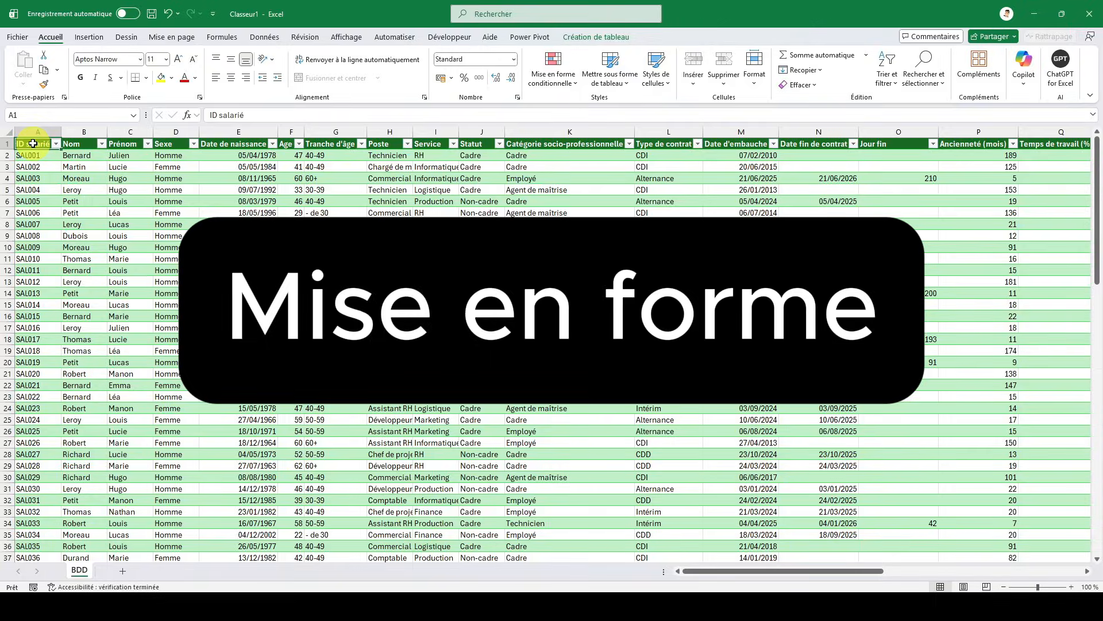
- Add a new worksheet placed before BDD and name it Tableau_de_bord
{"action": "left_click", "coordinate": [122, 570]}
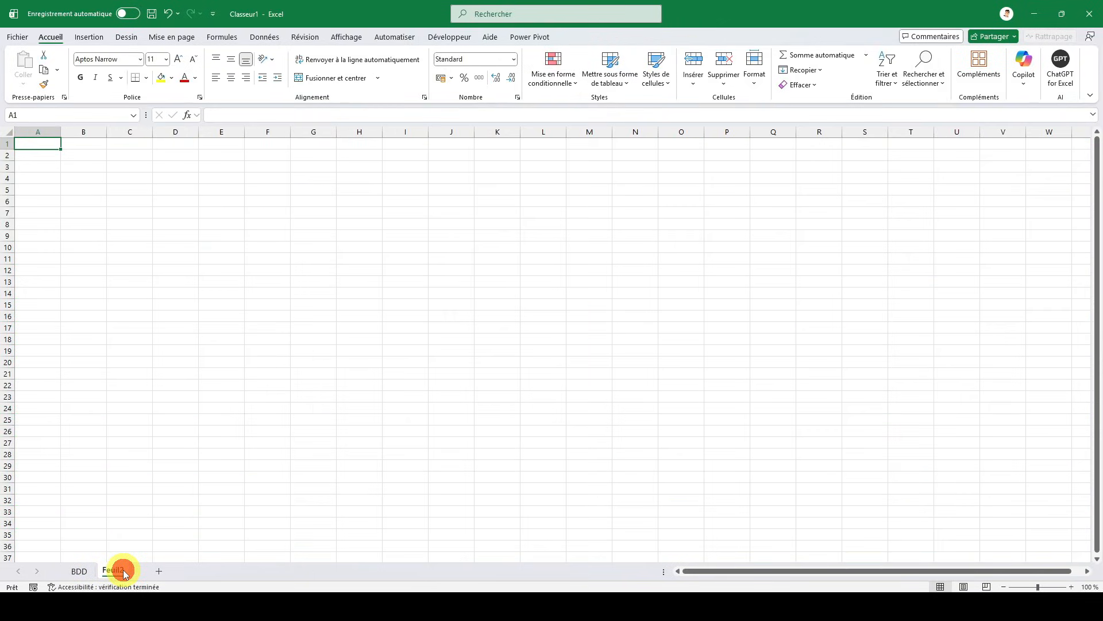
{"action": "left_click_drag", "start_coordinate": [124, 573], "coordinate": [79, 572]}
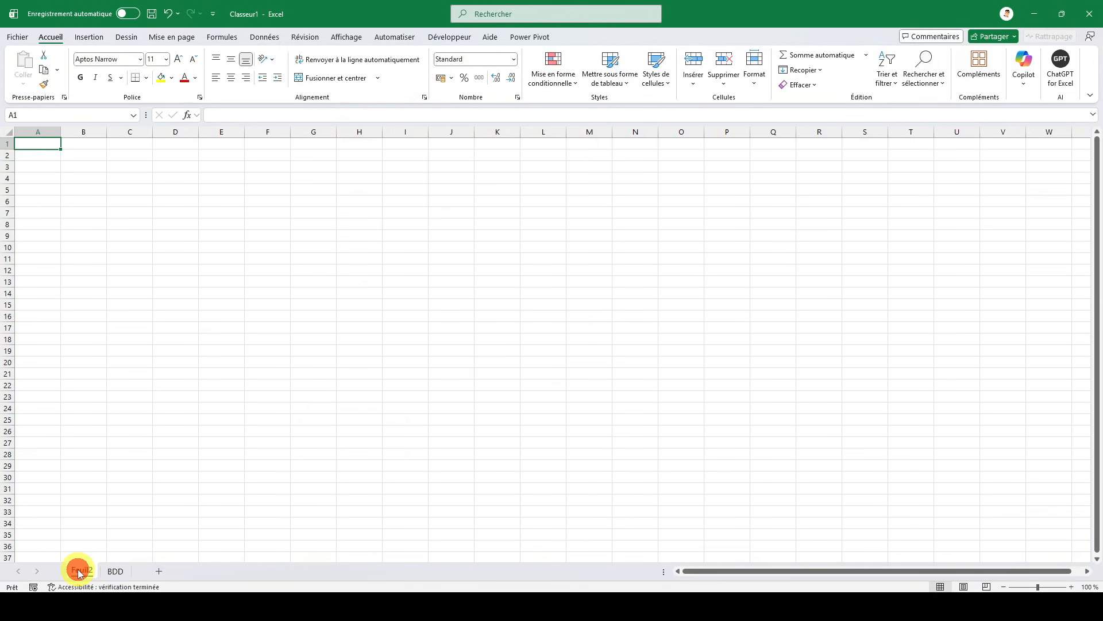
{"action": "double_click", "coordinate": [79, 572]}
{"action": "type", "text": "Tableau_de_bord"}
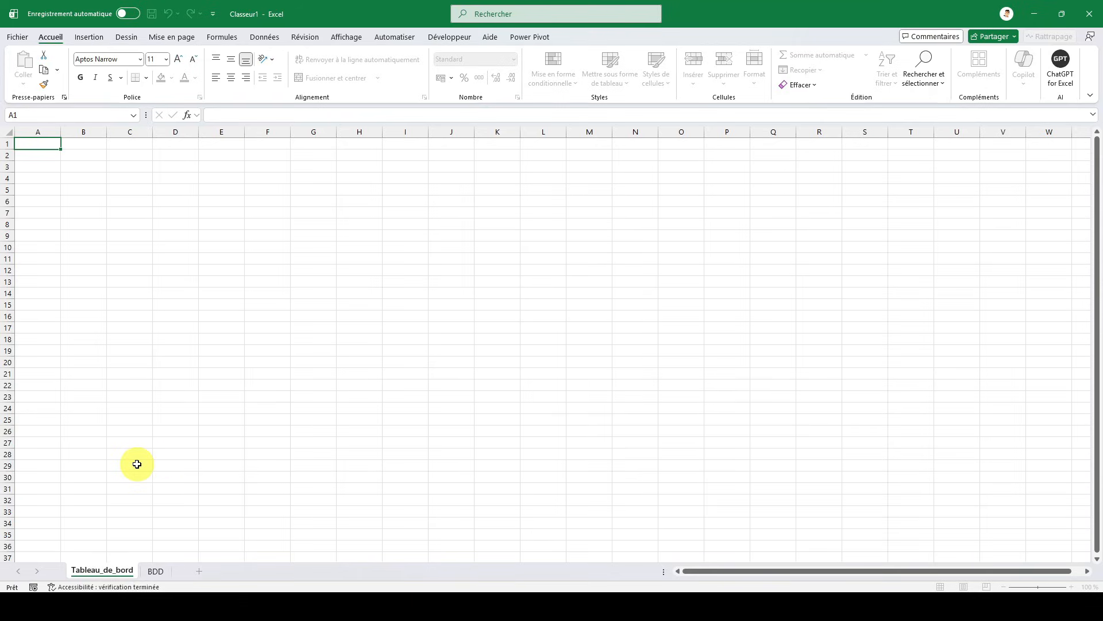
{"action": "key", "text": "Return"}
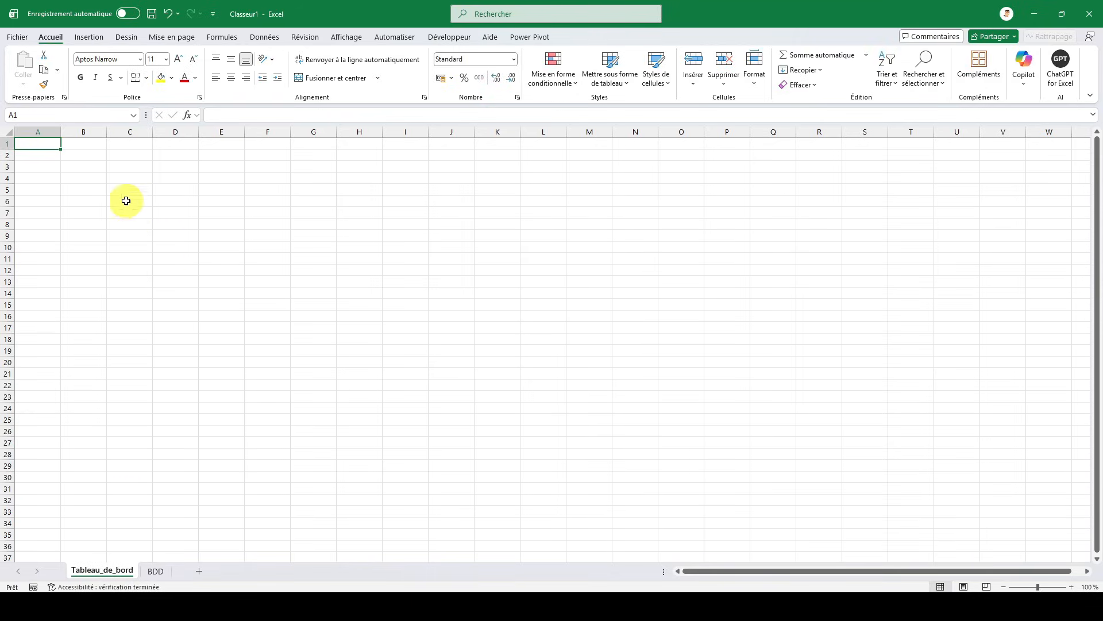
- Set the height of row 1 on the Tableau_de_bord sheet to 50
{"action": "right_click", "coordinate": [8, 142]}
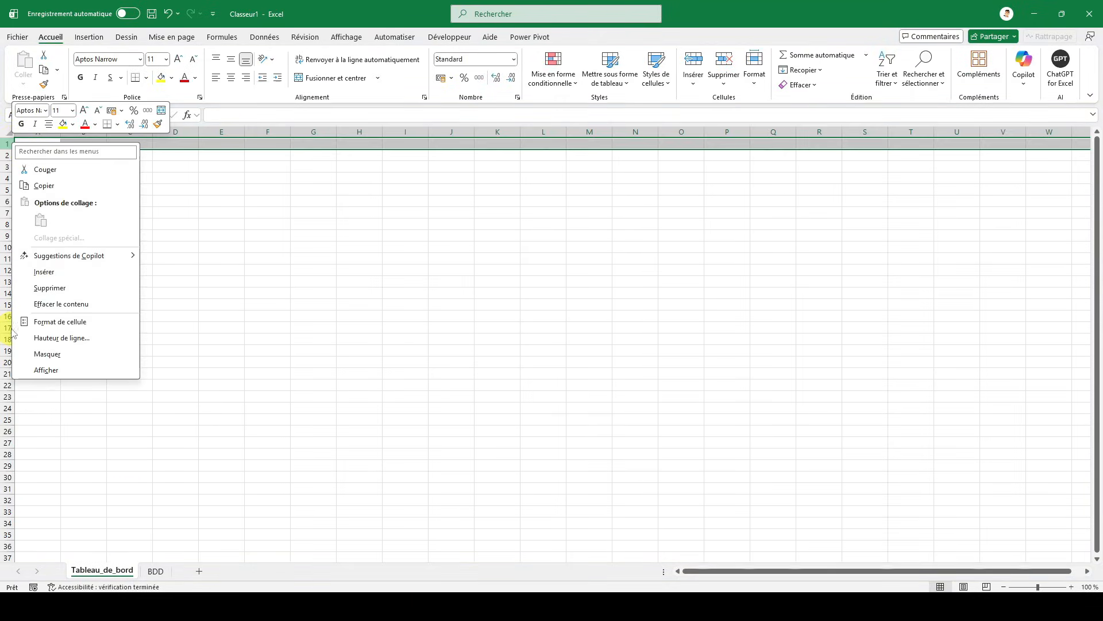
{"action": "left_click", "coordinate": [40, 335]}
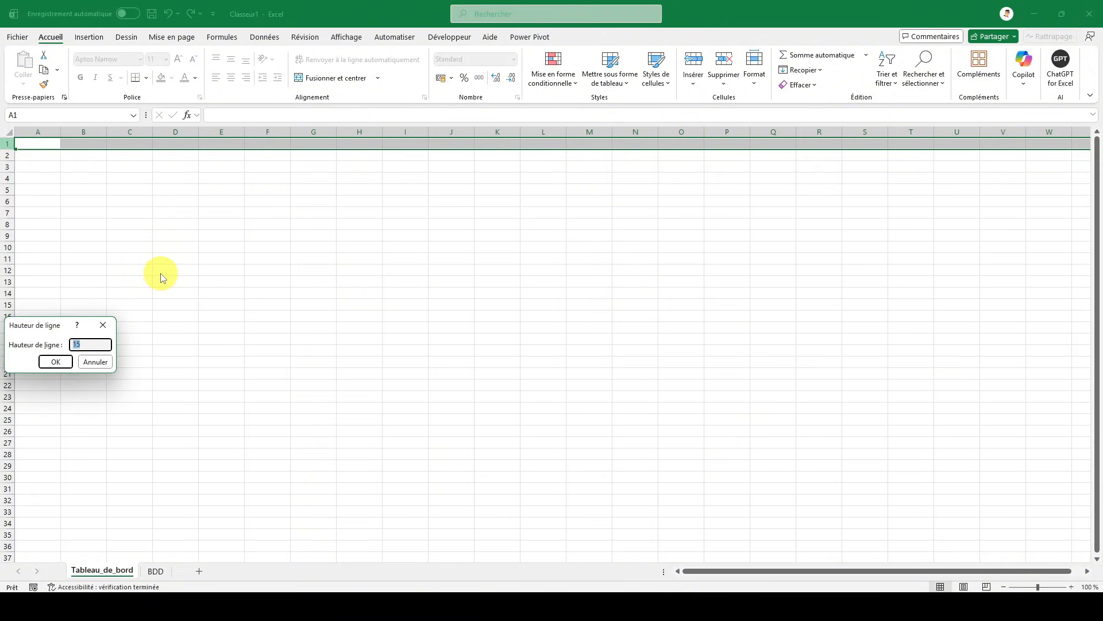
{"action": "type", "text": "50"}
{"action": "key", "text": "Return"}
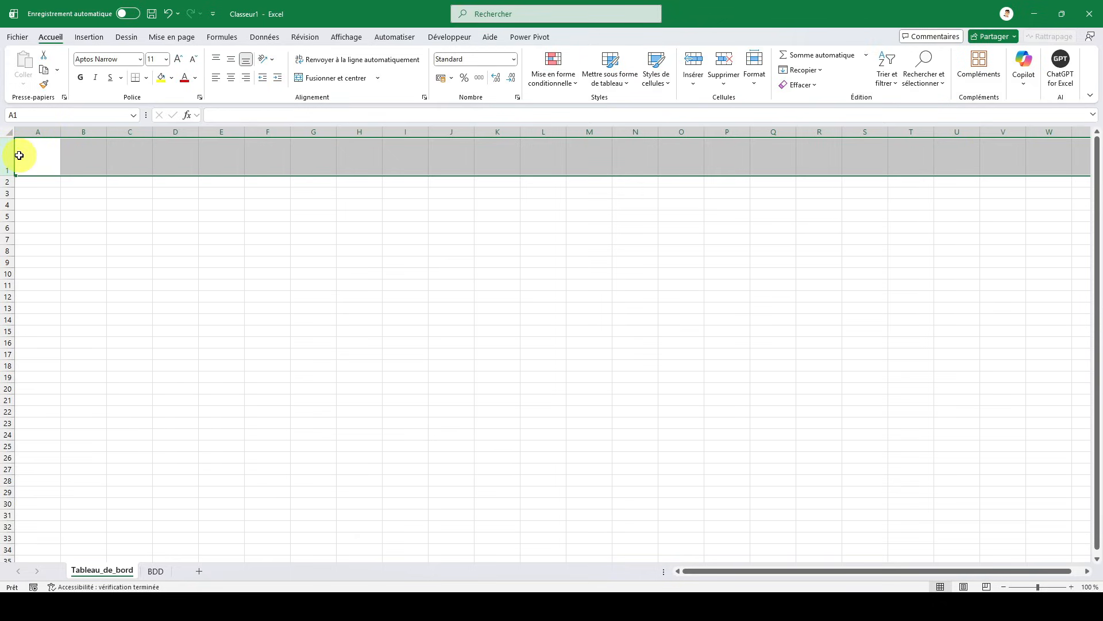
- Fill the entire sheet with the theme green Accentuation6, plus sombre 25 %
{"action": "left_click", "coordinate": [9, 132]}
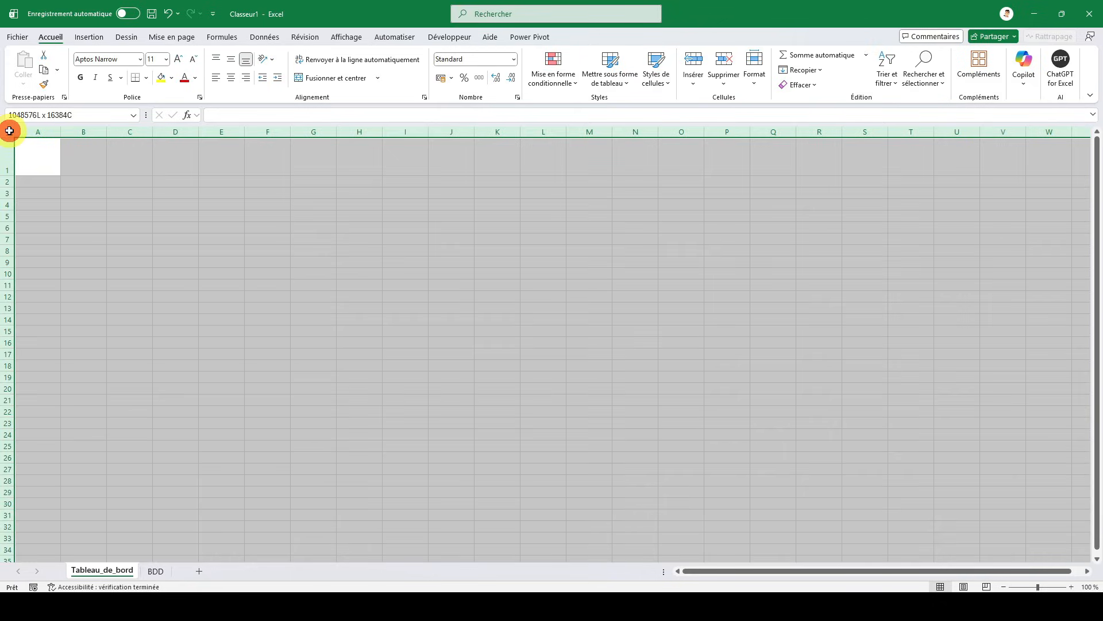
{"action": "left_click", "coordinate": [173, 78]}
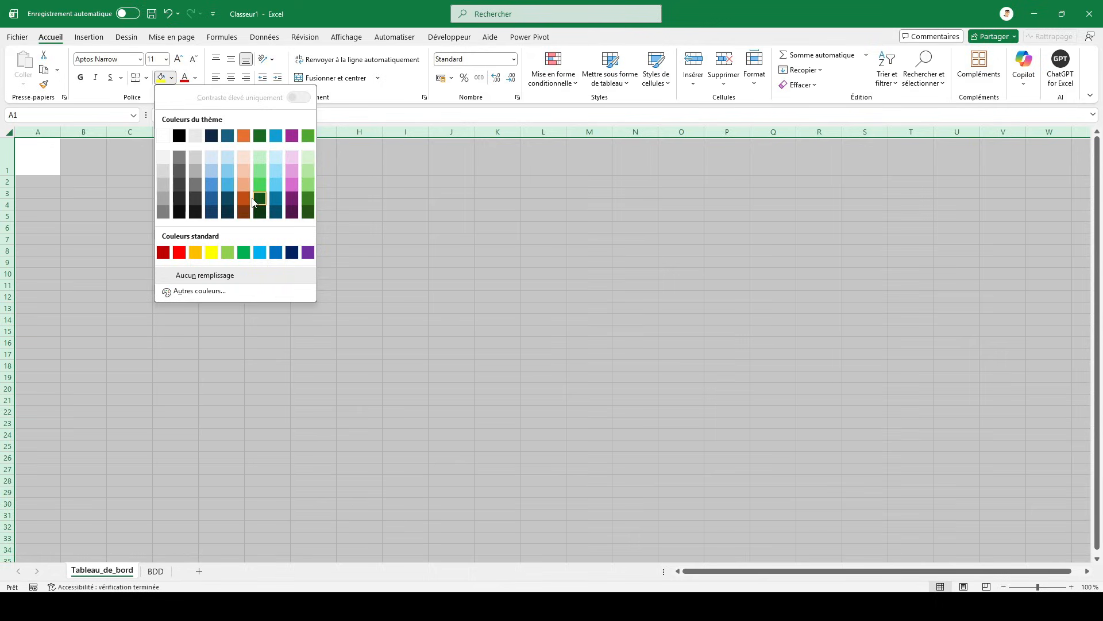
{"action": "left_click", "coordinate": [307, 202]}
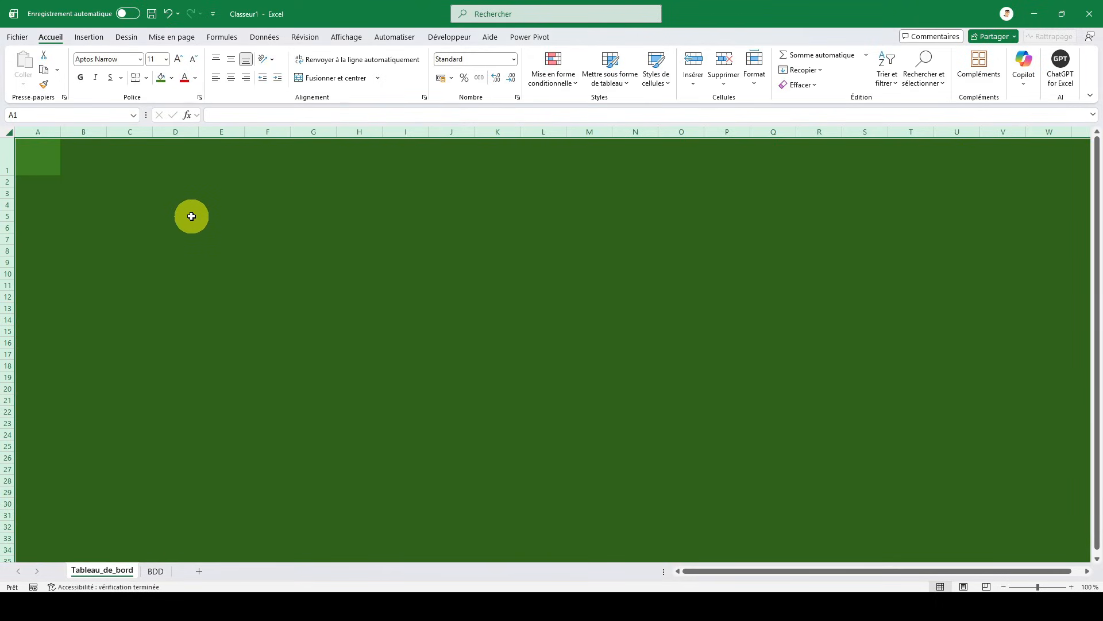
{"action": "left_click", "coordinate": [191, 216]}
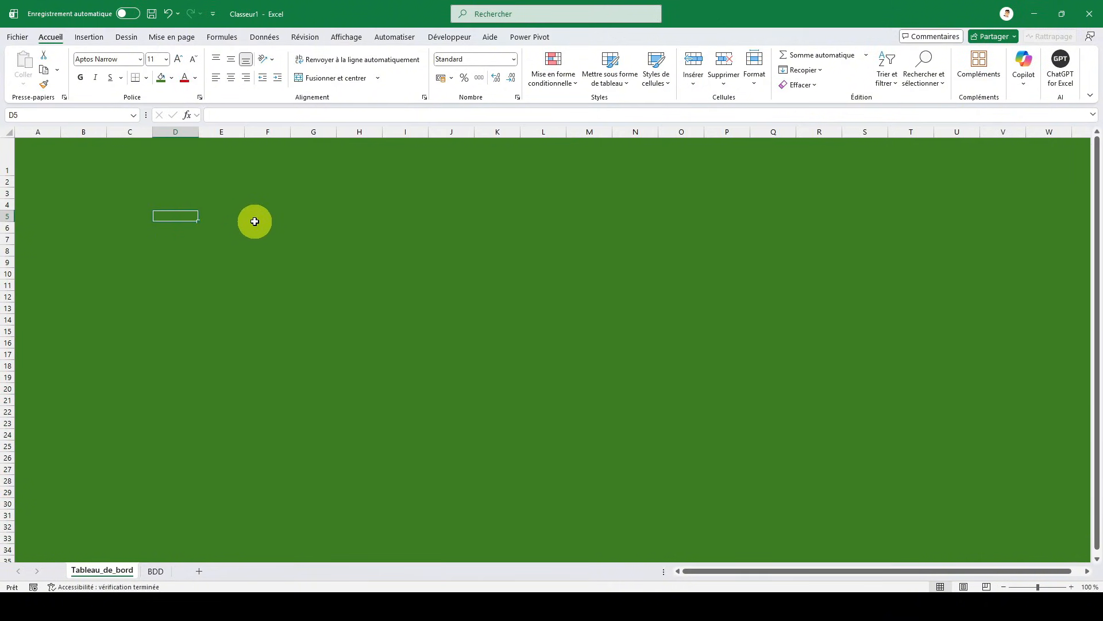
- Give row 1 a horizontal two-colour gradient fill from the darkest Accentuation6 green to the sheet's background green
{"action": "left_click", "coordinate": [3, 161]}
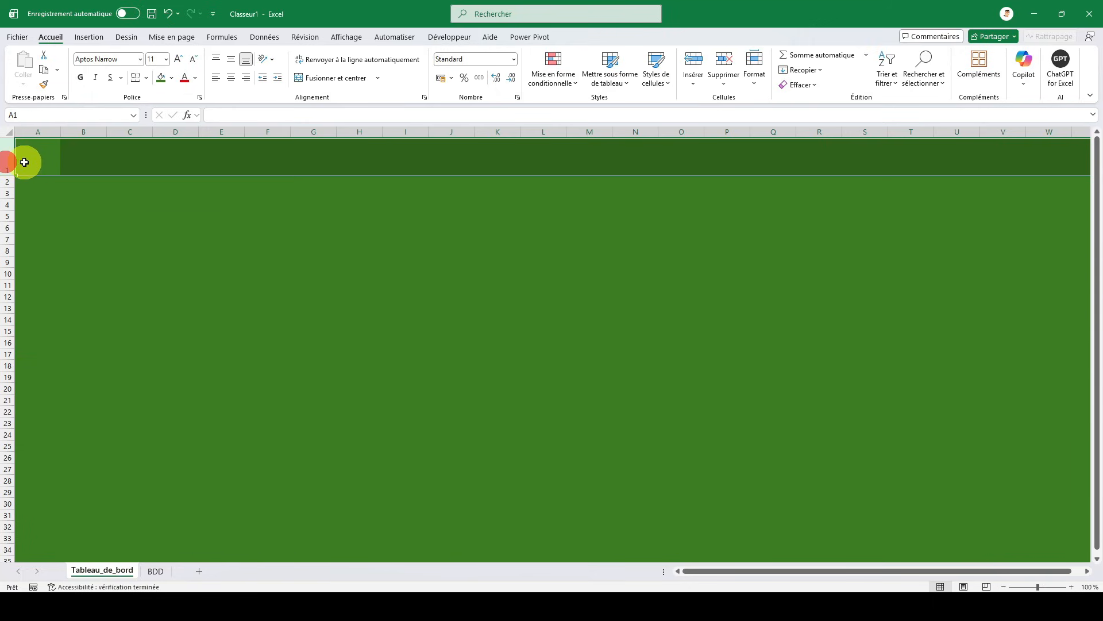
{"action": "right_click", "coordinate": [43, 153]}
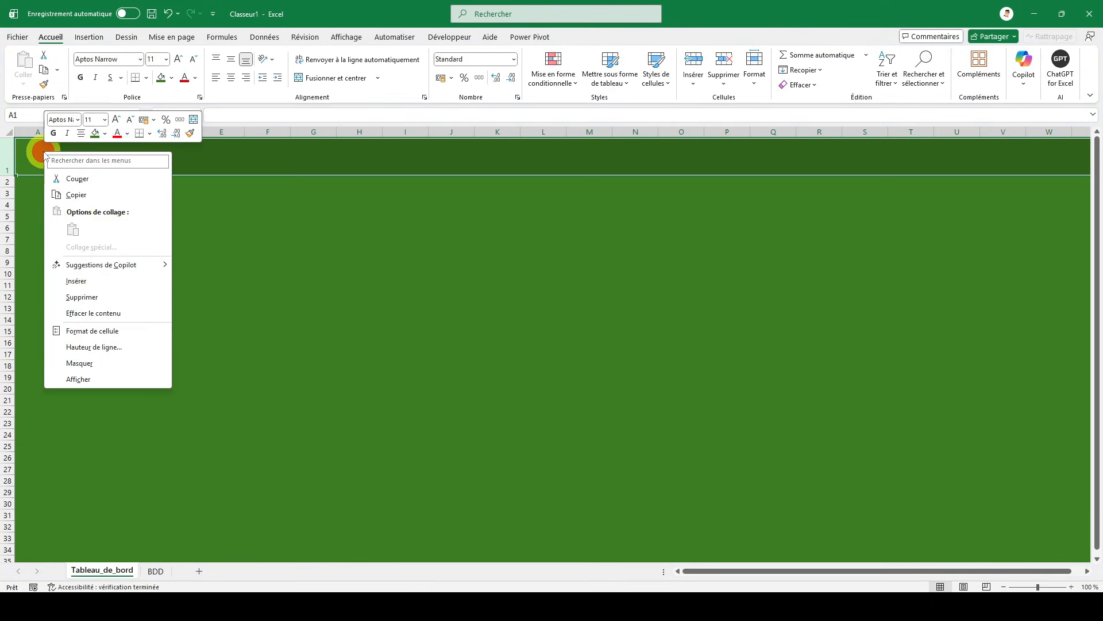
{"action": "left_click", "coordinate": [99, 331]}
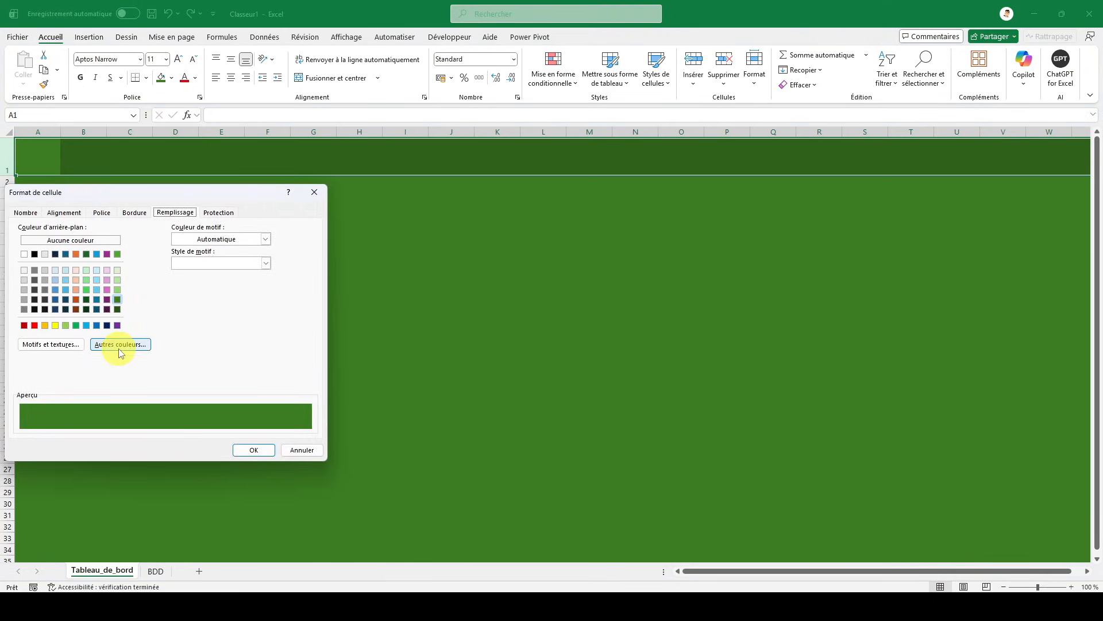
{"action": "left_click", "coordinate": [57, 344]}
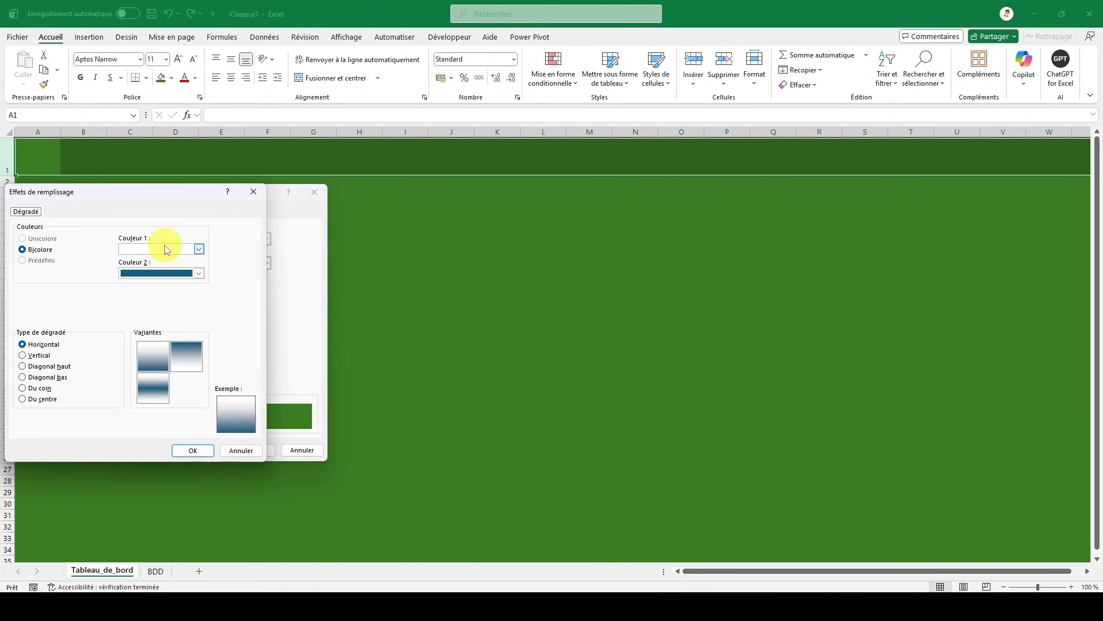
{"action": "left_click", "coordinate": [169, 272]}
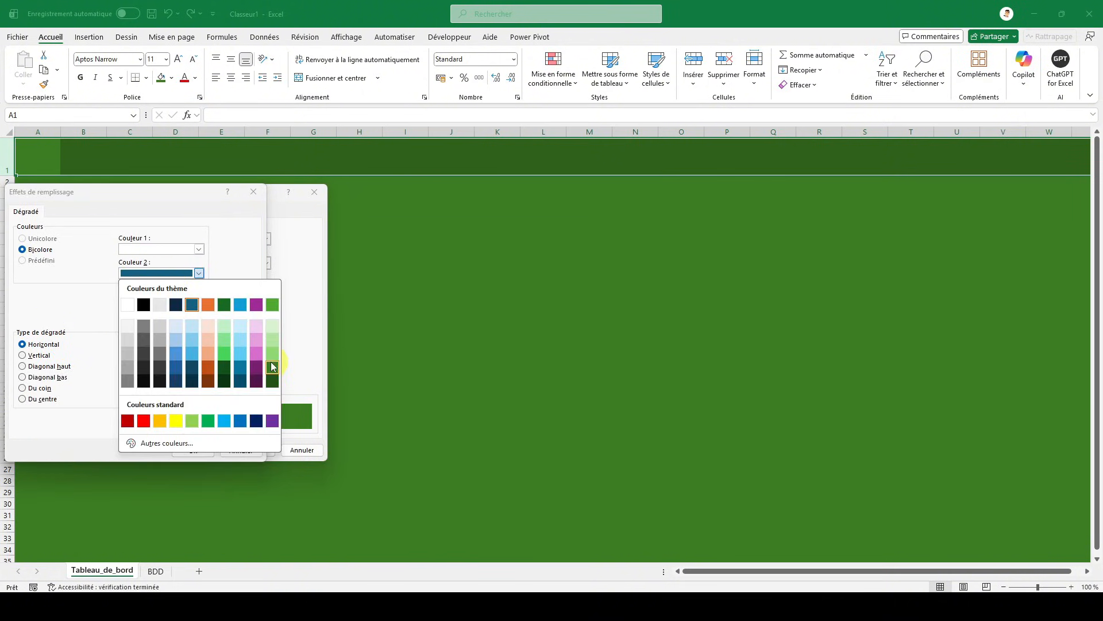
{"action": "left_click", "coordinate": [273, 367]}
{"action": "left_click", "coordinate": [162, 249]}
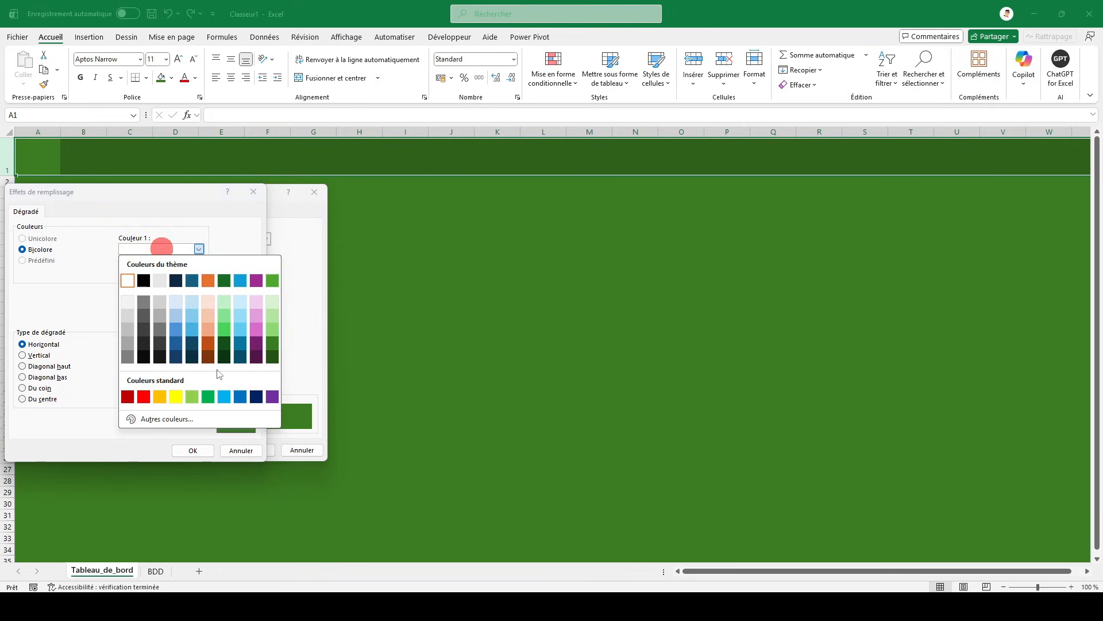
{"action": "left_click", "coordinate": [271, 359]}
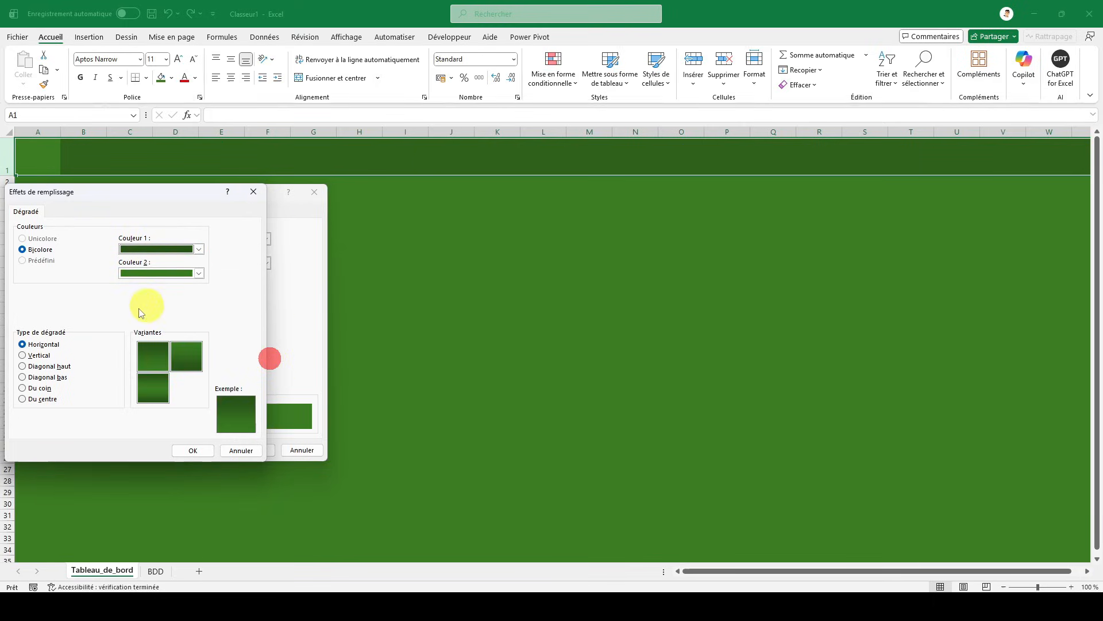
{"action": "left_click", "coordinate": [189, 450]}
{"action": "left_click", "coordinate": [262, 449]}
{"action": "left_click", "coordinate": [260, 241]}
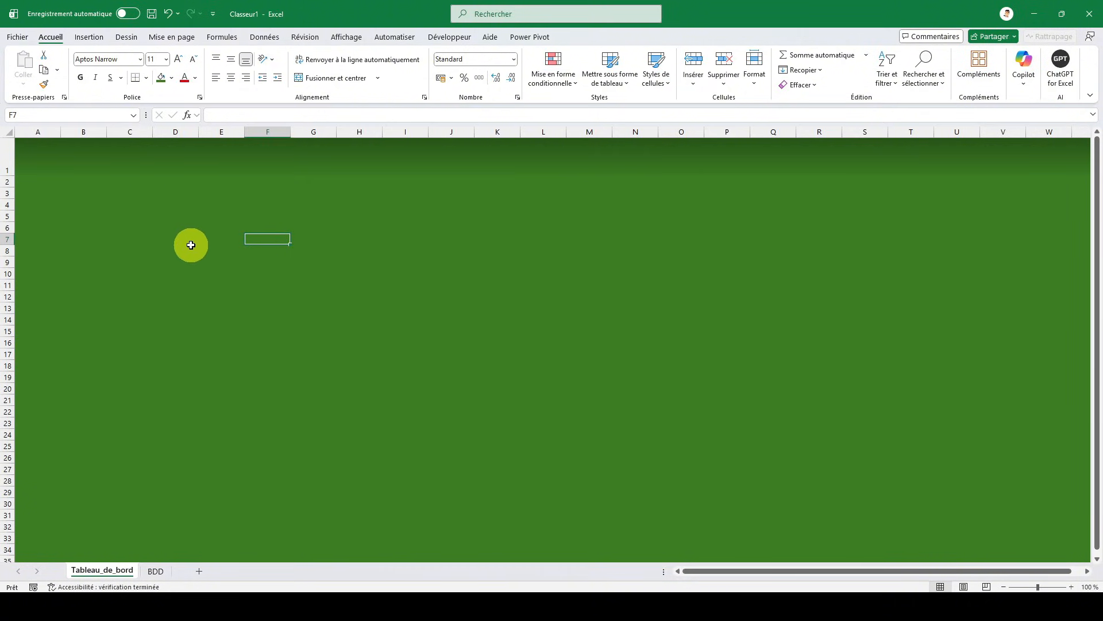
{"action": "left_click", "coordinate": [50, 206]}
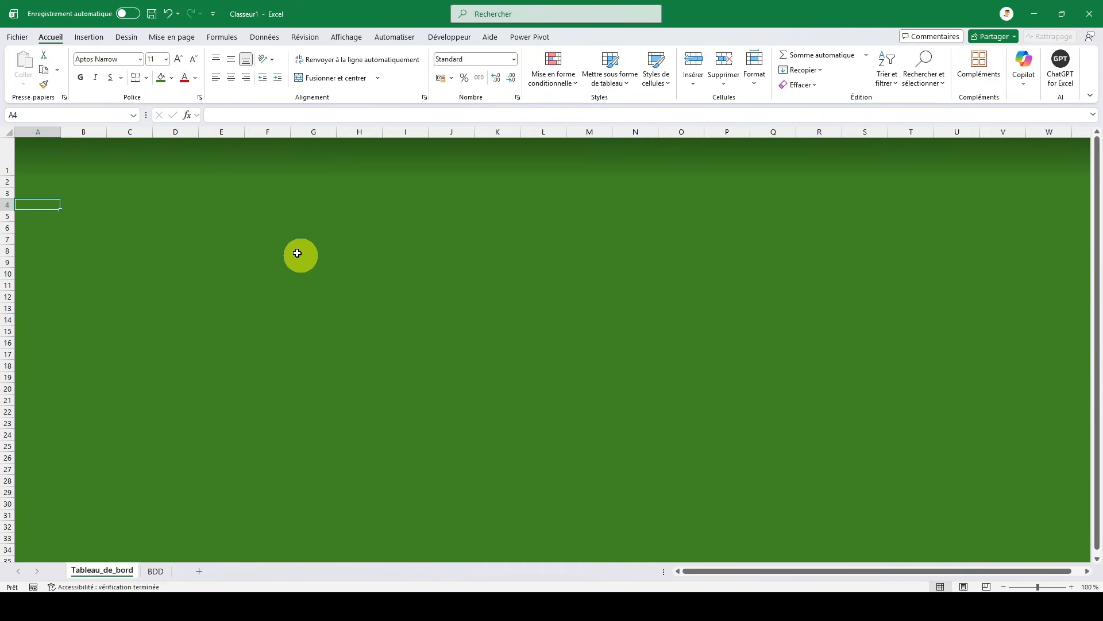
- Enter the title TABLEAU DE BORD RESSOURCES HUMAINES in cell C1
{"action": "left_click", "coordinate": [134, 159]}
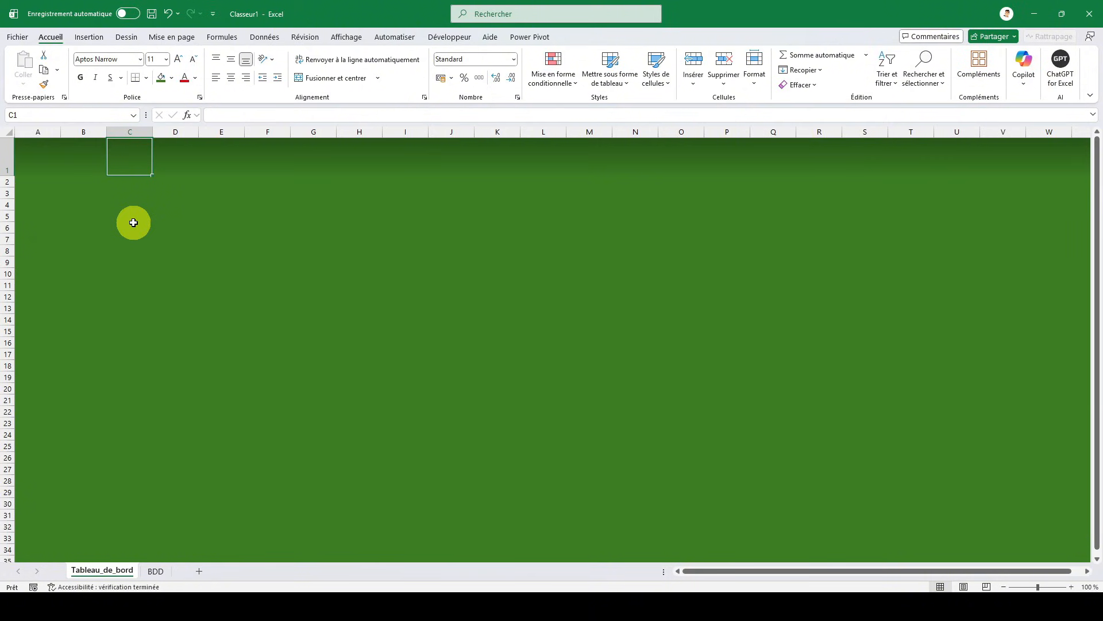
{"action": "type", "text": "TABLEAU DE"}
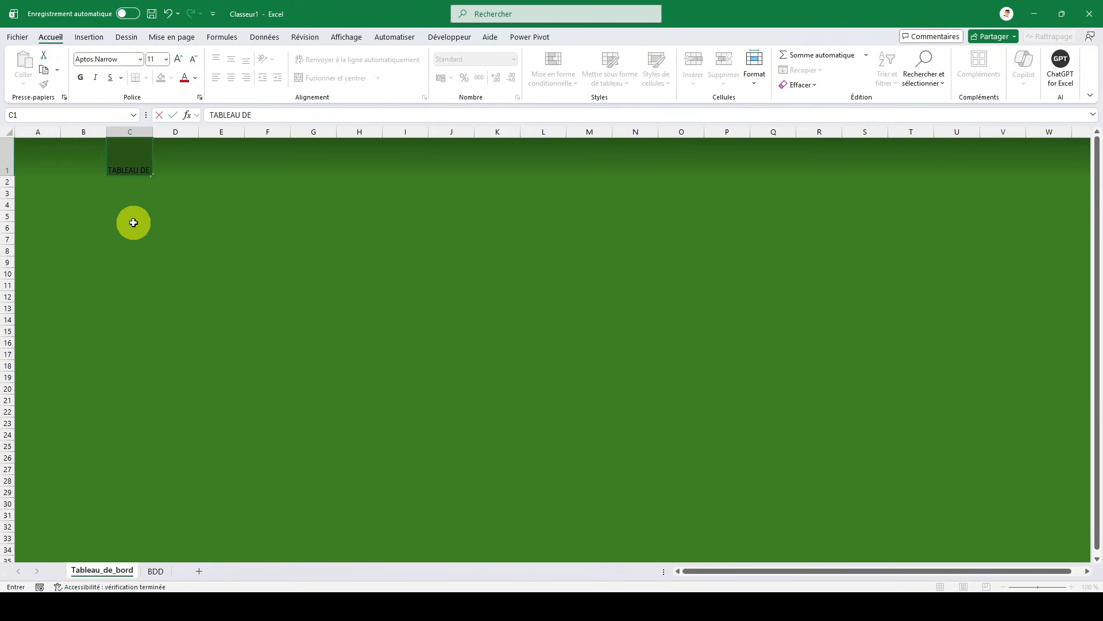
{"action": "type", "text": " BORD RE"}
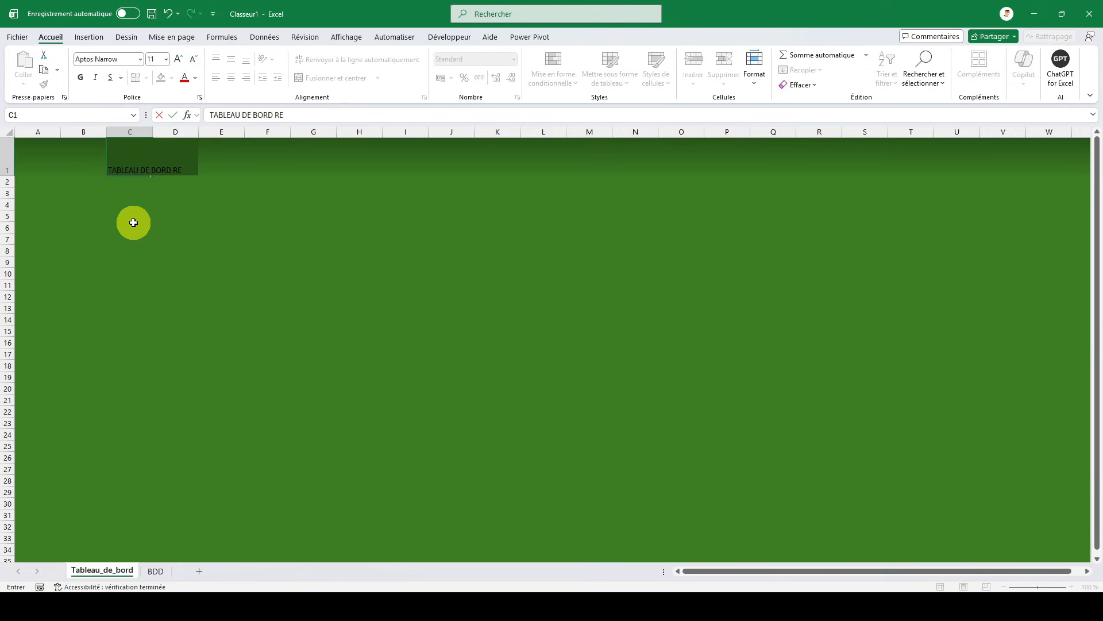
{"action": "type", "text": "SSOURCES"}
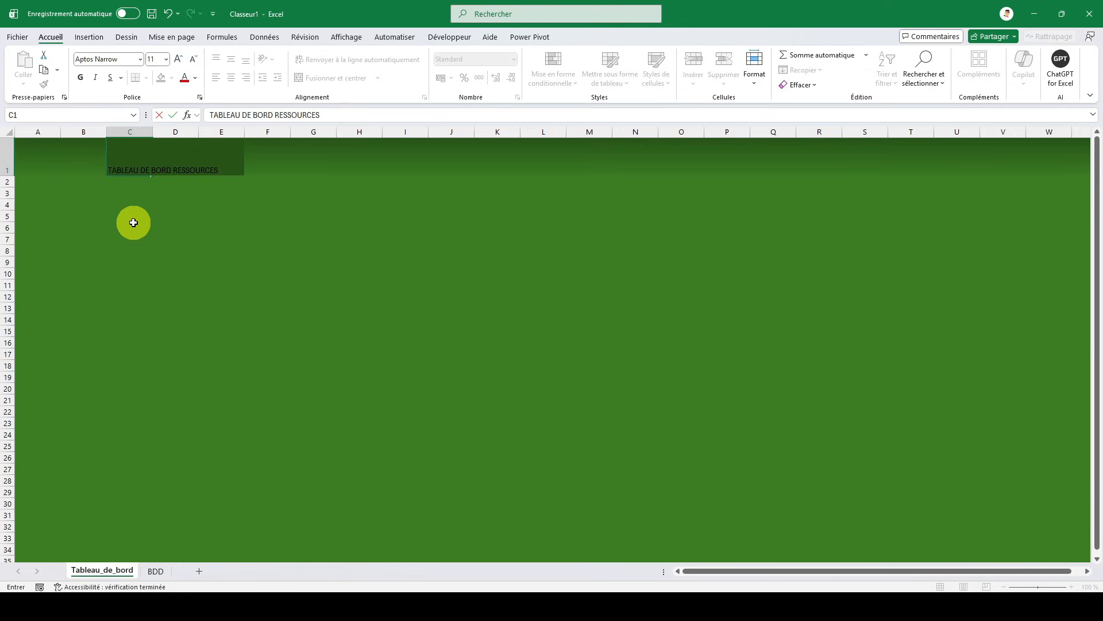
{"action": "type", "text": " HUMAINES"}
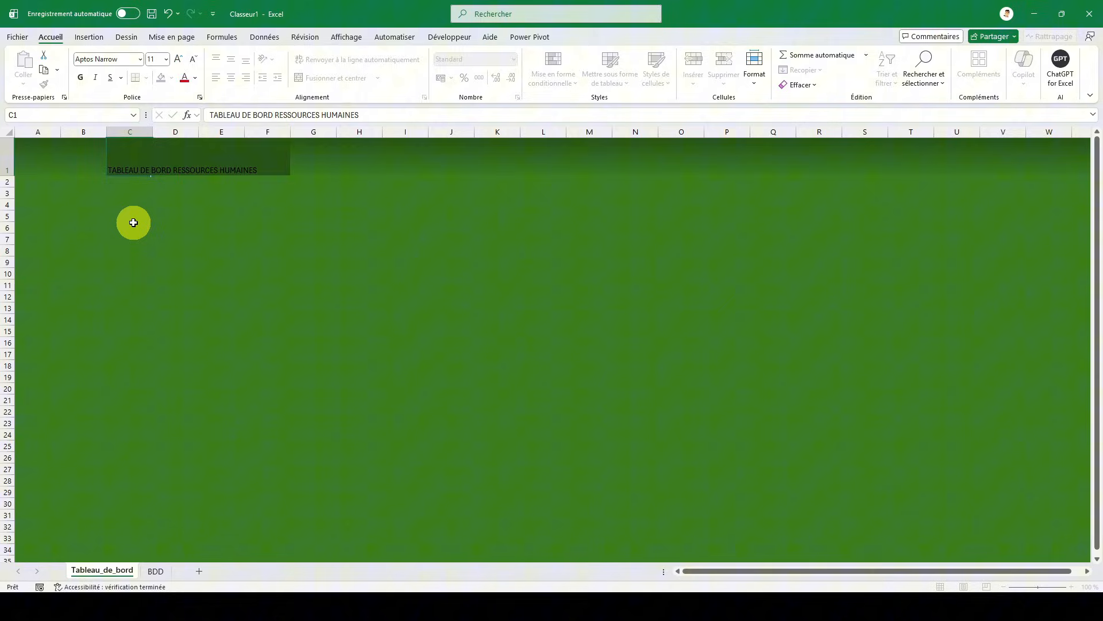
{"action": "key", "text": "ctrl+Return"}
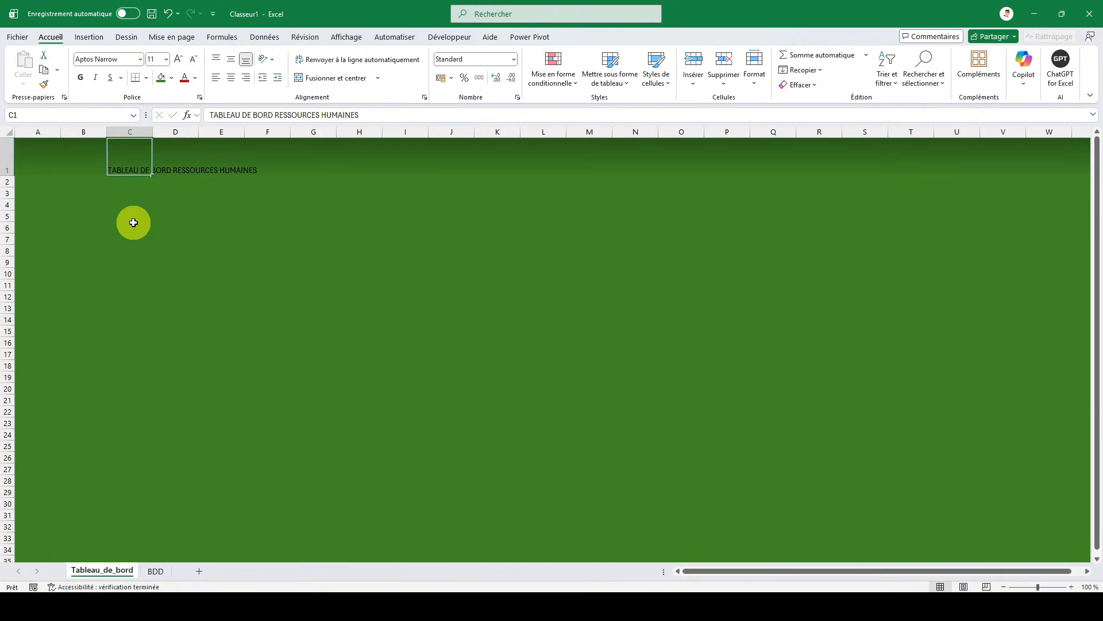
- Format the C1 title as bold, vertically centred, 36 pt and white
{"action": "left_click", "coordinate": [80, 77]}
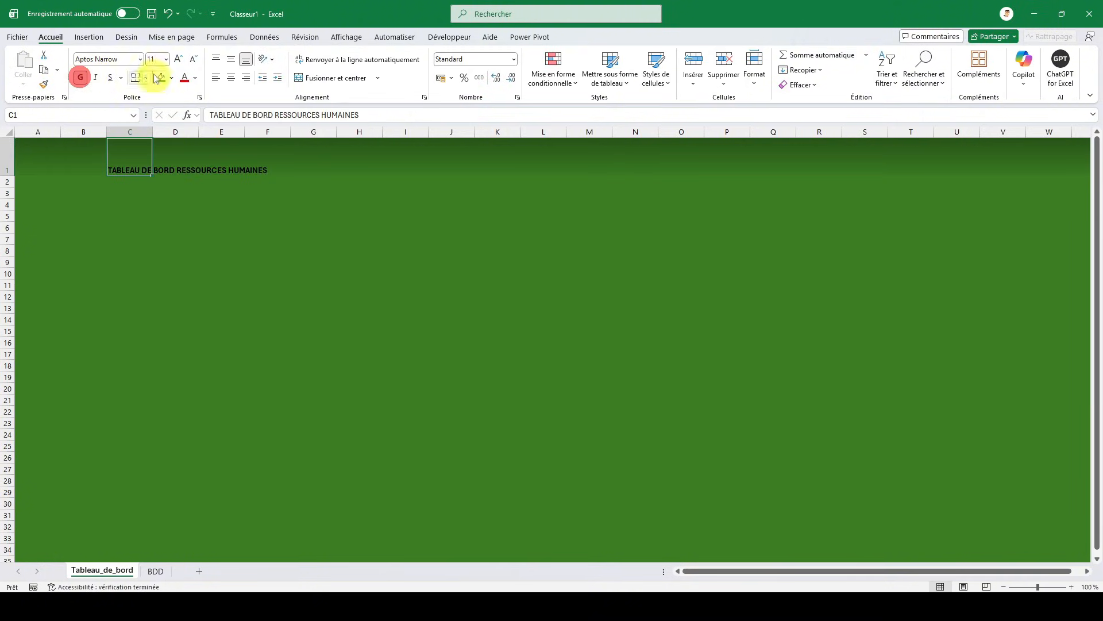
{"action": "left_click", "coordinate": [231, 59]}
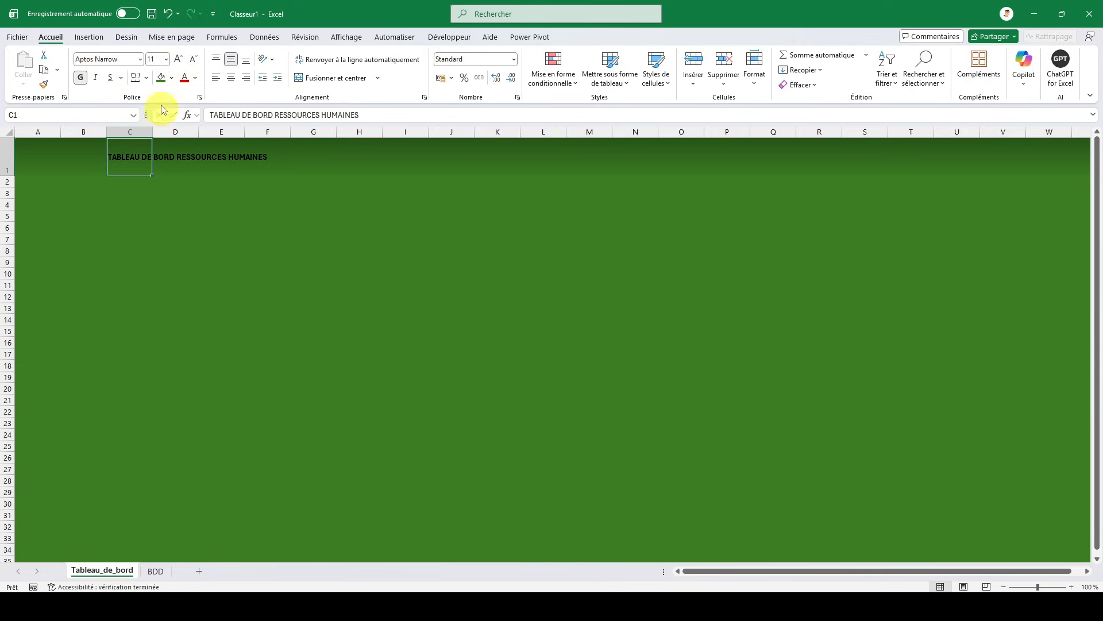
{"action": "left_click", "coordinate": [178, 59]}
{"action": "left_click", "coordinate": [178, 60]}
{"action": "left_click", "coordinate": [178, 59]}
{"action": "left_click", "coordinate": [178, 59]}
{"action": "left_click", "coordinate": [178, 59]}
{"action": "left_click", "coordinate": [178, 60]}
{"action": "left_click", "coordinate": [178, 60]}
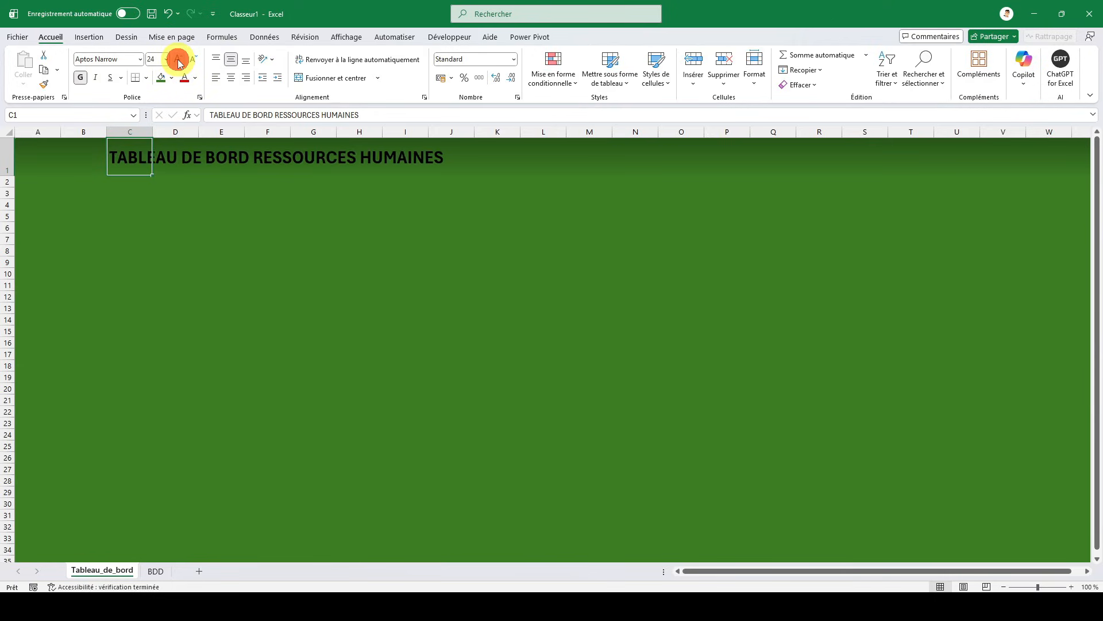
{"action": "left_click", "coordinate": [178, 59]}
{"action": "left_click", "coordinate": [178, 59]}
{"action": "left_click", "coordinate": [178, 59]}
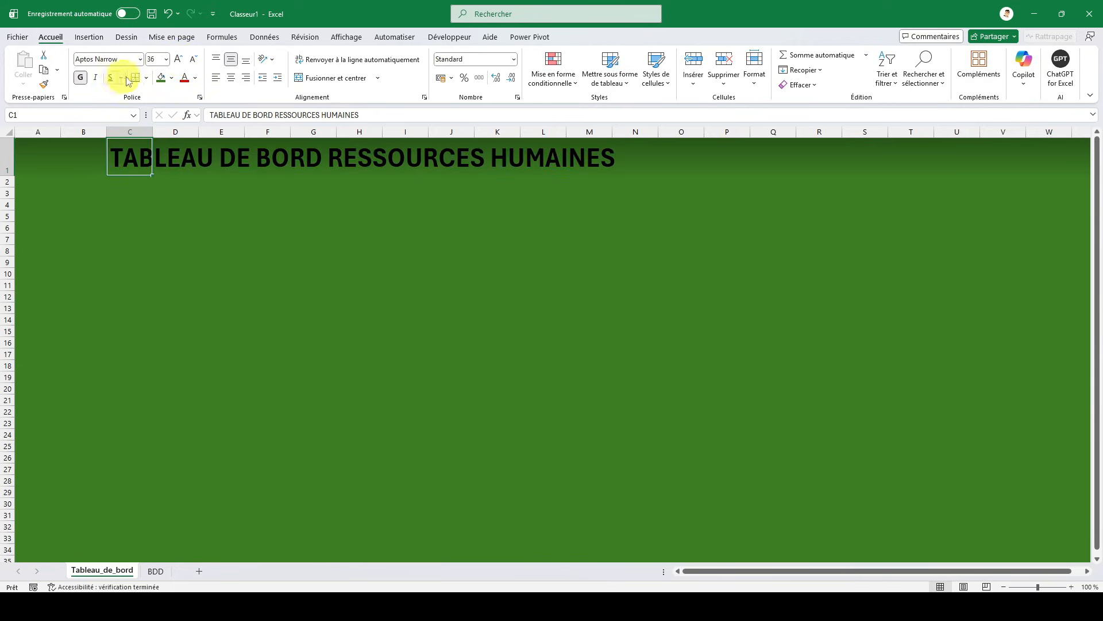
{"action": "left_click", "coordinate": [195, 78]}
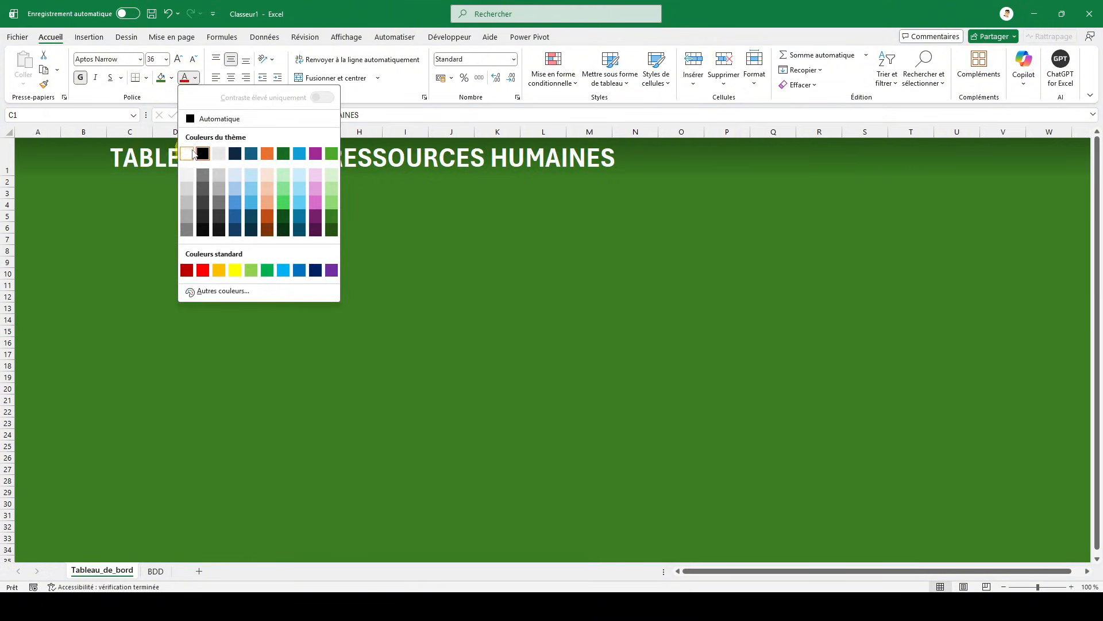
{"action": "left_click", "coordinate": [192, 154]}
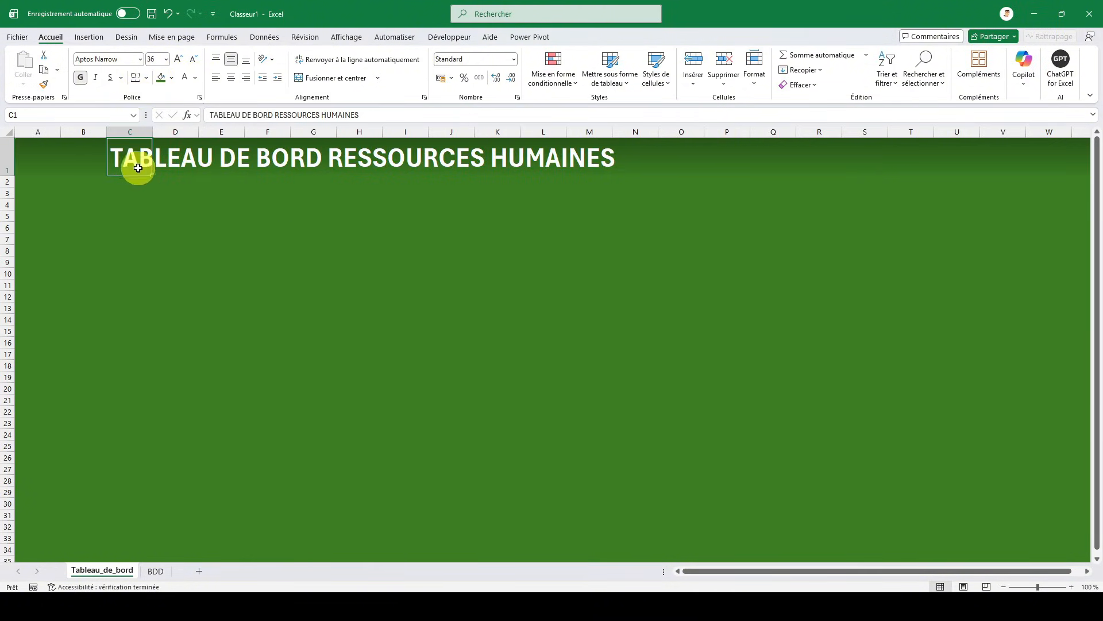
{"action": "left_click", "coordinate": [340, 240]}
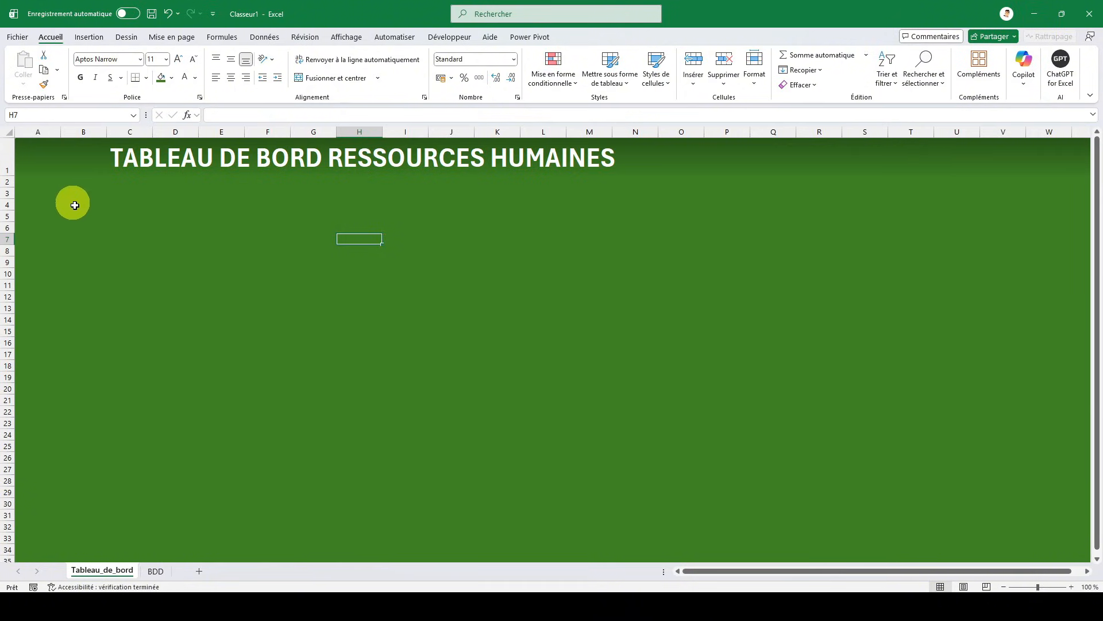
- Draw a rounded rectangle about 9.6 cm wide and 3.55 cm high below the title and fill it with green Accentuation6, plus clair 80 %
{"action": "left_click", "coordinate": [48, 170]}
{"action": "left_click", "coordinate": [102, 36]}
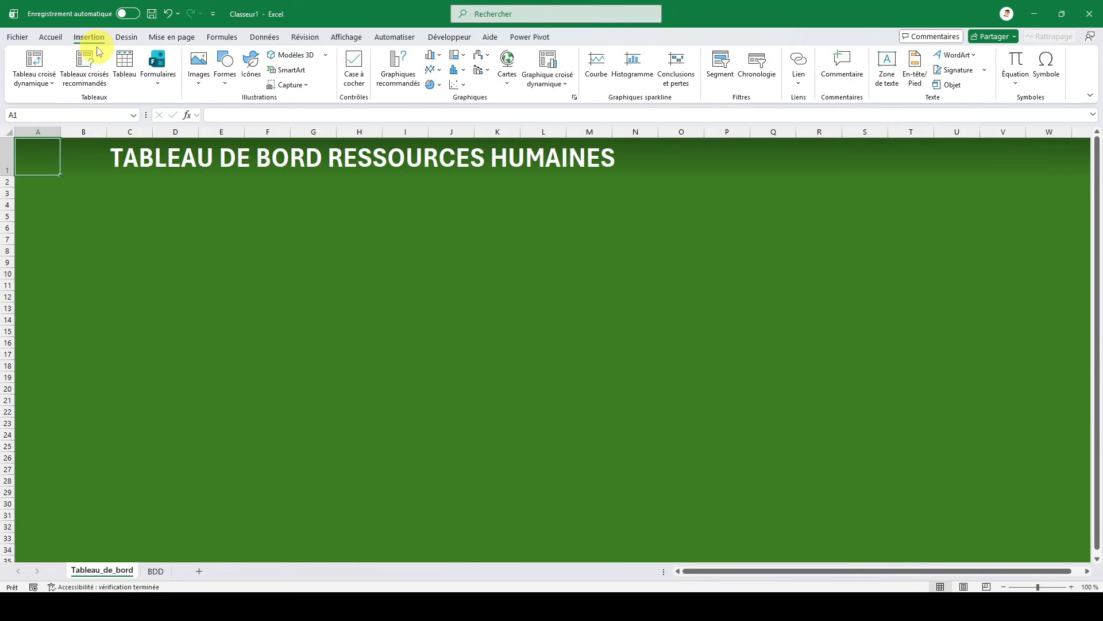
{"action": "left_click", "coordinate": [224, 75]}
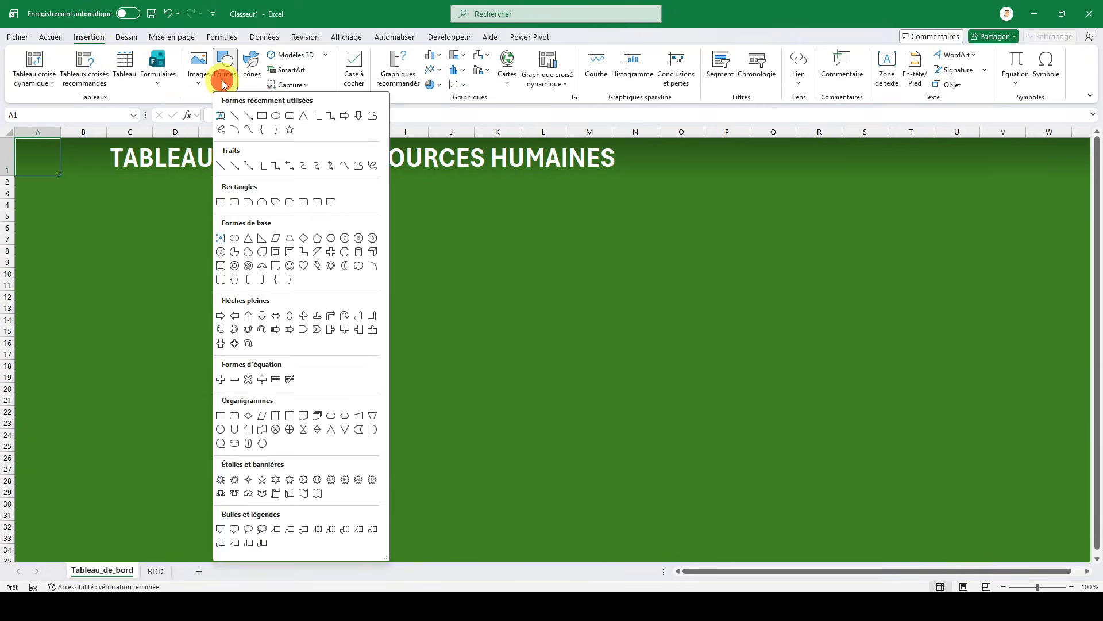
{"action": "left_click", "coordinate": [290, 115]}
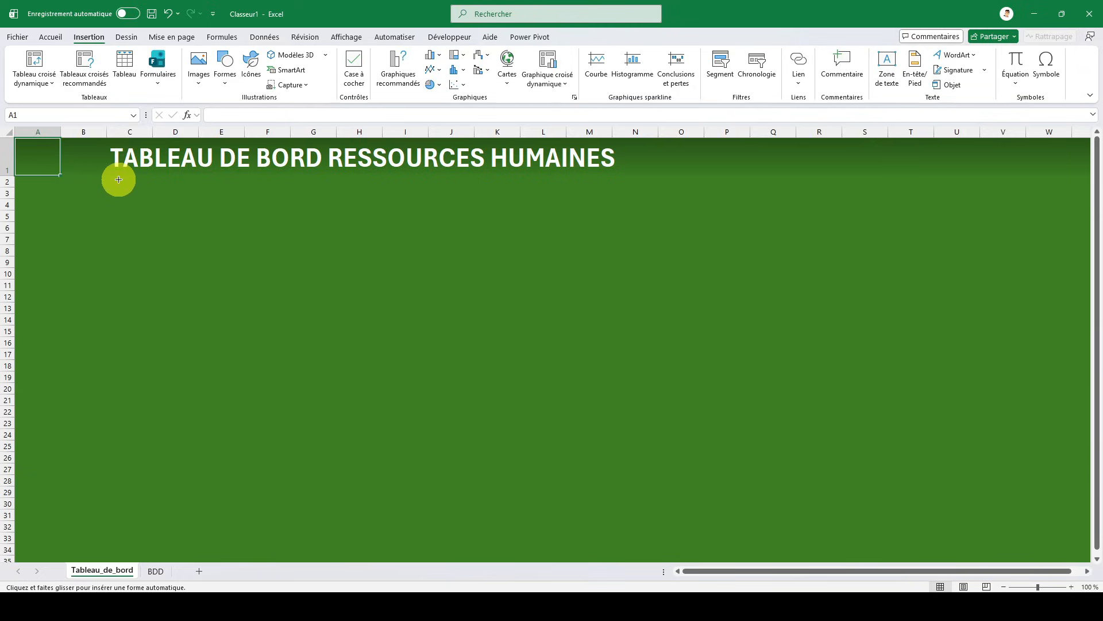
{"action": "mouse_move", "coordinate": [118, 180]}
{"action": "left_mouse_down"}
{"action": "mouse_move", "coordinate": [148, 201]}
{"action": "mouse_move", "coordinate": [157, 253]}
{"action": "mouse_move", "coordinate": [327, 256]}
{"action": "left_mouse_up"}
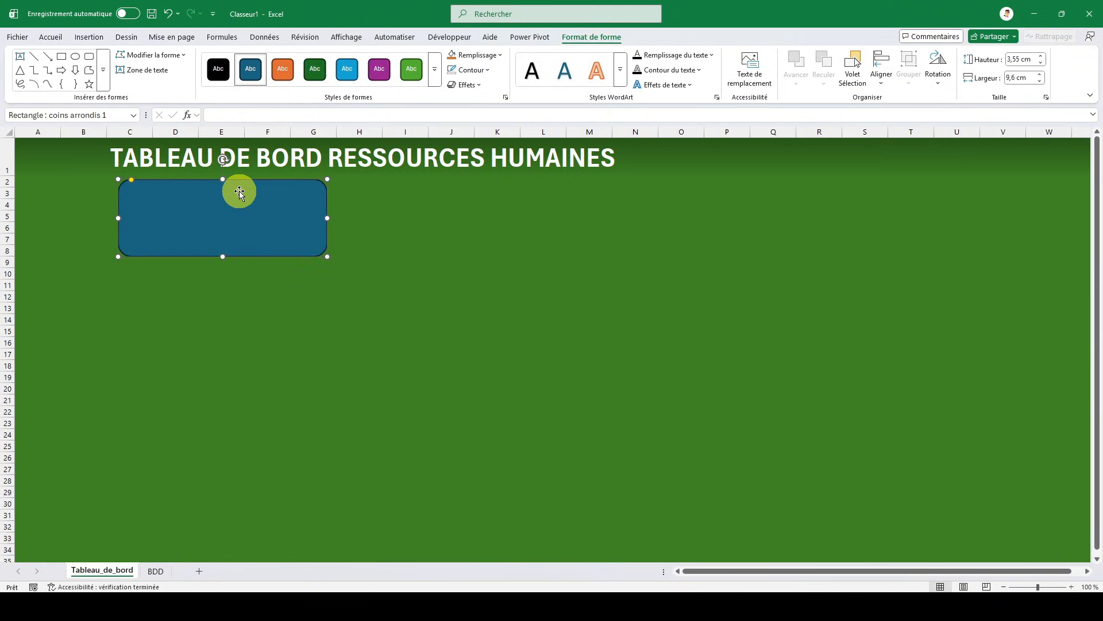
{"action": "left_click", "coordinate": [489, 55]}
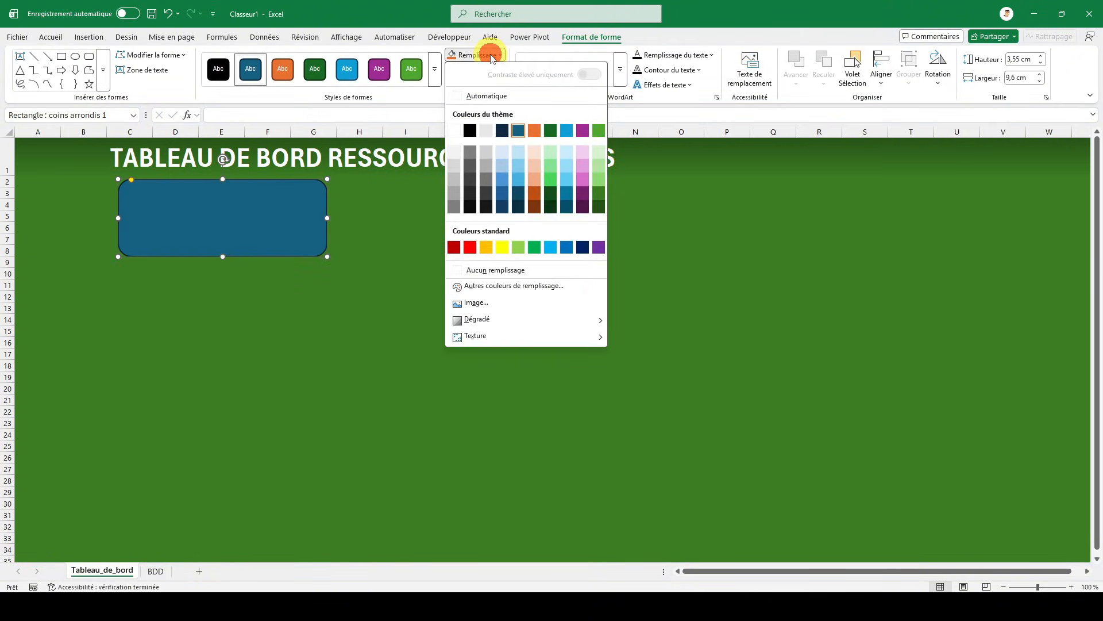
{"action": "left_click", "coordinate": [598, 153]}
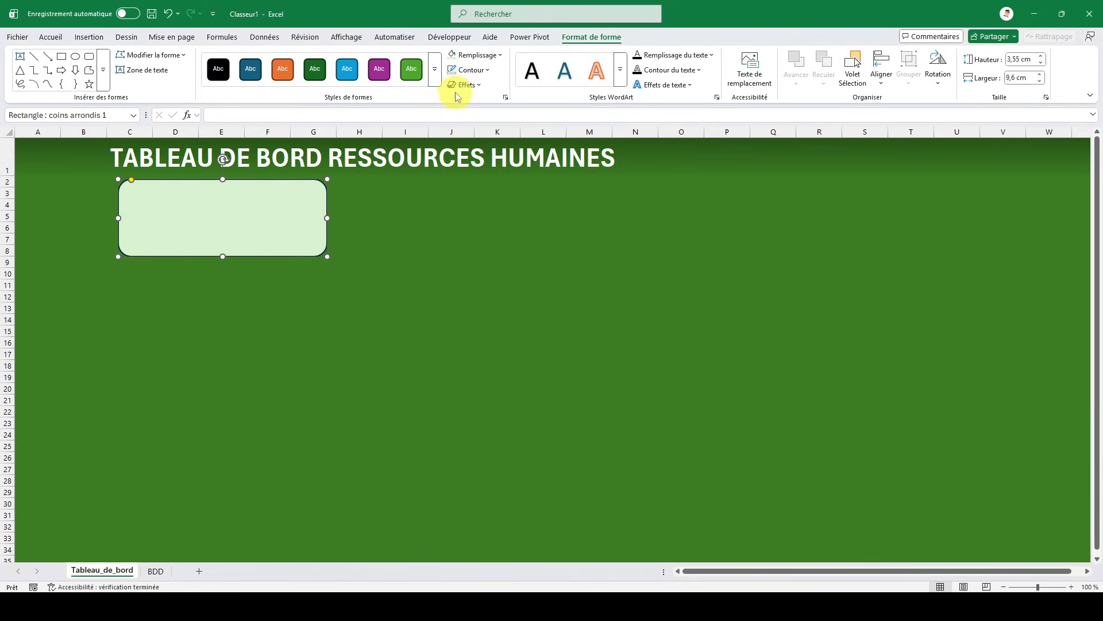
- Try a thinner outline on the rounded rectangle card
{"action": "left_click", "coordinate": [377, 285]}
{"action": "left_click", "coordinate": [289, 223]}
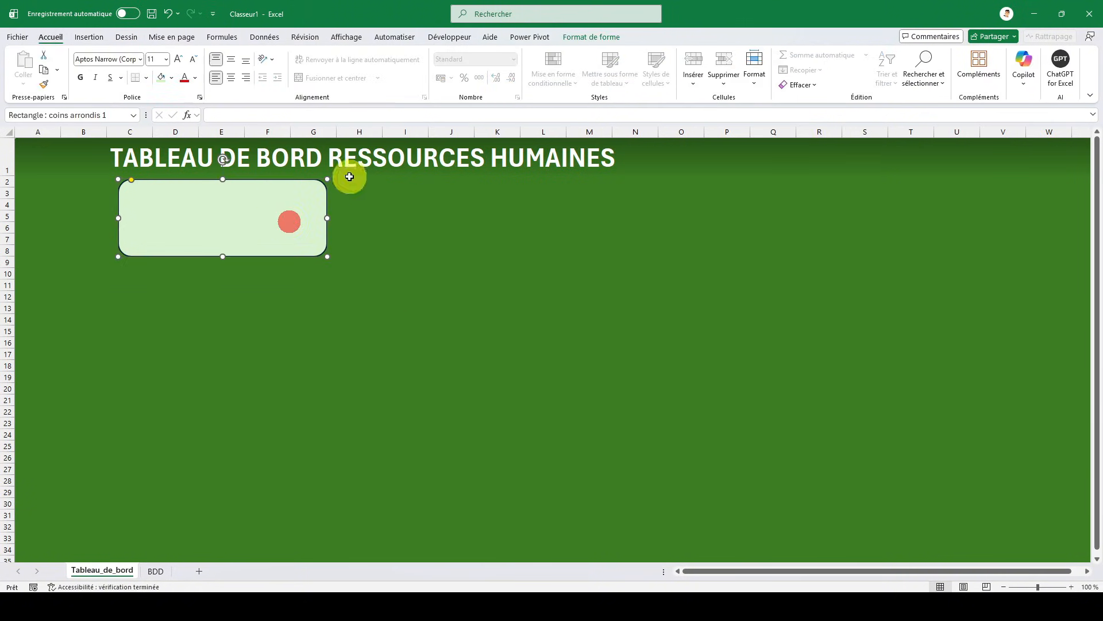
{"action": "left_click", "coordinate": [580, 40]}
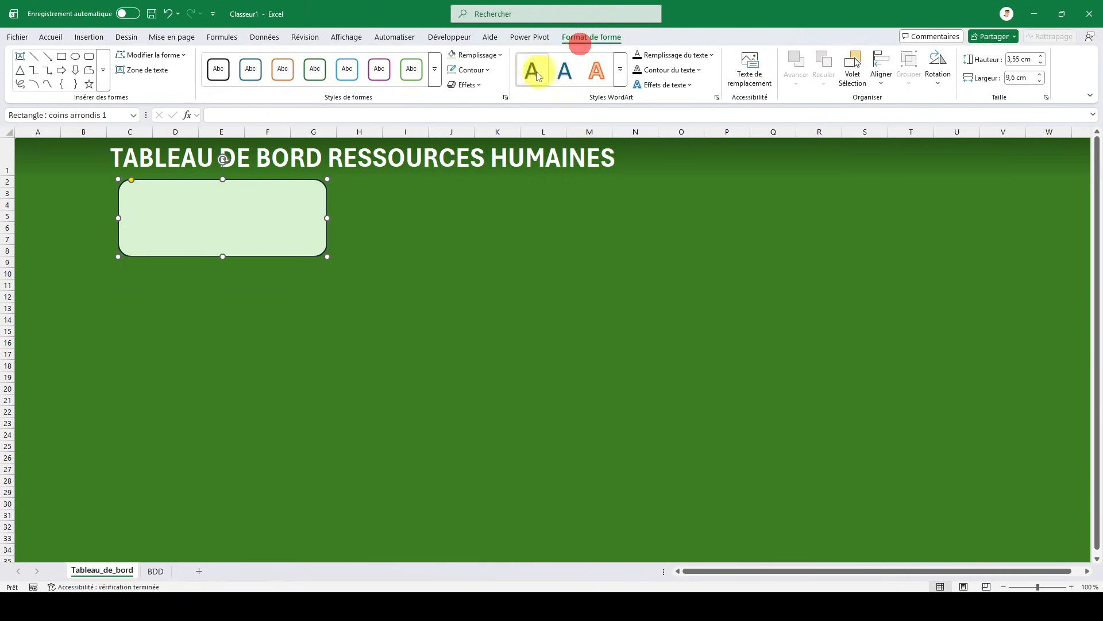
{"action": "left_click", "coordinate": [468, 70]}
{"action": "left_click", "coordinate": [597, 223]}
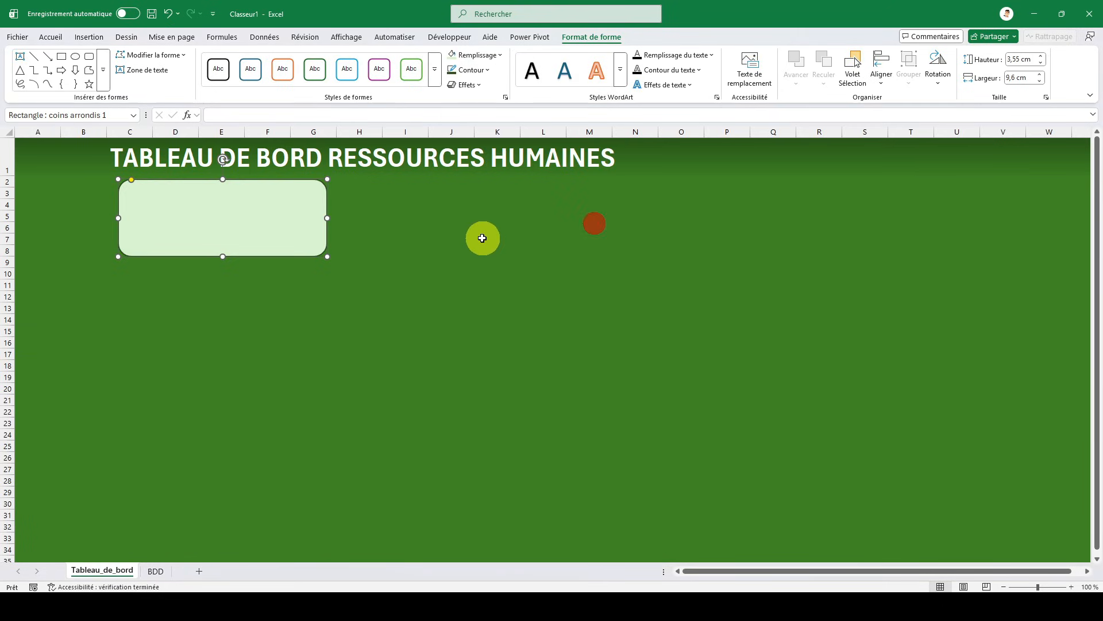
{"action": "left_click", "coordinate": [486, 238]}
- Remove the outline of the rounded rectangle card below the title
{"action": "left_click", "coordinate": [287, 225]}
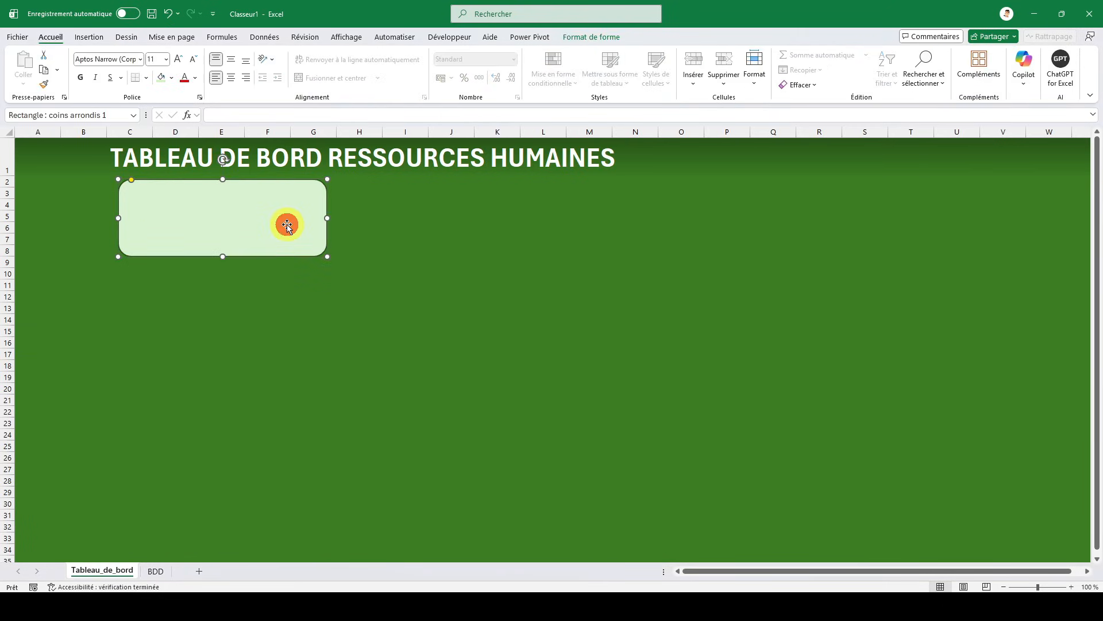
{"action": "left_click", "coordinate": [573, 38]}
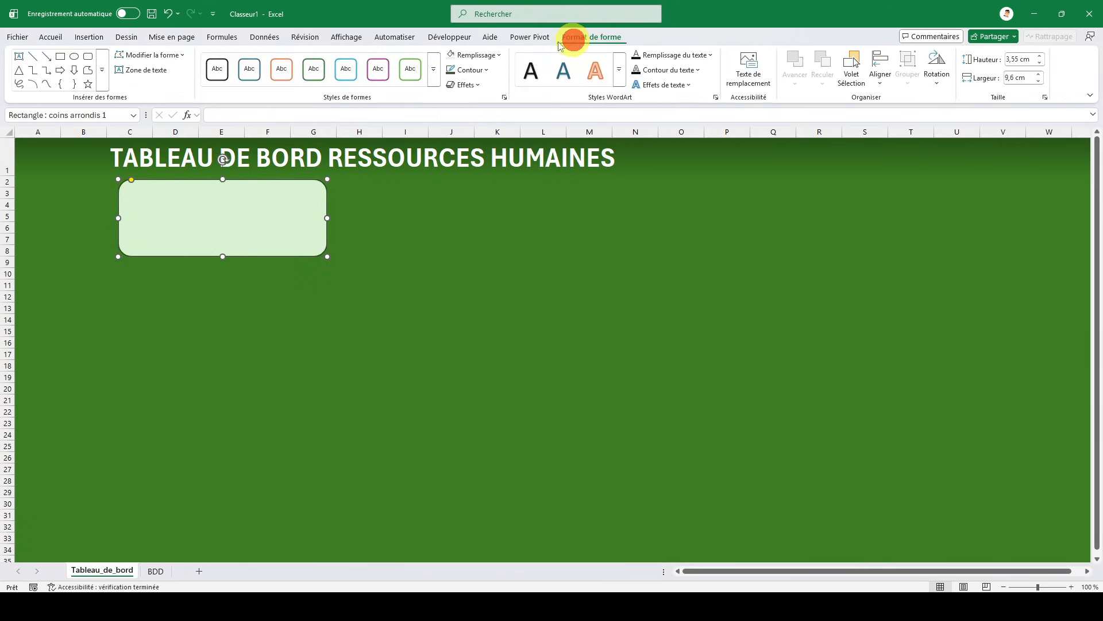
{"action": "left_click", "coordinate": [485, 69]}
{"action": "left_click", "coordinate": [485, 284]}
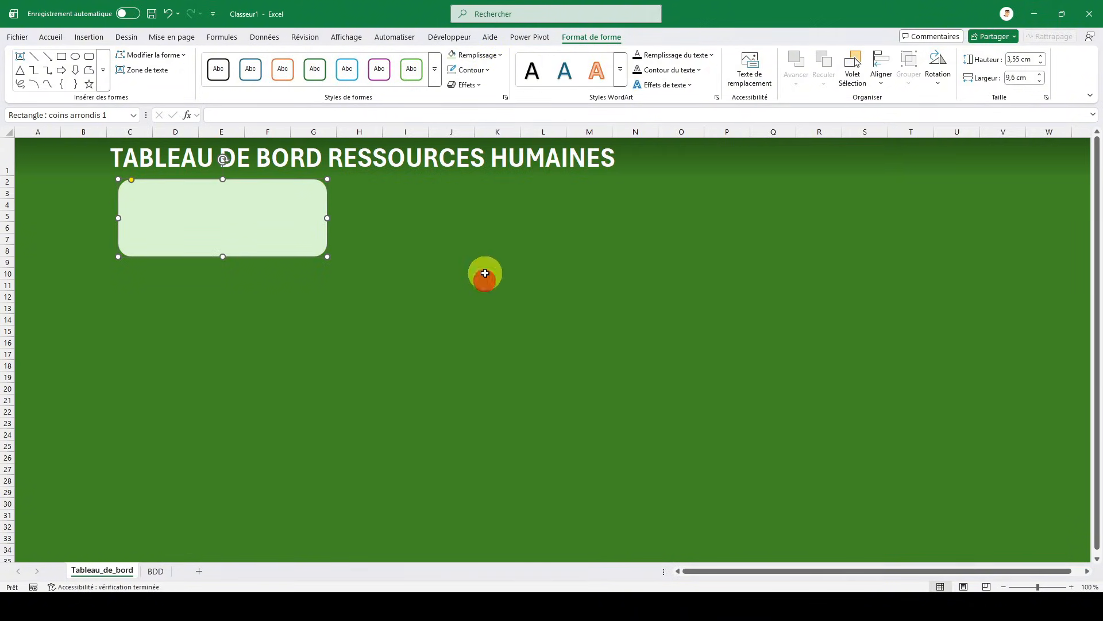
- Add an outer shadow falling to the bottom right of the rounded rectangle card
{"action": "left_click", "coordinate": [481, 85]}
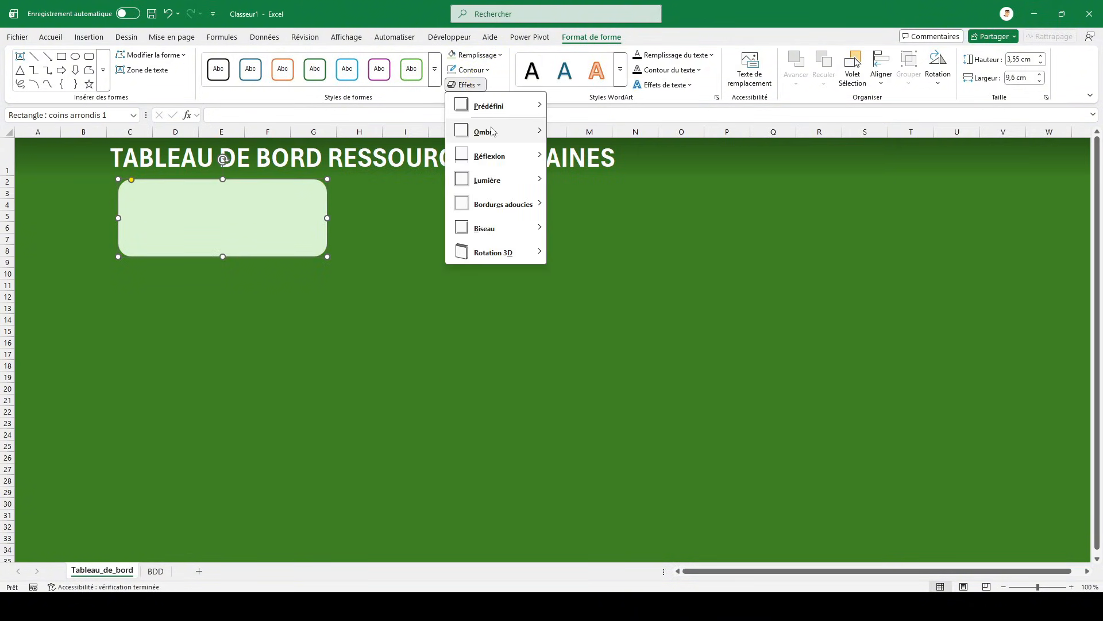
{"action": "mouse_move", "coordinate": [503, 127]}
{"action": "left_click", "coordinate": [565, 204]}
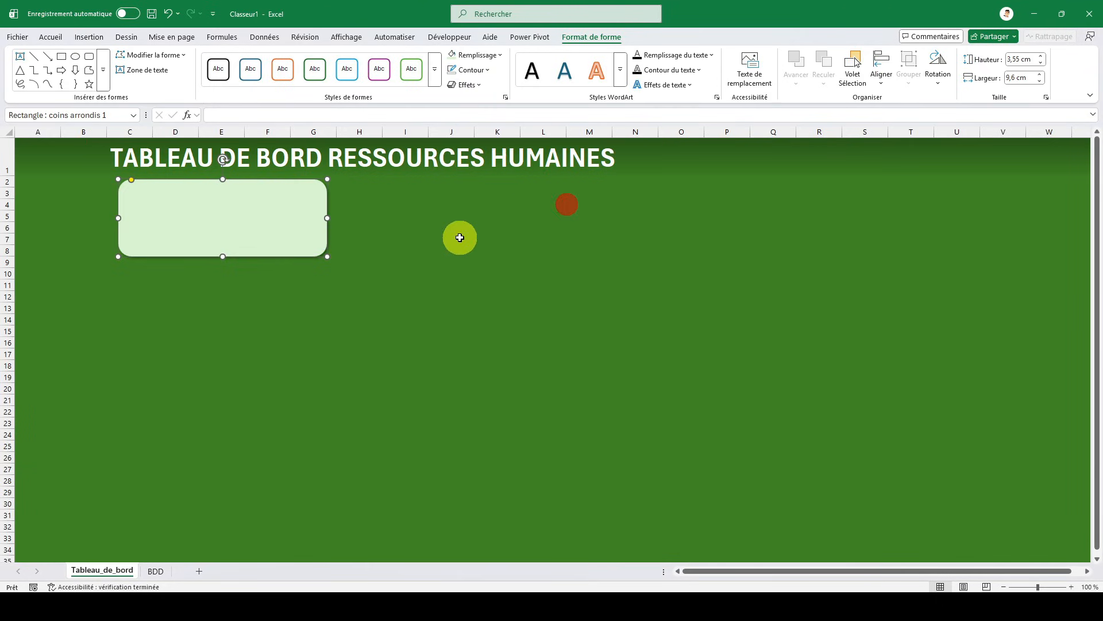
{"action": "left_click", "coordinate": [457, 237]}
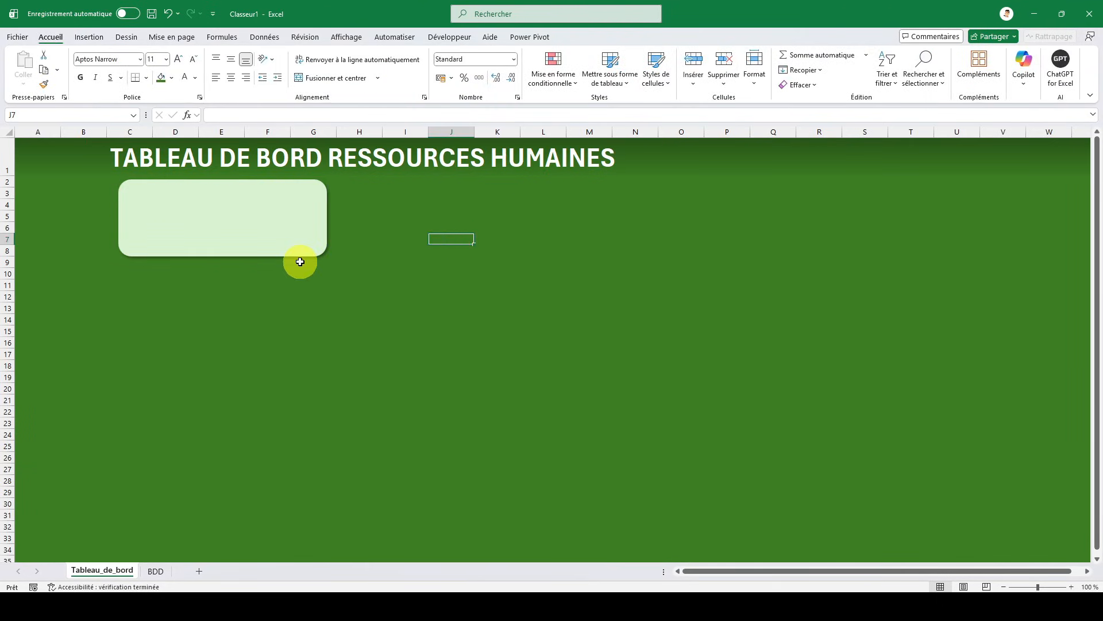
- Duplicate the card, place the copy just right of the original and shrink it to about columns H to J and rows 2 to 6
{"action": "left_click", "coordinate": [241, 251]}
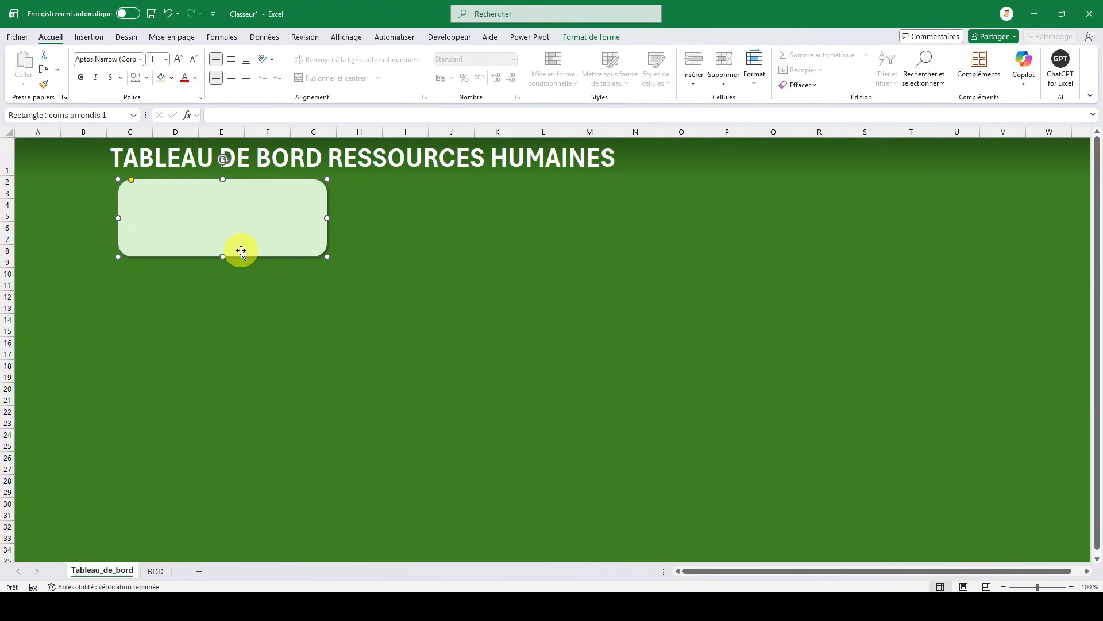
{"action": "key", "text": "ctrl+d"}
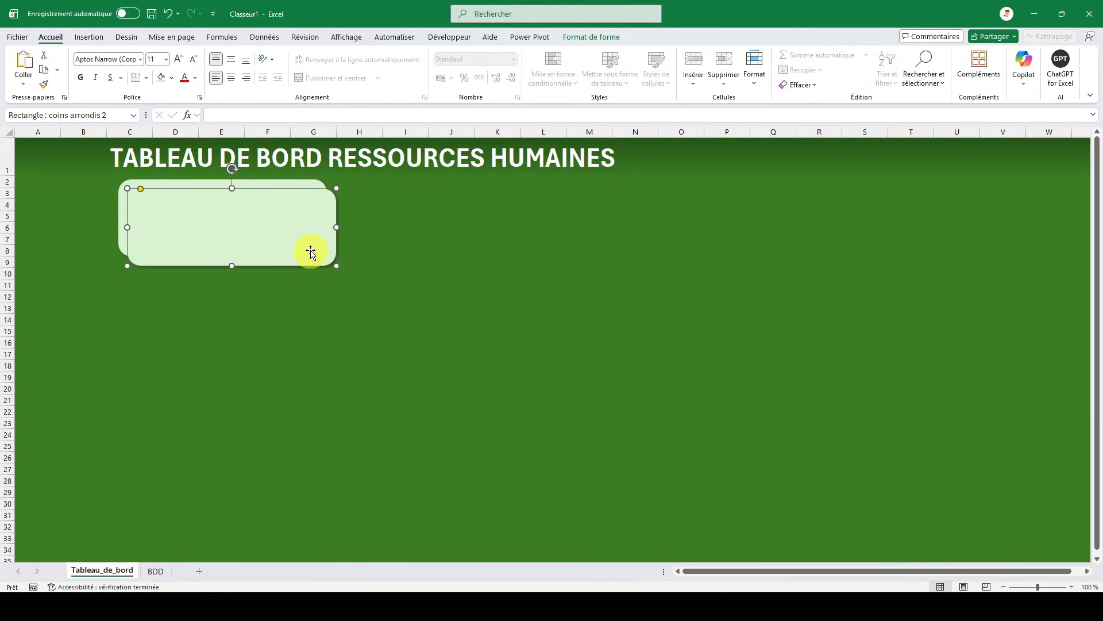
{"action": "left_click_drag", "start_coordinate": [295, 230], "coordinate": [501, 223]}
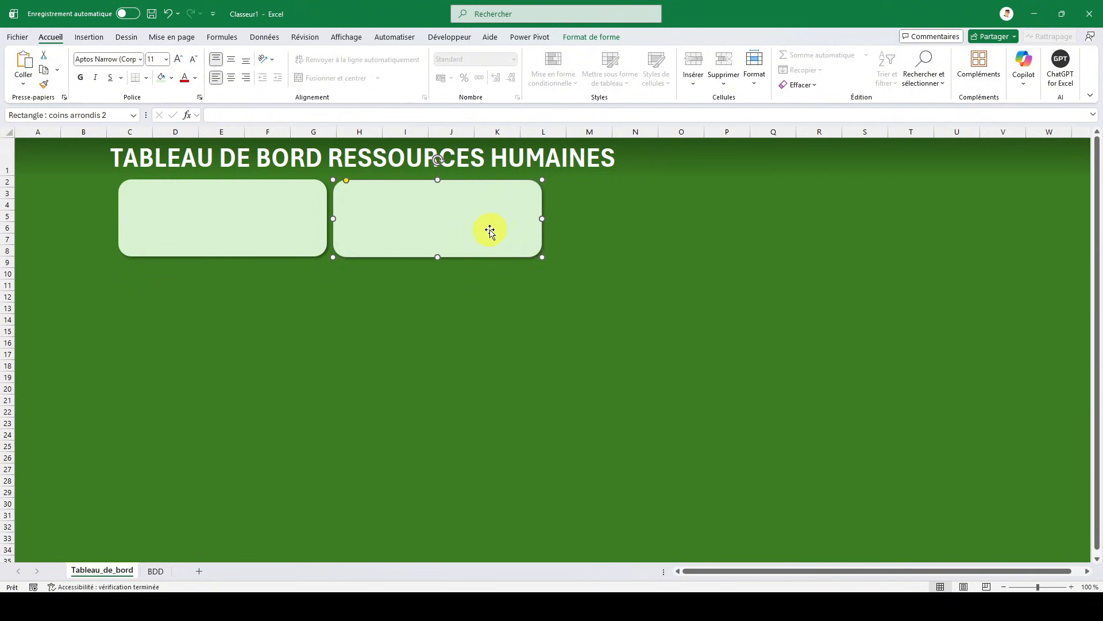
{"action": "left_click_drag", "start_coordinate": [542, 218], "coordinate": [483, 210]}
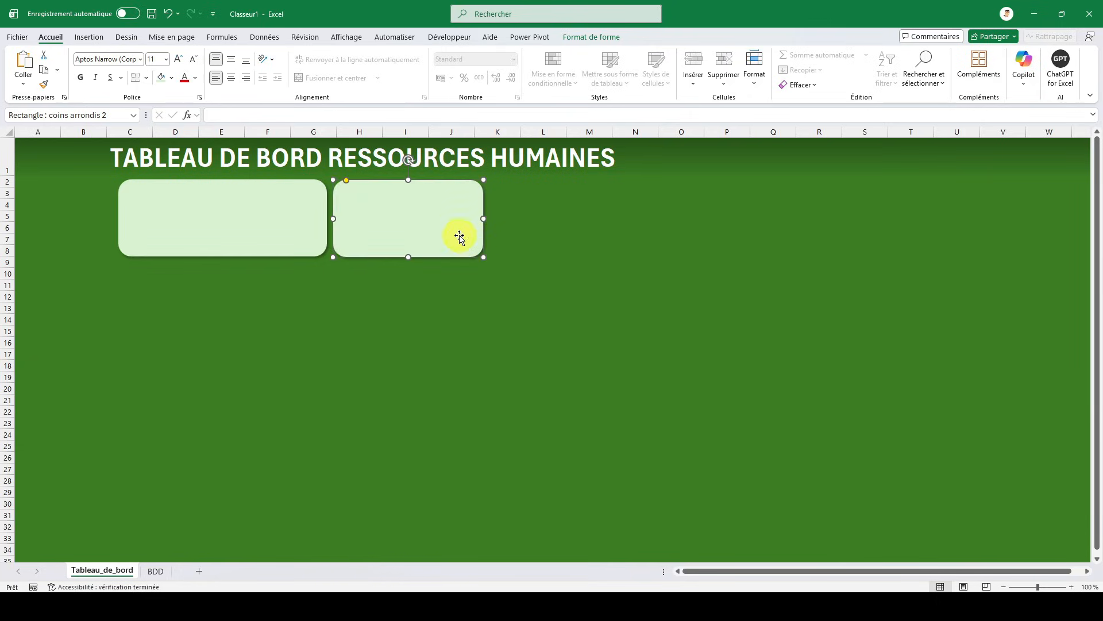
{"action": "left_click_drag", "start_coordinate": [409, 257], "coordinate": [409, 233]}
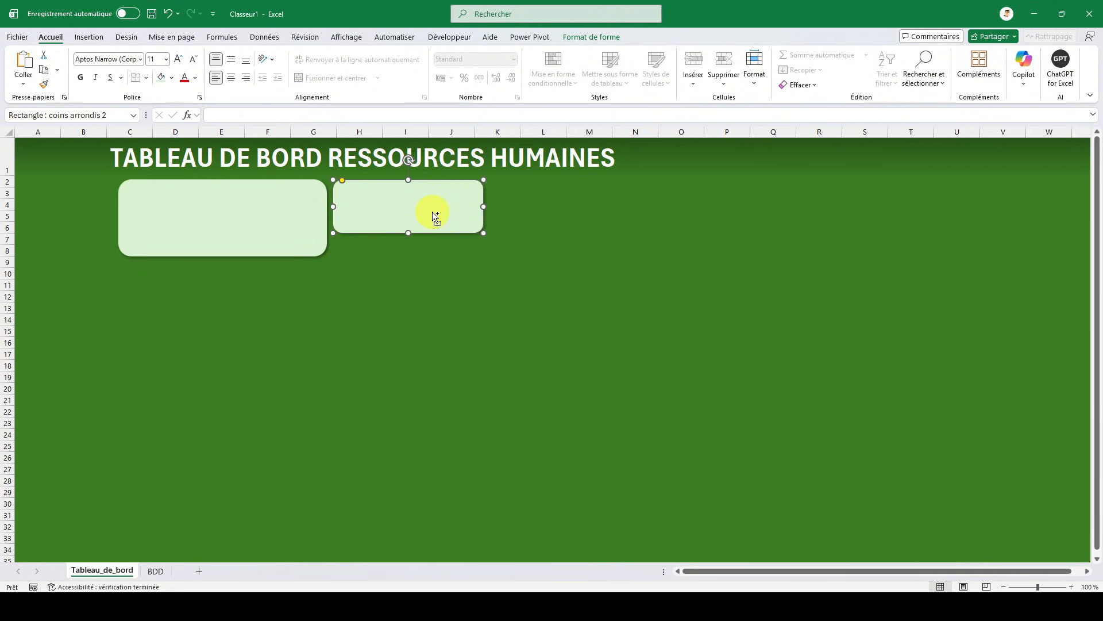
- Duplicate the small card and place the copy to its right, with the top edges aligned
{"action": "key", "text": "ctrl+d"}
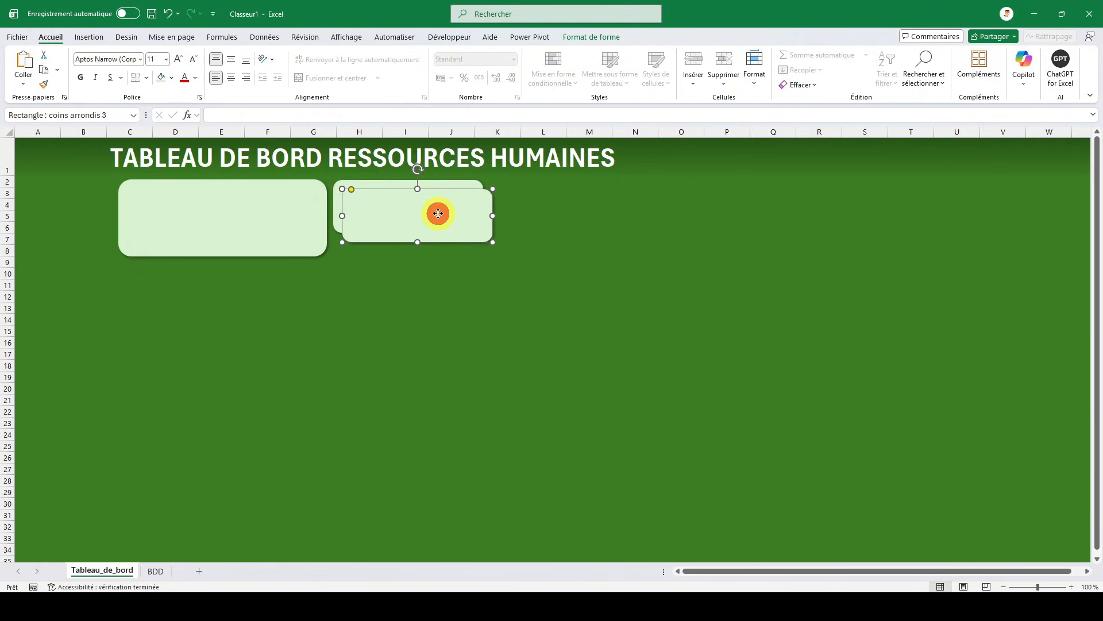
{"action": "left_click_drag", "start_coordinate": [438, 213], "coordinate": [578, 203]}
{"action": "left_click_drag", "start_coordinate": [587, 205], "coordinate": [584, 210]}
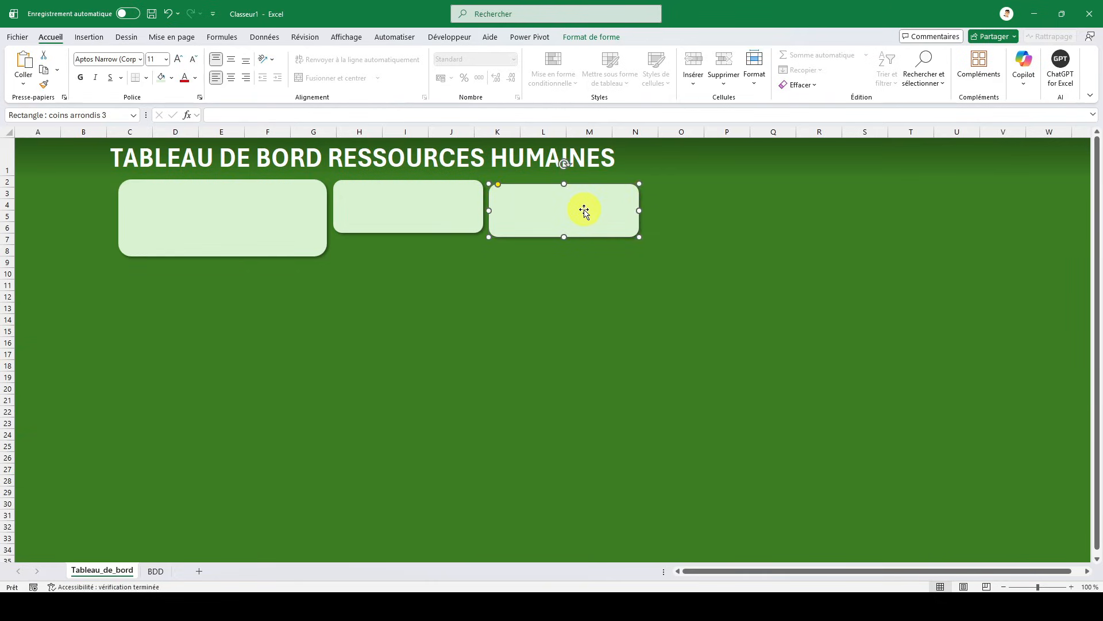
{"action": "key", "text": "Up"}
{"action": "key", "text": "Up"}
{"action": "key", "text": "Up"}
{"action": "key", "text": "Up"}
{"action": "key", "text": "Up"}
{"action": "key", "text": "Up"}
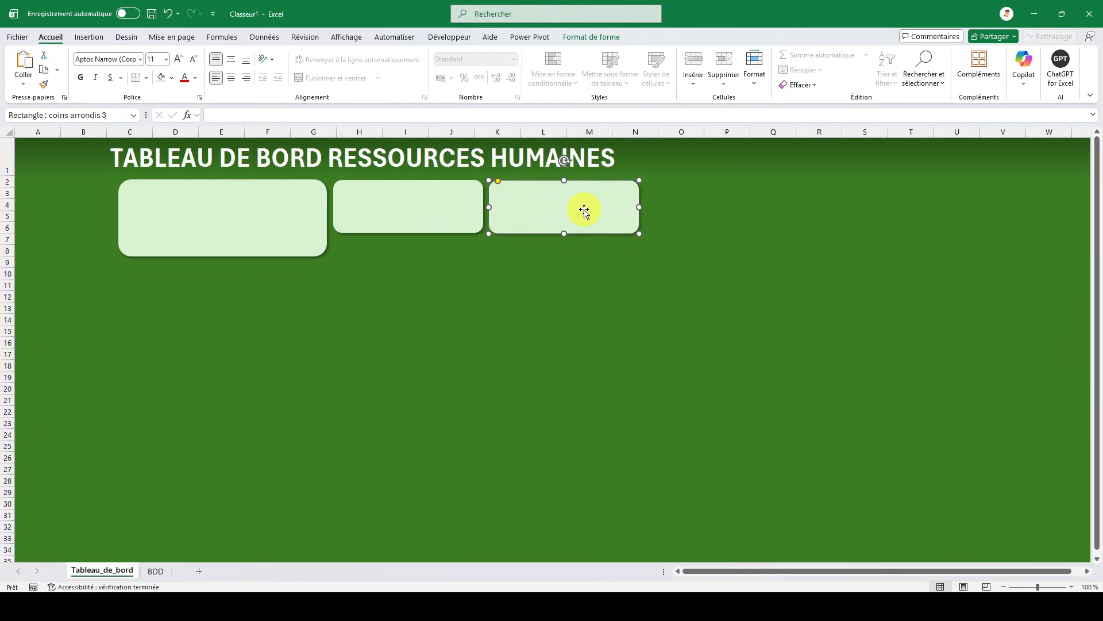
{"action": "left_click", "coordinate": [549, 262]}
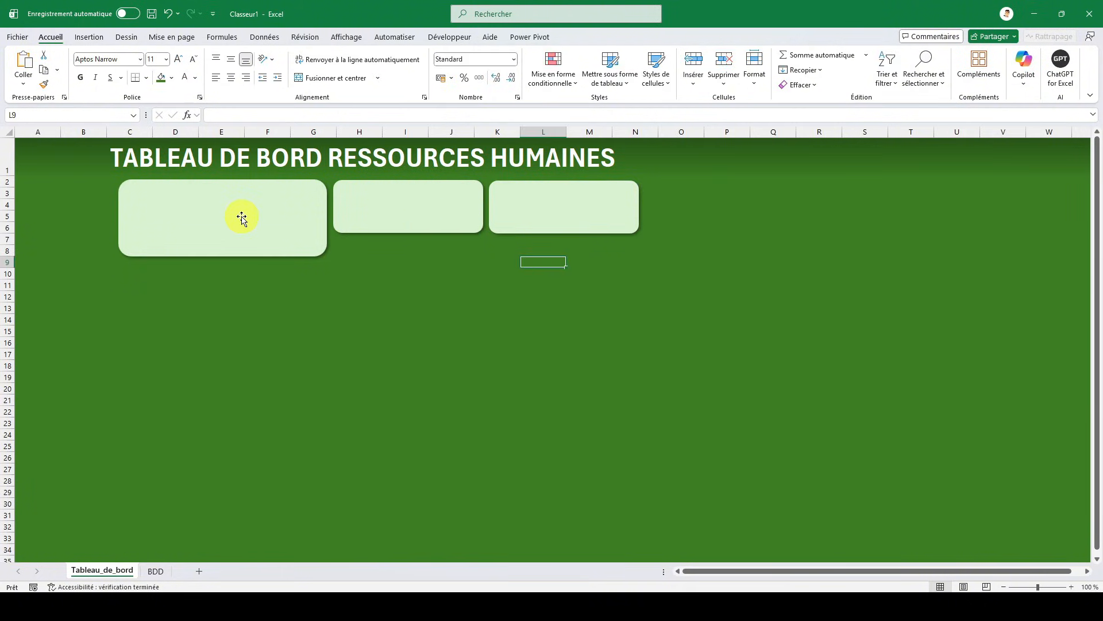
- Enter the label Télétravail in the first small card, next to the large one
{"action": "left_click", "coordinate": [223, 214]}
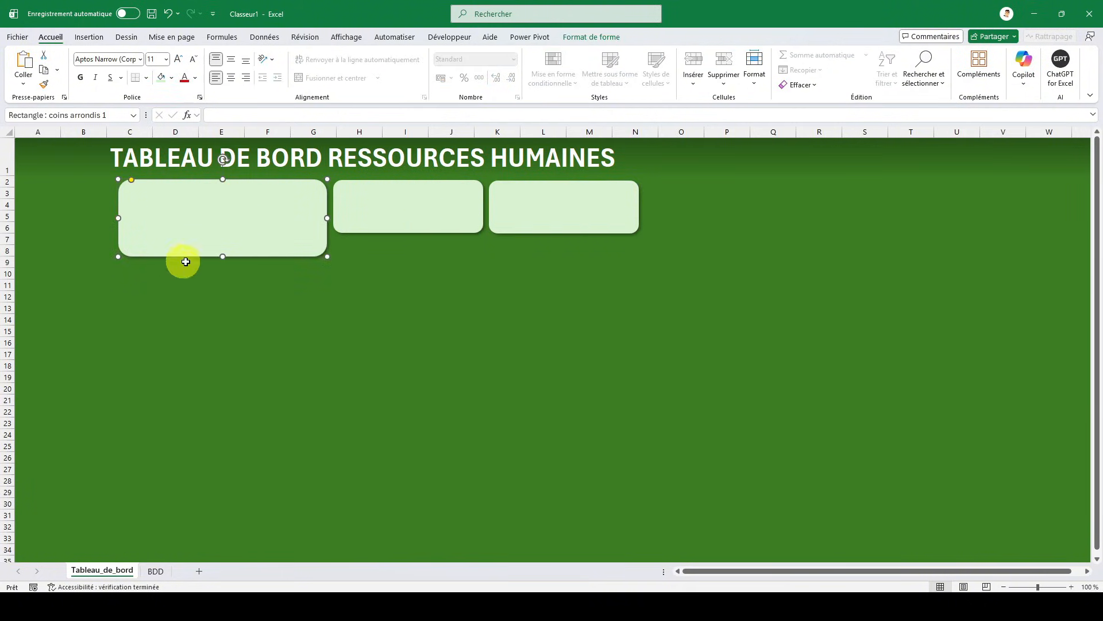
{"action": "left_click", "coordinate": [427, 195]}
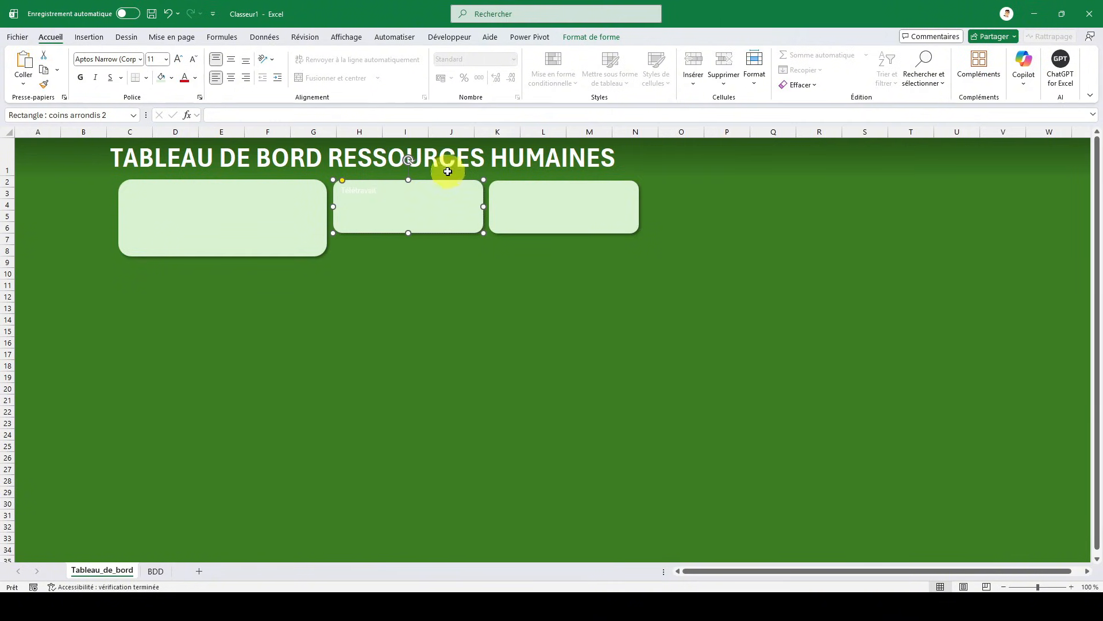
{"action": "left_click", "coordinate": [478, 270]}
- Format the Télétravail label as horizontally centred, dark green, bold and 18 pt
{"action": "left_click", "coordinate": [424, 213]}
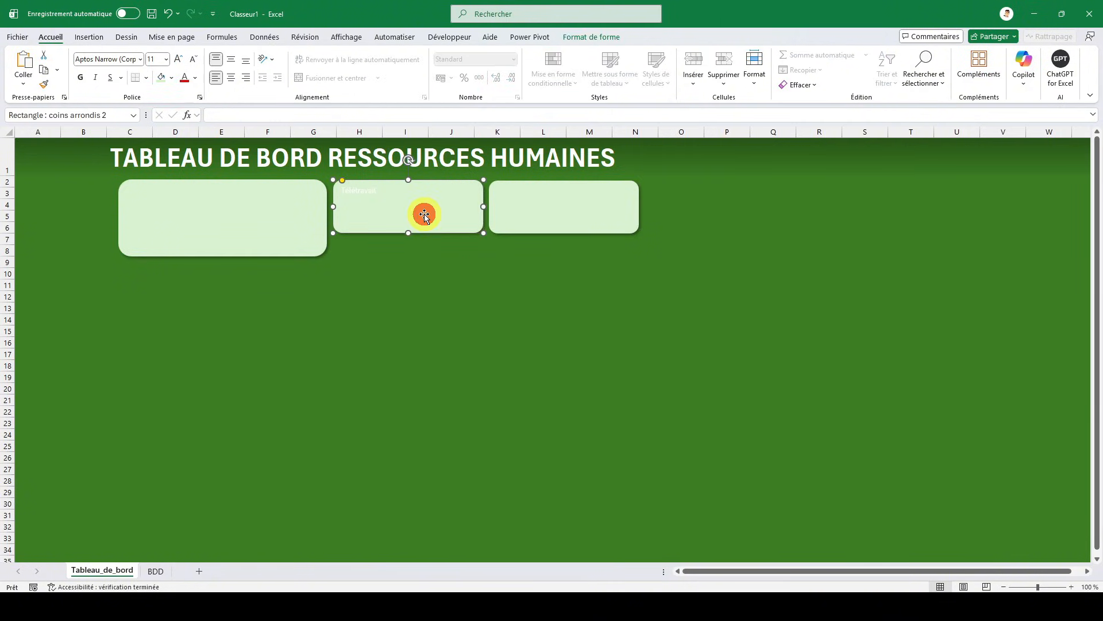
{"action": "left_click", "coordinate": [230, 77]}
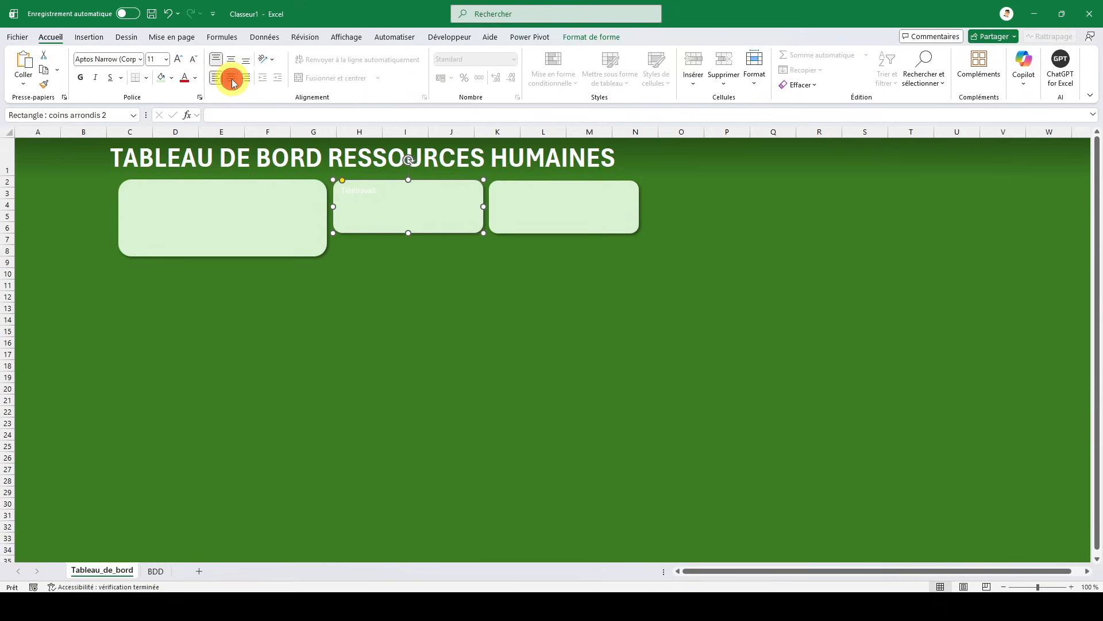
{"action": "left_click", "coordinate": [195, 78]}
{"action": "left_click", "coordinate": [330, 230]}
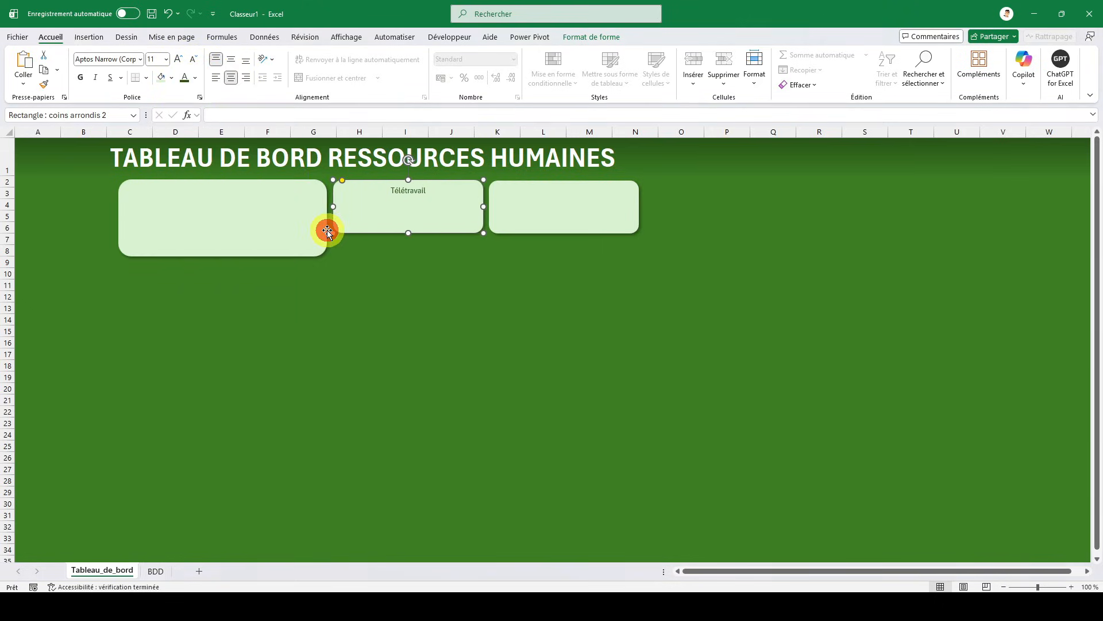
{"action": "left_click", "coordinate": [81, 78]}
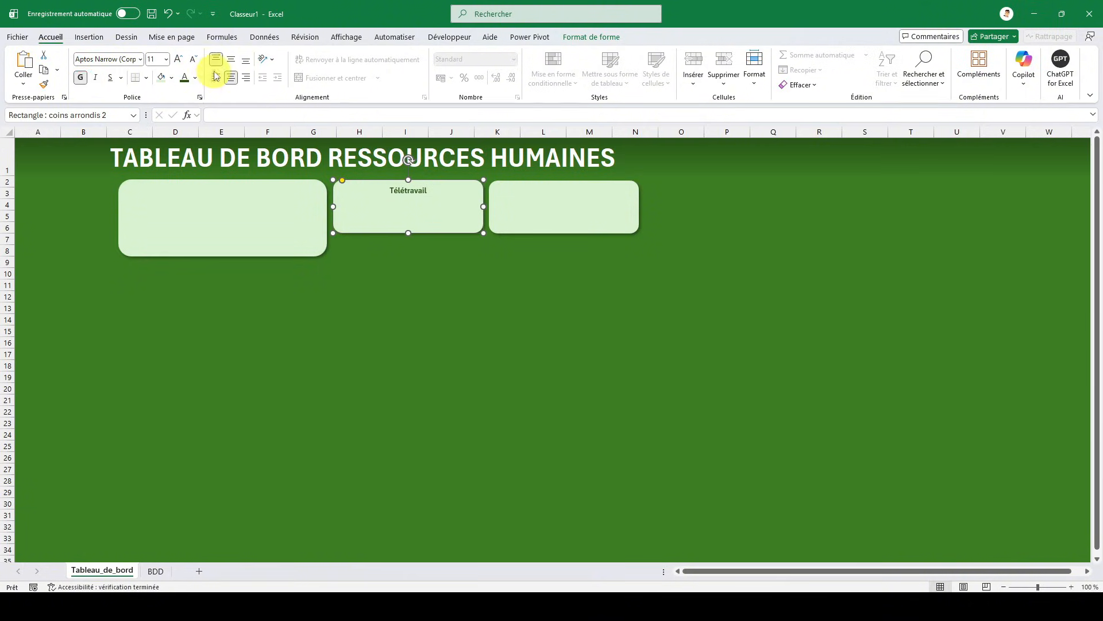
{"action": "left_click", "coordinate": [178, 60]}
{"action": "left_click", "coordinate": [179, 59]}
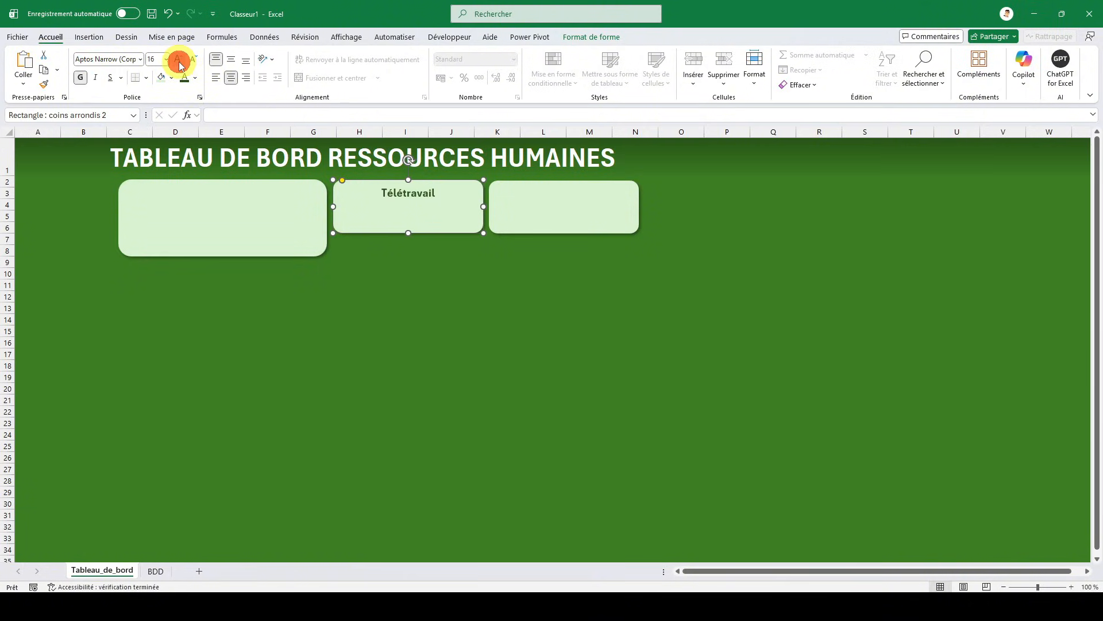
{"action": "left_click", "coordinate": [179, 60]}
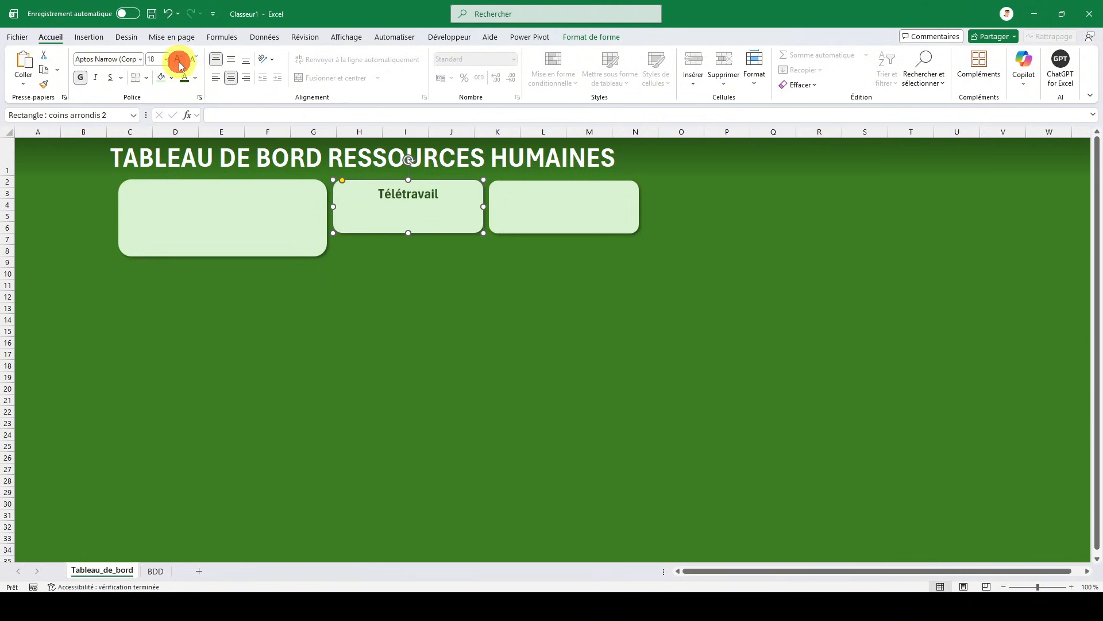
- Label the second small card Quotité and format the text as dark green, bold, 16 pt and horizontally centred
{"action": "left_click", "coordinate": [569, 199]}
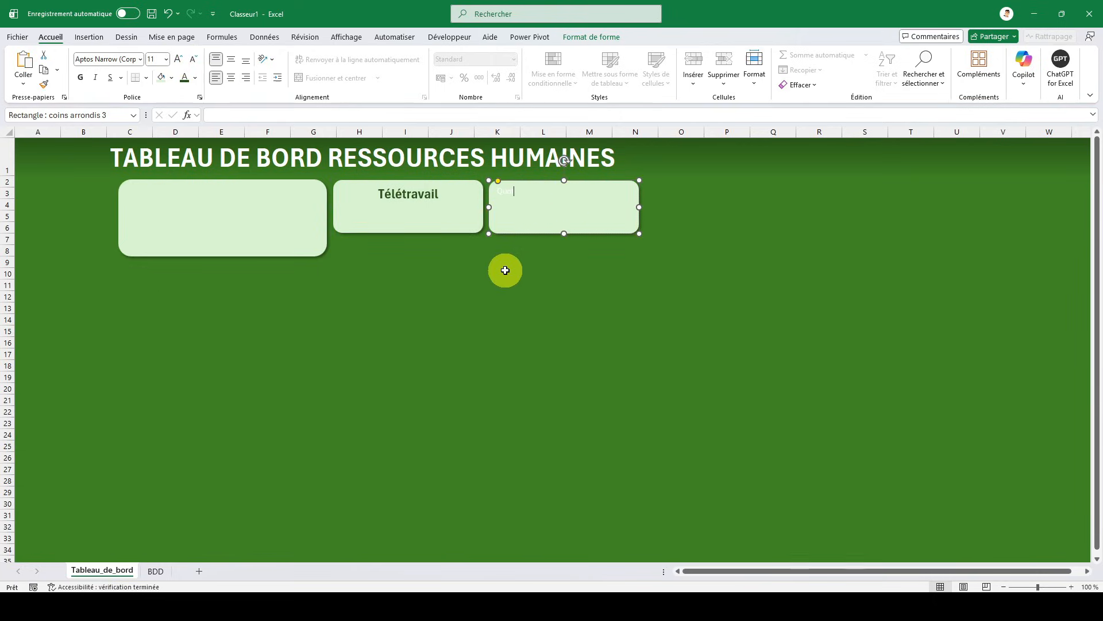
{"action": "left_click", "coordinate": [549, 263]}
{"action": "left_click", "coordinate": [582, 208]}
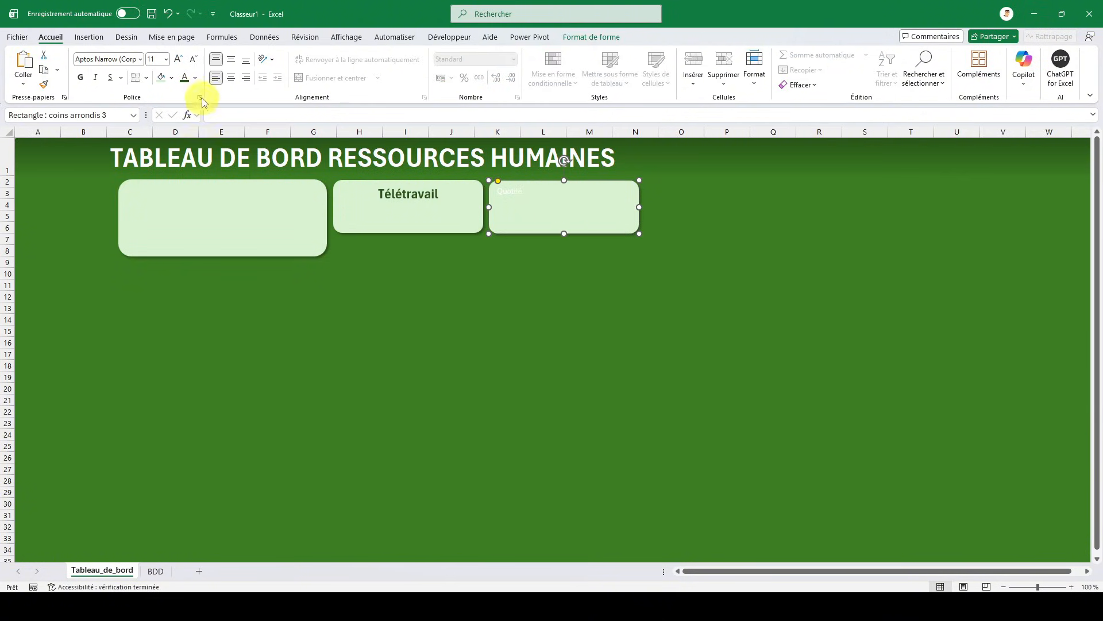
{"action": "left_click", "coordinate": [184, 79]}
{"action": "left_click", "coordinate": [81, 77]}
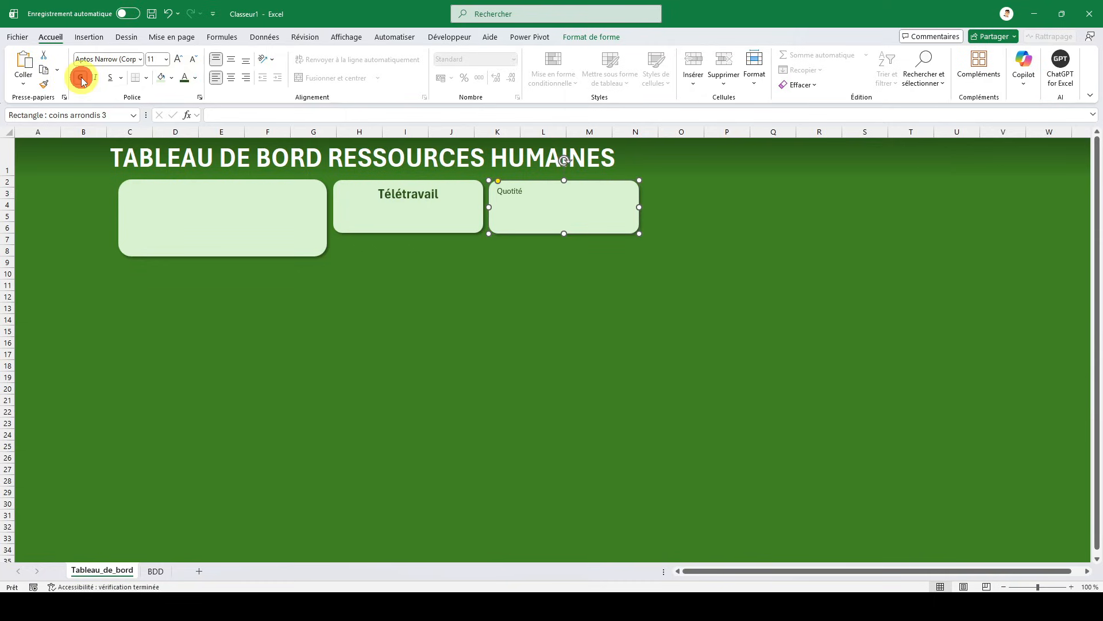
{"action": "left_click", "coordinate": [179, 57]}
{"action": "left_click", "coordinate": [178, 57]}
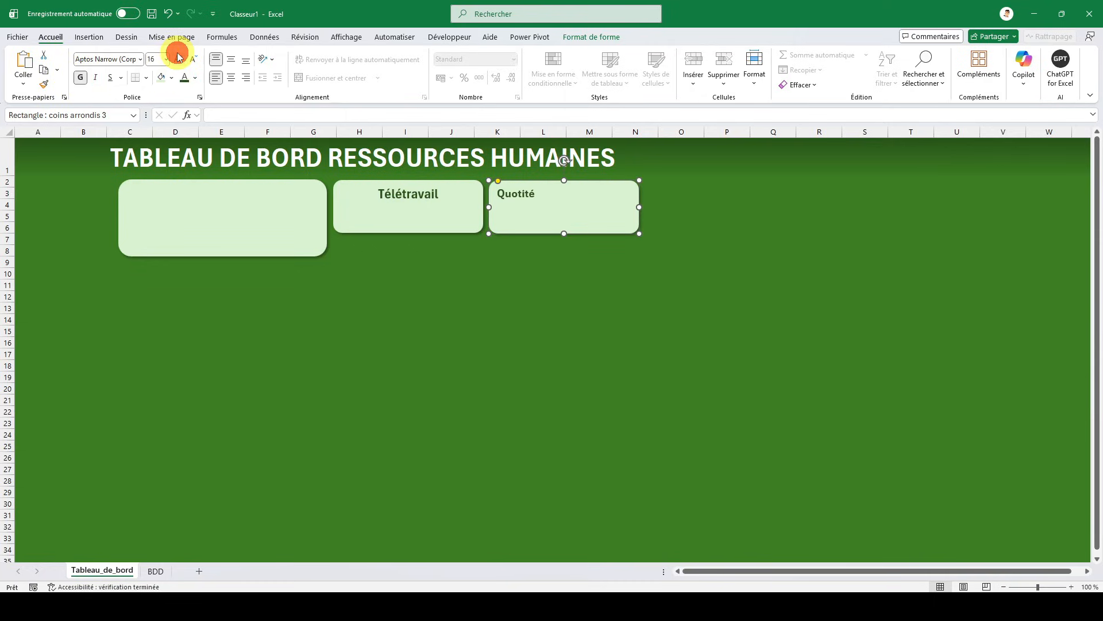
{"action": "left_click", "coordinate": [231, 78]}
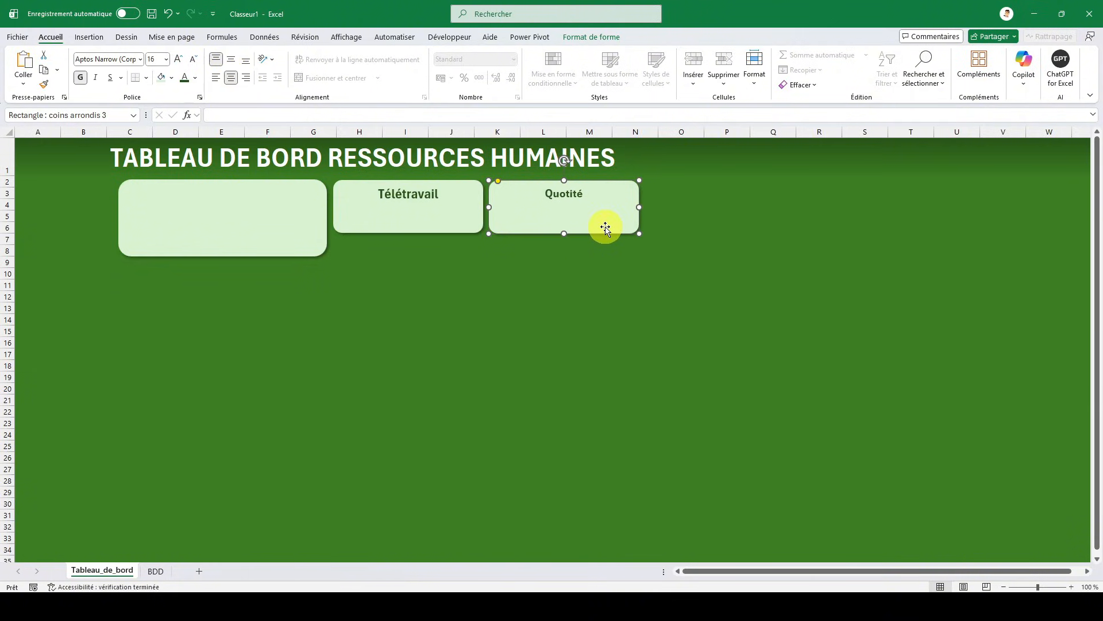
- Copy the large blank card, place the copy right of the Quotité card and widen it to about the end of column S
{"action": "left_click", "coordinate": [217, 228]}
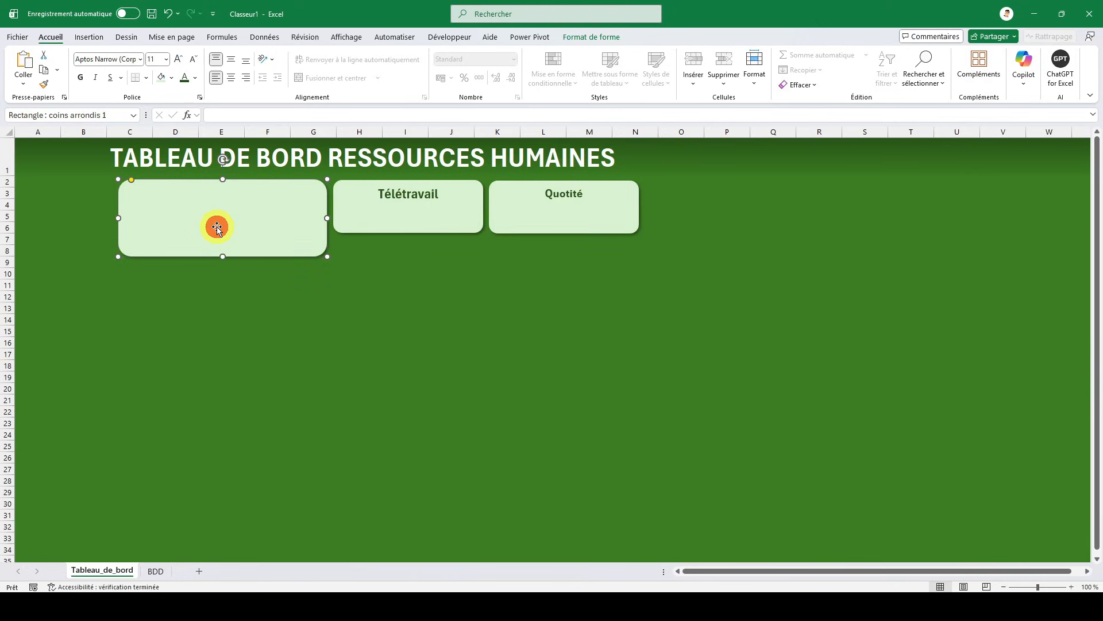
{"action": "left_click", "coordinate": [647, 263]}
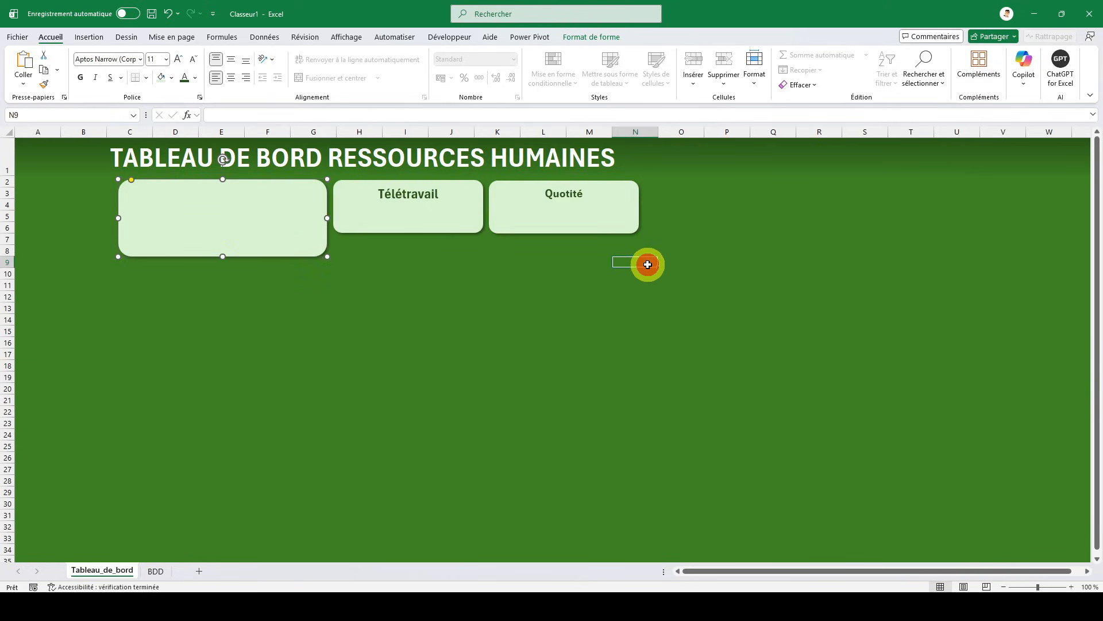
{"action": "key", "text": "ctrl+v"}
{"action": "left_click_drag", "start_coordinate": [682, 301], "coordinate": [714, 224]}
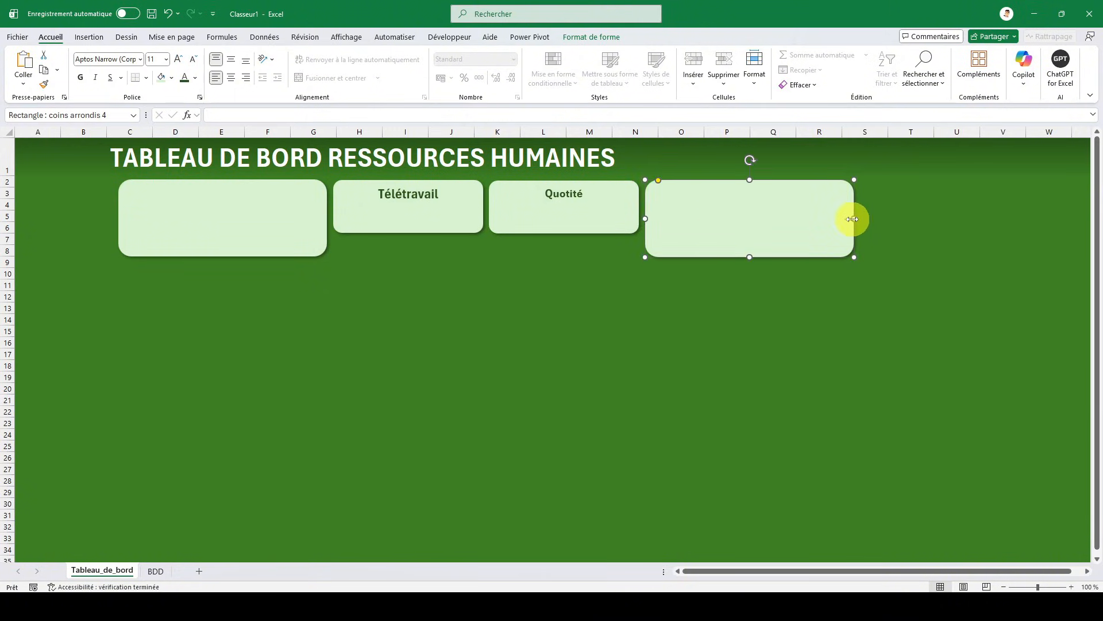
{"action": "left_click_drag", "start_coordinate": [853, 219], "coordinate": [898, 217]}
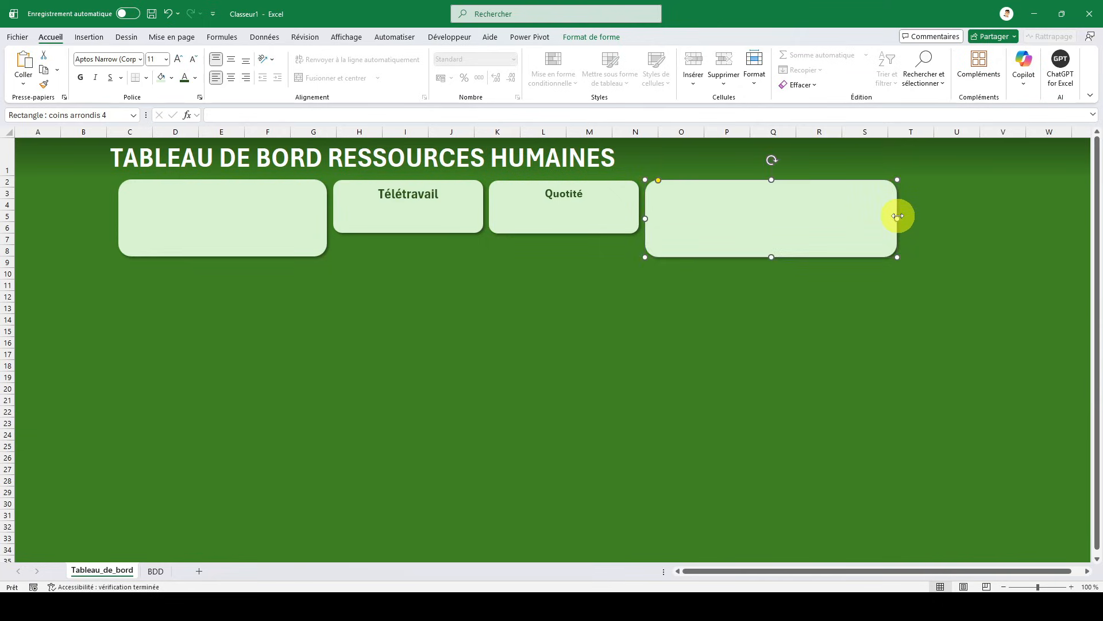
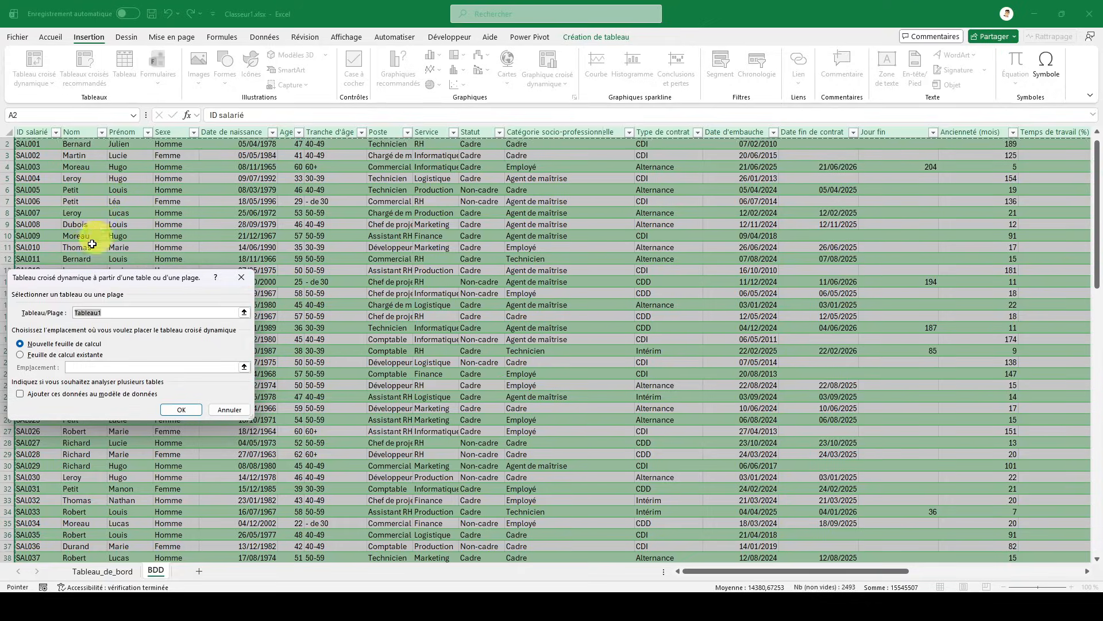
- Create a pivot table from Tableau1 on a new worksheet and rename that sheet TCD
{"action": "left_click", "coordinate": [192, 409]}
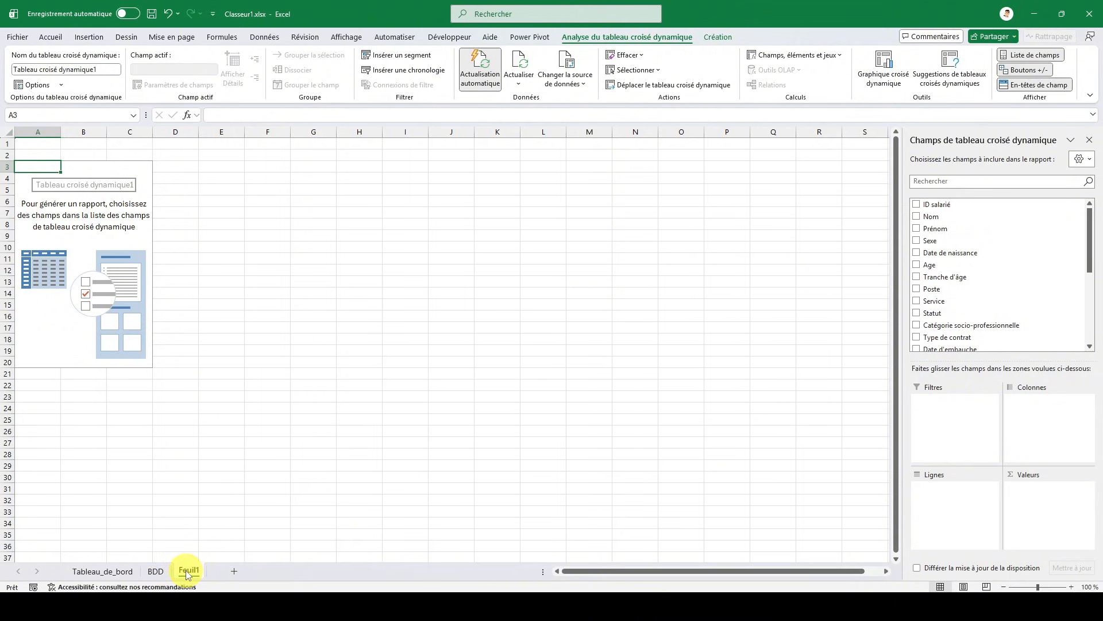
{"action": "double_click", "coordinate": [189, 572]}
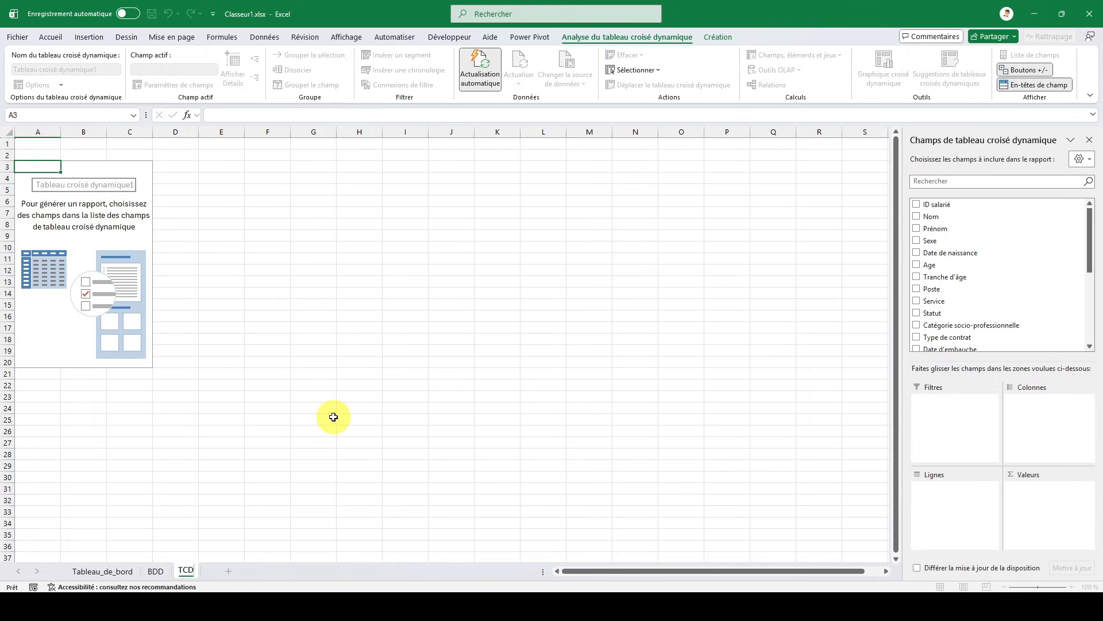
{"action": "key", "text": "Return"}
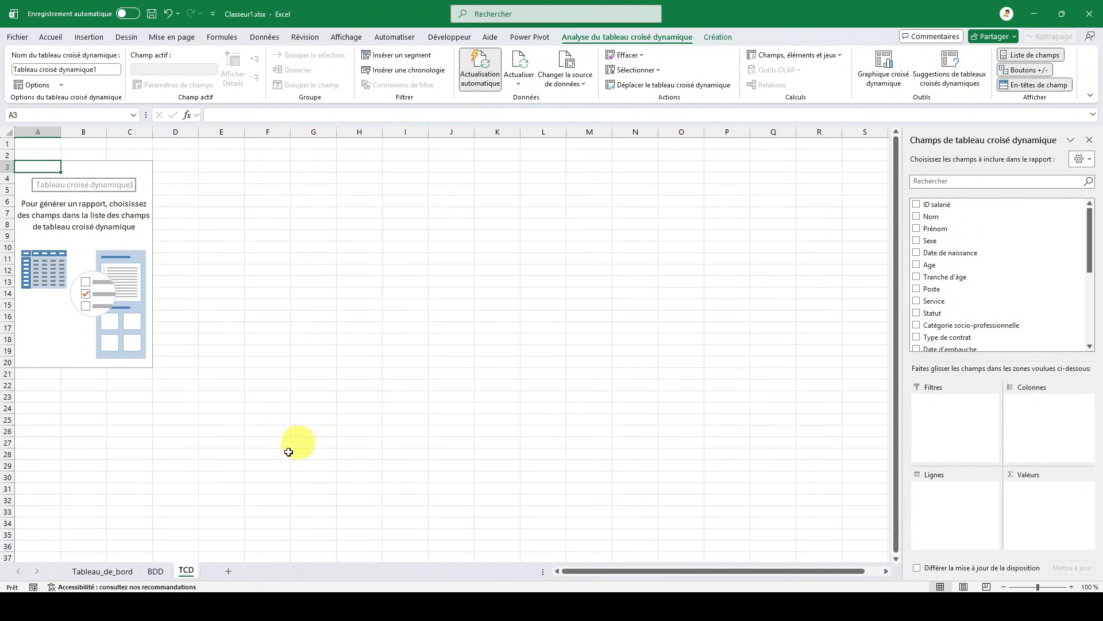
- Check the BDD sheet's pay column and add Rémunération brute annuelle (€) to the TCD pivot table's values
{"action": "left_click", "coordinate": [156, 572]}
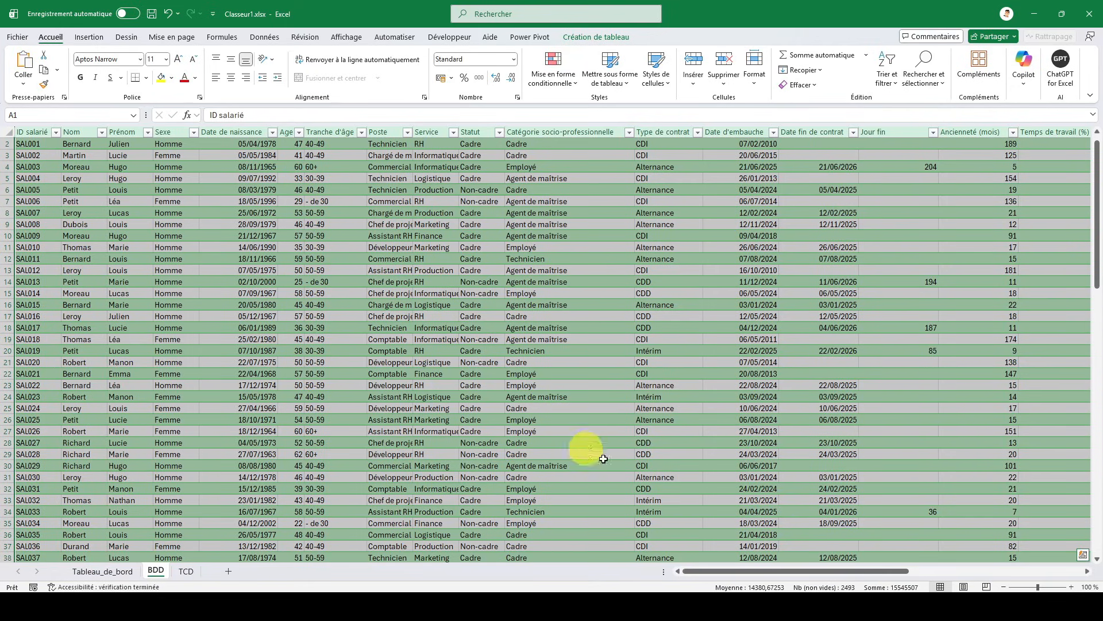
{"action": "left_click_drag", "start_coordinate": [734, 567], "coordinate": [876, 559]}
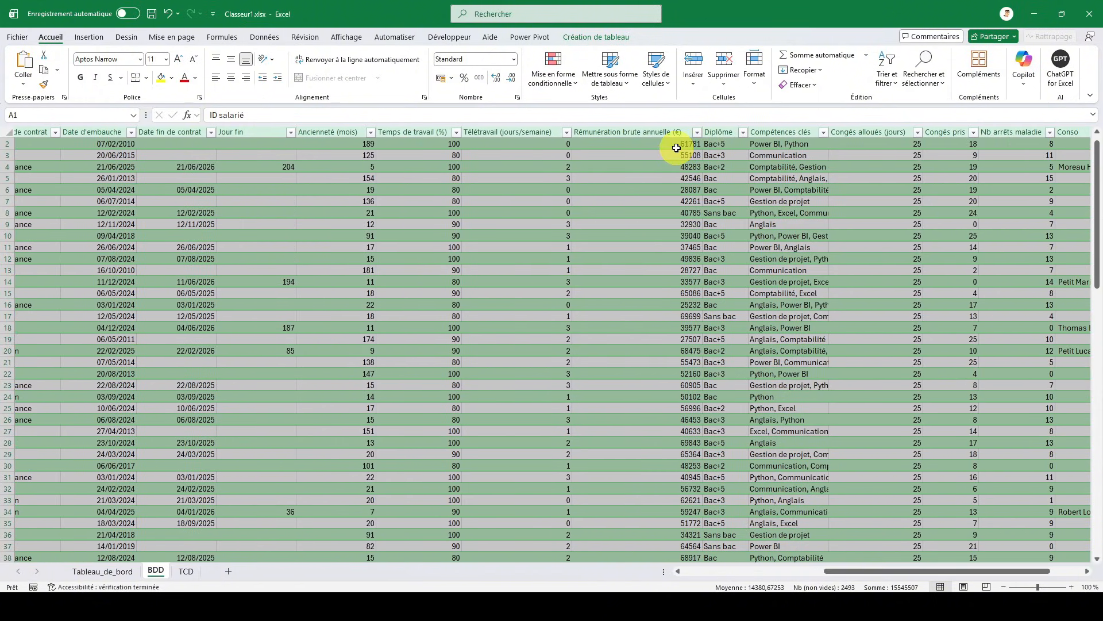
{"action": "left_click", "coordinate": [184, 570]}
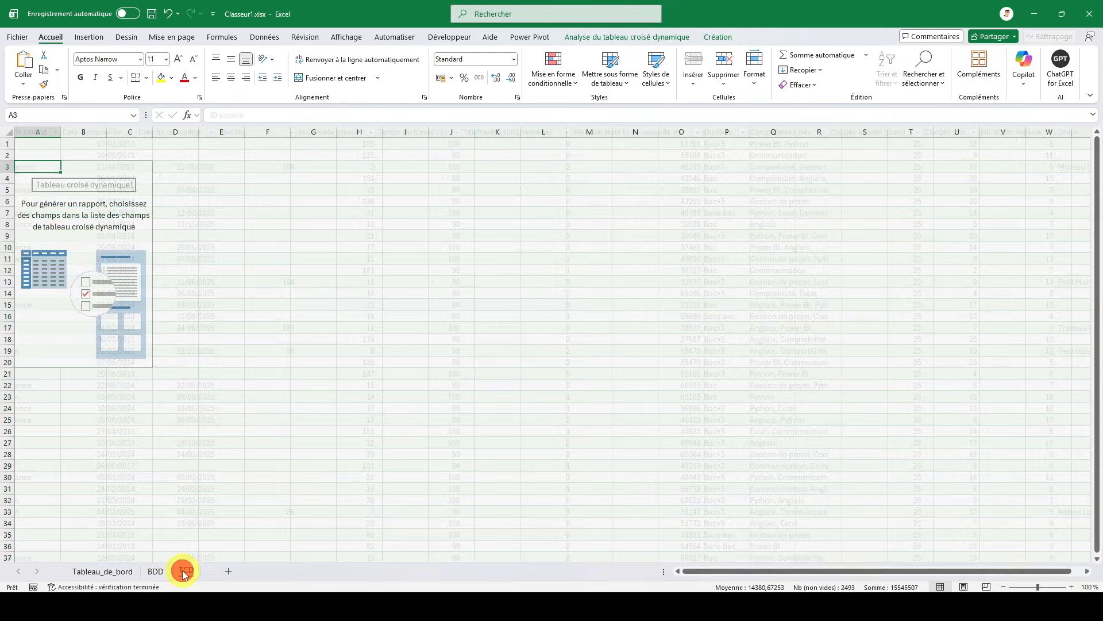
{"action": "scroll", "coordinate": [992, 264], "scroll_direction": "down", "scroll_amount": 5}
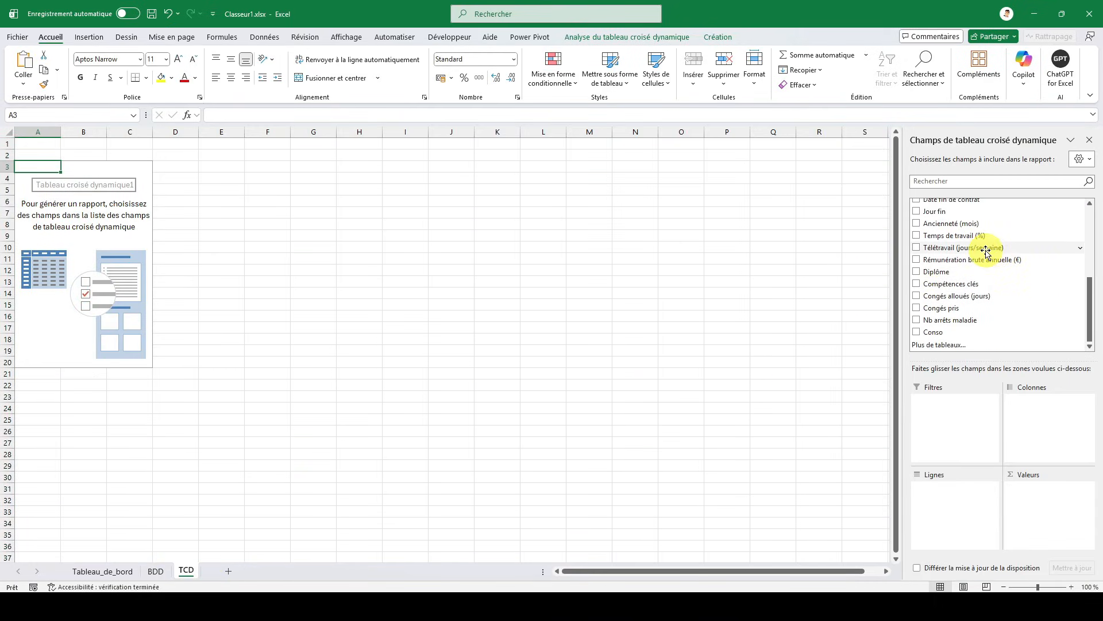
{"action": "left_click", "coordinate": [917, 260]}
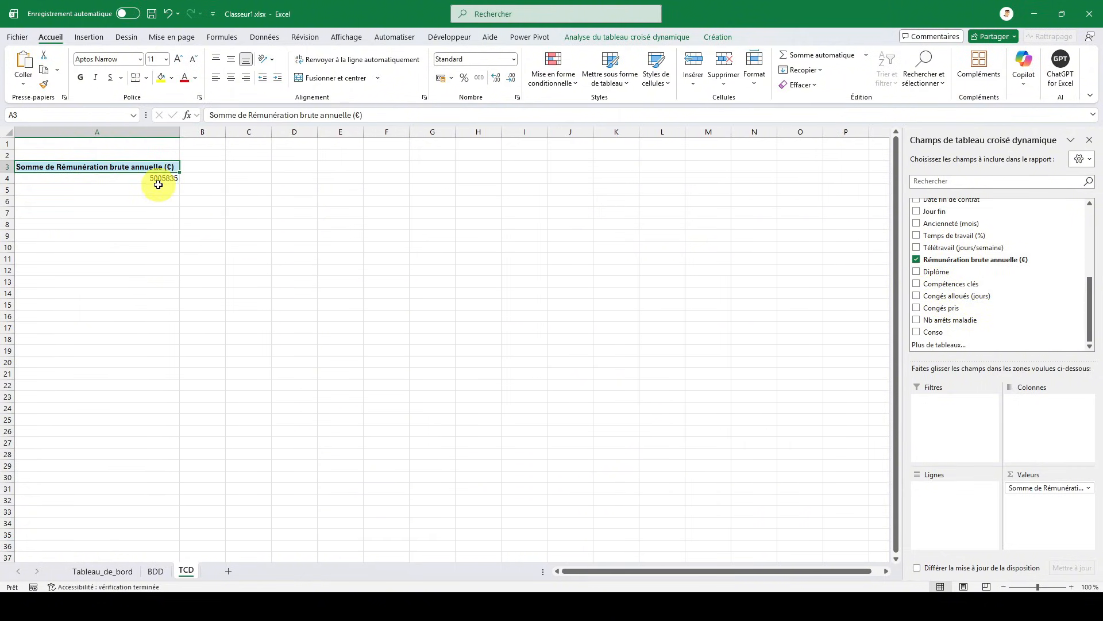
{"action": "mouse_move", "coordinate": [145, 180]}
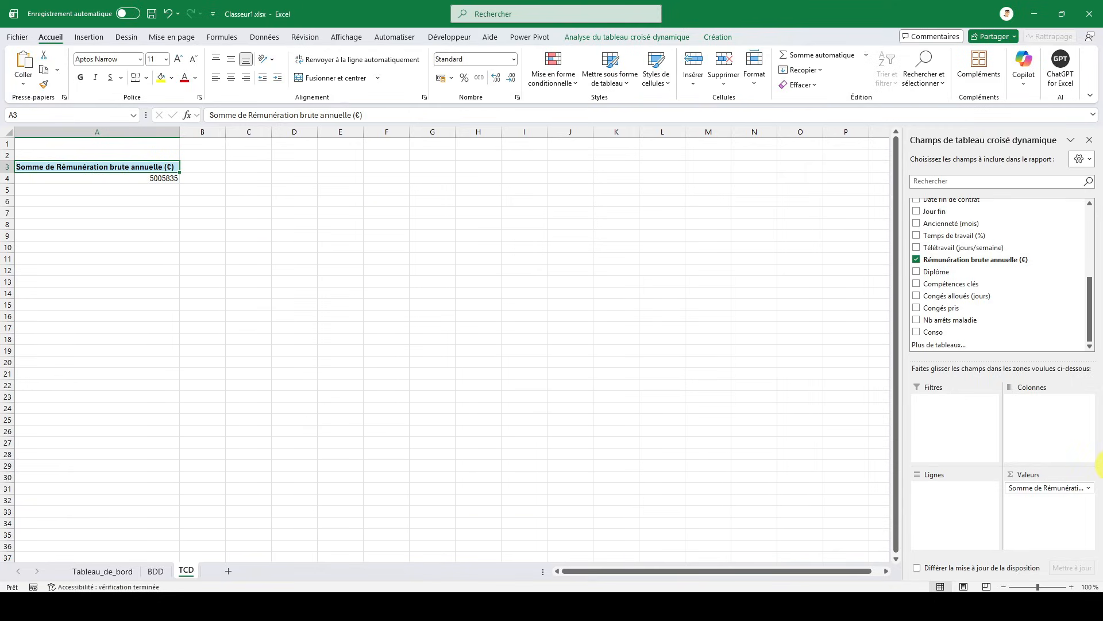
- Set the number format of the summed Rémunération brute annuelle (€) value field to Monétaire
{"action": "left_click", "coordinate": [1026, 487]}
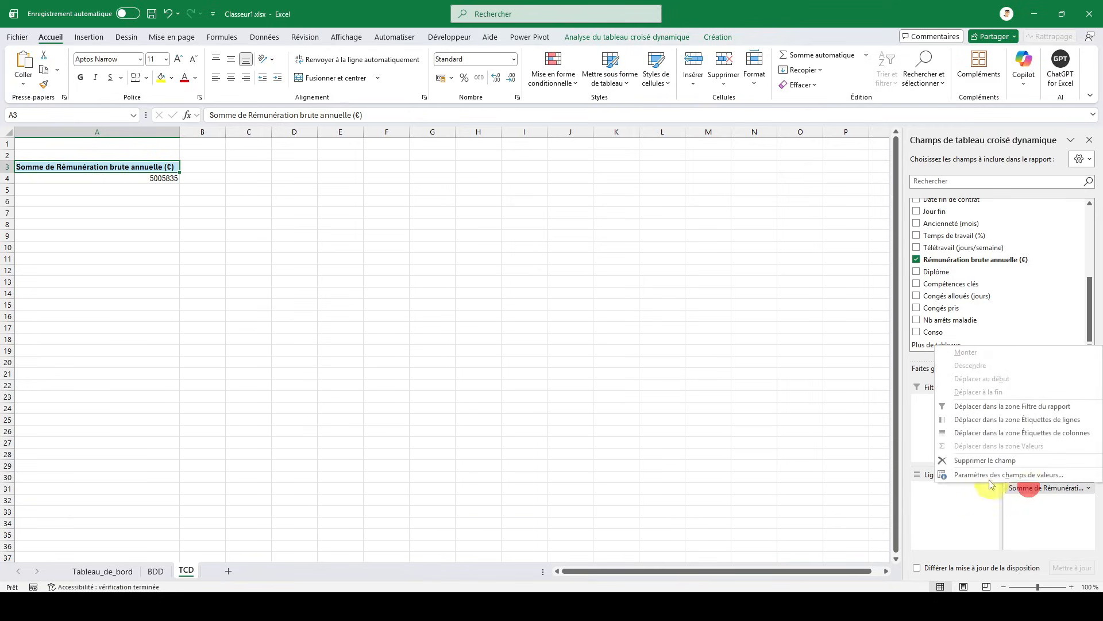
{"action": "left_click", "coordinate": [986, 479]}
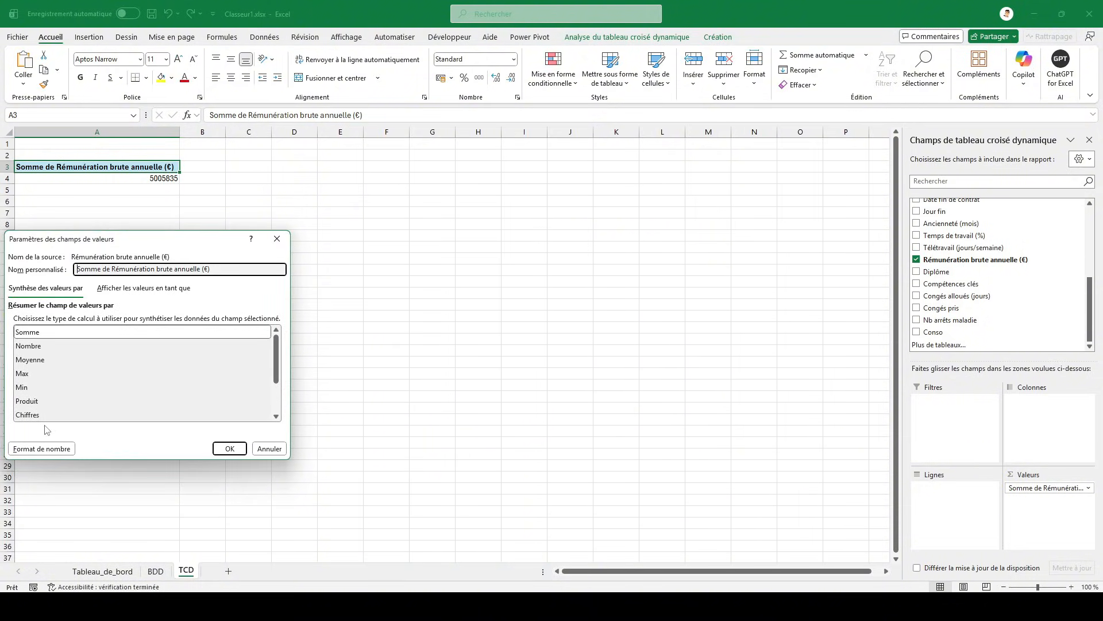
{"action": "left_click_drag", "start_coordinate": [136, 246], "coordinate": [500, 172]}
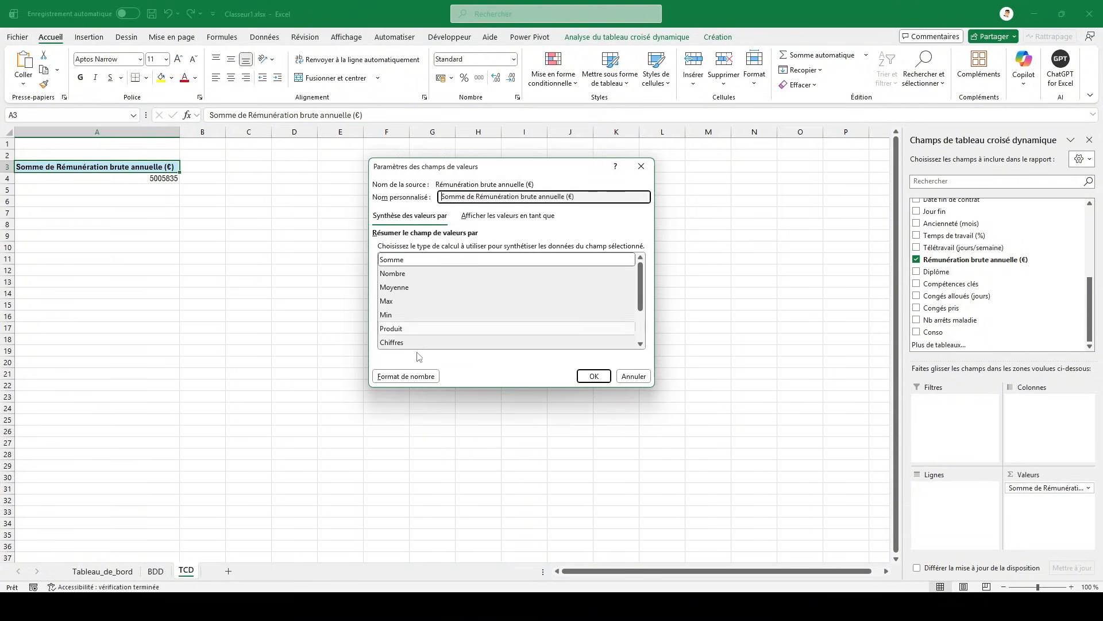
{"action": "left_click", "coordinate": [410, 375]}
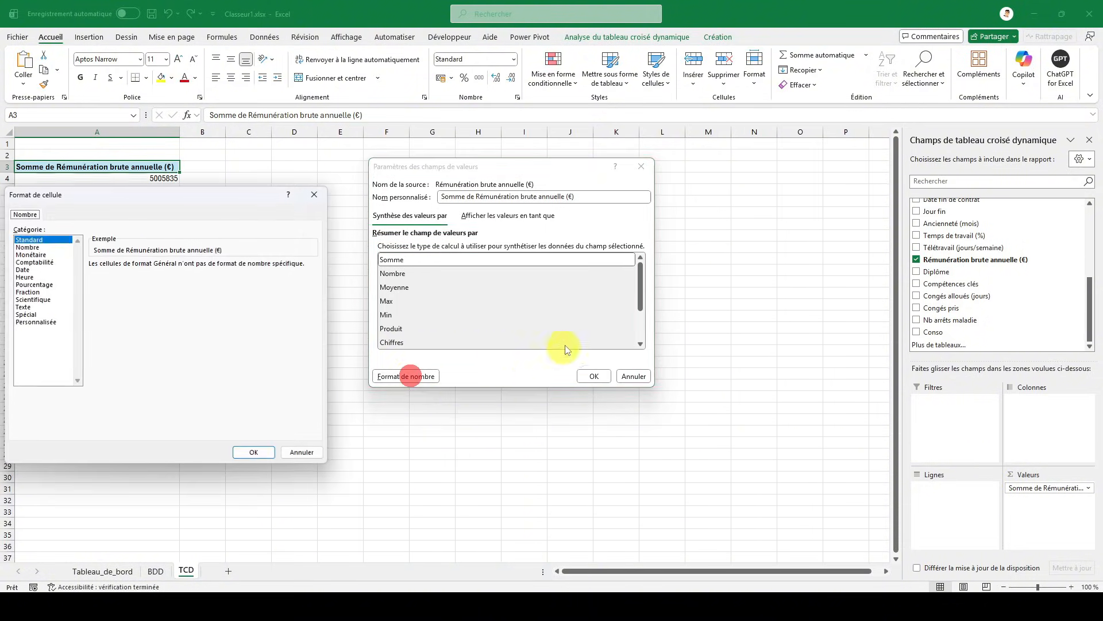
{"action": "left_click", "coordinate": [35, 254]}
{"action": "left_click", "coordinate": [254, 451]}
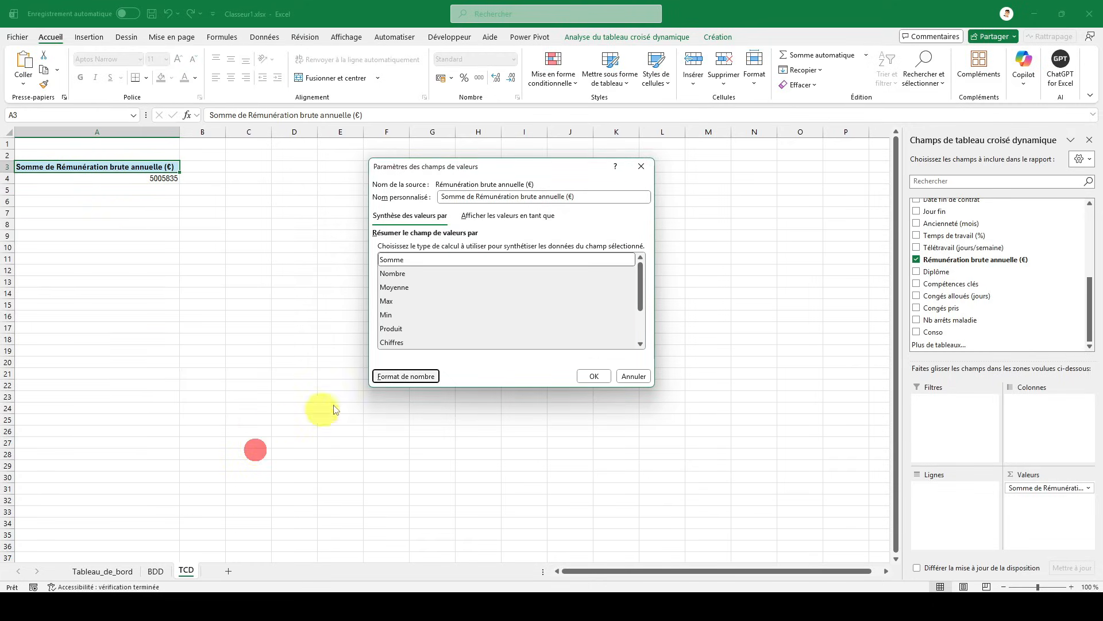
{"action": "left_click", "coordinate": [590, 375]}
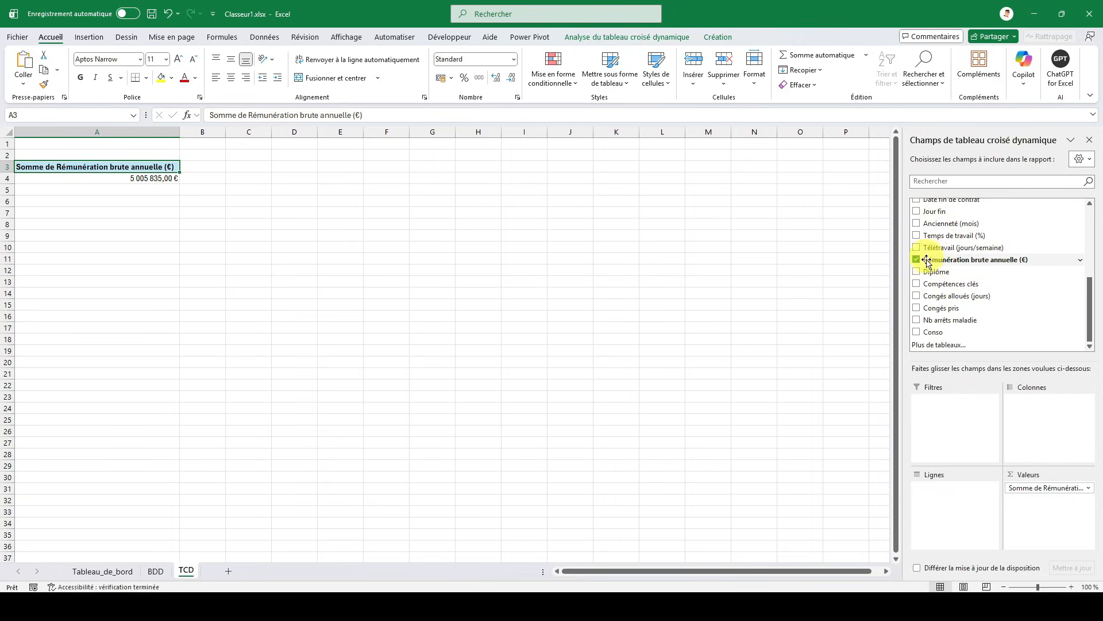
- Examine the employee table's column headers on the BDD sheet, from the first column to Sexe
{"action": "scroll", "coordinate": [934, 285], "scroll_direction": "up", "scroll_amount": 2}
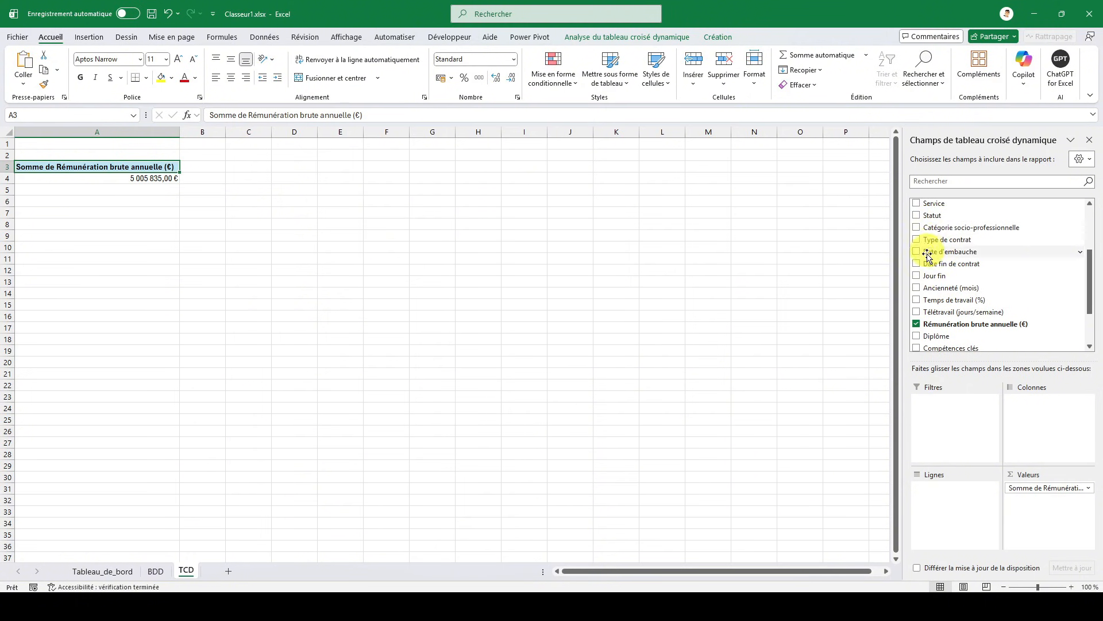
{"action": "left_click", "coordinate": [167, 571]}
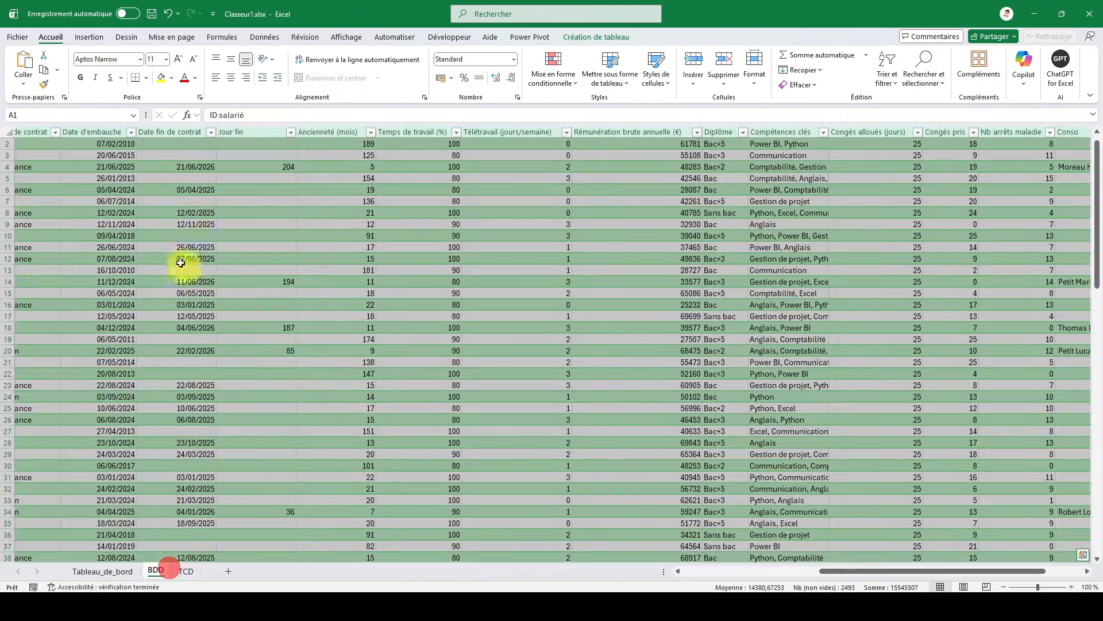
{"action": "left_click", "coordinate": [119, 178]}
{"action": "key", "text": "Home"}
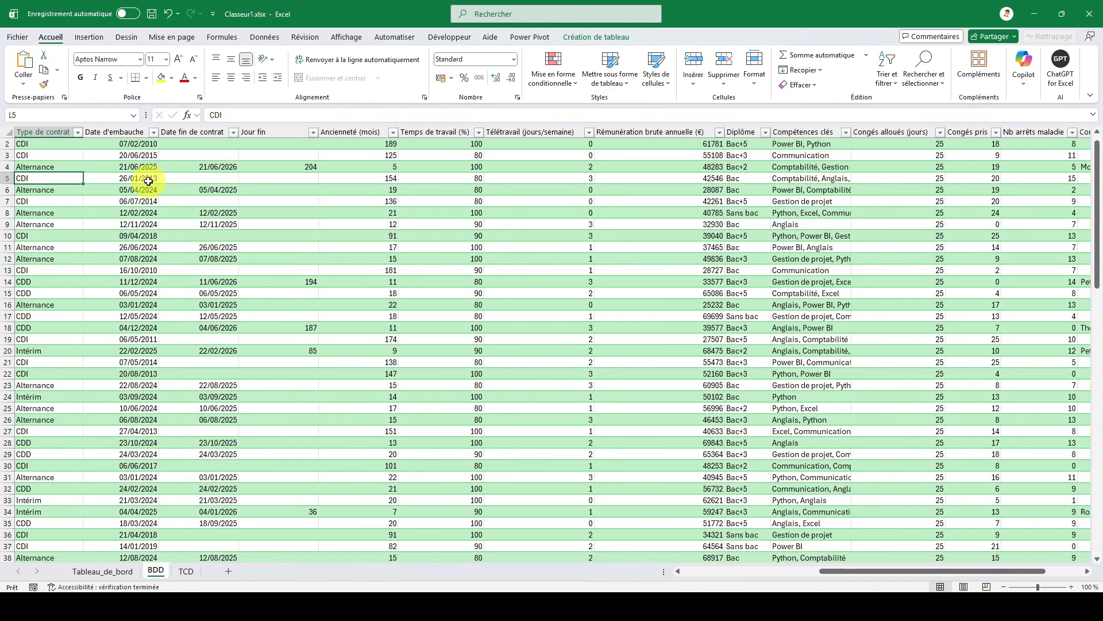
{"action": "key", "text": "Up"}
{"action": "key", "text": "Up"}
{"action": "key", "text": "Up"}
{"action": "key", "text": "Right"}
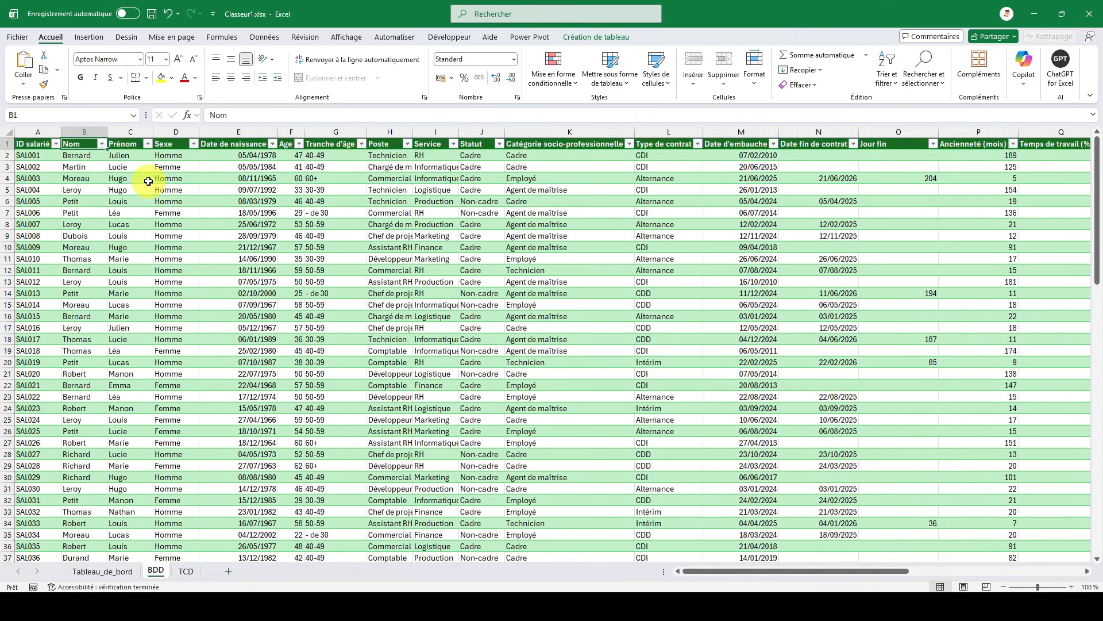
{"action": "key", "text": "Right"}
{"action": "key", "text": "Right"}
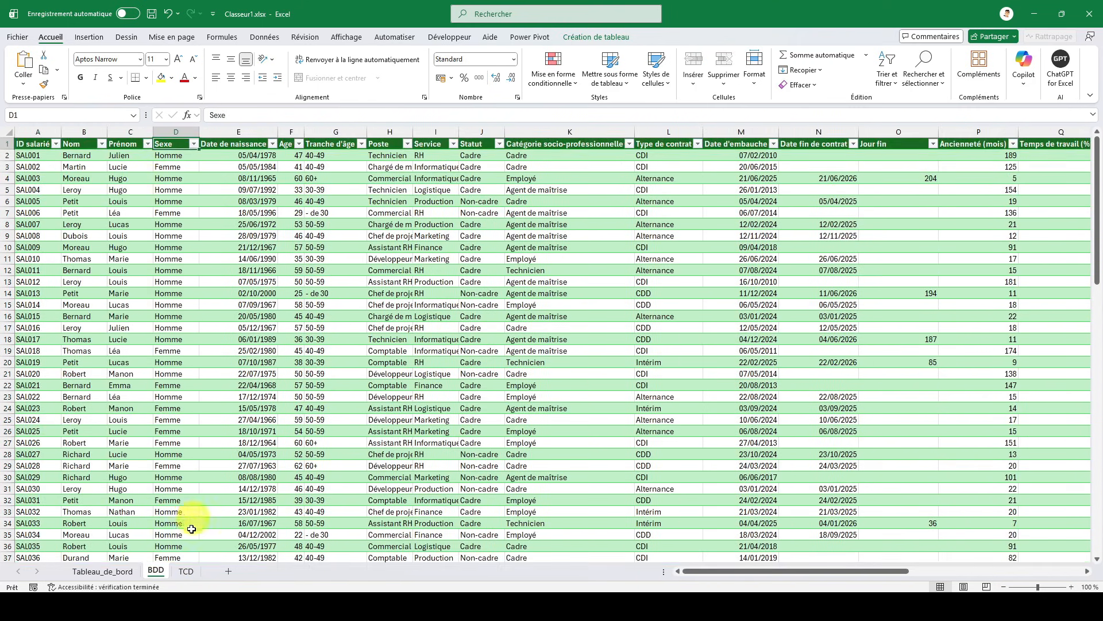
- Add the Sexe field to the rows of the pivot table on the TCD sheet
{"action": "left_click", "coordinate": [185, 571]}
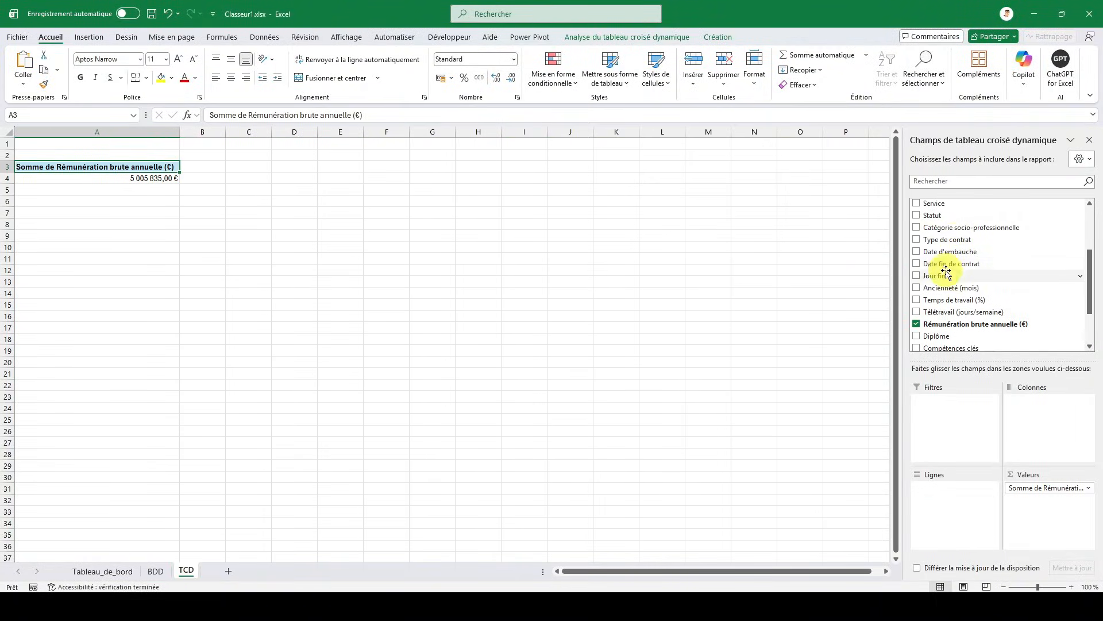
{"action": "scroll", "coordinate": [945, 266], "scroll_direction": "up", "scroll_amount": 3}
{"action": "left_click", "coordinate": [917, 241]}
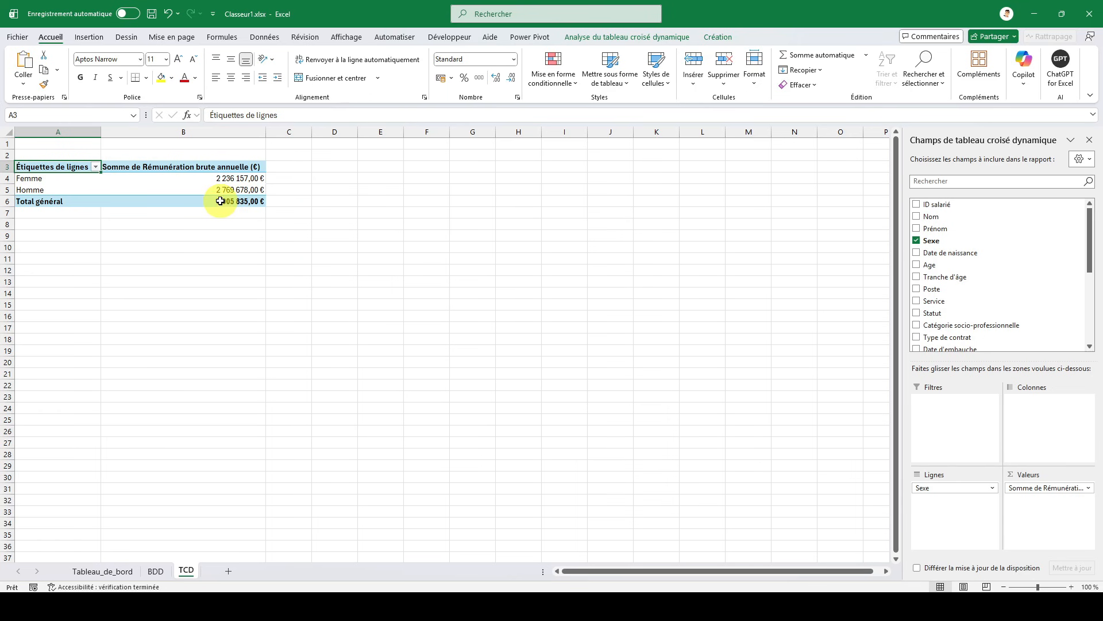
- Select all Rémunération brute annuelle (€) values on the BDD sheet and compare their sum with the TCD pivot table
{"action": "left_click", "coordinate": [156, 571]}
{"action": "left_click", "coordinate": [399, 170]}
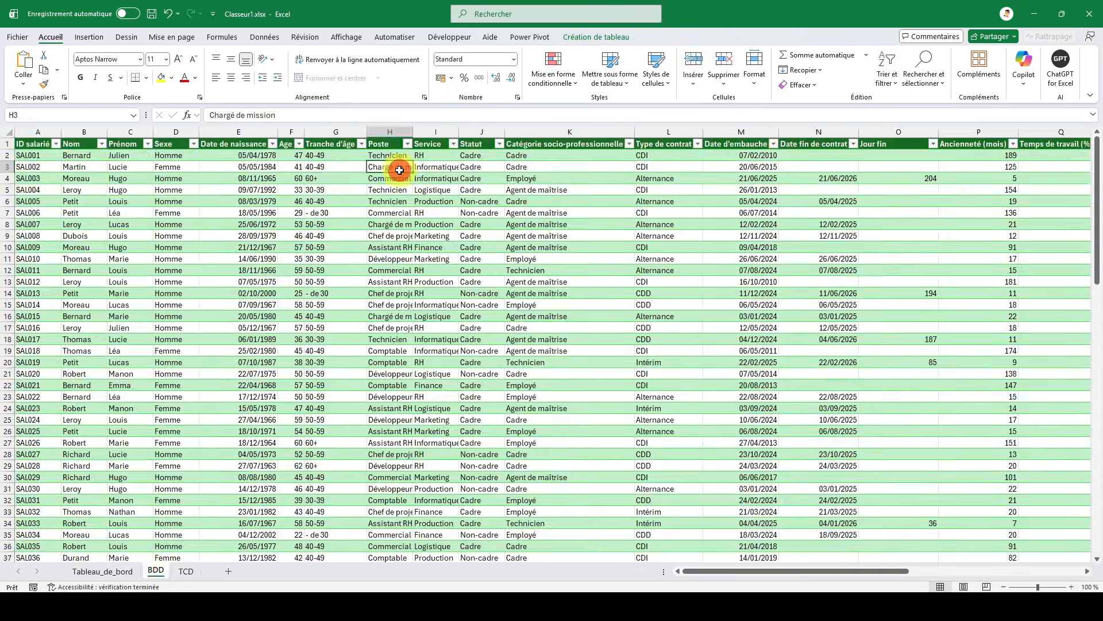
{"action": "key", "text": "Right"}
{"action": "key", "text": "Right"}
{"action": "key", "text": "Right"}
{"action": "key", "text": "Right"}
{"action": "key", "text": "Right"}
{"action": "key", "text": "Right"}
{"action": "key", "text": "Right"}
{"action": "key", "text": "Right"}
{"action": "key", "text": "Right"}
{"action": "key", "text": "Right"}
{"action": "key", "text": "Right"}
{"action": "key", "text": "Right"}
{"action": "key", "text": "Right"}
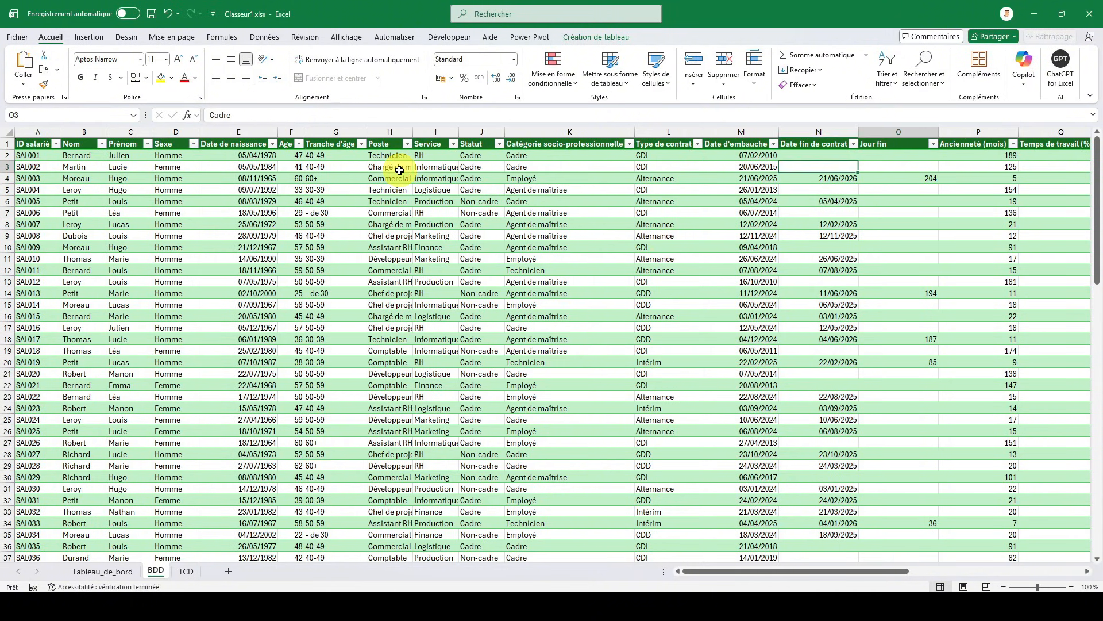
{"action": "key", "text": "Left"}
{"action": "key", "text": "Left"}
{"action": "key", "text": "Up"}
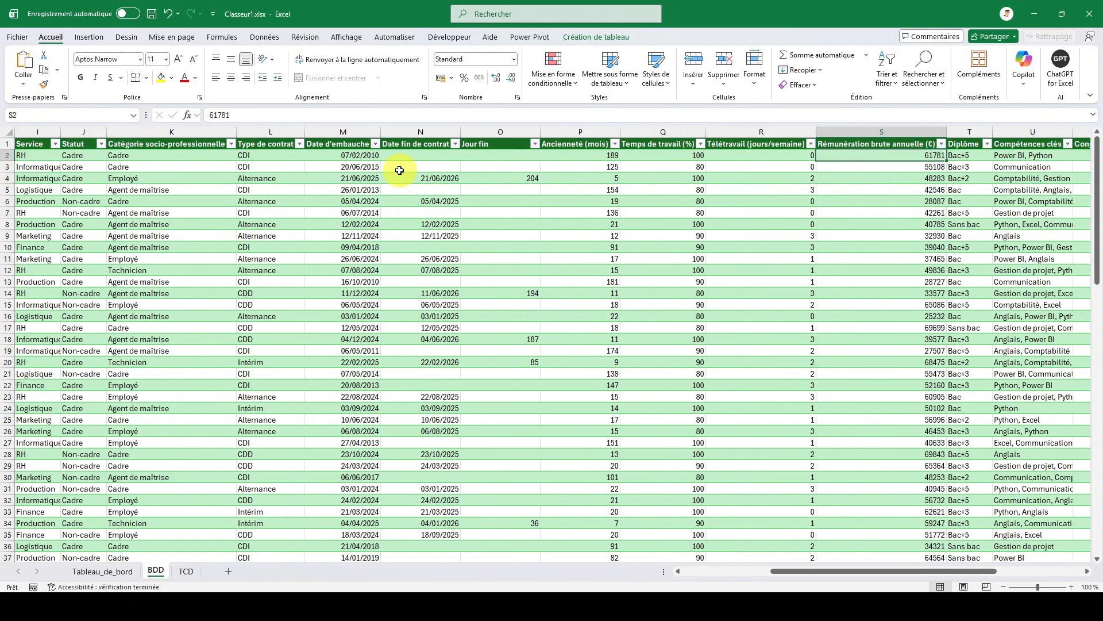
{"action": "key", "text": "ctrl+shift+Down"}
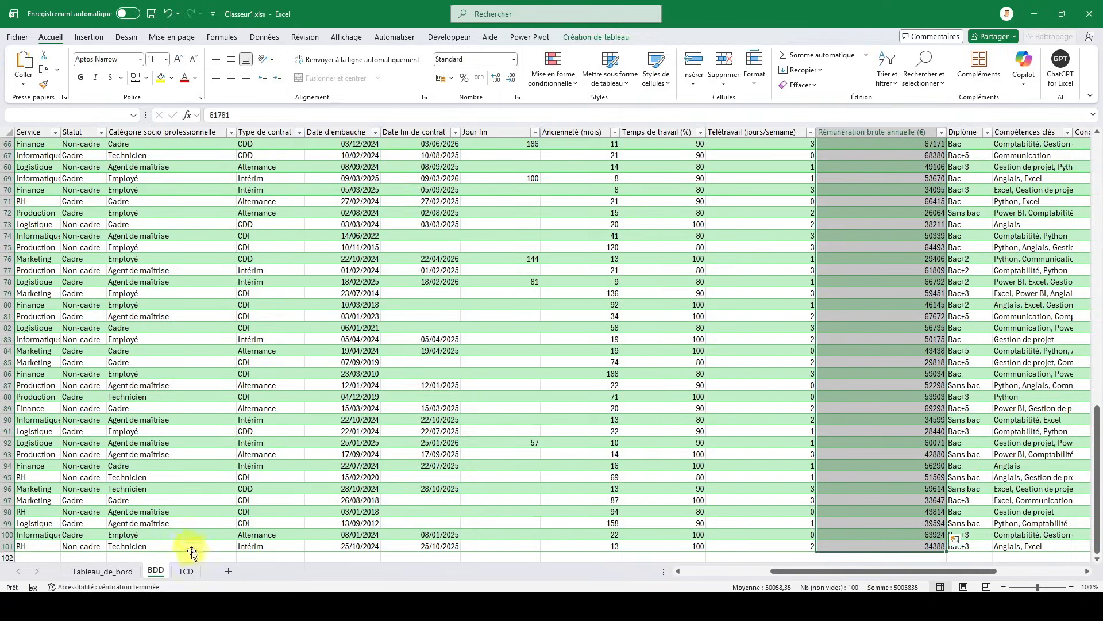
{"action": "left_click", "coordinate": [189, 569]}
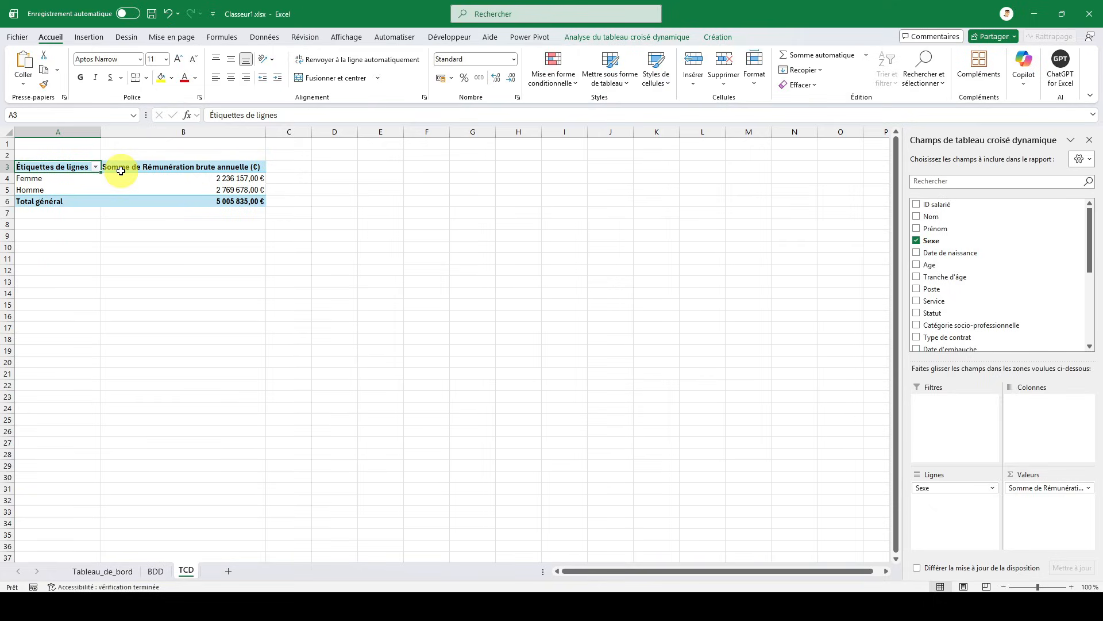
{"action": "mouse_move", "coordinate": [190, 175]}
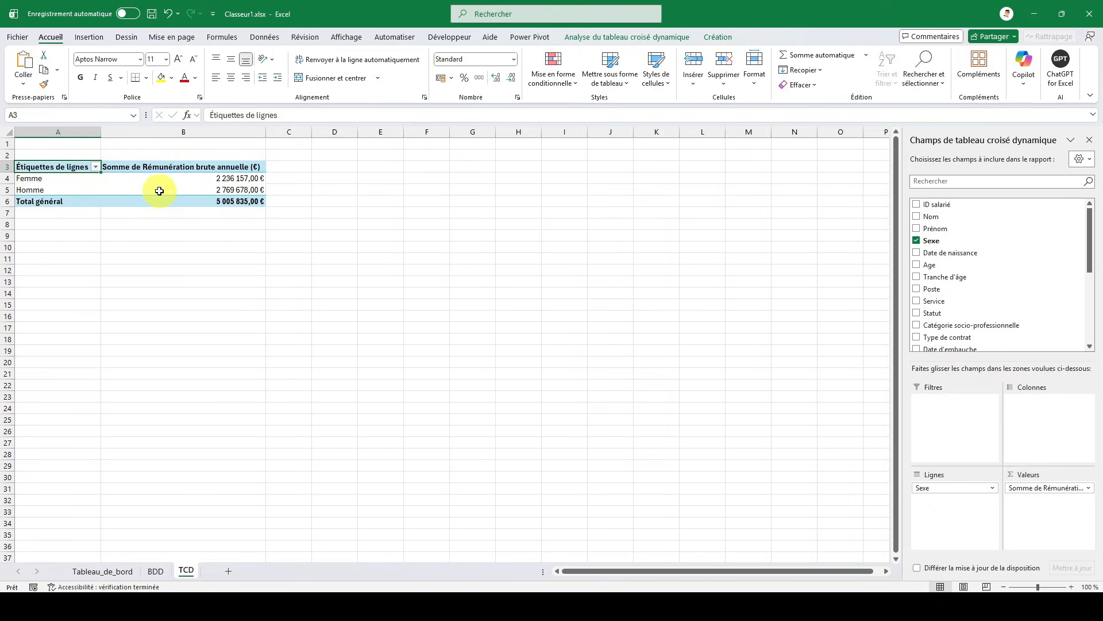
{"action": "mouse_move", "coordinate": [159, 190]}
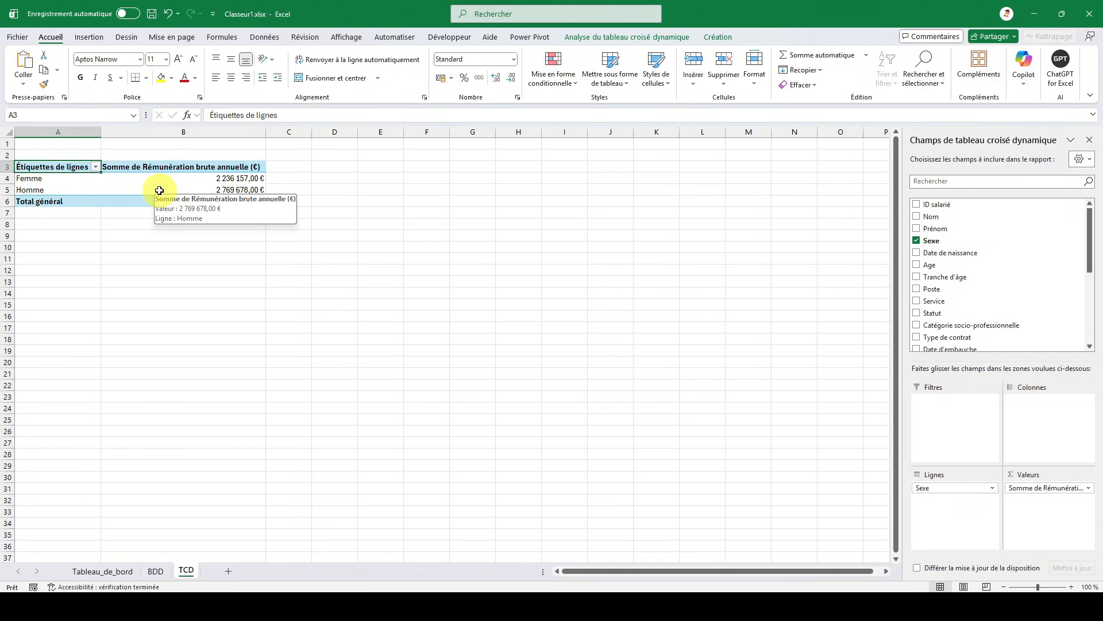
- Insert a slicer for the Service field of the pivot table
{"action": "left_click", "coordinate": [636, 40]}
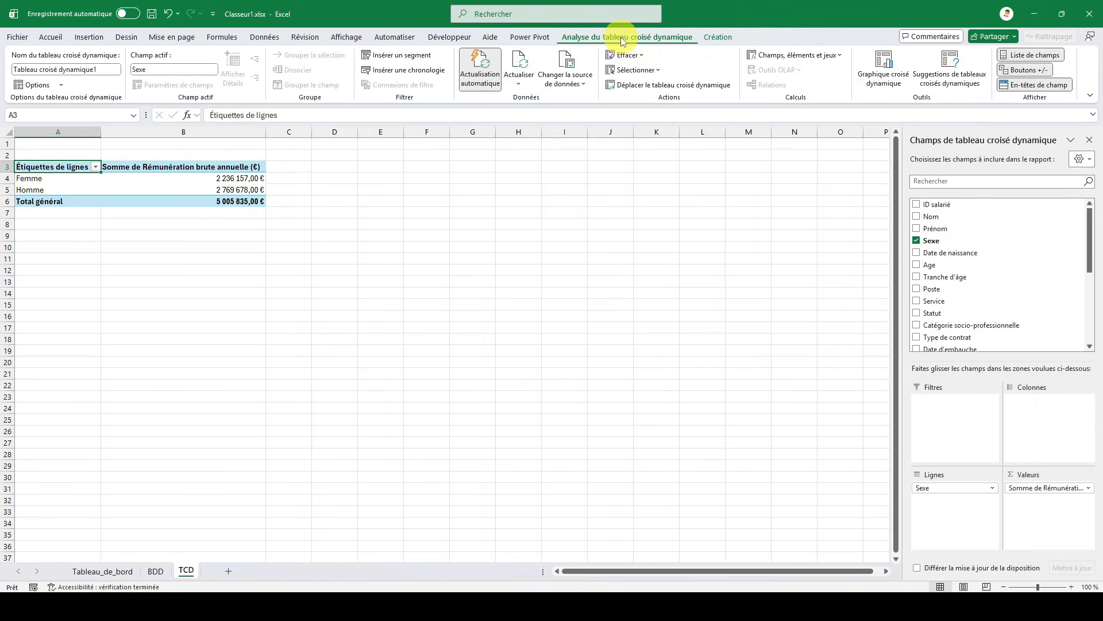
{"action": "left_click", "coordinate": [410, 59]}
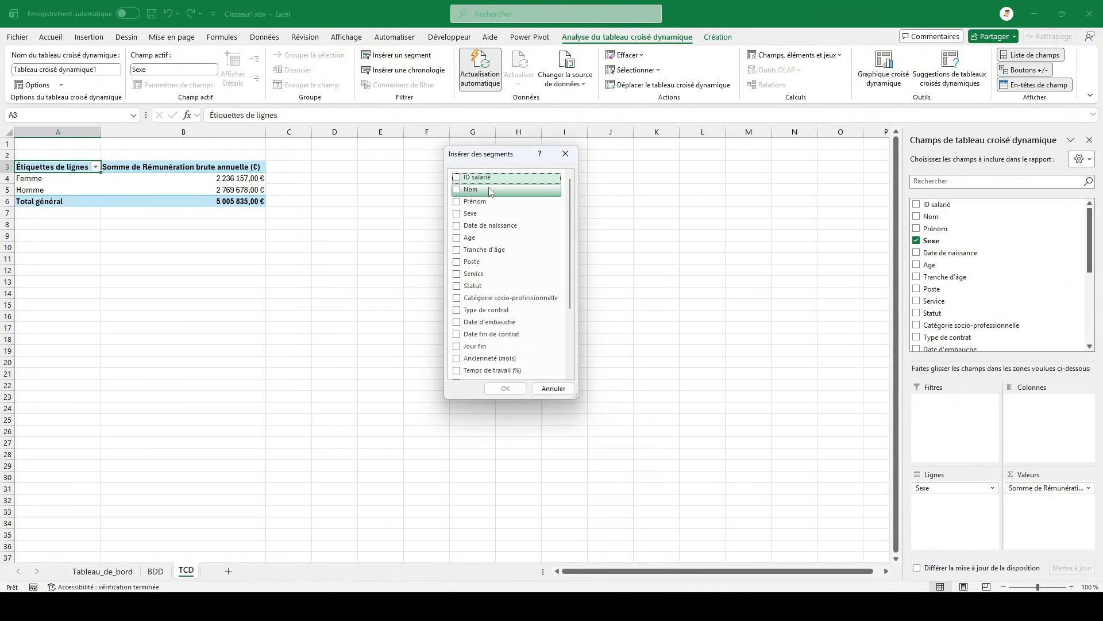
{"action": "scroll", "coordinate": [574, 231], "scroll_direction": "down", "scroll_amount": 1}
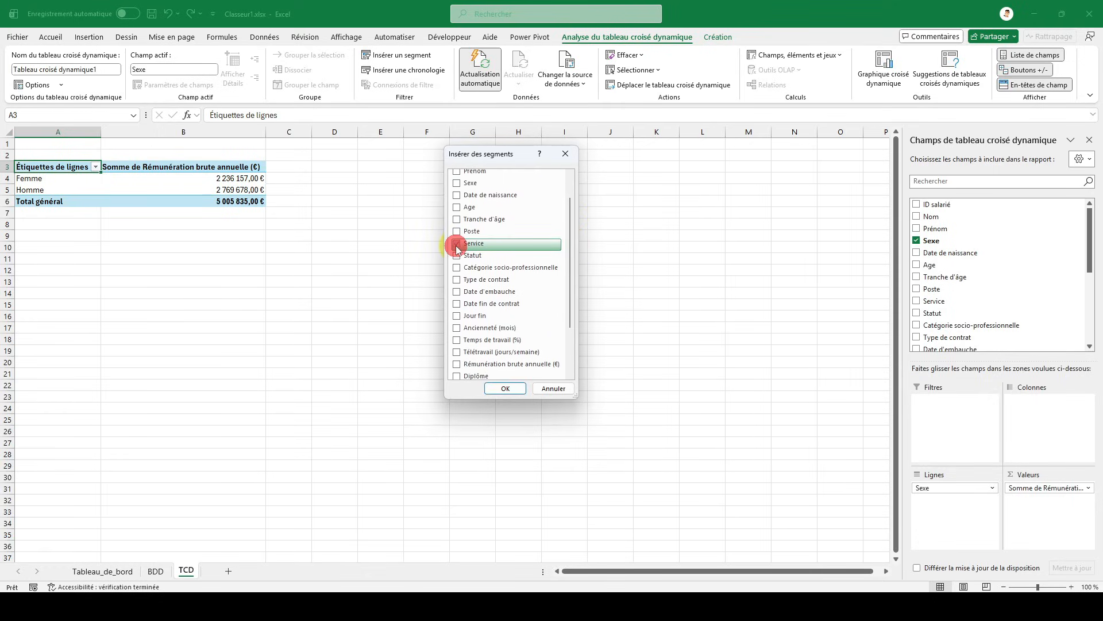
{"action": "left_click", "coordinate": [505, 388]}
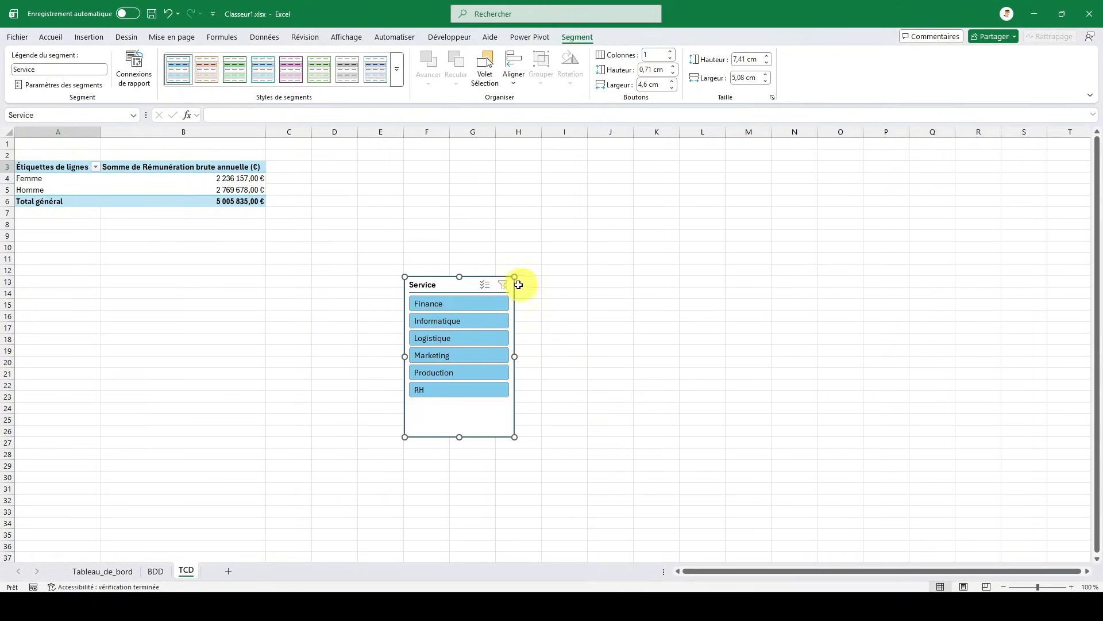
- Test the Service slicer by filtering the pivot table on Finance, Informatique, Logistique and Production in turn
{"action": "left_click", "coordinate": [455, 304]}
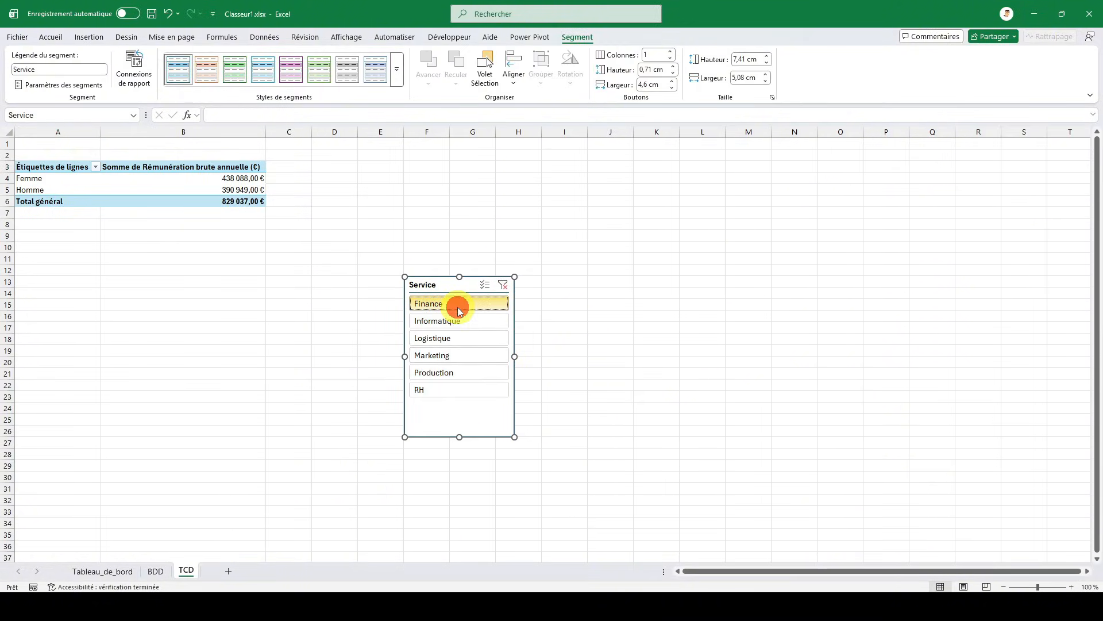
{"action": "left_click", "coordinate": [458, 322]}
{"action": "left_click", "coordinate": [457, 339]}
{"action": "left_click", "coordinate": [456, 373]}
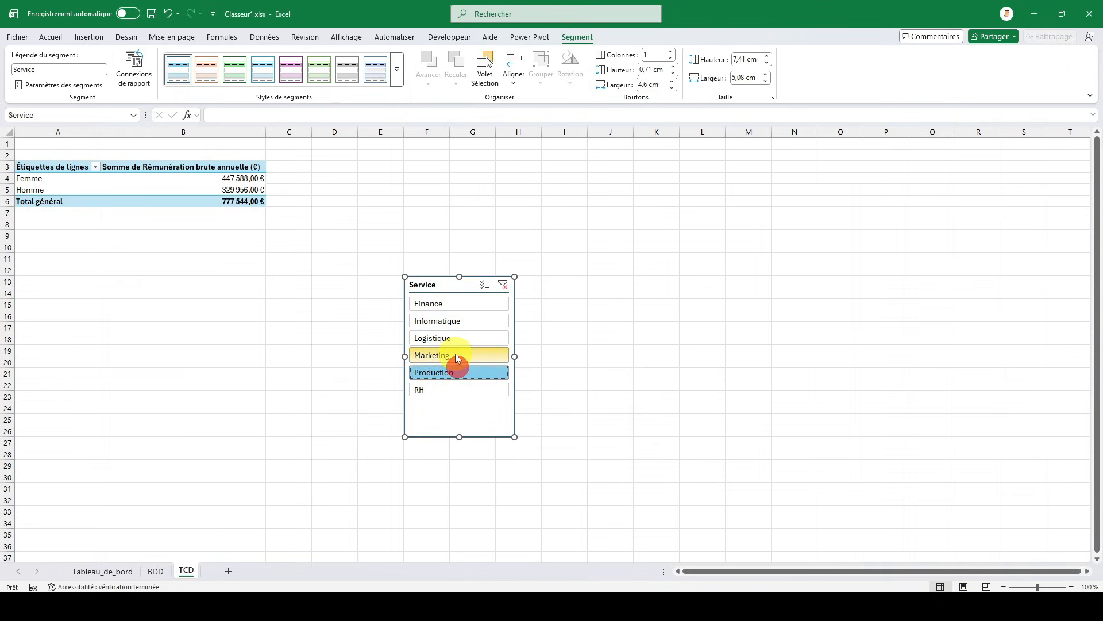
- Filter the Service slicer on Marketing and move it from TCD to the empty card above Prochains départs on Tableau_de_bord
{"action": "left_click", "coordinate": [457, 355]}
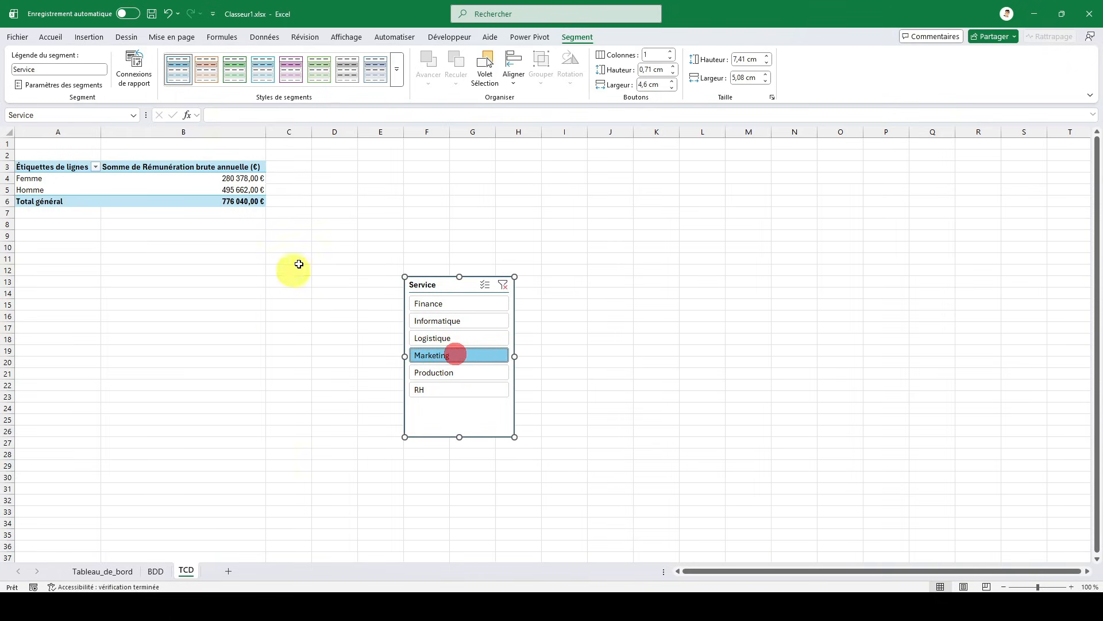
{"action": "left_click", "coordinate": [431, 286]}
{"action": "key", "text": "ctrl+x"}
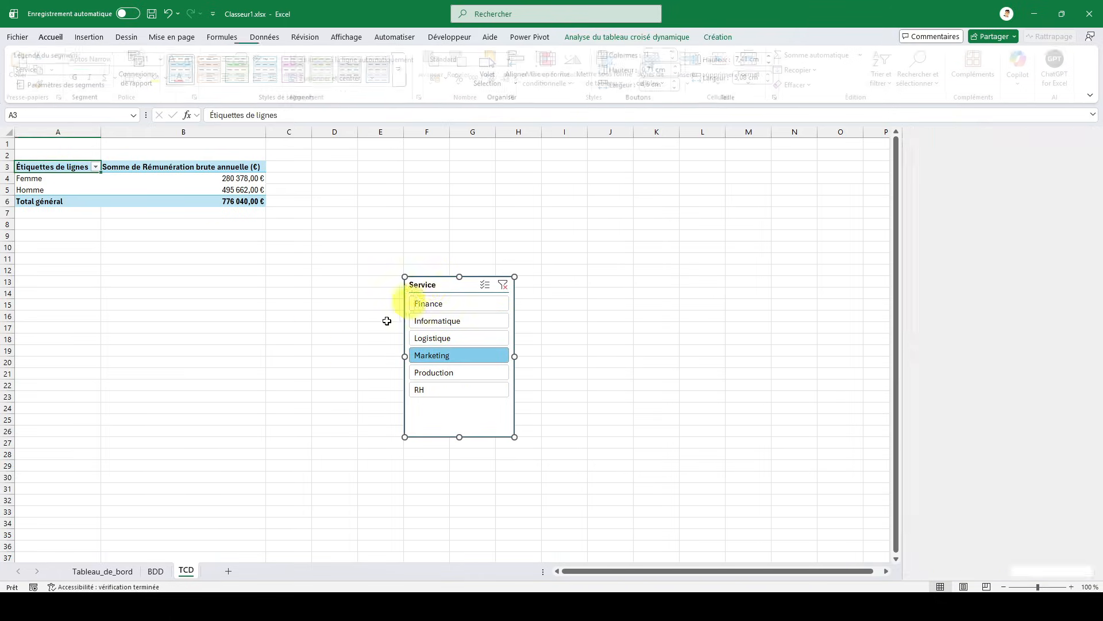
{"action": "left_click", "coordinate": [123, 569]}
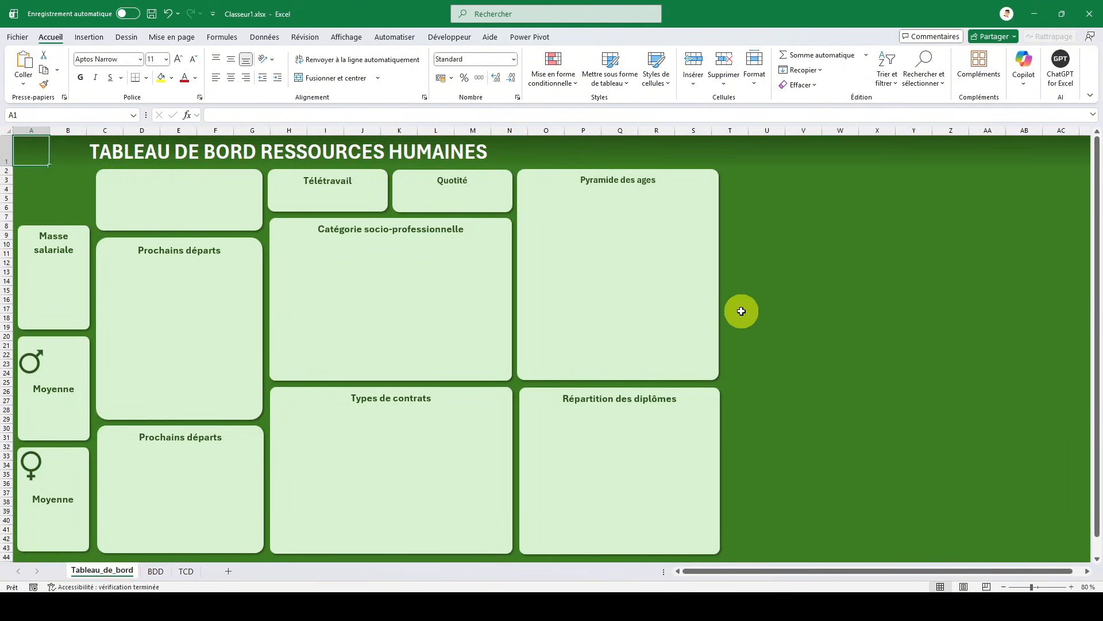
{"action": "key", "text": "ctrl+v"}
{"action": "left_click_drag", "start_coordinate": [51, 149], "coordinate": [137, 184]}
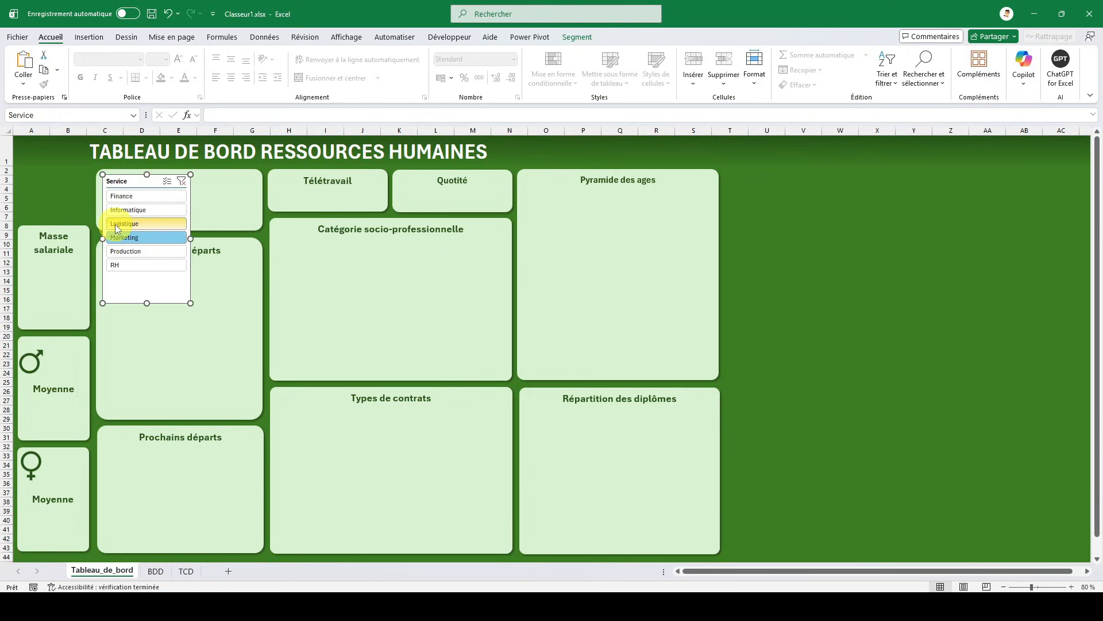
- Duplicate the first light slicer style and, for Segment entier, remove all borders and set the border colour to white
{"action": "left_click", "coordinate": [573, 35]}
{"action": "right_click", "coordinate": [180, 79]}
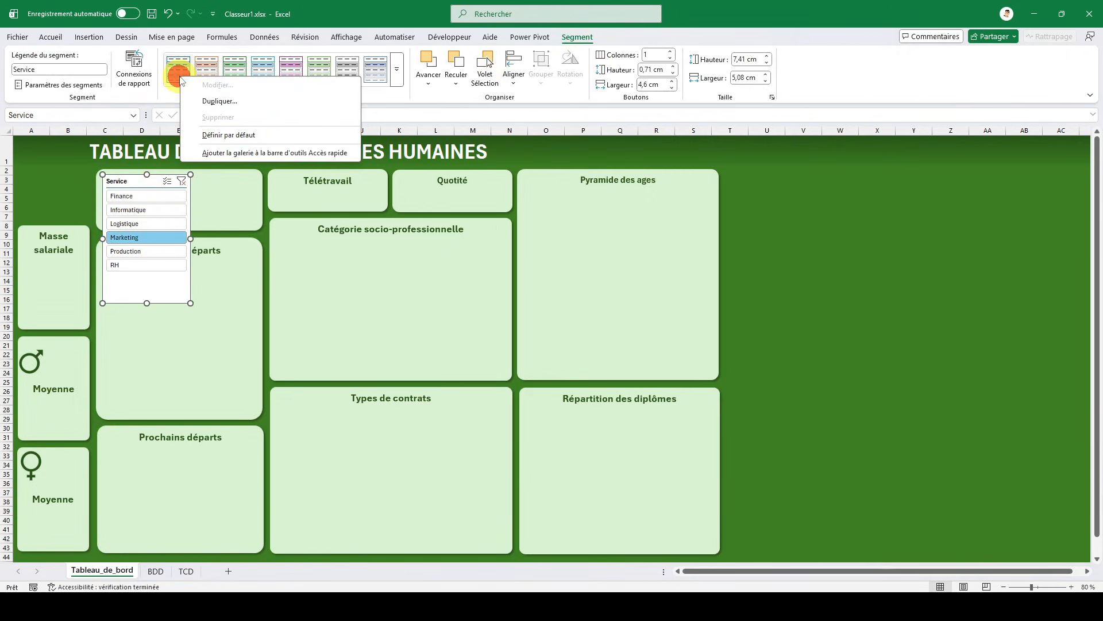
{"action": "left_click", "coordinate": [217, 101]}
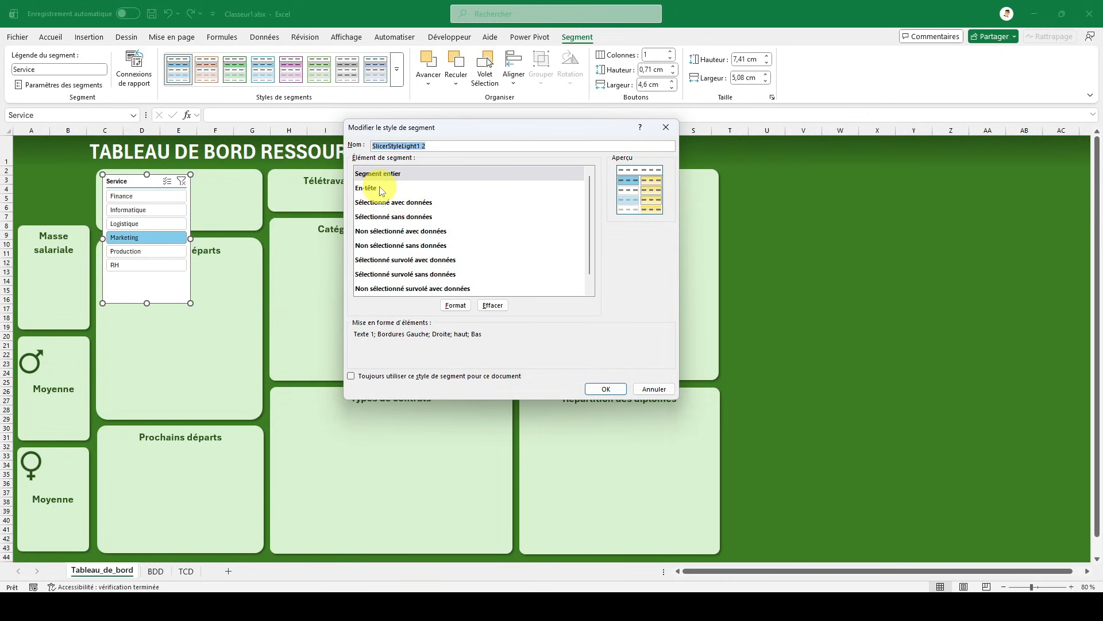
{"action": "left_click", "coordinate": [456, 305]}
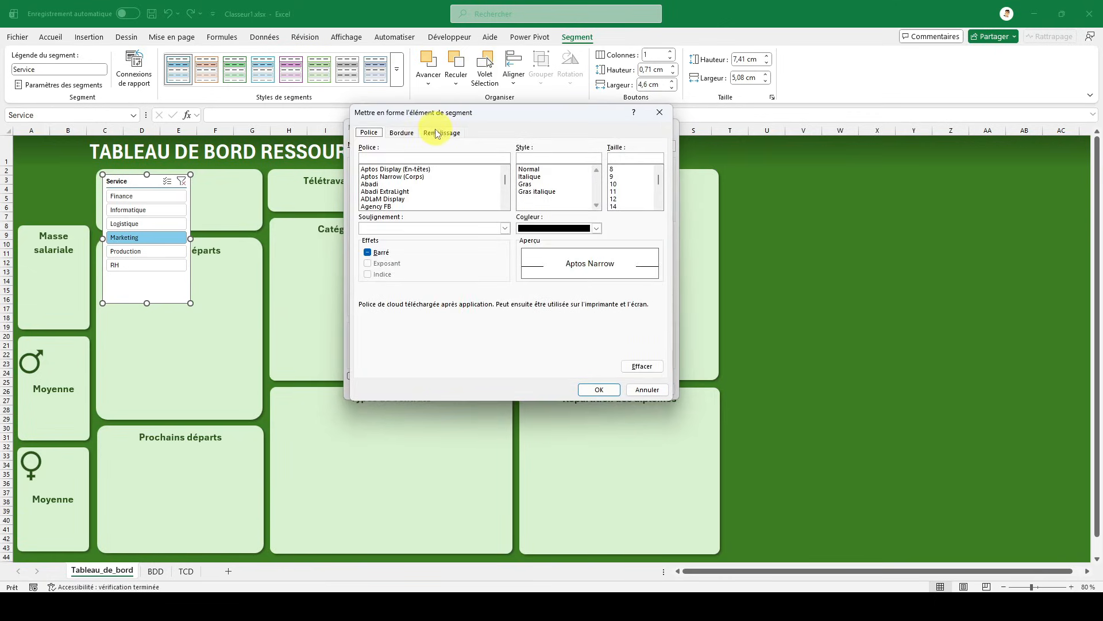
{"action": "left_click", "coordinate": [416, 138]}
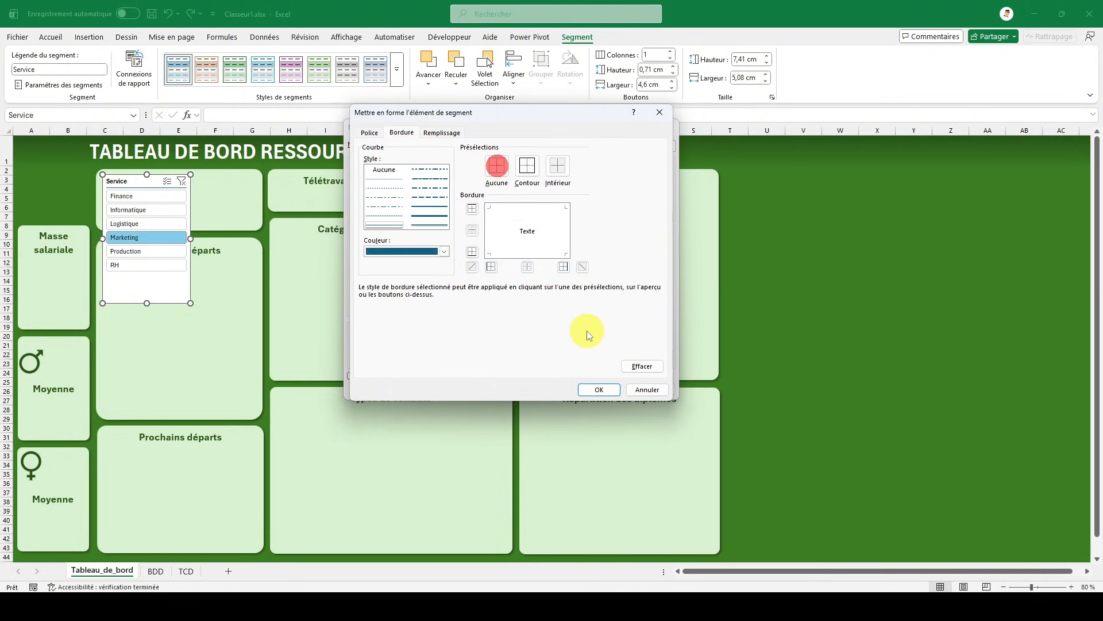
{"action": "left_click", "coordinate": [408, 247]}
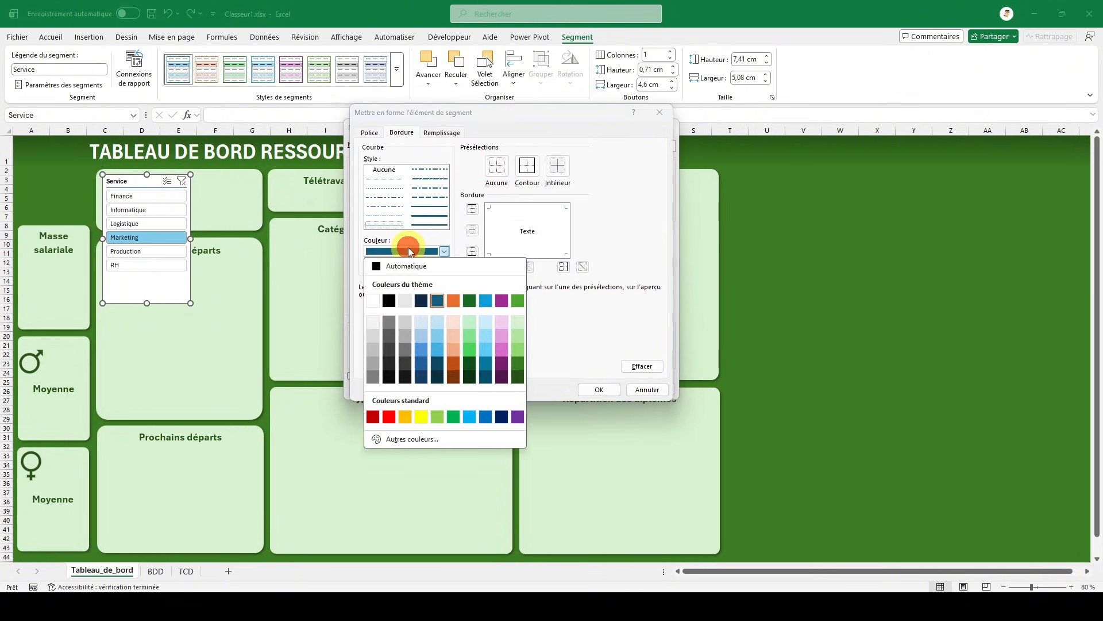
{"action": "left_click", "coordinate": [373, 300]}
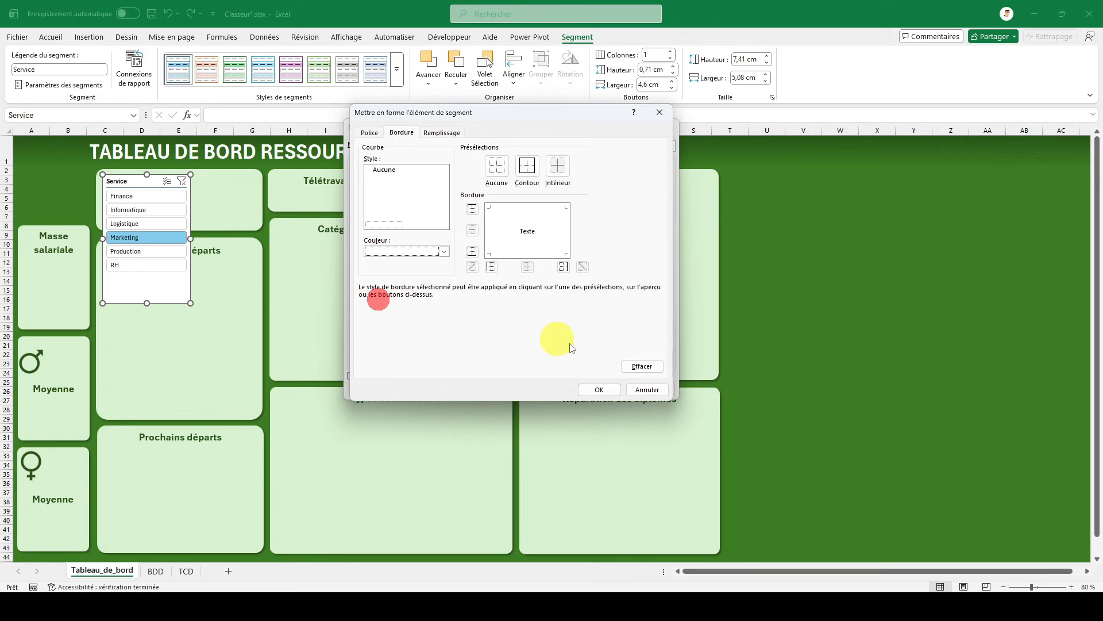
{"action": "left_click", "coordinate": [598, 390]}
- Format the style's Sélectionné avec données element with a white fill and bold text
{"action": "left_click", "coordinate": [409, 189]}
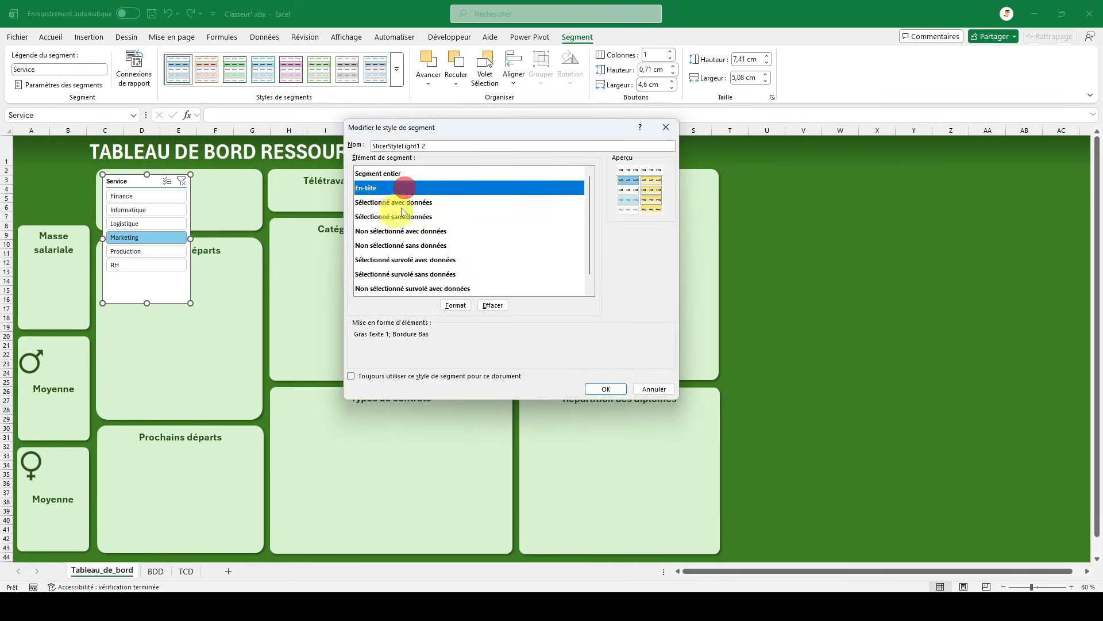
{"action": "left_click", "coordinate": [407, 203]}
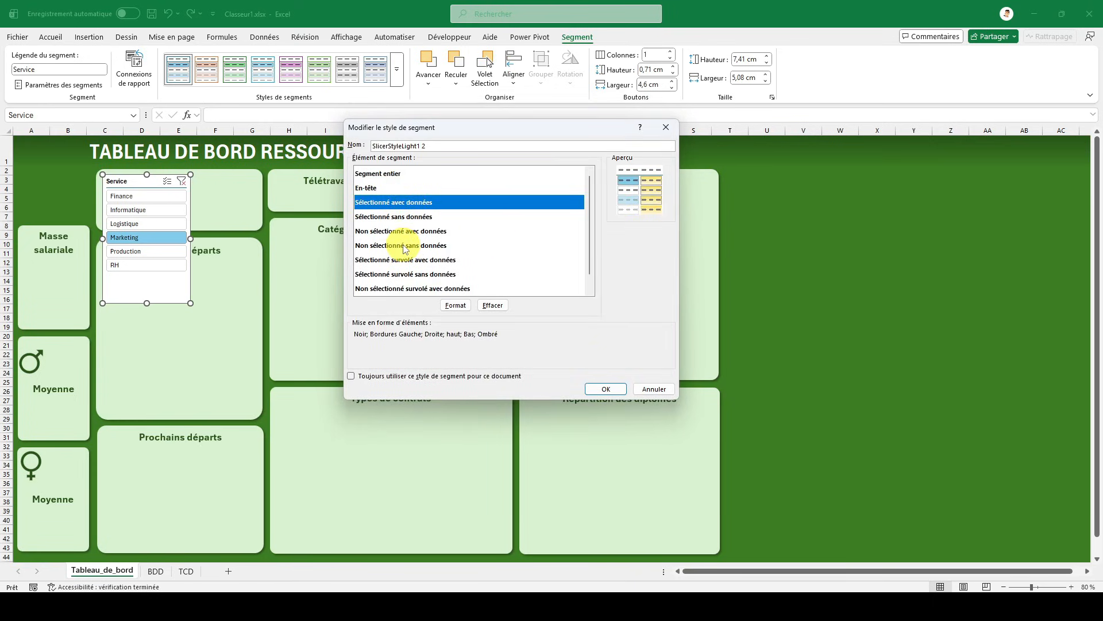
{"action": "left_click", "coordinate": [449, 303]}
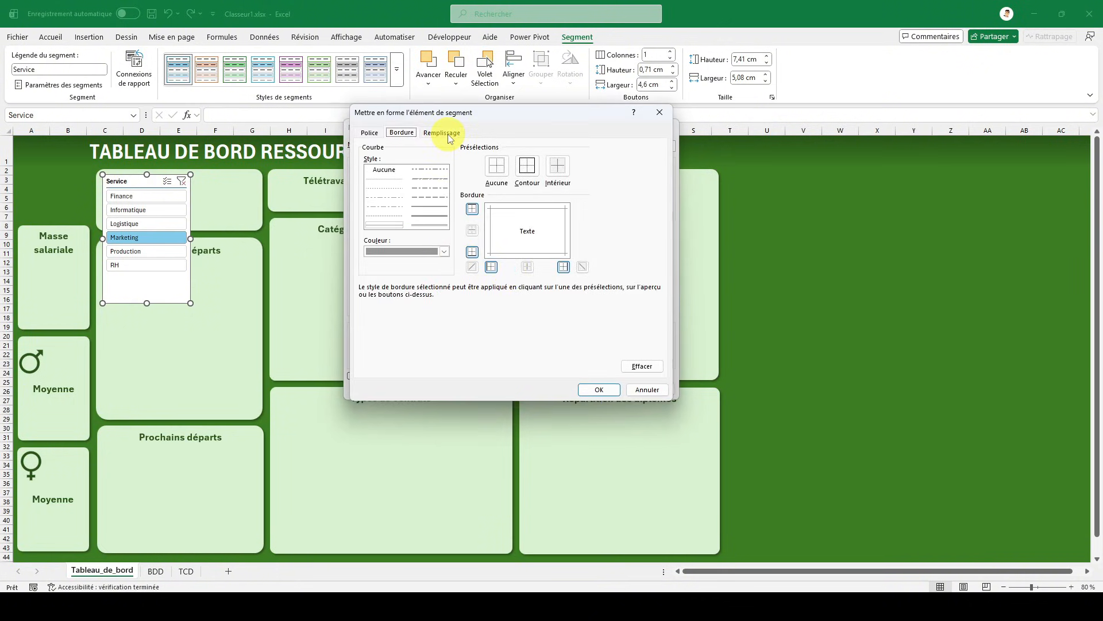
{"action": "left_click", "coordinate": [448, 134]}
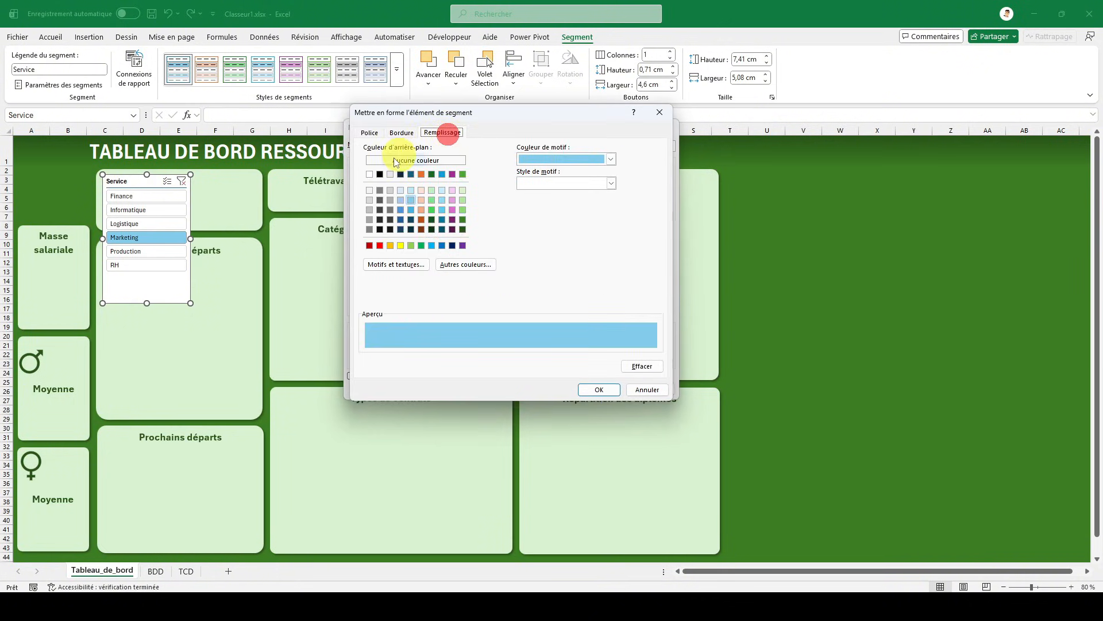
{"action": "left_click", "coordinate": [462, 231]}
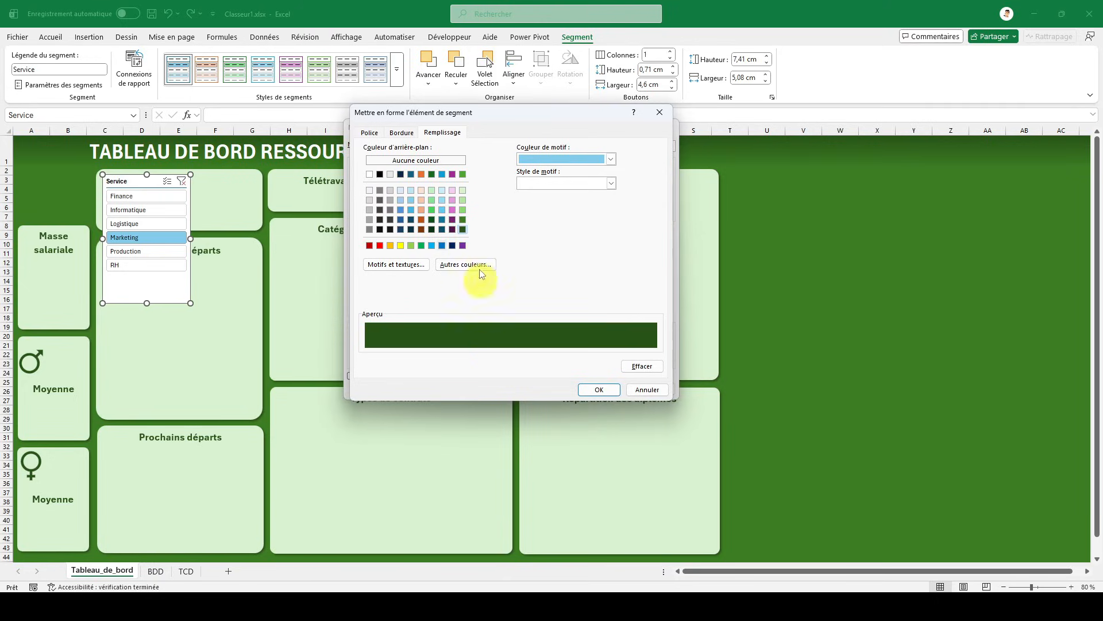
{"action": "left_click", "coordinate": [368, 174]}
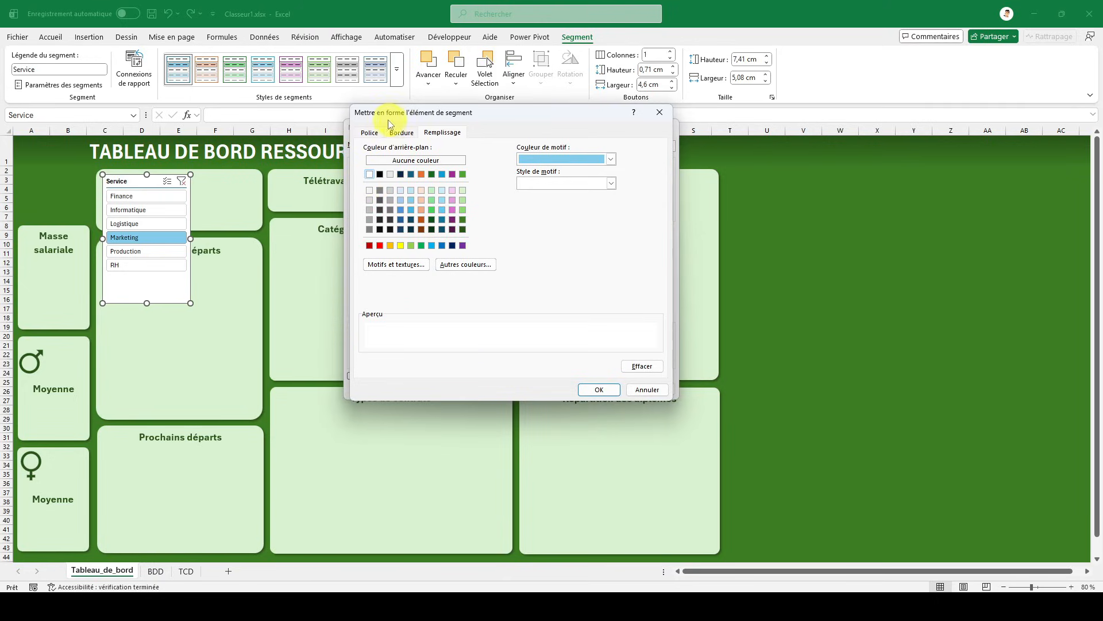
{"action": "left_click", "coordinate": [369, 133]}
{"action": "left_click", "coordinate": [529, 184]}
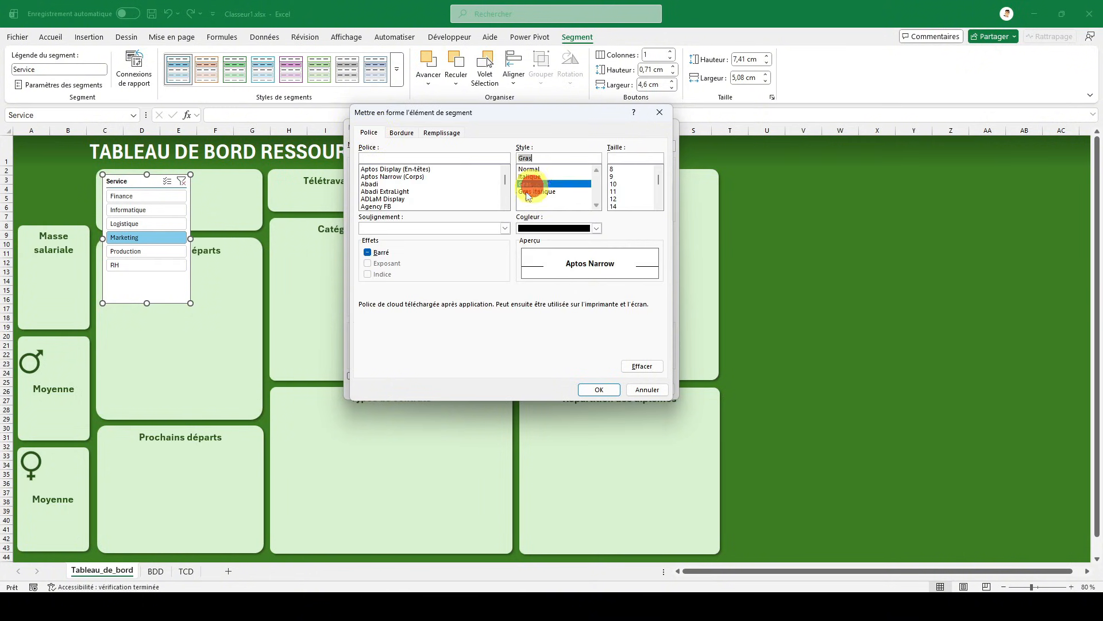
{"action": "left_click", "coordinate": [599, 390]}
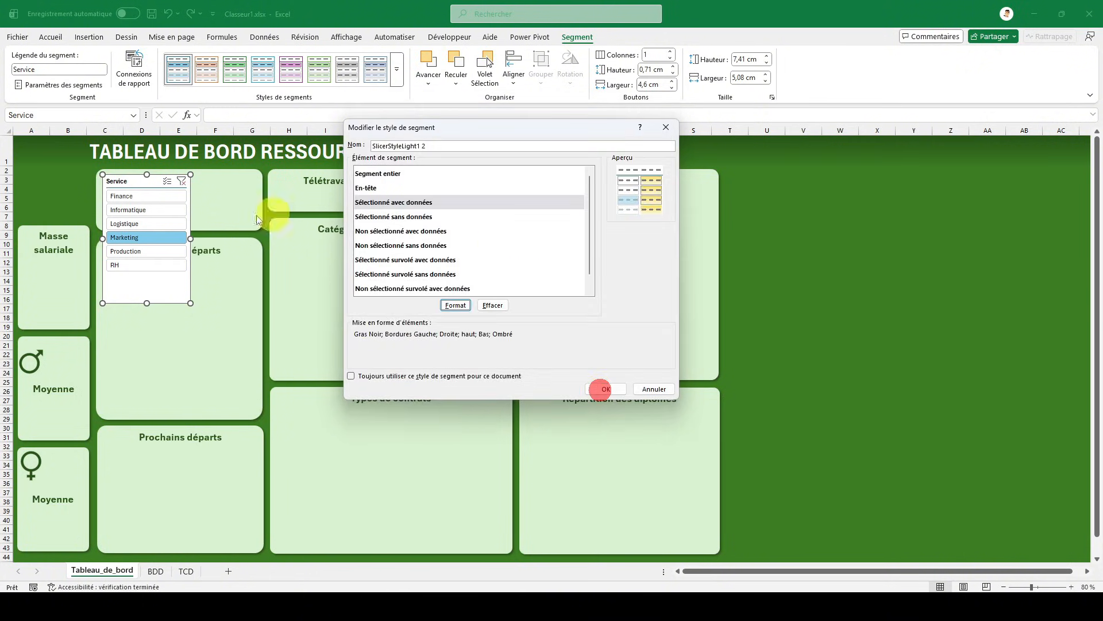
- Format the style's Sélectionné sans données element with a white fill and bold black text
{"action": "left_click", "coordinate": [400, 218]}
{"action": "left_click", "coordinate": [455, 305]}
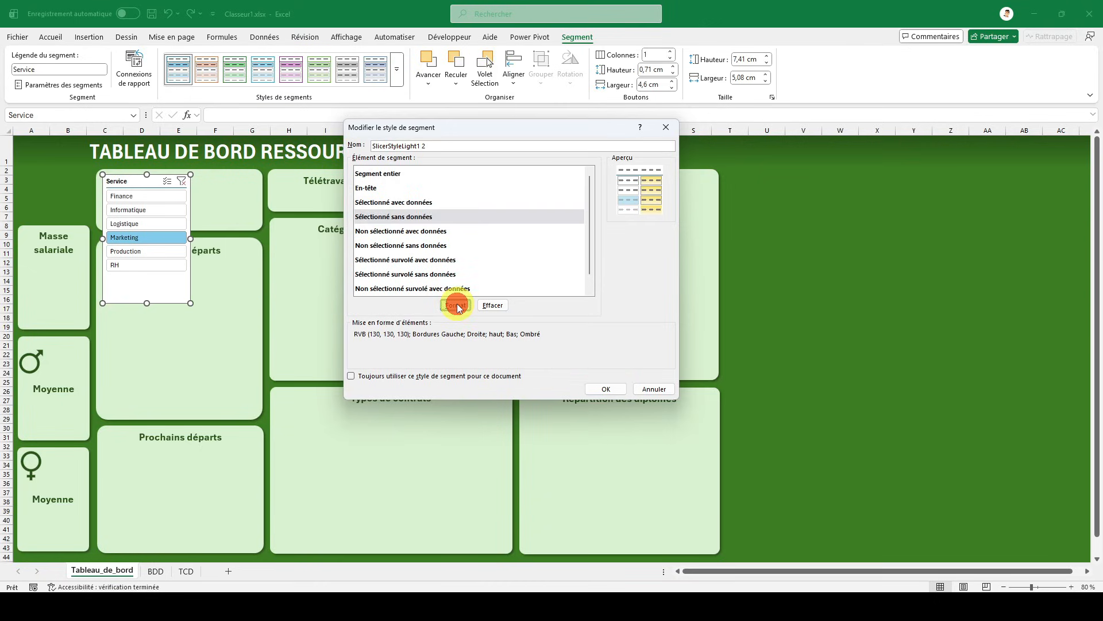
{"action": "left_click", "coordinate": [442, 133]}
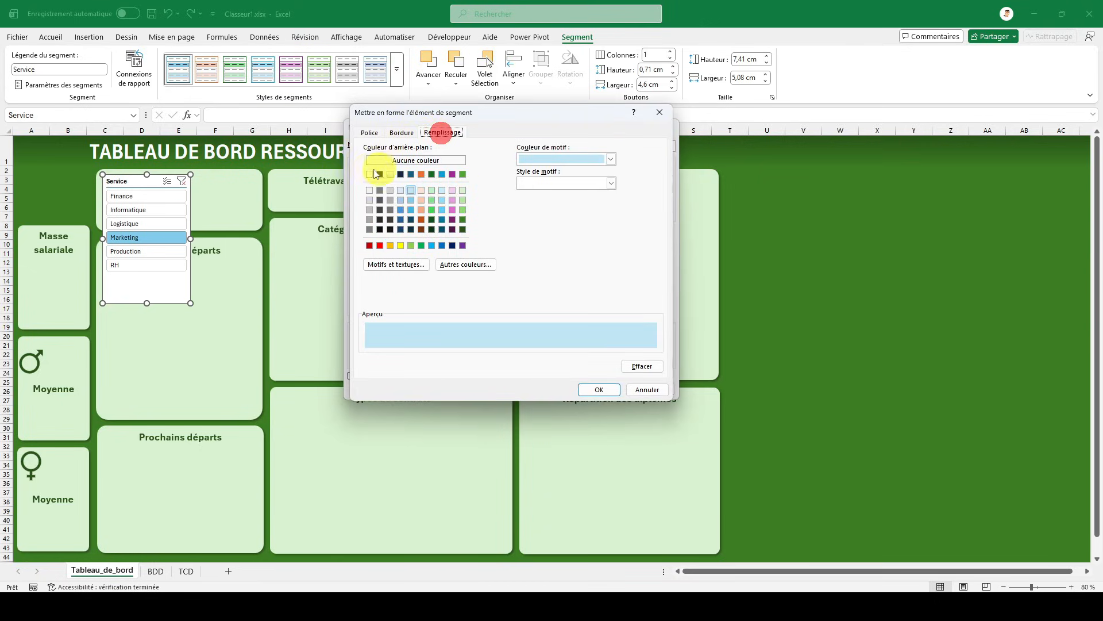
{"action": "left_click", "coordinate": [370, 175]}
{"action": "left_click", "coordinate": [369, 133]}
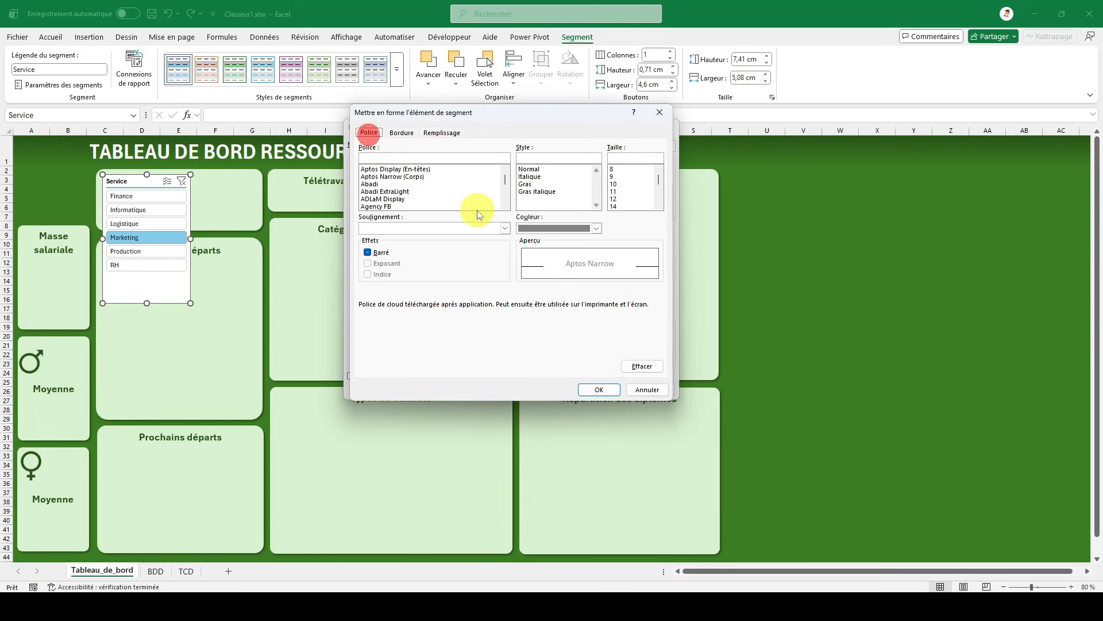
{"action": "left_click", "coordinate": [530, 185]}
{"action": "left_click", "coordinate": [556, 229]}
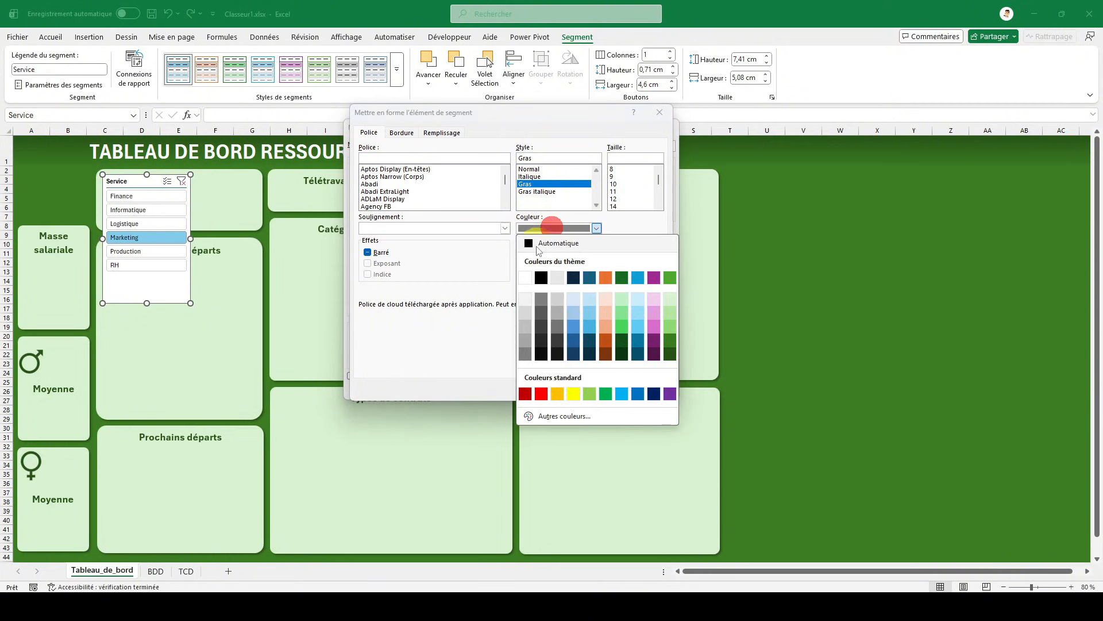
{"action": "left_click", "coordinate": [546, 278]}
{"action": "left_click", "coordinate": [599, 389]}
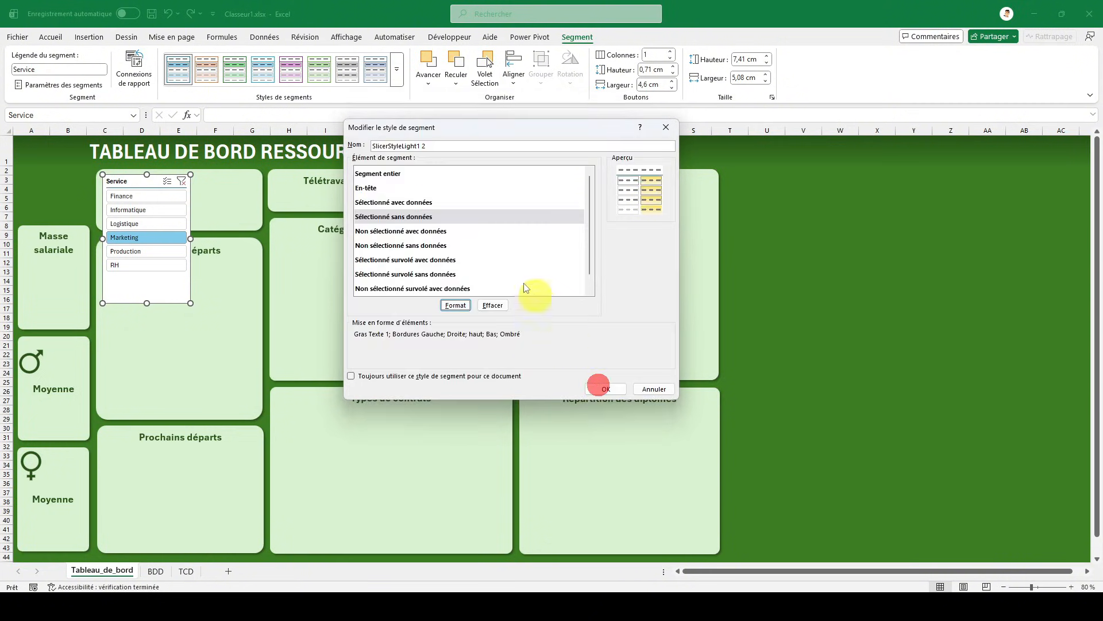
- Format the style's Non sélectionné avec données element with the darkest theme green fill and white text
{"action": "left_click", "coordinate": [416, 230]}
{"action": "left_click", "coordinate": [451, 305]}
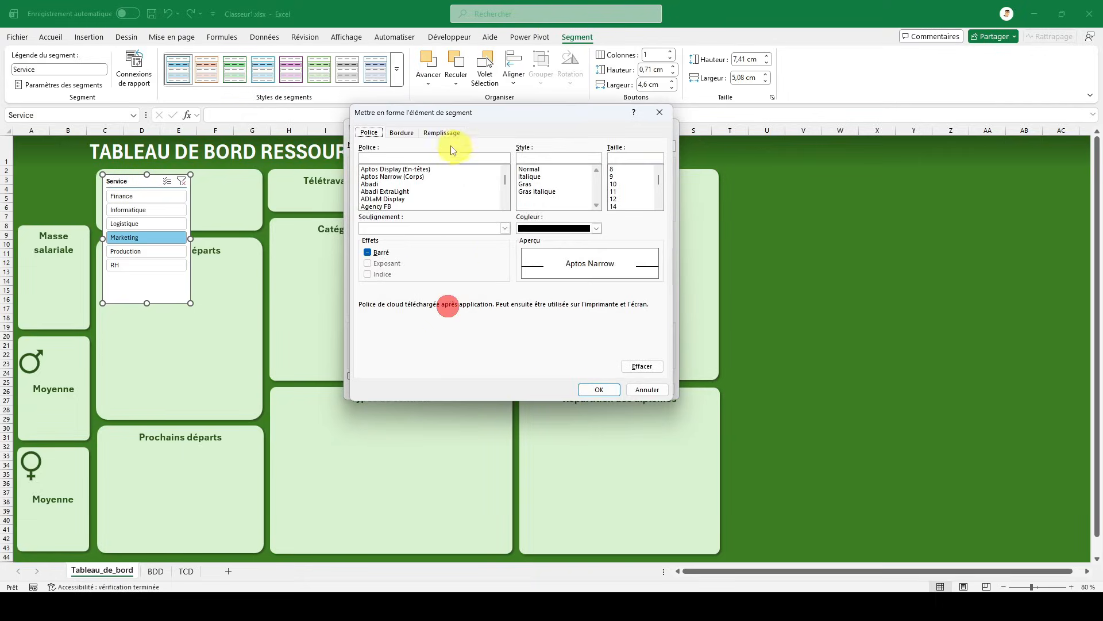
{"action": "left_click", "coordinate": [440, 133]}
{"action": "left_click", "coordinate": [461, 229]}
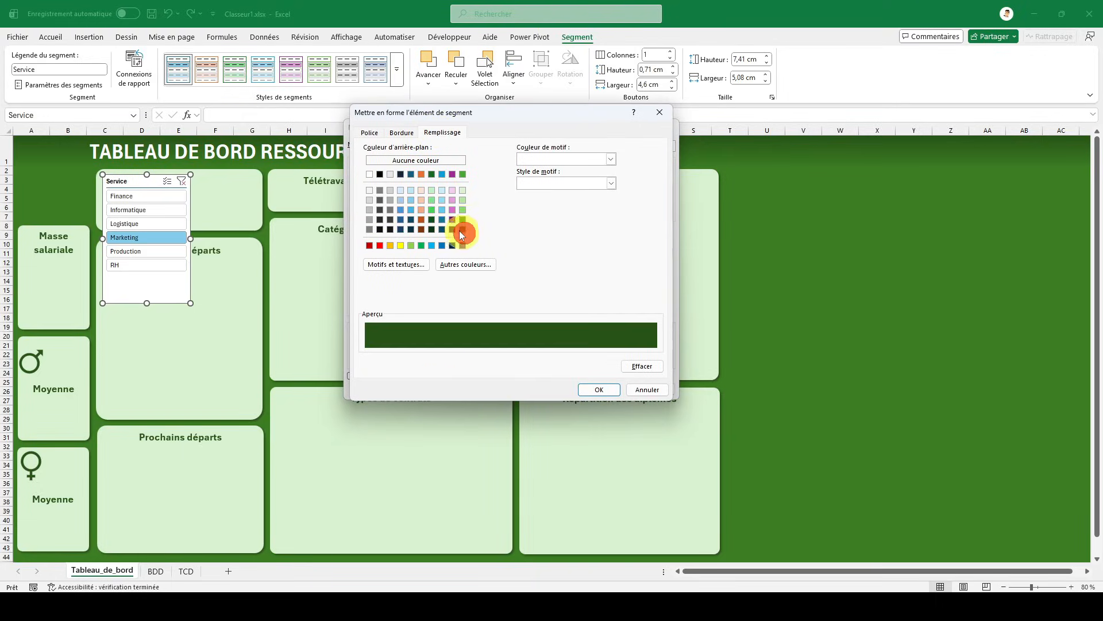
{"action": "left_click", "coordinate": [371, 133]}
{"action": "left_click", "coordinate": [530, 228]}
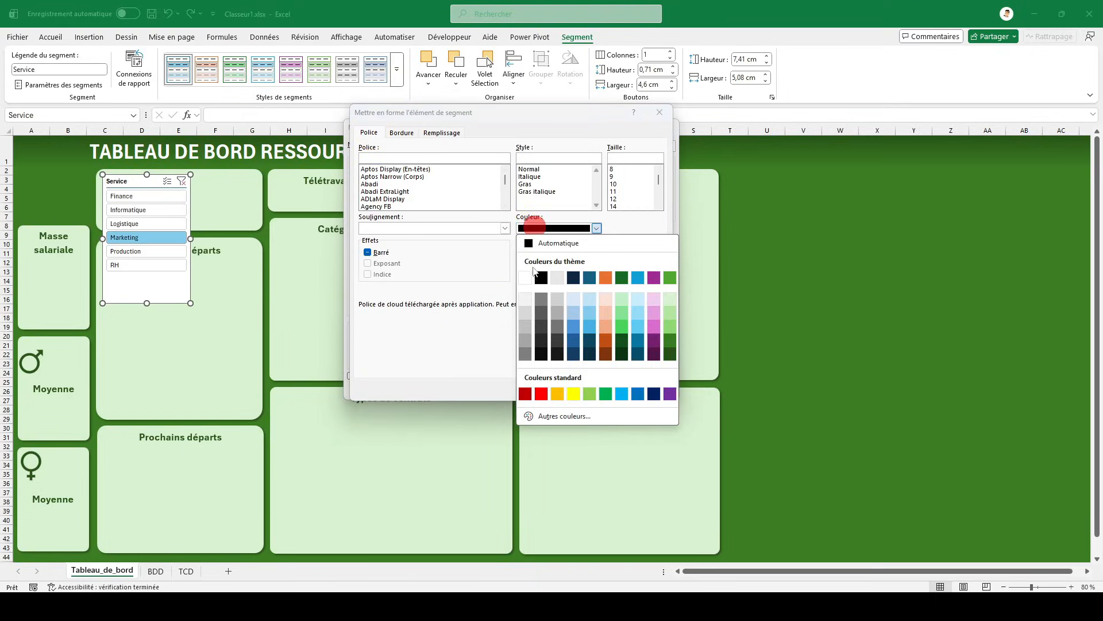
{"action": "left_click", "coordinate": [530, 281]}
{"action": "left_click", "coordinate": [599, 389]}
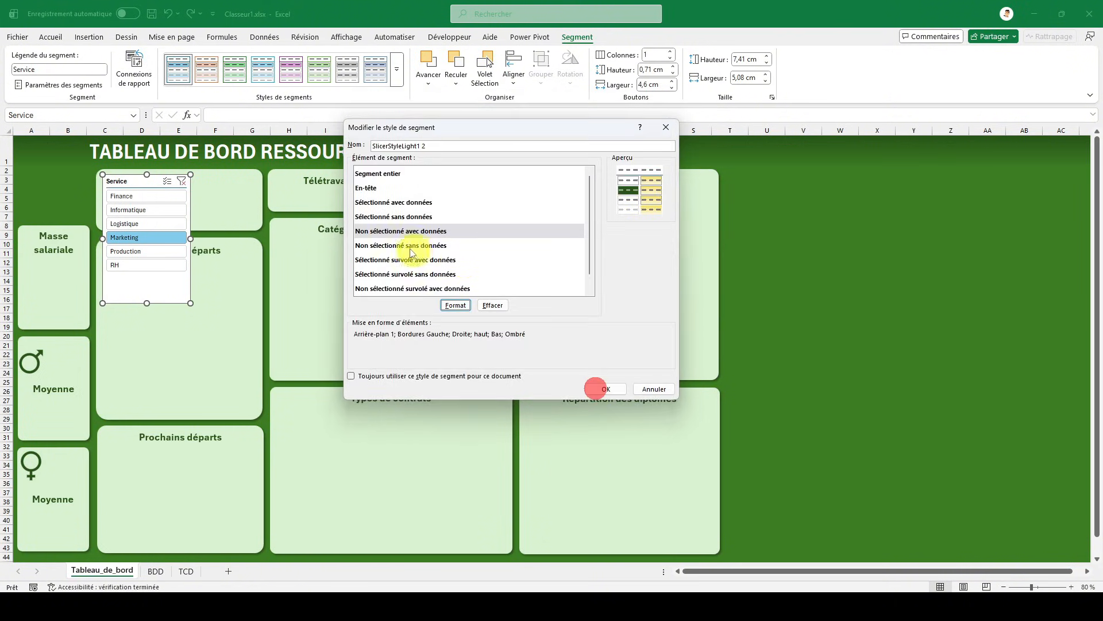
- Format the style's Non sélectionné sans données element with the darkest theme green fill and bold white text
{"action": "left_click", "coordinate": [405, 246]}
{"action": "left_click", "coordinate": [454, 304]}
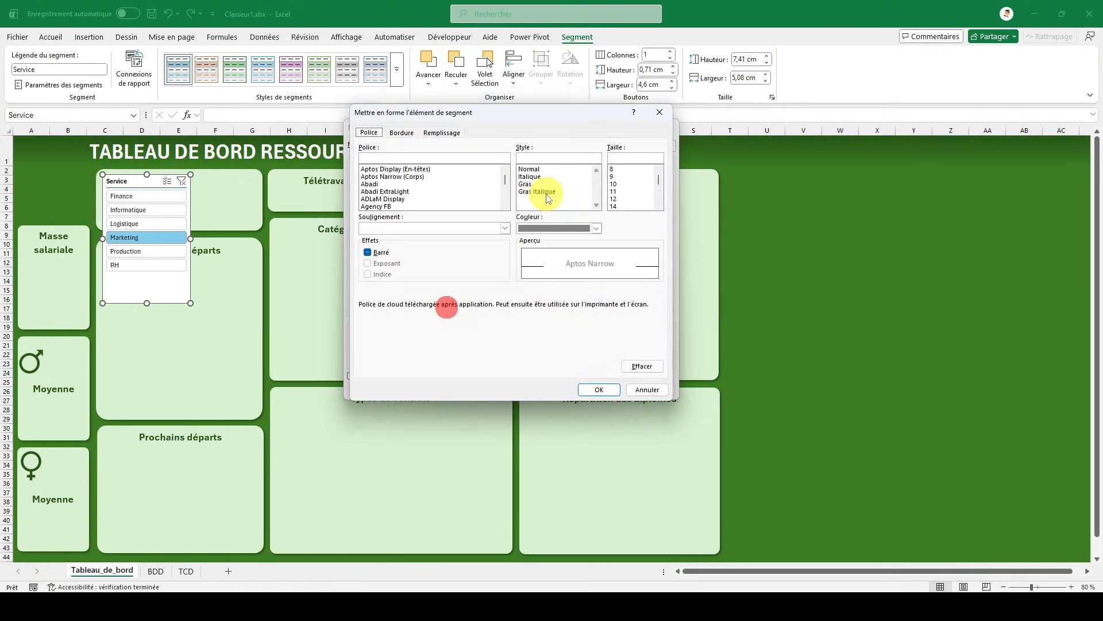
{"action": "left_click", "coordinate": [542, 229]}
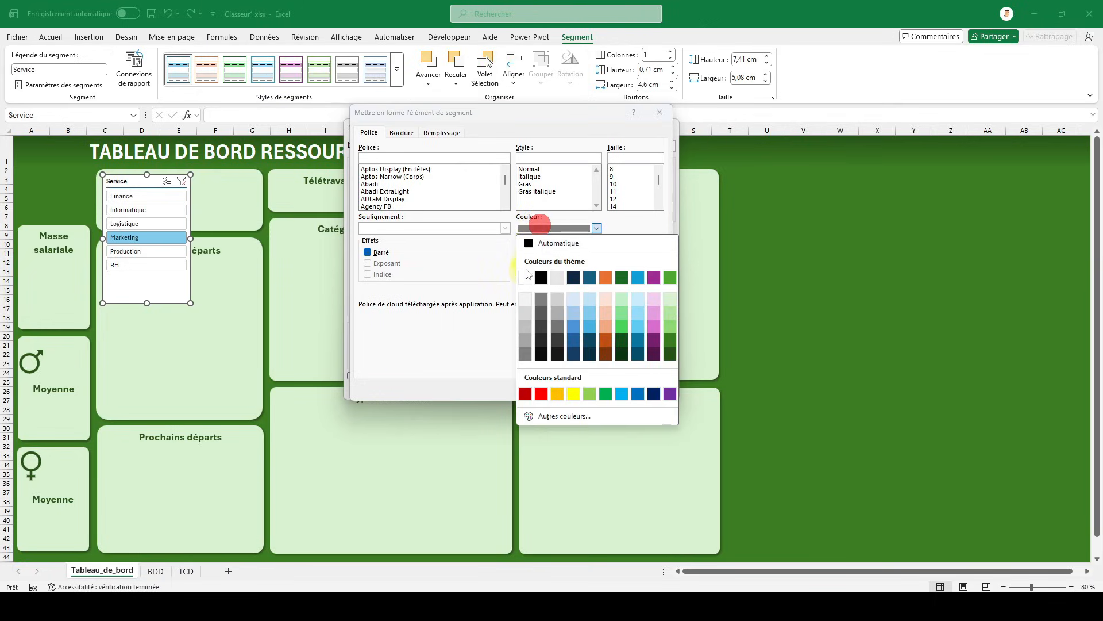
{"action": "left_click", "coordinate": [524, 277]}
{"action": "left_click", "coordinate": [432, 133]}
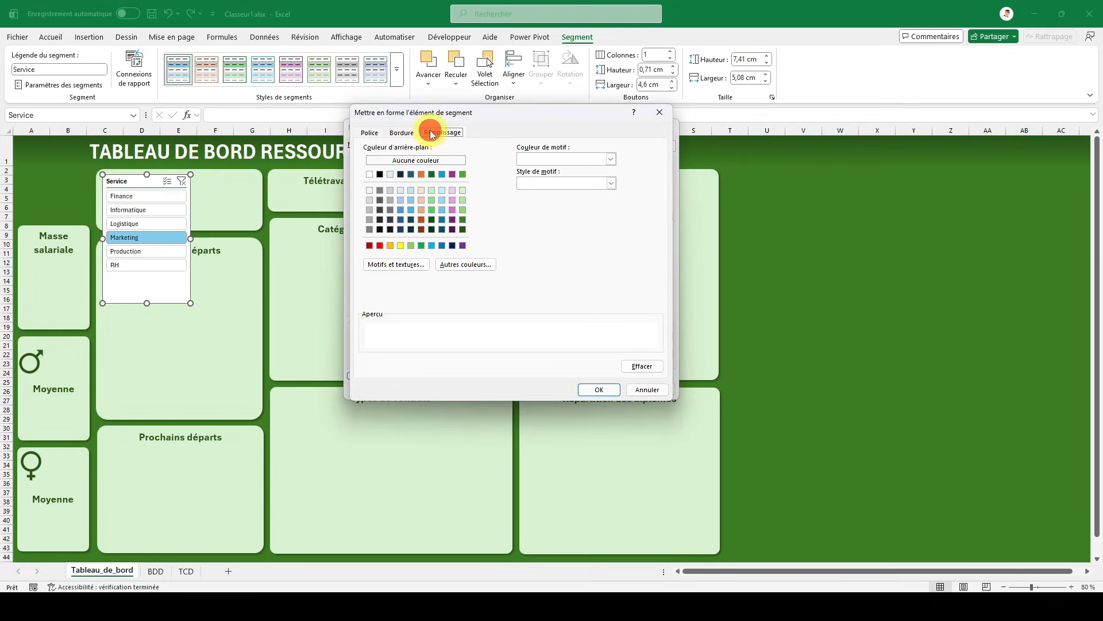
{"action": "left_click", "coordinate": [461, 229]}
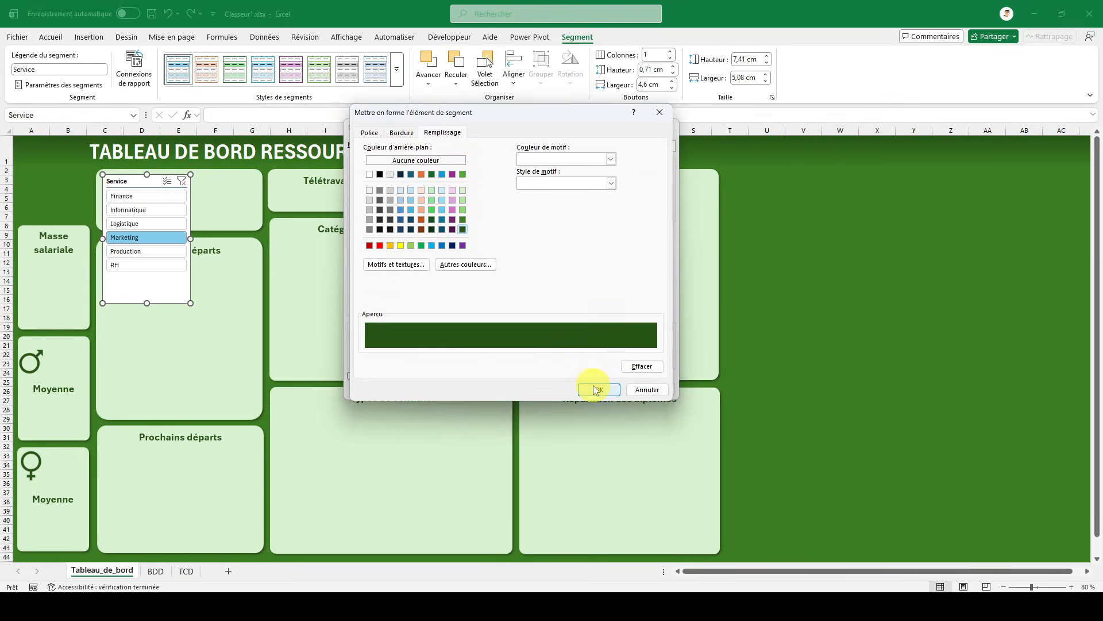
{"action": "left_click", "coordinate": [368, 135]}
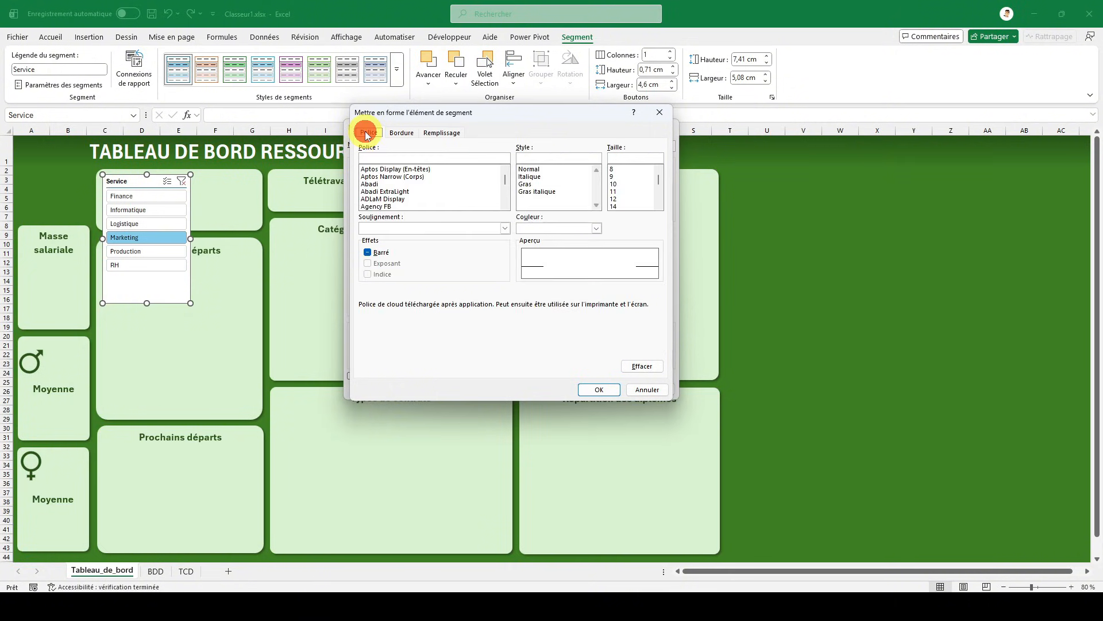
{"action": "left_click", "coordinate": [526, 184]}
{"action": "left_click", "coordinate": [598, 389]}
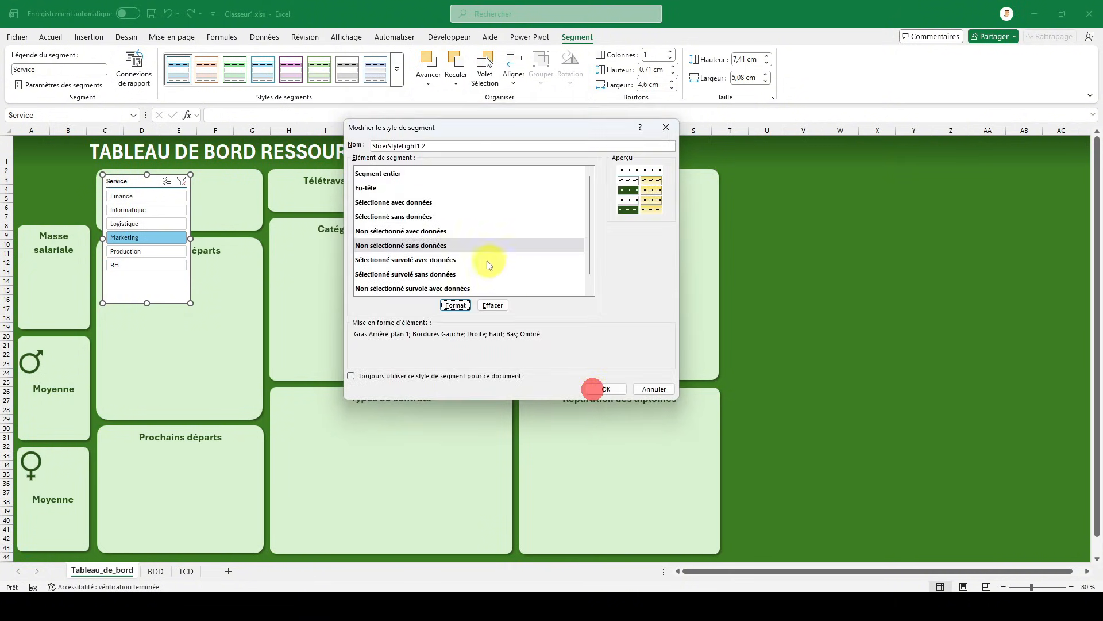
- Make the text of the style's Non sélectionné avec données element bold
{"action": "left_click", "coordinate": [450, 231]}
{"action": "left_click", "coordinate": [455, 305]}
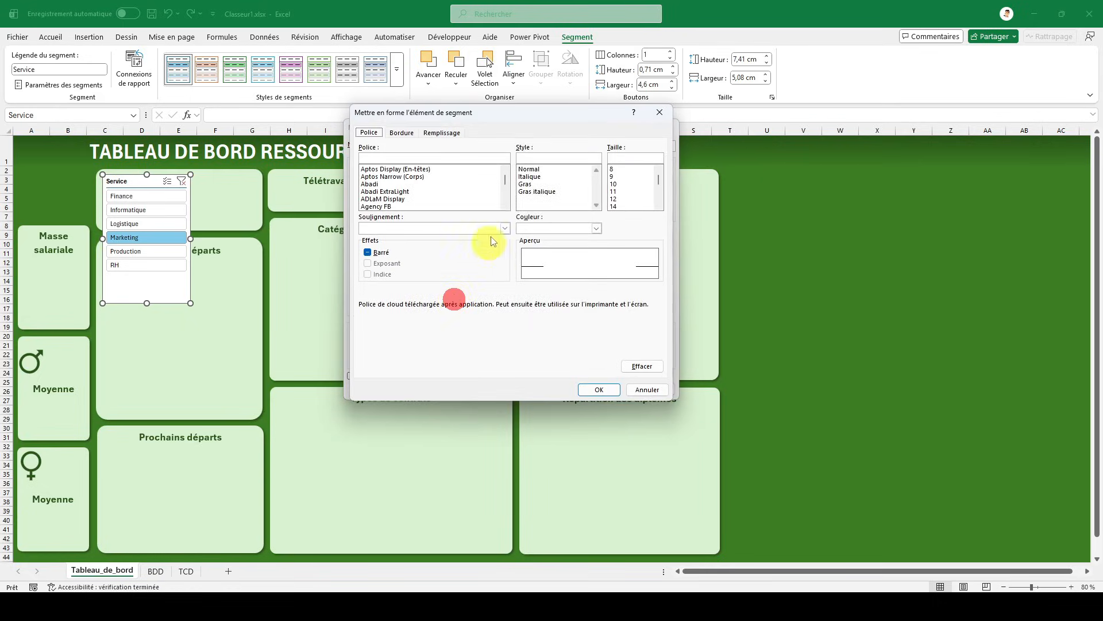
{"action": "left_click", "coordinate": [525, 184]}
{"action": "left_click", "coordinate": [592, 388]}
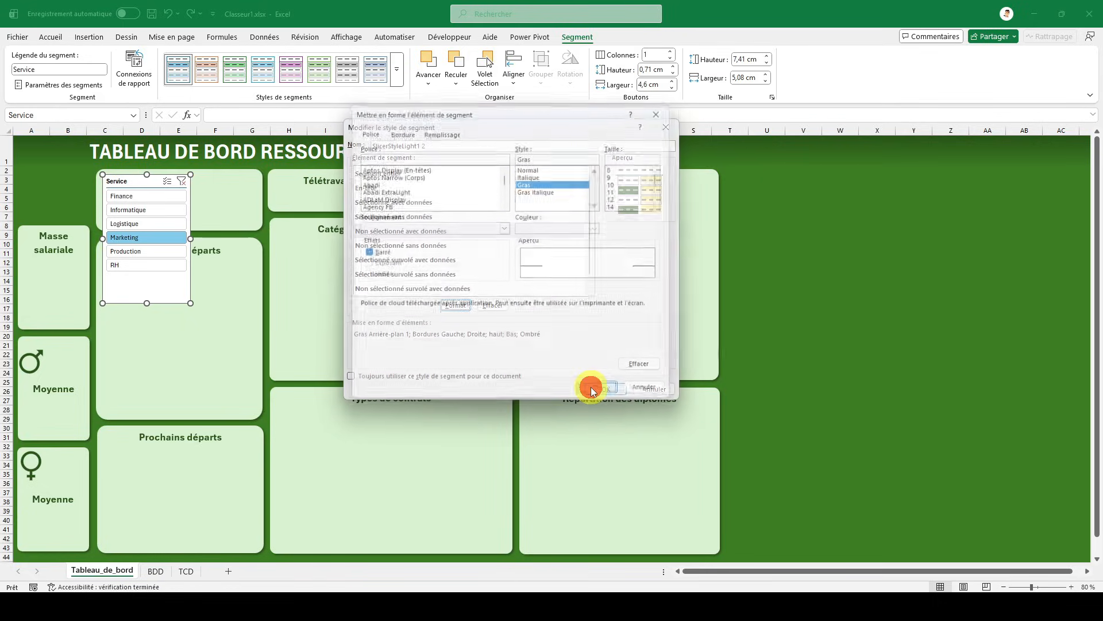
- Check the fill and font settings of the style's Non sélectionné sans données element
{"action": "left_click", "coordinate": [365, 245]}
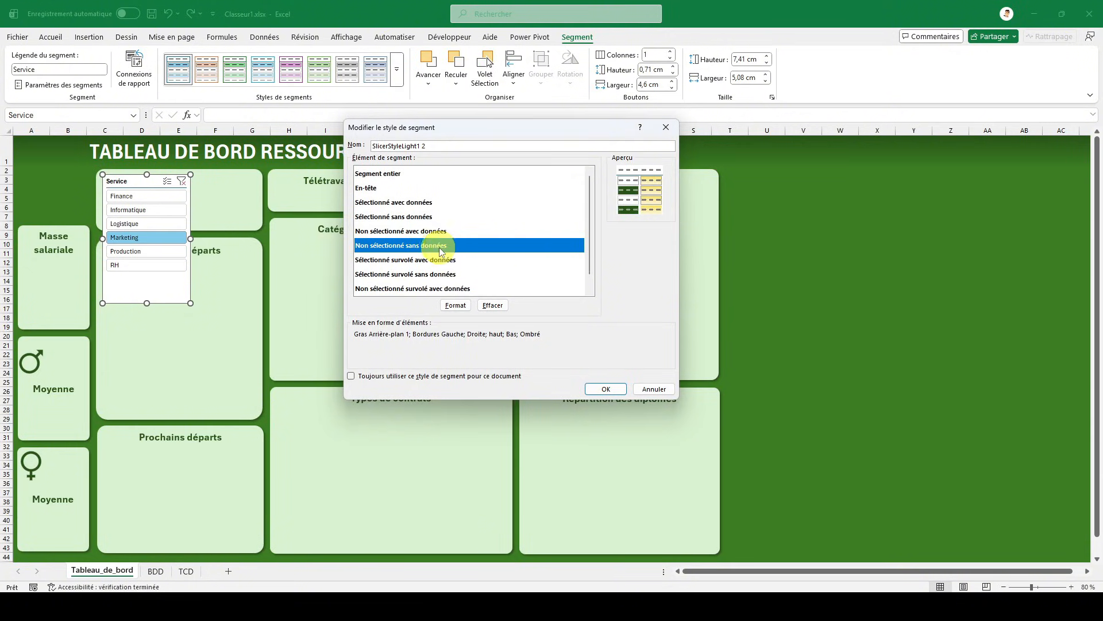
{"action": "left_click", "coordinate": [413, 260]}
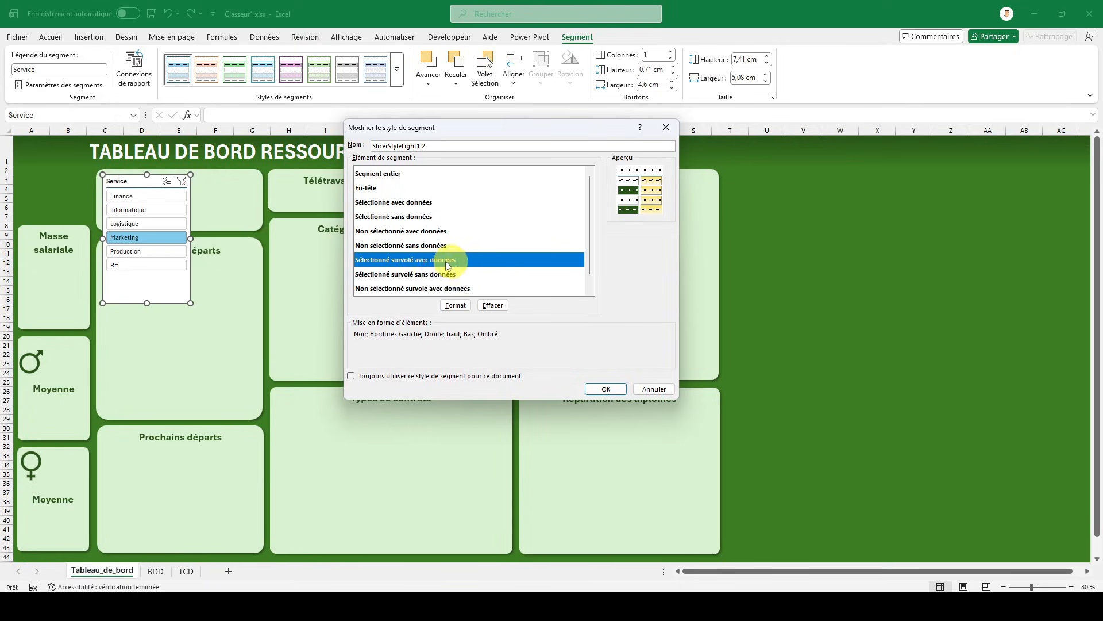
{"action": "left_click", "coordinate": [423, 246]}
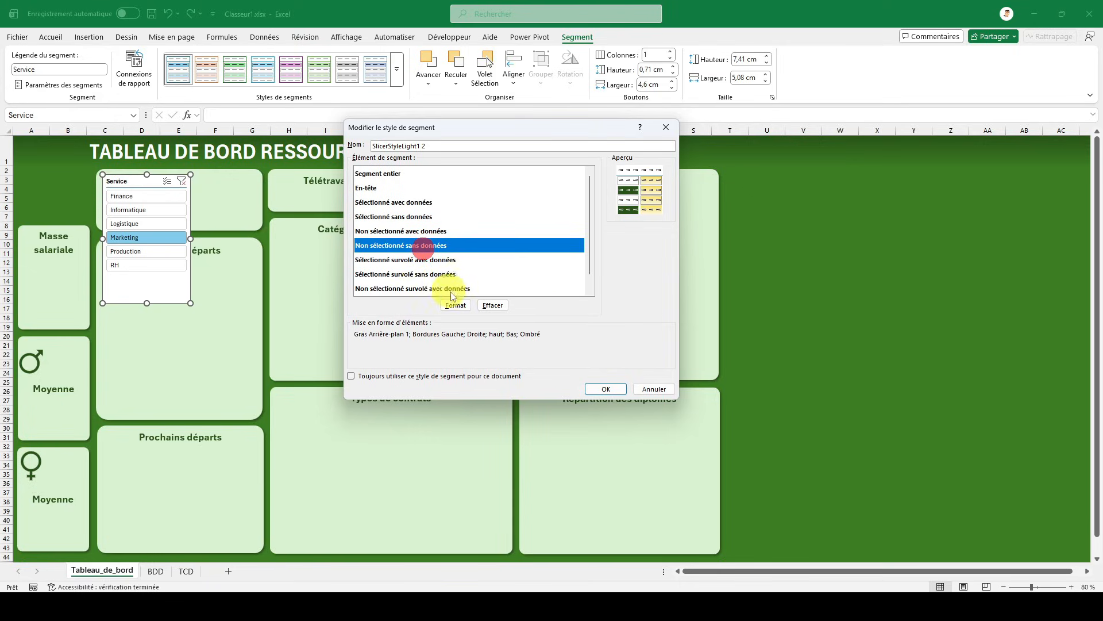
{"action": "left_click", "coordinate": [455, 304]}
{"action": "left_click", "coordinate": [443, 133]}
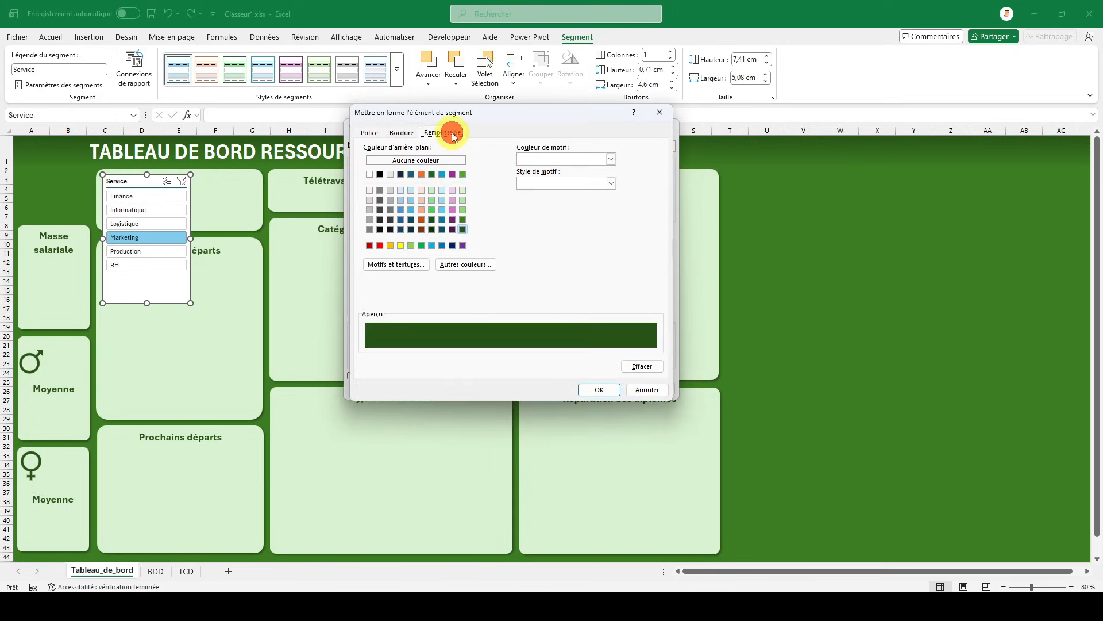
{"action": "left_click", "coordinate": [369, 132]}
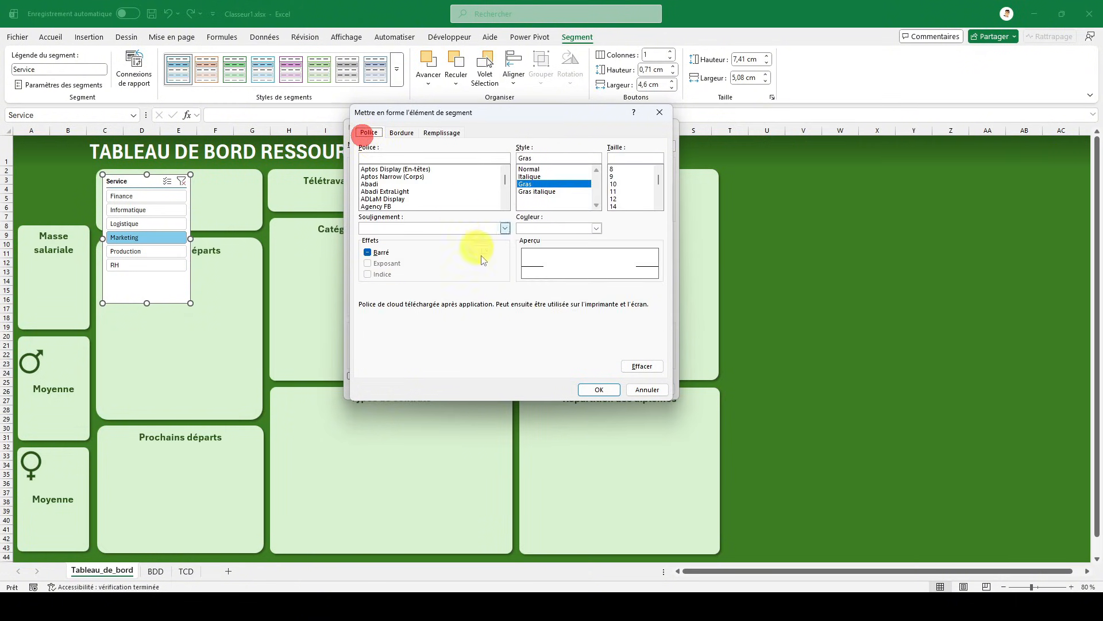
{"action": "left_click", "coordinate": [593, 395]}
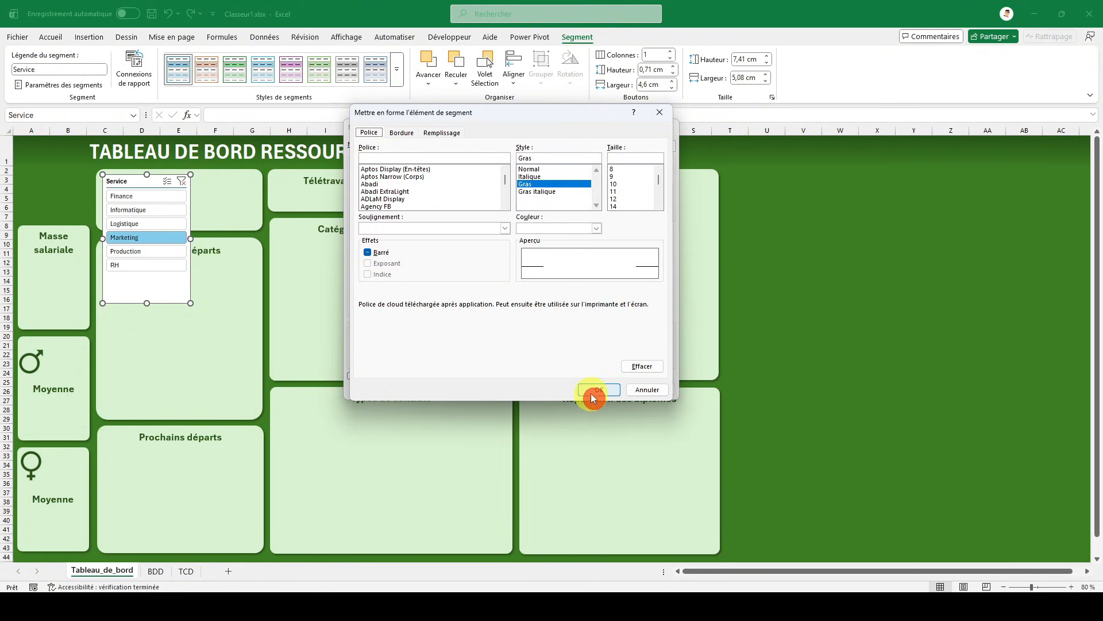
- Review the font and fill settings of the Sélectionné survolé avec données and Sélectionné survolé sans données elements
{"action": "left_click", "coordinate": [397, 260]}
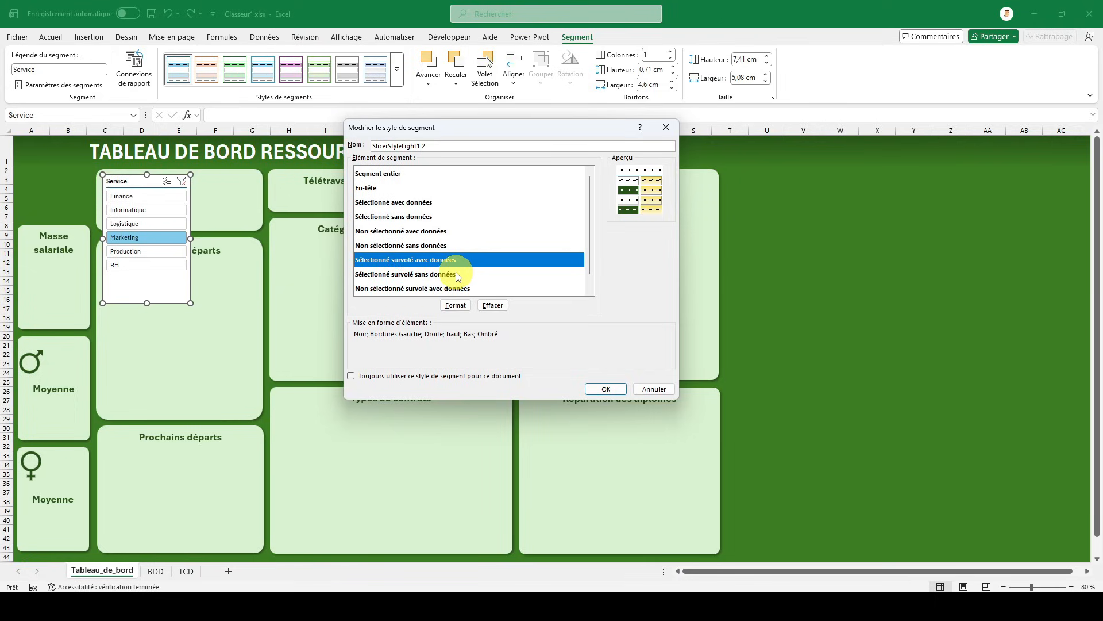
{"action": "left_click", "coordinate": [456, 305]}
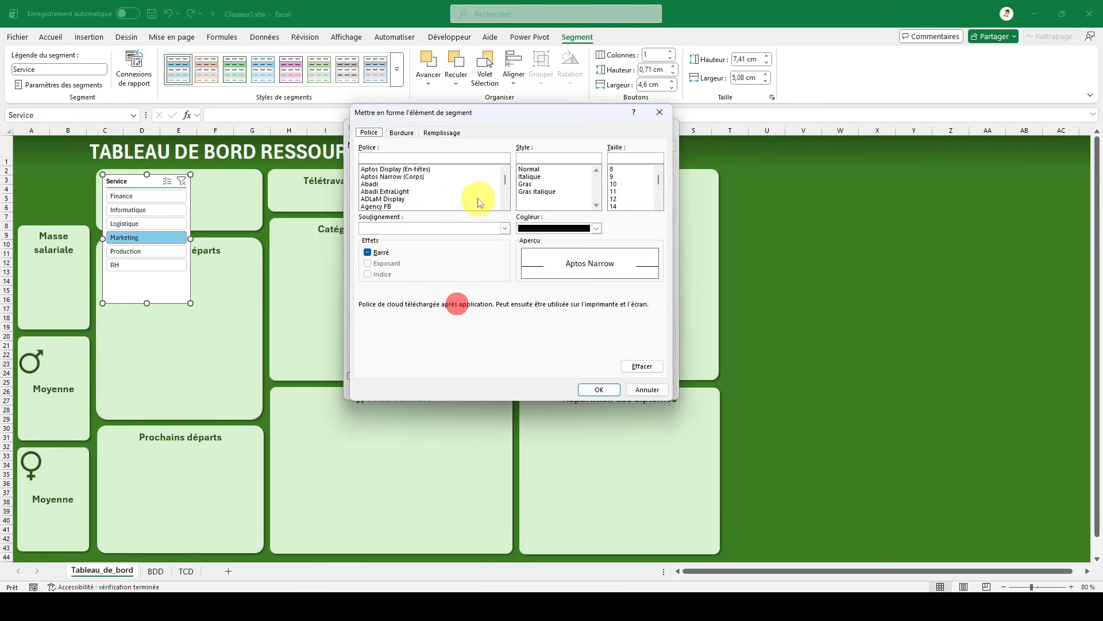
{"action": "left_click", "coordinate": [447, 137]}
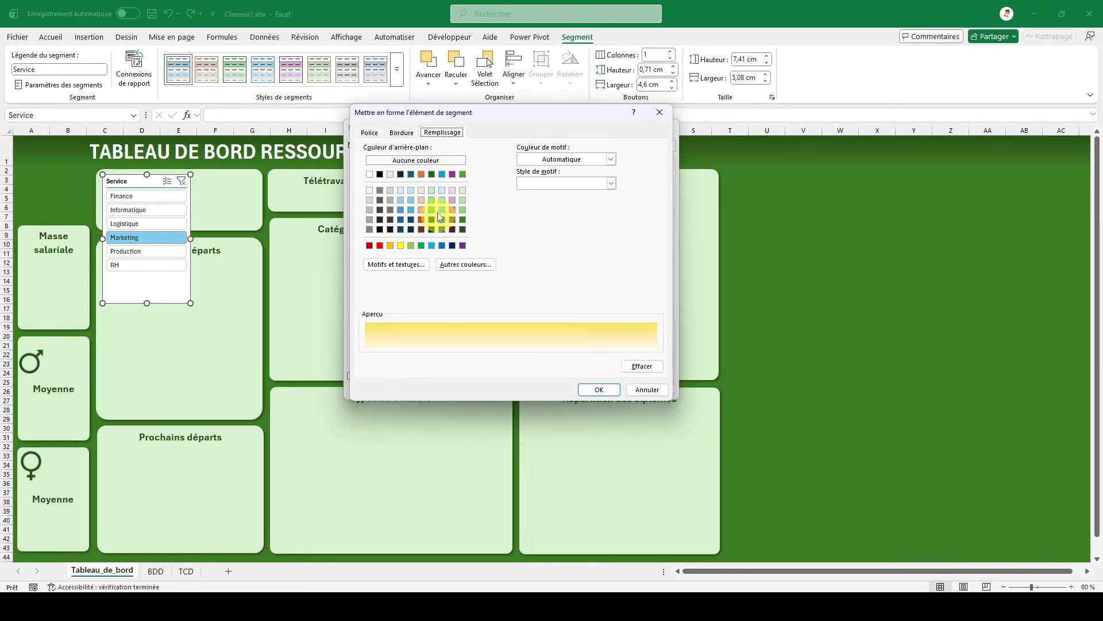
{"action": "left_click", "coordinate": [369, 133]}
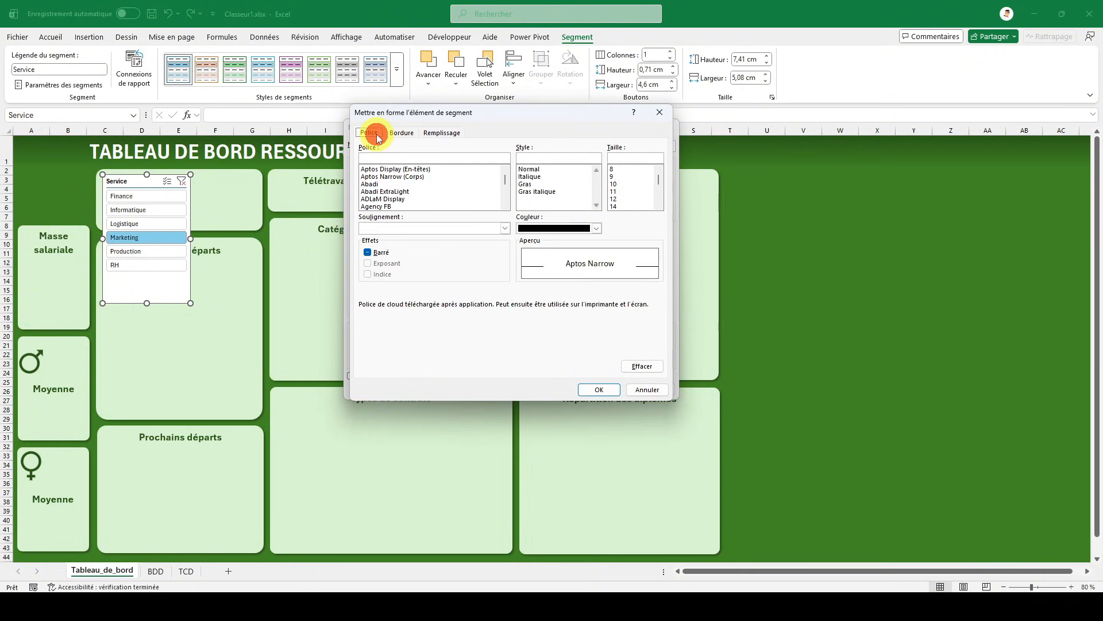
{"action": "left_click", "coordinate": [597, 388]}
{"action": "left_click", "coordinate": [415, 274]}
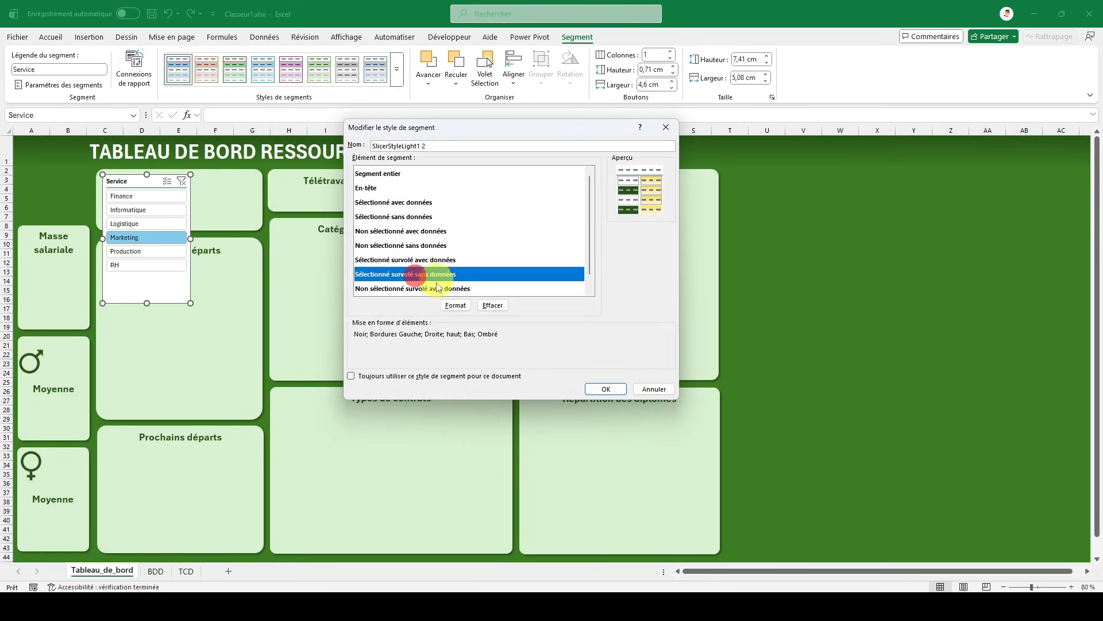
{"action": "left_click", "coordinate": [455, 305]}
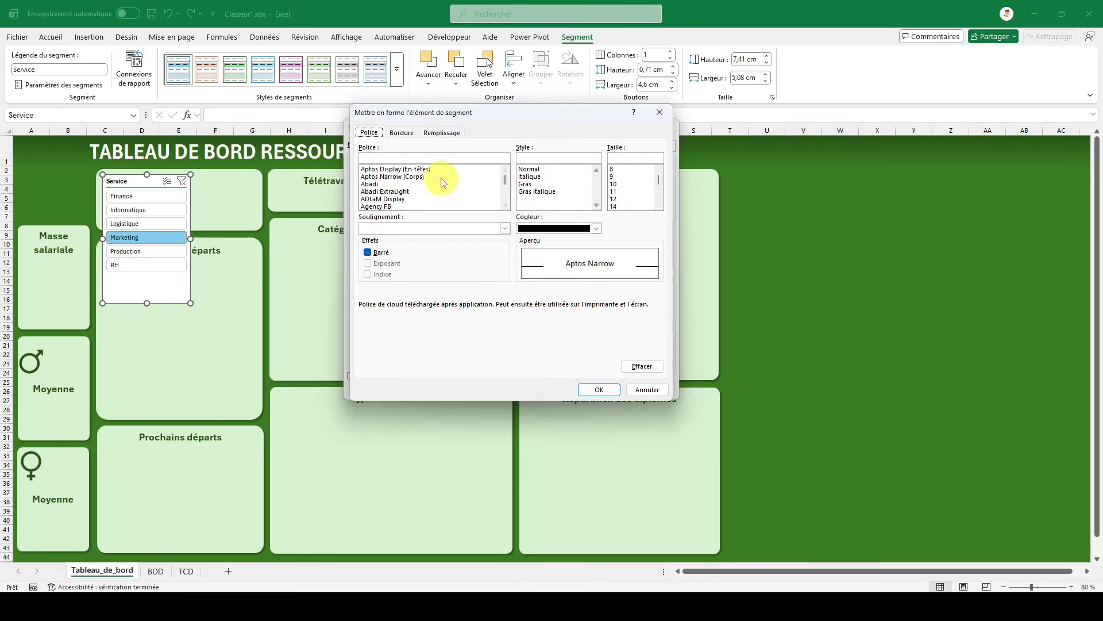
{"action": "left_click", "coordinate": [442, 133]}
{"action": "left_click", "coordinate": [598, 389]}
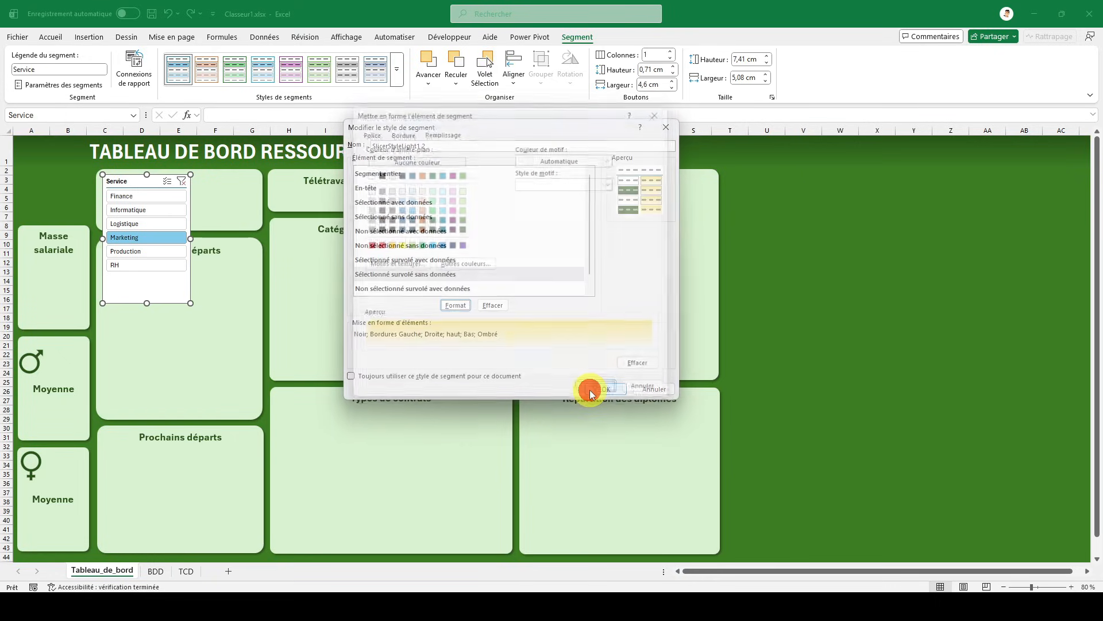
- Save the modified SlicerStyleLight1 2 style and apply it to the Service slicer
{"action": "scroll", "coordinate": [480, 259], "scroll_direction": "down", "scroll_amount": 1}
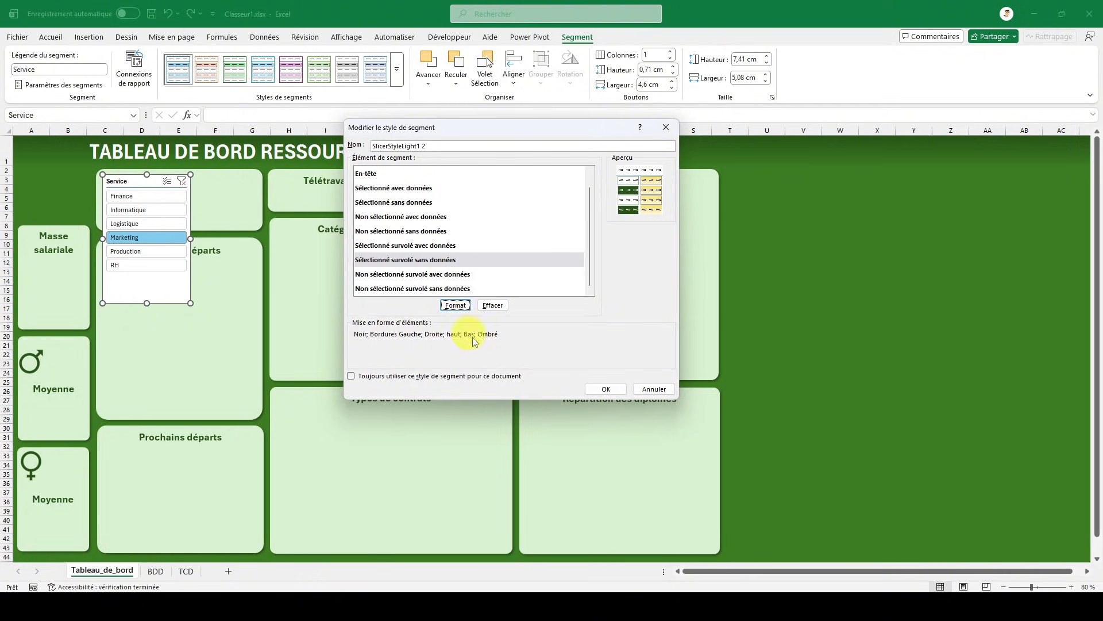
{"action": "left_click", "coordinate": [606, 389]}
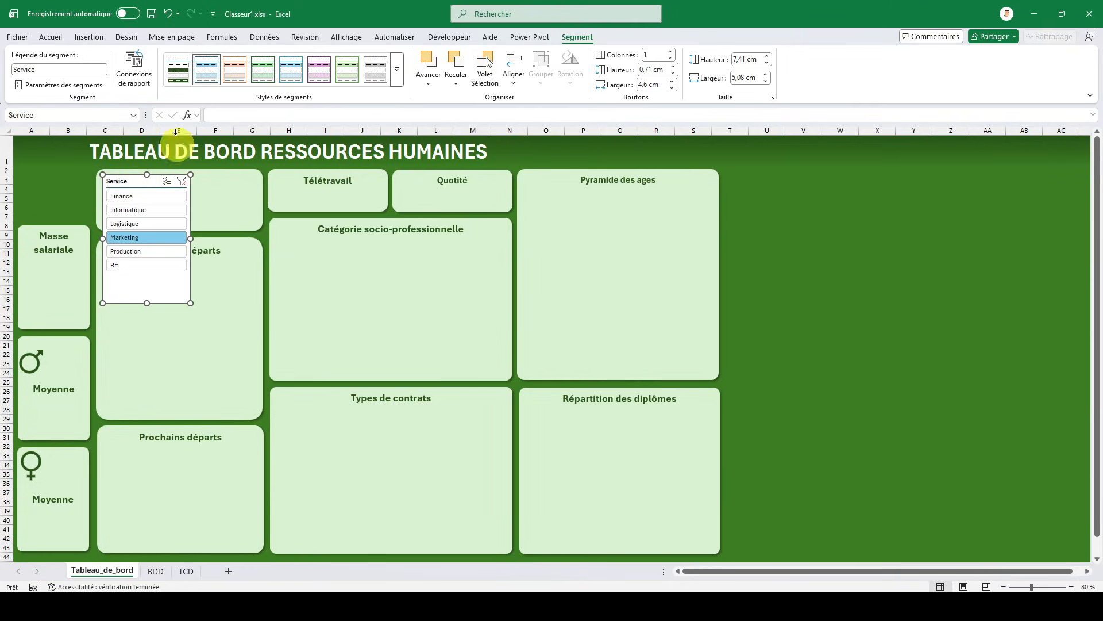
{"action": "left_click", "coordinate": [179, 69]}
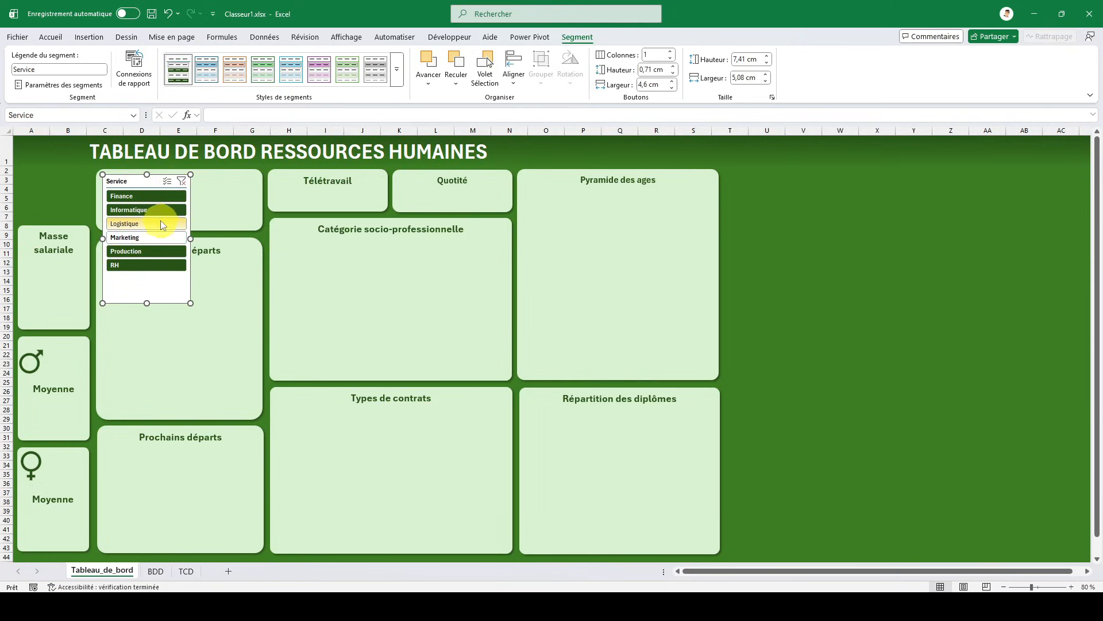
- Hide the Service slicer's header in its slicer settings
{"action": "right_click", "coordinate": [126, 180]}
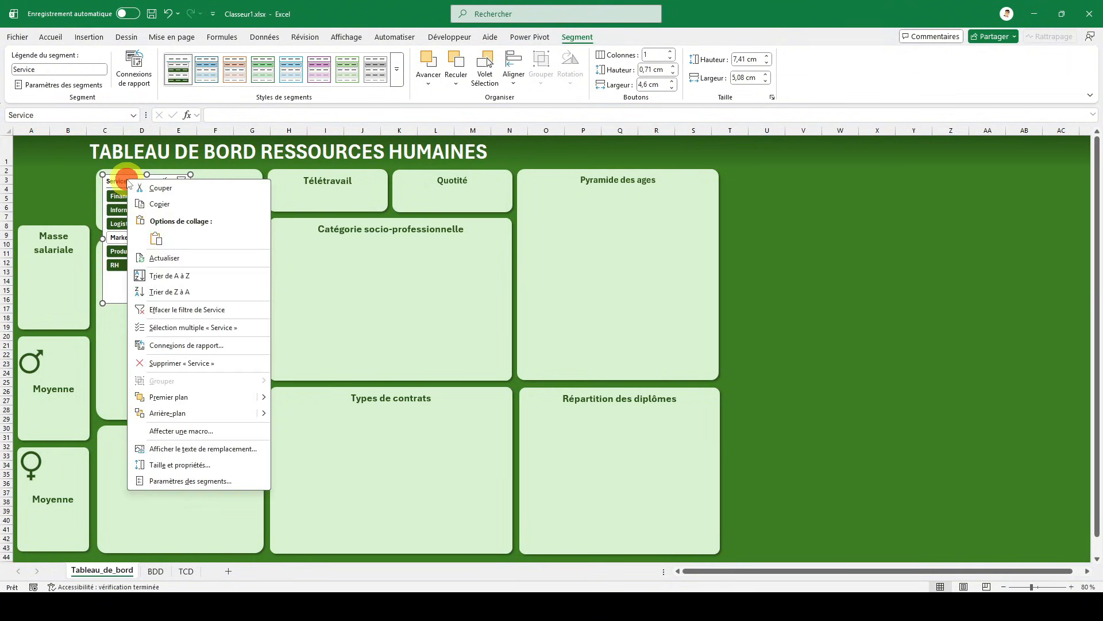
{"action": "left_click", "coordinate": [170, 481]}
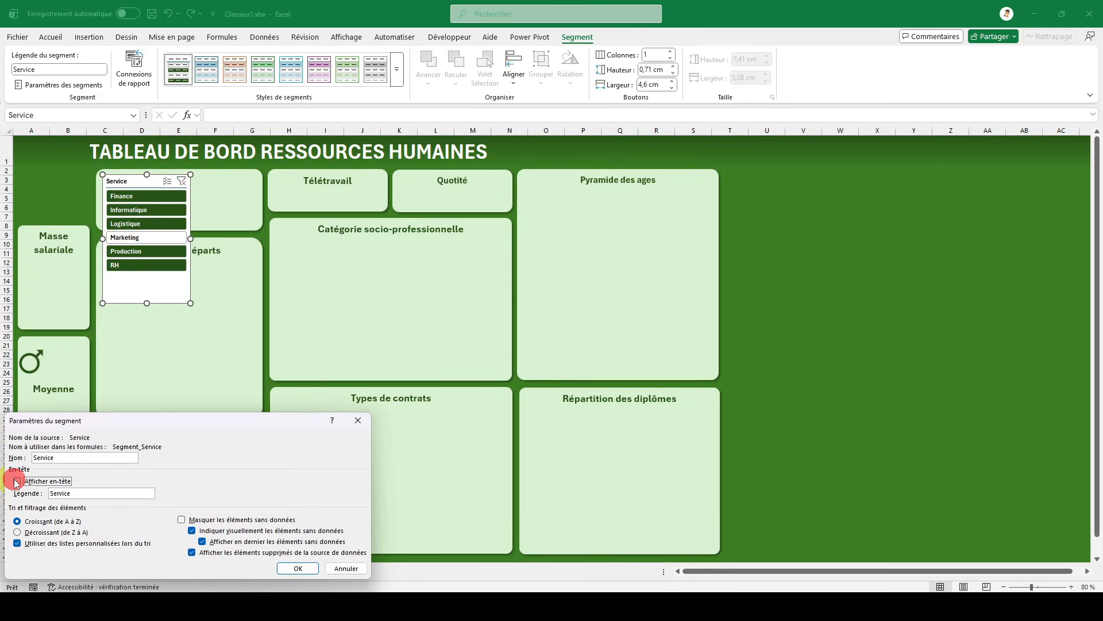
{"action": "left_click", "coordinate": [297, 568]}
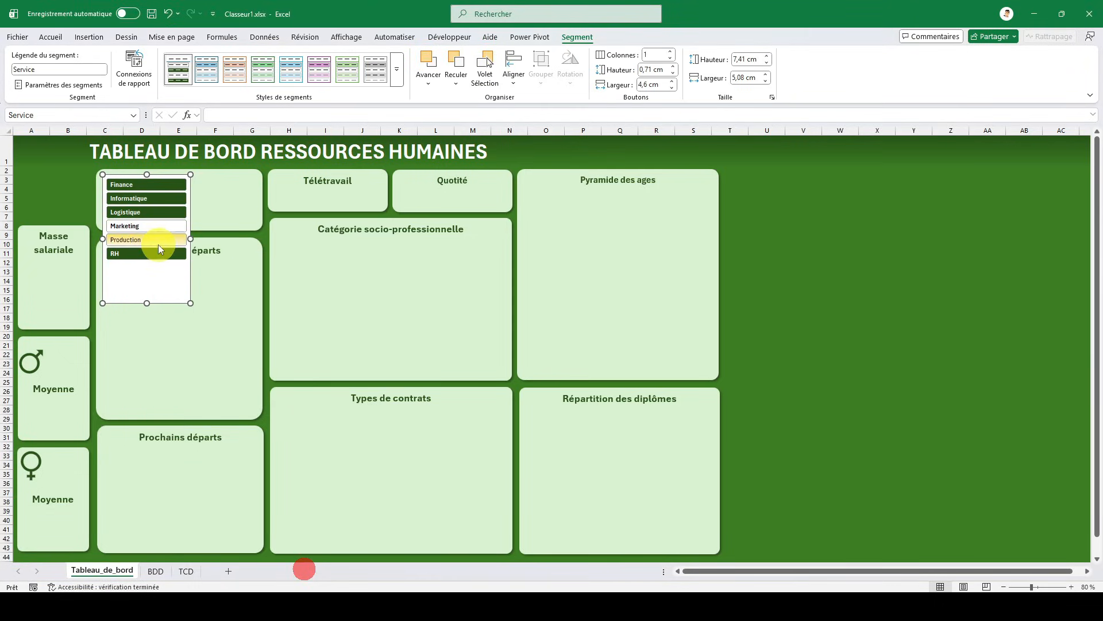
- Arrange the Service slicer's buttons in two columns and resize the slicer to about 3,08 cm high and 9 cm wide
{"action": "left_click_drag", "start_coordinate": [160, 274], "coordinate": [156, 276]}
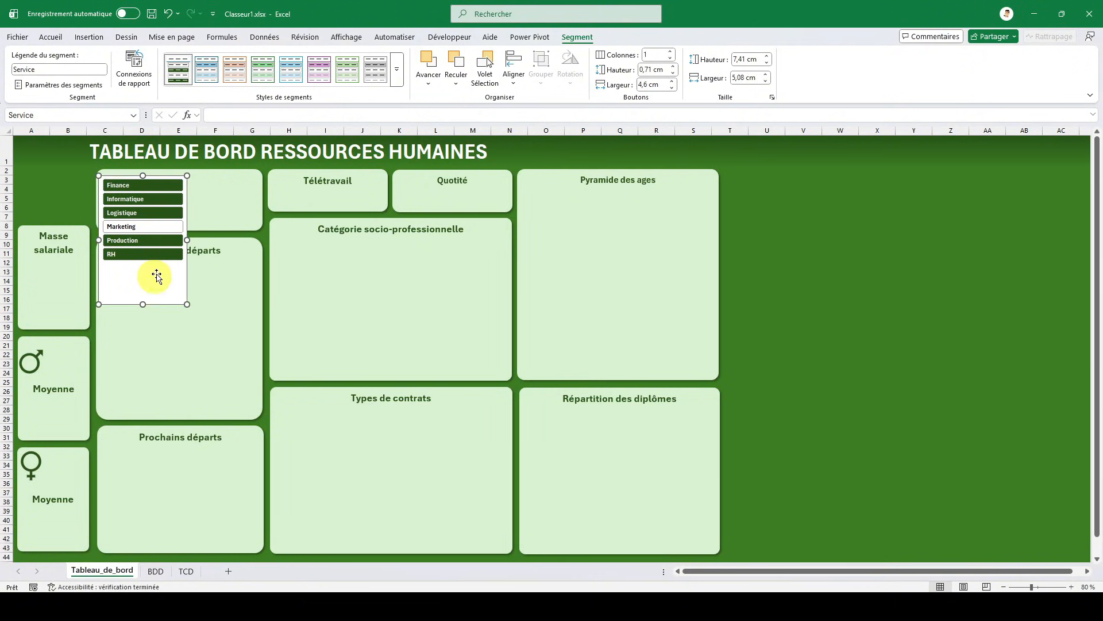
{"action": "left_click", "coordinate": [672, 52]}
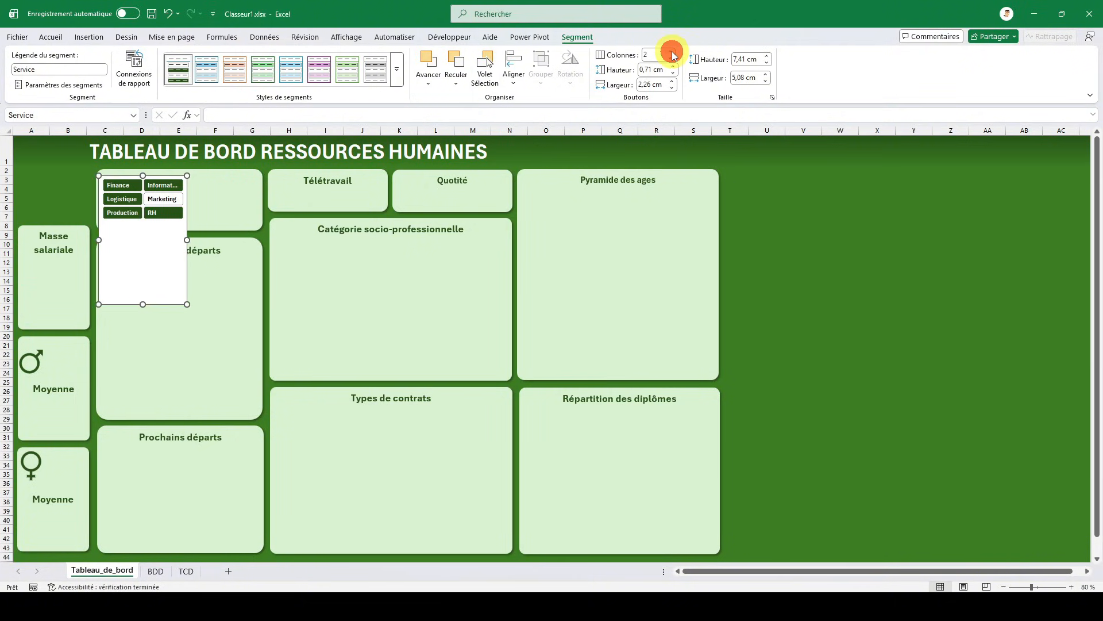
{"action": "left_click_drag", "start_coordinate": [187, 242], "coordinate": [256, 230]}
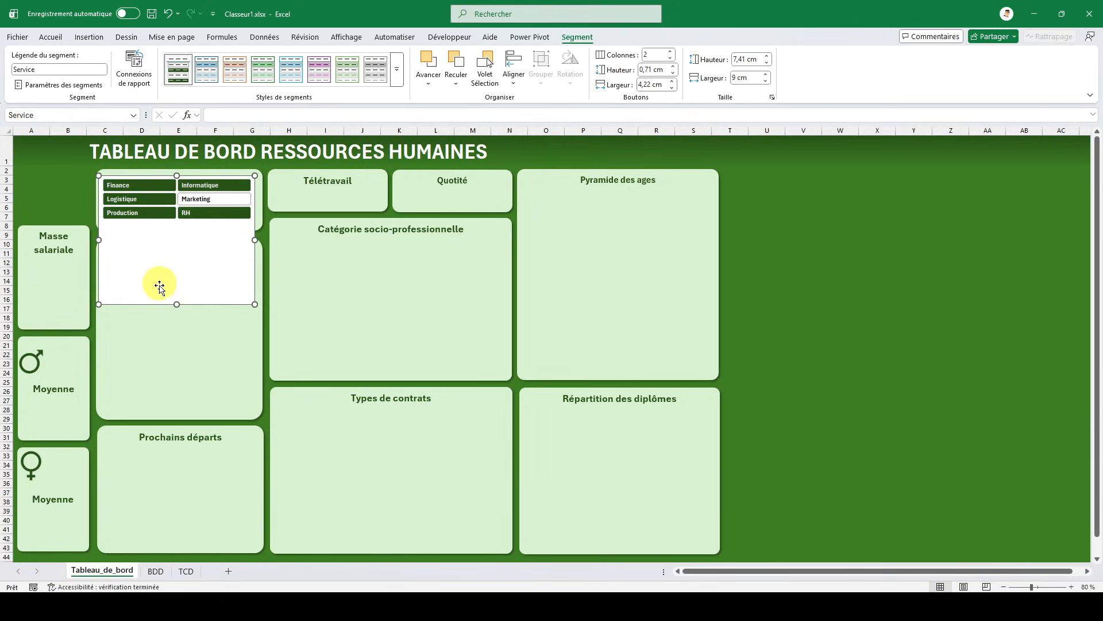
{"action": "left_click_drag", "start_coordinate": [174, 304], "coordinate": [182, 230]}
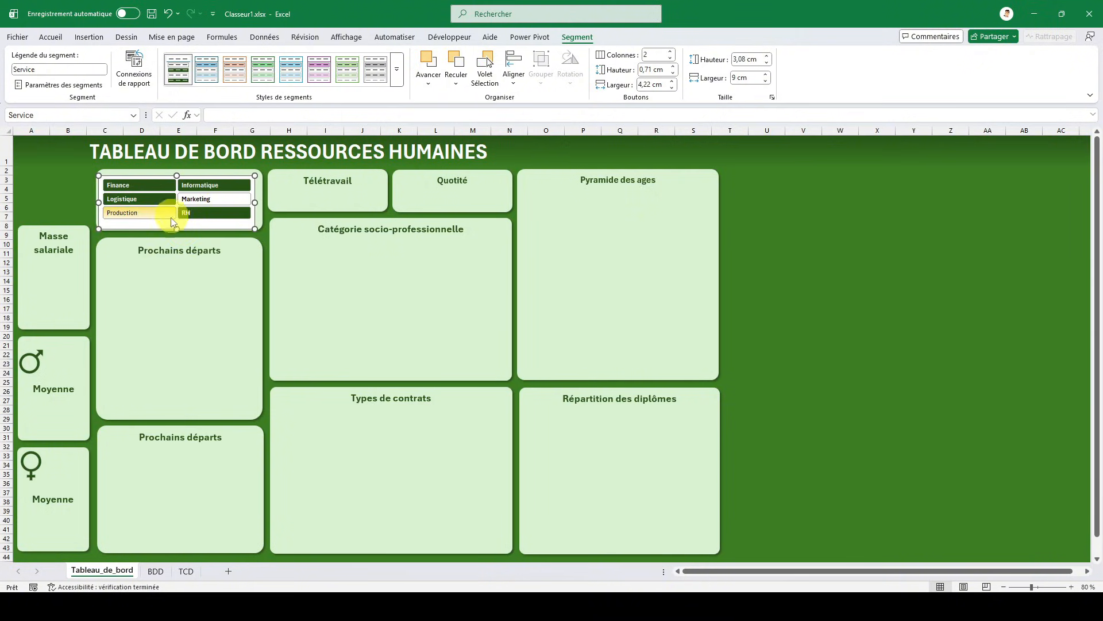
- Nudge the Service slicer slightly up and to the right to center it in the card above Prochains départs
{"action": "key", "text": "Up"}
{"action": "key", "text": "Up"}
{"action": "key", "text": "Up"}
{"action": "key", "text": "Up"}
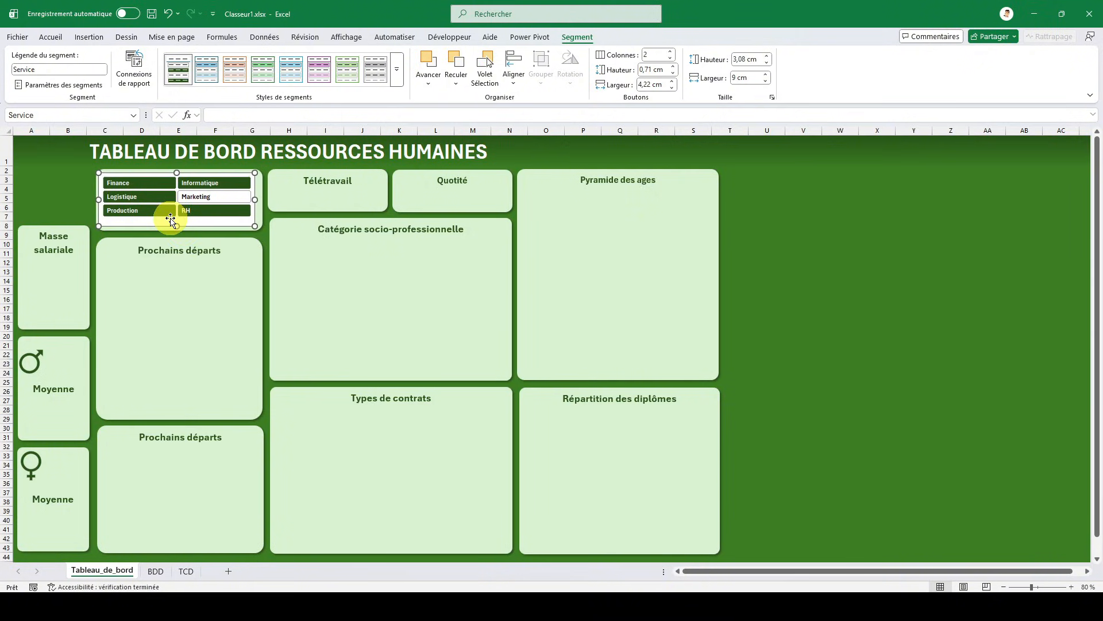
{"action": "key", "text": "Right"}
{"action": "key", "text": "Right"}
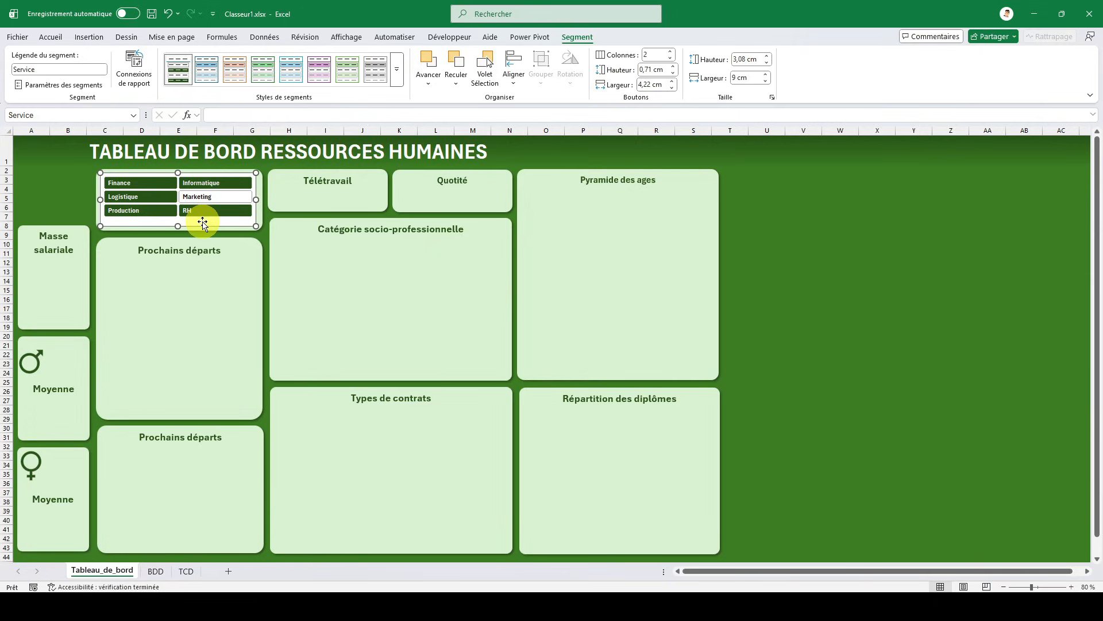
- Fill the slicer style's Segment entier element with the lightest theme green to match the dashboard cards
{"action": "right_click", "coordinate": [183, 74]}
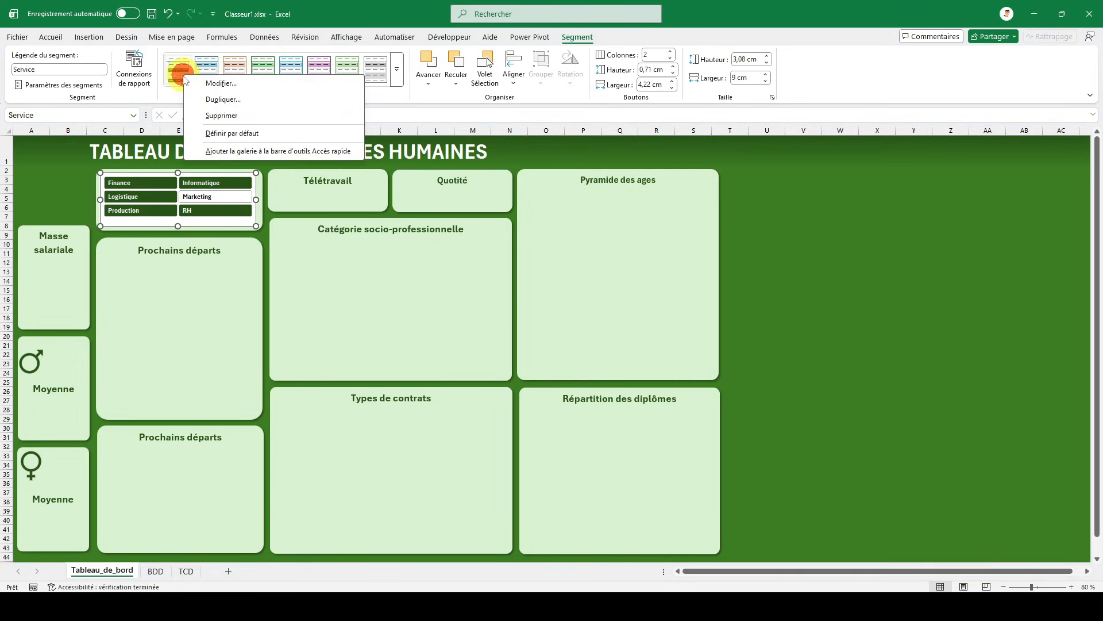
{"action": "left_click", "coordinate": [225, 95]}
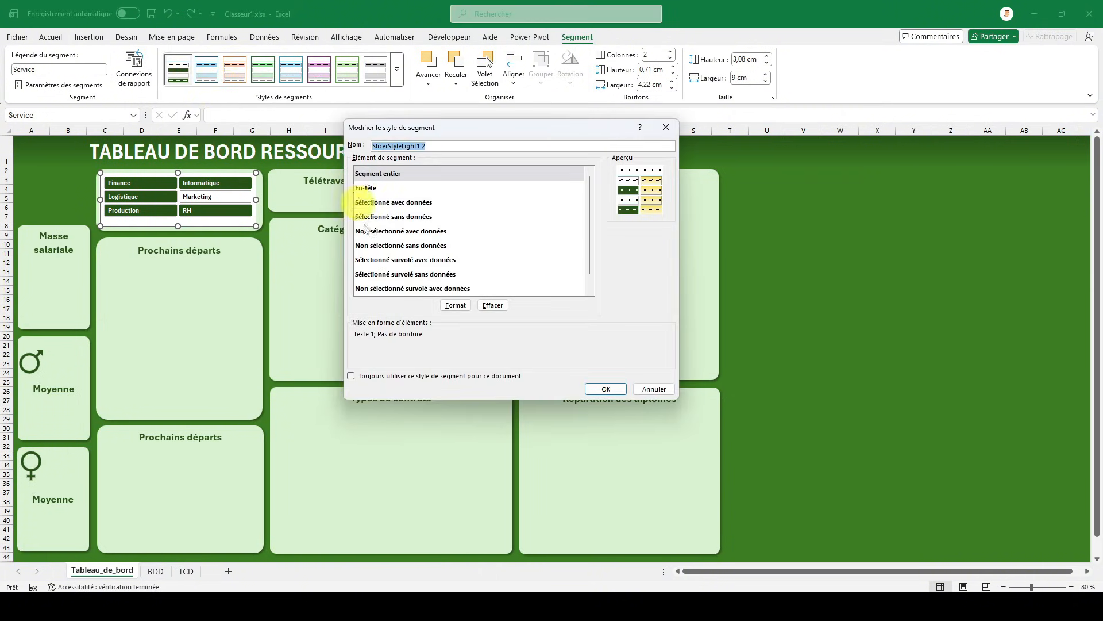
{"action": "left_click", "coordinate": [456, 306]}
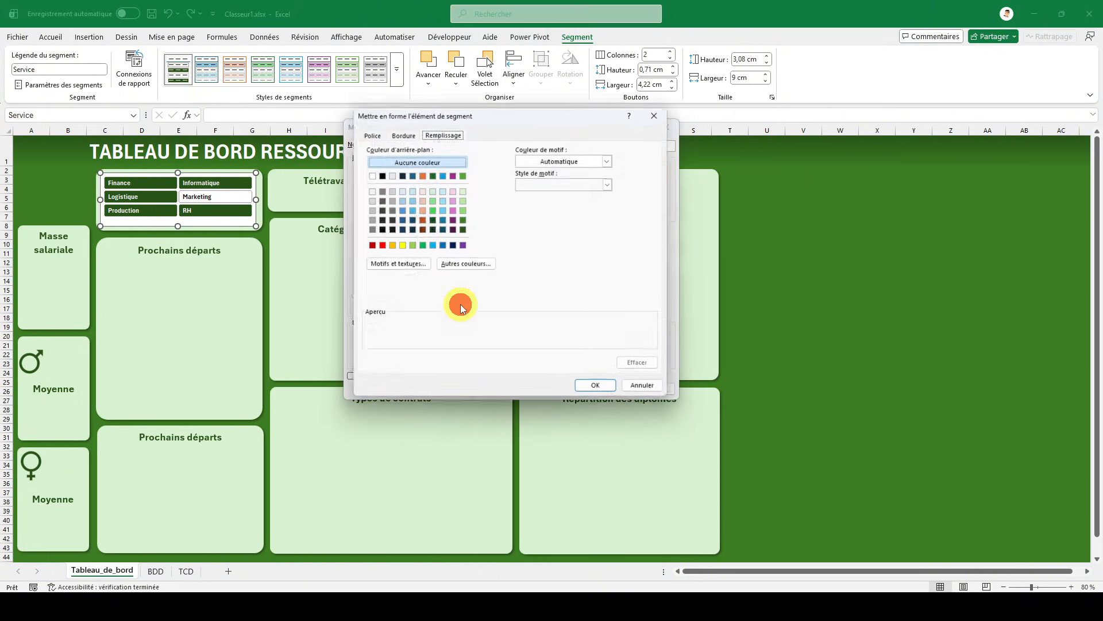
{"action": "left_click", "coordinate": [462, 190]}
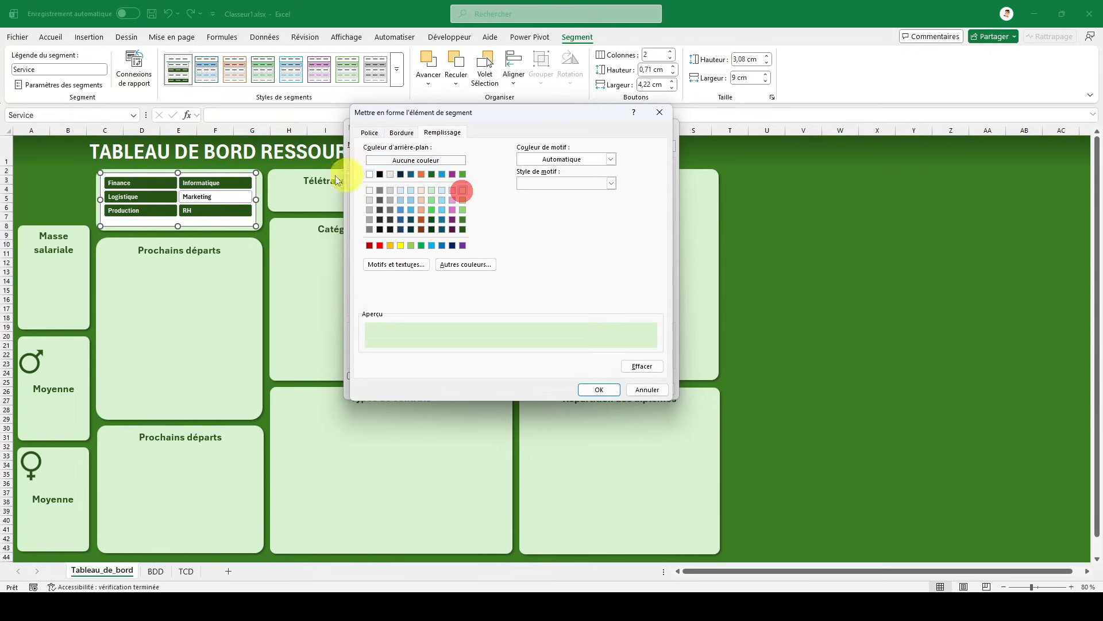
{"action": "left_click", "coordinate": [600, 390]}
{"action": "left_click", "coordinate": [598, 387]}
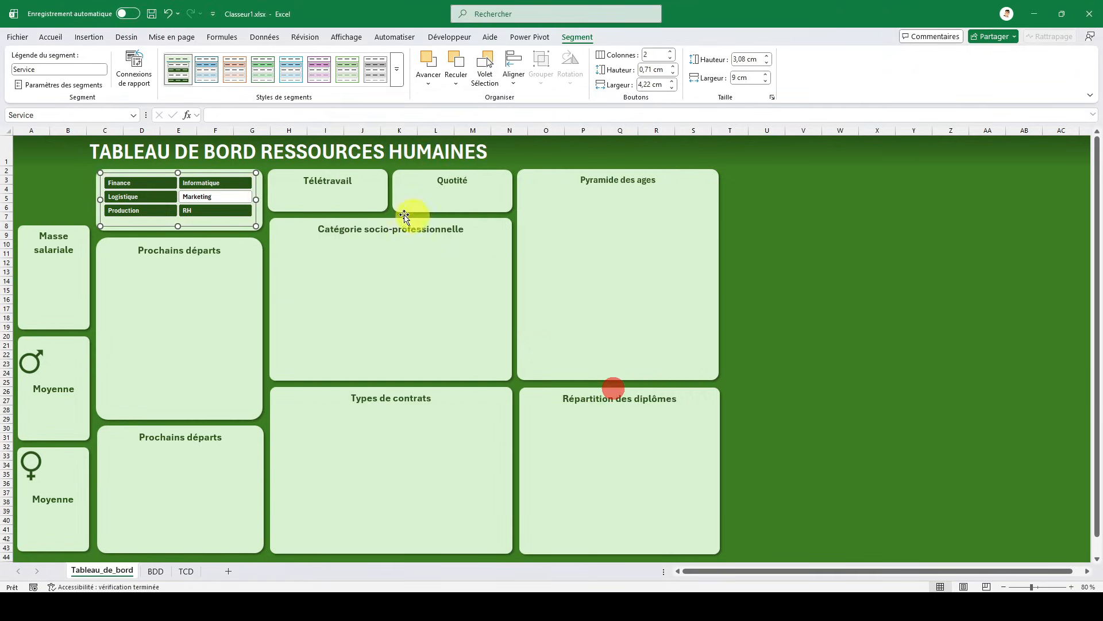
{"action": "left_click", "coordinate": [872, 316]}
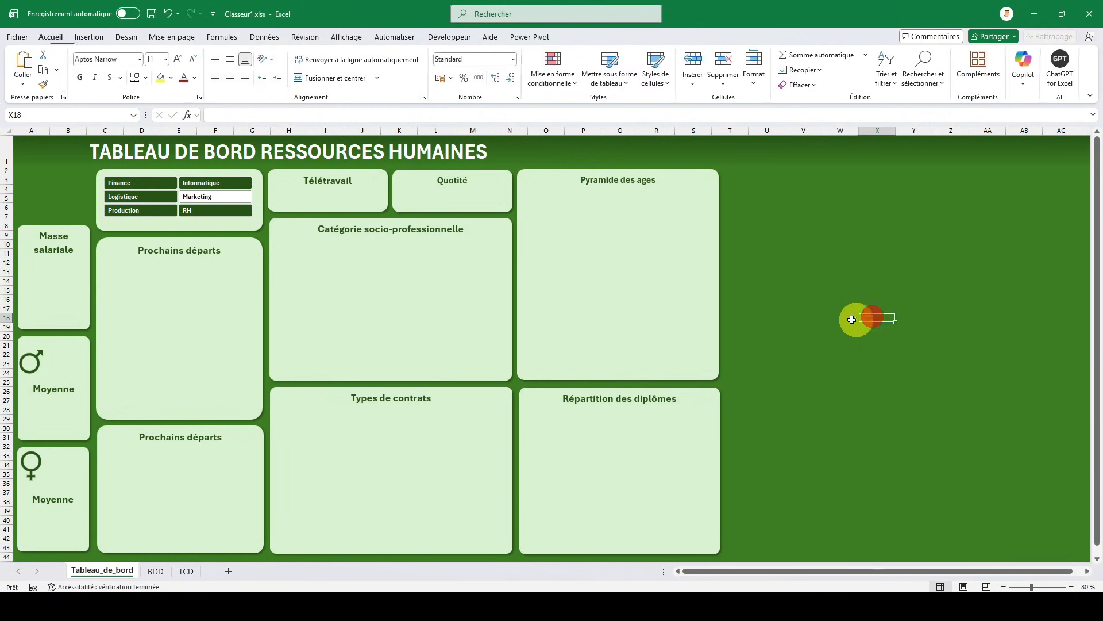
{"action": "left_click", "coordinate": [170, 226]}
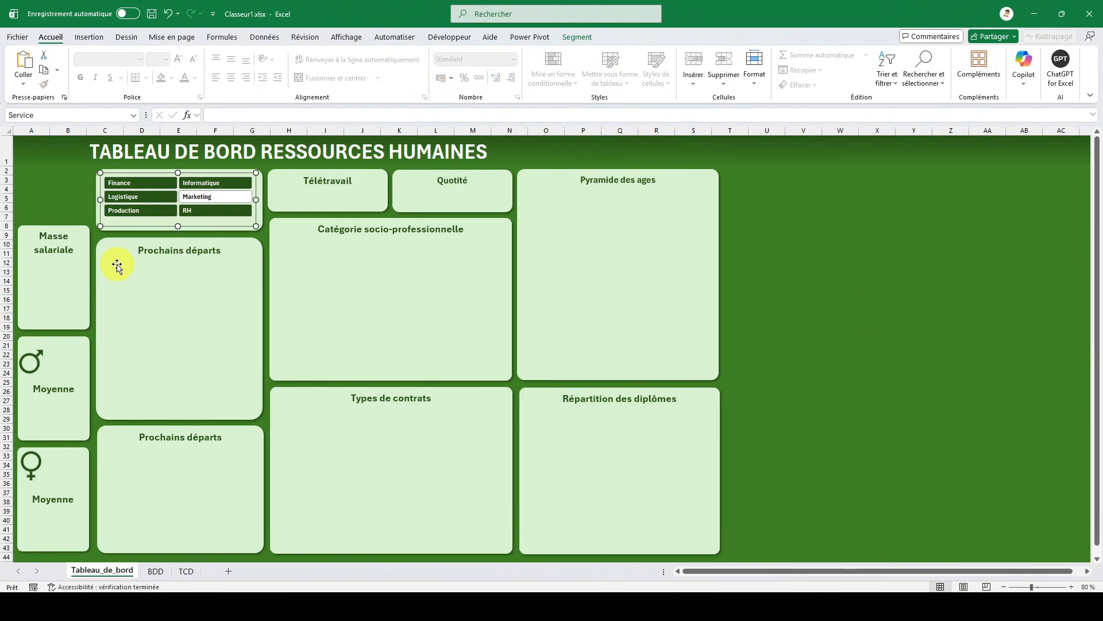
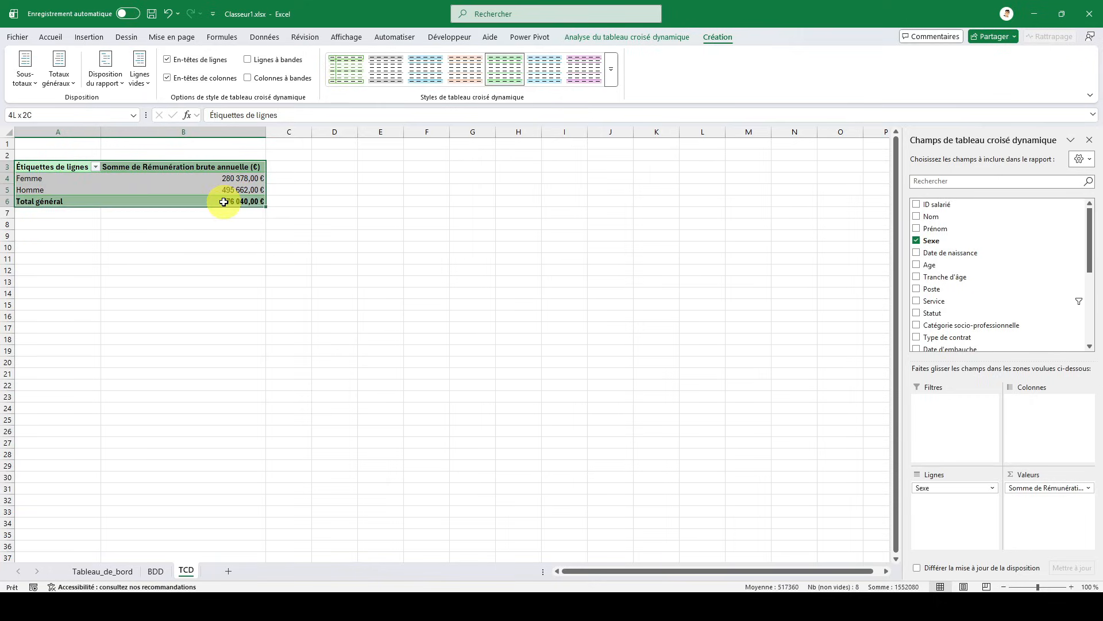
- Copy the Sexe pay pivot table A3:B6 and paste it at A12 and at A19 on the TCD sheet
{"action": "key", "text": "ctrl+c"}
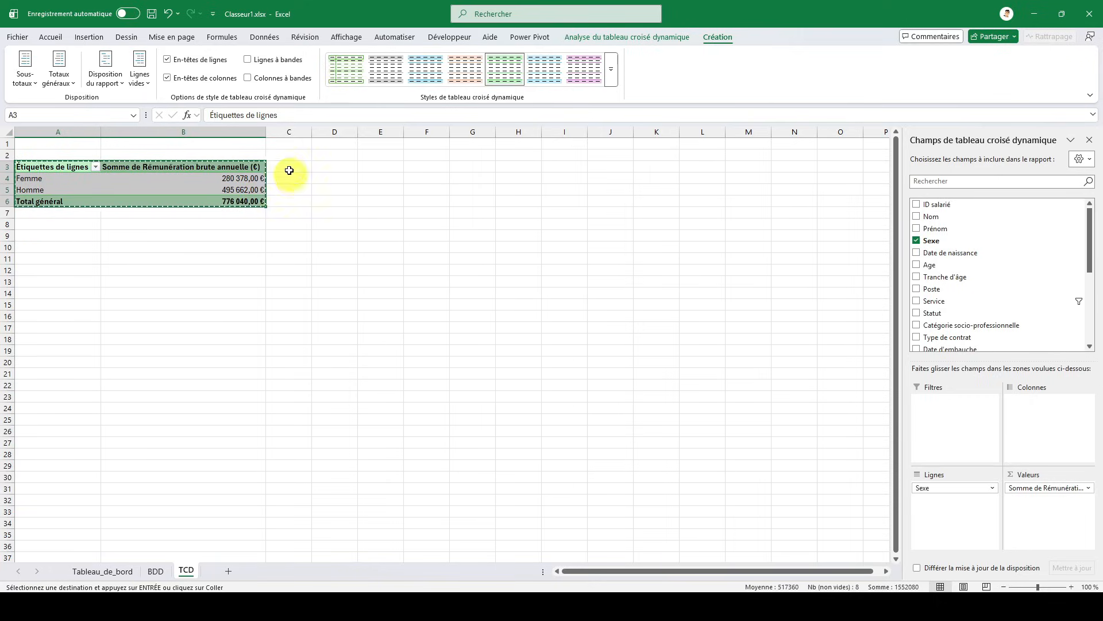
{"action": "left_click", "coordinate": [33, 274]}
{"action": "key", "text": "ctrl+v"}
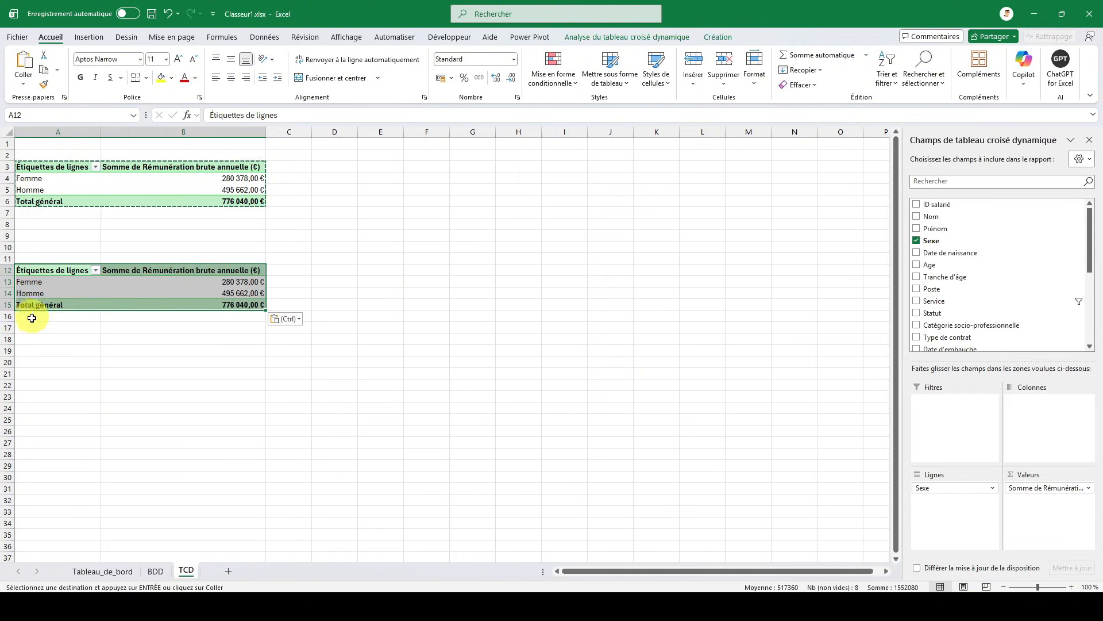
{"action": "left_click", "coordinate": [37, 351]}
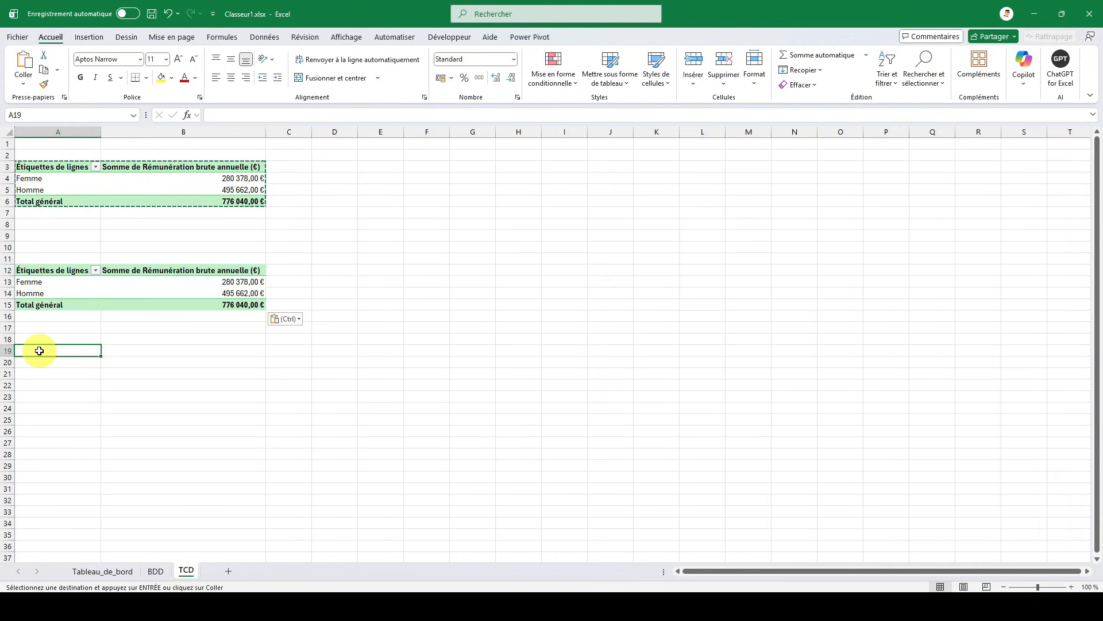
{"action": "key", "text": "ctrl+v"}
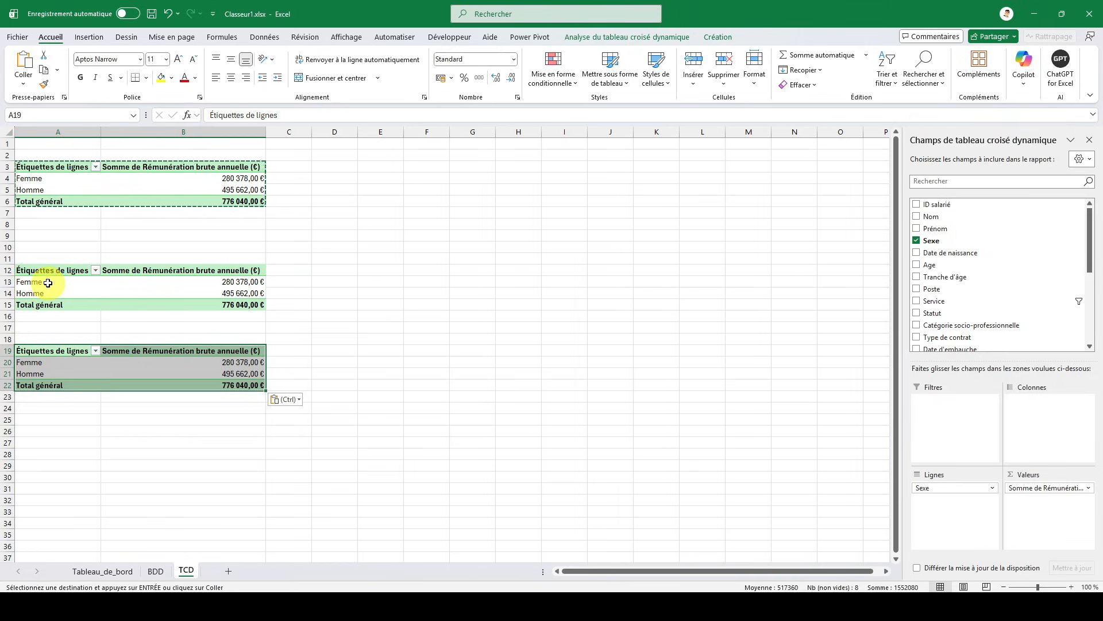
- Filter the row labels of the pivot table at A12 to show only Femme
{"action": "left_click", "coordinate": [47, 283]}
{"action": "left_click", "coordinate": [62, 274]}
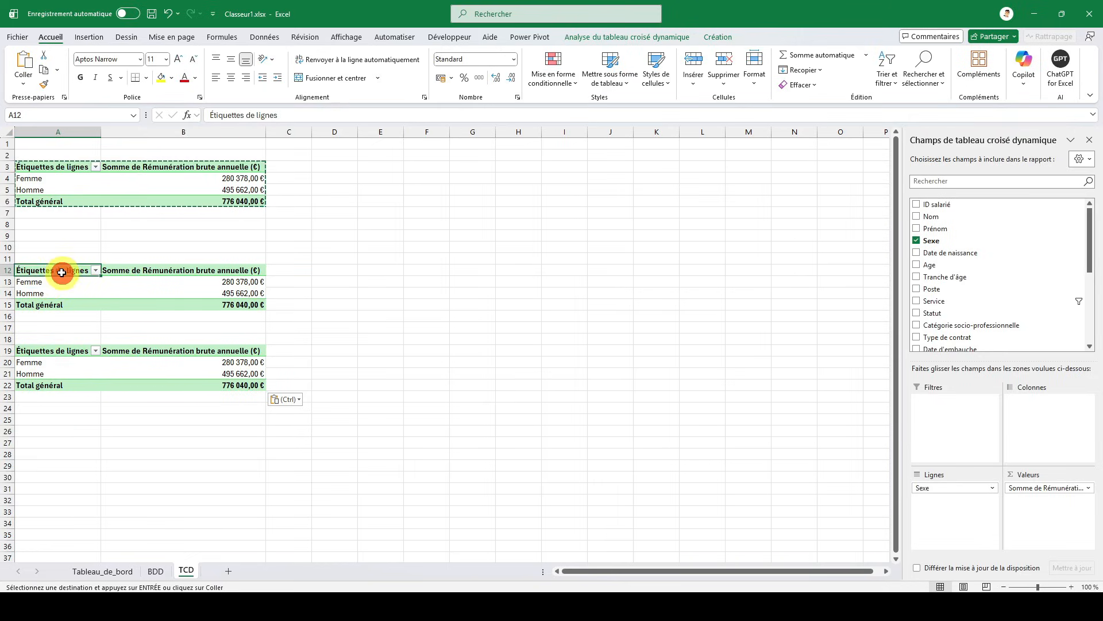
{"action": "left_click", "coordinate": [95, 270]}
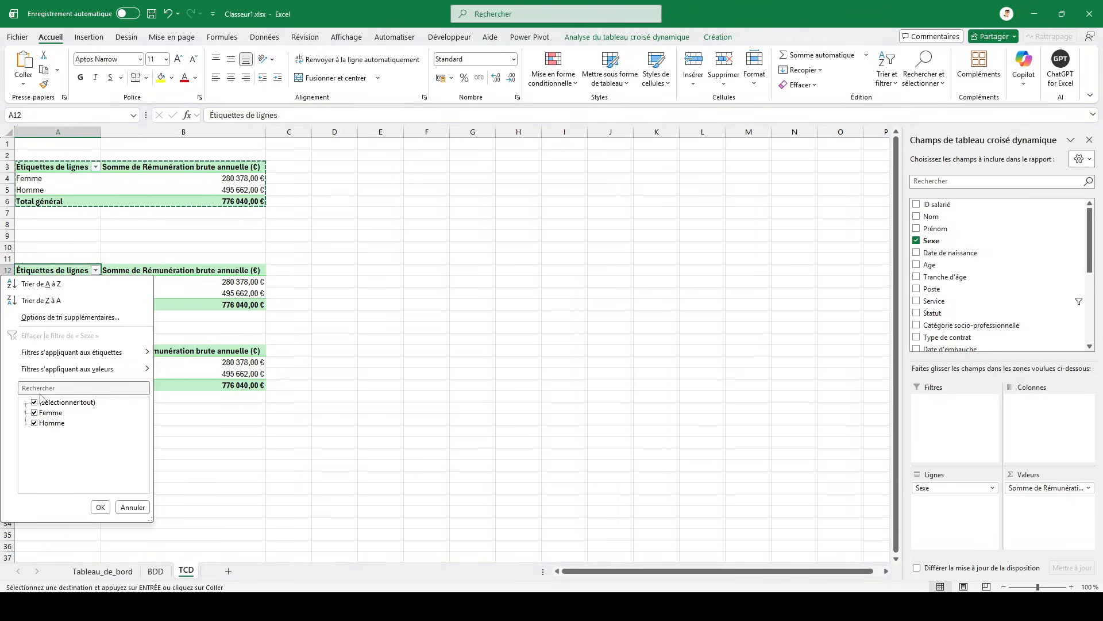
{"action": "left_click", "coordinate": [35, 403]}
{"action": "left_click", "coordinate": [34, 413]}
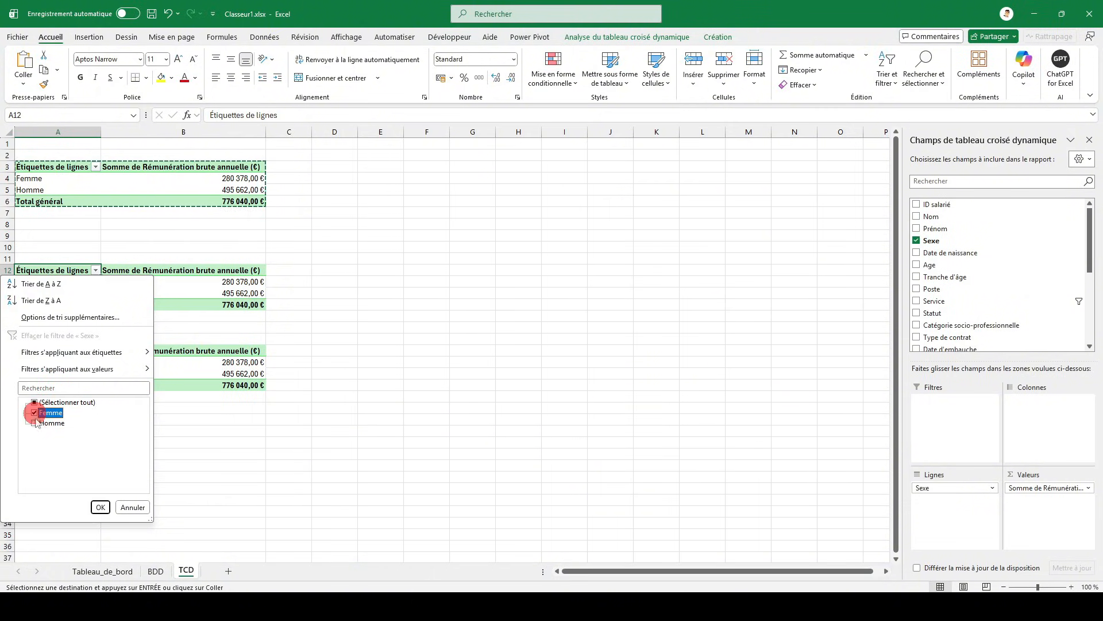
{"action": "left_click", "coordinate": [101, 507]}
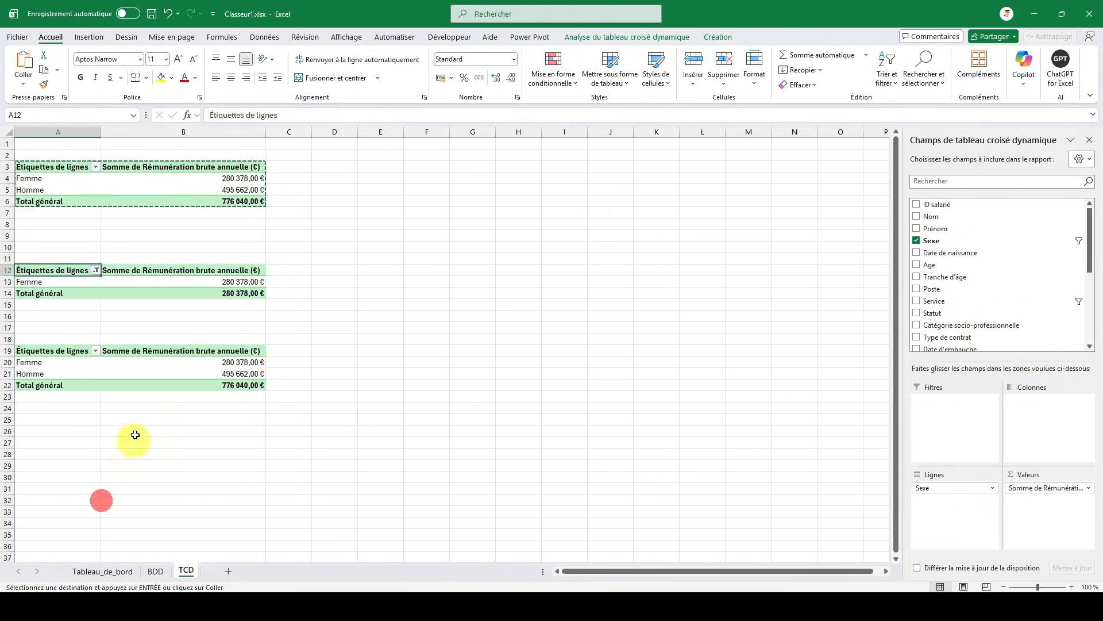
- Filter the row labels of the pivot table at A19 to show only Homme
{"action": "left_click", "coordinate": [52, 350]}
{"action": "left_click", "coordinate": [94, 351]}
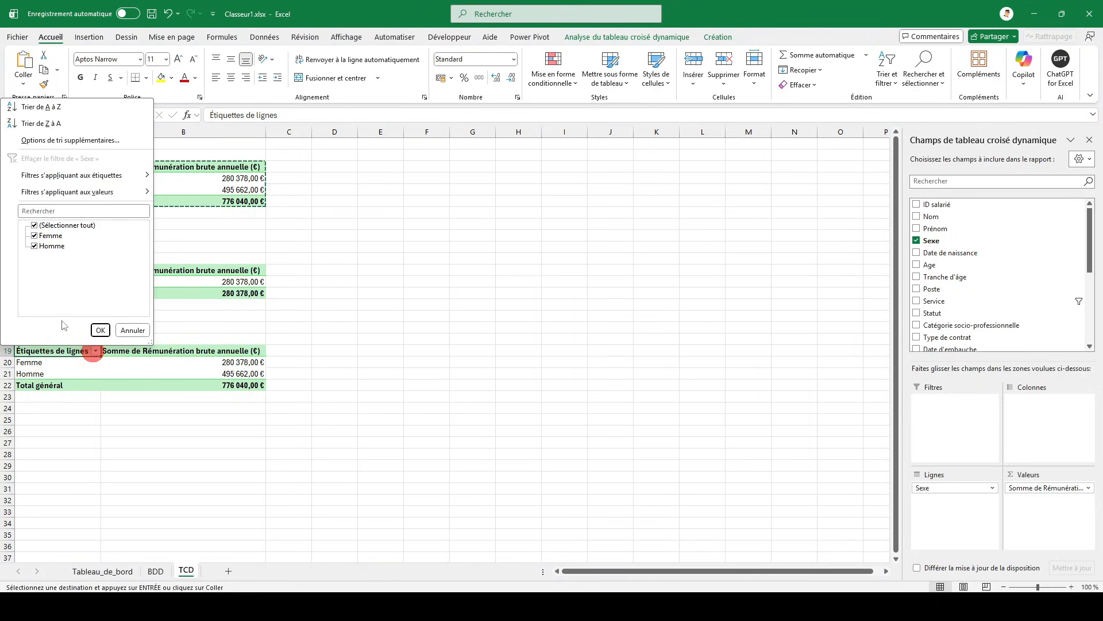
{"action": "left_click", "coordinate": [100, 332]}
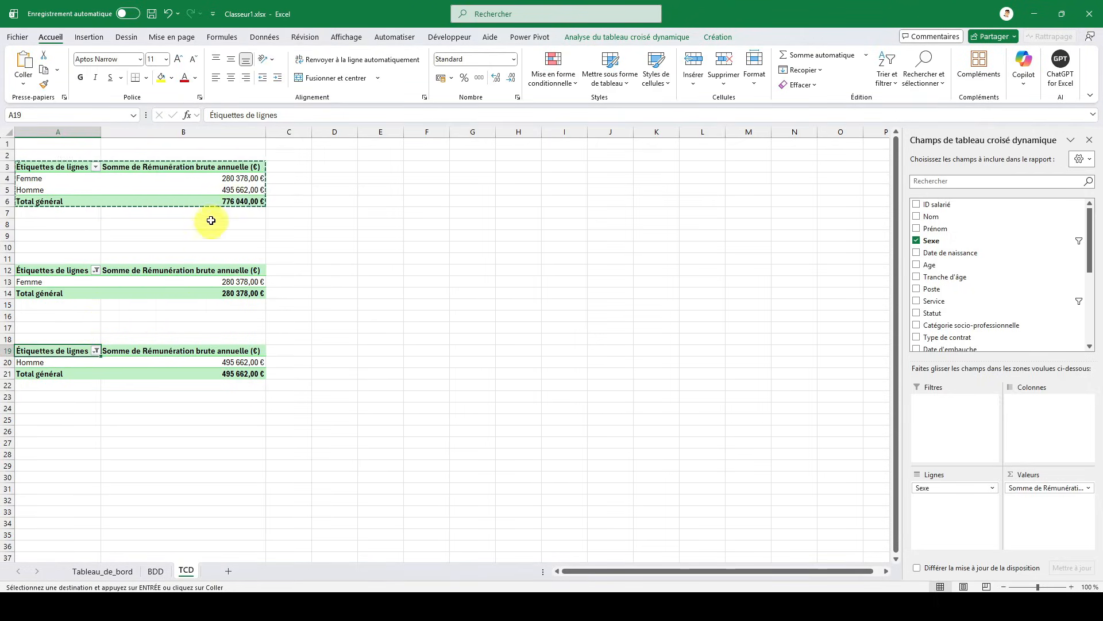
- In cell U6 of Tableau_de_bord, enter a formula referencing the Femme pivot table's grand total in TCD cell B14
{"action": "left_click", "coordinate": [89, 571]}
{"action": "left_click", "coordinate": [763, 208]}
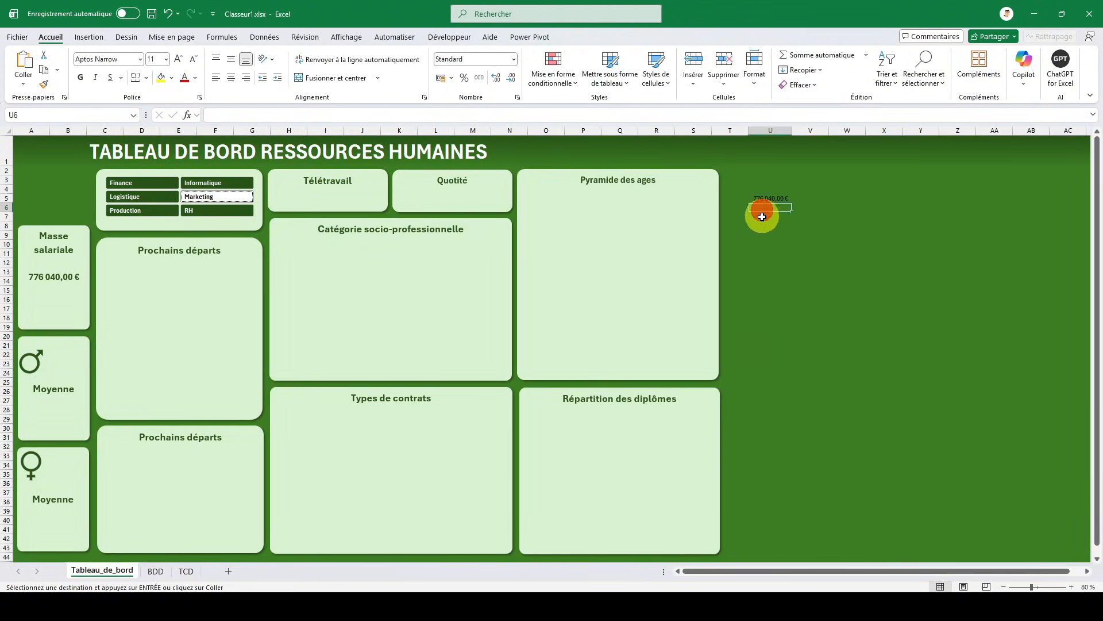
{"action": "type", "text": "="}
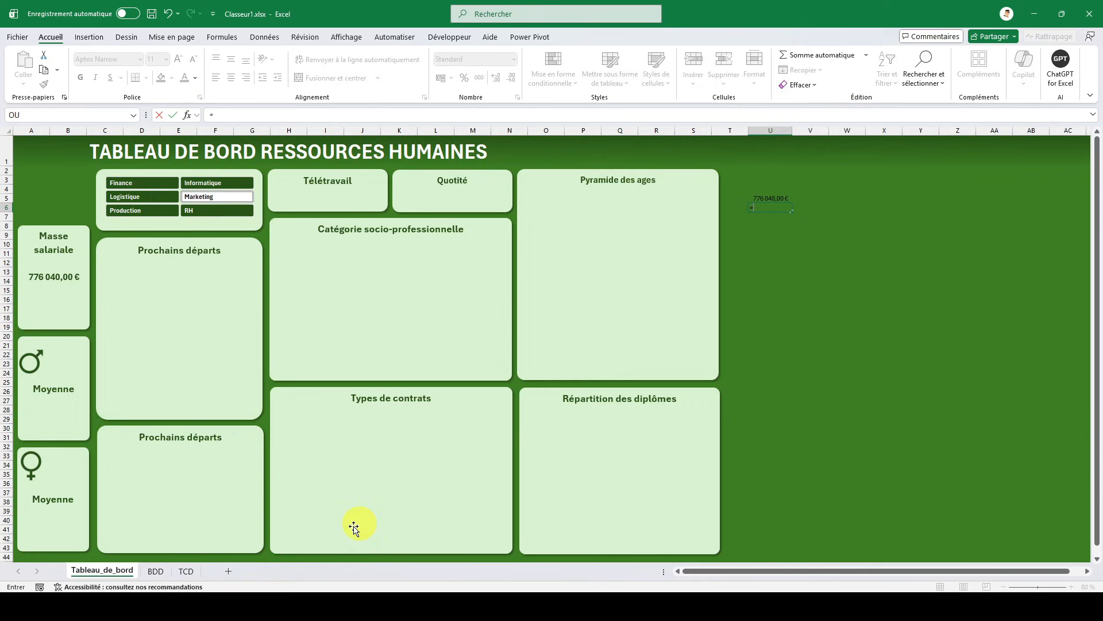
{"action": "left_click", "coordinate": [185, 570]}
{"action": "left_click", "coordinate": [217, 292]}
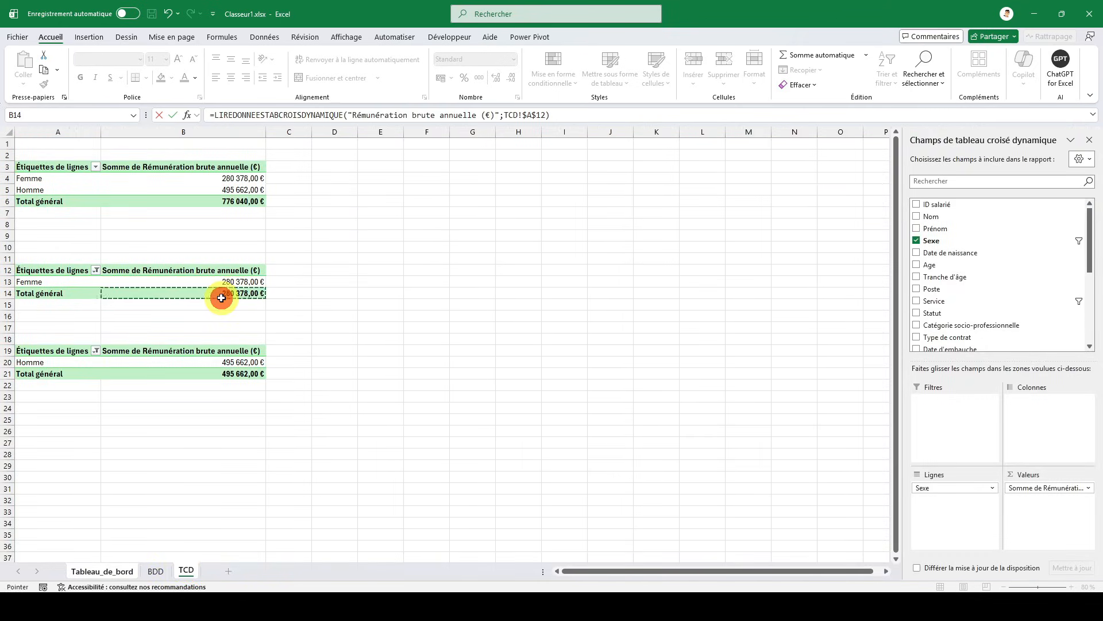
{"action": "key", "text": "Return"}
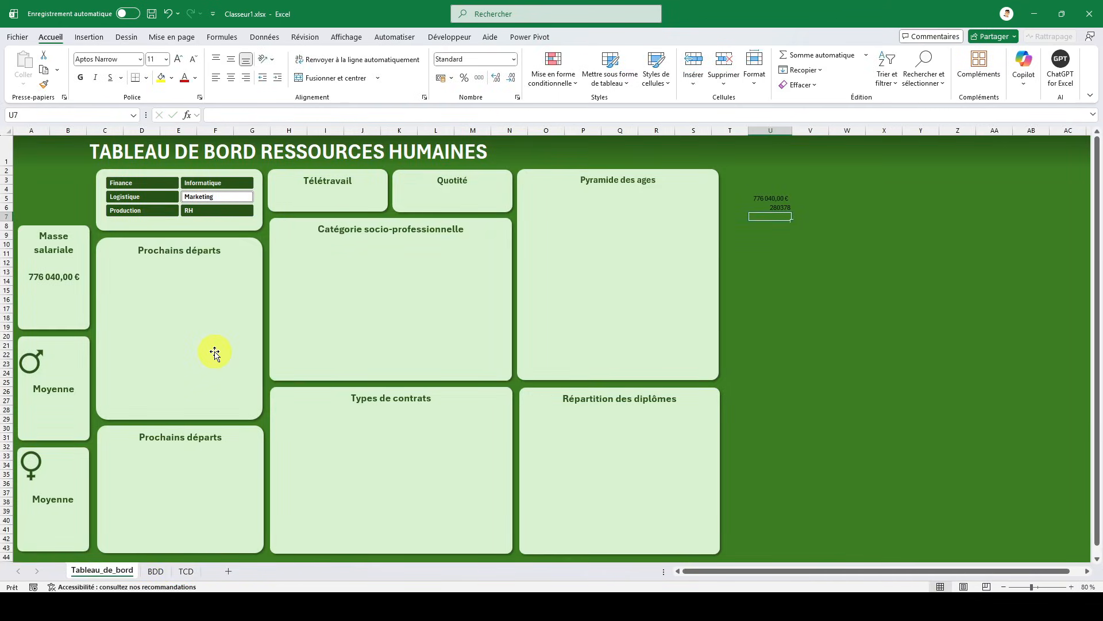
- In cell U7 of Tableau_de_bord, enter a formula referencing the Homme pivot table's grand total in TCD cell B21
{"action": "type", "text": "="}
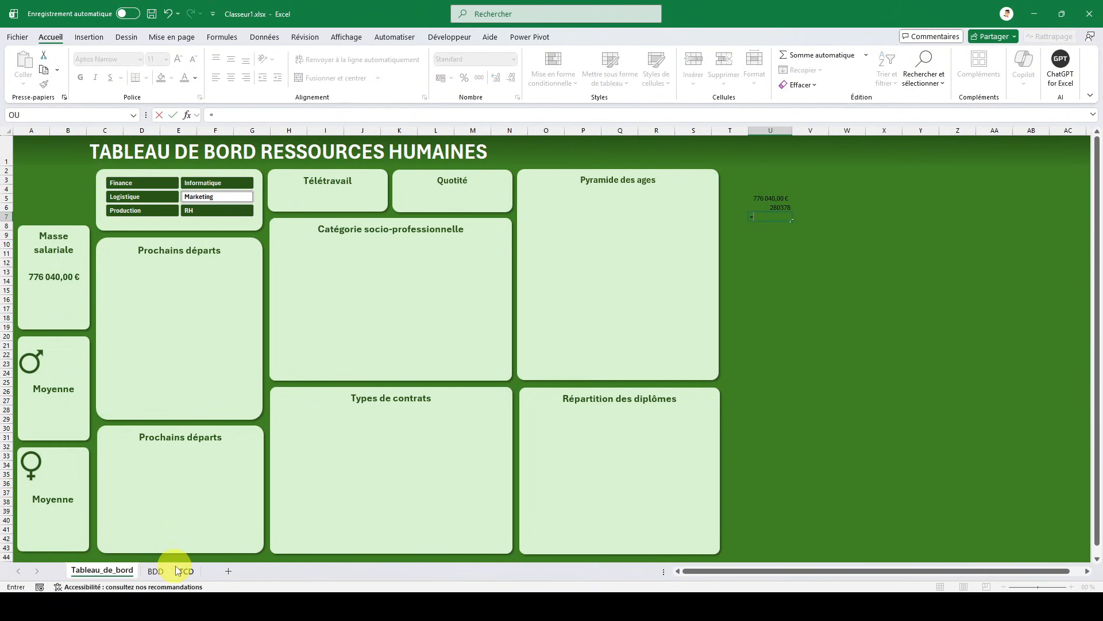
{"action": "left_click", "coordinate": [185, 570]}
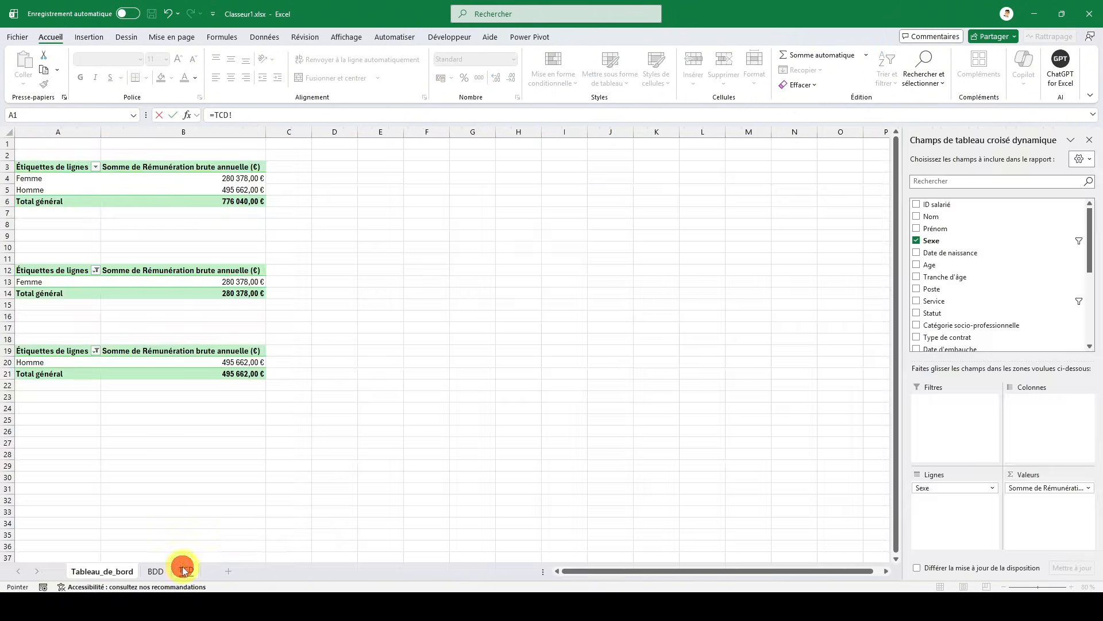
{"action": "left_click", "coordinate": [241, 372]}
{"action": "key", "text": "Return"}
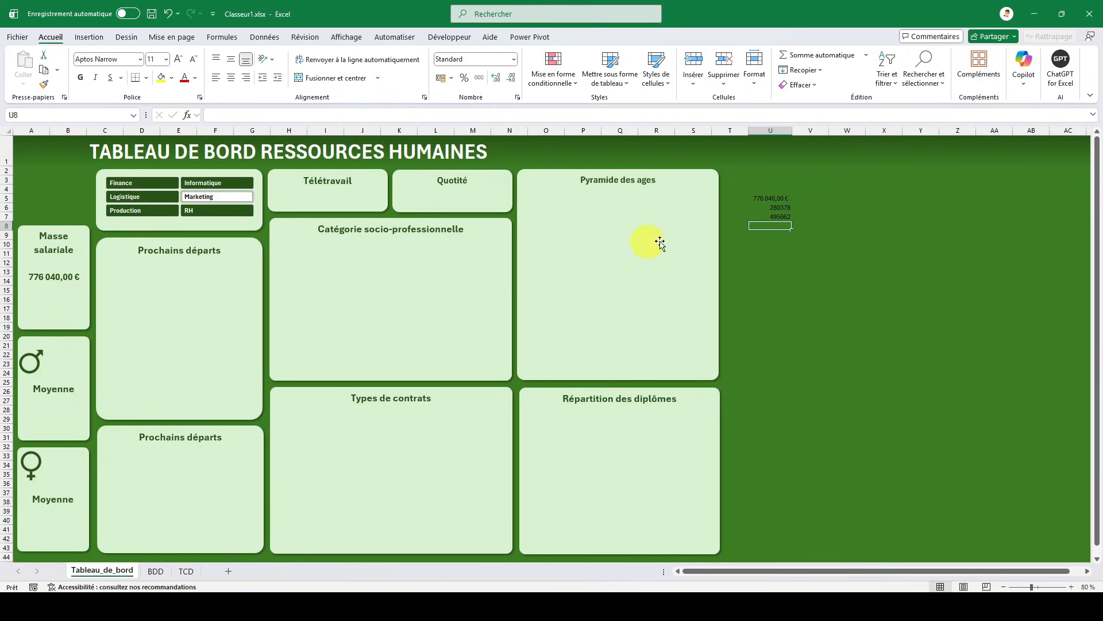
- Copy the currency formatting of cell U5 onto cells U6 and U7
{"action": "left_click_drag", "start_coordinate": [763, 207], "coordinate": [766, 215]}
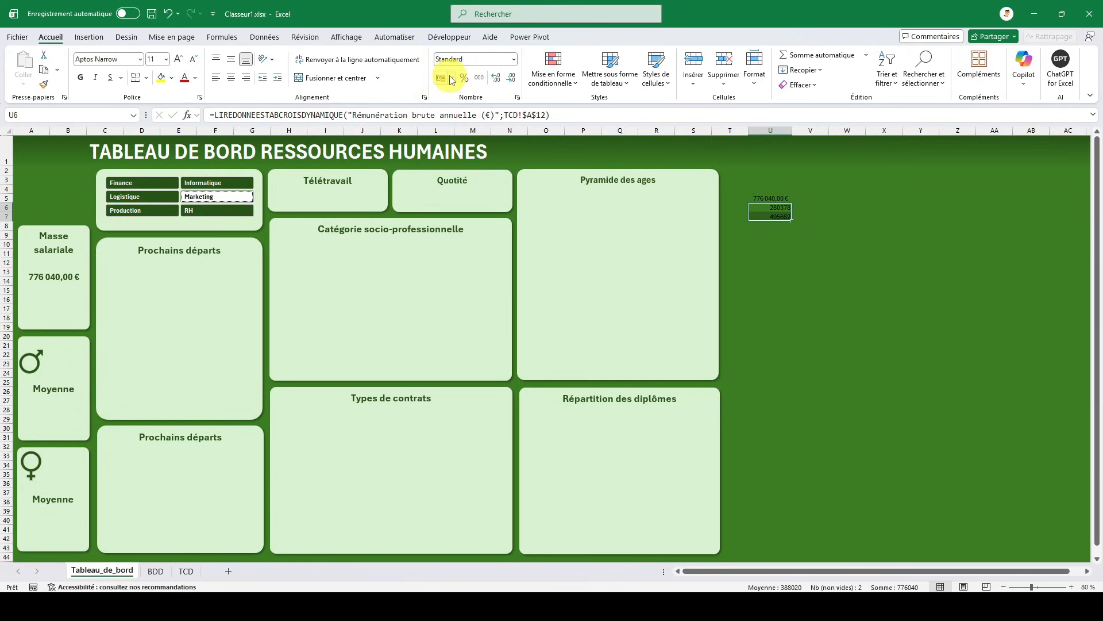
{"action": "left_click", "coordinate": [758, 198]}
{"action": "left_click", "coordinate": [43, 84]}
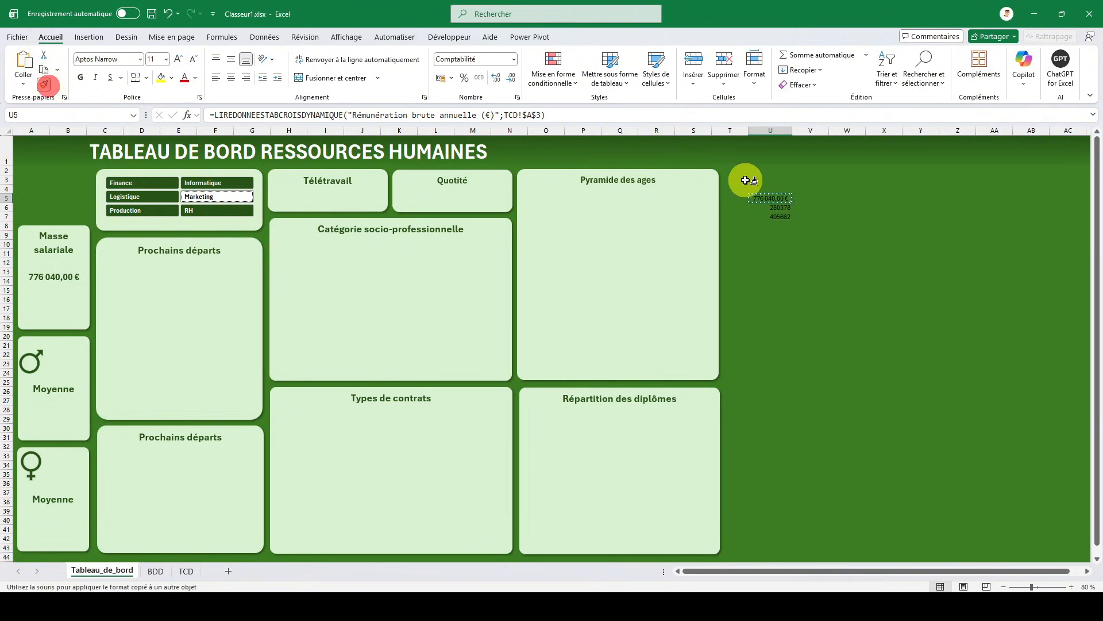
{"action": "left_click_drag", "start_coordinate": [766, 207], "coordinate": [758, 214]}
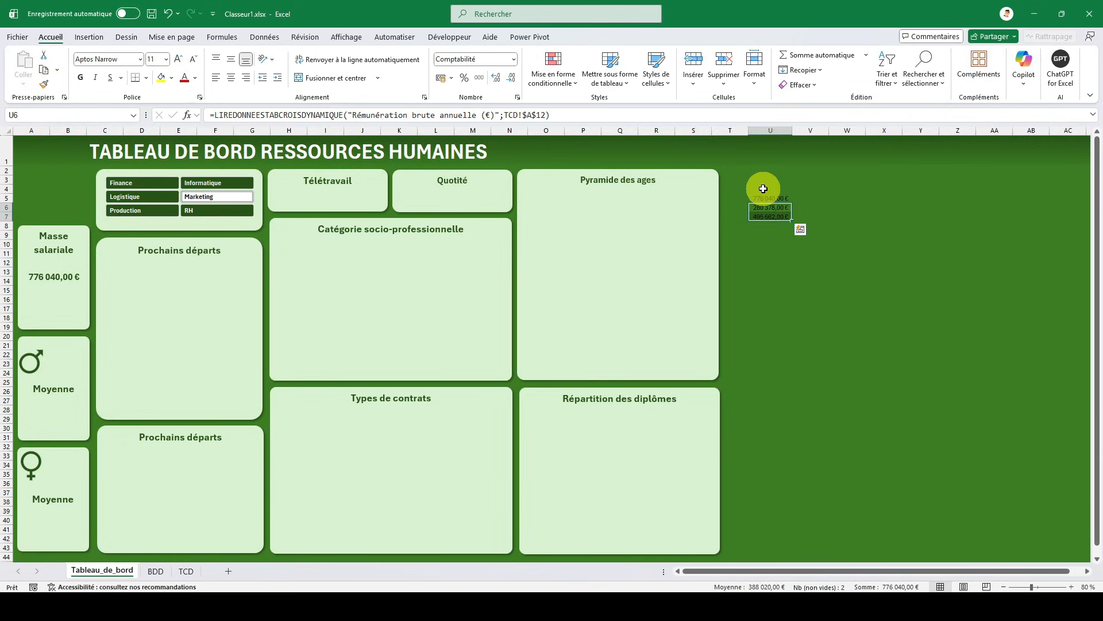
{"action": "left_click", "coordinate": [764, 189]}
- Duplicate the Masse salariale amount text box, place it under Moyenne in the male card, and link it to =$U$6
{"action": "left_click", "coordinate": [70, 281]}
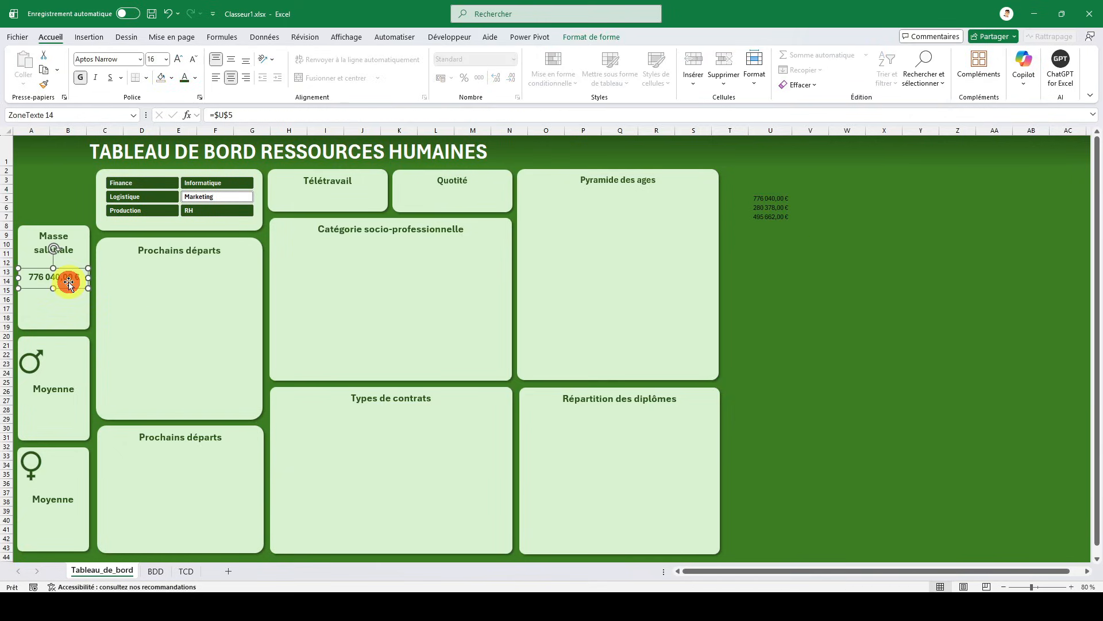
{"action": "key", "text": "ctrl+d"}
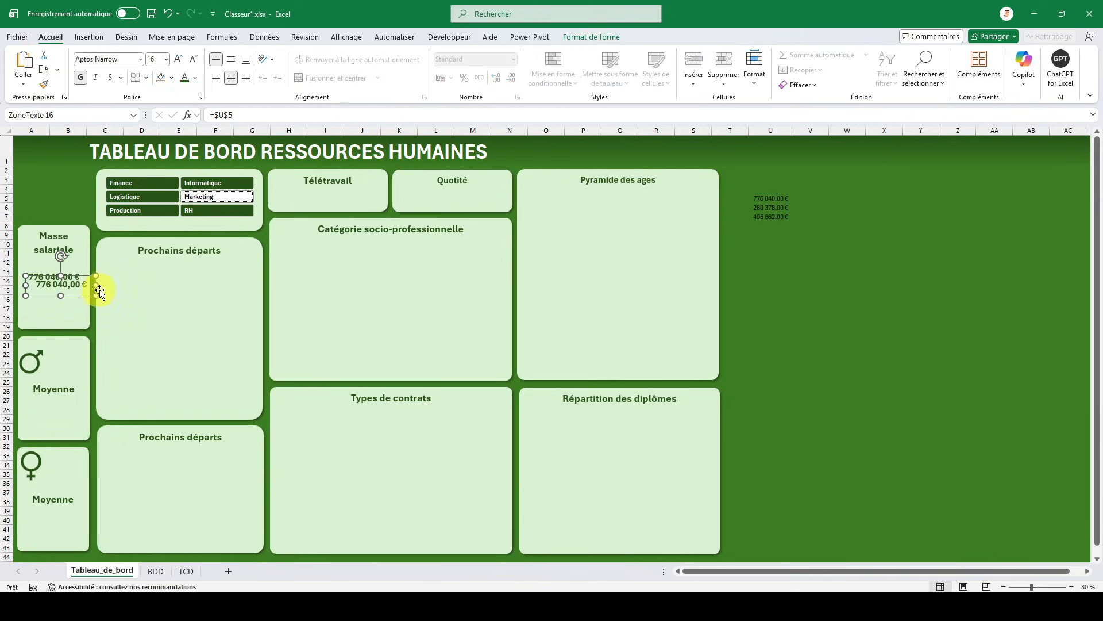
{"action": "left_click_drag", "start_coordinate": [85, 296], "coordinate": [76, 415]}
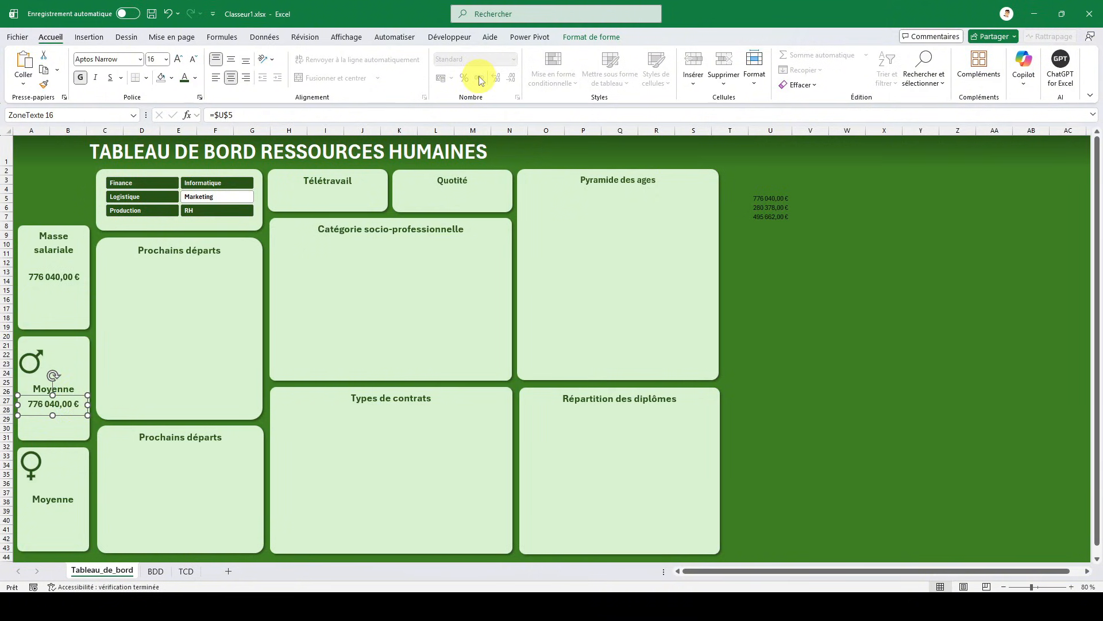
{"action": "left_click", "coordinate": [256, 114]}
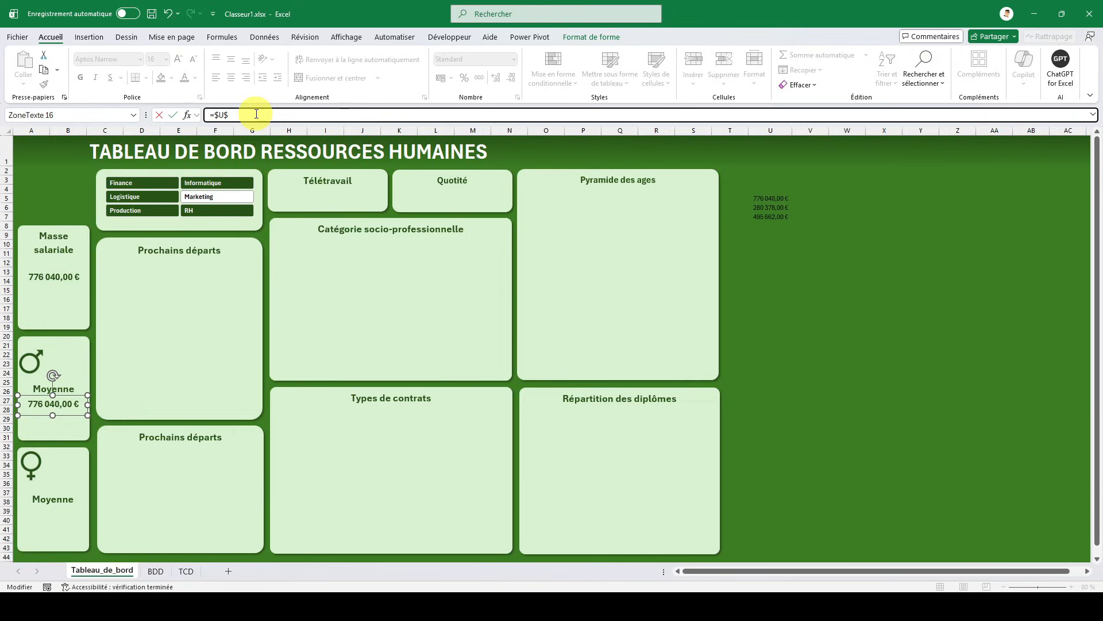
{"action": "key", "text": "Return"}
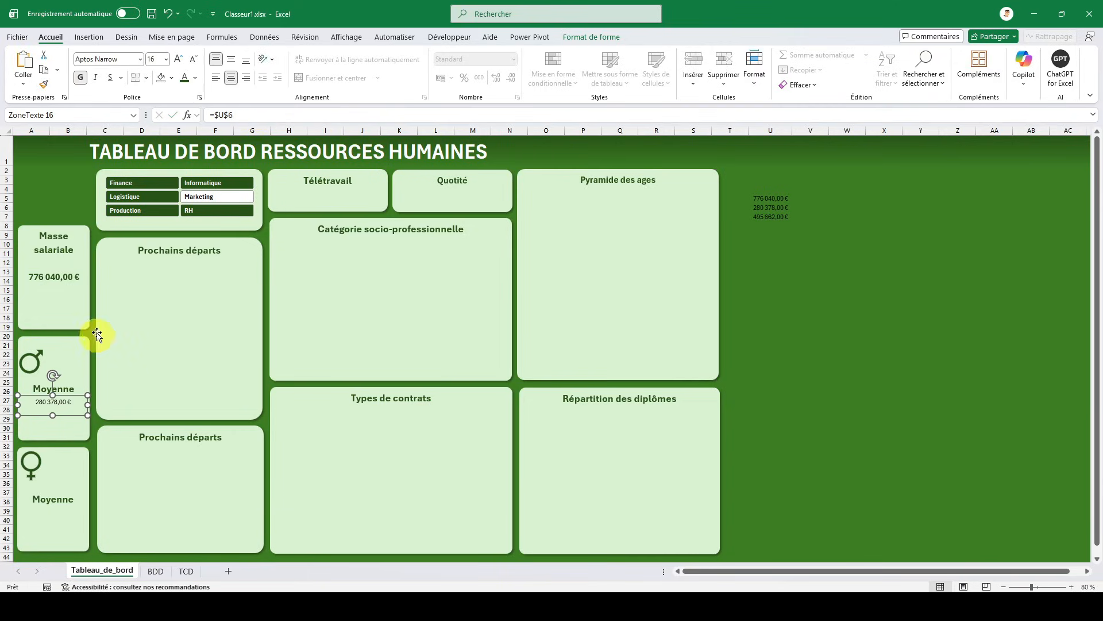
- Apply the Masse salariale amount's text formatting to the male card's amount box and nudge the box slightly down
{"action": "left_click", "coordinate": [60, 277]}
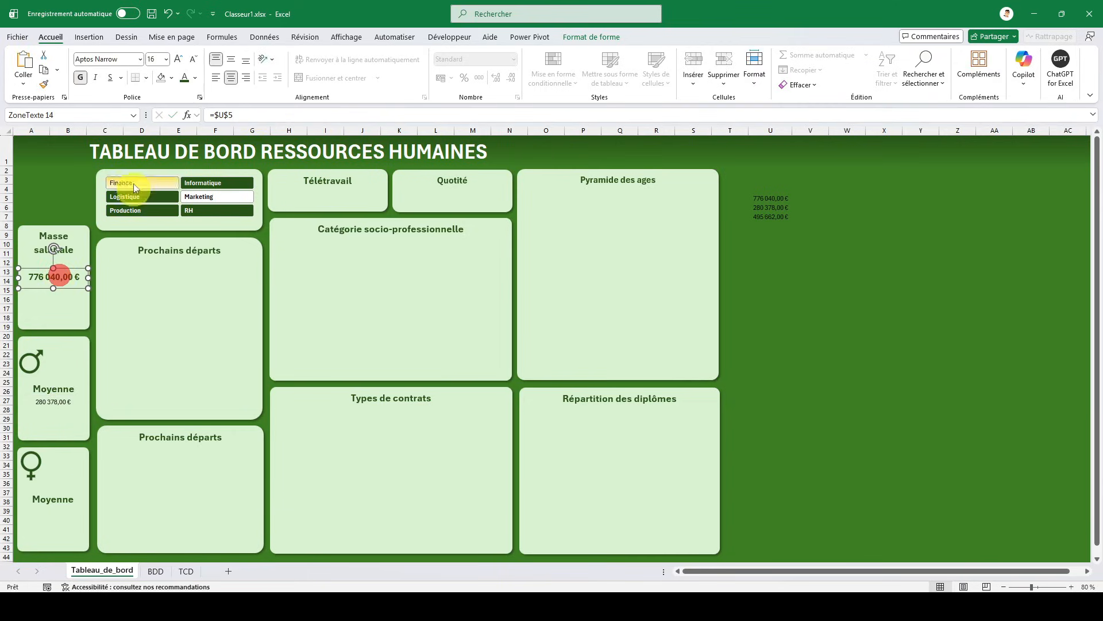
{"action": "left_click", "coordinate": [44, 84]}
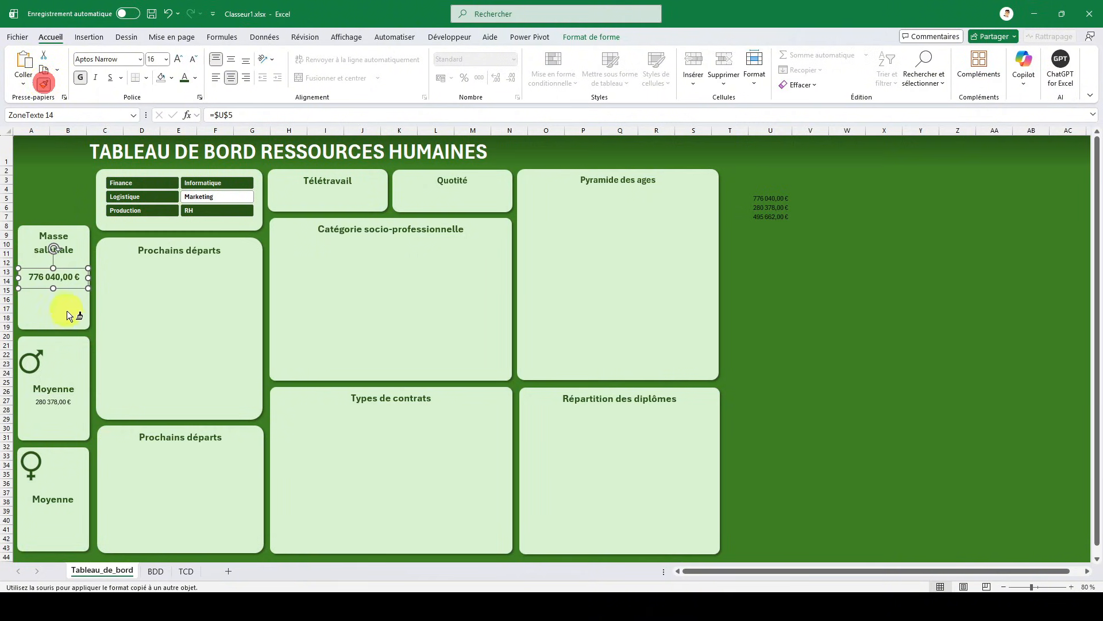
{"action": "left_click", "coordinate": [54, 399]}
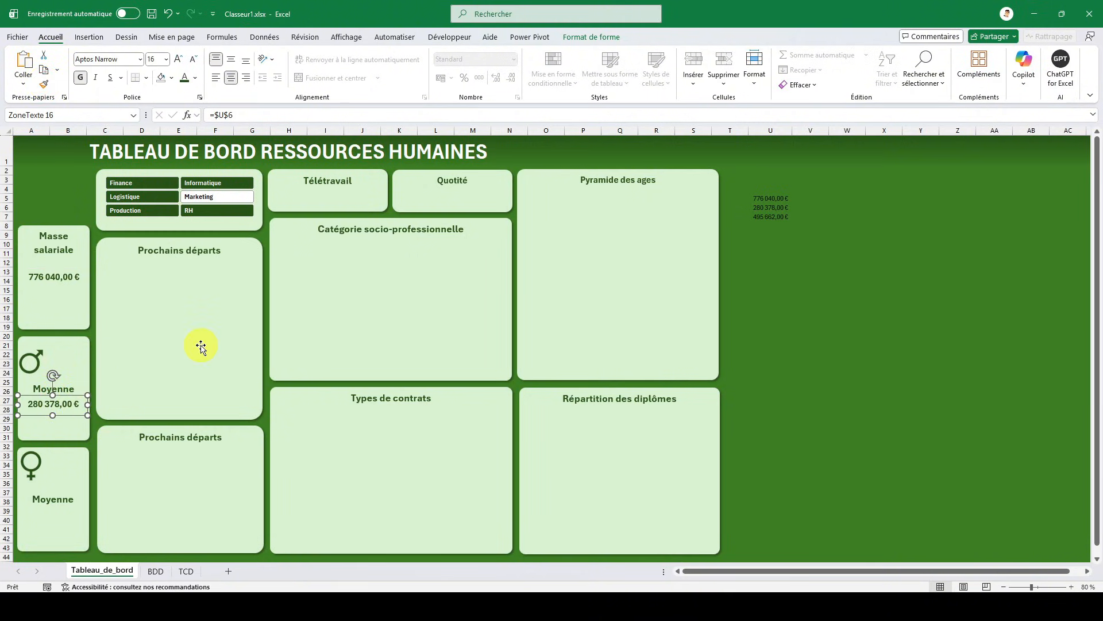
{"action": "key", "text": "Down"}
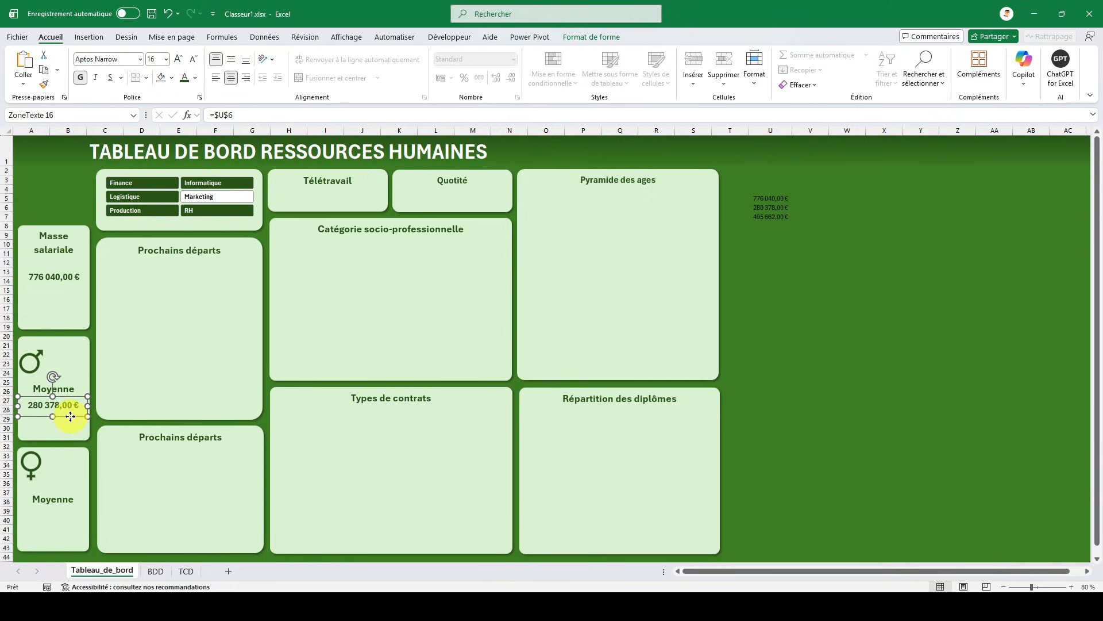
- Arrange two copies of the amount box so that one sits under Moyenne in the female card and one in the male card
{"action": "left_click_drag", "start_coordinate": [70, 416], "coordinate": [71, 525]}
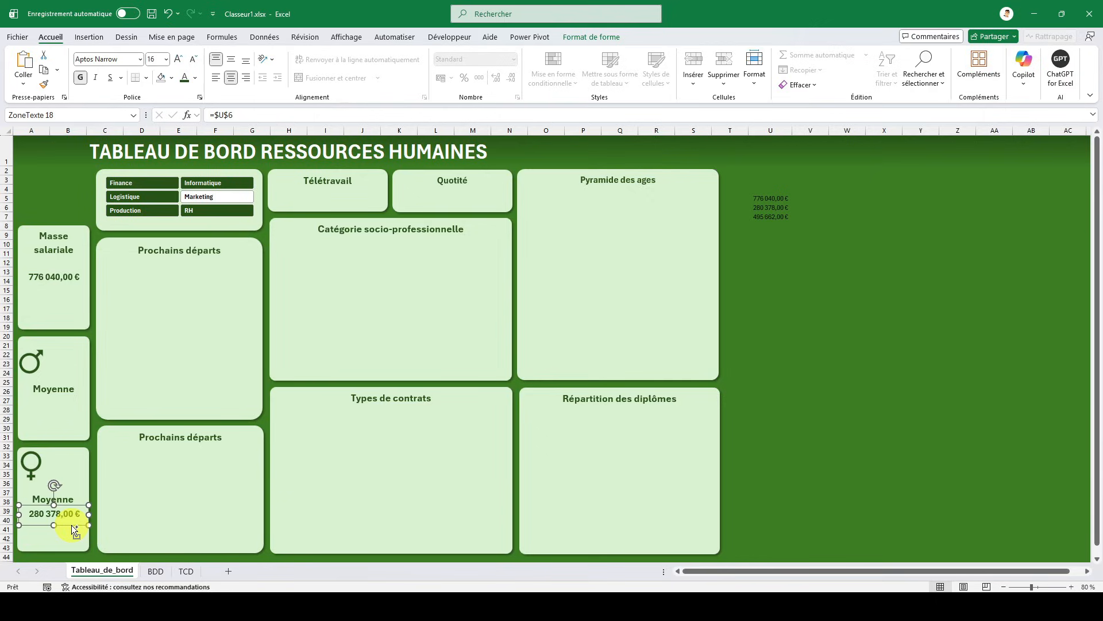
{"action": "left_click_drag", "start_coordinate": [72, 526], "coordinate": [63, 419]}
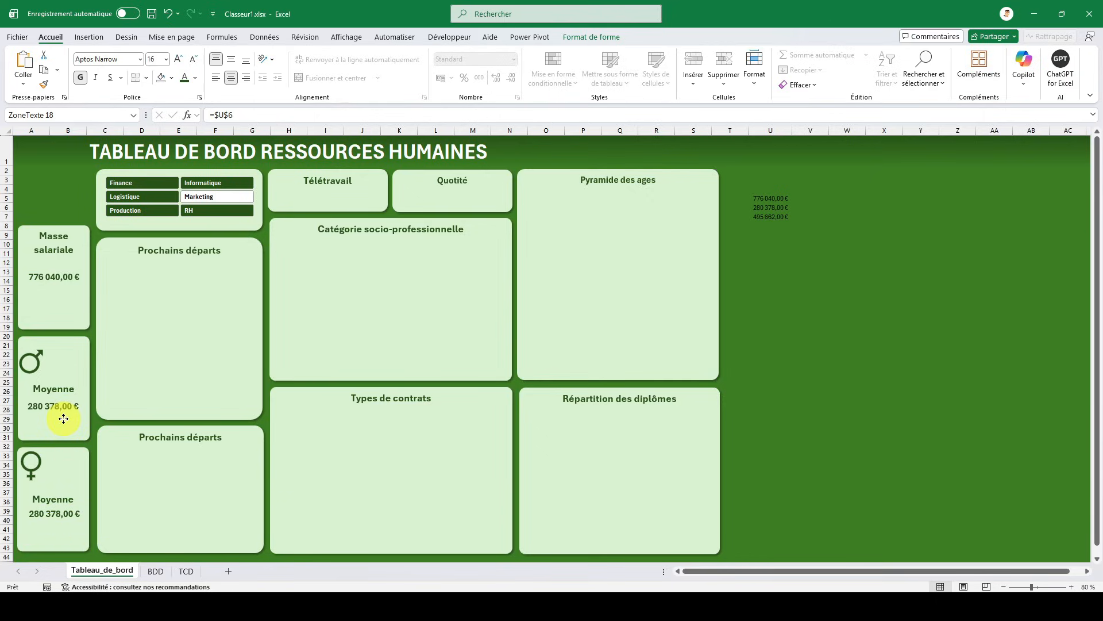
{"action": "left_click_drag", "start_coordinate": [63, 417], "coordinate": [64, 418]}
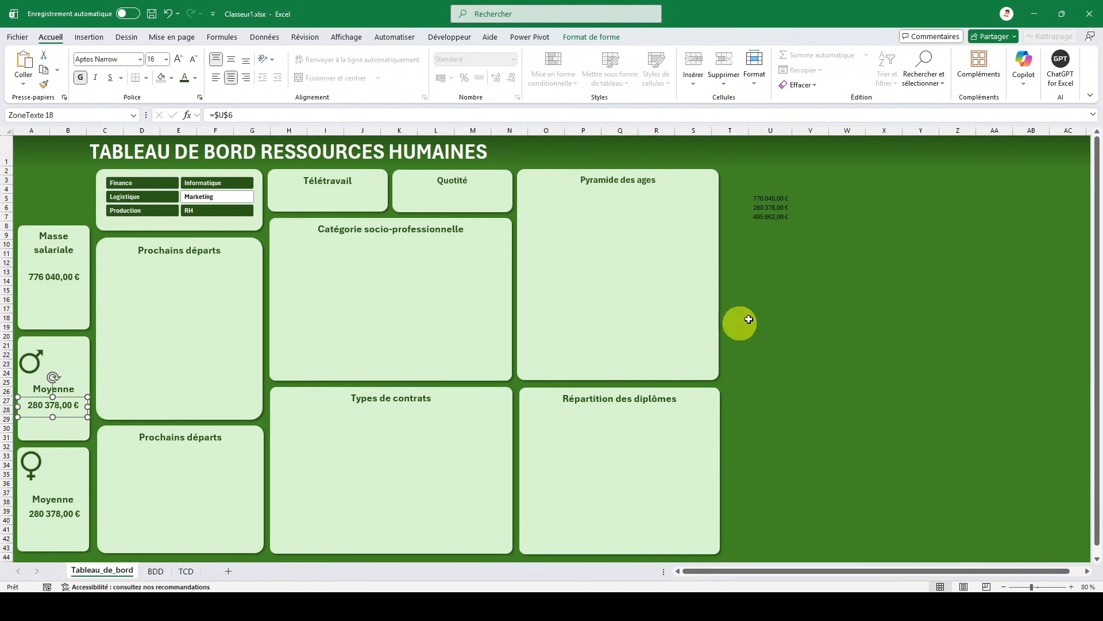
- Link the amount text box in the male card to =$U$7
{"action": "left_click", "coordinate": [308, 119]}
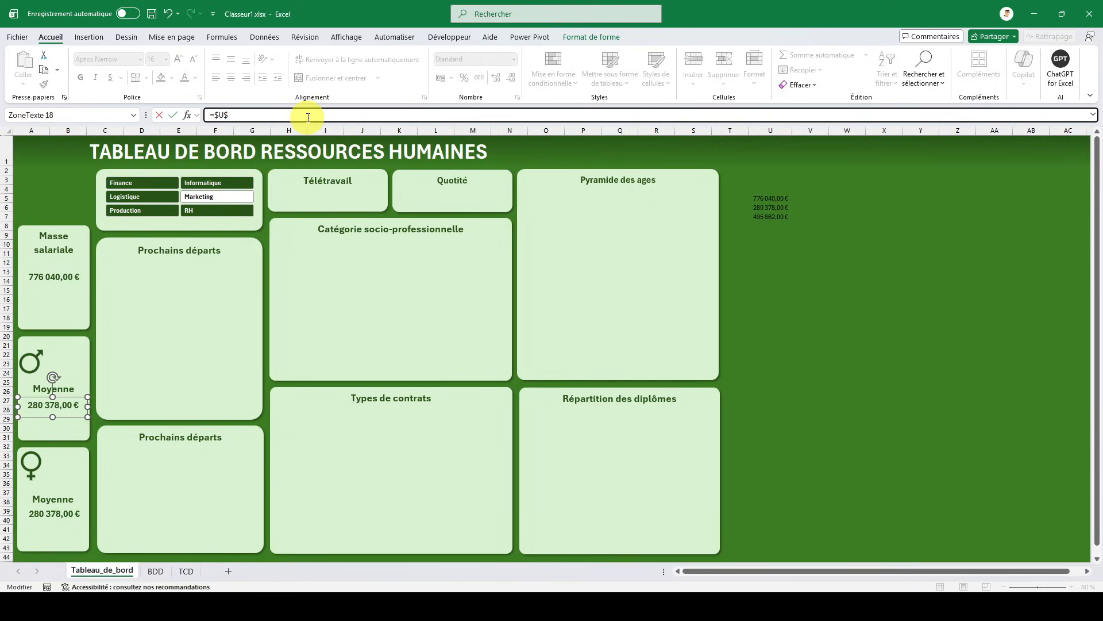
{"action": "type", "text": "7"}
{"action": "key", "text": "Return"}
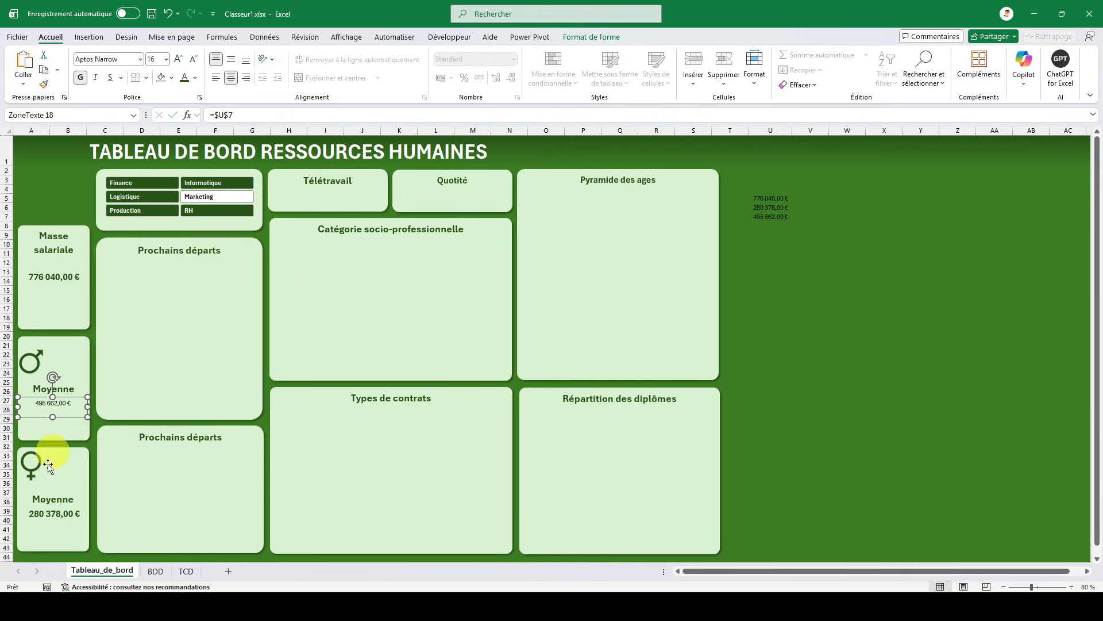
- Apply the female card's amount text formatting to the amount box in the male card
{"action": "left_click", "coordinate": [72, 514]}
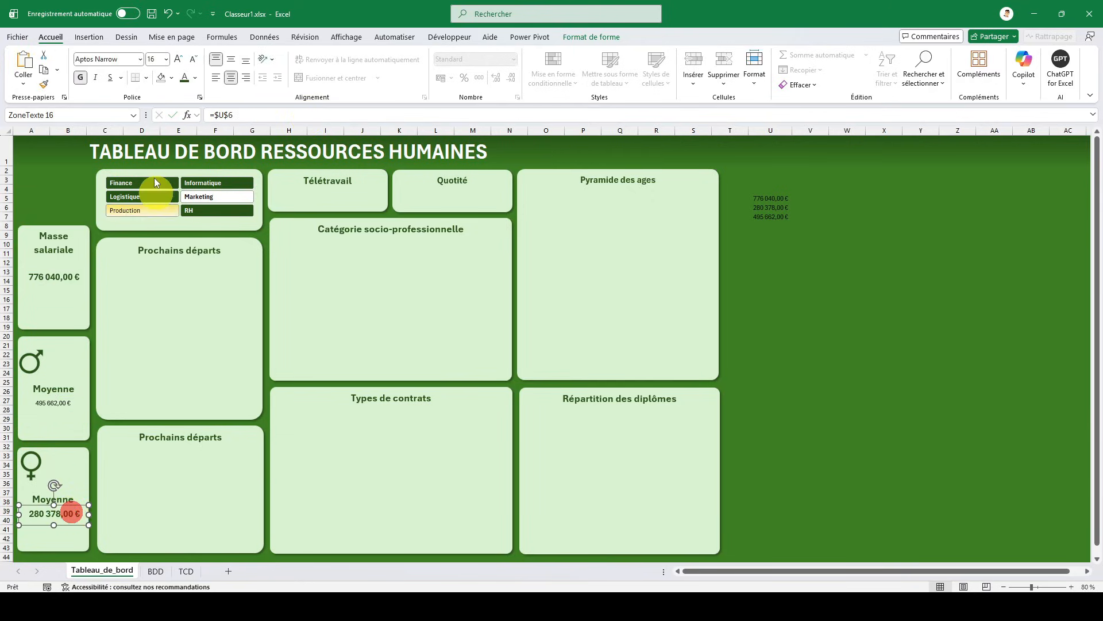
{"action": "left_click", "coordinate": [42, 87]}
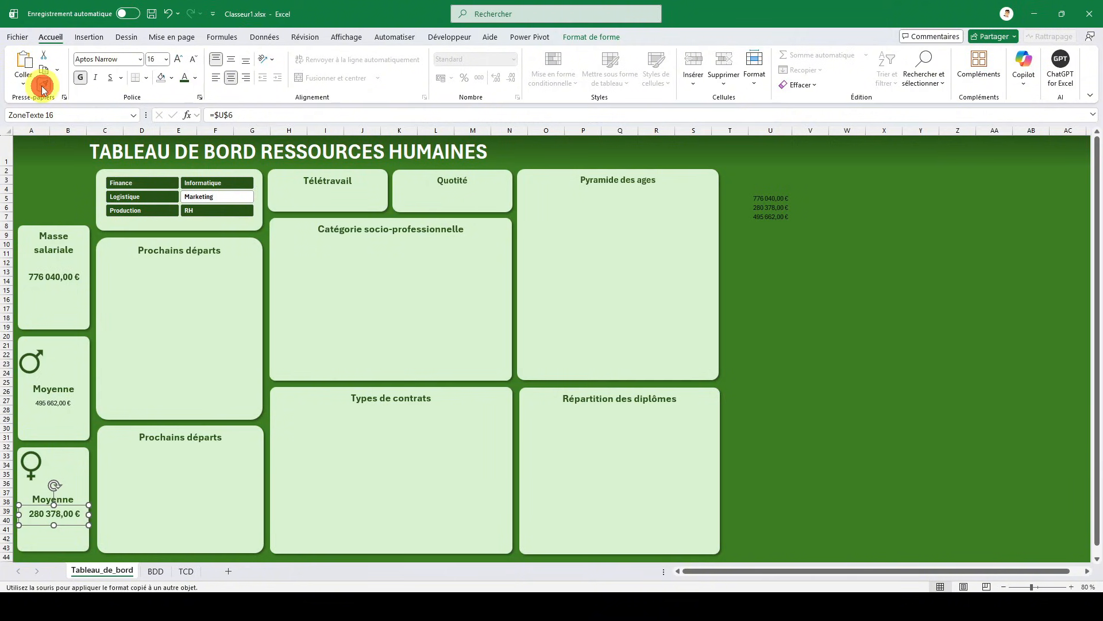
{"action": "left_click", "coordinate": [50, 405]}
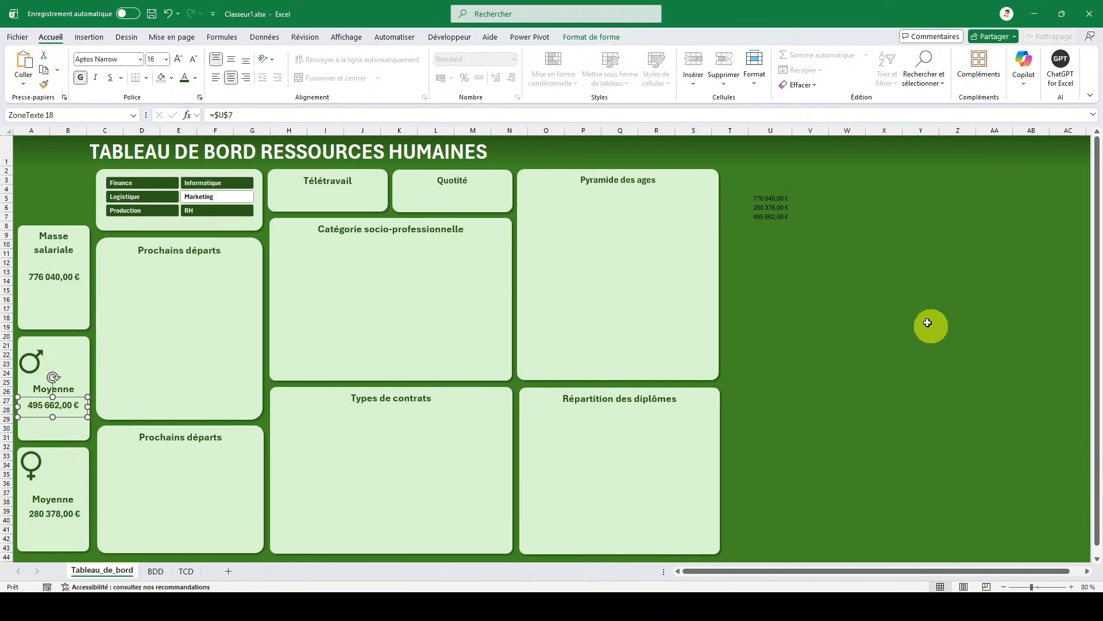
{"action": "left_click", "coordinate": [816, 289]}
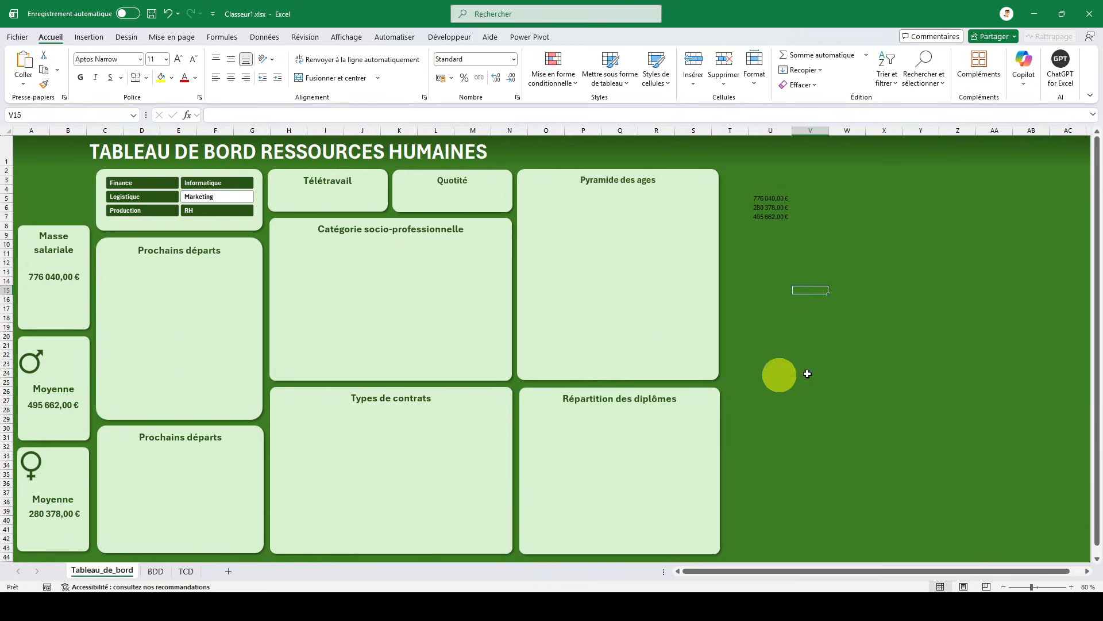
- Calculate the female and male pay shares with =U6/U5 in V6 and =U7/U5 in V7, and format both cells as percentages
{"action": "left_click", "coordinate": [813, 206]}
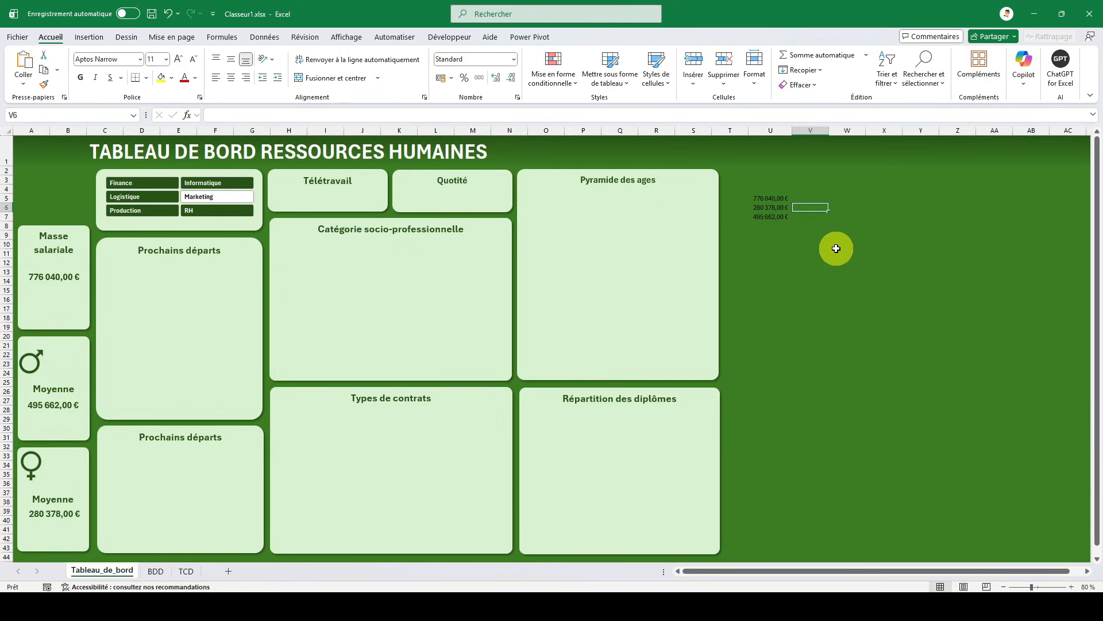
{"action": "type", "text": "="}
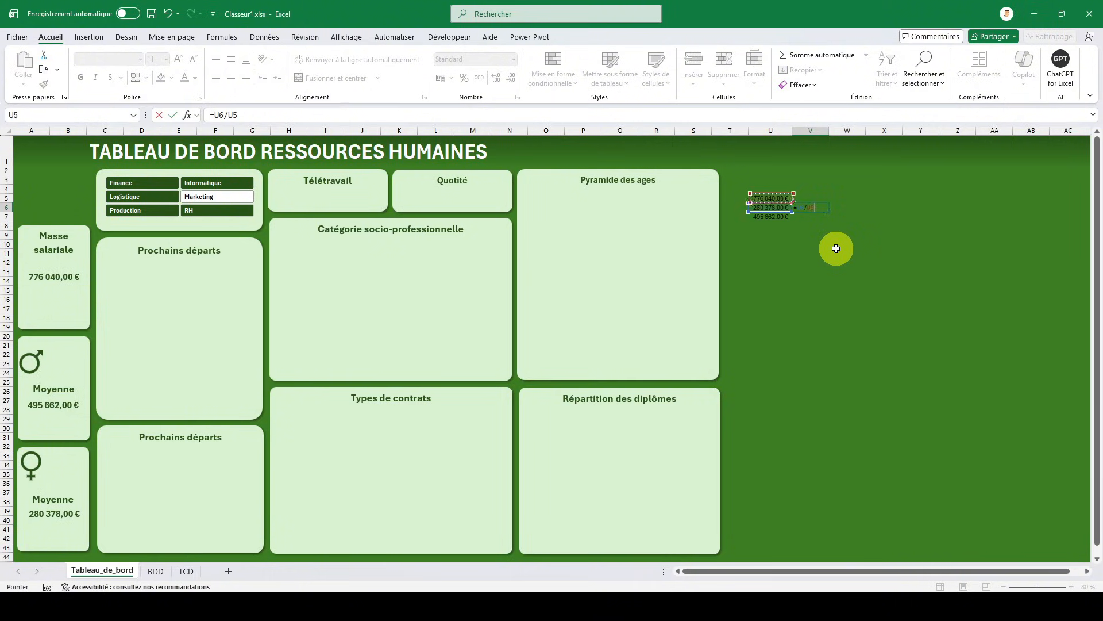
{"action": "key", "text": "Return"}
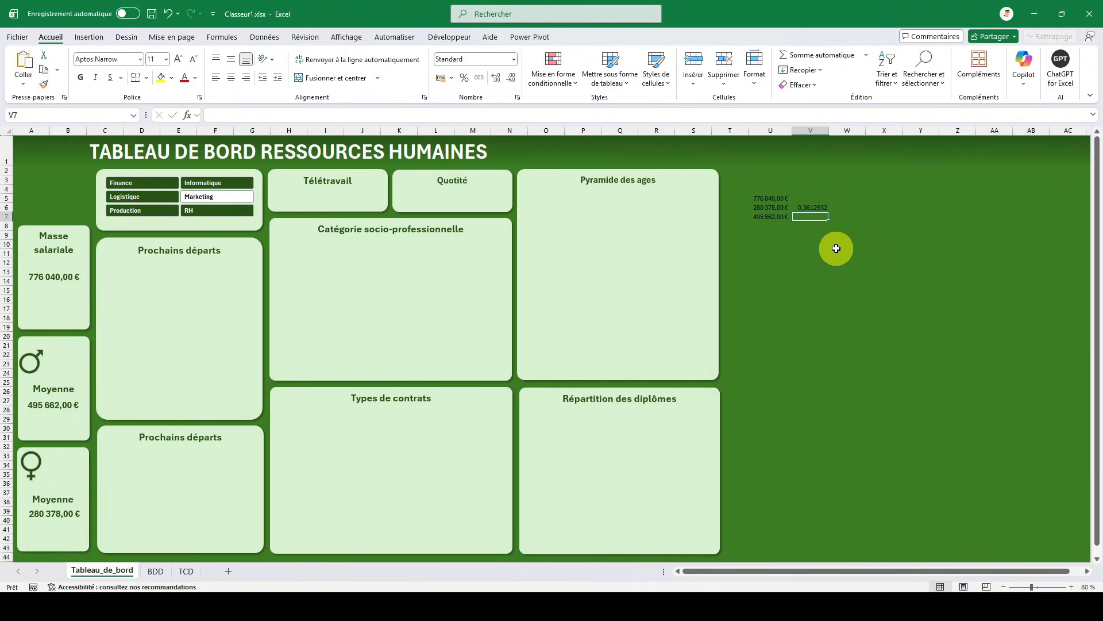
{"action": "type", "text": "="}
{"action": "key", "text": "Left"}
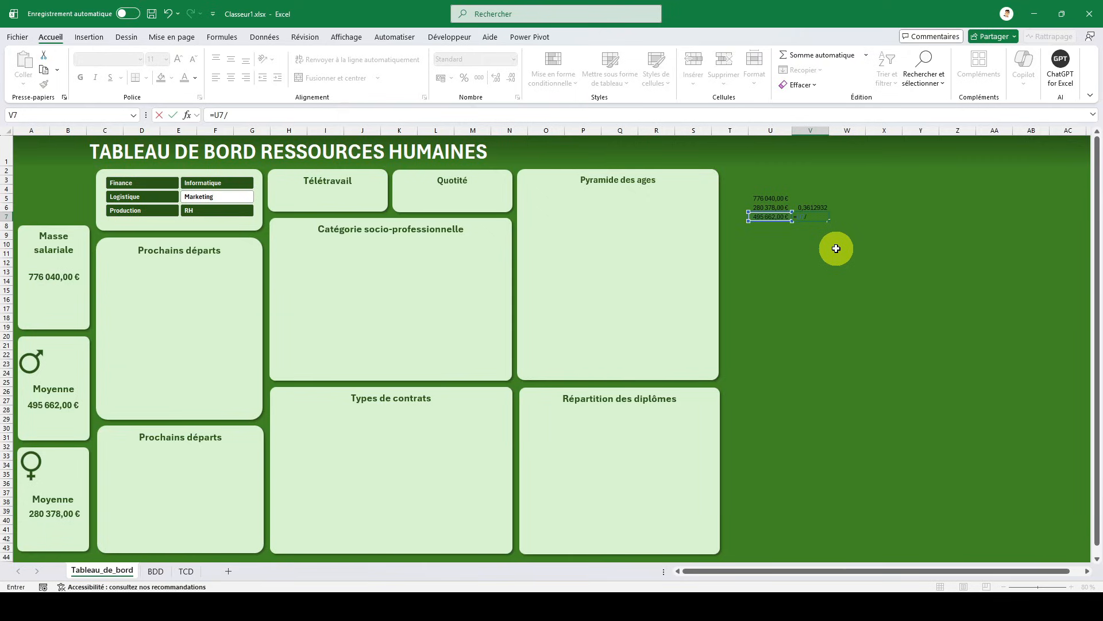
{"action": "key", "text": "Return"}
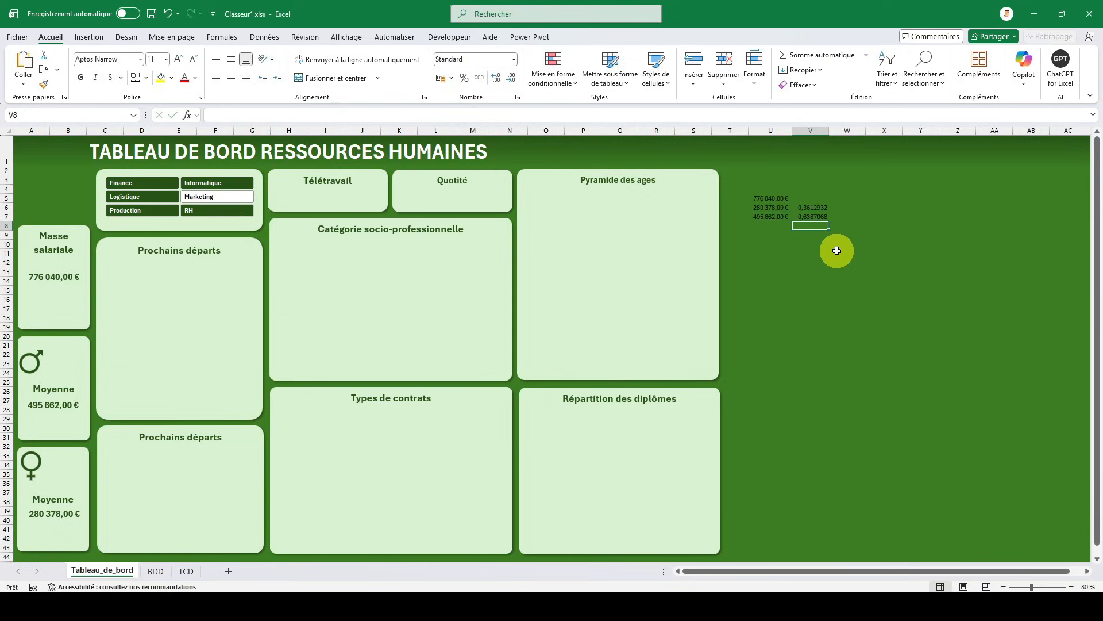
{"action": "left_click_drag", "start_coordinate": [815, 207], "coordinate": [815, 213]}
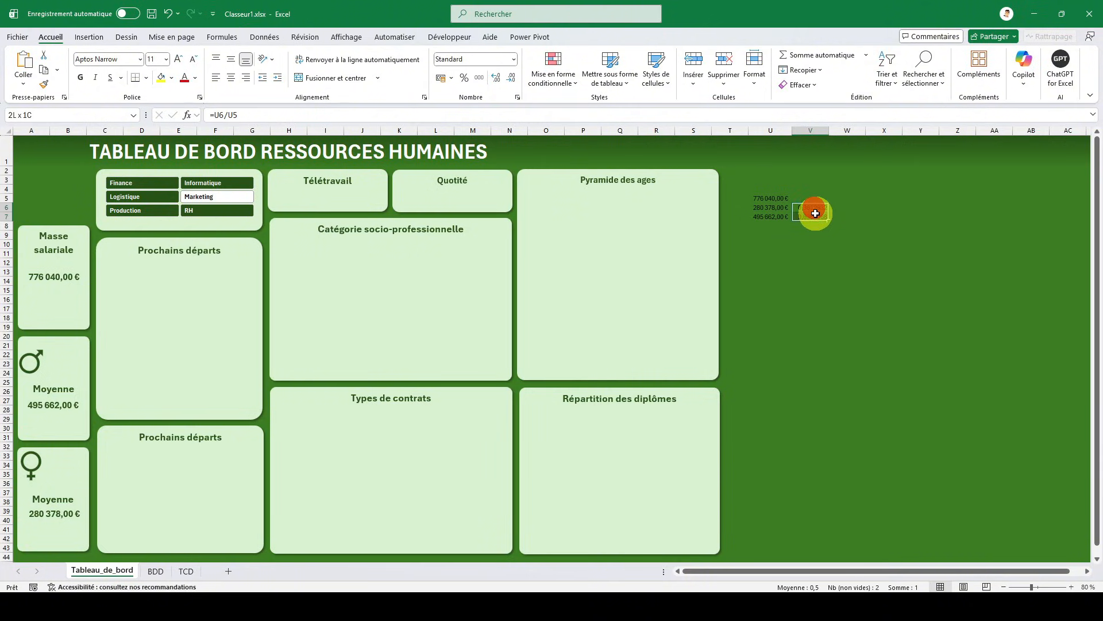
{"action": "left_click", "coordinate": [465, 78]}
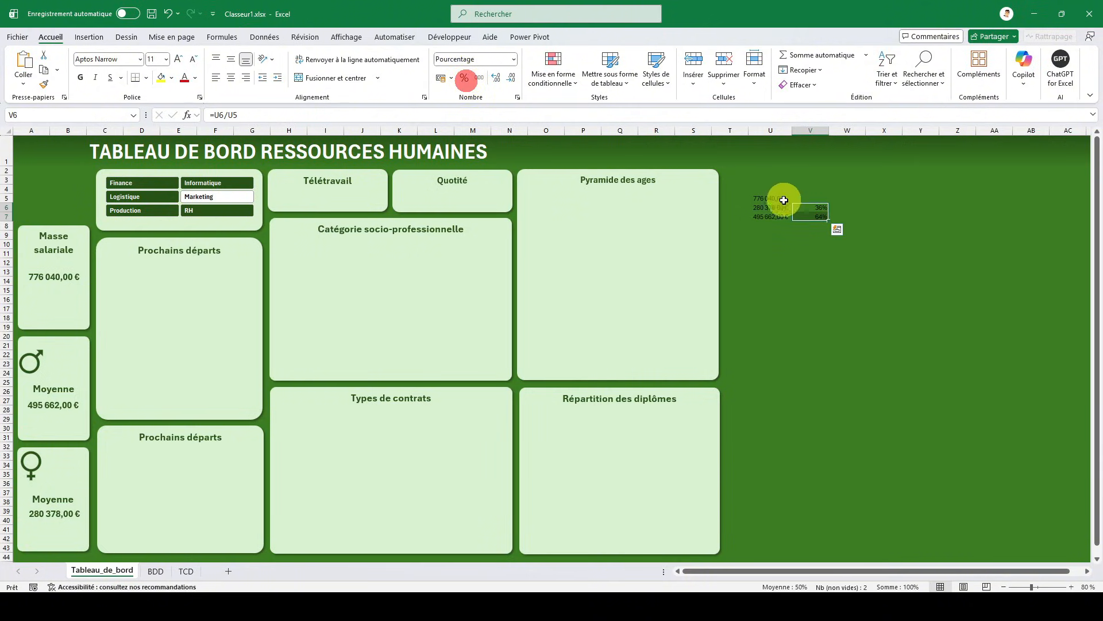
- Duplicate the male card's amount text box, place the copy beside the male symbol, and link it to =$V$7
{"action": "left_click", "coordinate": [71, 411]}
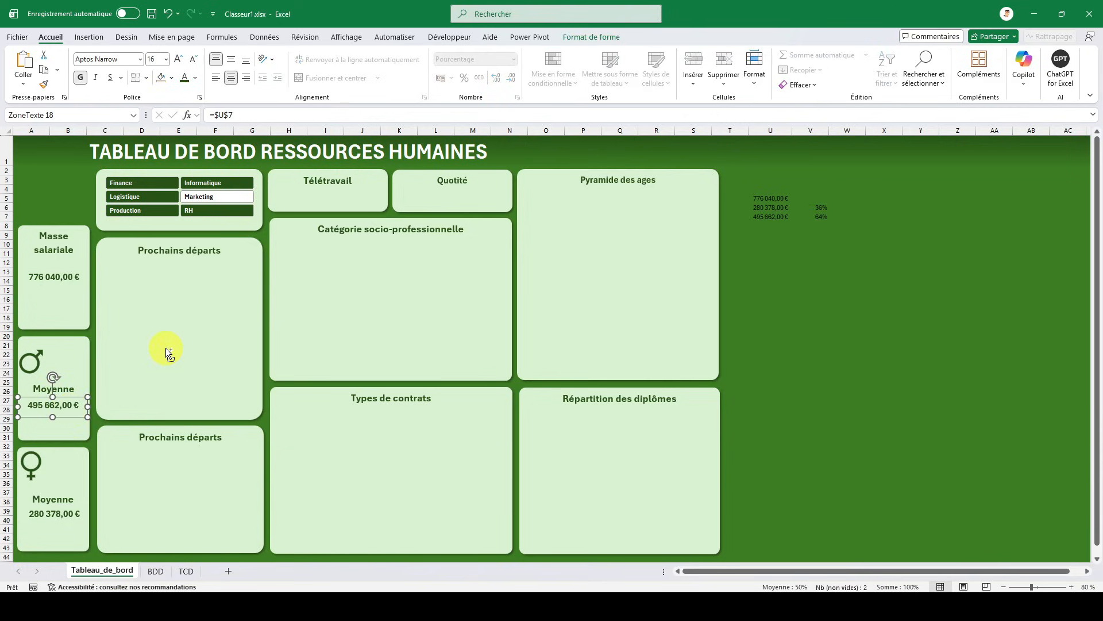
{"action": "key", "text": "ctrl+d"}
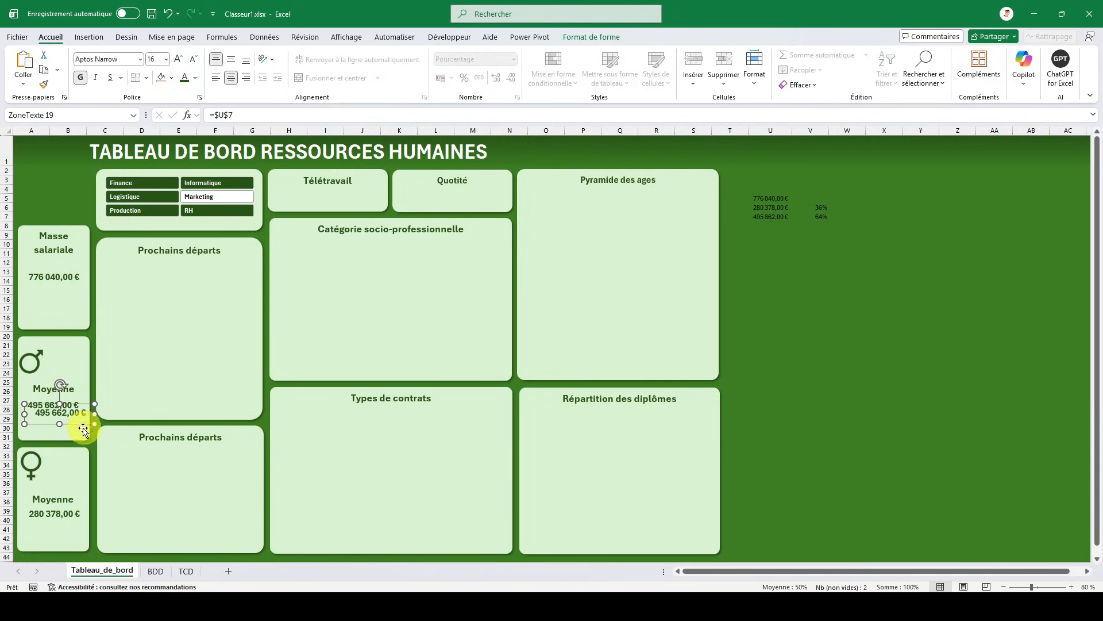
{"action": "left_click_drag", "start_coordinate": [80, 425], "coordinate": [80, 371]}
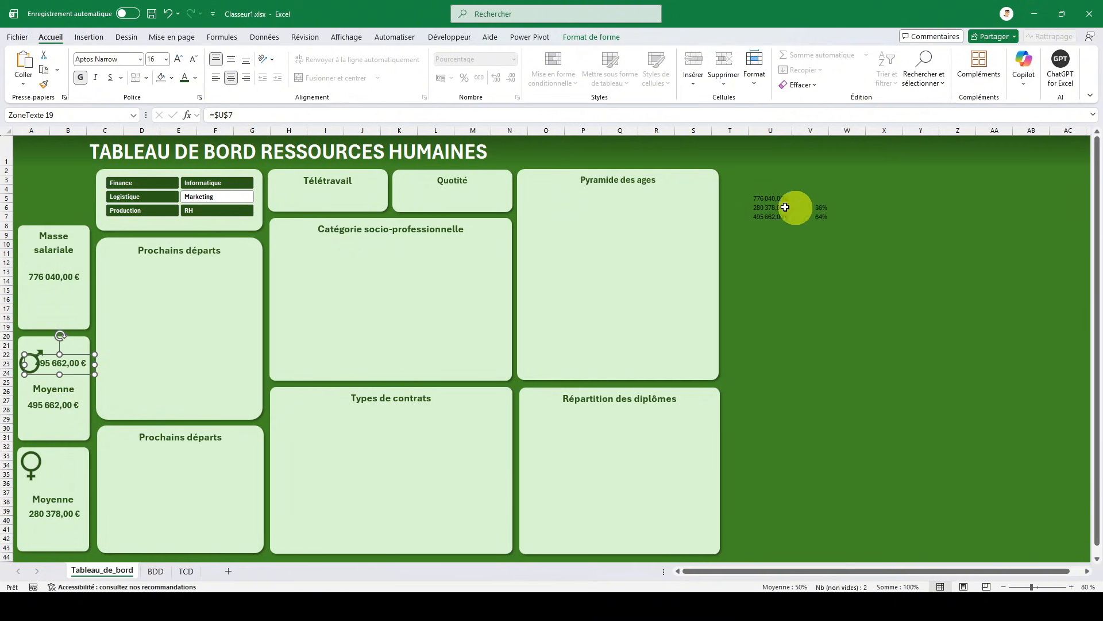
{"action": "left_click", "coordinate": [223, 116]}
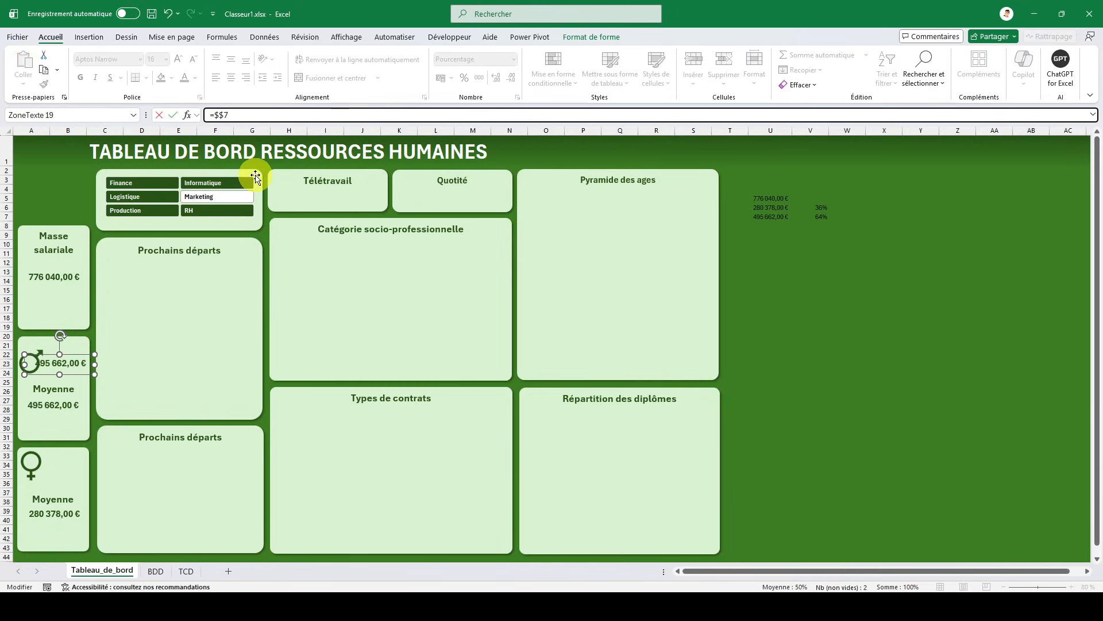
{"action": "key", "text": "Return"}
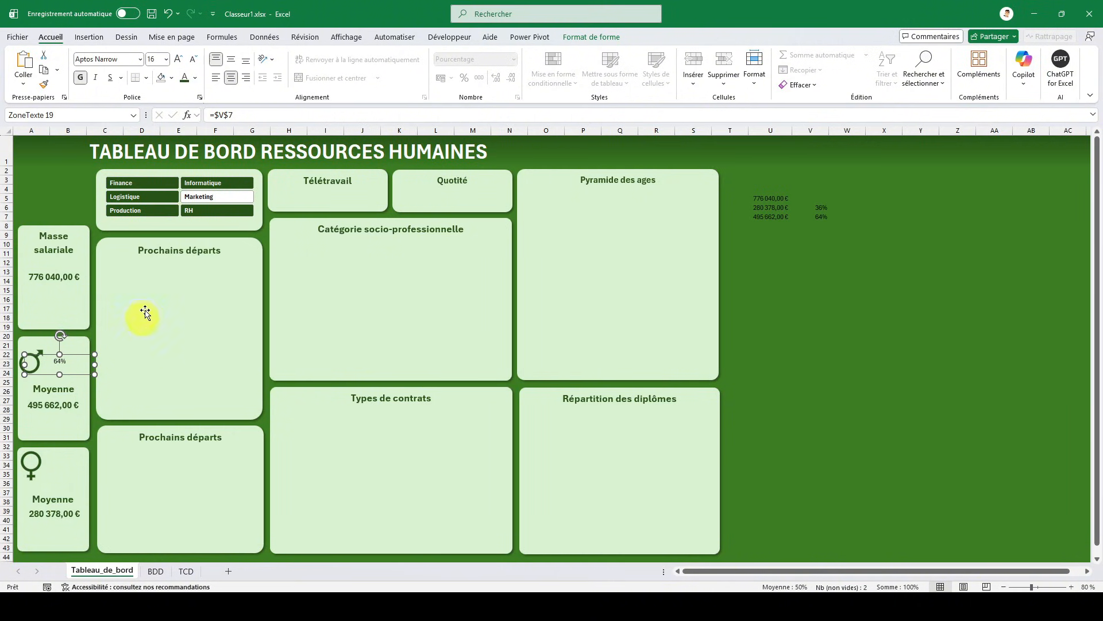
- Apply the male card amount's text formatting to the percentage box beside the male symbol
{"action": "left_click", "coordinate": [186, 570]}
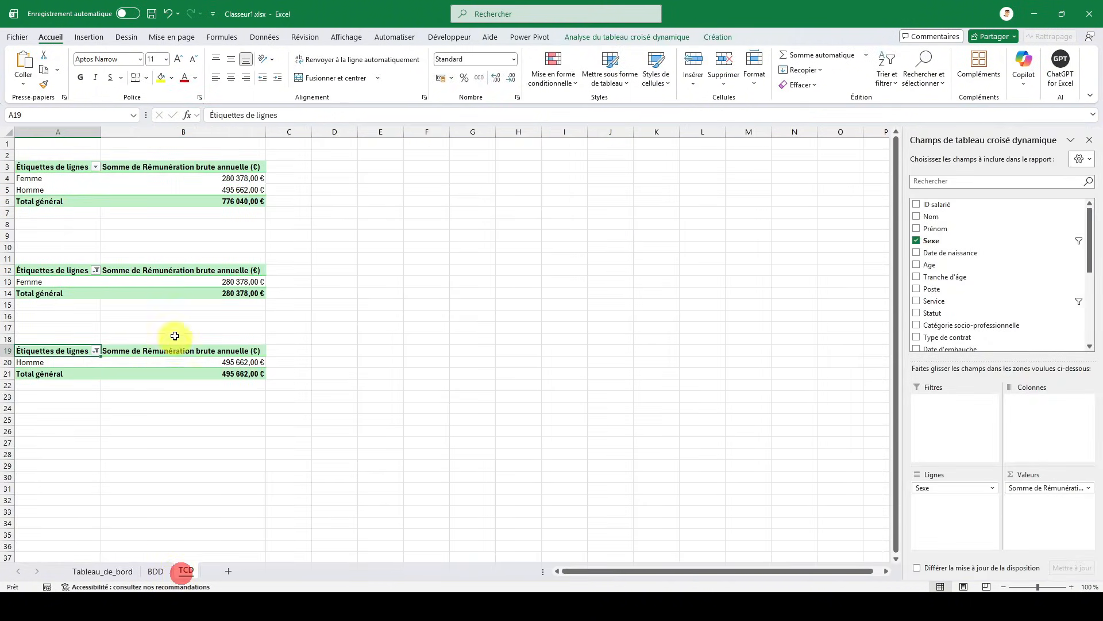
{"action": "left_click", "coordinate": [75, 571]}
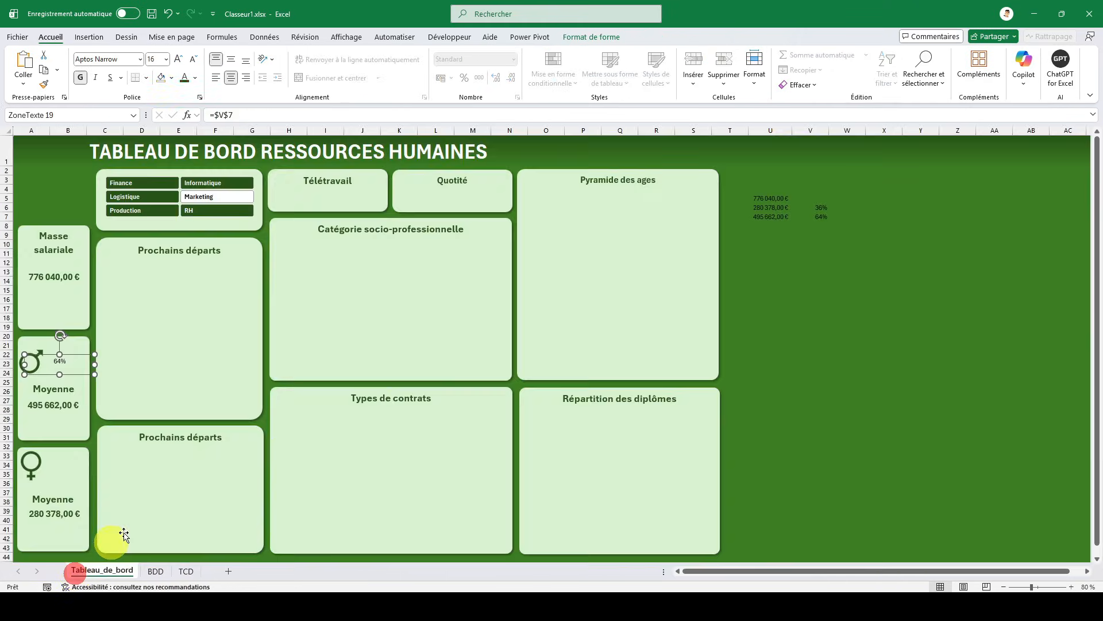
{"action": "left_click", "coordinate": [58, 404]}
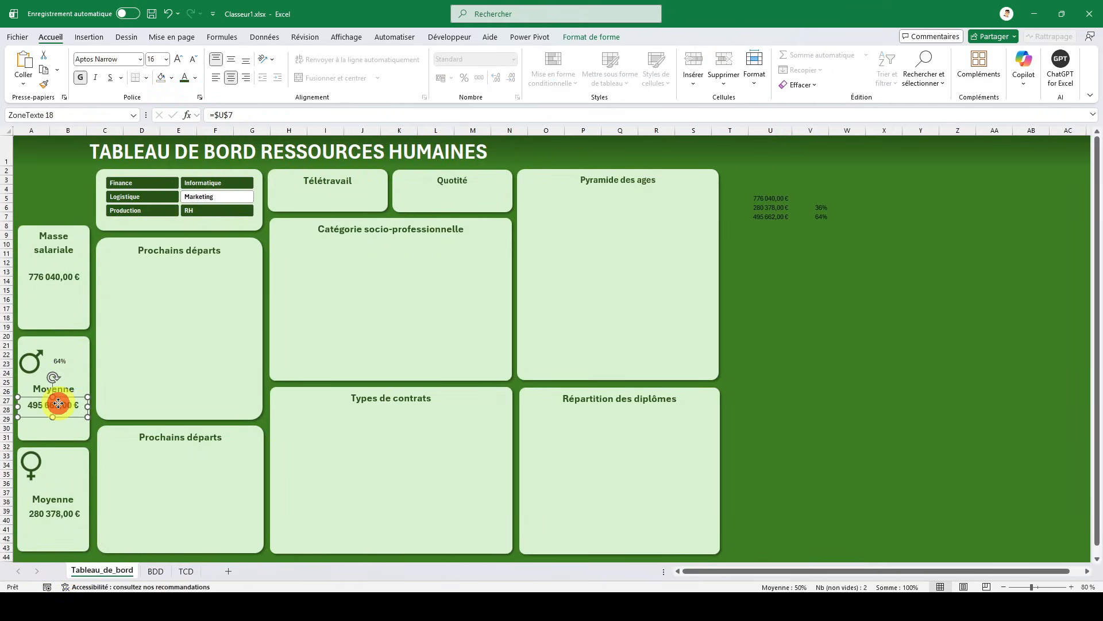
{"action": "left_click", "coordinate": [43, 83]}
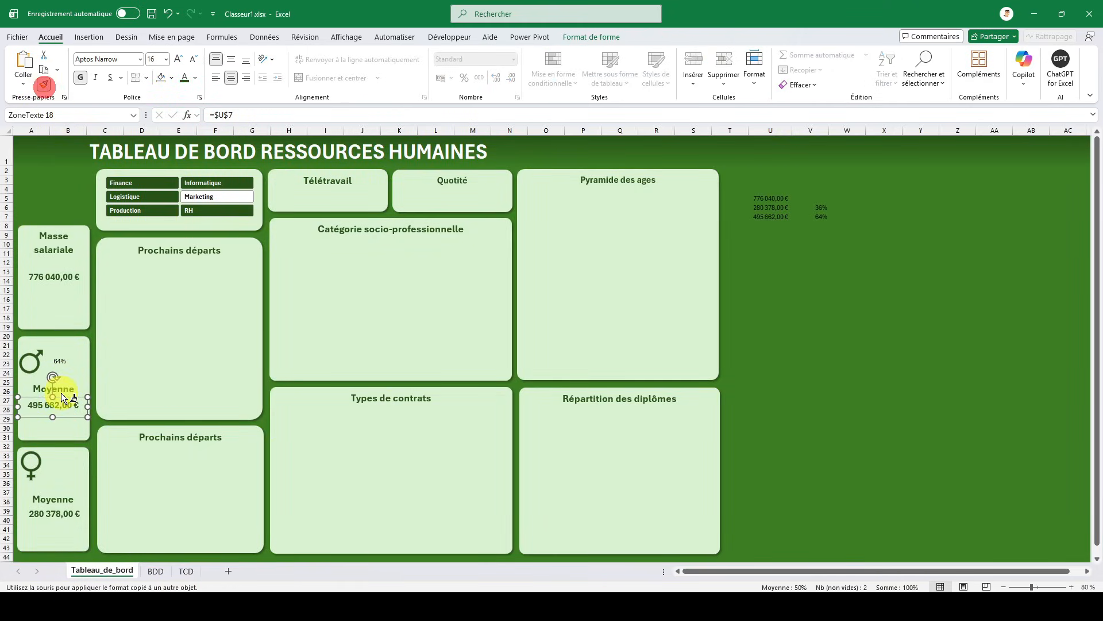
{"action": "left_click", "coordinate": [59, 360]}
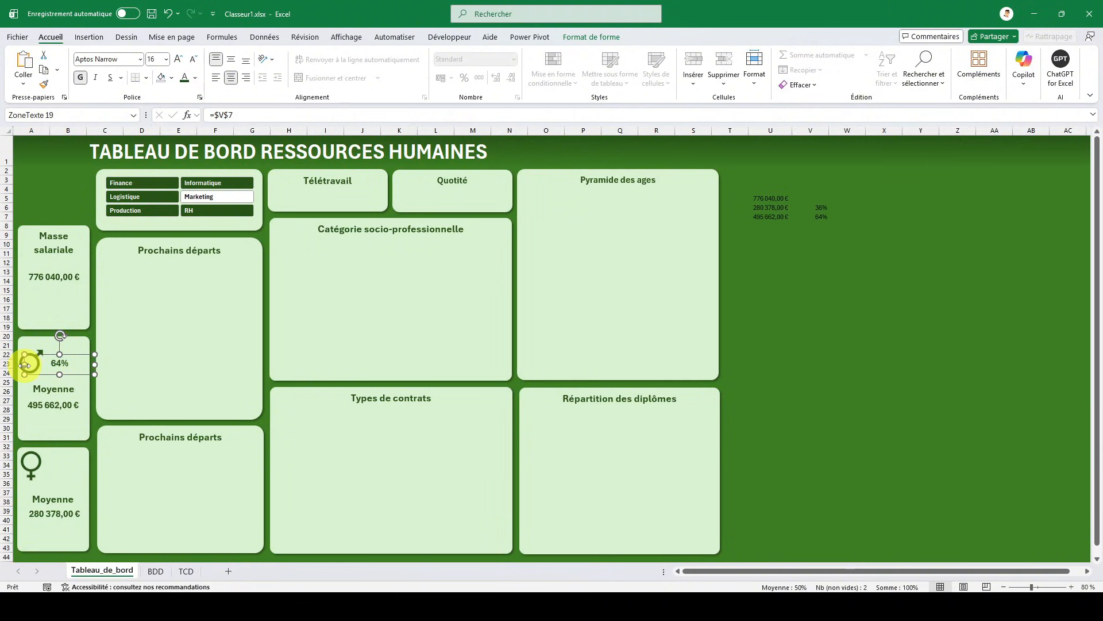
- Narrow the male percentage box, set its font size to 28, and fit it beside the male symbol above Moyenne
{"action": "left_click_drag", "start_coordinate": [24, 364], "coordinate": [75, 375]}
{"action": "left_click", "coordinate": [179, 60]}
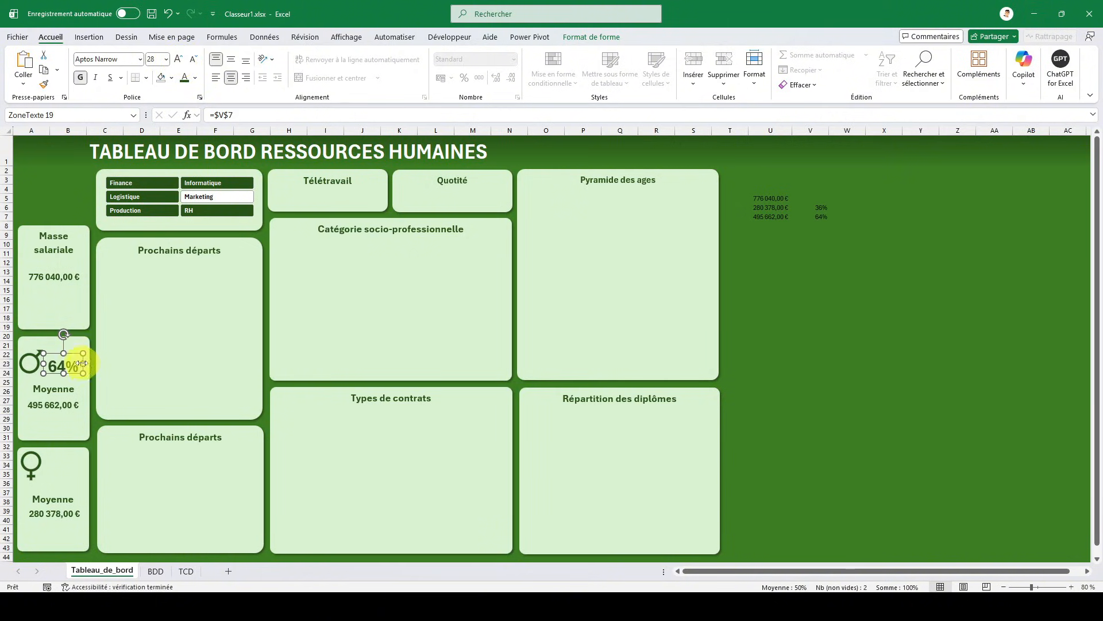
{"action": "left_click_drag", "start_coordinate": [83, 372], "coordinate": [78, 350]}
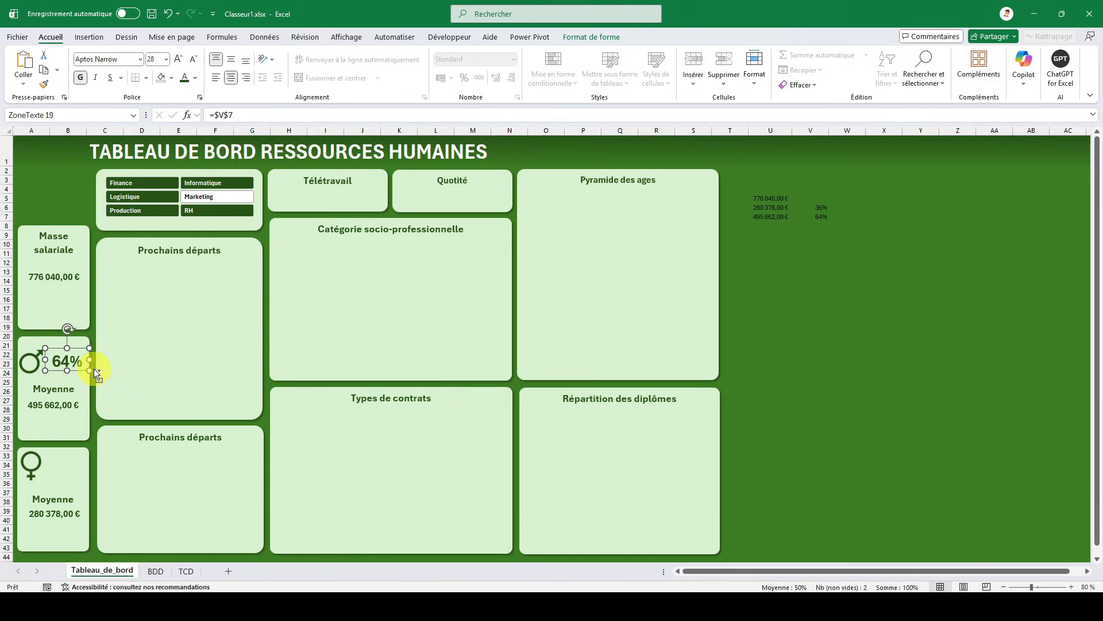
- Duplicate the male percentage box, place the copy beside the female symbol, and link it to =$V$6
{"action": "key", "text": "ctrl+d"}
{"action": "left_click_drag", "start_coordinate": [74, 369], "coordinate": [69, 467]}
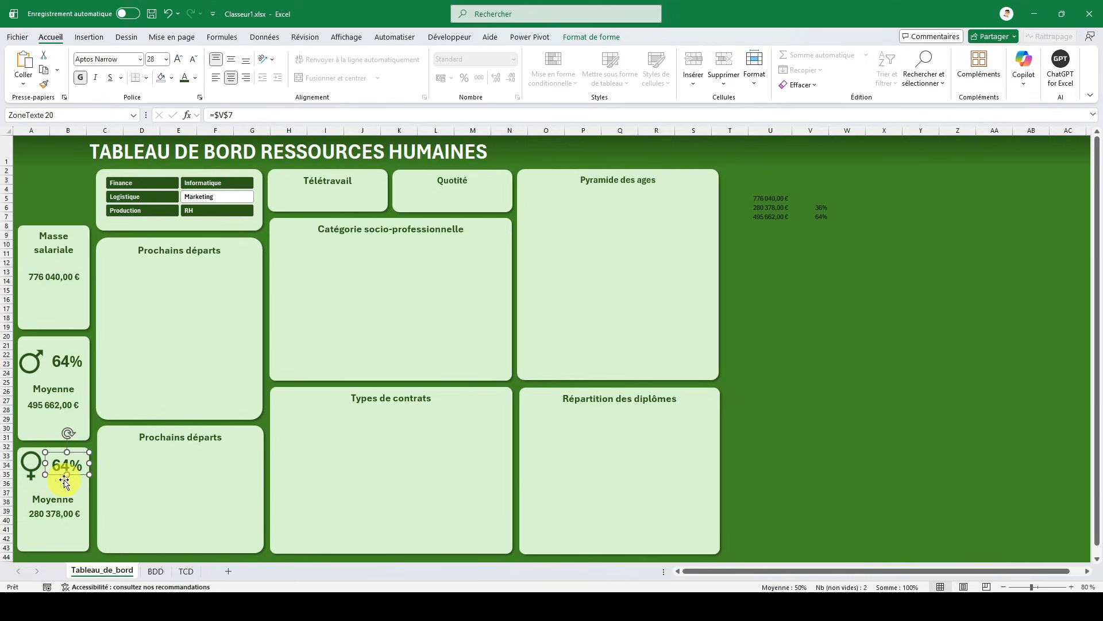
{"action": "left_click", "coordinate": [273, 113]}
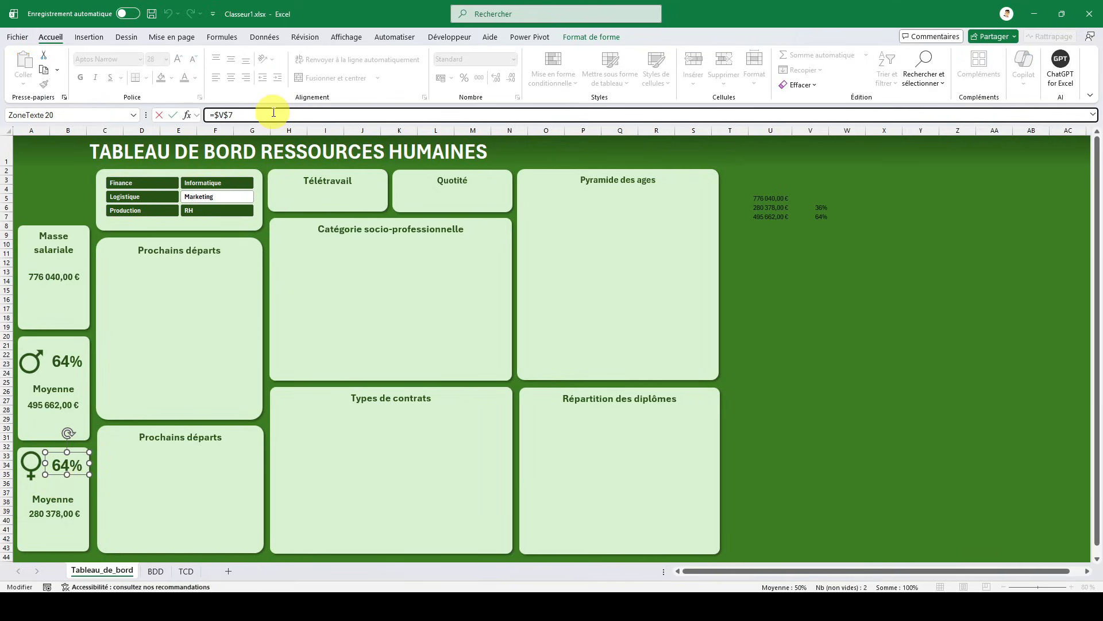
{"action": "left_click", "coordinate": [735, 211]}
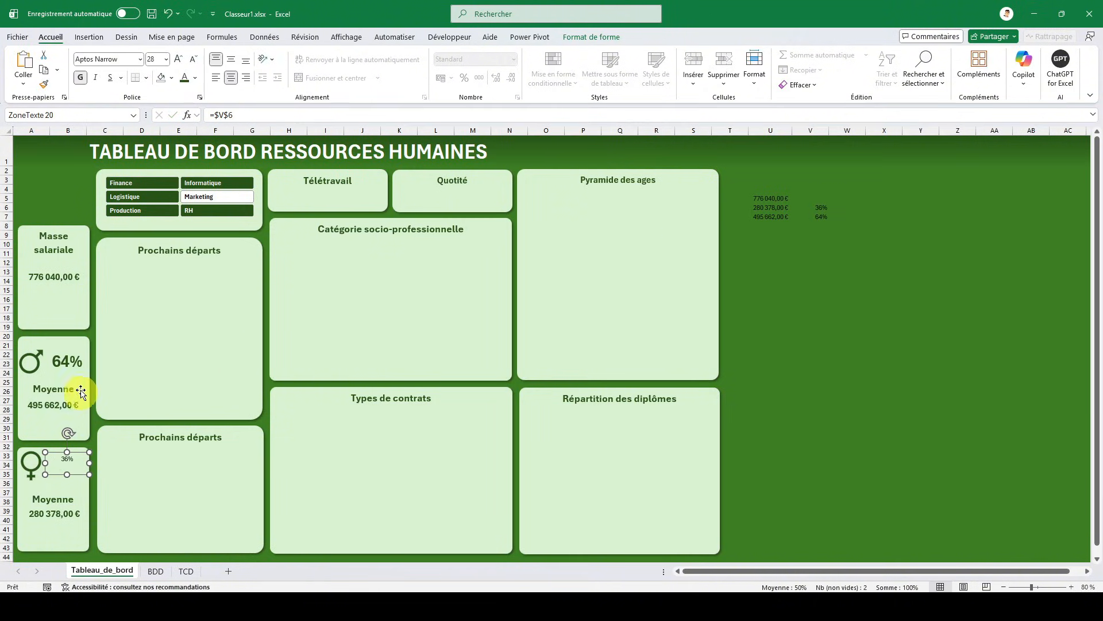
- Apply the male percentage's text formatting to the percentage box in the female card
{"action": "left_click", "coordinate": [73, 362]}
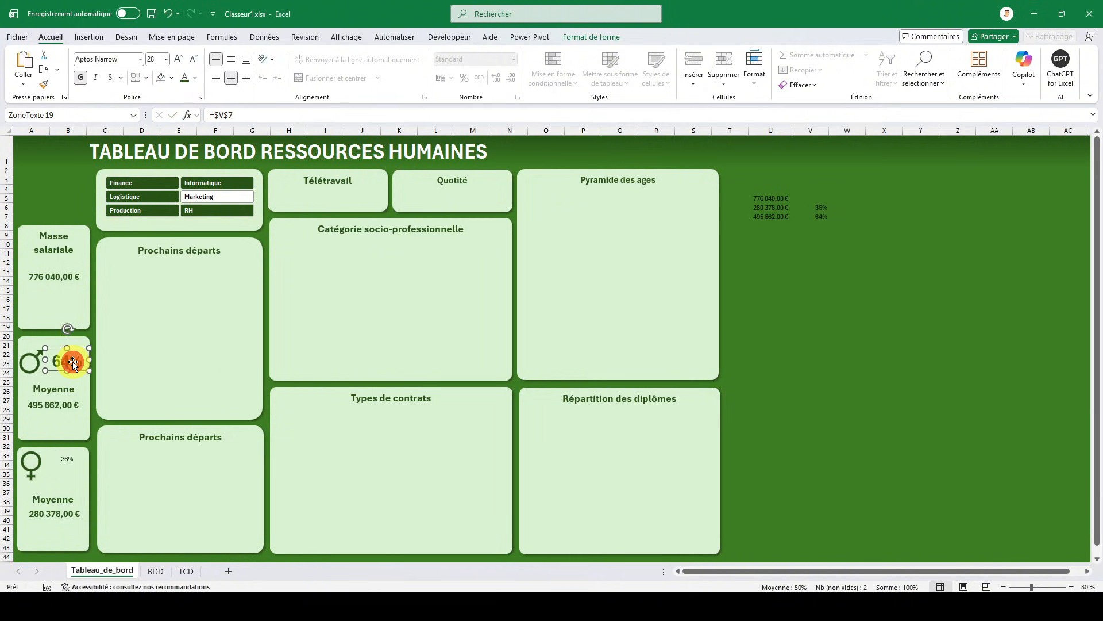
{"action": "left_click", "coordinate": [45, 85]}
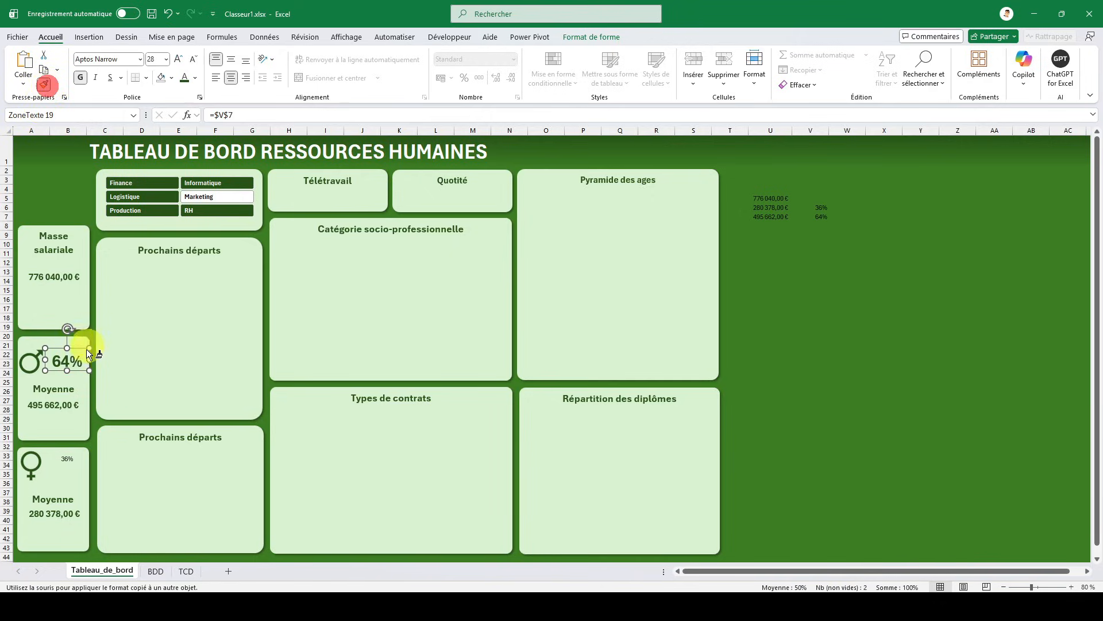
{"action": "left_click", "coordinate": [67, 459]}
{"action": "left_click", "coordinate": [810, 364]}
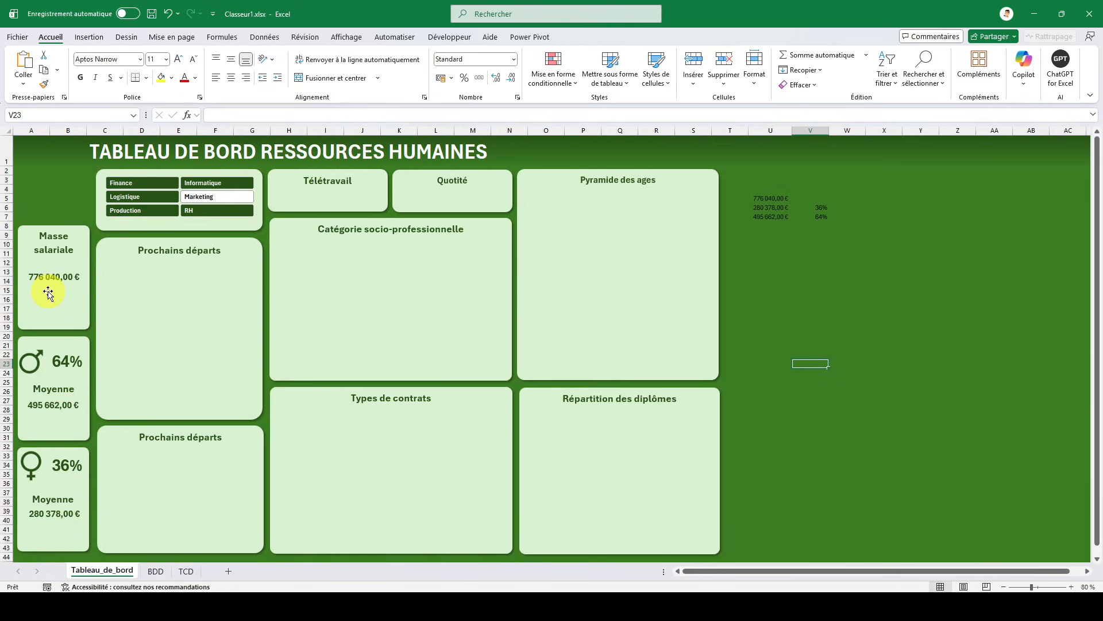
- Check the pay cards' response to the slicer by filtering on Production, Logistique, Finance and RH in turn, ending on Finance
{"action": "left_click", "coordinate": [137, 214]}
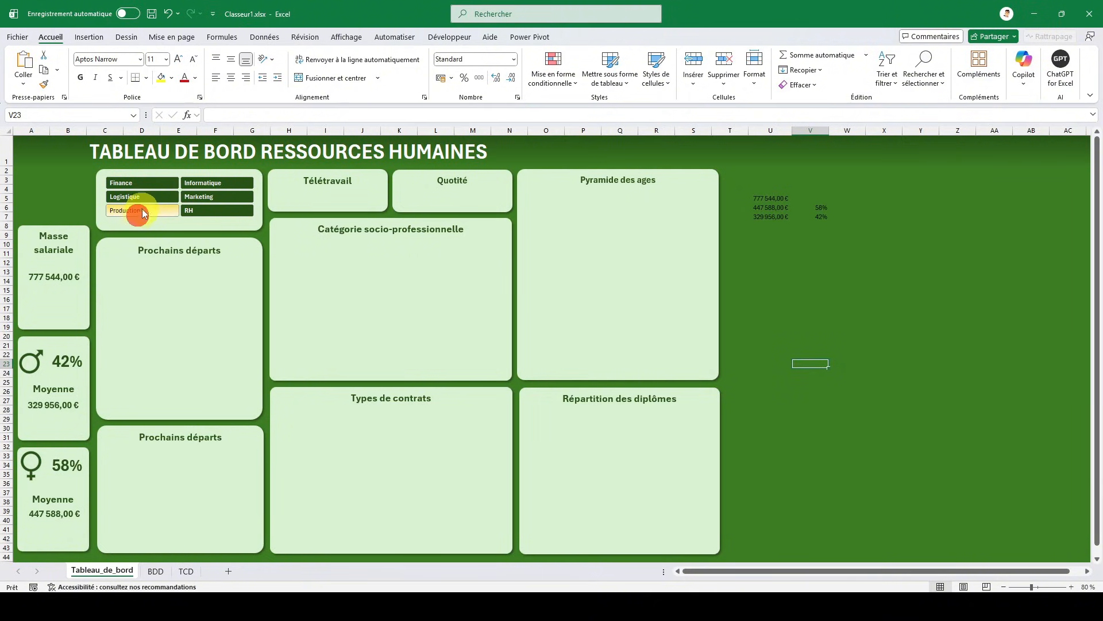
{"action": "left_click", "coordinate": [145, 201]}
{"action": "left_click", "coordinate": [153, 184]}
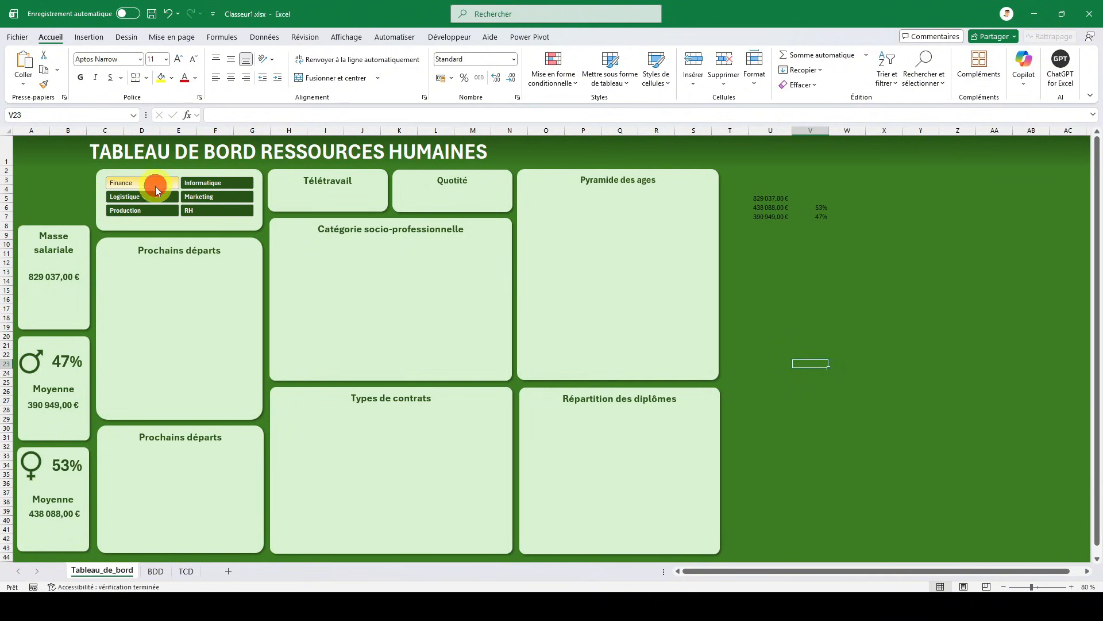
{"action": "left_click", "coordinate": [201, 209]}
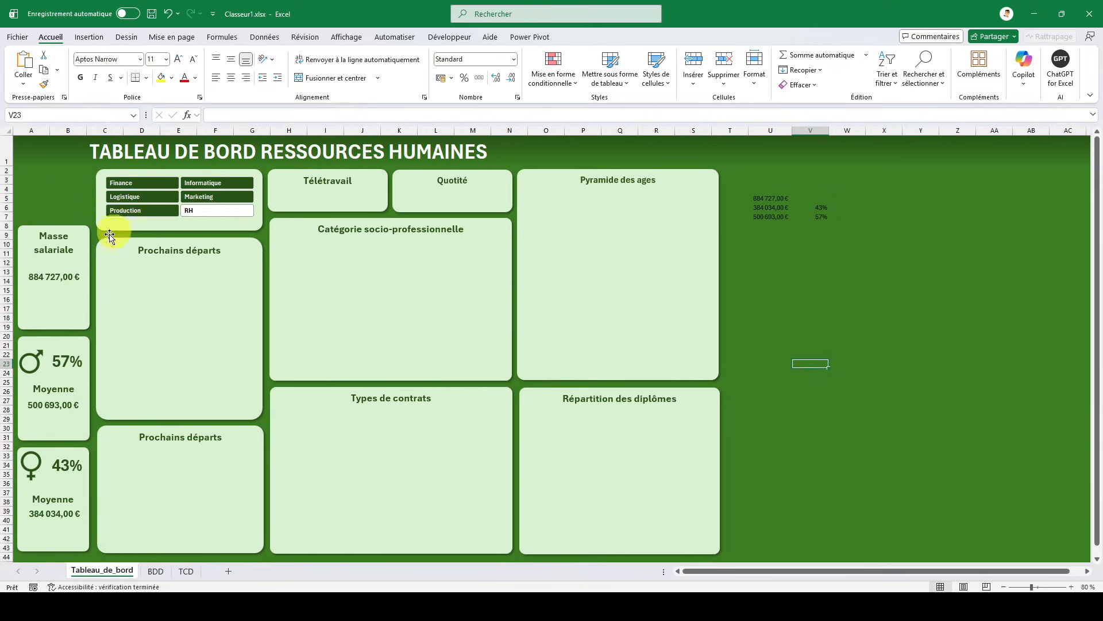
{"action": "left_click", "coordinate": [132, 216]}
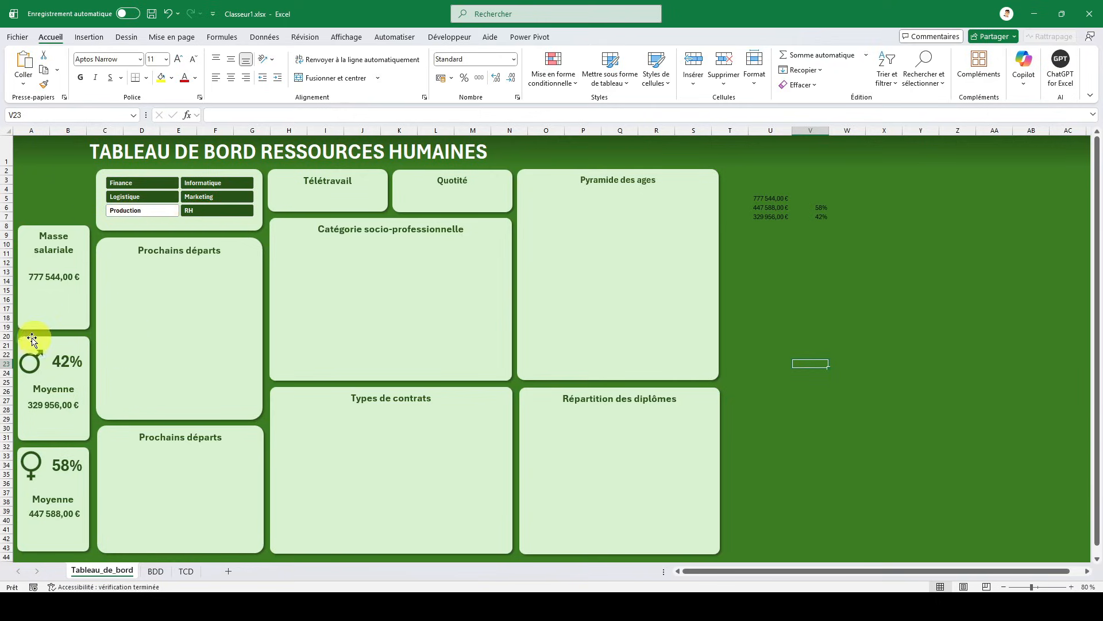
{"action": "left_click", "coordinate": [141, 197]}
{"action": "left_click", "coordinate": [131, 213]}
{"action": "left_click", "coordinate": [139, 201]}
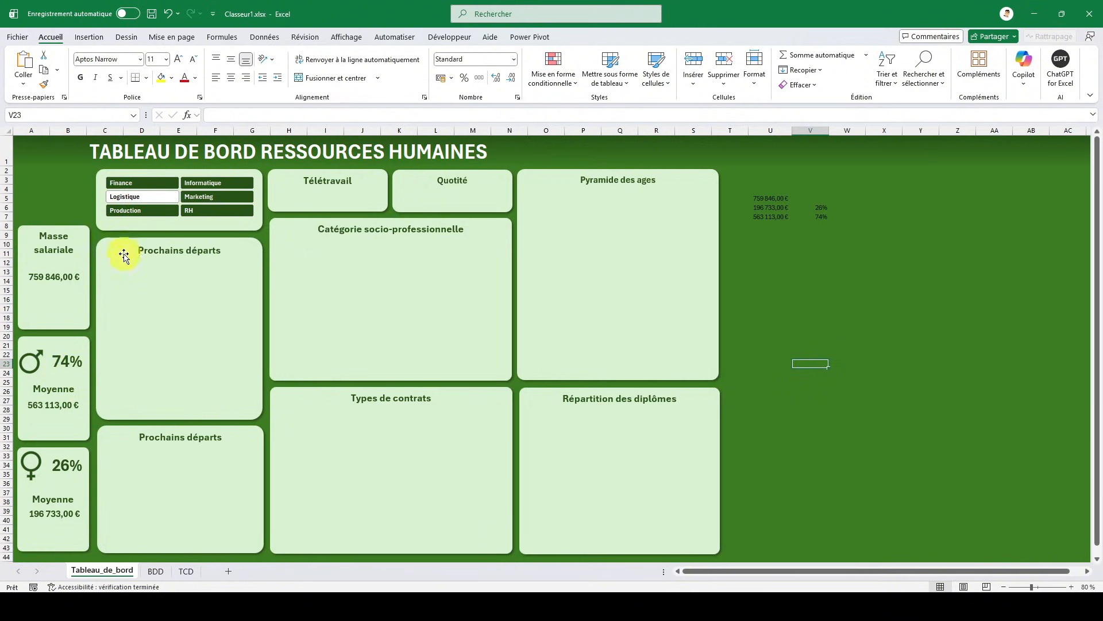
{"action": "left_click", "coordinate": [147, 184]}
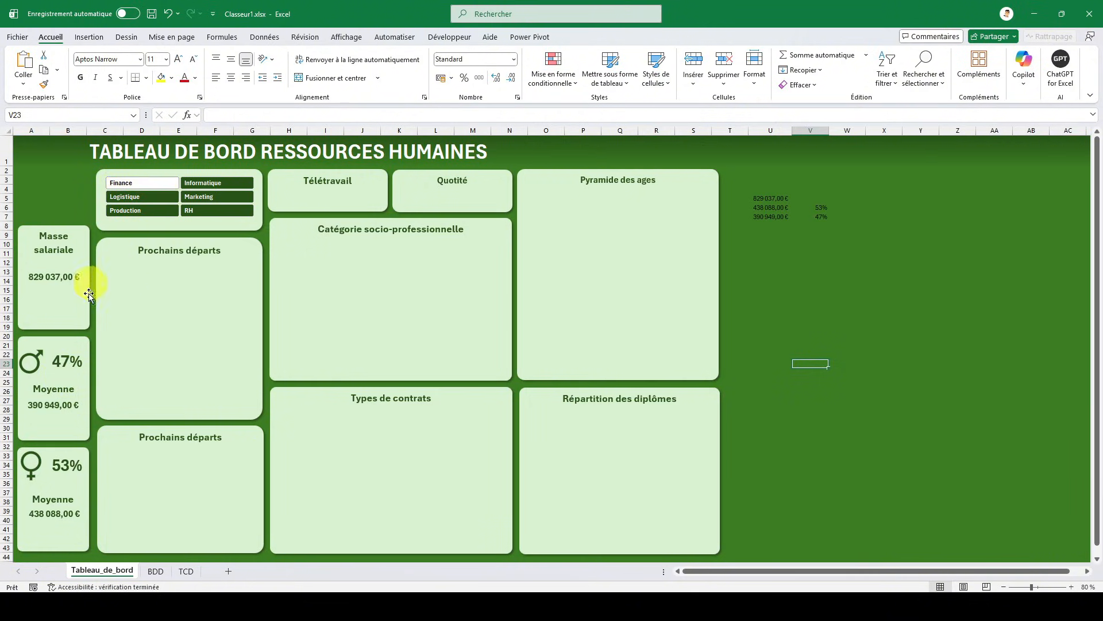
- Check the pay cards against the service slicer by filtering on Informatique, Marketing and RH in turn, ending on RH
{"action": "left_click", "coordinate": [196, 184]}
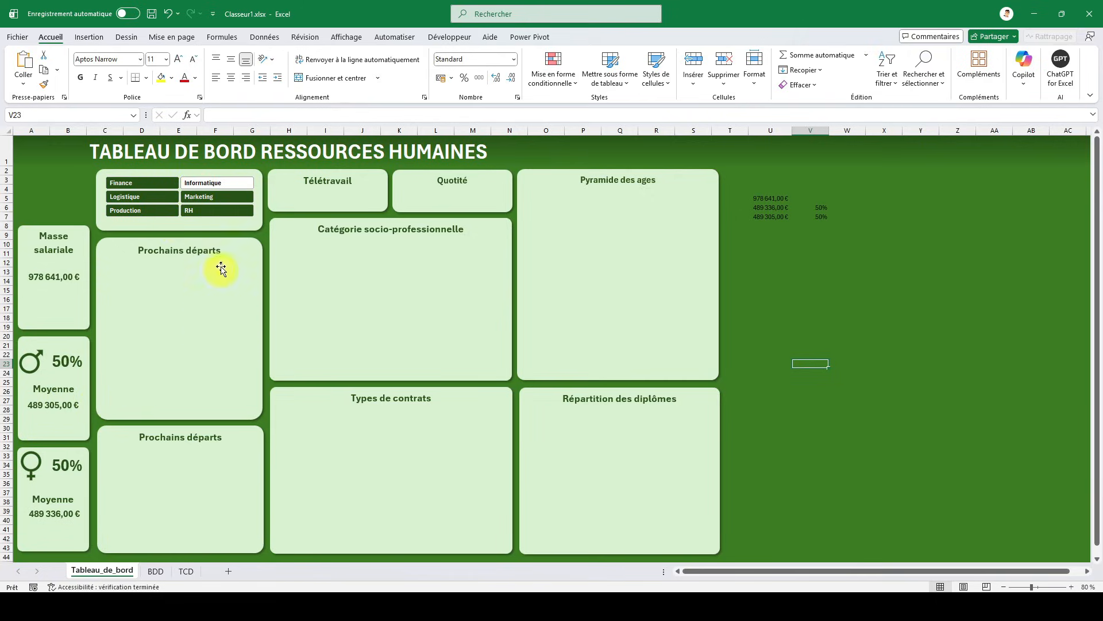
{"action": "left_click", "coordinate": [208, 196]}
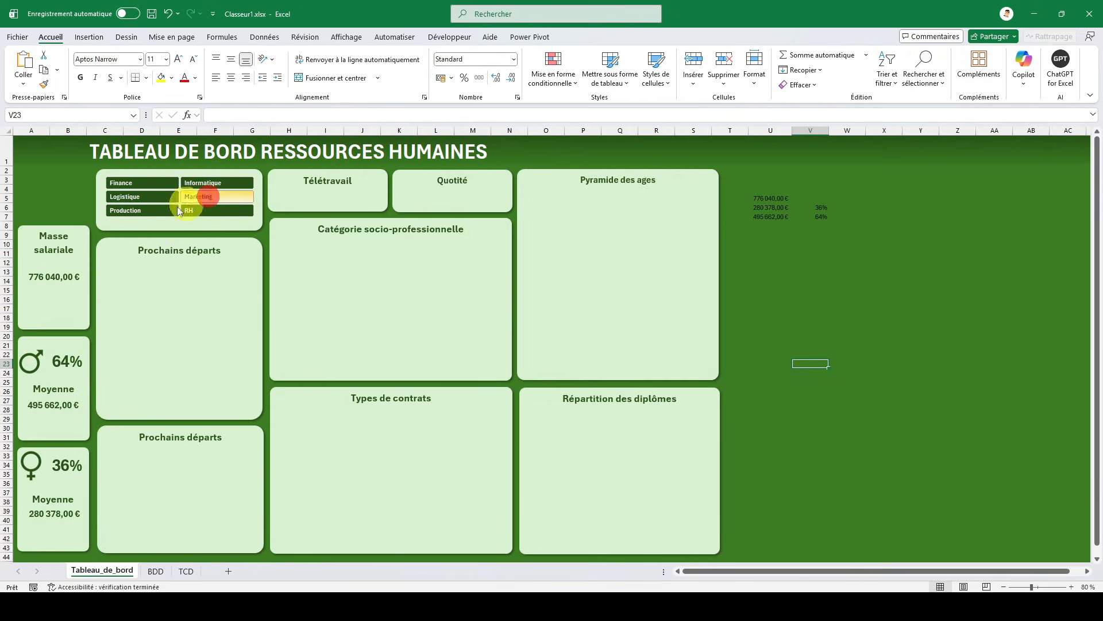
{"action": "left_click", "coordinate": [224, 211]}
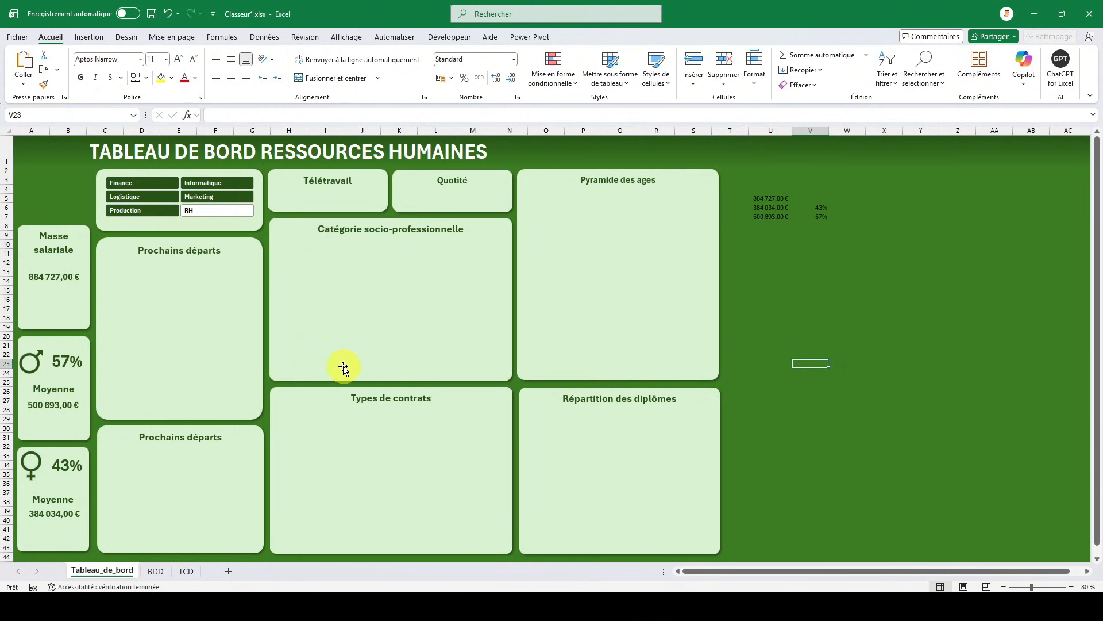
{"action": "left_click", "coordinate": [38, 146]}
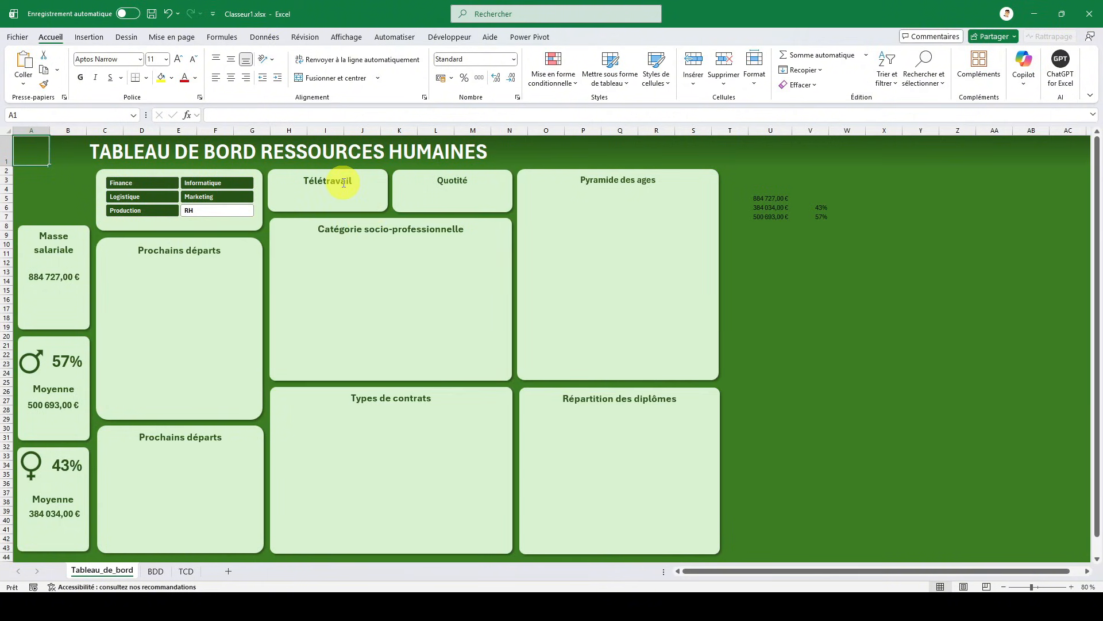
- Duplicate the pivot table in A3:B6 of the TCD sheet, placing the copy at D3
{"action": "left_click", "coordinate": [186, 570]}
{"action": "left_click_drag", "start_coordinate": [55, 167], "coordinate": [192, 200]}
{"action": "key", "text": "ctrl+c"}
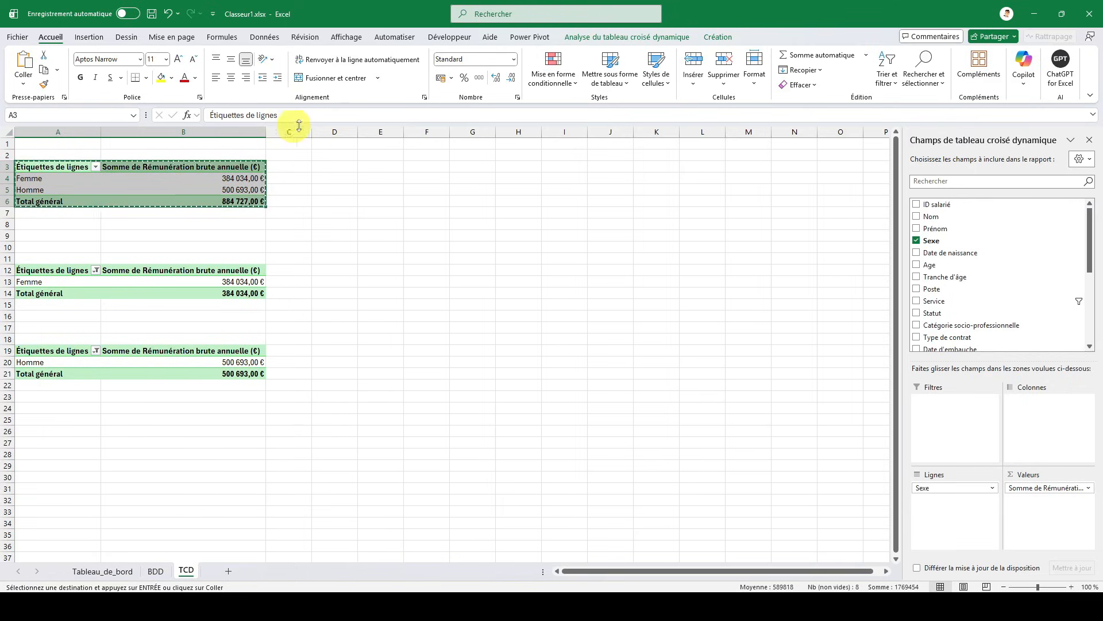
{"action": "left_click", "coordinate": [334, 168]}
{"action": "key", "text": "ctrl+v"}
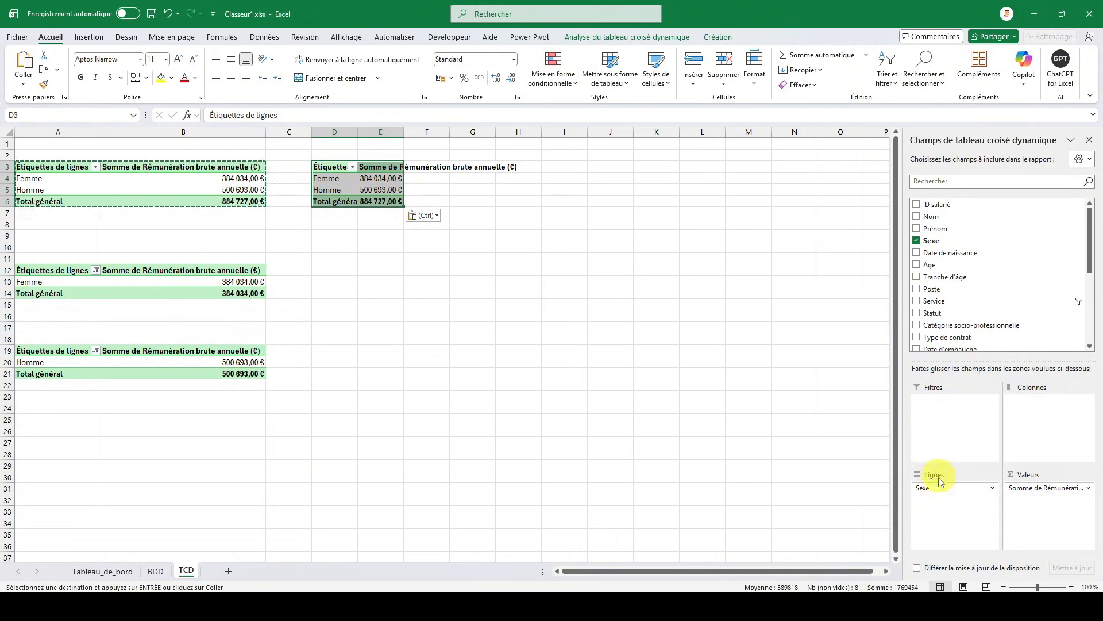
- Remove Sexe and the gross pay sum from the copied pivot table, and add Télétravail (jours/semaine) as its value
{"action": "left_click_drag", "start_coordinate": [940, 489], "coordinate": [957, 290]}
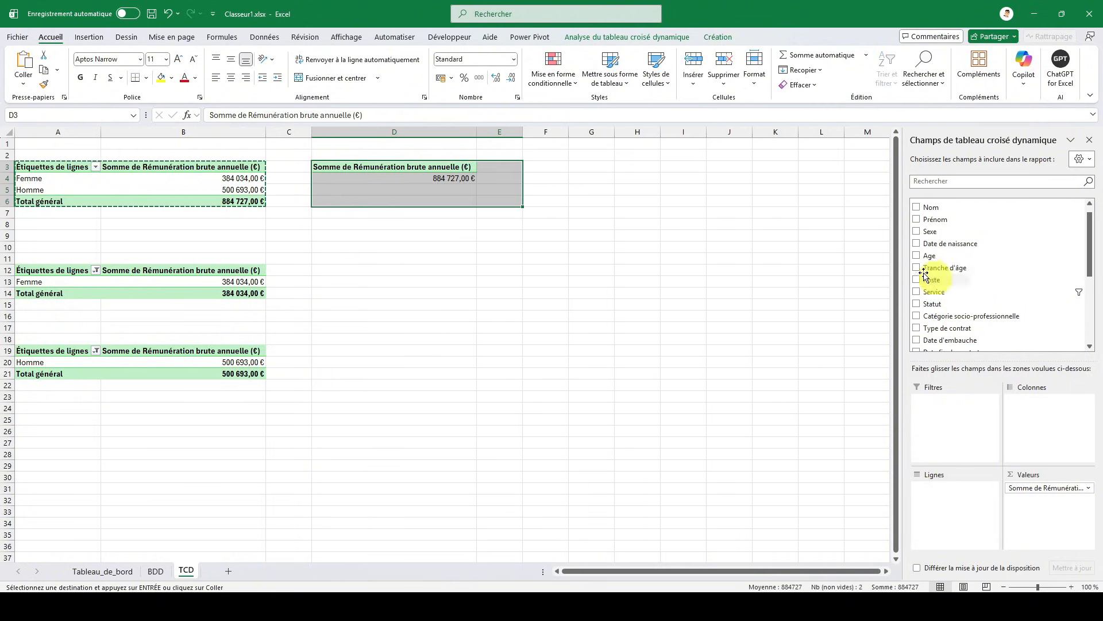
{"action": "left_click_drag", "start_coordinate": [1022, 488], "coordinate": [945, 267]}
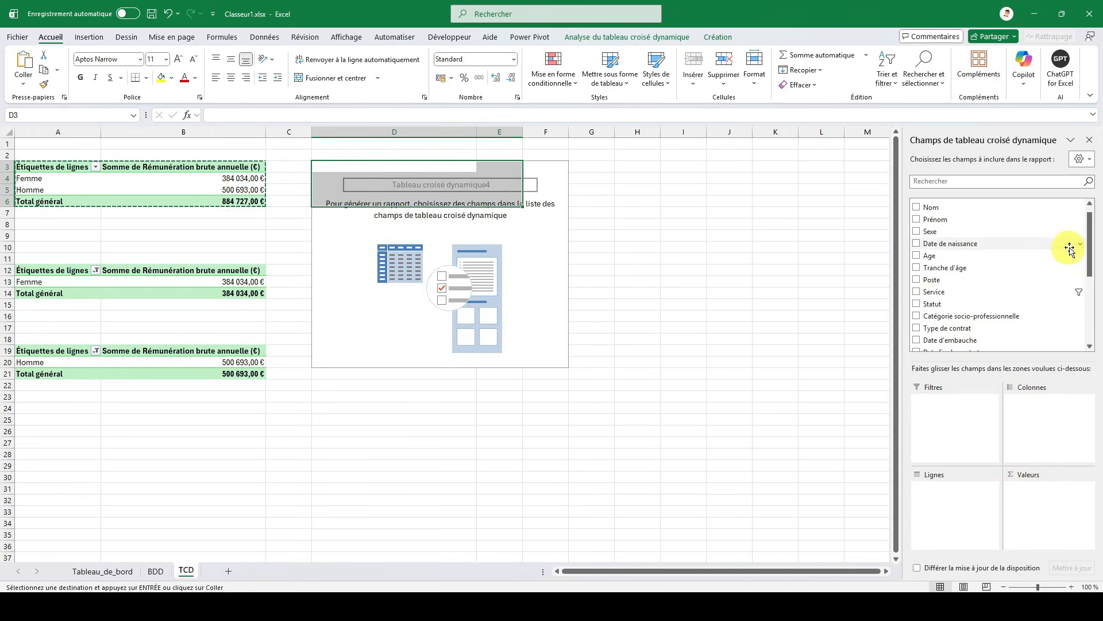
{"action": "left_click_drag", "start_coordinate": [1093, 253], "coordinate": [1093, 298]}
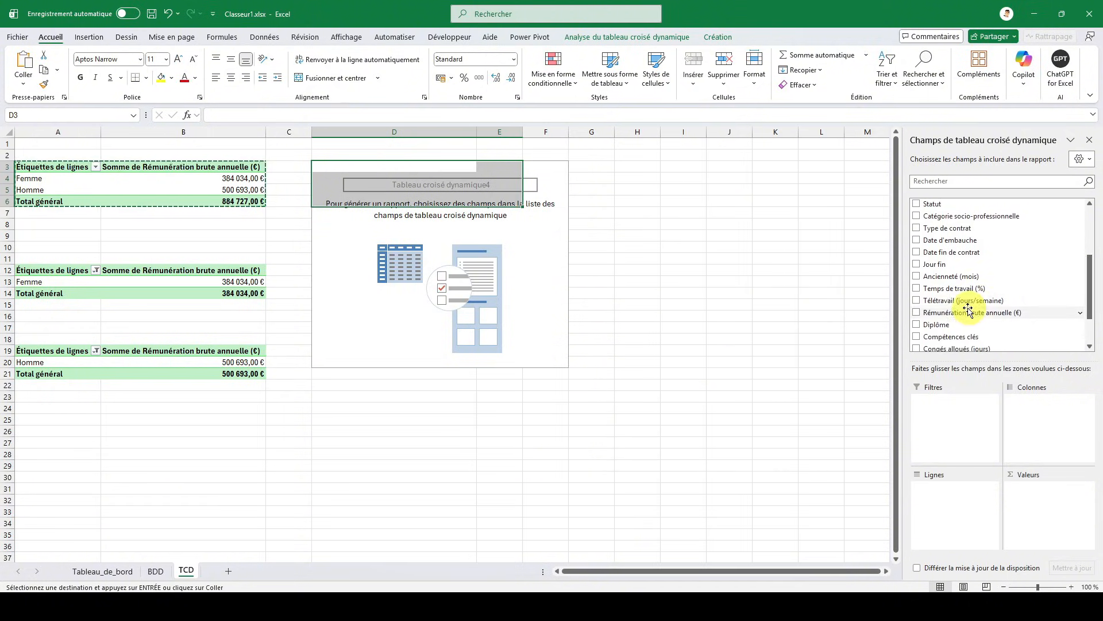
{"action": "left_click", "coordinate": [917, 301]}
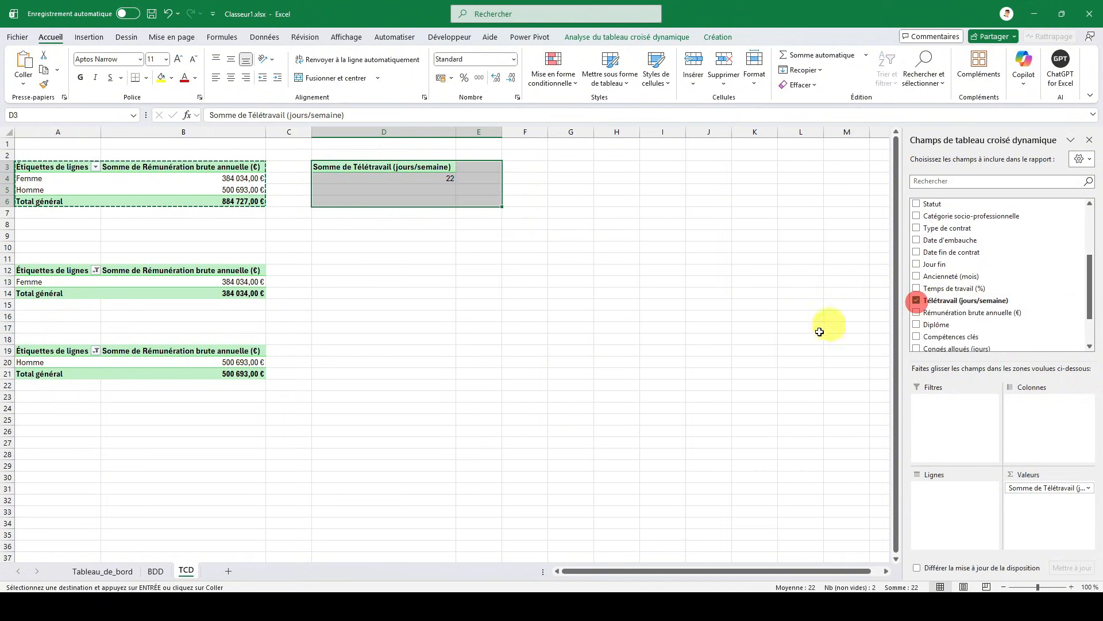
- Summarize the Télétravail (jours/semaine) value in the D3 pivot table by Moyenne instead of Somme
{"action": "left_click", "coordinate": [426, 168]}
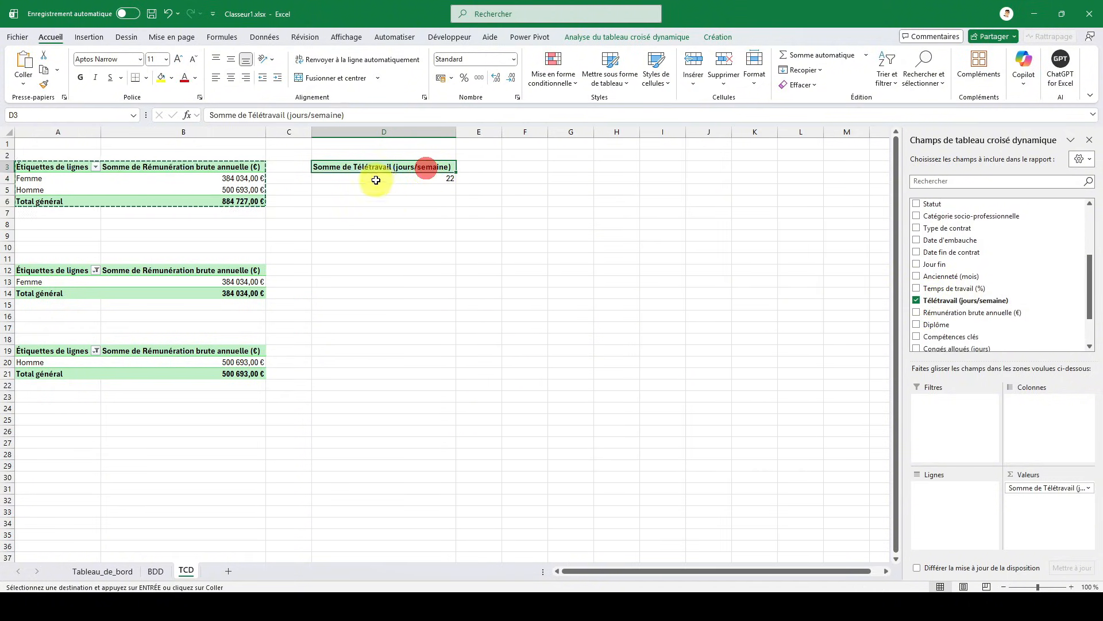
{"action": "left_click", "coordinate": [1044, 490]}
{"action": "left_click", "coordinate": [1010, 477]}
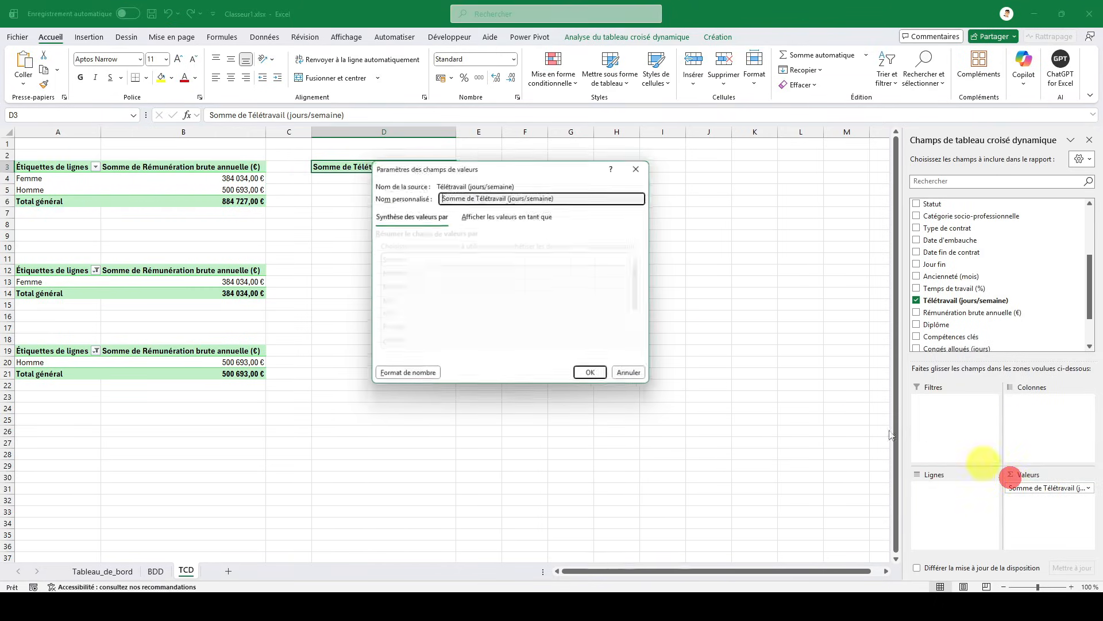
{"action": "left_click", "coordinate": [399, 287]}
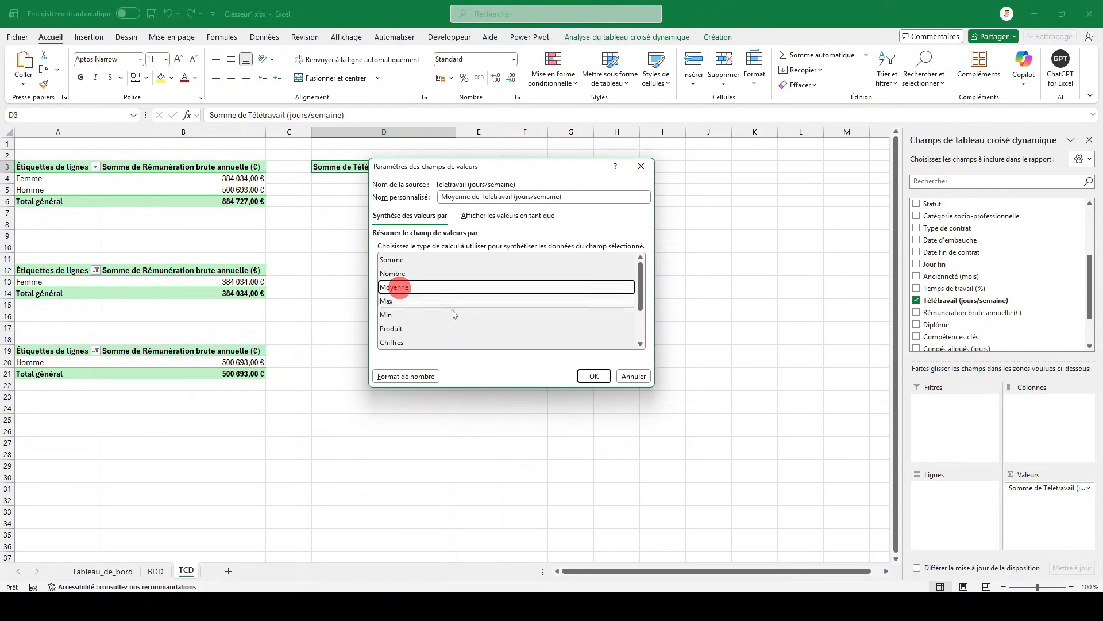
{"action": "left_click", "coordinate": [595, 376]}
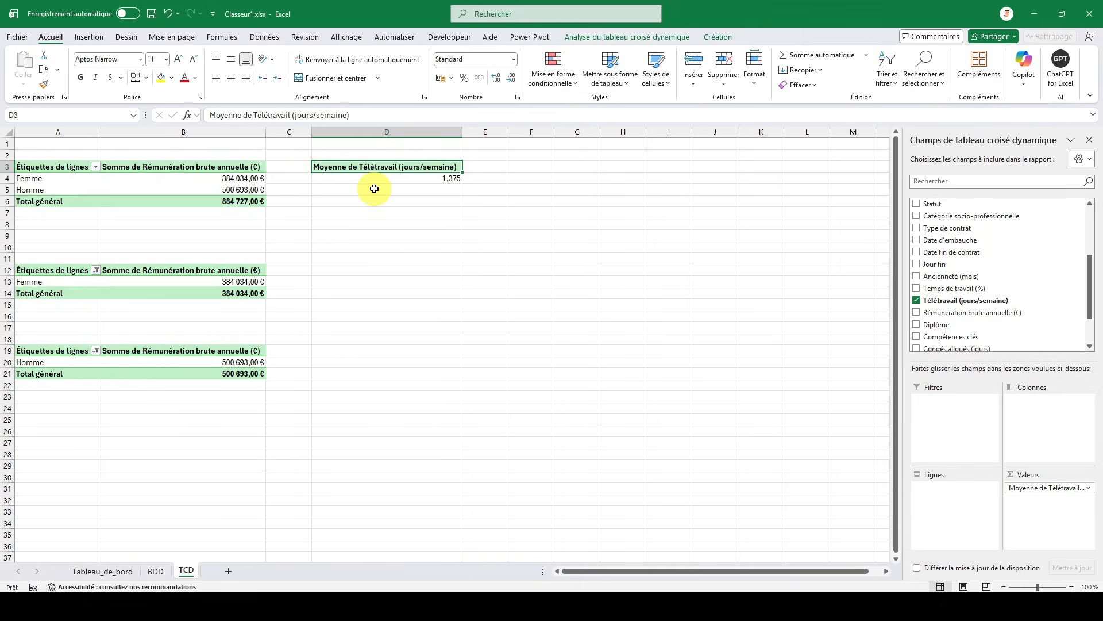
- Link cell U8 of Tableau_de_bord to the telework average in cell D4 of the TCD sheet
{"action": "left_click", "coordinate": [102, 571]}
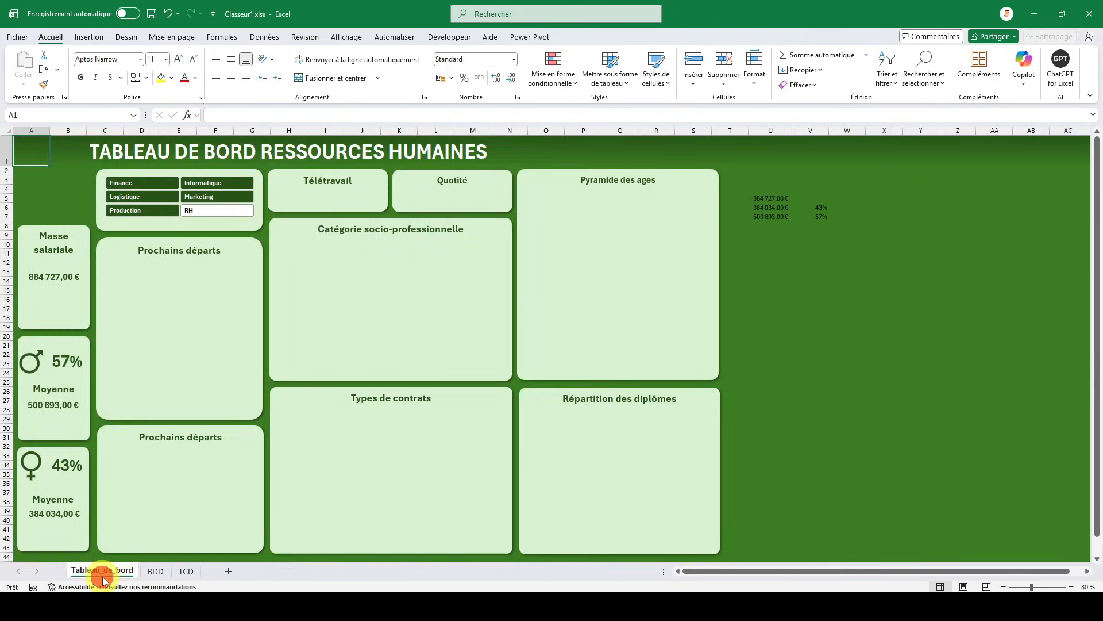
{"action": "left_click", "coordinate": [773, 225]}
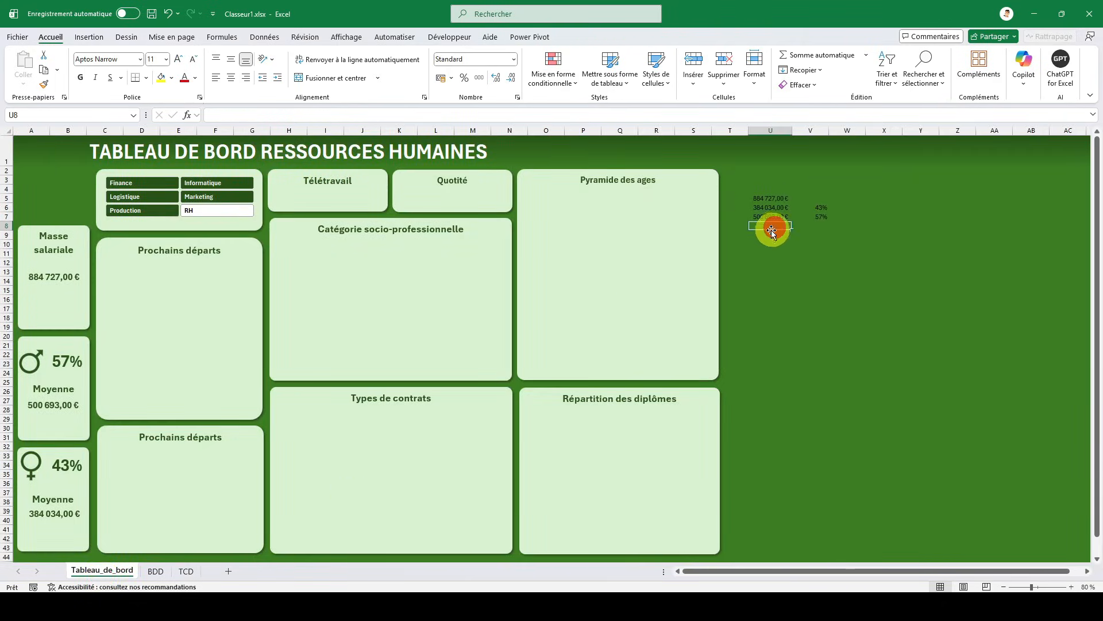
{"action": "type", "text": "="}
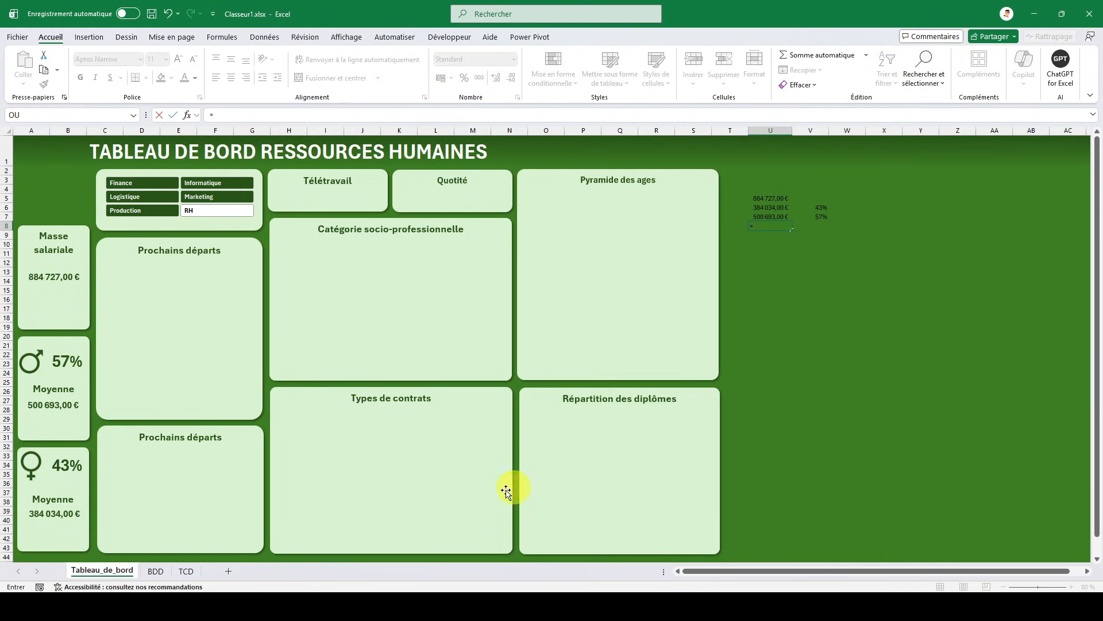
{"action": "left_click", "coordinate": [192, 571]}
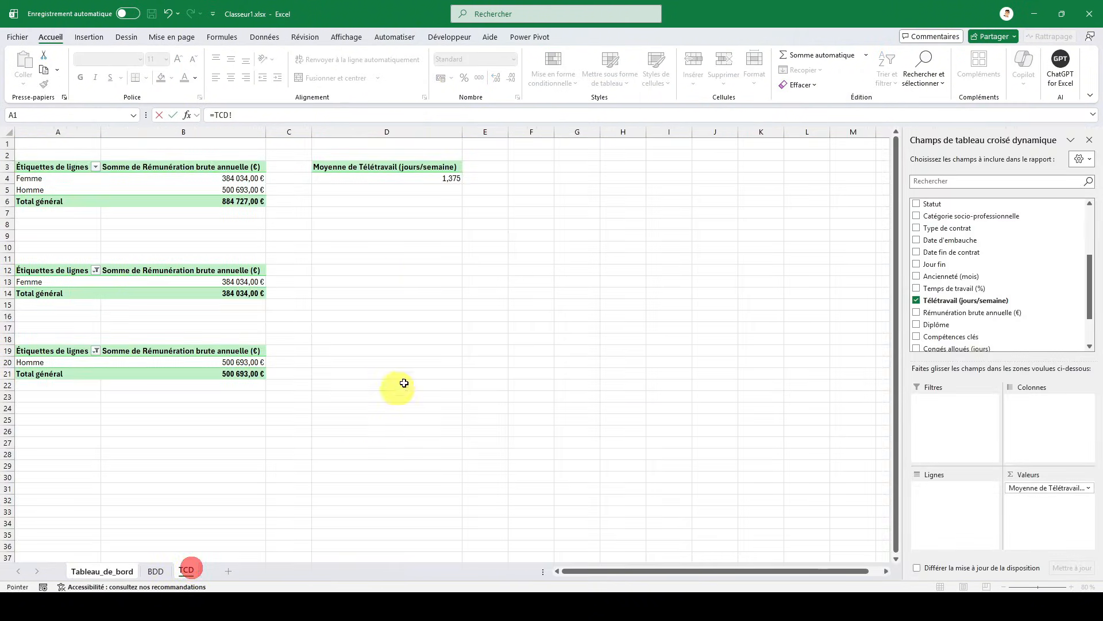
{"action": "left_click", "coordinate": [419, 180]}
{"action": "key", "text": "Return"}
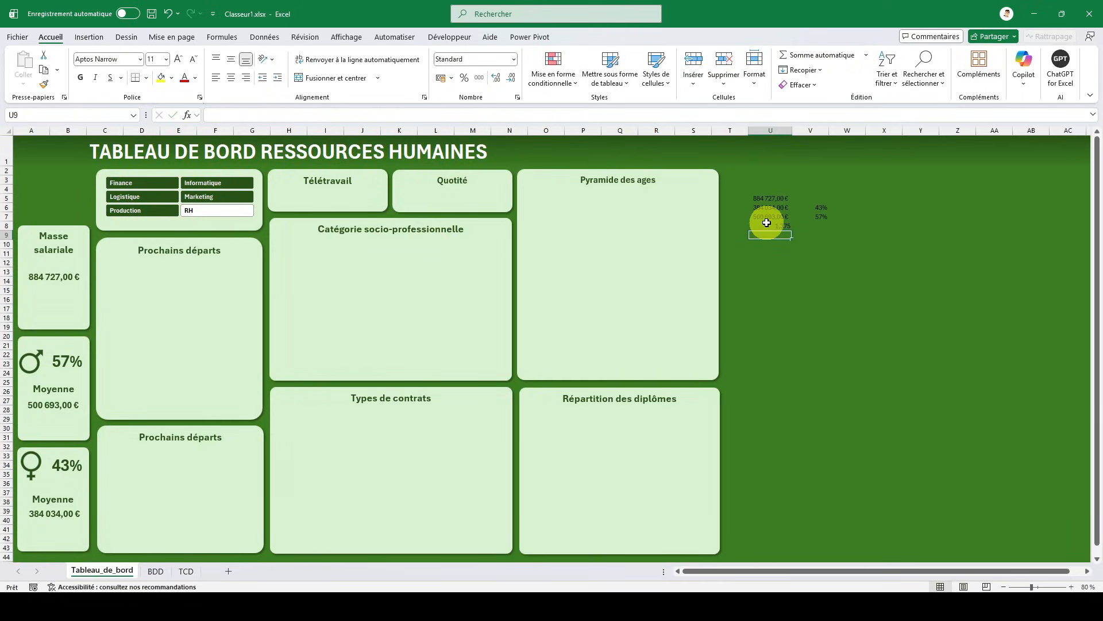
- Apply the custom number format 0,0" Jour(s) / semaine" to the telework average in cell U8
{"action": "left_click", "coordinate": [766, 224]}
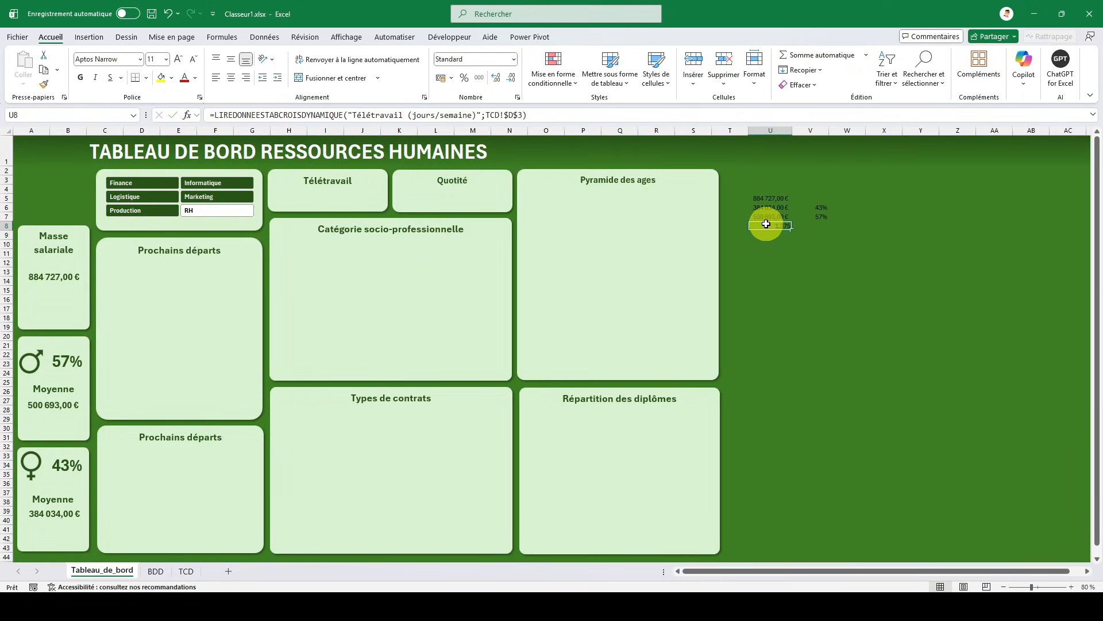
{"action": "right_click", "coordinate": [766, 224]}
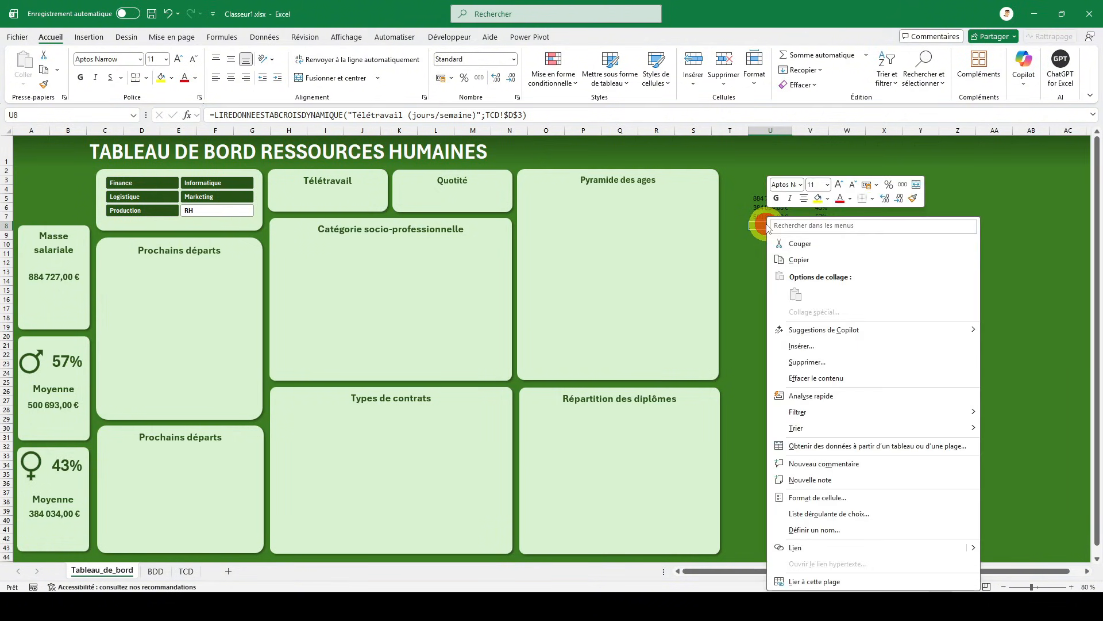
{"action": "left_click", "coordinate": [795, 498]}
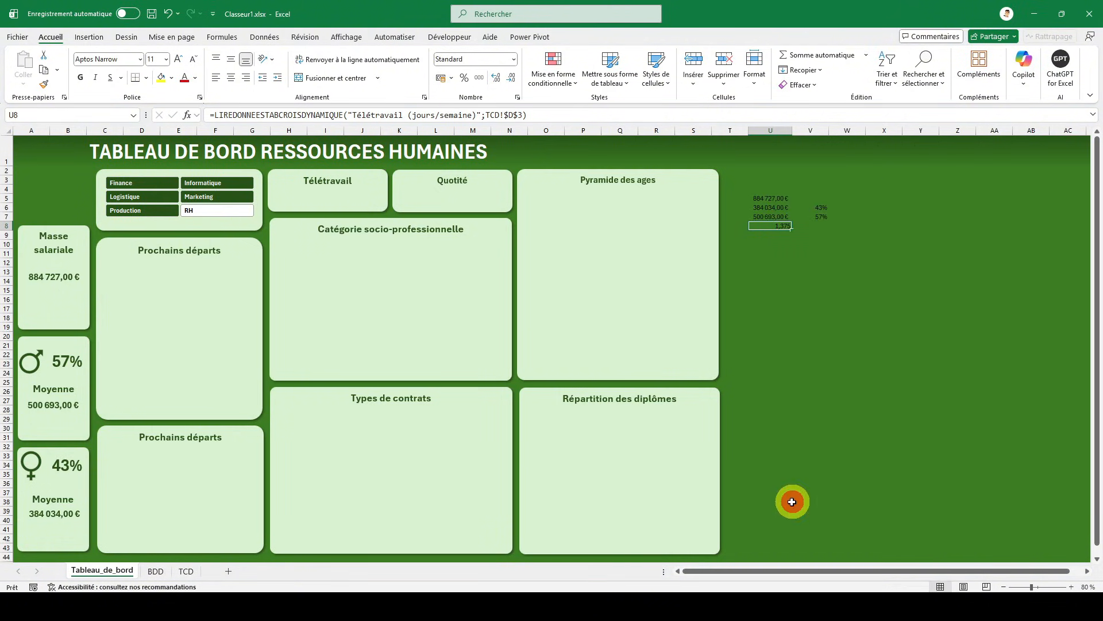
{"action": "left_click_drag", "start_coordinate": [726, 328], "coordinate": [682, 268]}
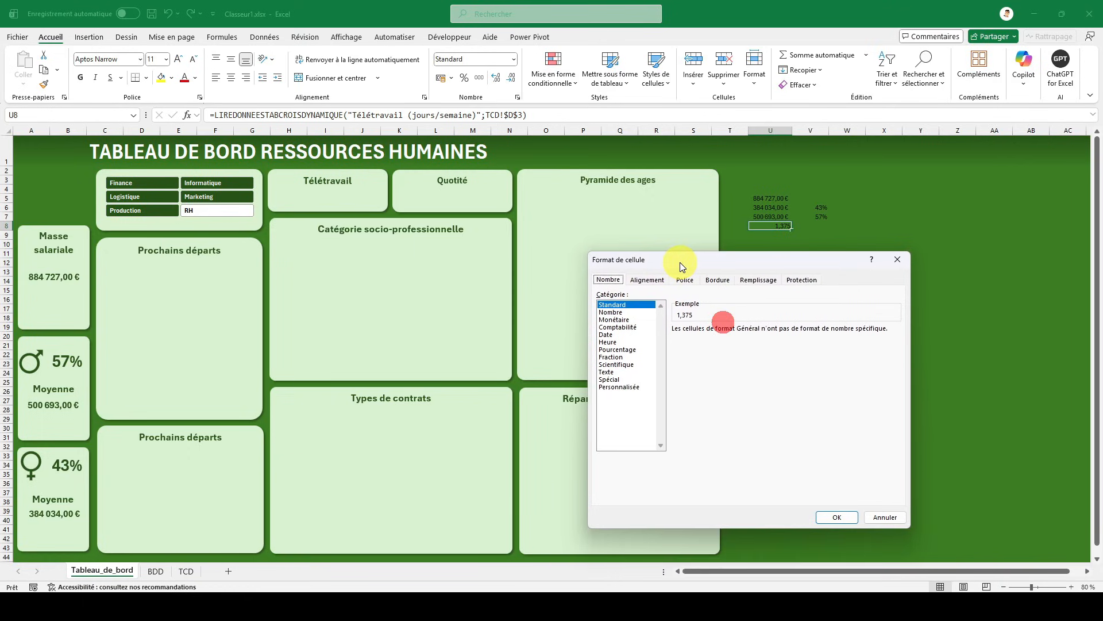
{"action": "left_click", "coordinate": [618, 386]}
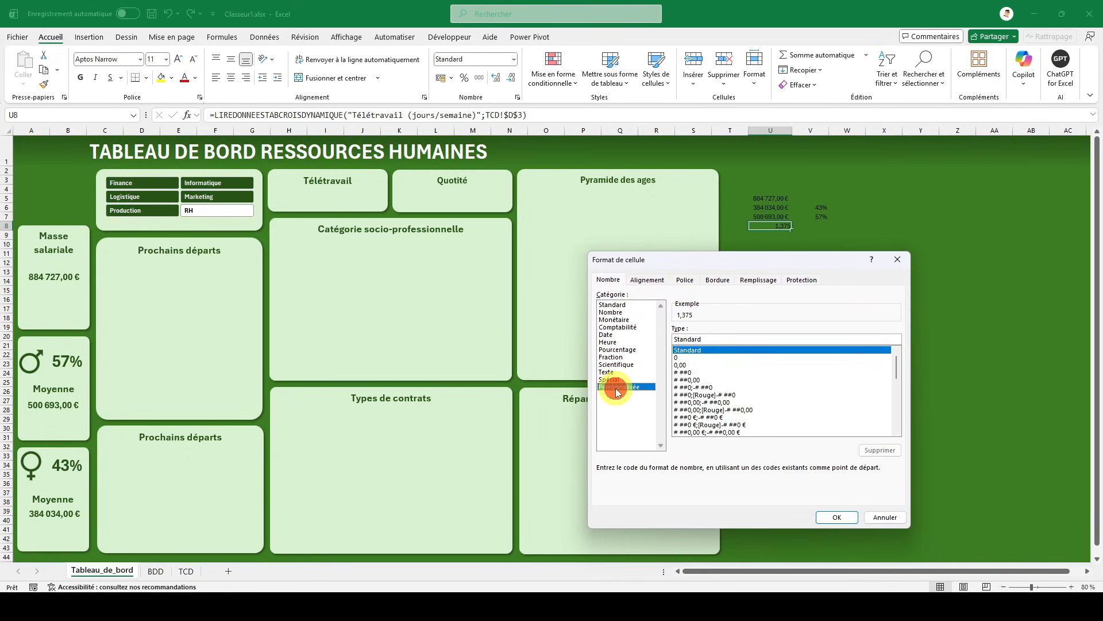
{"action": "left_click", "coordinate": [696, 365]}
{"action": "left_click", "coordinate": [694, 337]}
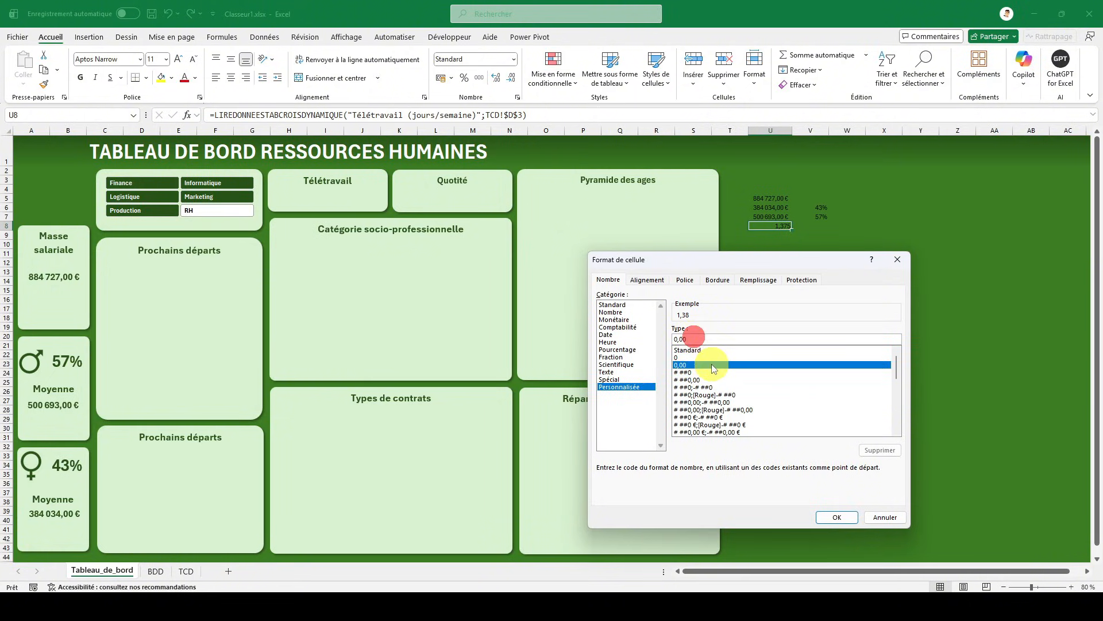
{"action": "key", "text": "BackSpace"}
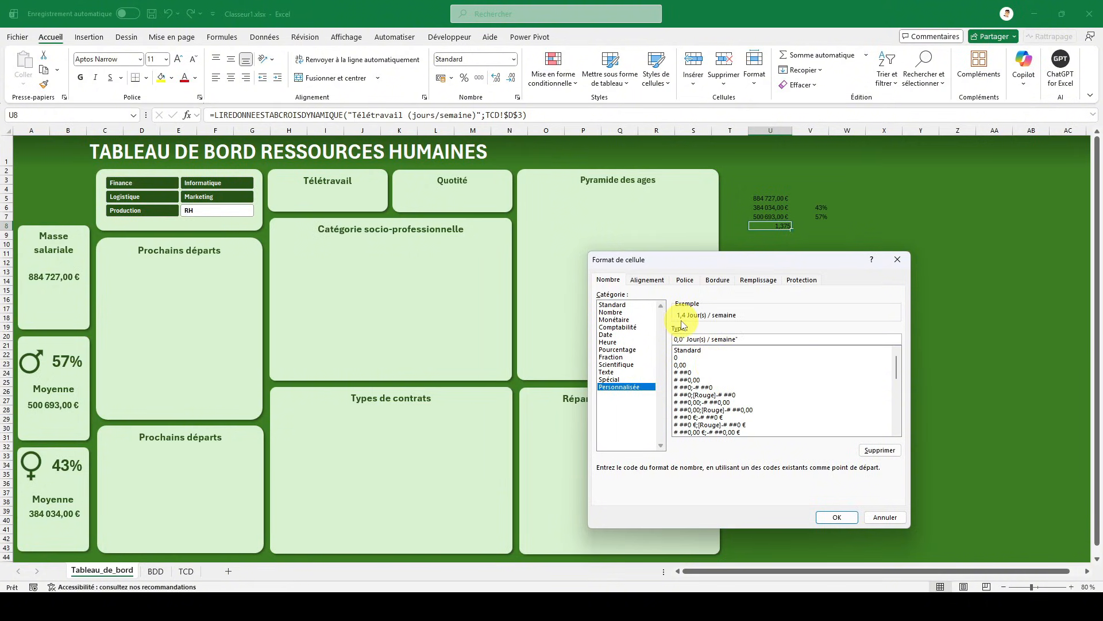
{"action": "left_click", "coordinate": [834, 519]}
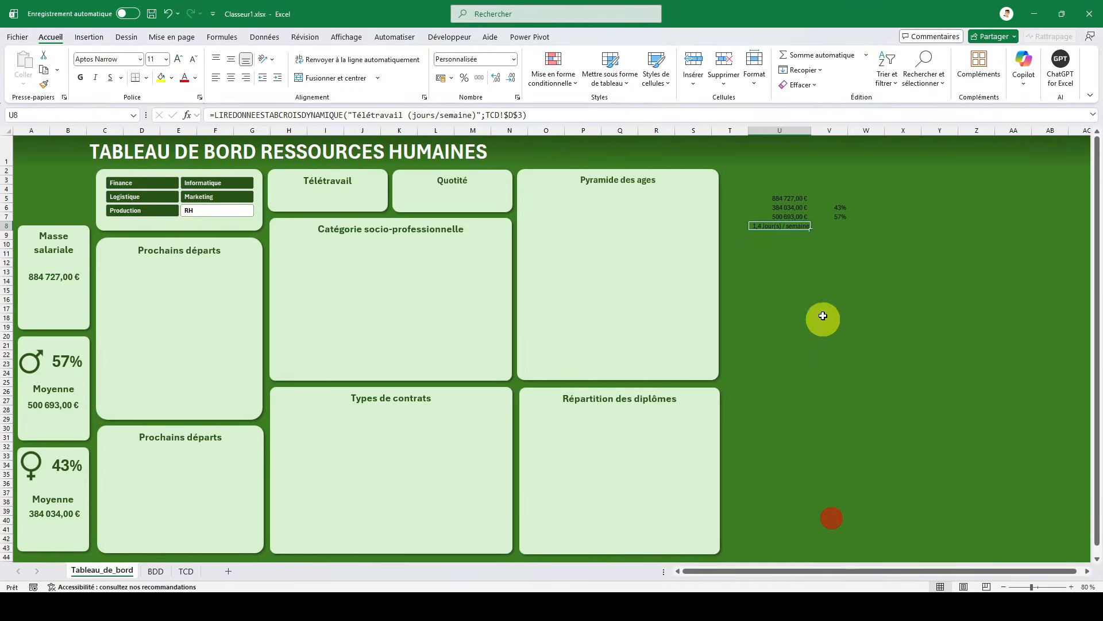
{"action": "left_click", "coordinate": [796, 243]}
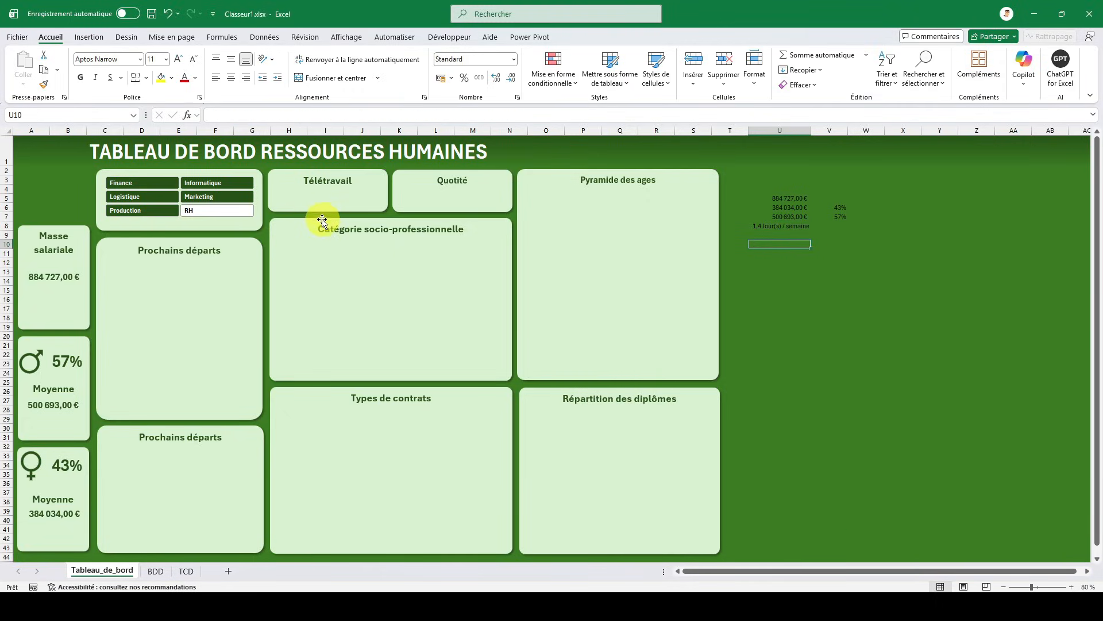
- Duplicate the amount text box of the Masse salariale card and place the copy below the helper values in column U
{"action": "left_click", "coordinate": [66, 276]}
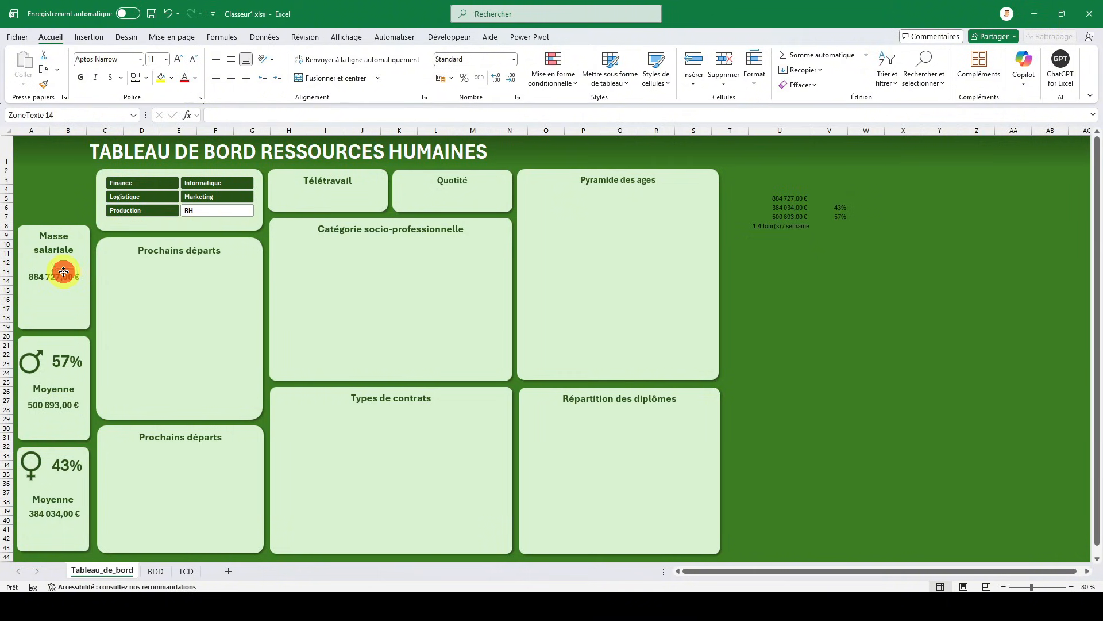
{"action": "key", "text": "ctrl+c"}
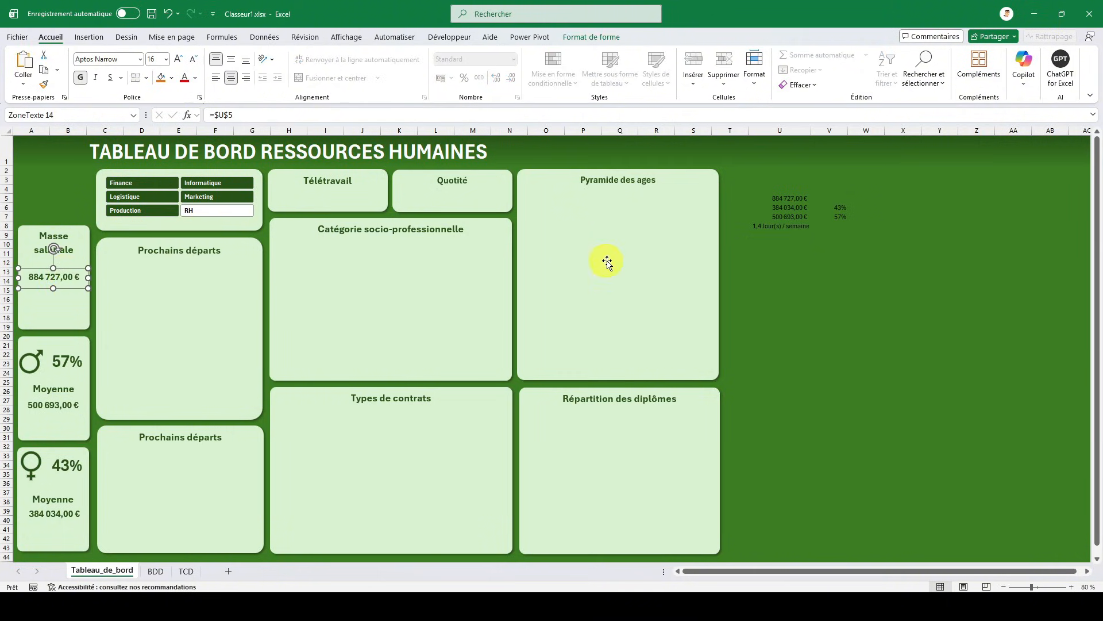
{"action": "left_click", "coordinate": [783, 275]}
{"action": "key", "text": "ctrl+v"}
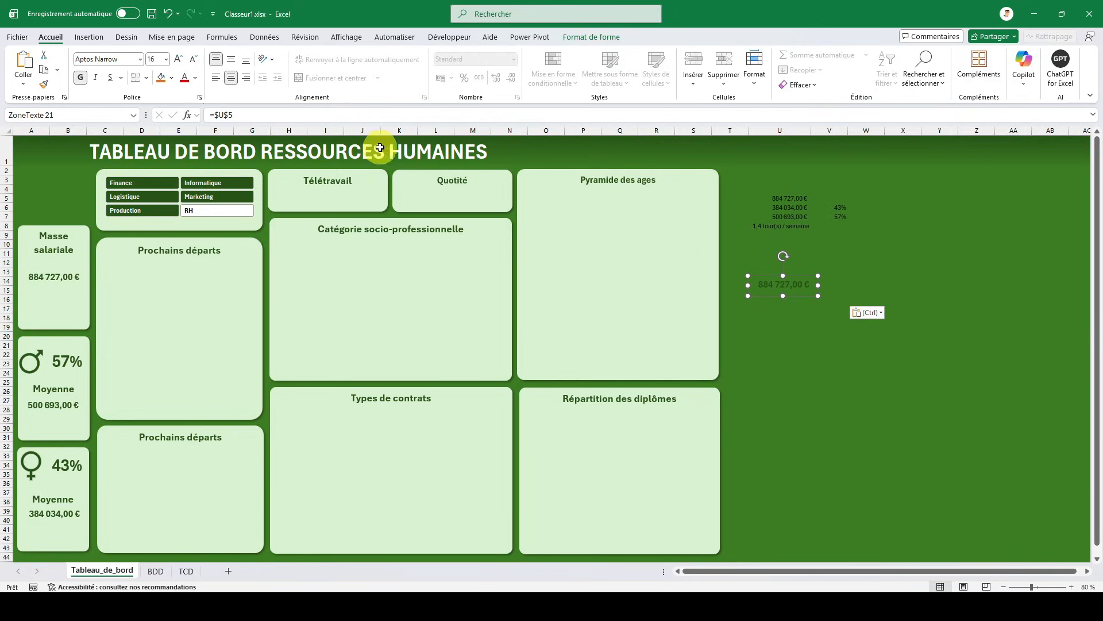
- Link the copied amount text box to the telework average with =$U$8
{"action": "left_click", "coordinate": [787, 215]}
{"action": "key", "text": "Down"}
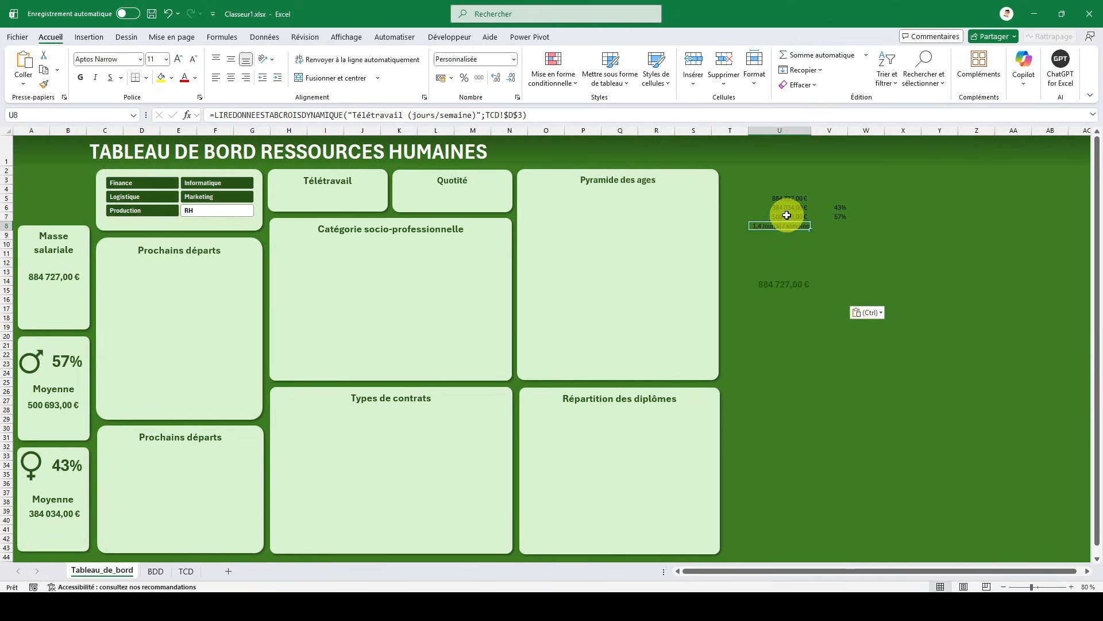
{"action": "left_click", "coordinate": [785, 290]}
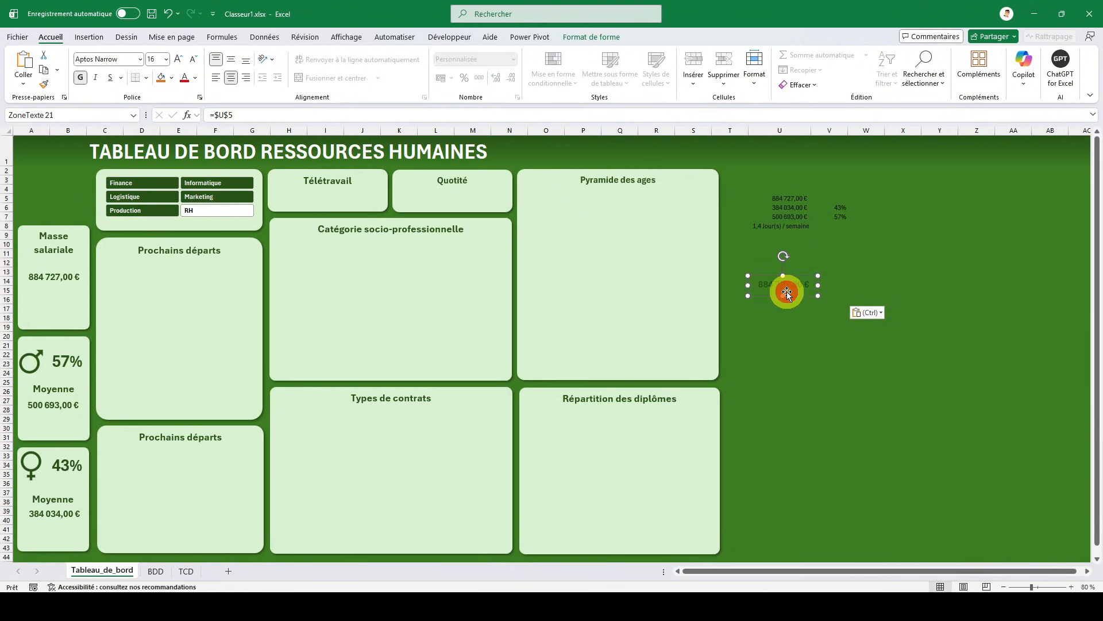
{"action": "left_click", "coordinate": [275, 119]}
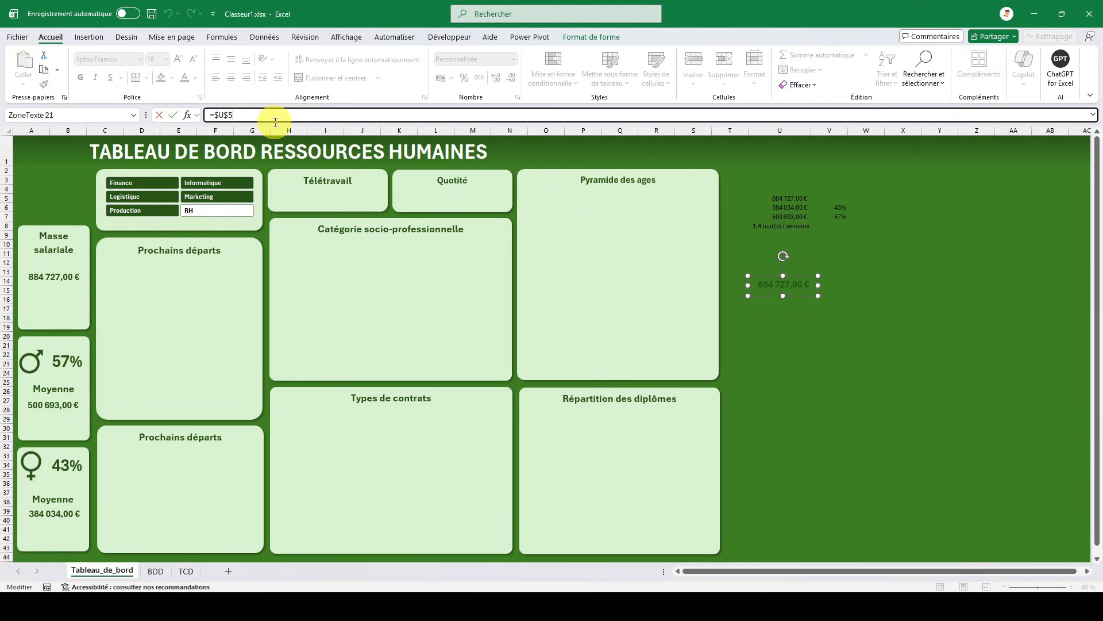
{"action": "key", "text": "Return"}
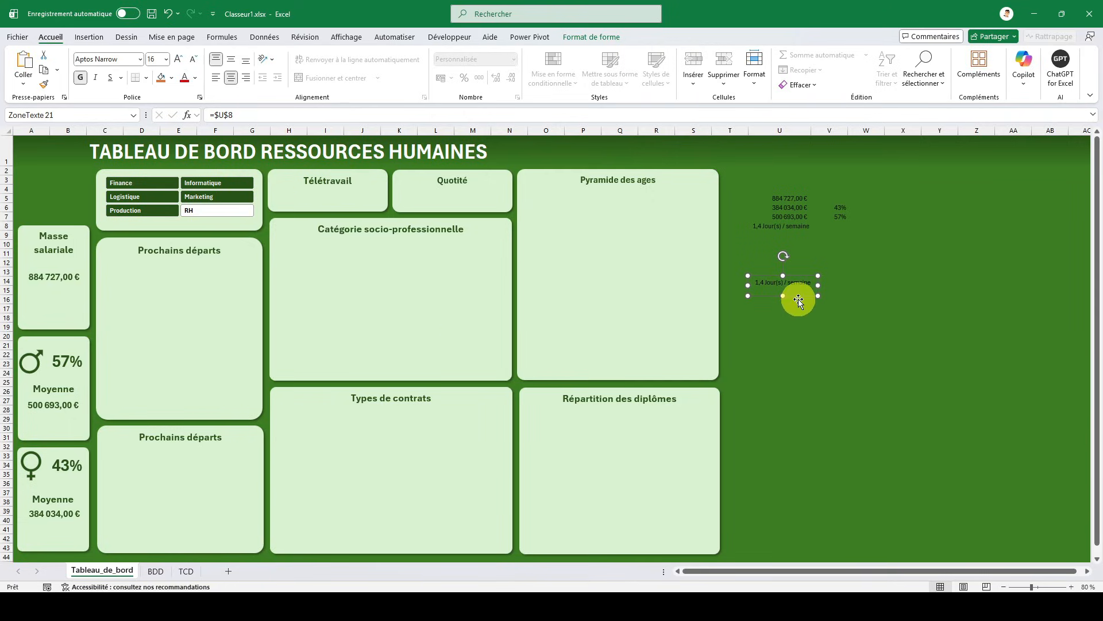
- Move the telework average text box into the Télétravail card and copy the Masse salariale amount's formatting onto it
{"action": "left_click_drag", "start_coordinate": [799, 299], "coordinate": [338, 211]}
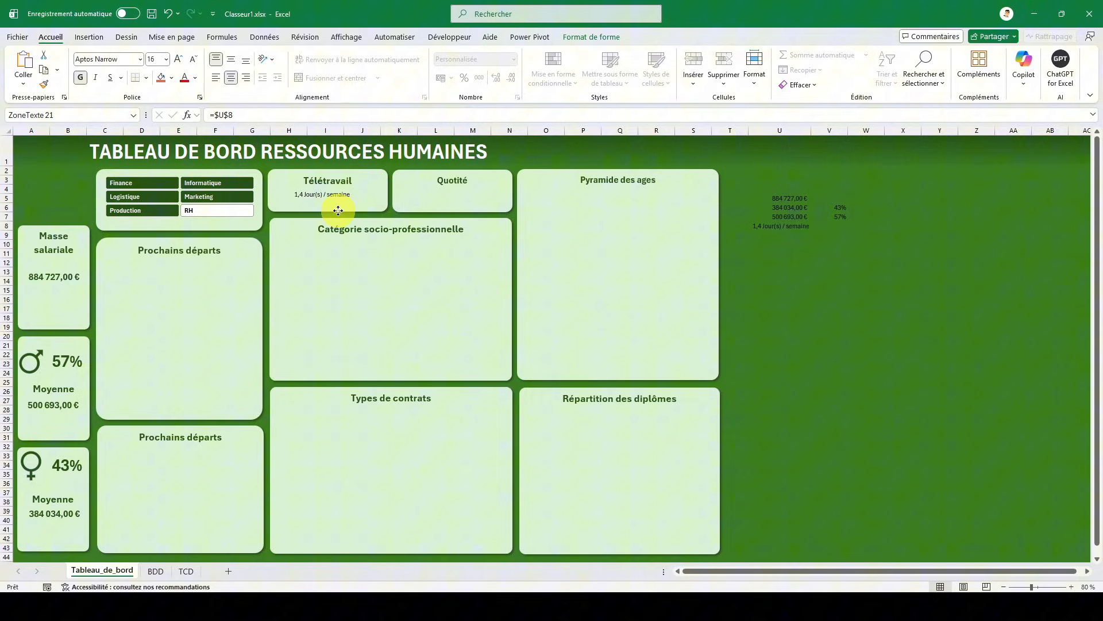
{"action": "left_click", "coordinate": [49, 277]}
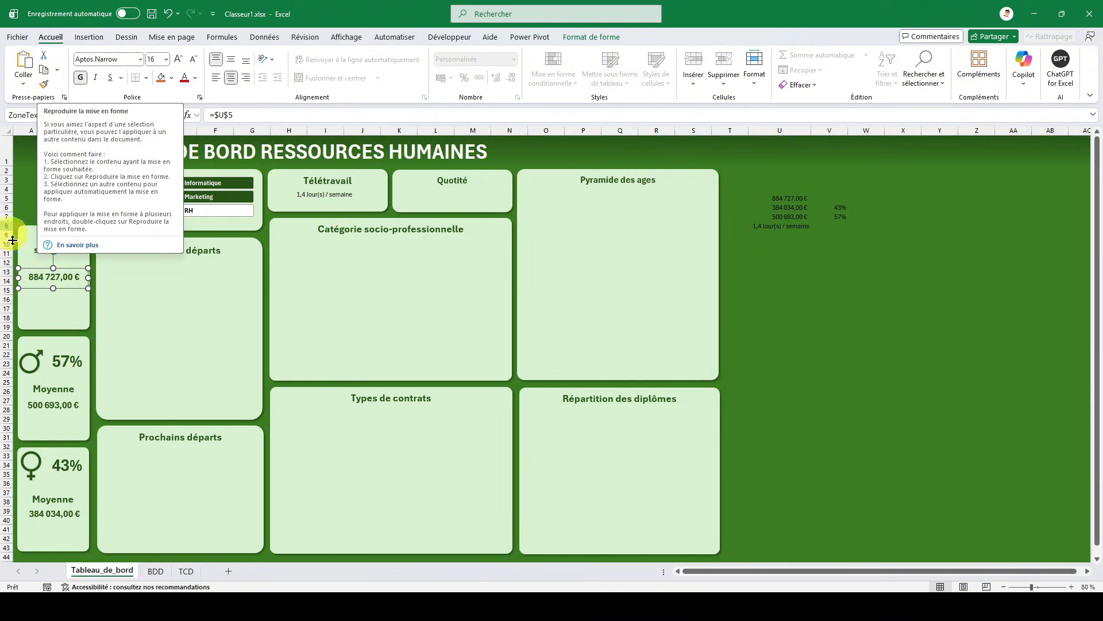
{"action": "left_click", "coordinate": [324, 204]}
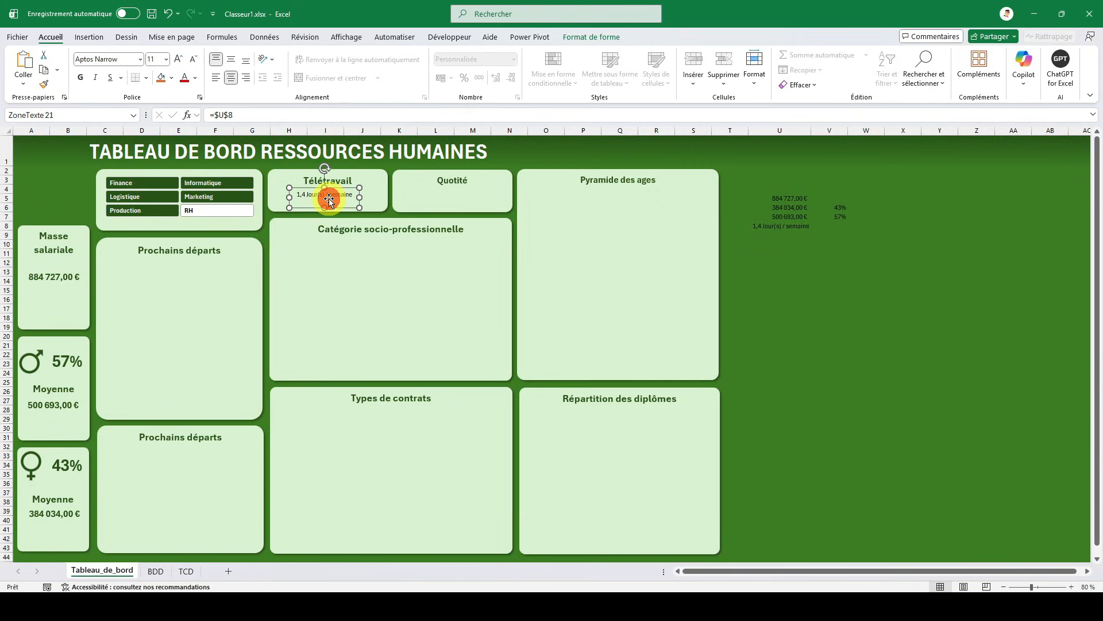
{"action": "left_click", "coordinate": [196, 79]}
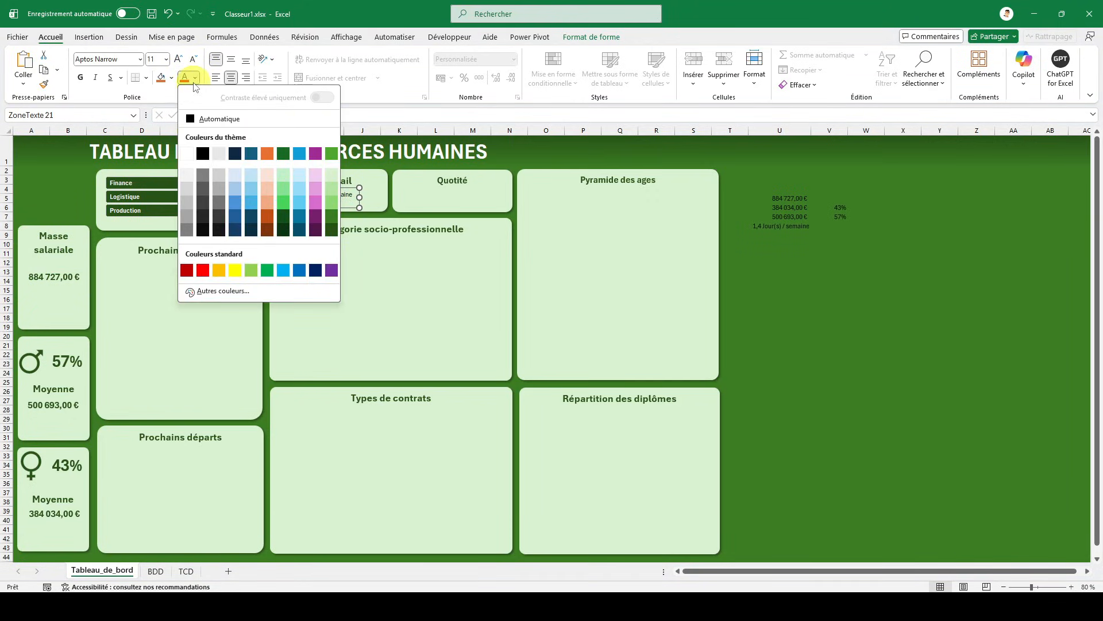
{"action": "left_click", "coordinate": [194, 78]}
{"action": "left_click", "coordinate": [53, 273]}
{"action": "left_click", "coordinate": [44, 84]}
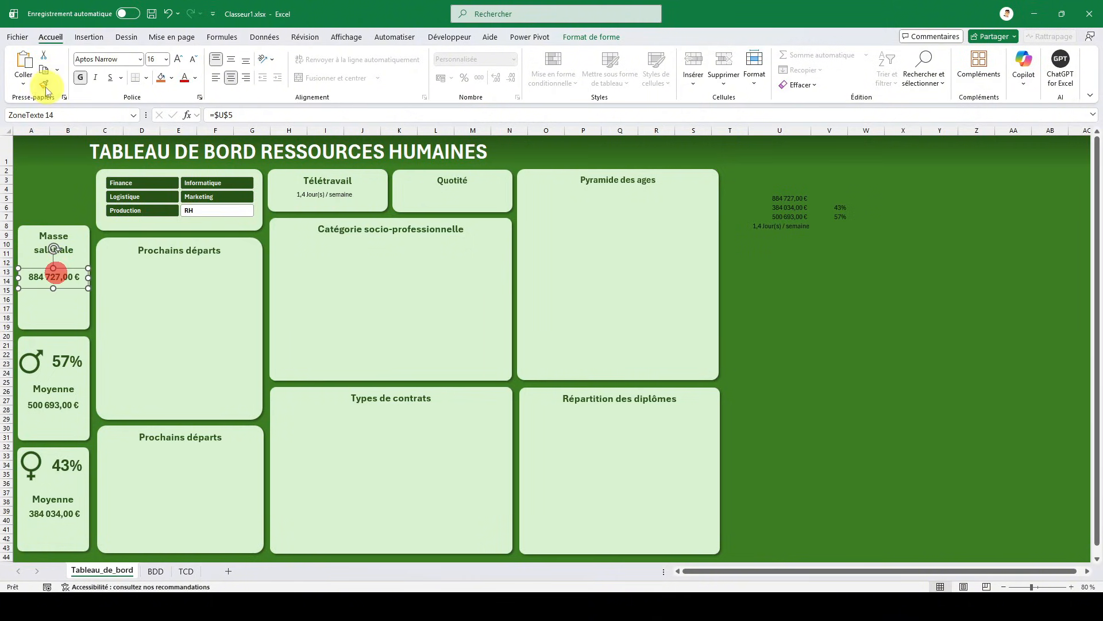
{"action": "left_click", "coordinate": [327, 195]}
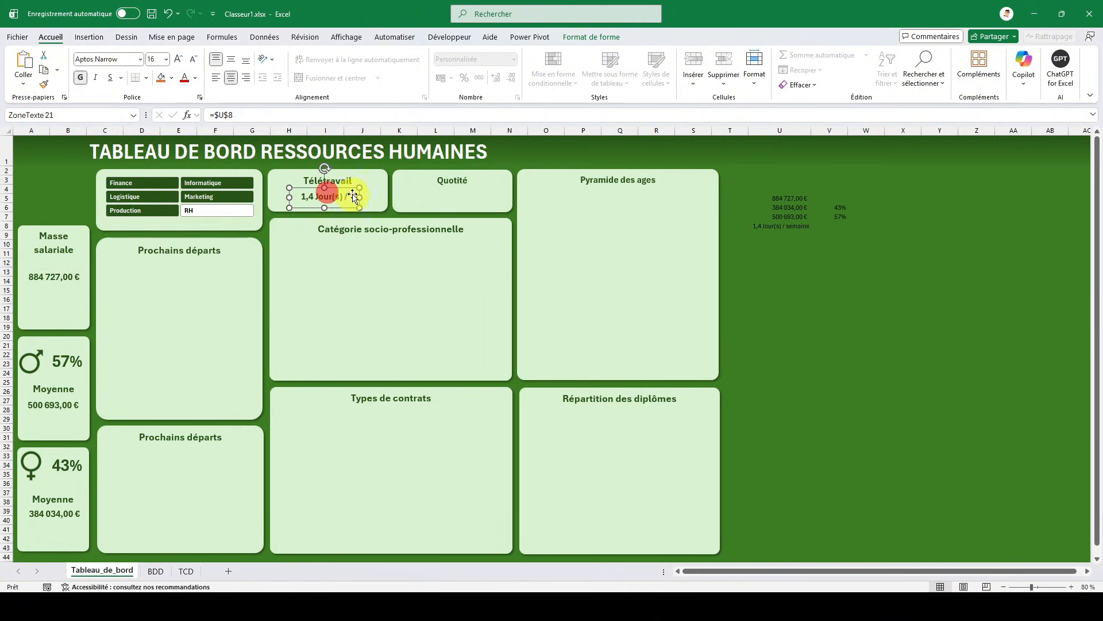
- Widen the telework text box to span the Télétravail card and increase its font size to 18
{"action": "left_click_drag", "start_coordinate": [358, 197], "coordinate": [385, 197]}
{"action": "left_click_drag", "start_coordinate": [289, 197], "coordinate": [270, 196]}
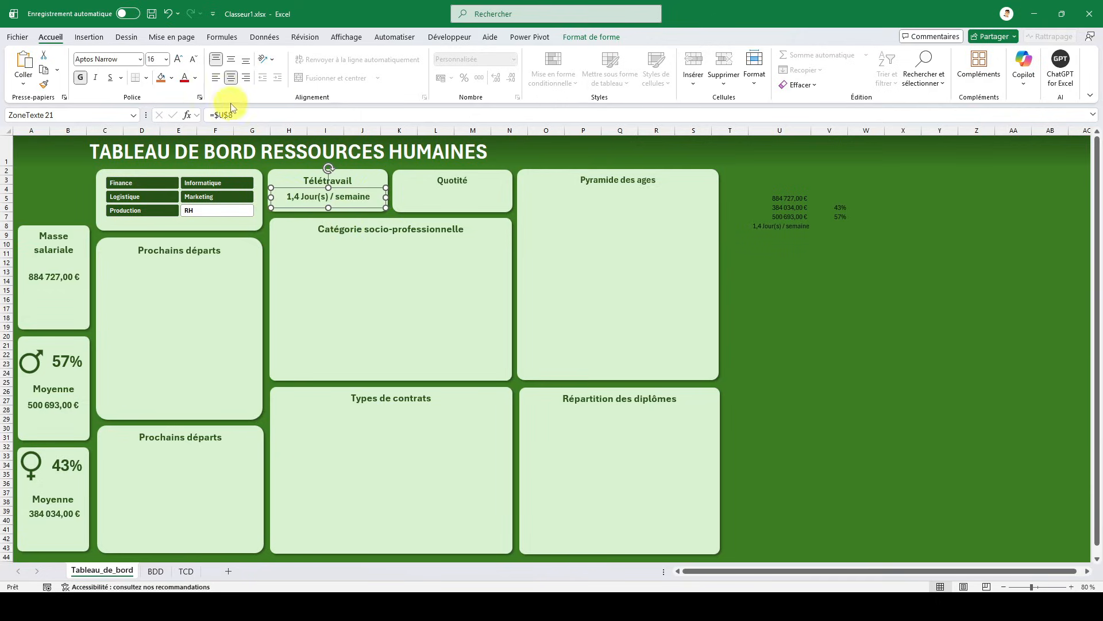
{"action": "left_click", "coordinate": [177, 59]}
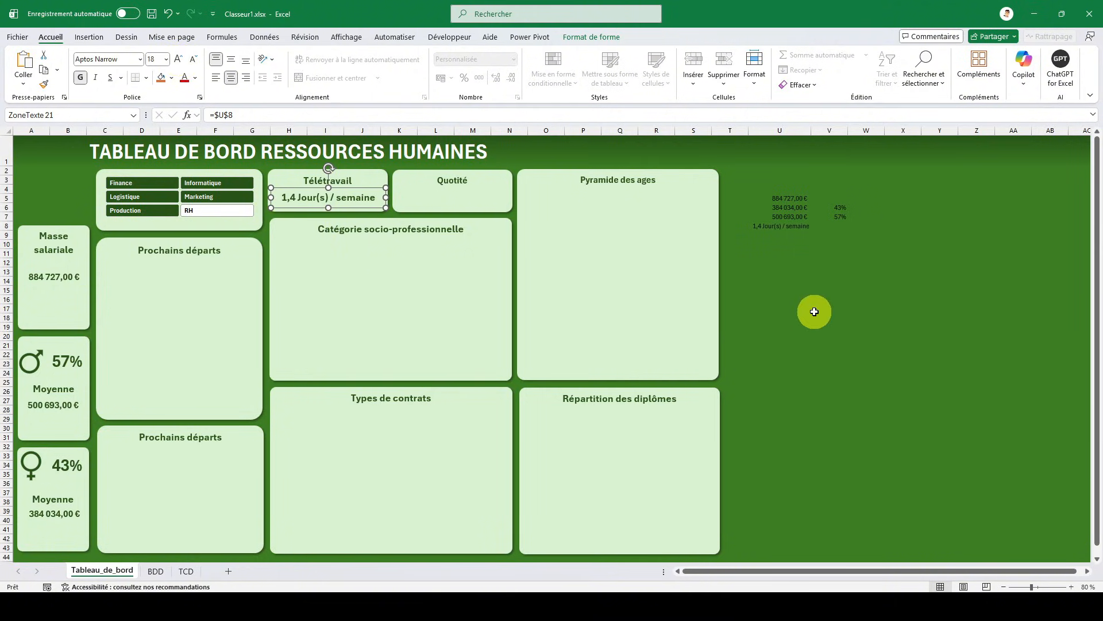
{"action": "left_click", "coordinate": [815, 308]}
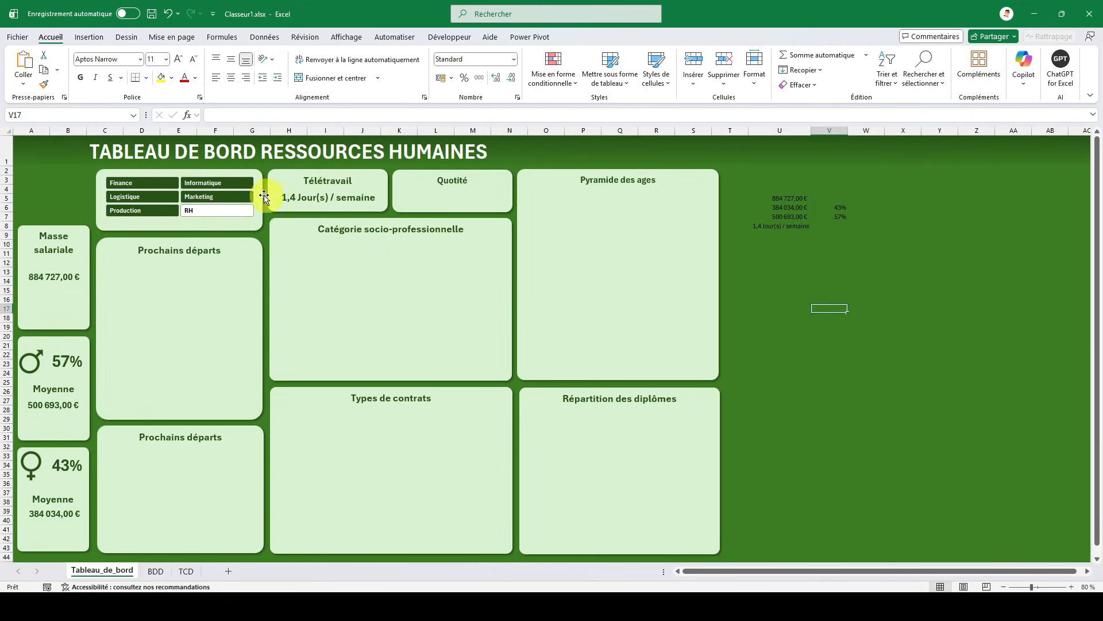
- Check the card values by filtering the service slicer on Marketing, Informatique, Finance, Logistique and Production, ending on Informatique
{"action": "left_click", "coordinate": [199, 197]}
{"action": "left_click", "coordinate": [232, 182]}
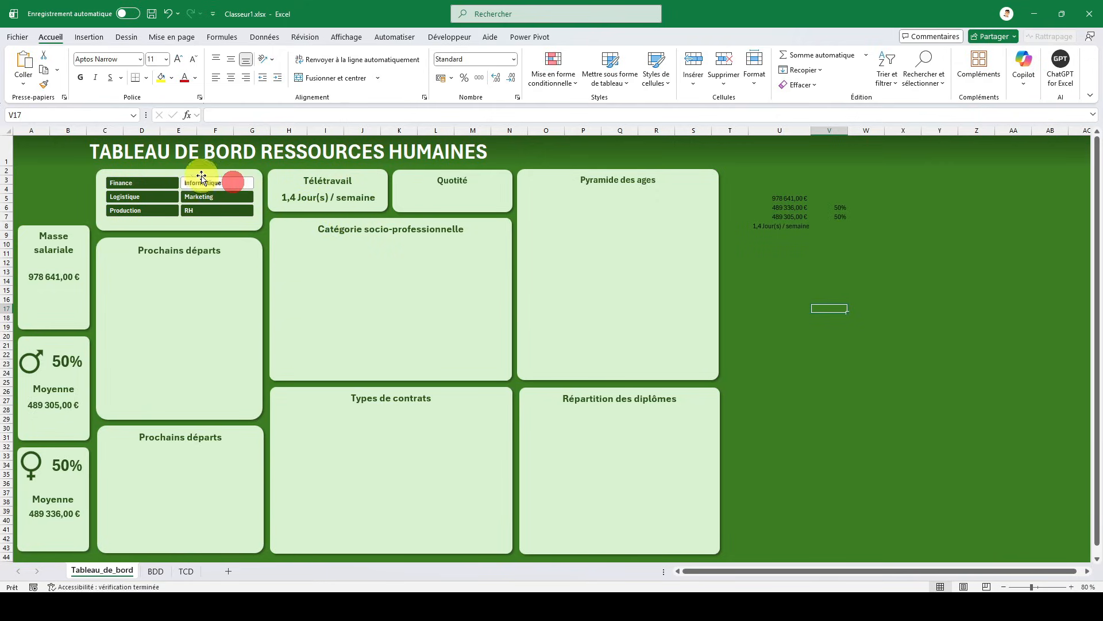
{"action": "left_click", "coordinate": [165, 183]}
{"action": "left_click", "coordinate": [166, 196]}
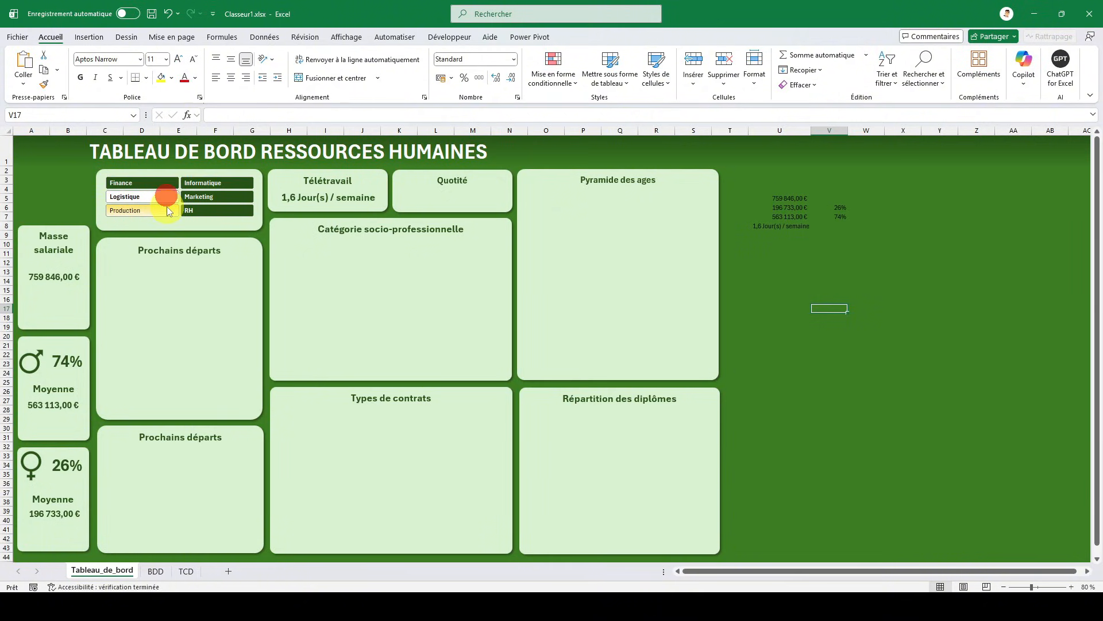
{"action": "left_click", "coordinate": [169, 211]}
{"action": "left_click", "coordinate": [199, 185]}
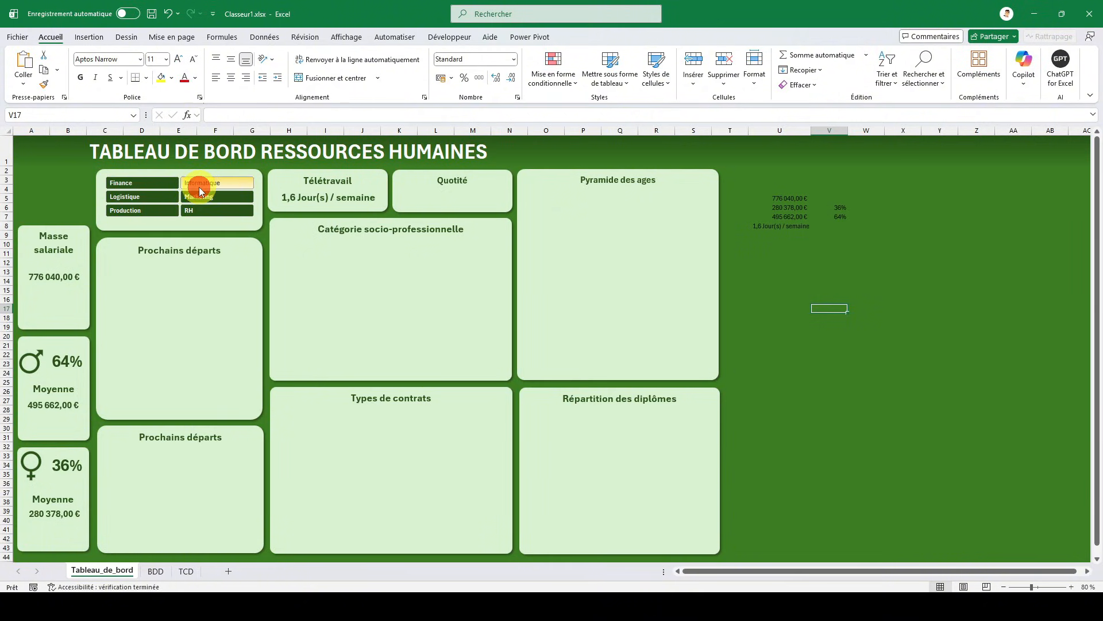
{"action": "left_click", "coordinate": [39, 152]}
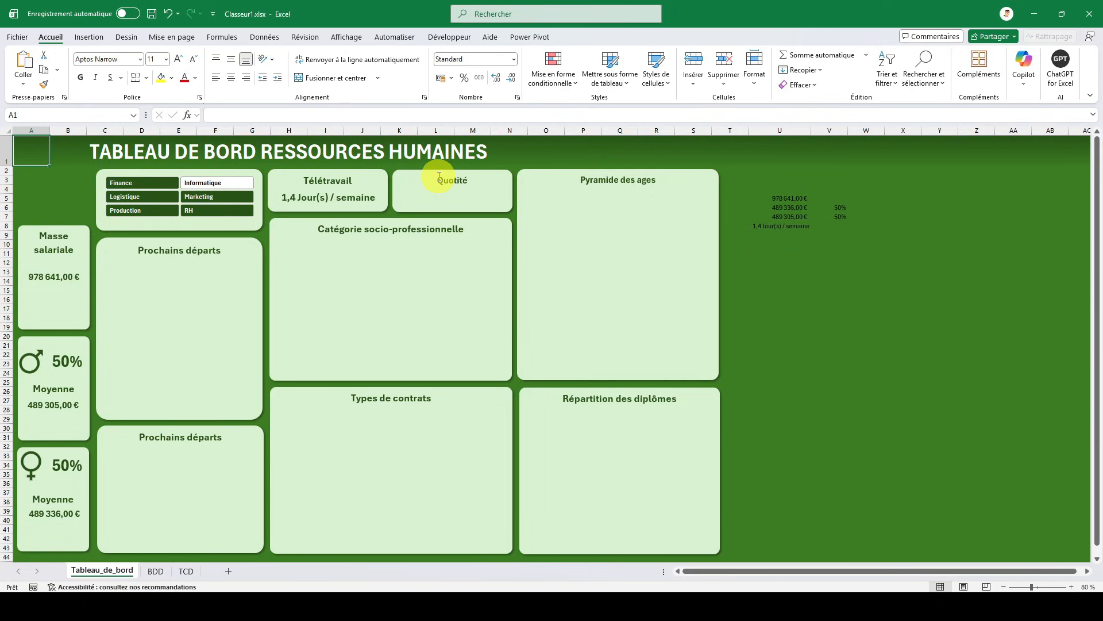
- Duplicate the telework average pivot table of the TCD sheet, placing the copy at cell D8
{"action": "left_click", "coordinate": [185, 571]}
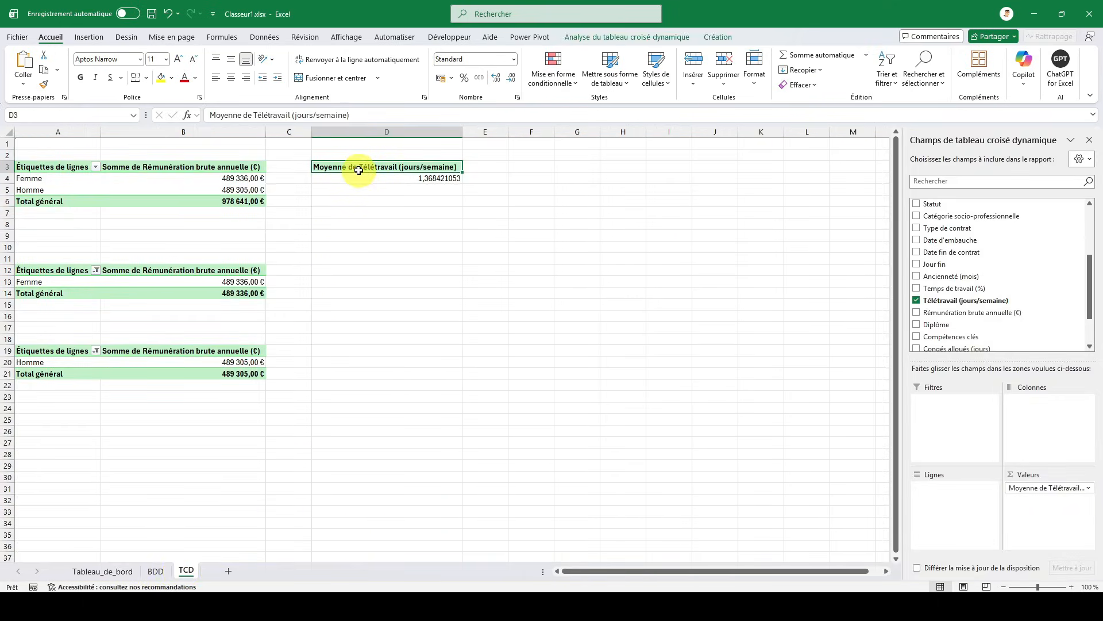
{"action": "left_click_drag", "start_coordinate": [358, 168], "coordinate": [361, 179]}
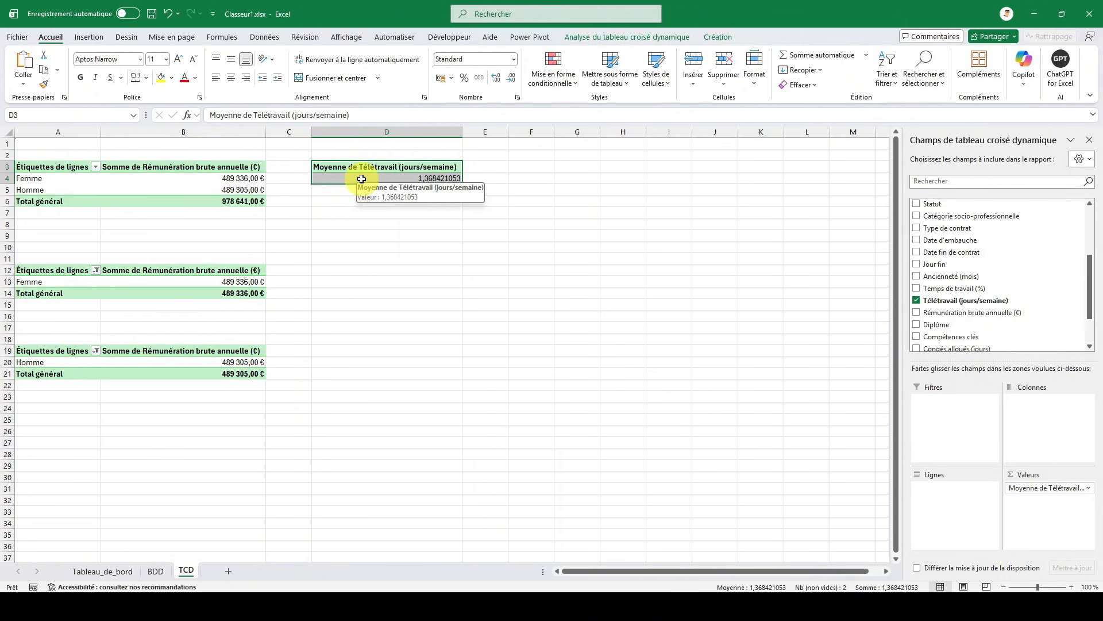
{"action": "key", "text": "ctrl+c"}
{"action": "left_click", "coordinate": [346, 224]}
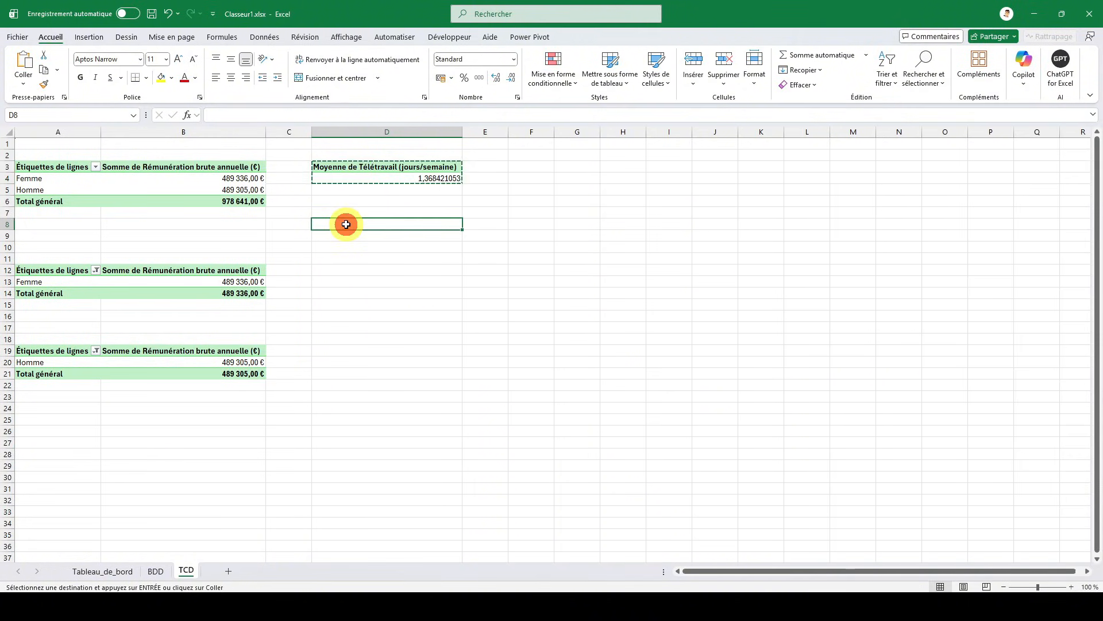
{"action": "key", "text": "ctrl+v"}
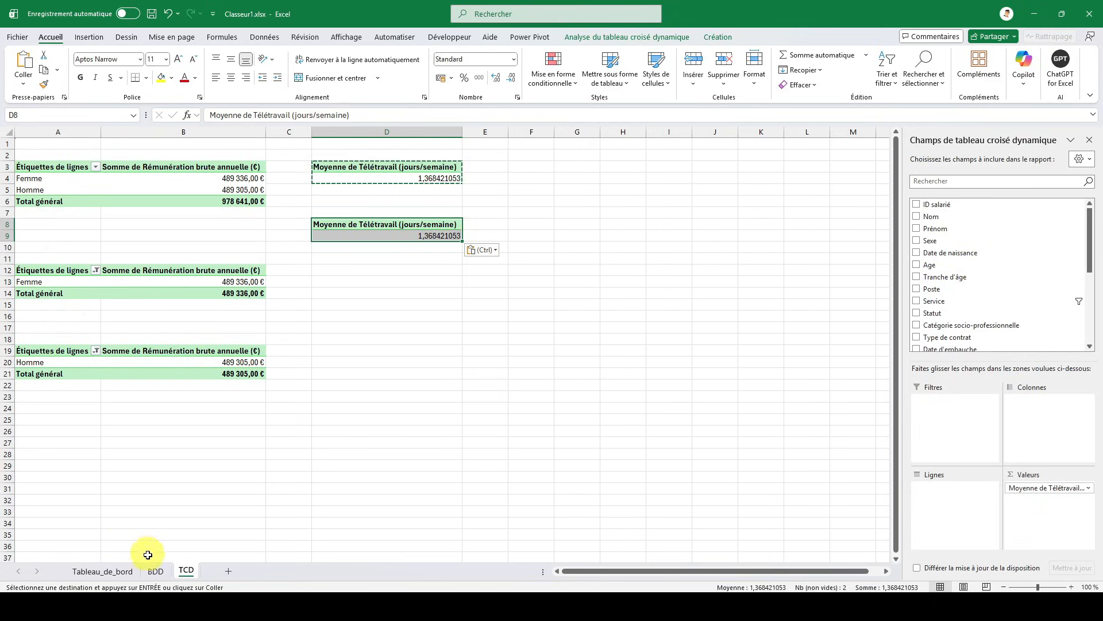
- Check the working-time column in BDD, and replace the copied pivot table's telework value with the Temps de travail (%) field
{"action": "left_click", "coordinate": [156, 570]}
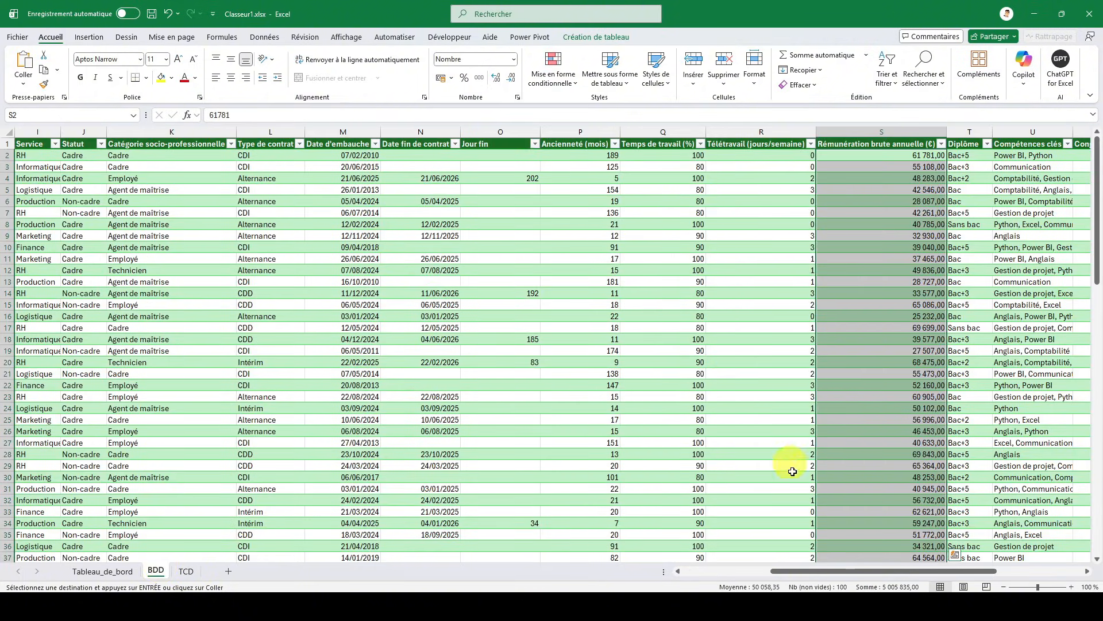
{"action": "left_click_drag", "start_coordinate": [820, 571], "coordinate": [811, 570]}
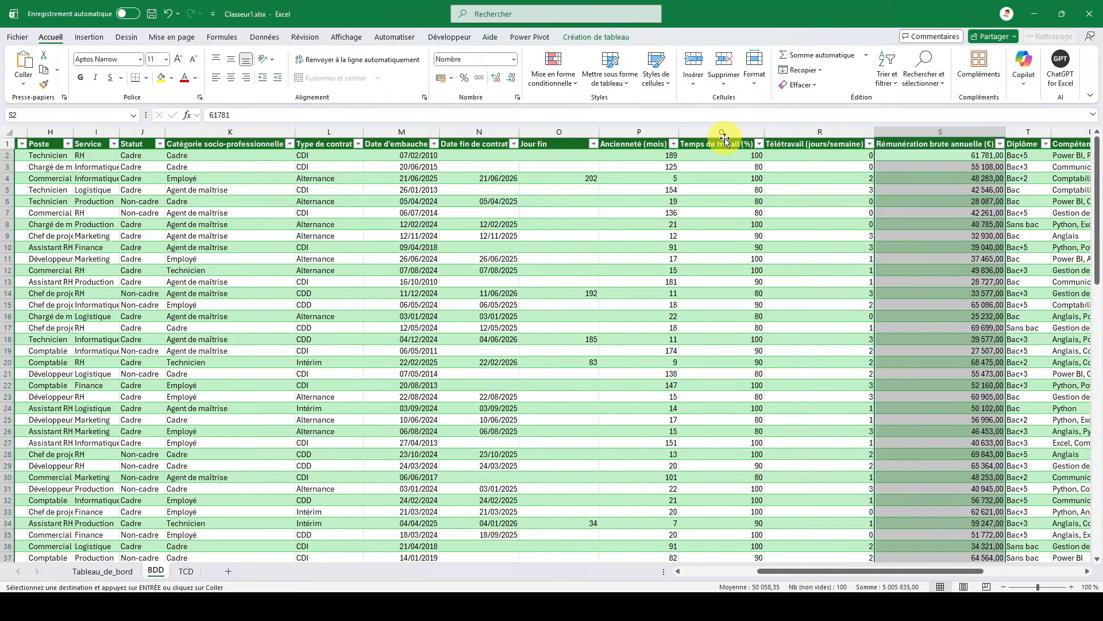
{"action": "left_click", "coordinate": [189, 570]}
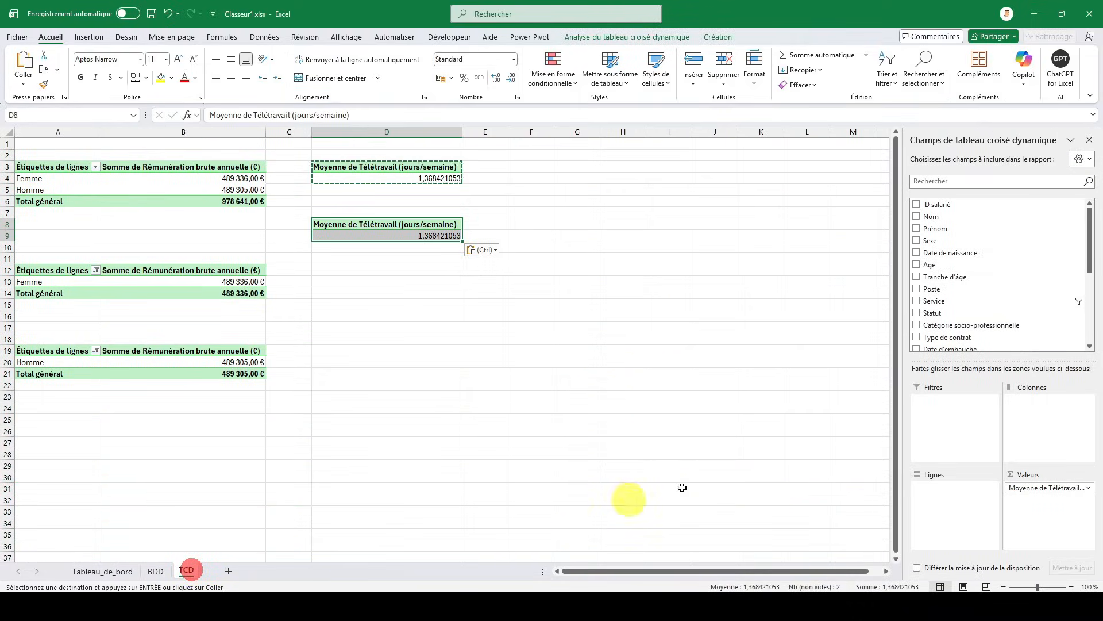
{"action": "left_click_drag", "start_coordinate": [1033, 493], "coordinate": [948, 320]}
{"action": "scroll", "coordinate": [965, 279], "scroll_direction": "down", "scroll_amount": 4}
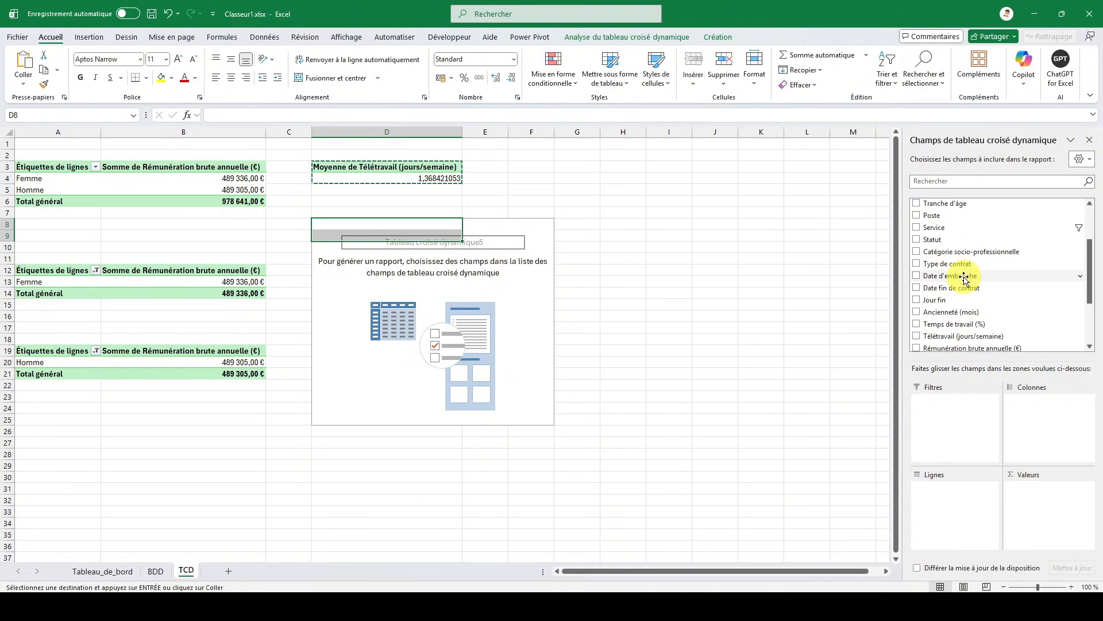
{"action": "left_click", "coordinate": [917, 260]}
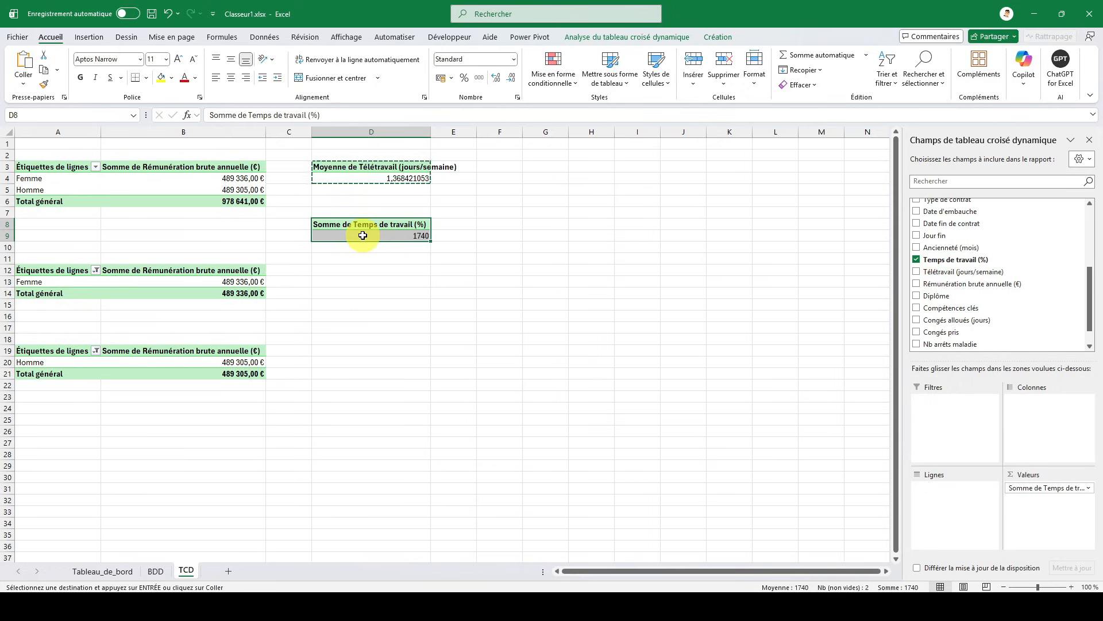
- Summarise the Temps de travail (%) values of the copied pivot table by Moyenne
{"action": "left_click", "coordinate": [1049, 488]}
{"action": "left_click", "coordinate": [1001, 471]}
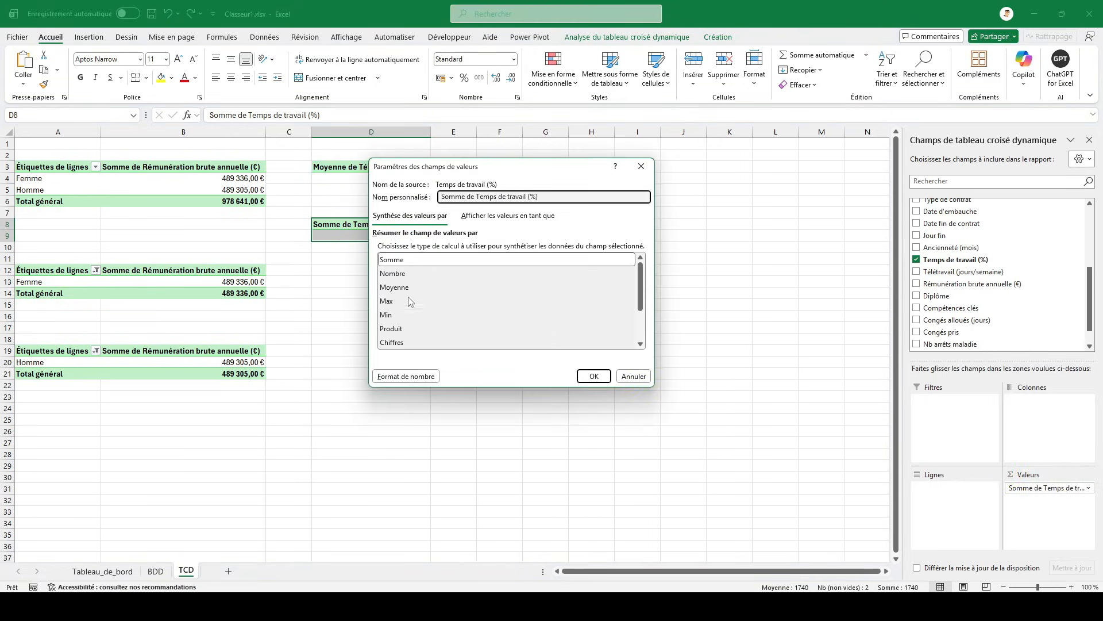
{"action": "left_click", "coordinate": [390, 287]}
{"action": "left_click", "coordinate": [596, 376]}
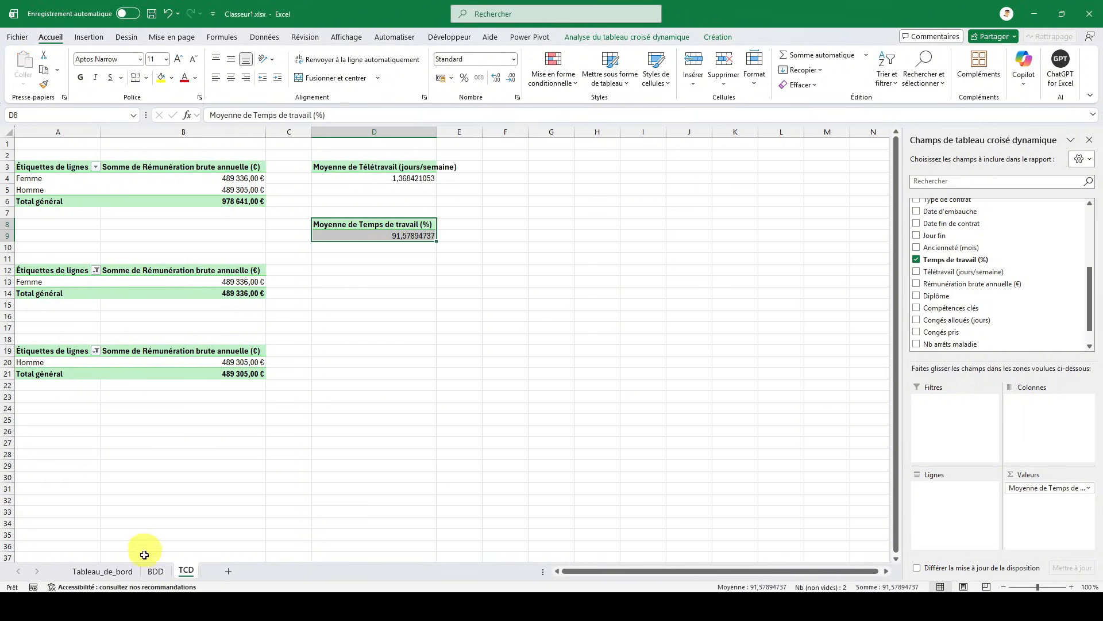
- Link cell U9 of Tableau_de_bord to the working-time average in cell D9 of the TCD sheet
{"action": "left_click", "coordinate": [130, 575]}
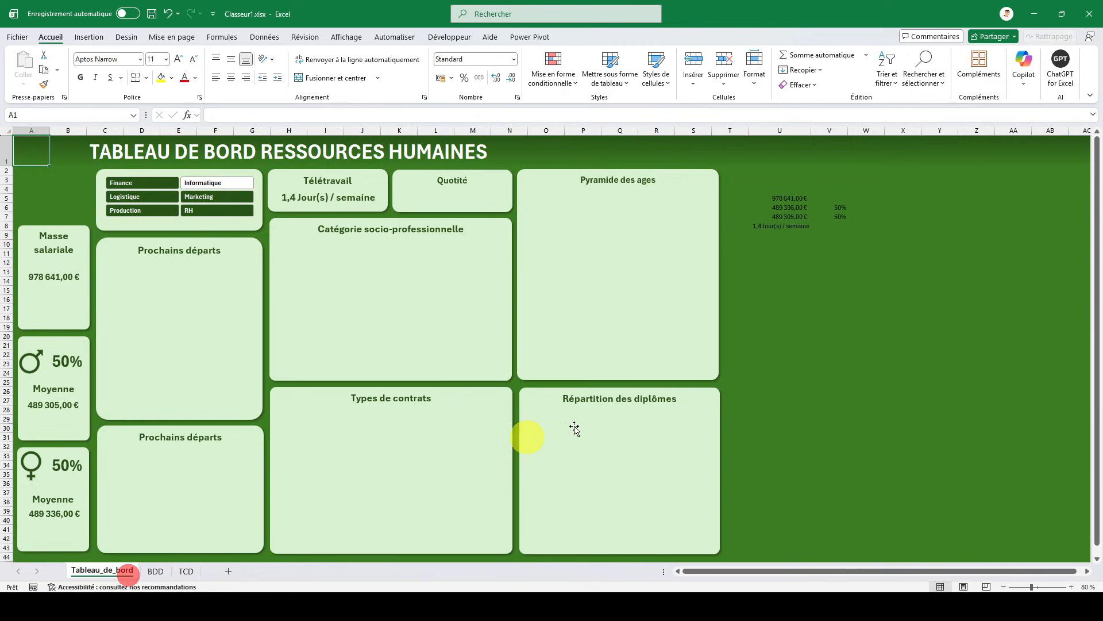
{"action": "left_click", "coordinate": [792, 238]}
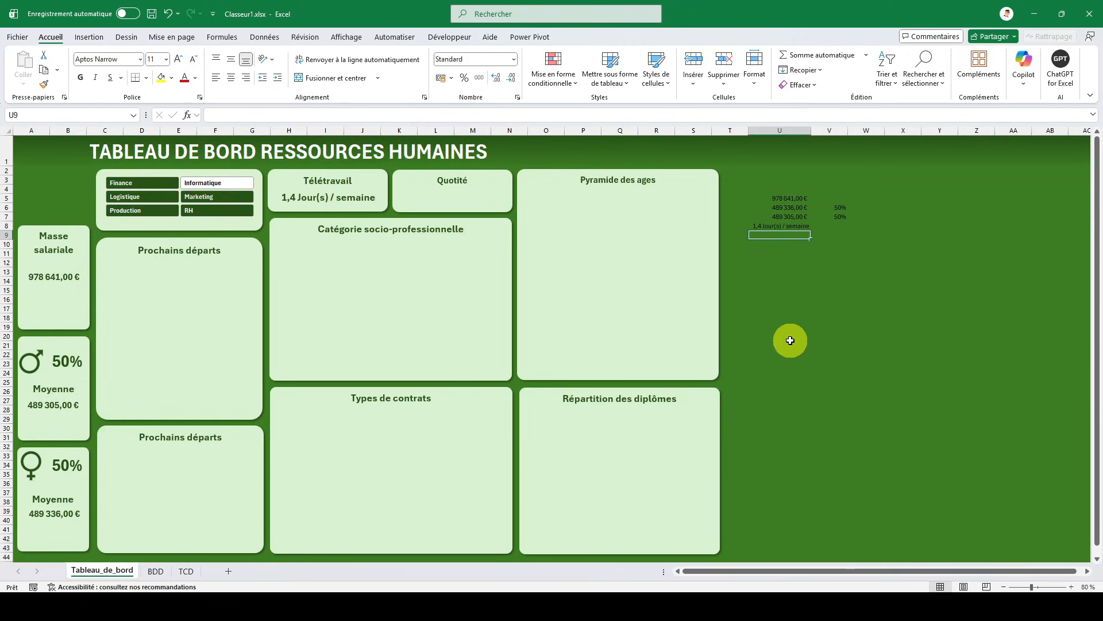
{"action": "type", "text": "="}
{"action": "left_click", "coordinate": [187, 570]}
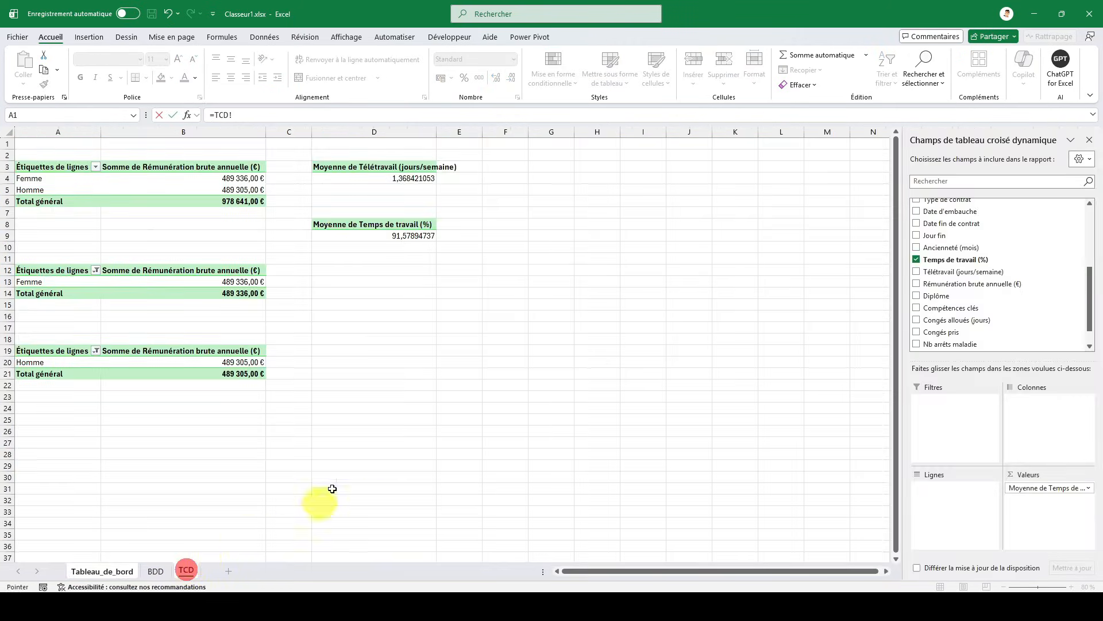
{"action": "left_click", "coordinate": [400, 239]}
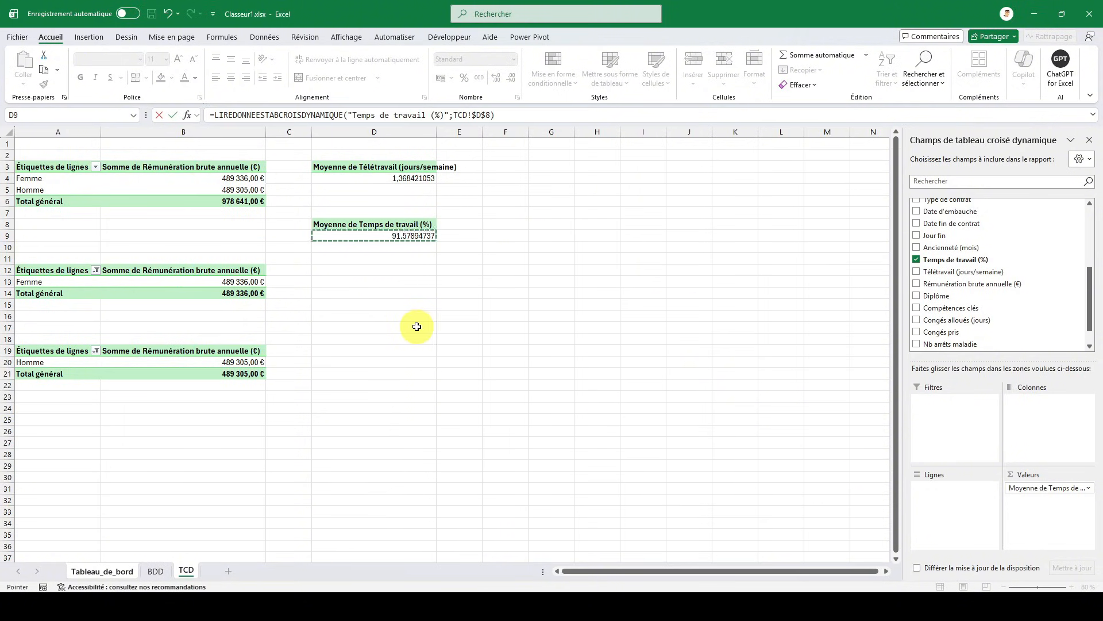
{"action": "key", "text": "Return"}
- Divide the working-time formula in cell U9 by 100 and format the cell as a percentage
{"action": "left_click", "coordinate": [779, 235]}
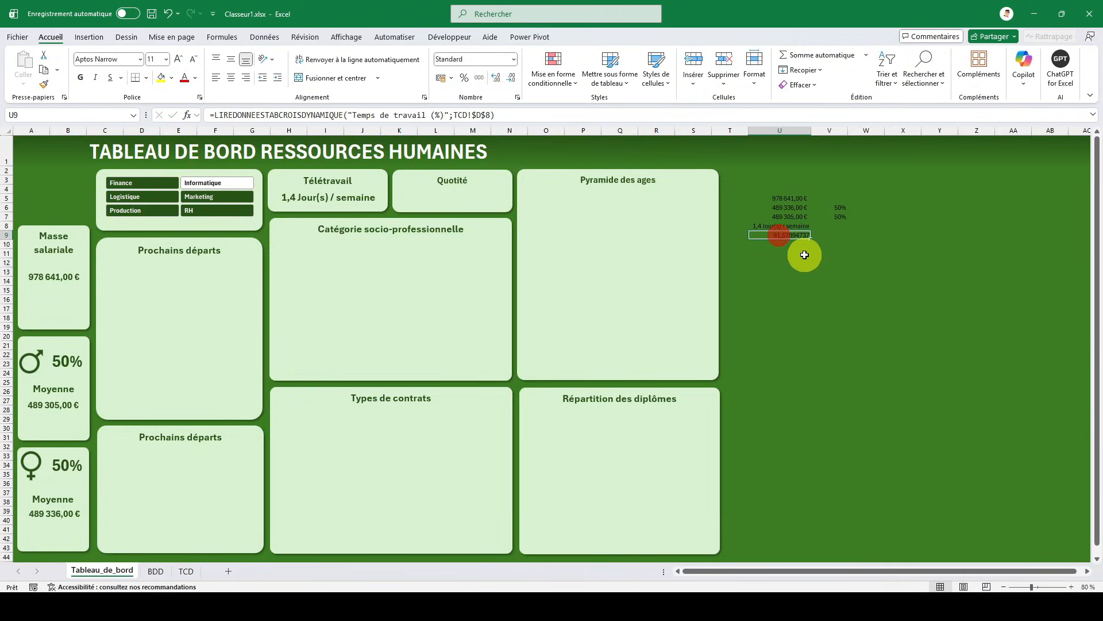
{"action": "left_click", "coordinate": [530, 112]}
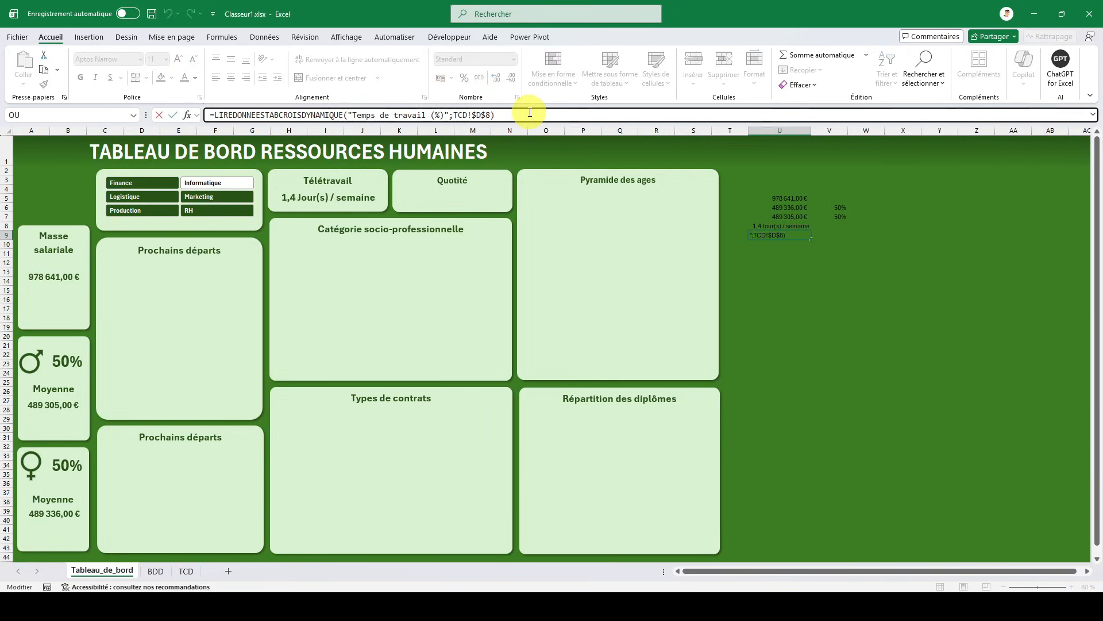
{"action": "type", "text": "/100"}
{"action": "key", "text": "Return"}
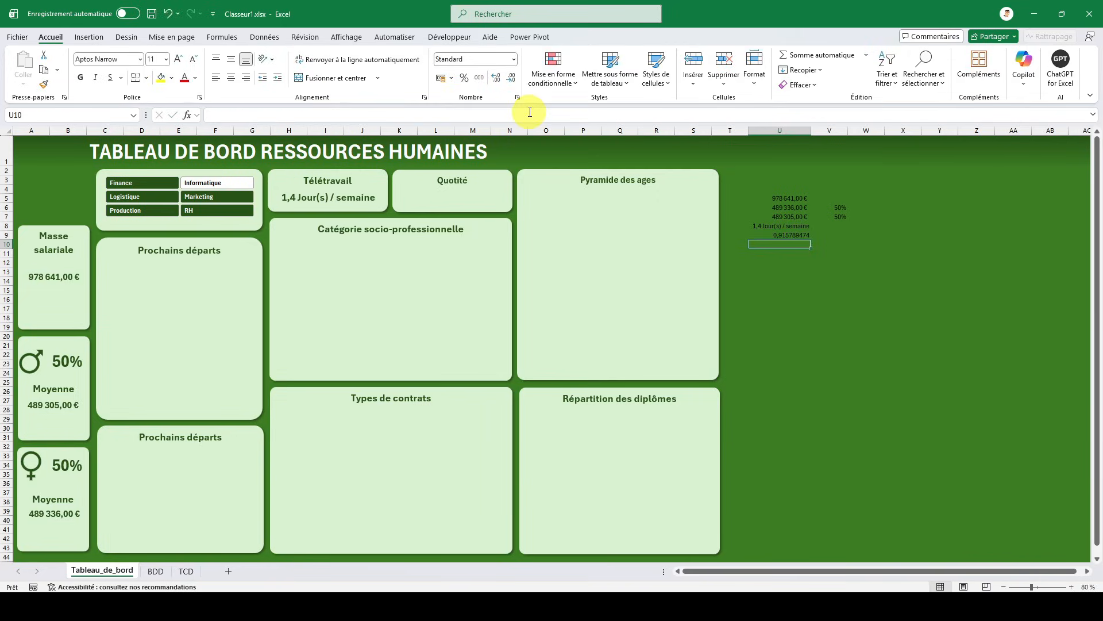
{"action": "key", "text": "Up"}
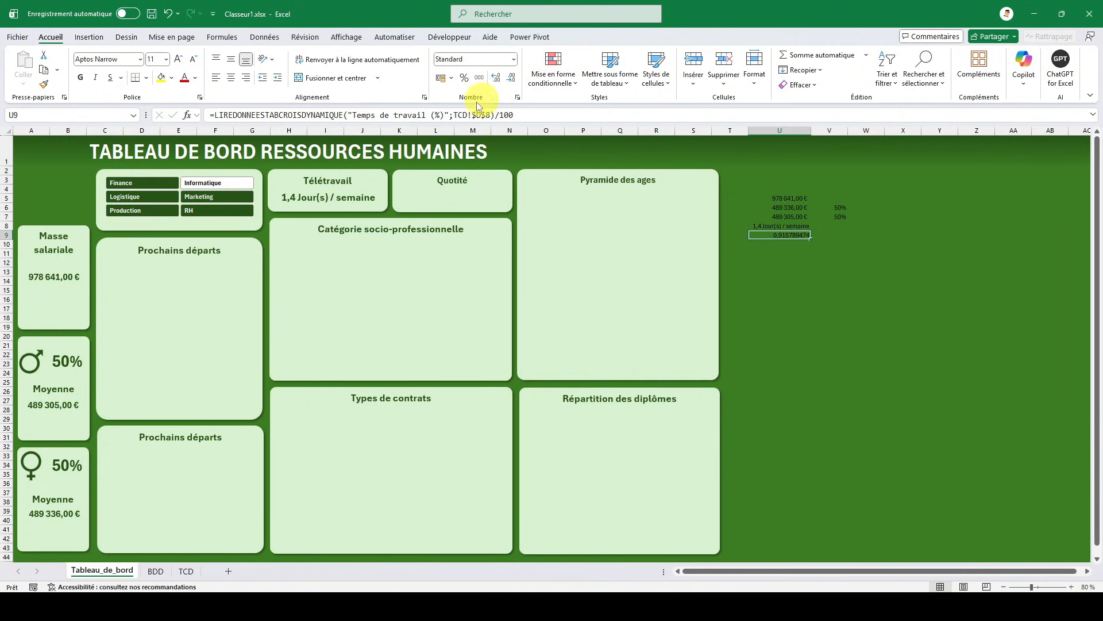
{"action": "left_click", "coordinate": [469, 82]}
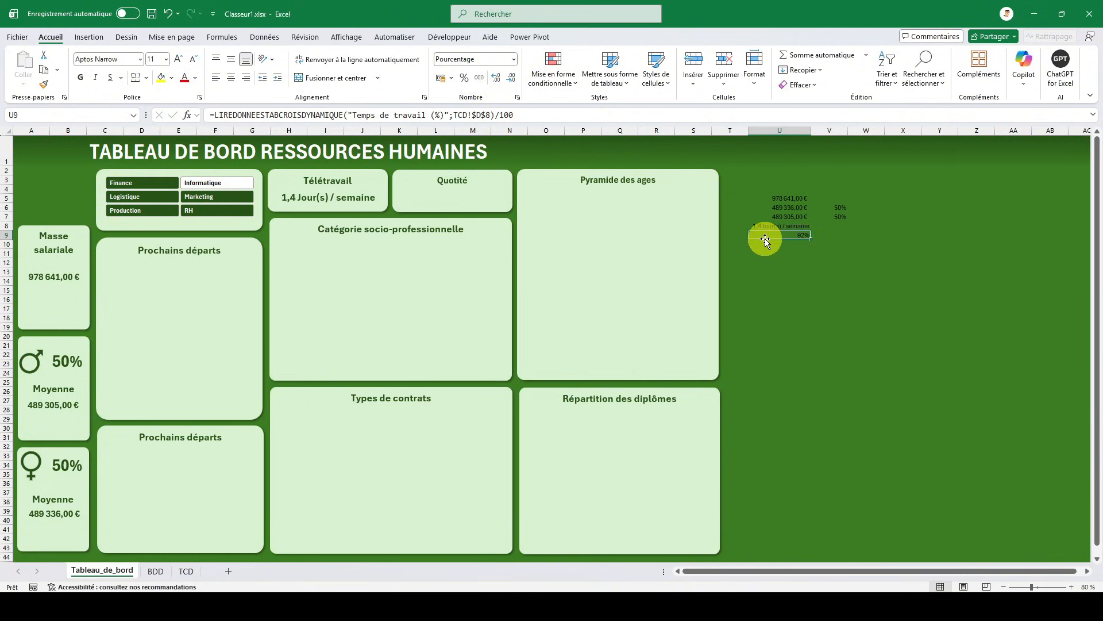
- Duplicate the Télétravail card's value text box and place the copy below the helper values, around column V
{"action": "left_click", "coordinate": [328, 201]}
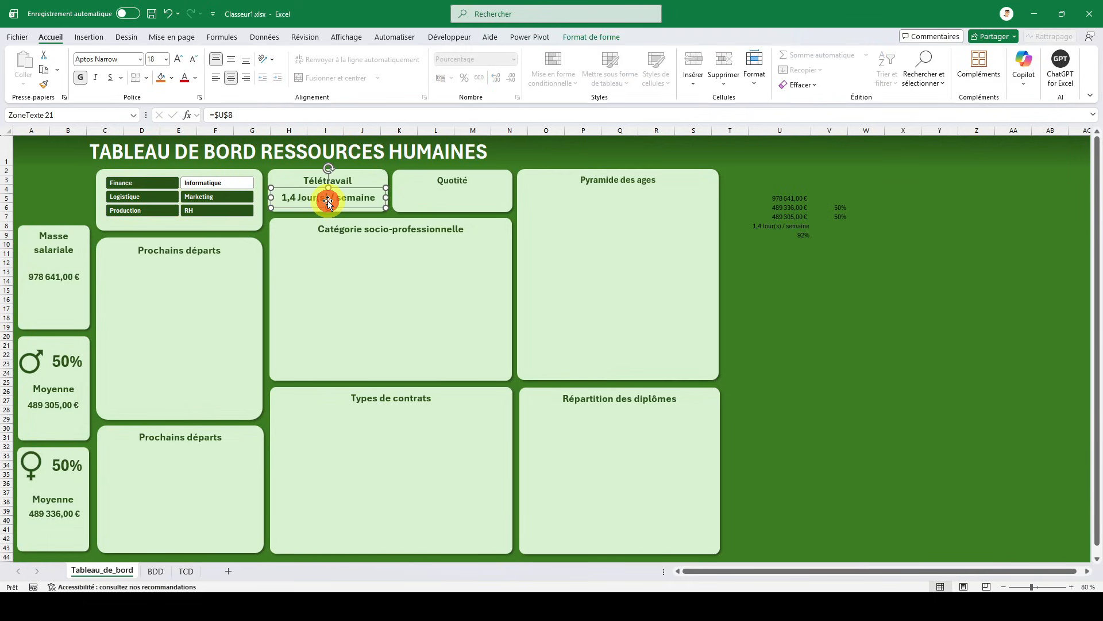
{"action": "left_click", "coordinate": [838, 292]}
{"action": "key", "text": "ctrl+v"}
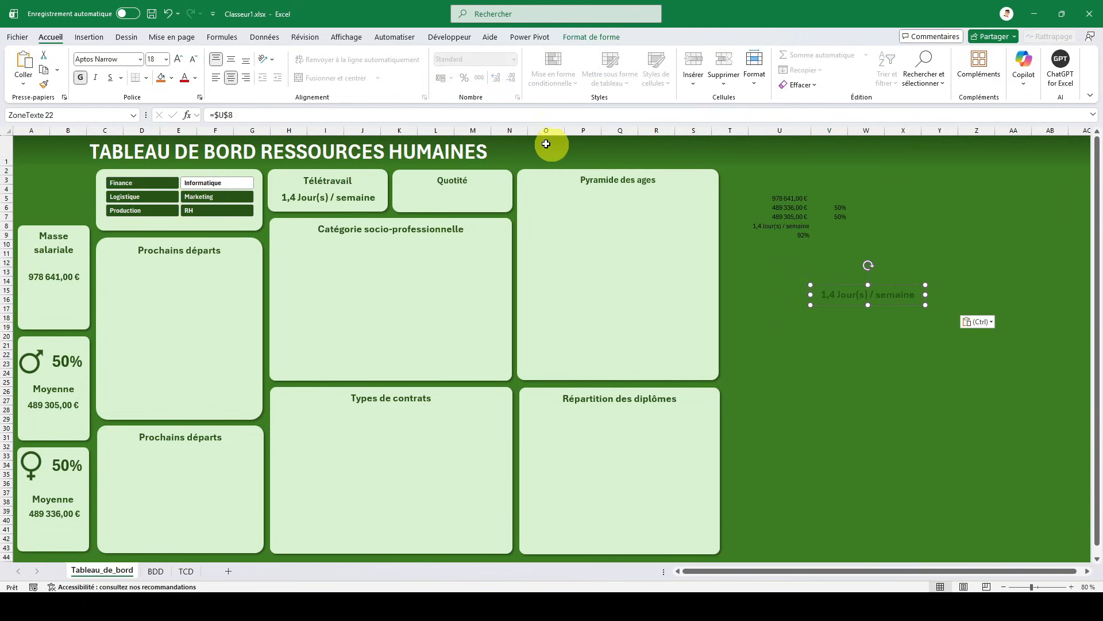
- Link the duplicated text box to cell U9 and give it the same formatting as the Télétravail card's value text box
{"action": "left_click", "coordinate": [278, 116]}
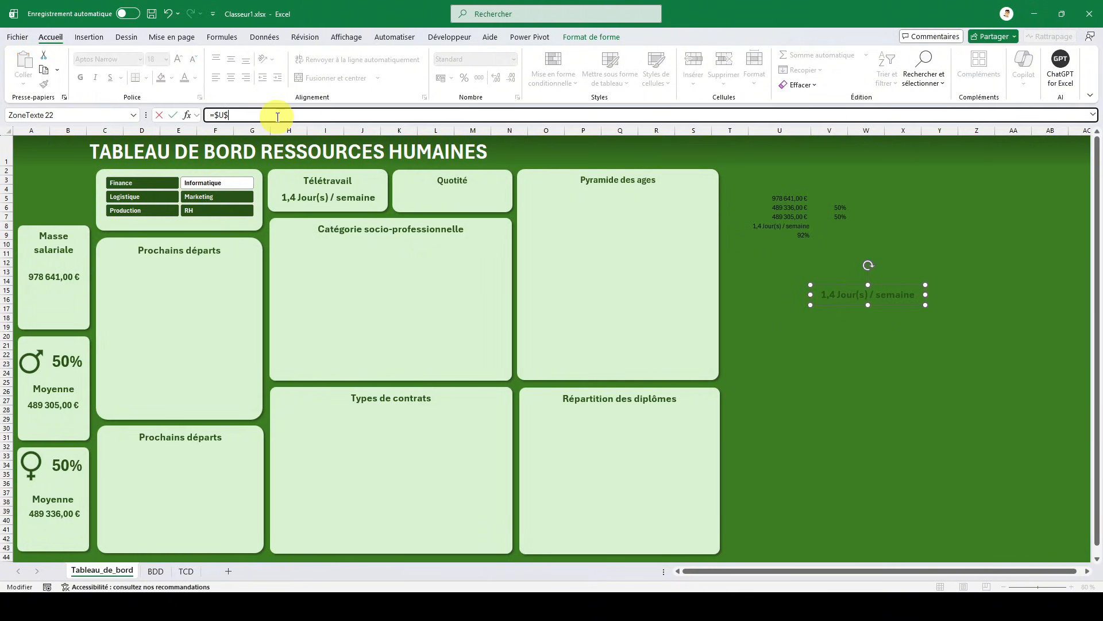
{"action": "key", "text": "Return"}
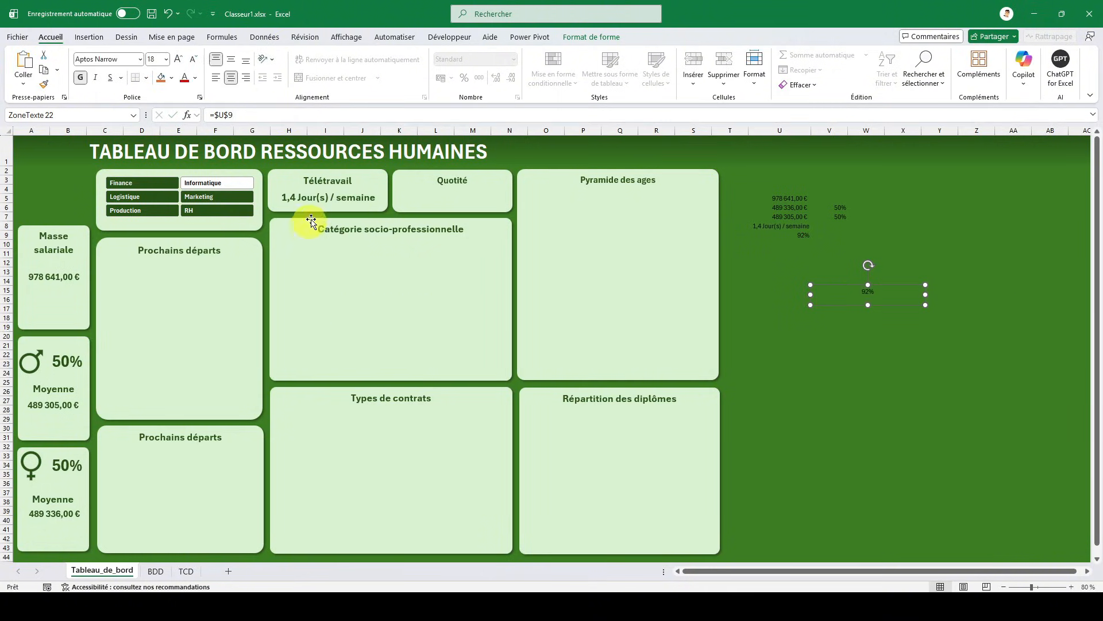
{"action": "left_click", "coordinate": [324, 202]}
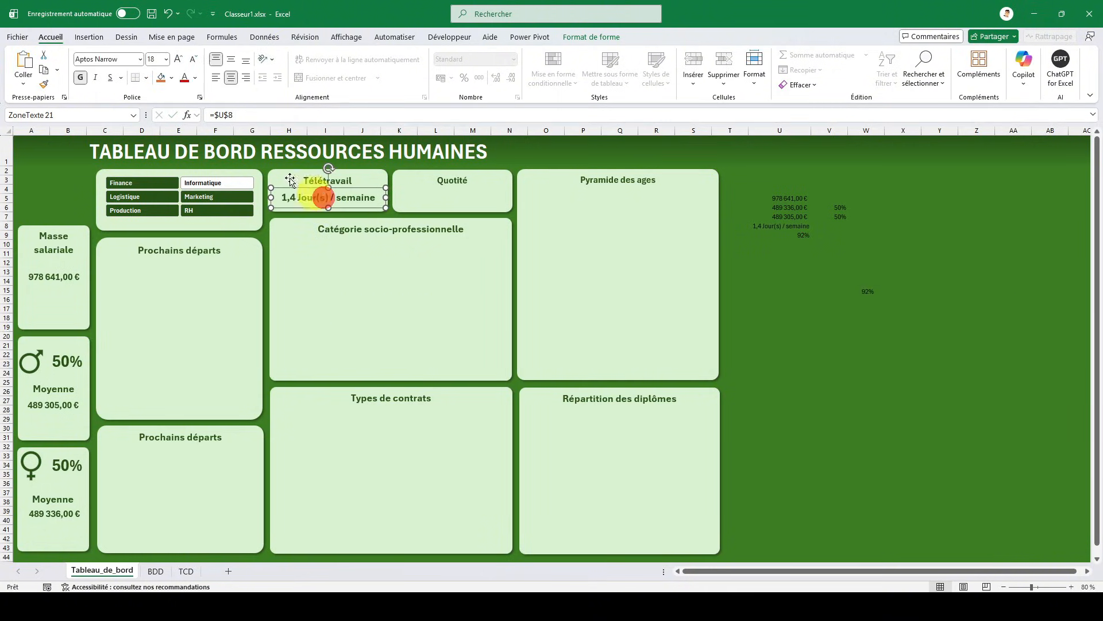
{"action": "left_click", "coordinate": [45, 84]}
{"action": "left_click", "coordinate": [858, 291]}
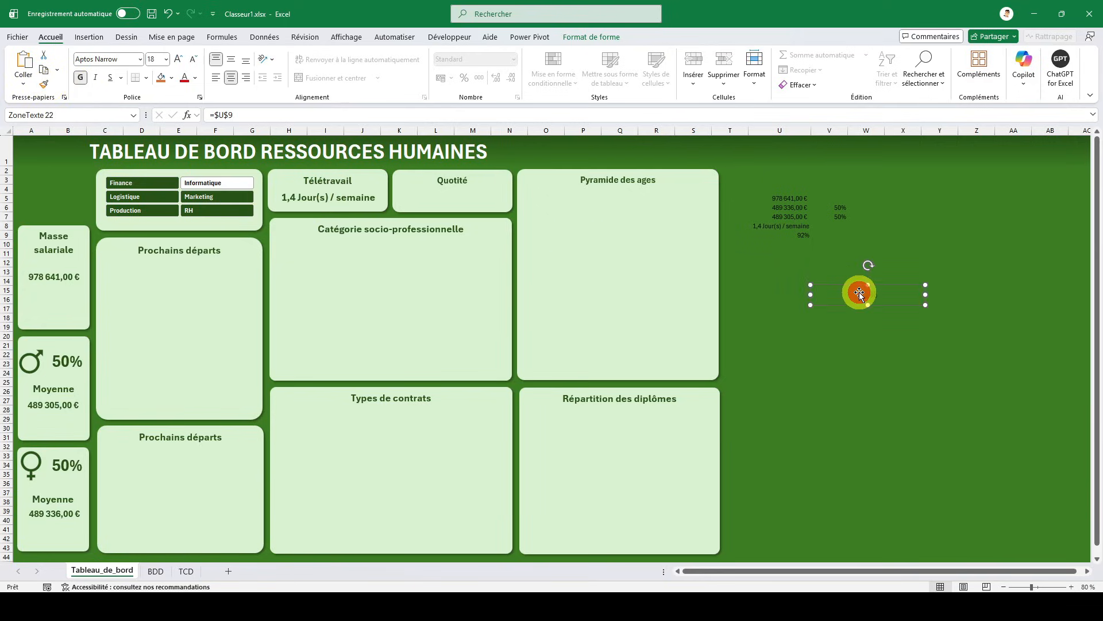
- Move the working-time text box into the Quotité card under its title and enlarge its font size to 40
{"action": "left_click_drag", "start_coordinate": [888, 289], "coordinate": [502, 232]}
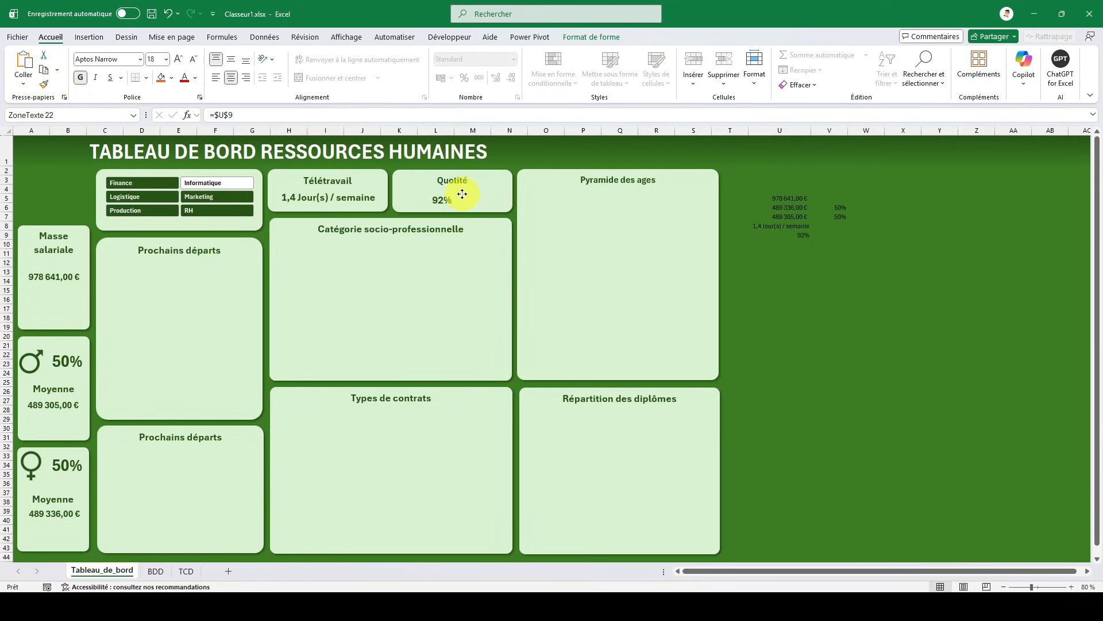
{"action": "left_click_drag", "start_coordinate": [471, 191], "coordinate": [471, 192]}
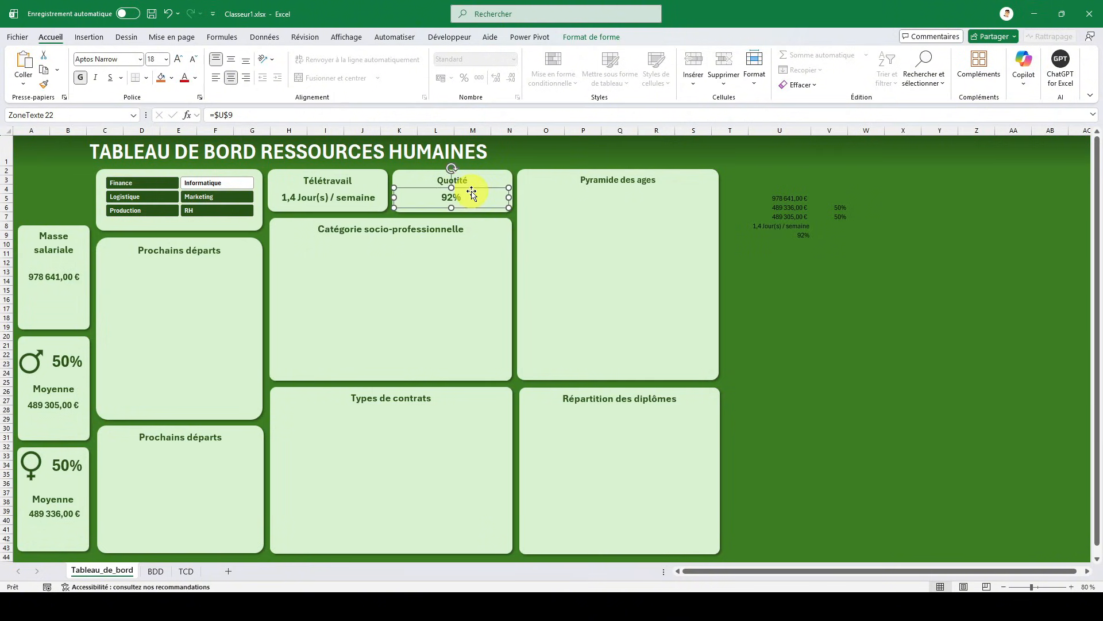
{"action": "left_click", "coordinate": [179, 60]}
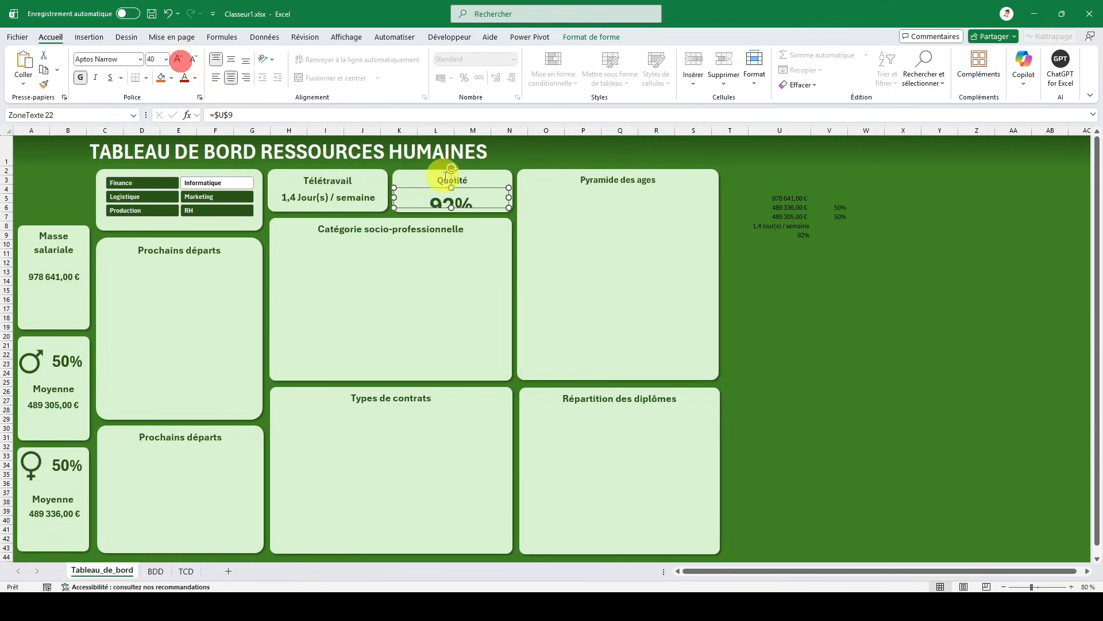
- Centre the Quotité value vertically in its text box, extend the box's top edge upward and nudge the box down slightly
{"action": "left_click", "coordinate": [230, 59]}
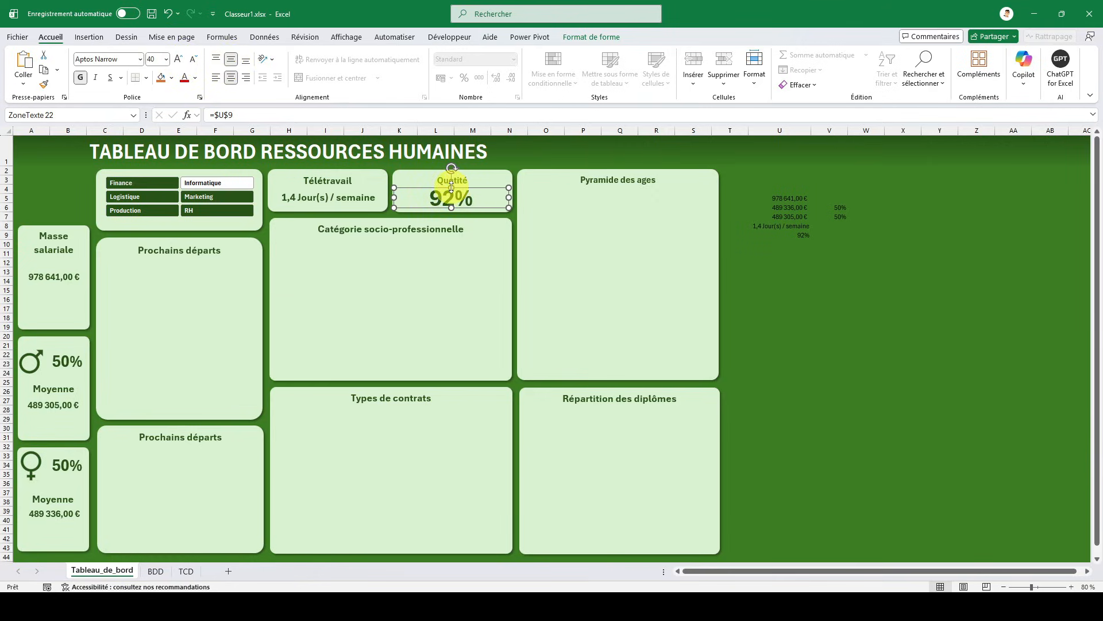
{"action": "left_click_drag", "start_coordinate": [451, 188], "coordinate": [451, 180]}
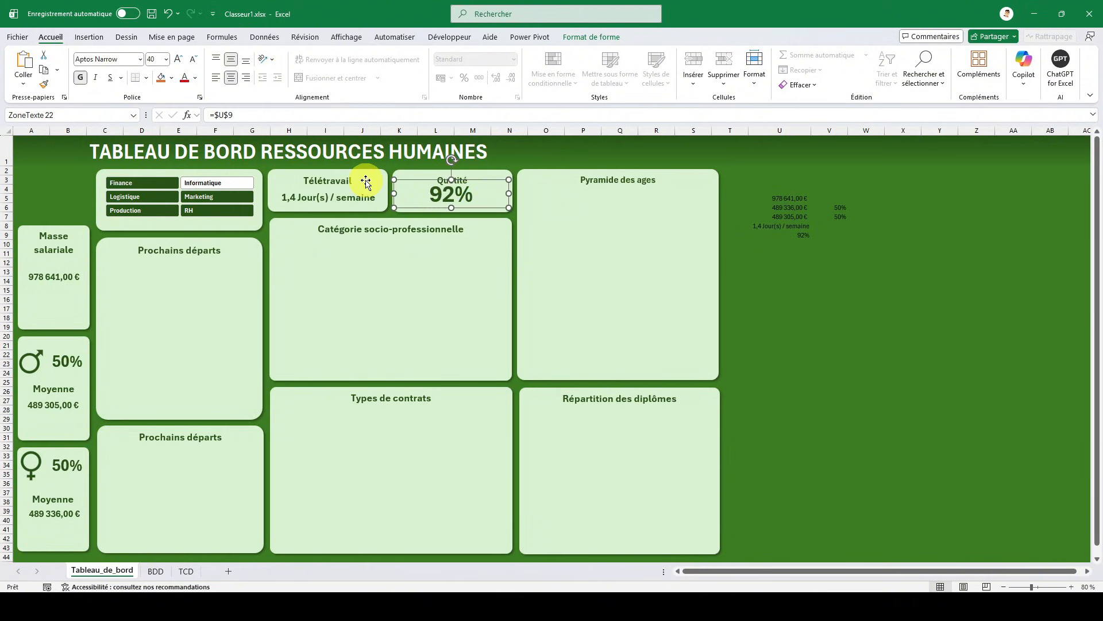
{"action": "key", "text": "Down"}
{"action": "key", "text": "Down"}
{"action": "key", "text": "Down"}
{"action": "key", "text": "Down"}
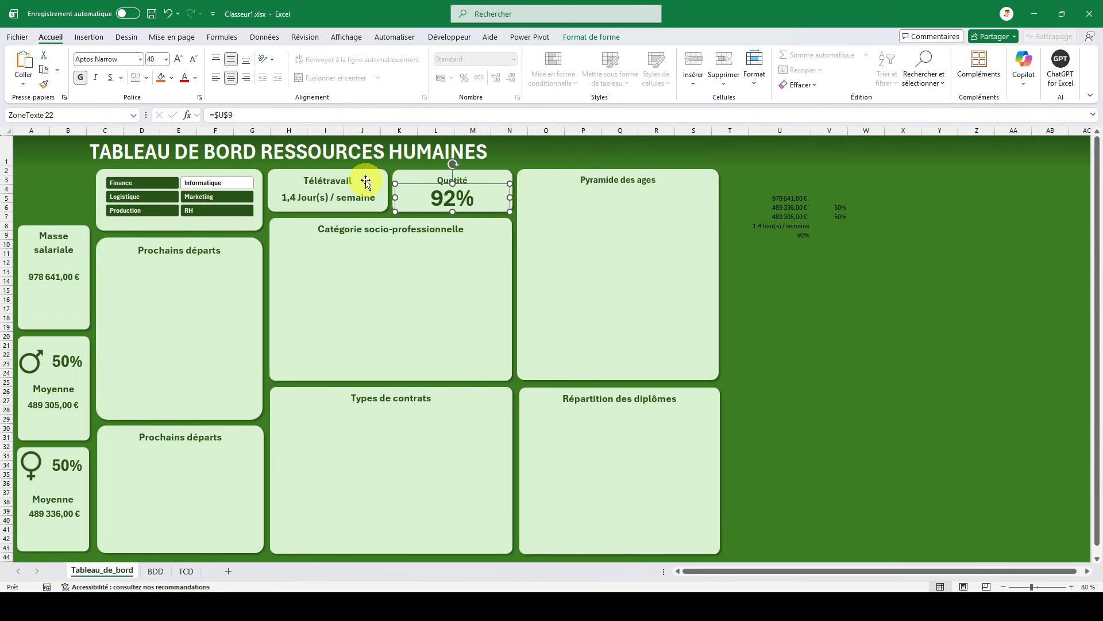
{"action": "left_click", "coordinate": [816, 316]}
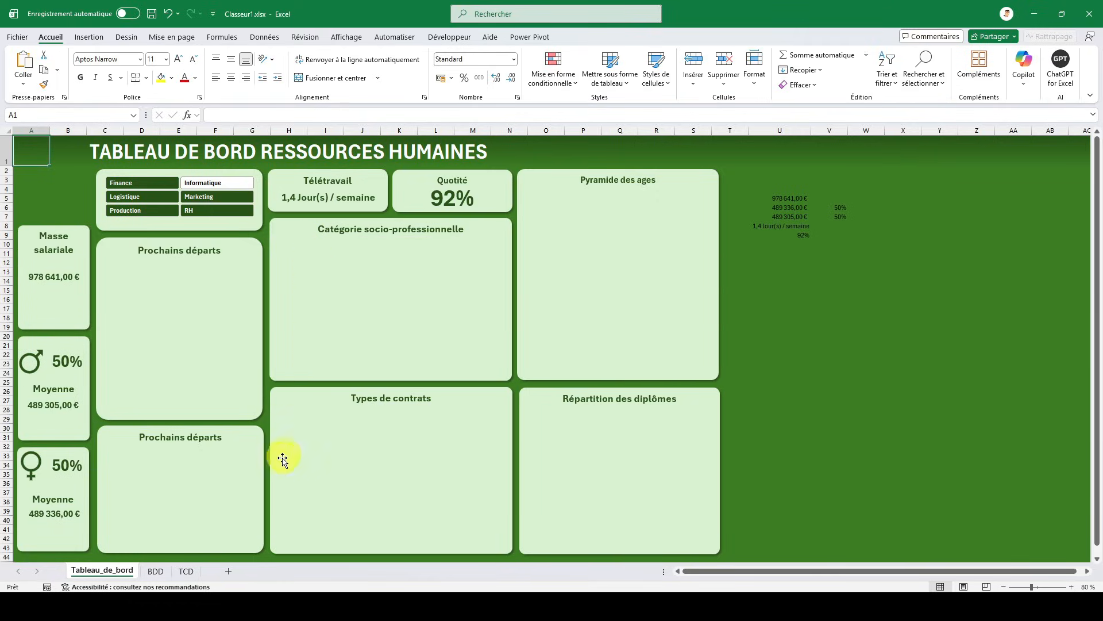
- Copy the Temps de travail pivot table on the TCD sheet to cell D12
{"action": "left_click", "coordinate": [187, 571]}
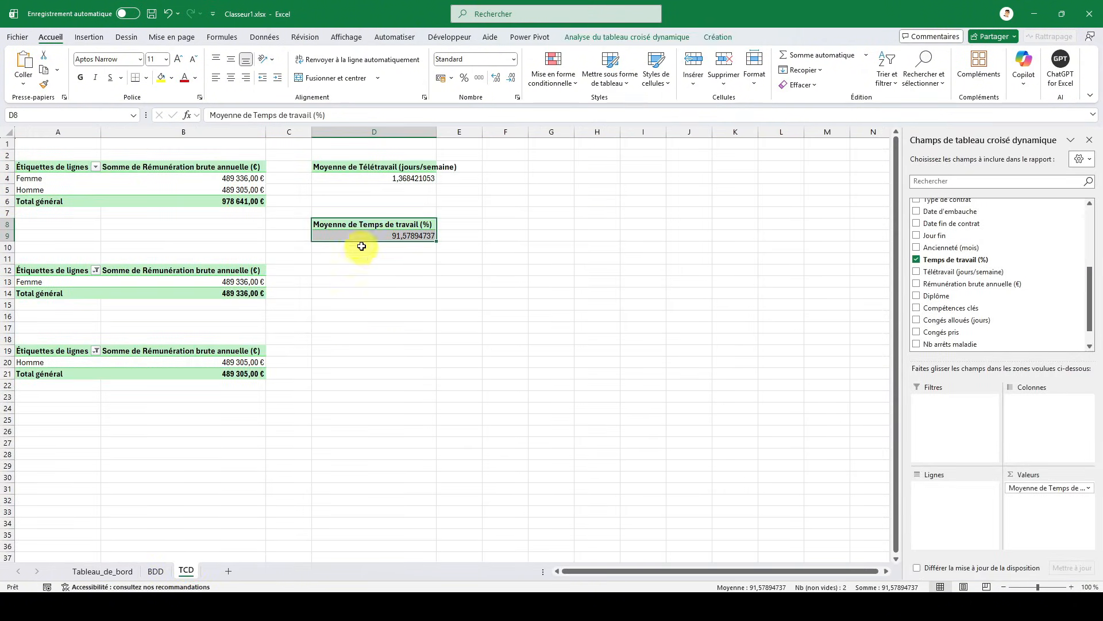
{"action": "key", "text": "ctrl+c"}
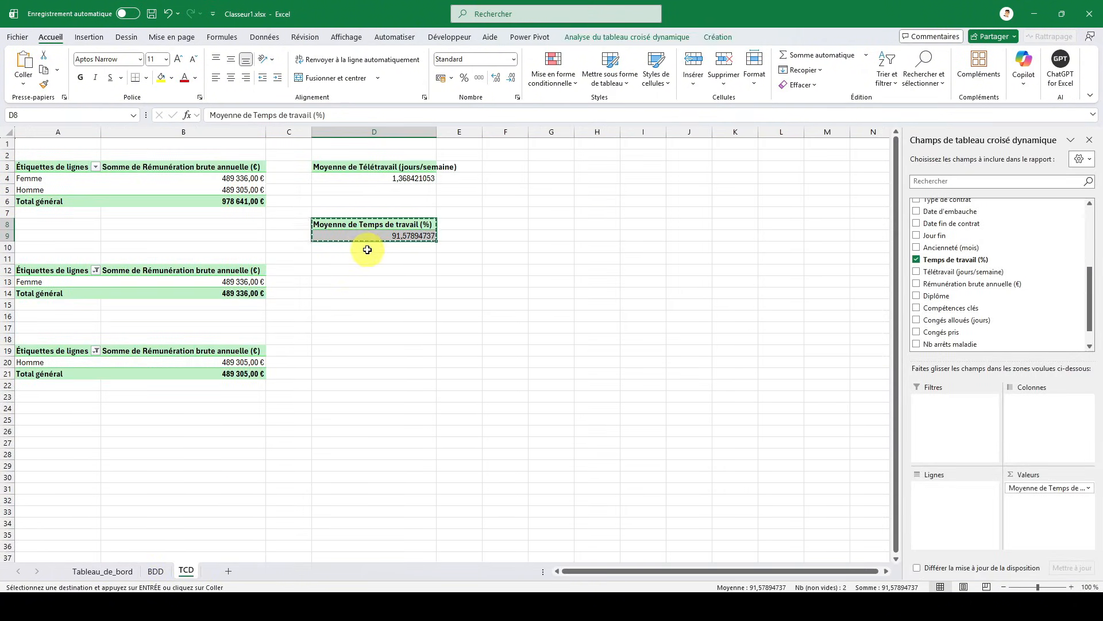
{"action": "left_click", "coordinate": [345, 270]}
{"action": "key", "text": "ctrl+v"}
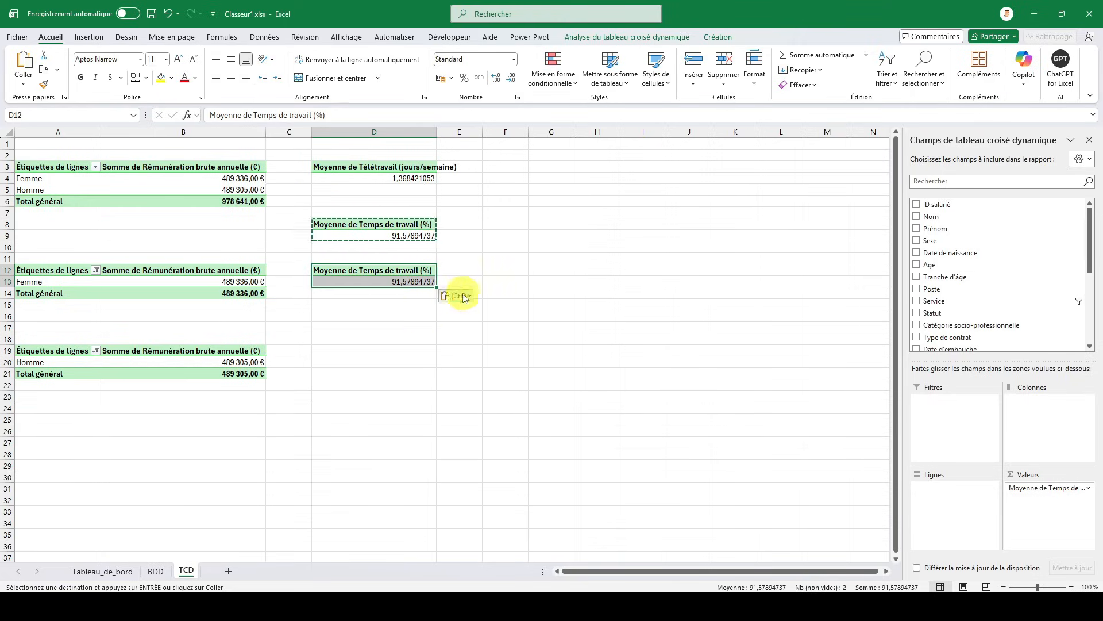
- Replace the copied pivot table's fields with Catégorie socio-professionnelle as rows and its count as values
{"action": "left_click_drag", "start_coordinate": [1036, 490], "coordinate": [953, 301]}
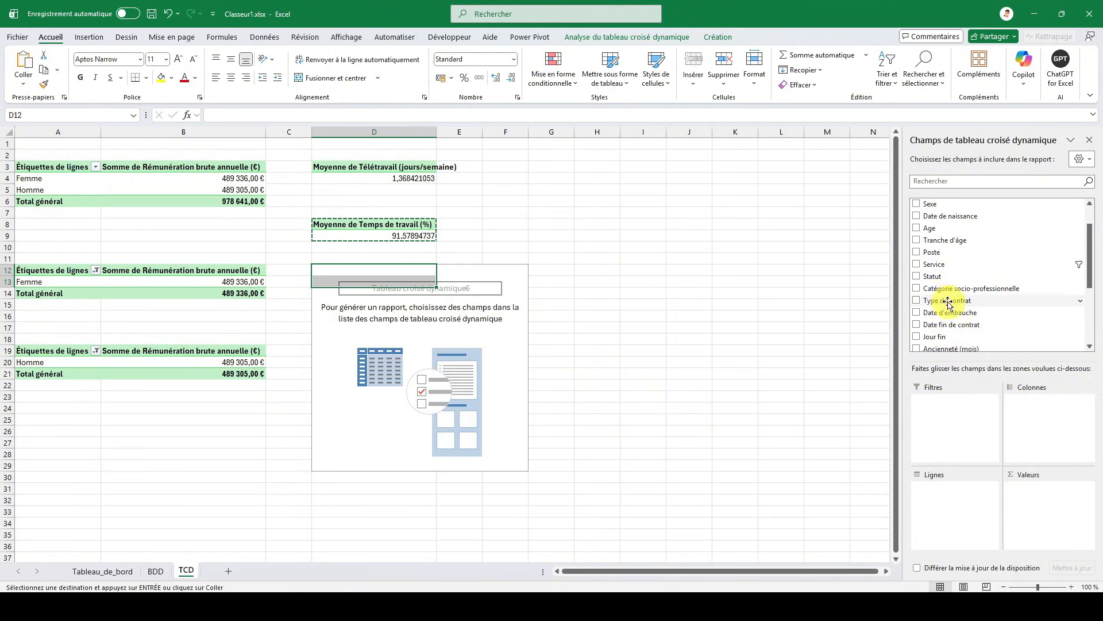
{"action": "left_click", "coordinate": [917, 290]}
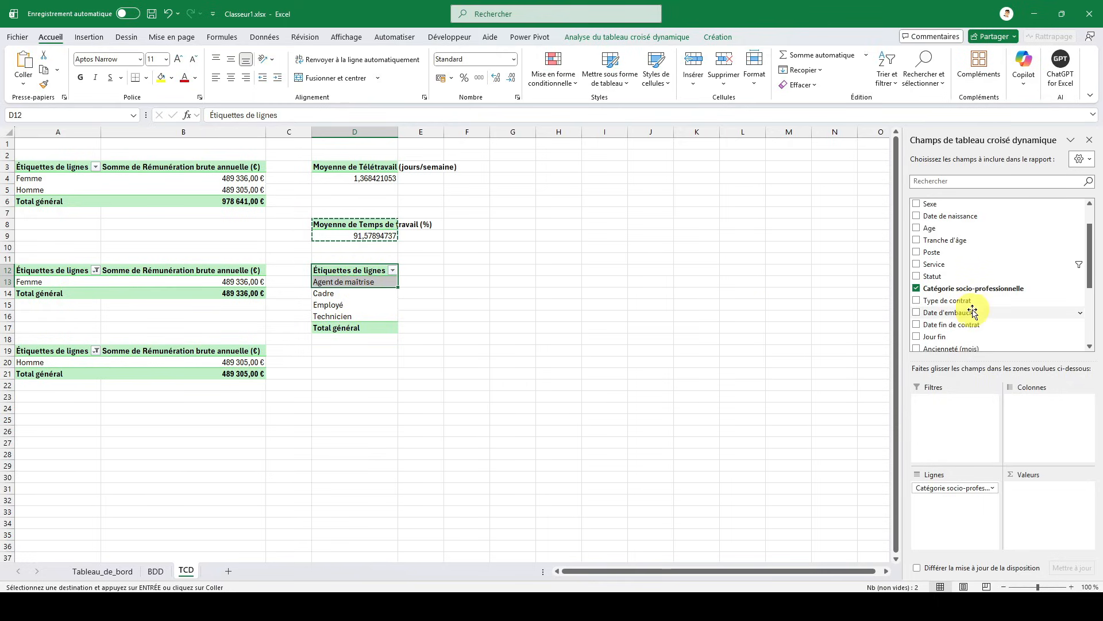
{"action": "left_click_drag", "start_coordinate": [964, 293], "coordinate": [1041, 496]}
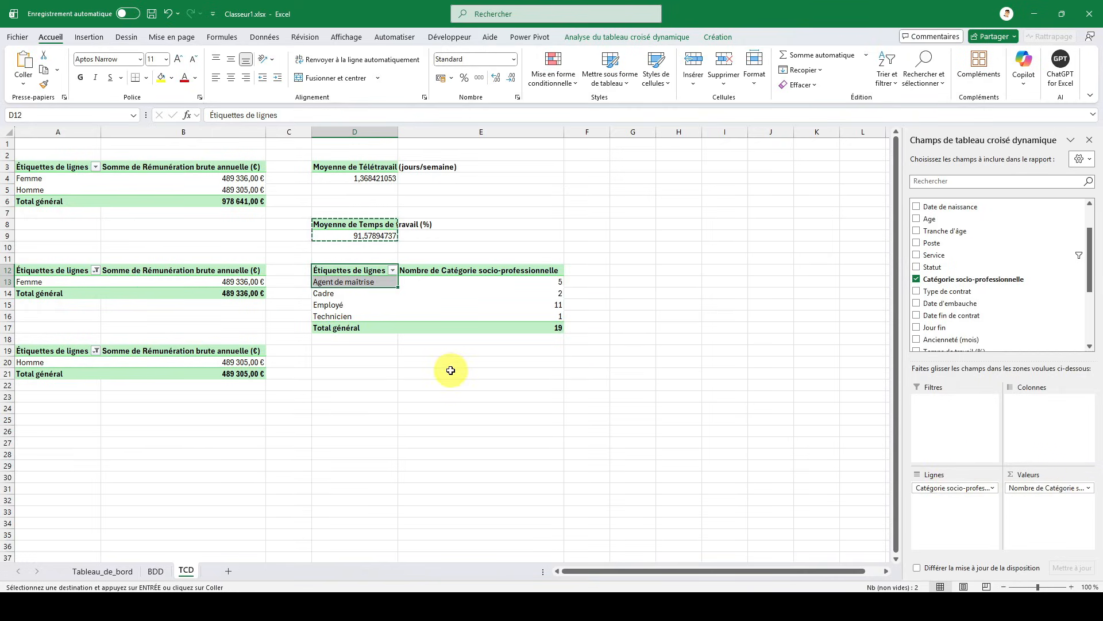
- Insert a Barres groupées pivot chart based on the Catégorie socio-professionnelle pivot table
{"action": "left_click", "coordinate": [366, 269]}
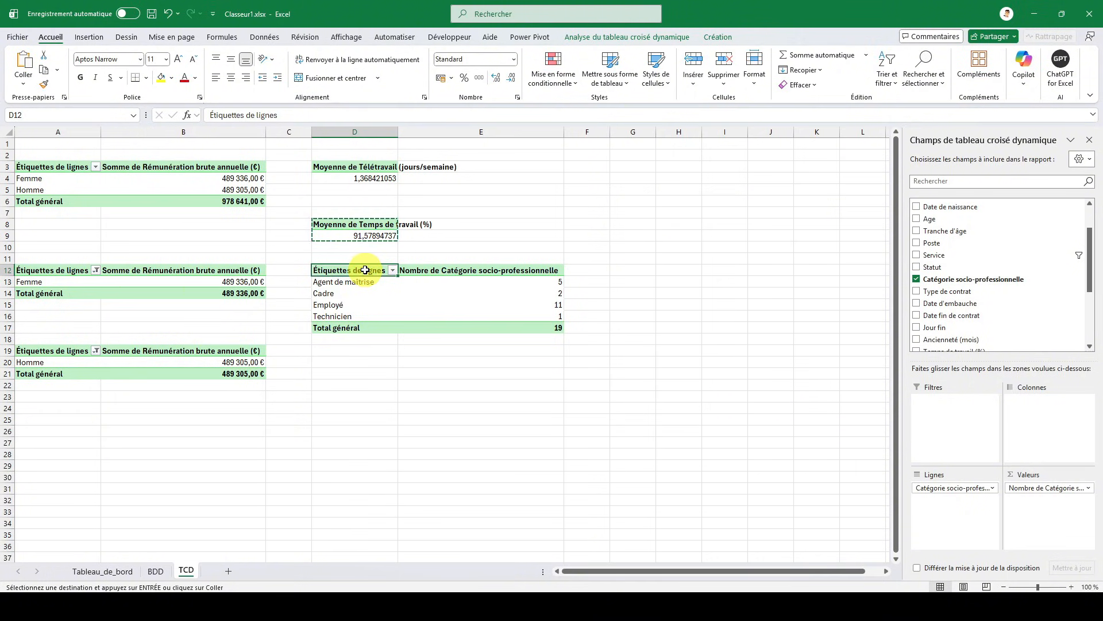
{"action": "left_click", "coordinate": [591, 36]}
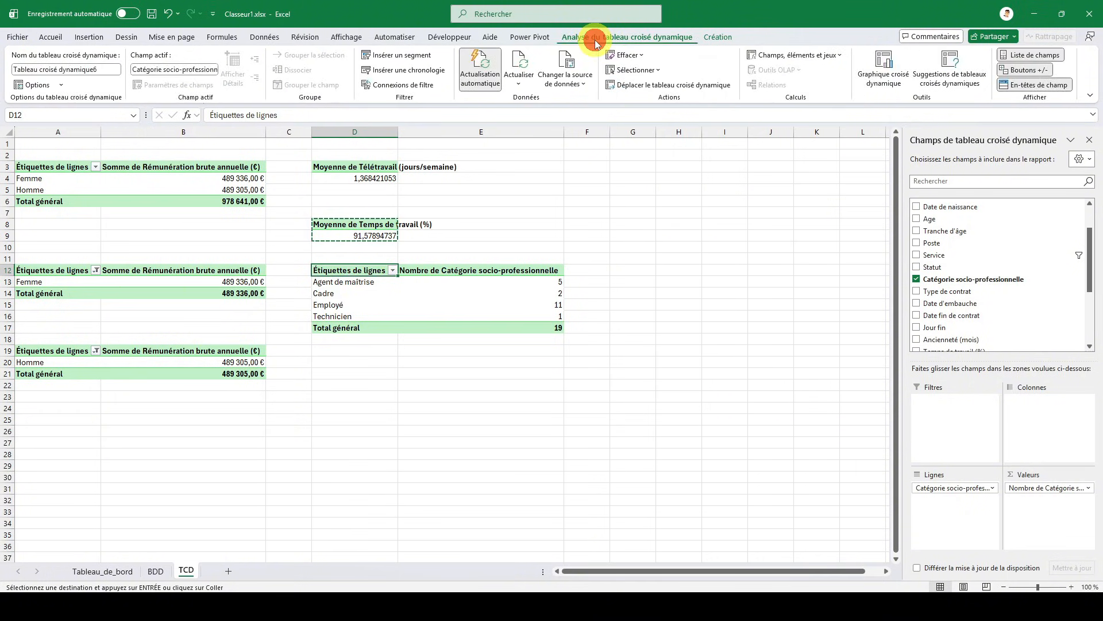
{"action": "left_click", "coordinate": [89, 37]}
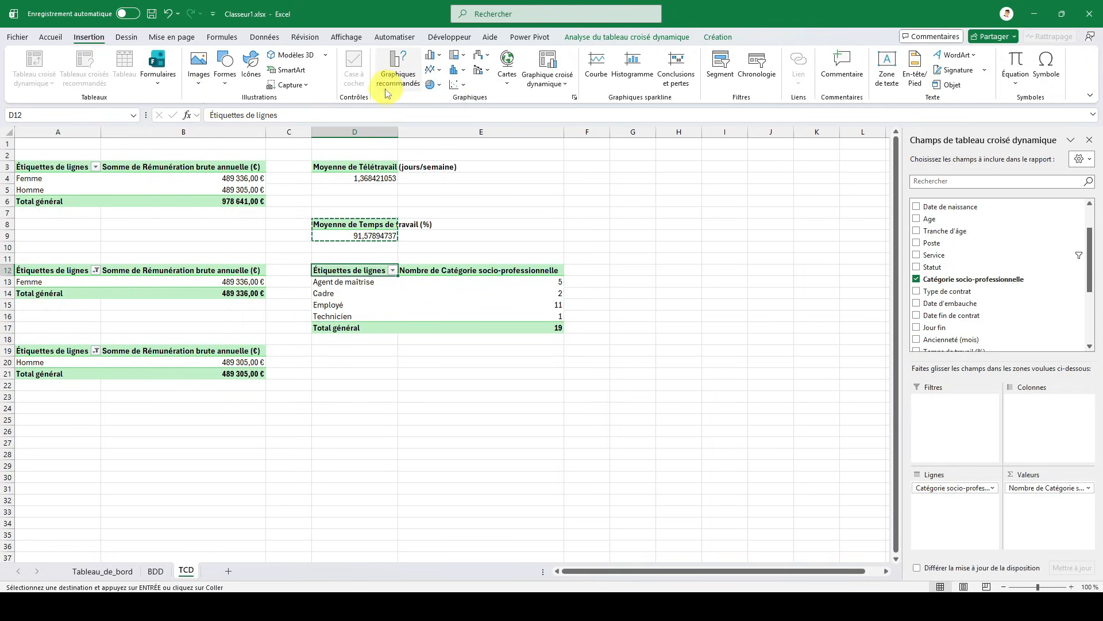
{"action": "left_click", "coordinate": [550, 85]}
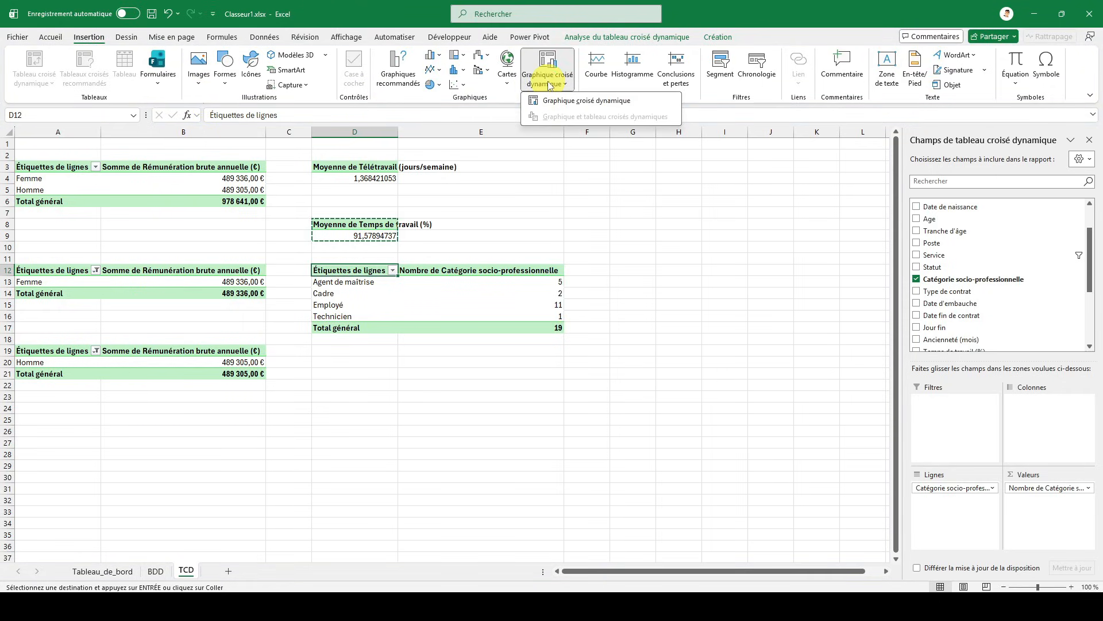
{"action": "left_click", "coordinate": [552, 100]}
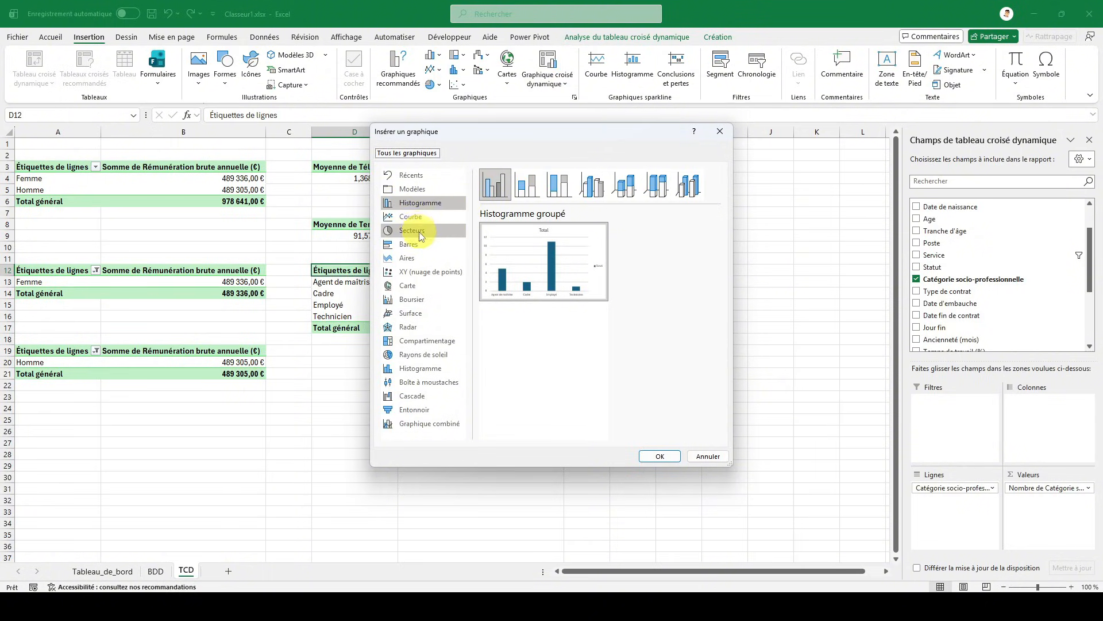
{"action": "left_click", "coordinate": [419, 247]}
{"action": "mouse_move", "coordinate": [568, 254]}
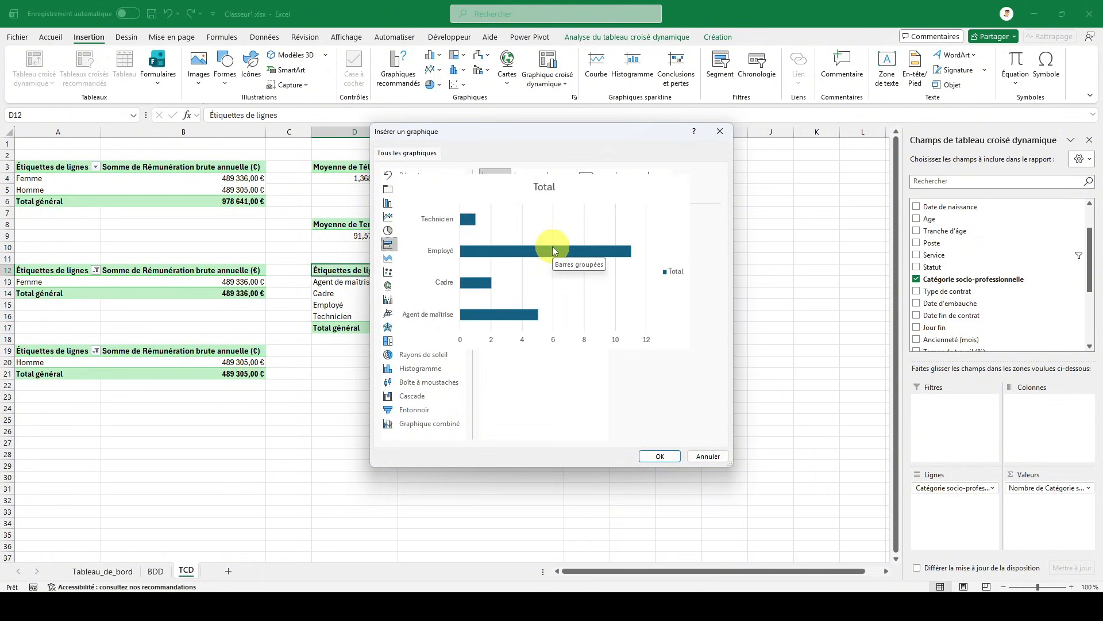
{"action": "left_click", "coordinate": [661, 454]}
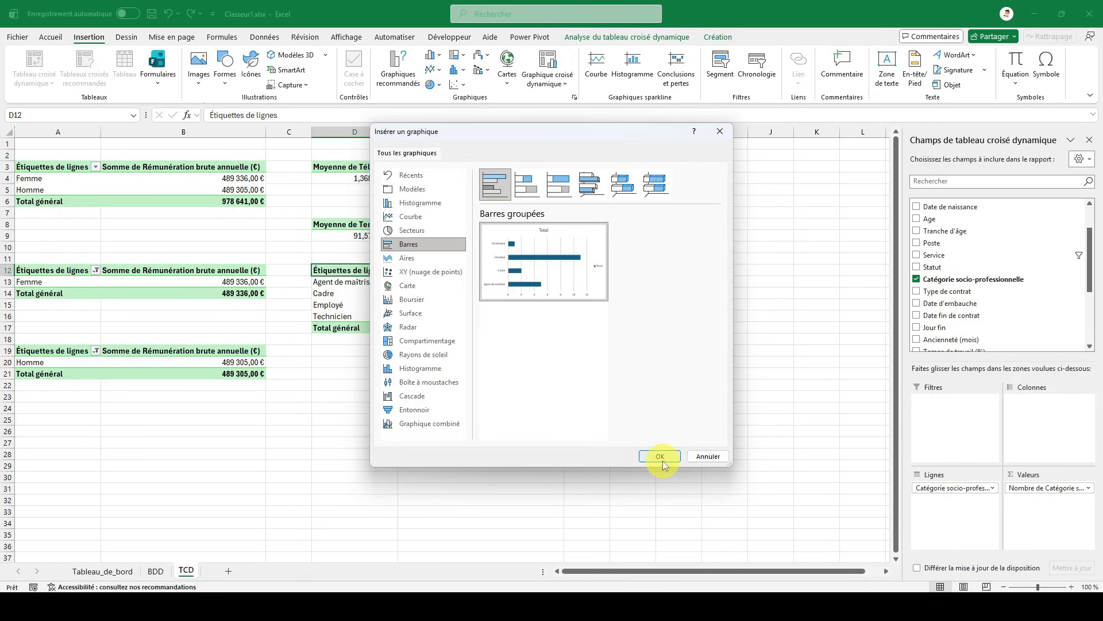
- Move the pivot chart beside its pivot table, around columns F to K, and hide all its field buttons
{"action": "left_click_drag", "start_coordinate": [486, 274], "coordinate": [741, 203]}
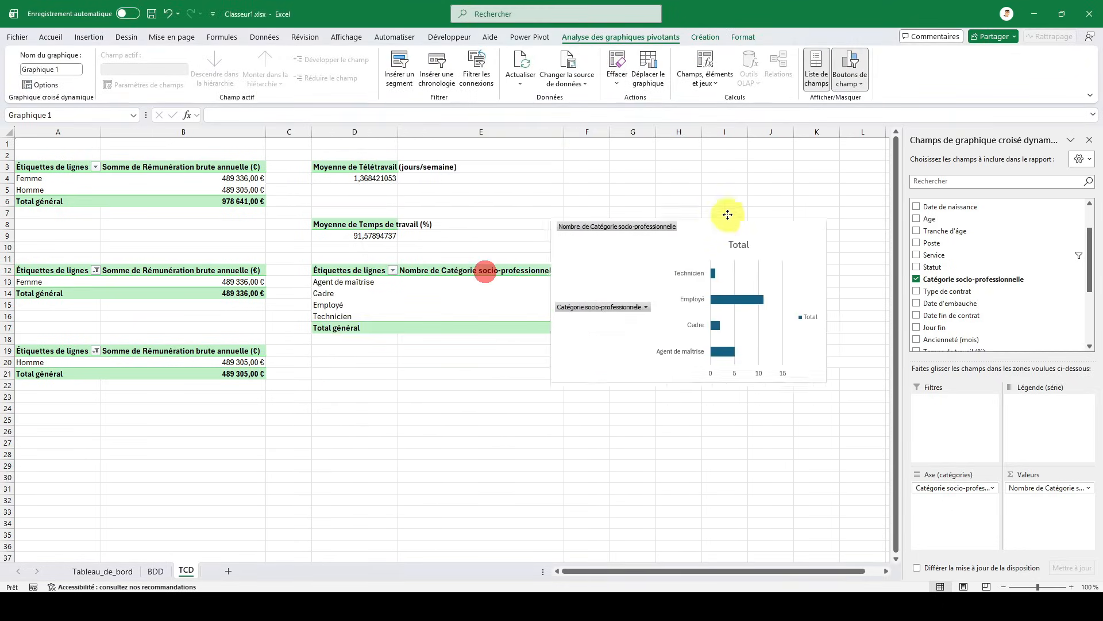
{"action": "left_click", "coordinate": [1013, 488]}
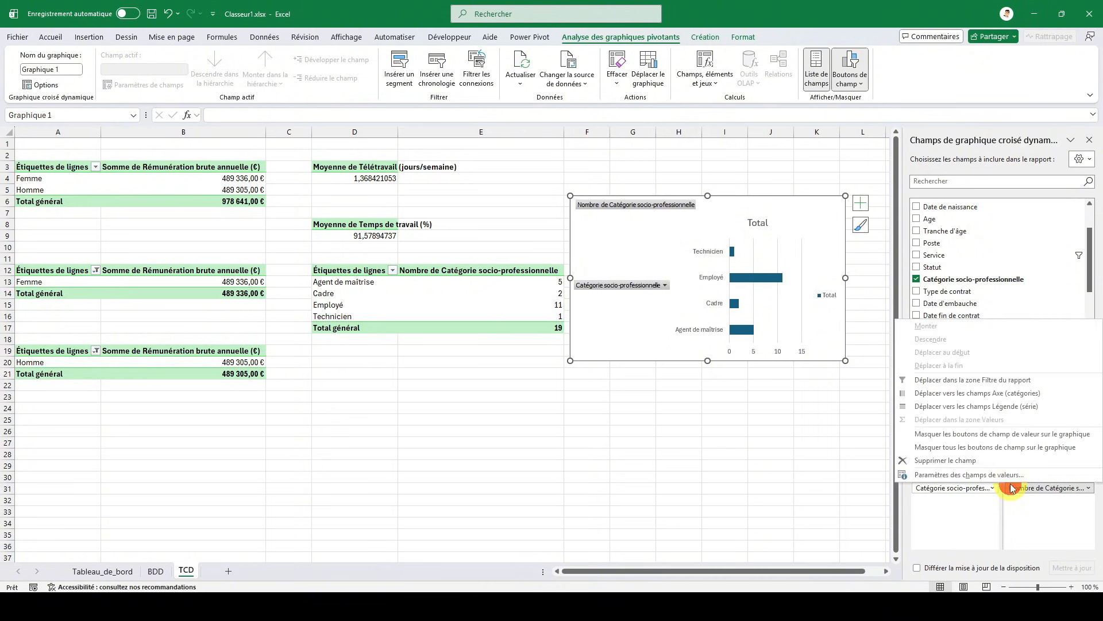
{"action": "left_click", "coordinate": [946, 447]}
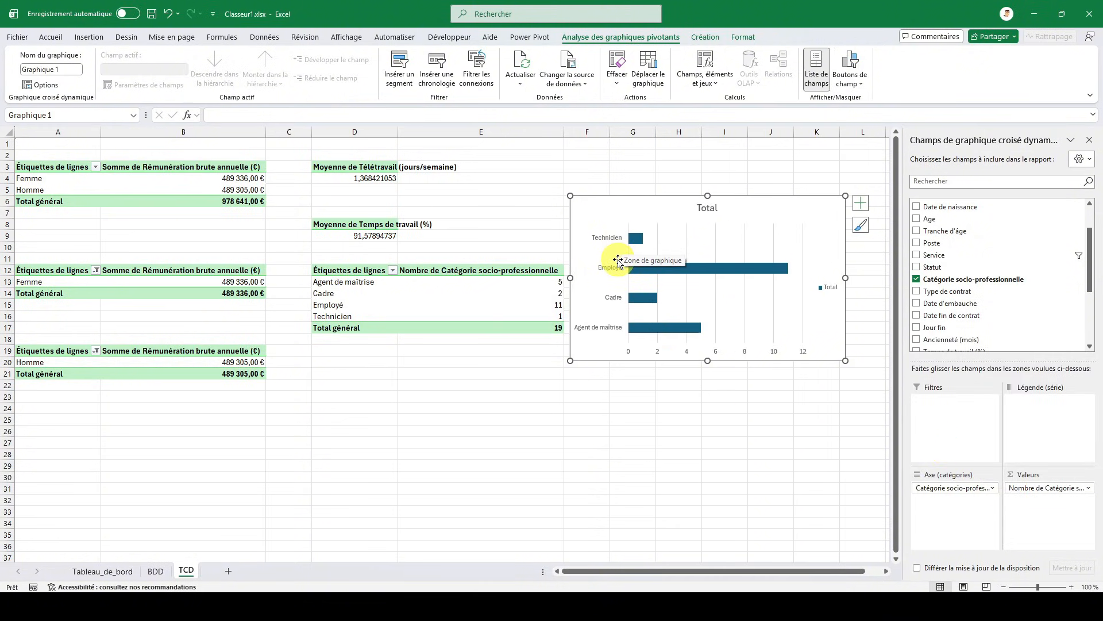
- Sort the Catégorie socio-professionnelle pivot table by count from smallest to largest
{"action": "left_click", "coordinate": [378, 269]}
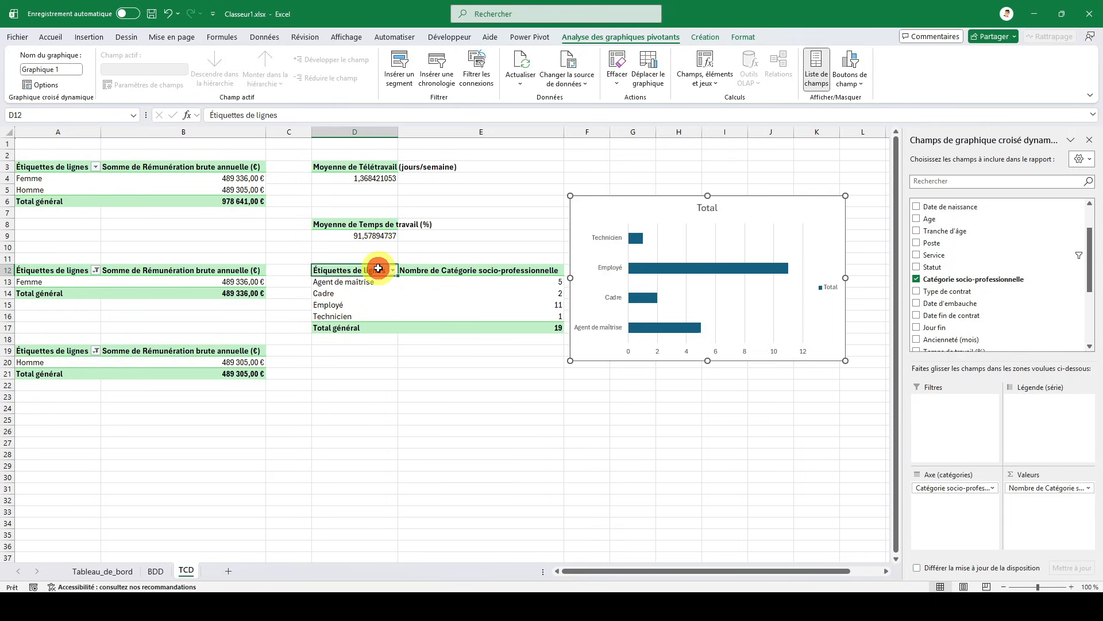
{"action": "left_click", "coordinate": [508, 272]}
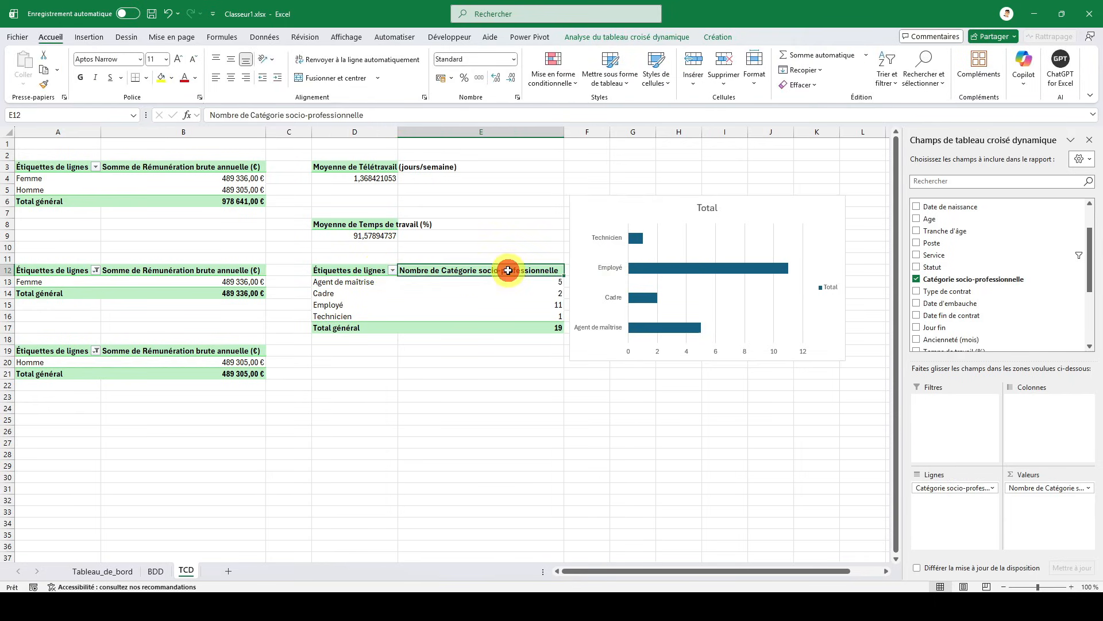
{"action": "left_click", "coordinate": [440, 283]}
{"action": "right_click", "coordinate": [441, 283]}
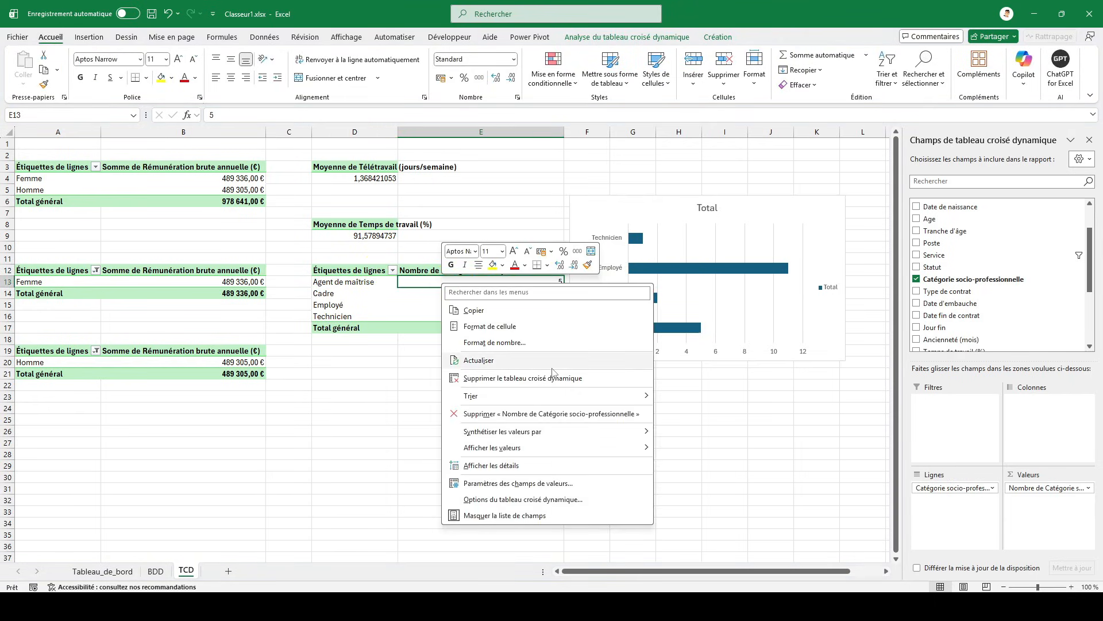
{"action": "mouse_move", "coordinate": [606, 396]}
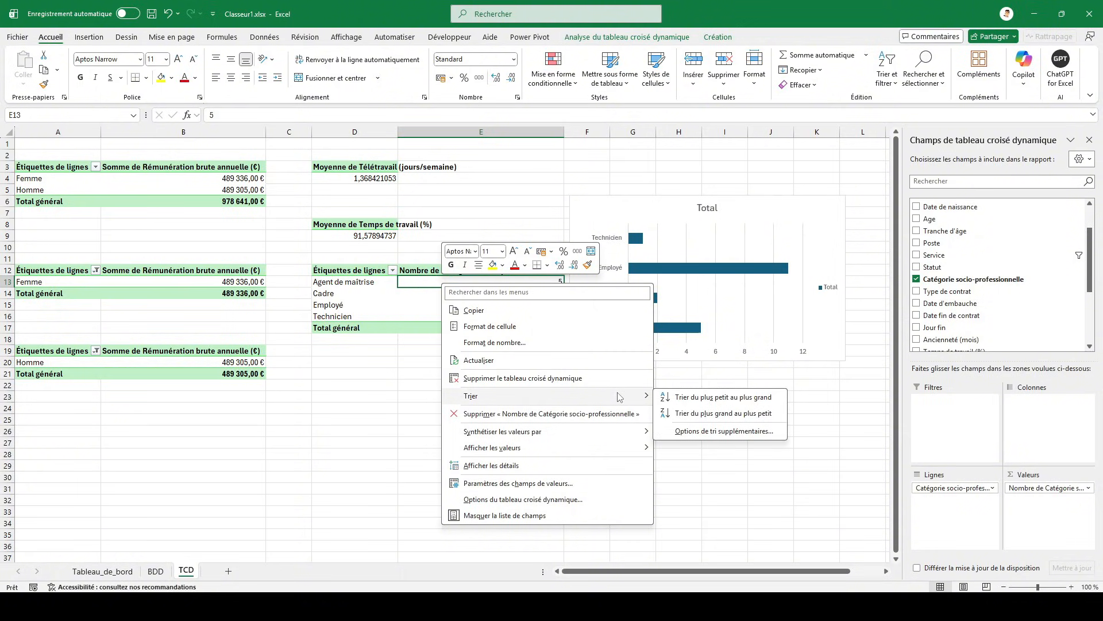
{"action": "left_click", "coordinate": [707, 398]}
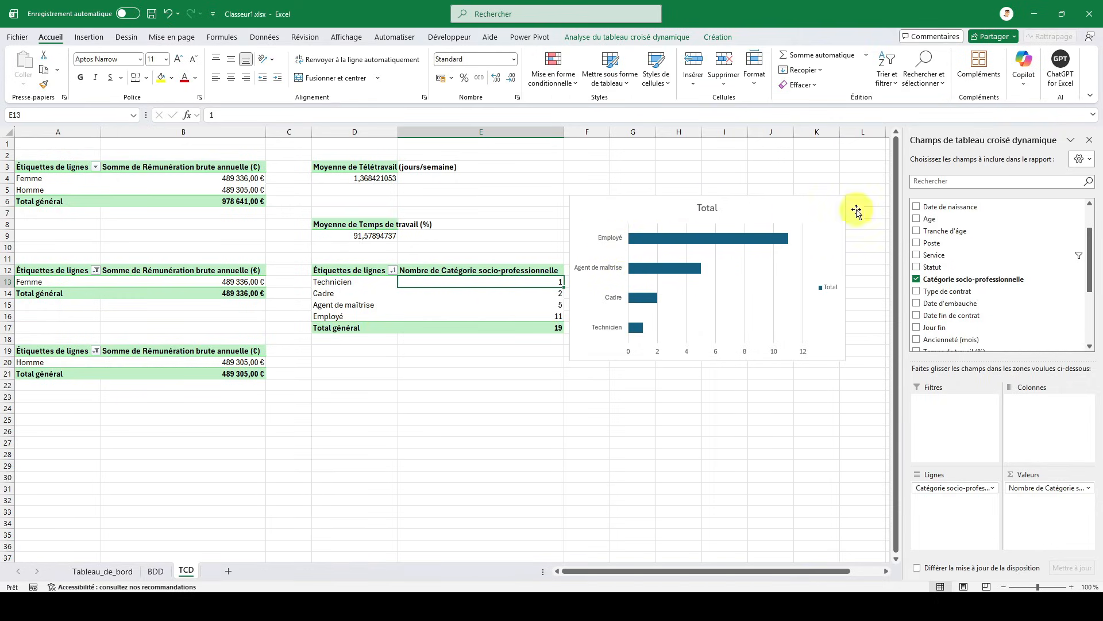
- Reverse the category order on the vertical axis of the Catégorie socio-professionnelle pivot chart
{"action": "left_click", "coordinate": [1087, 142]}
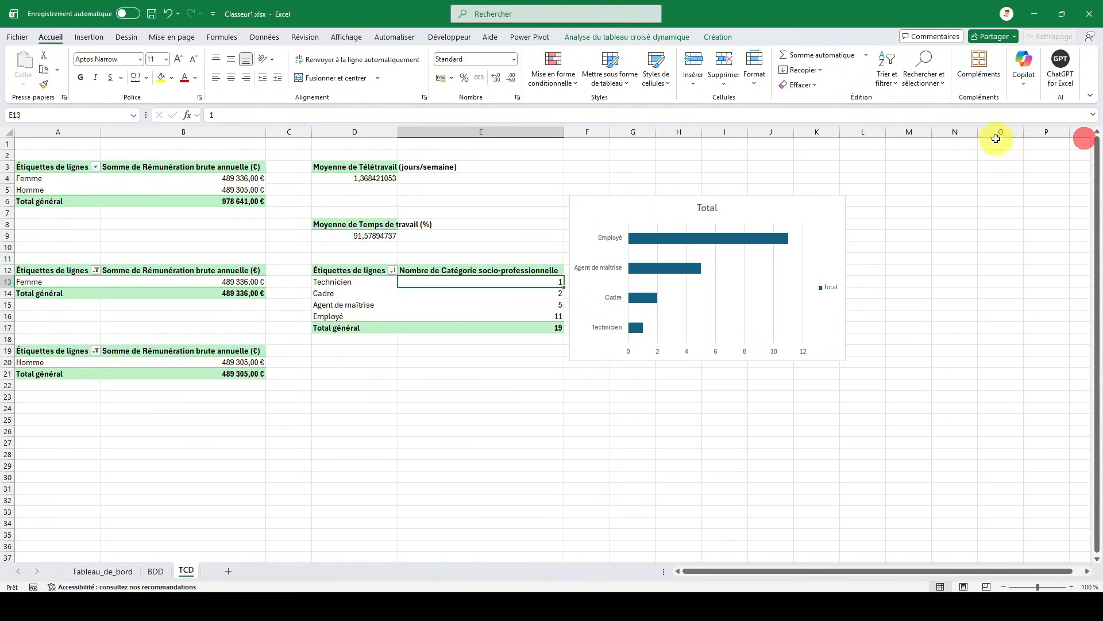
{"action": "double_click", "coordinate": [647, 197]}
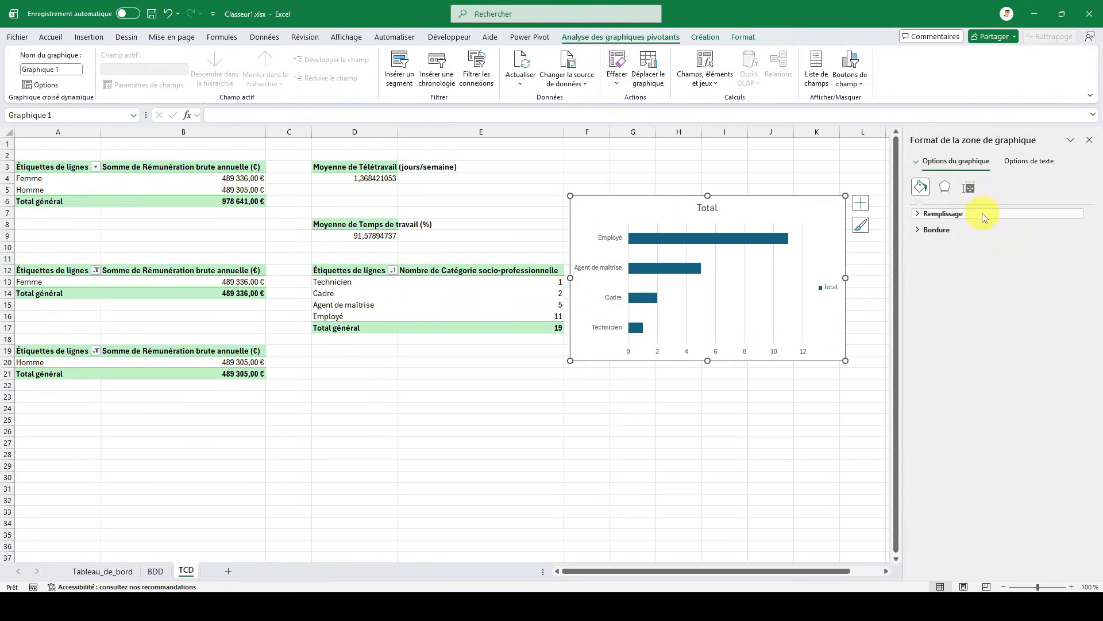
{"action": "left_click", "coordinate": [605, 238]}
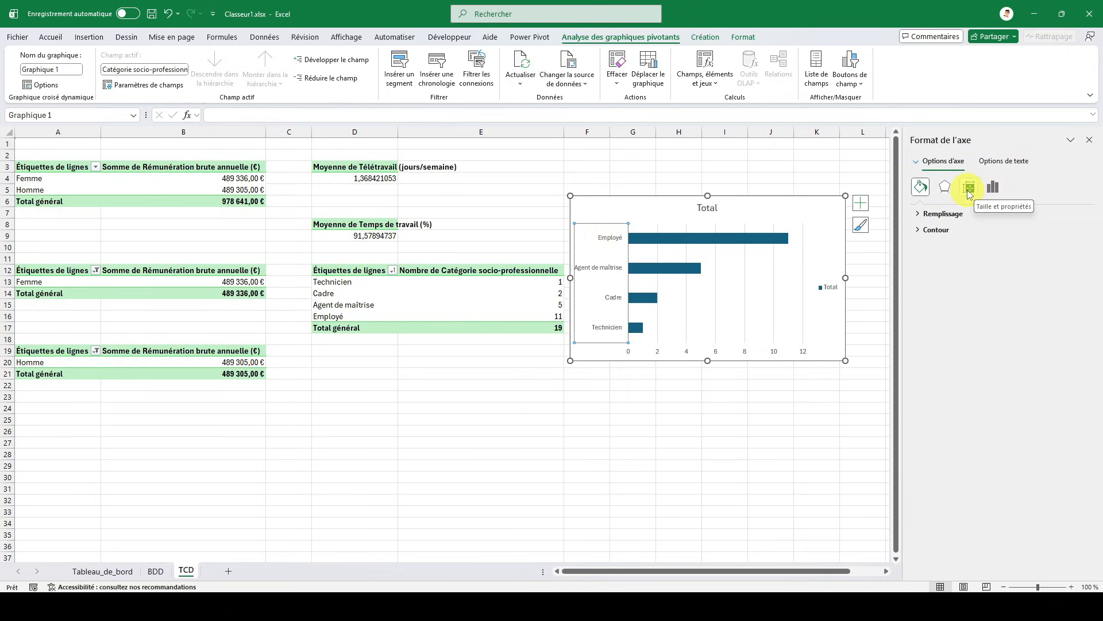
{"action": "left_click", "coordinate": [989, 188]}
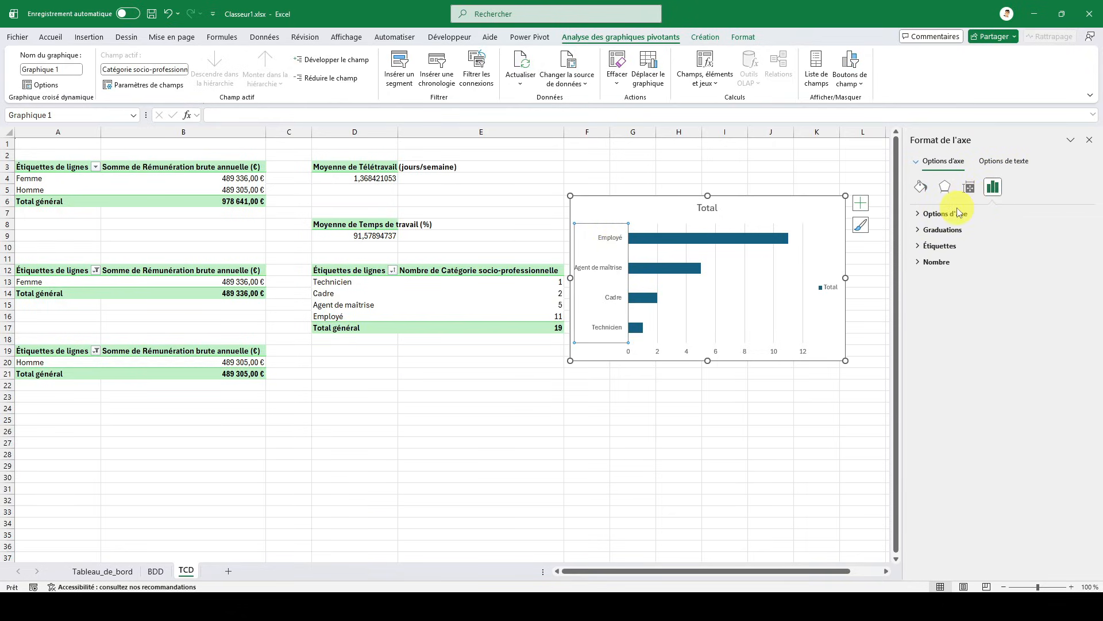
{"action": "left_click", "coordinate": [958, 213]}
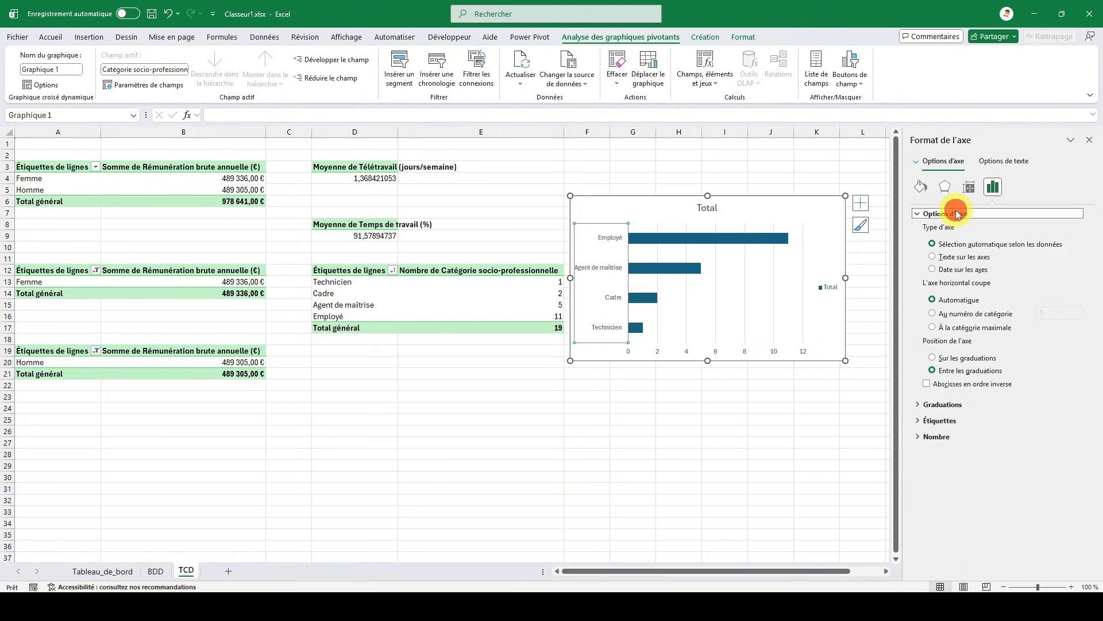
{"action": "left_click", "coordinate": [926, 384]}
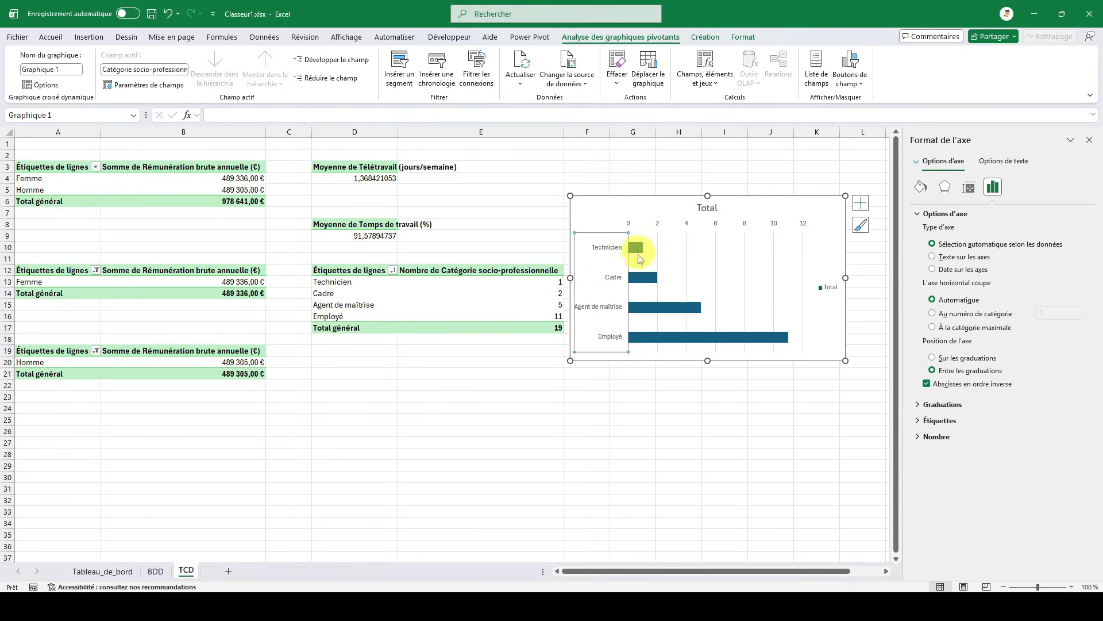
- Delete the pivot chart's legend and apply the last predefined chart style, with shadowed bars and a bold title
{"action": "left_click", "coordinate": [831, 289]}
{"action": "key", "text": "Delete"}
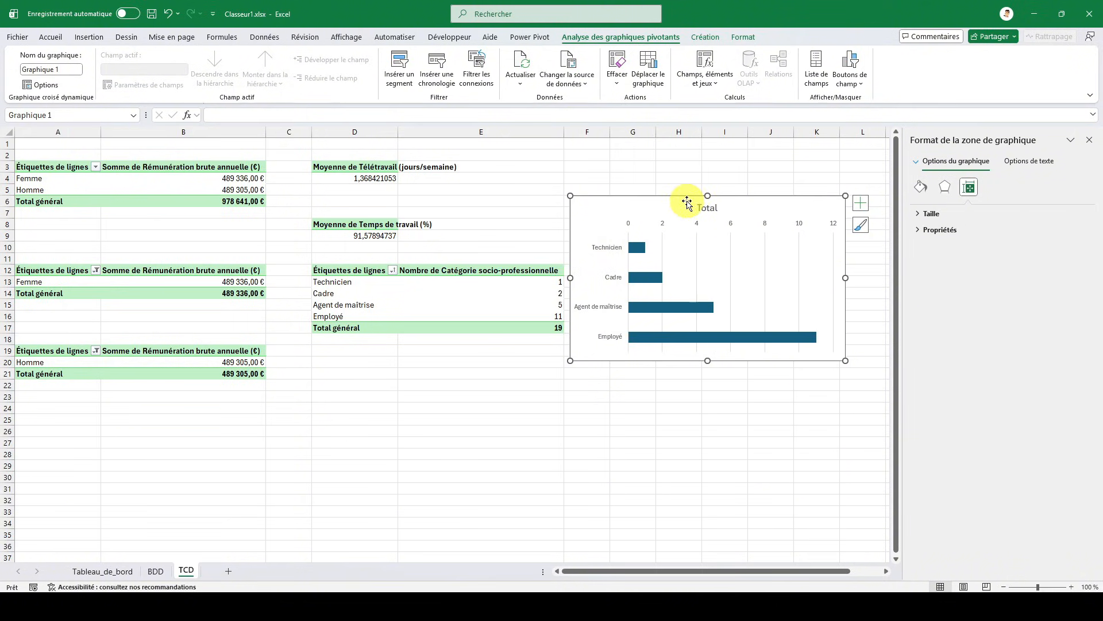
{"action": "left_click", "coordinate": [715, 40]}
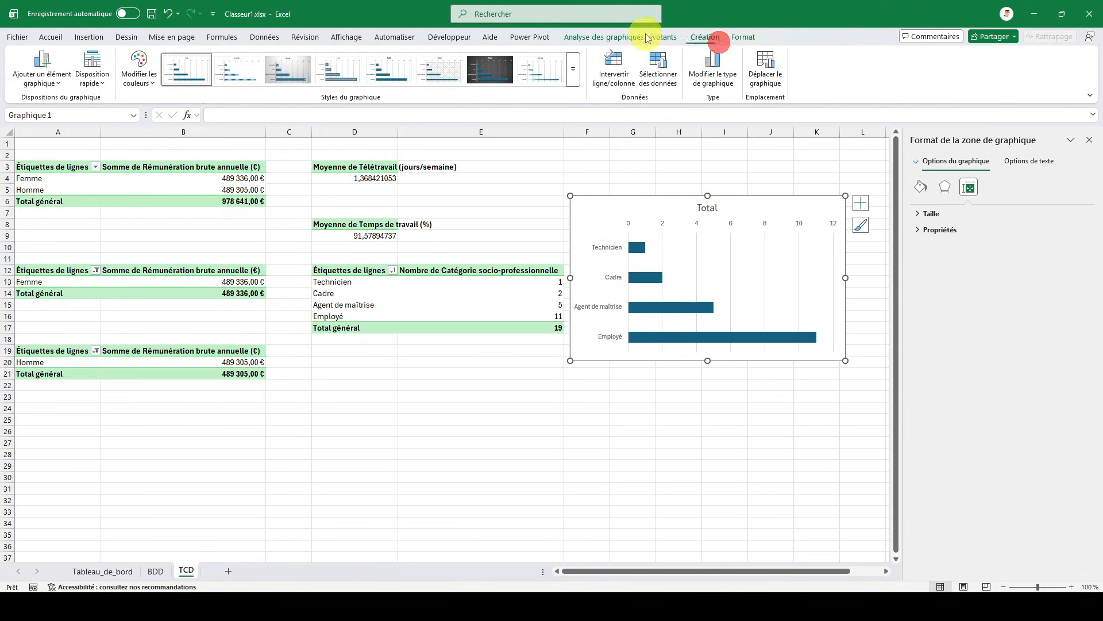
{"action": "left_click", "coordinate": [579, 75]}
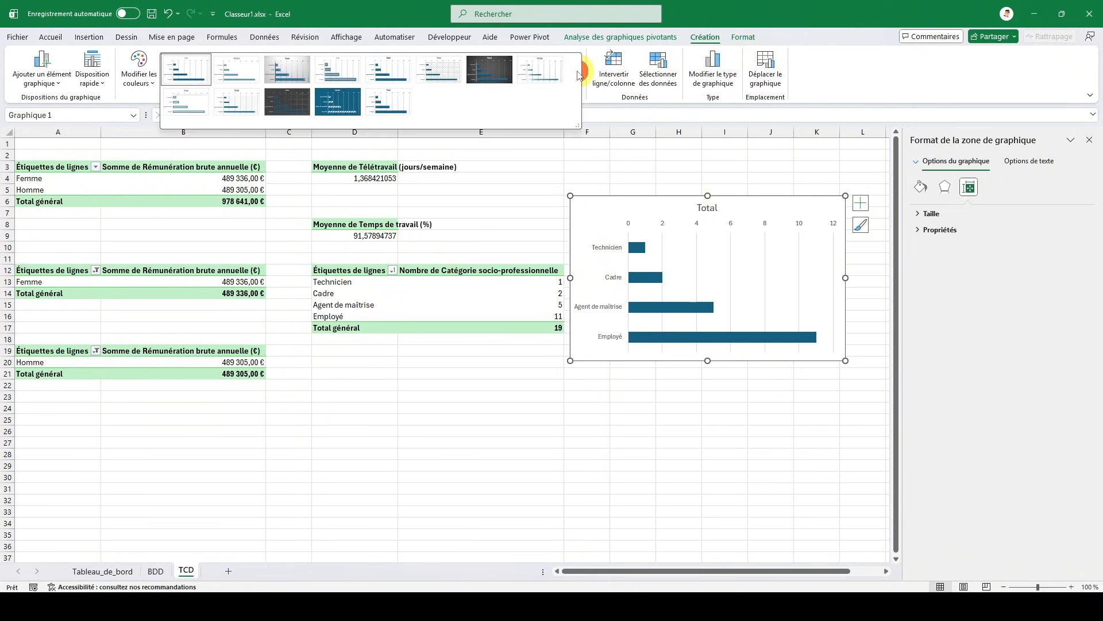
{"action": "left_click", "coordinate": [393, 101]}
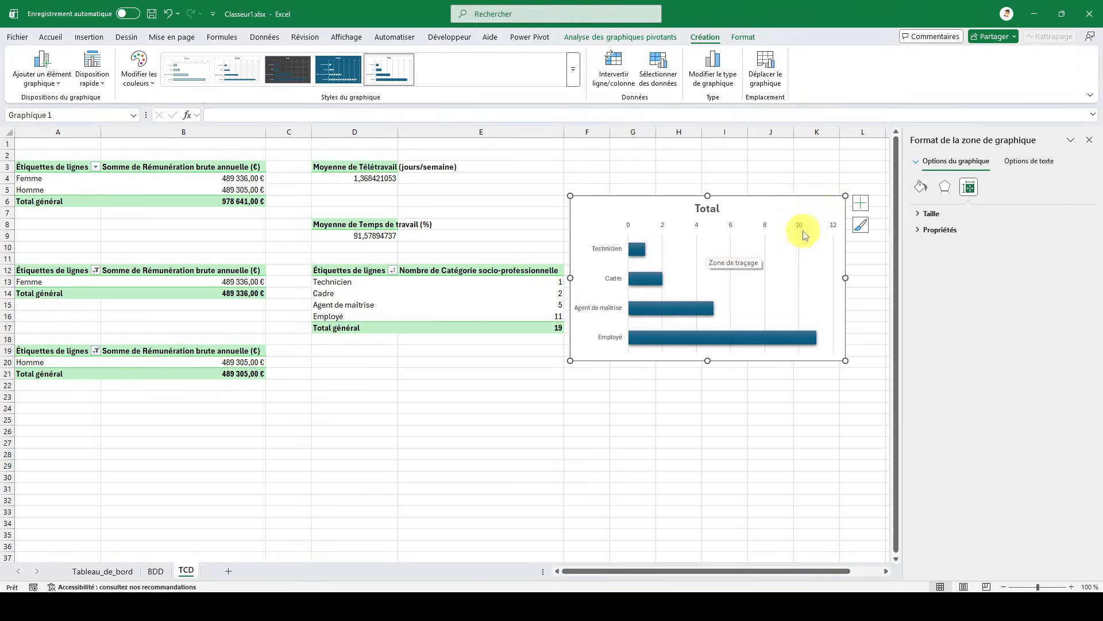
- Fill the chart's bars with the darkest shade of the light green theme colour and delete the Total title
{"action": "left_click", "coordinate": [634, 251]}
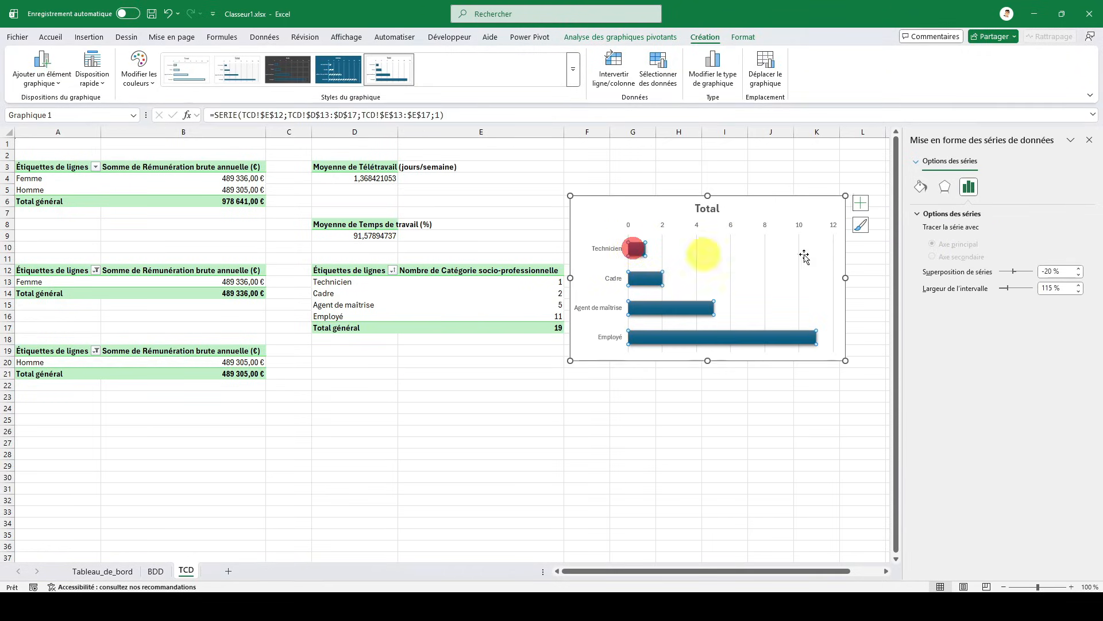
{"action": "left_click", "coordinate": [918, 188]}
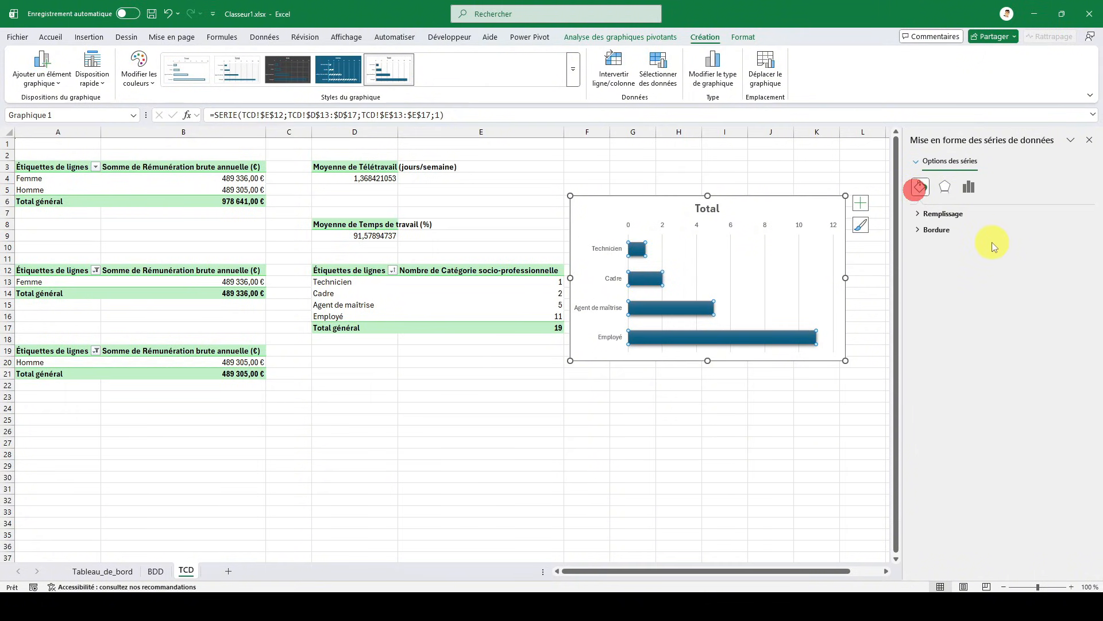
{"action": "left_click", "coordinate": [967, 216]}
{"action": "left_click", "coordinate": [1069, 347]}
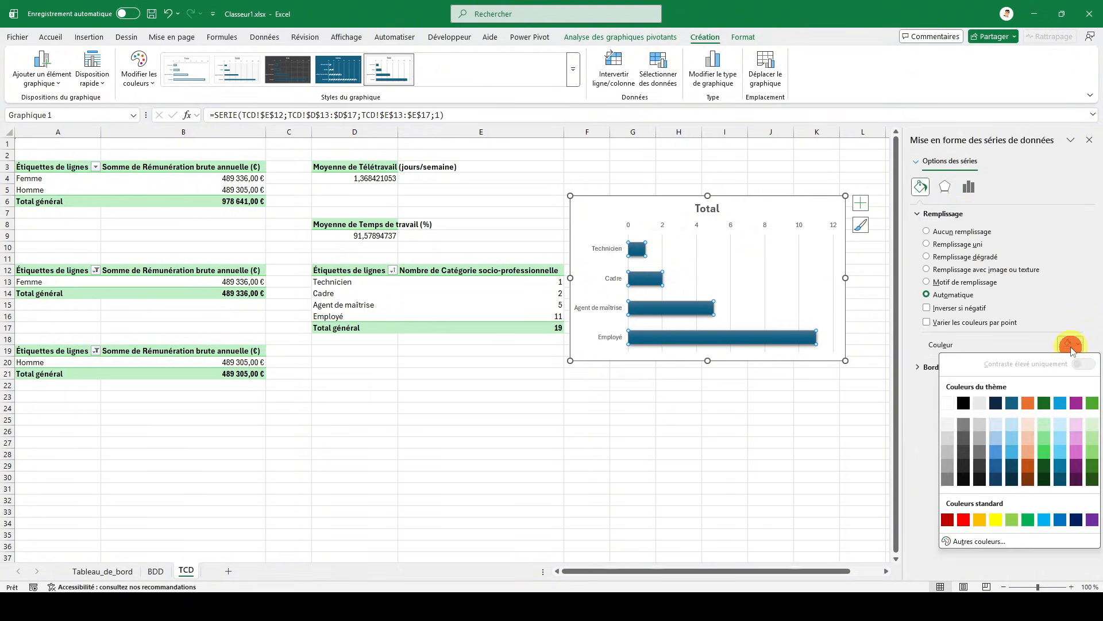
{"action": "left_click", "coordinate": [1092, 480]}
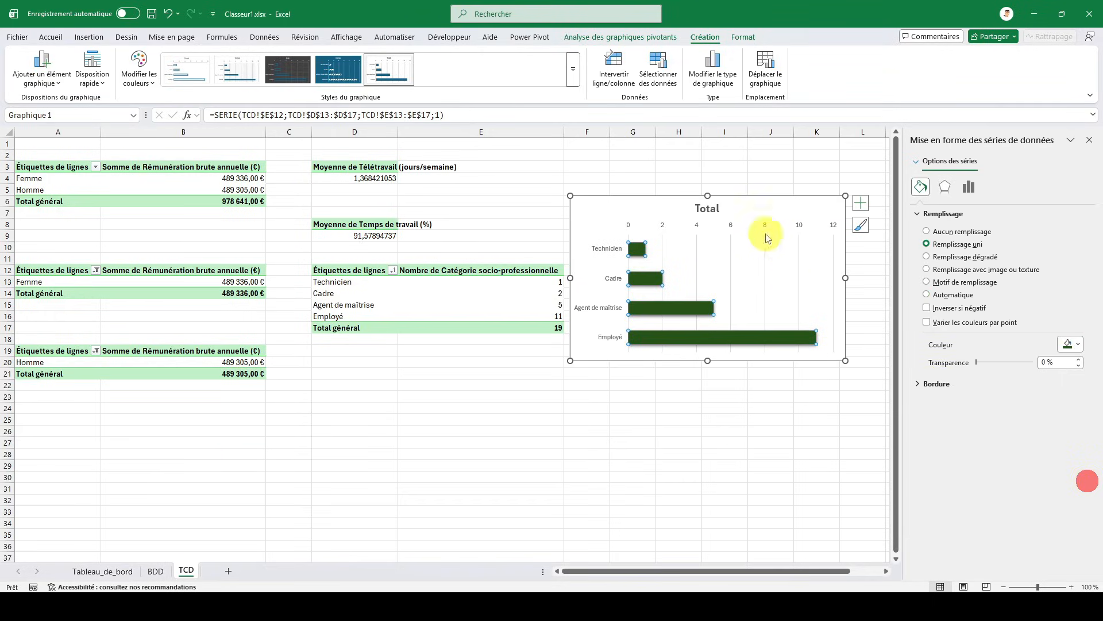
{"action": "left_click", "coordinate": [707, 209]}
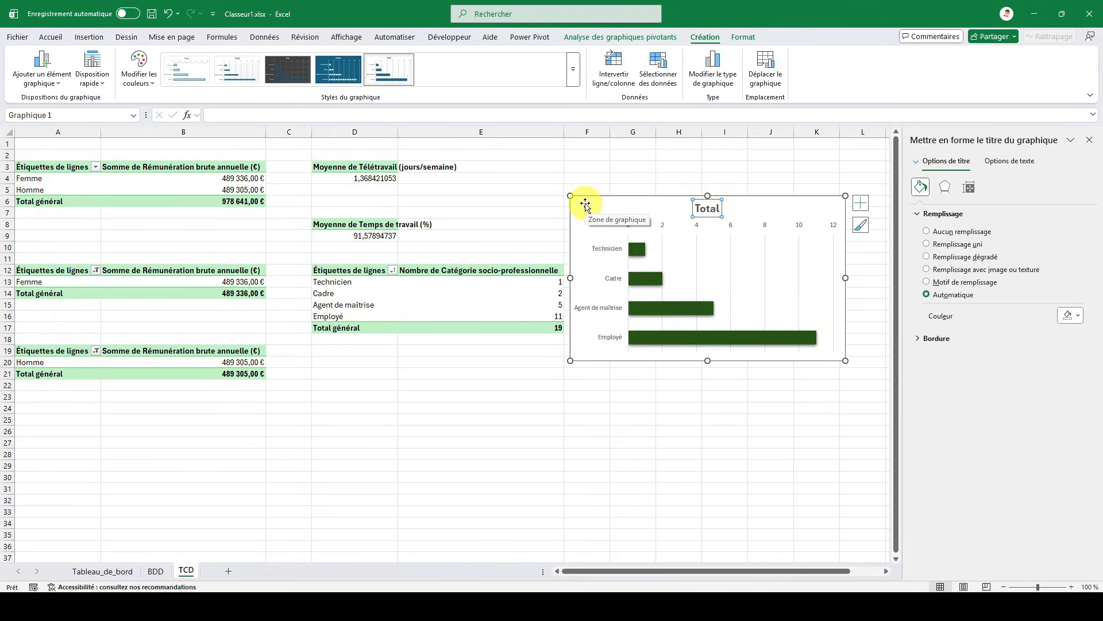
{"action": "key", "text": "Delete"}
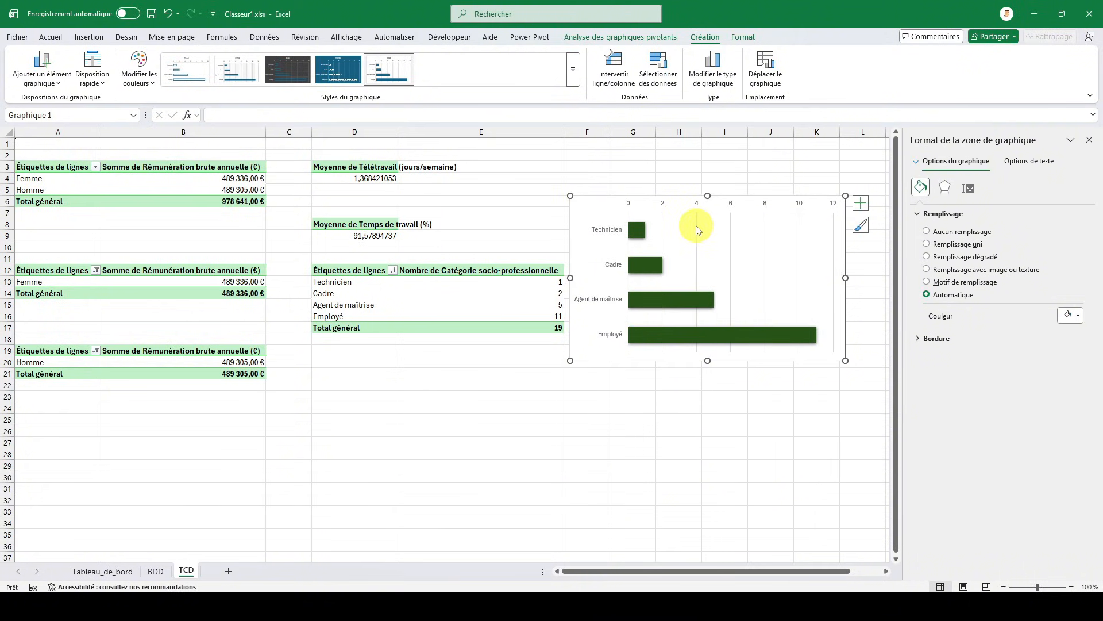
- Colour the chart's main vertical gridlines with the same darkest green theme shade as the bars
{"action": "left_click", "coordinate": [697, 226]}
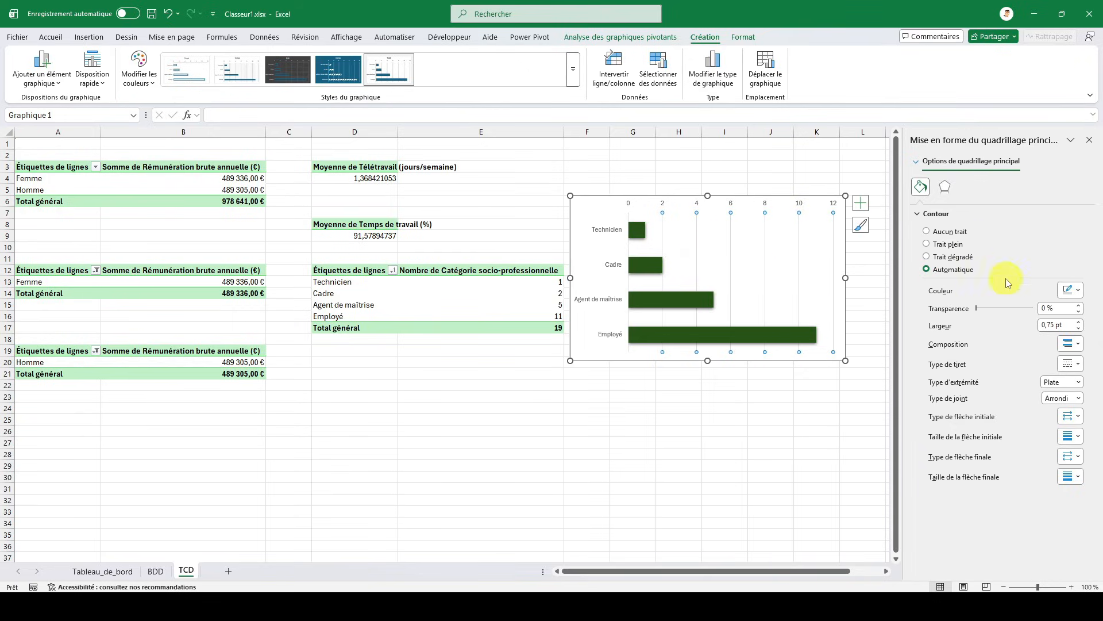
{"action": "left_click", "coordinate": [1066, 291]}
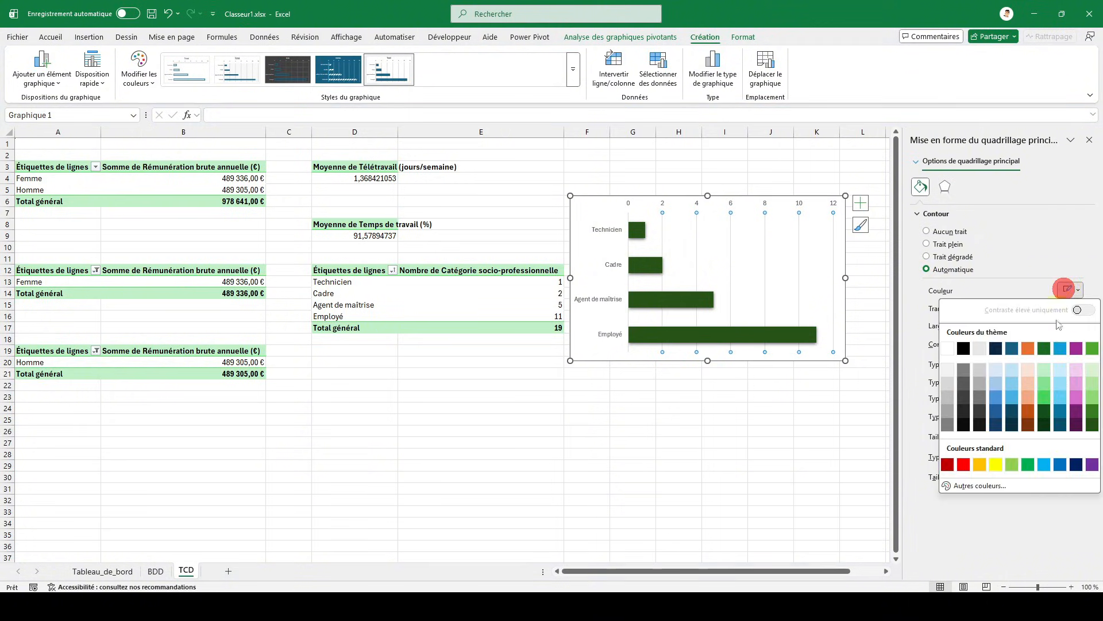
{"action": "left_click", "coordinate": [1091, 424]}
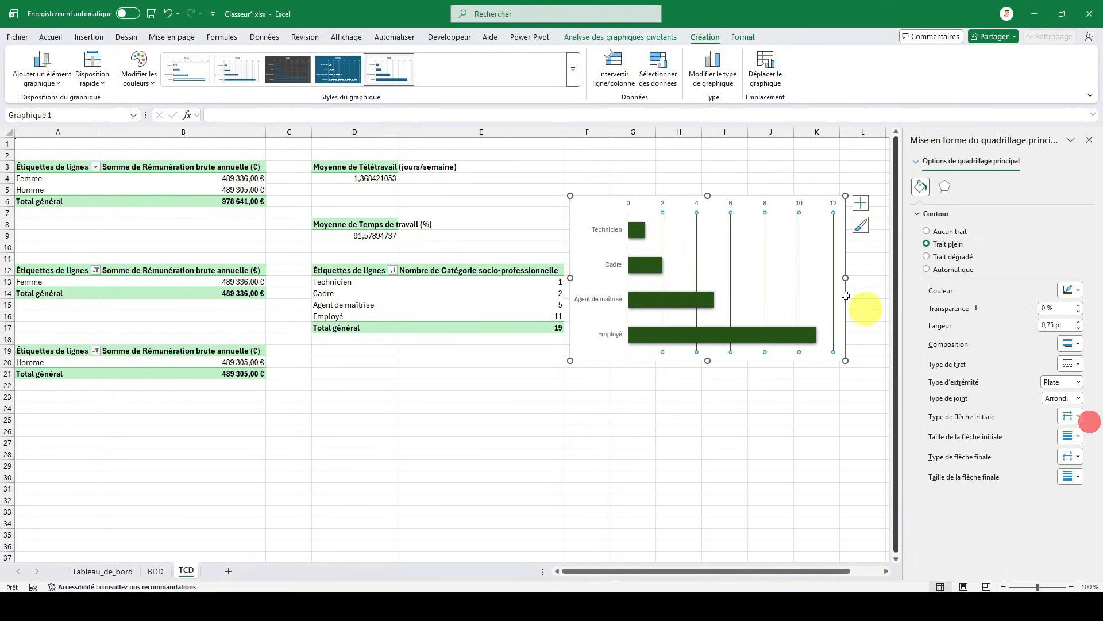
{"action": "left_click", "coordinate": [629, 203]}
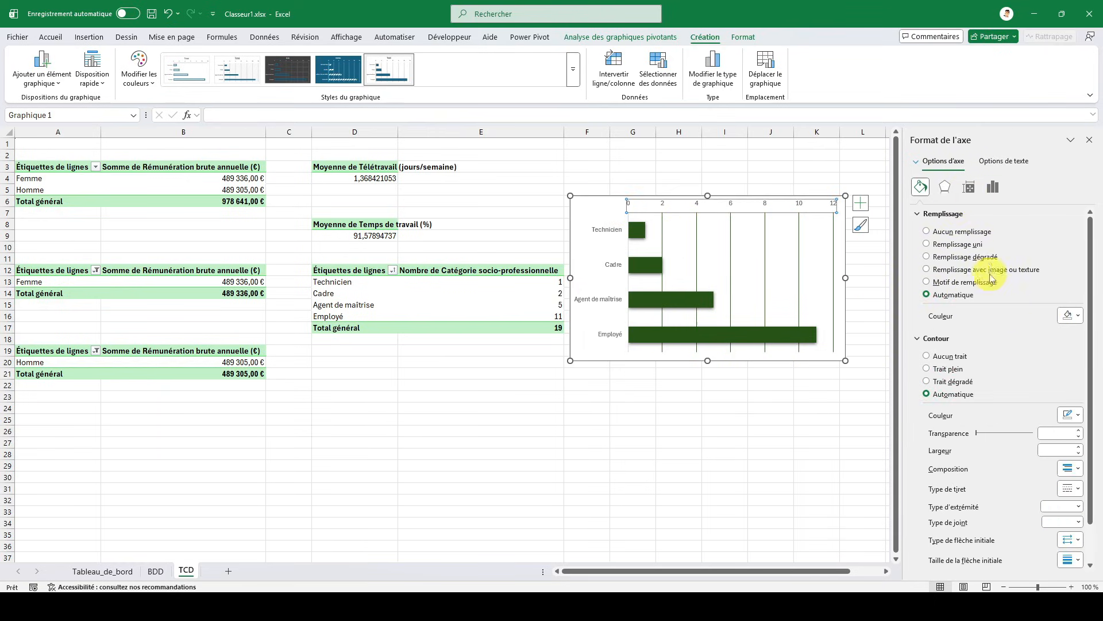
{"action": "left_click", "coordinate": [976, 189]}
{"action": "left_click", "coordinate": [987, 192]}
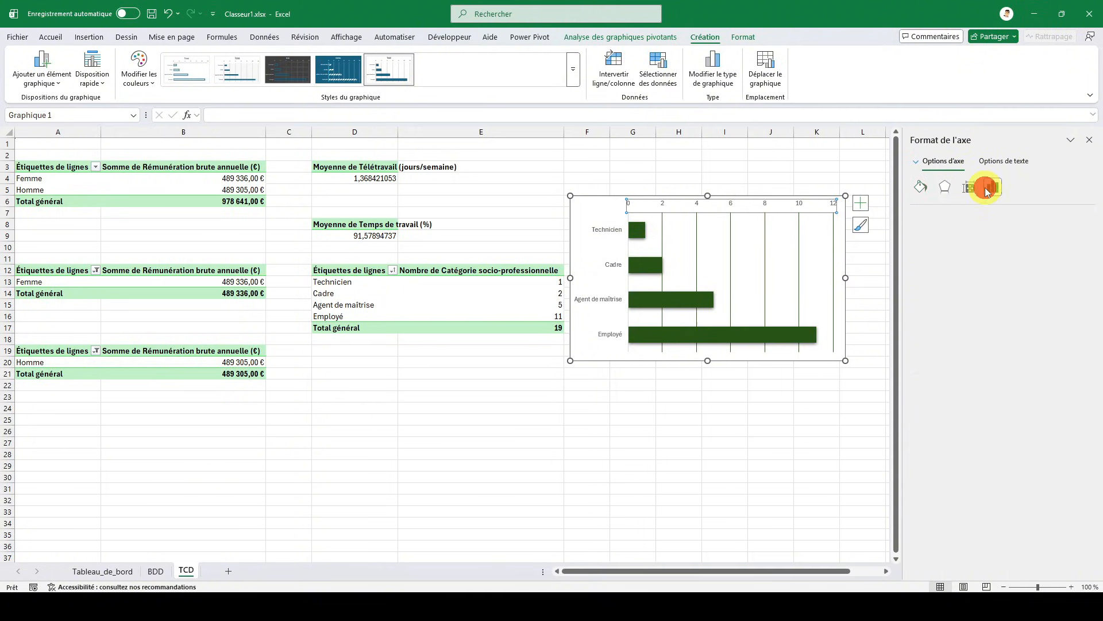
{"action": "left_click", "coordinate": [924, 213]}
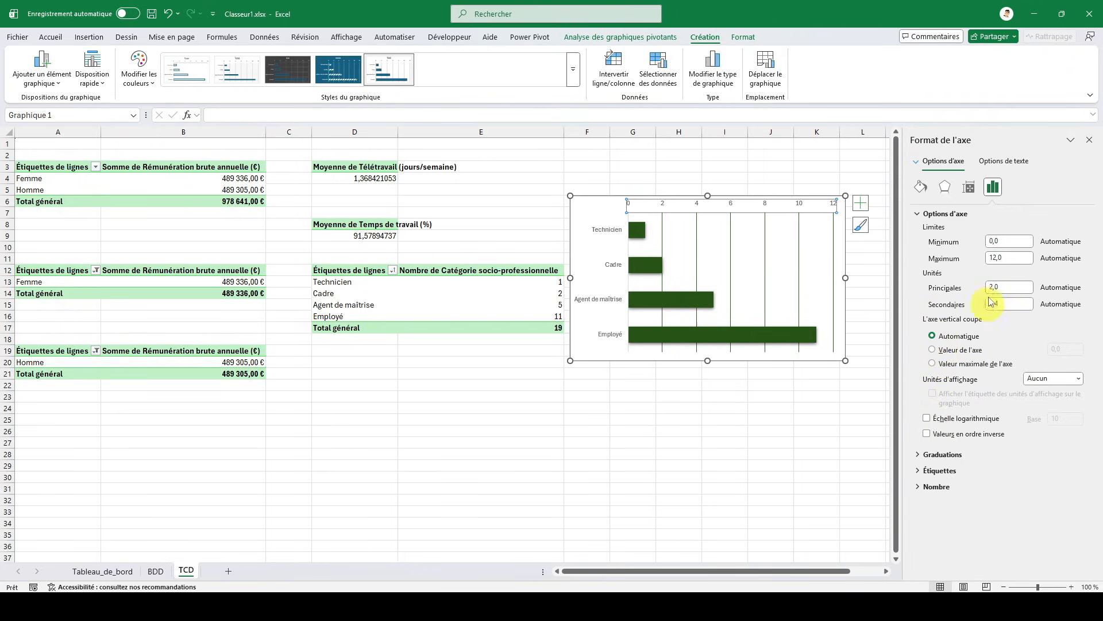
{"action": "left_click", "coordinate": [969, 189]}
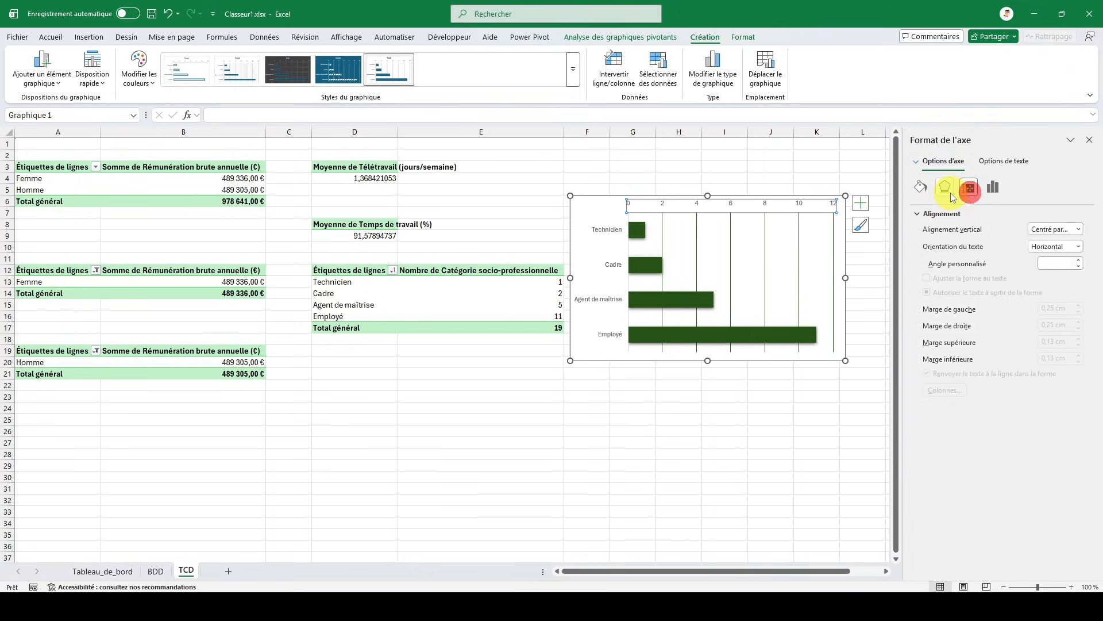
{"action": "left_click", "coordinate": [946, 187]}
{"action": "left_click", "coordinate": [920, 188]}
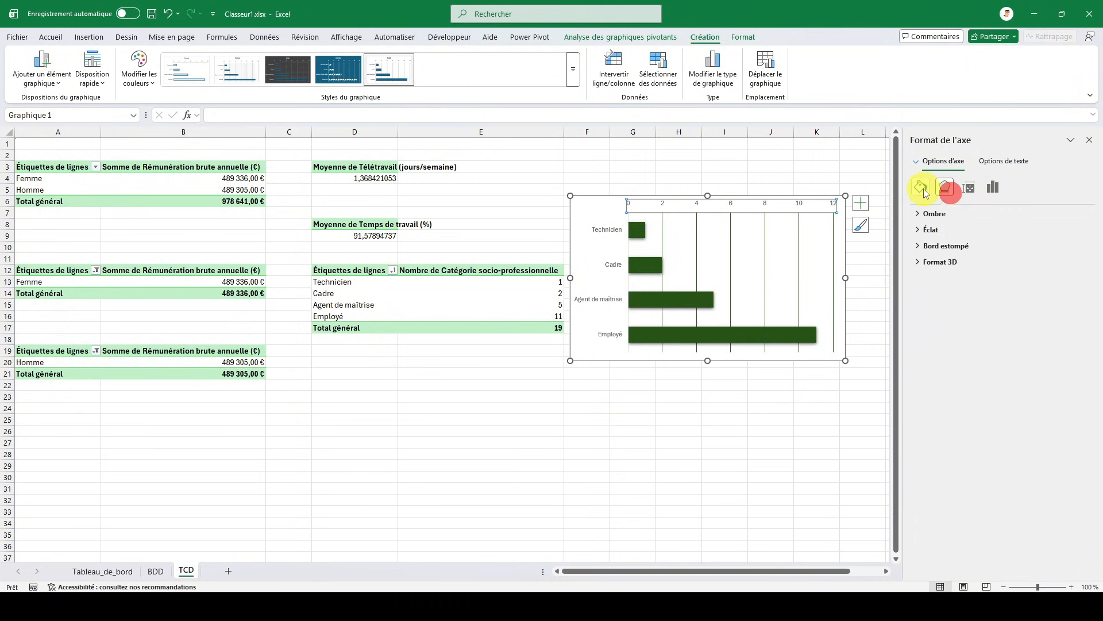
- Cut the pivot chart from the TCD sheet and paste it into the Catégorie socio-professionnelle card on Tableau_de_bord
{"action": "left_click", "coordinate": [586, 202]}
{"action": "left_click", "coordinate": [443, 283]}
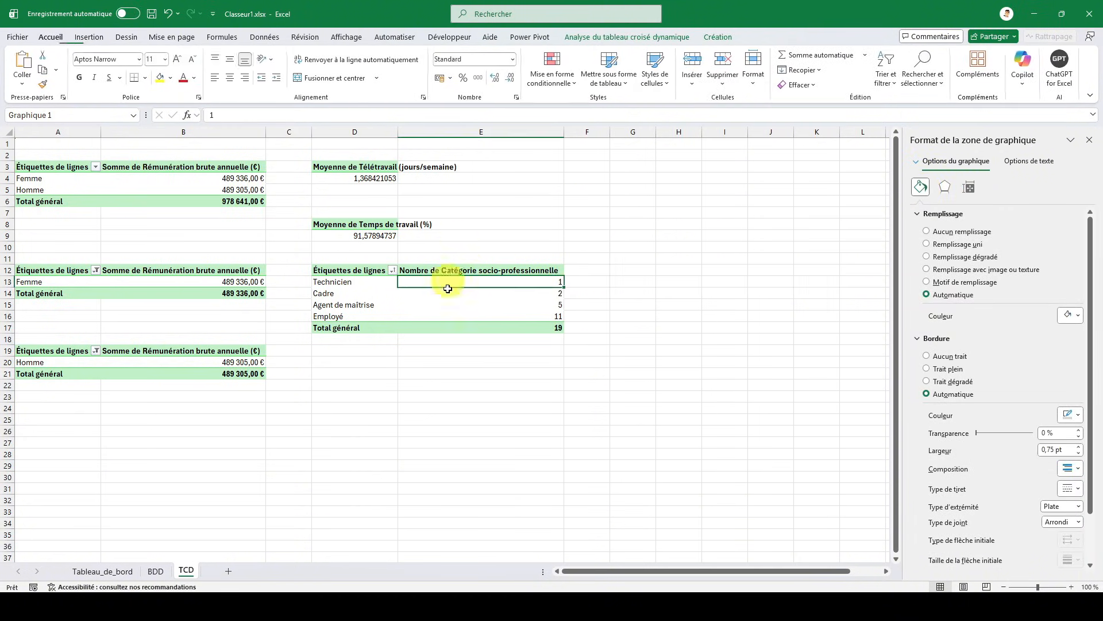
{"action": "left_click", "coordinate": [117, 569]}
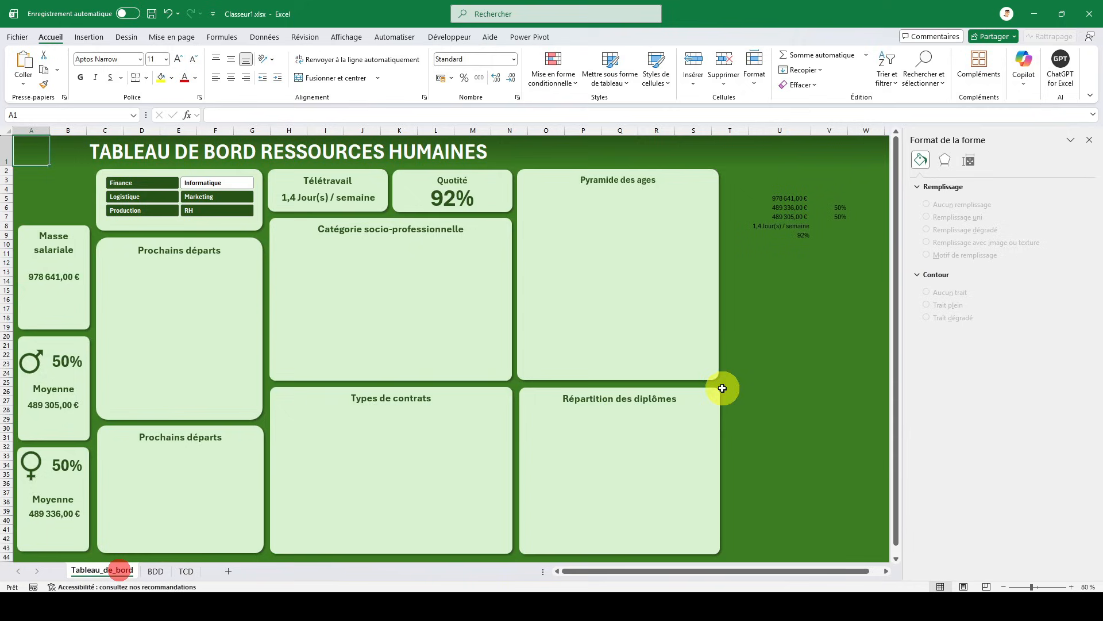
{"action": "left_click", "coordinate": [756, 335]}
{"action": "key", "text": "ctrl+v"}
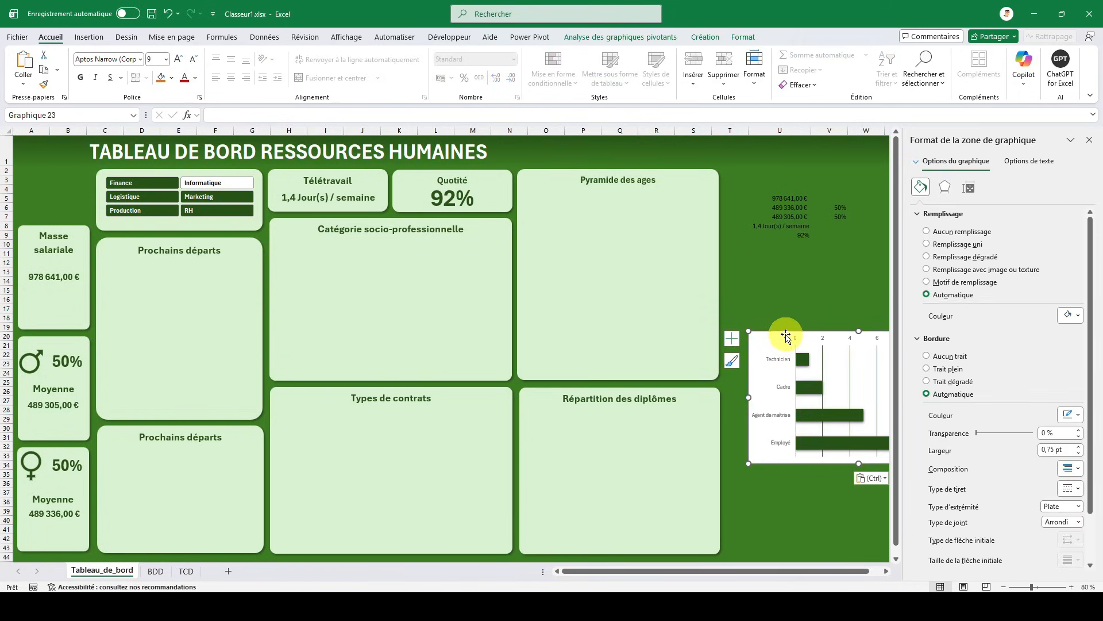
{"action": "left_click_drag", "start_coordinate": [783, 333], "coordinate": [315, 242]}
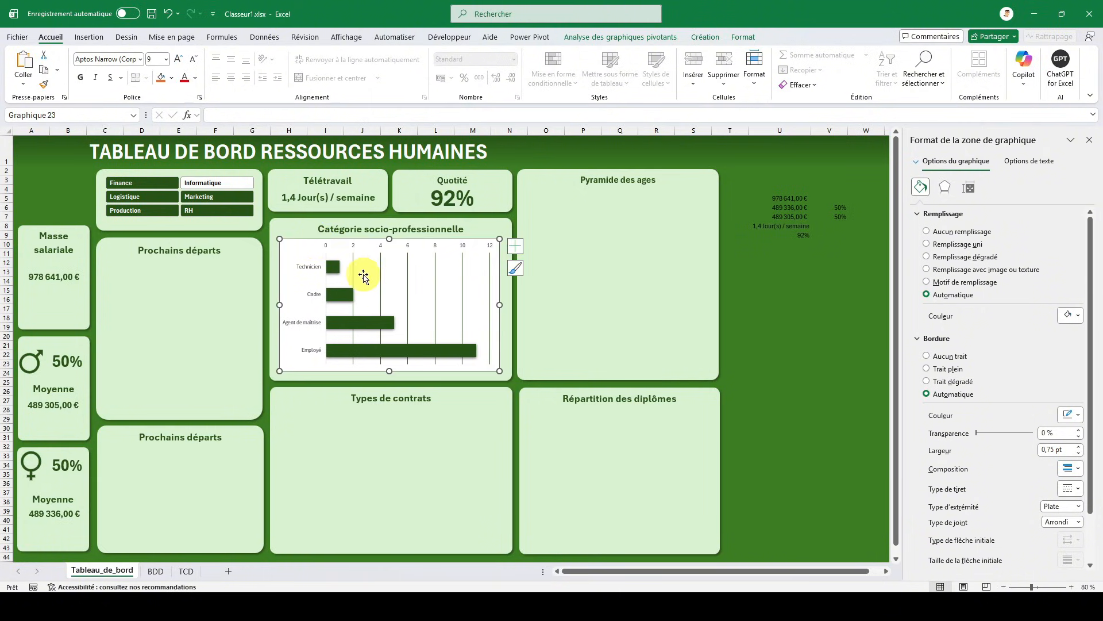
- Set the gap width (Largeur de l'intervalle) of the Catégorie socio-professionnelle chart's bars to 35 %
{"action": "left_click", "coordinate": [333, 267]}
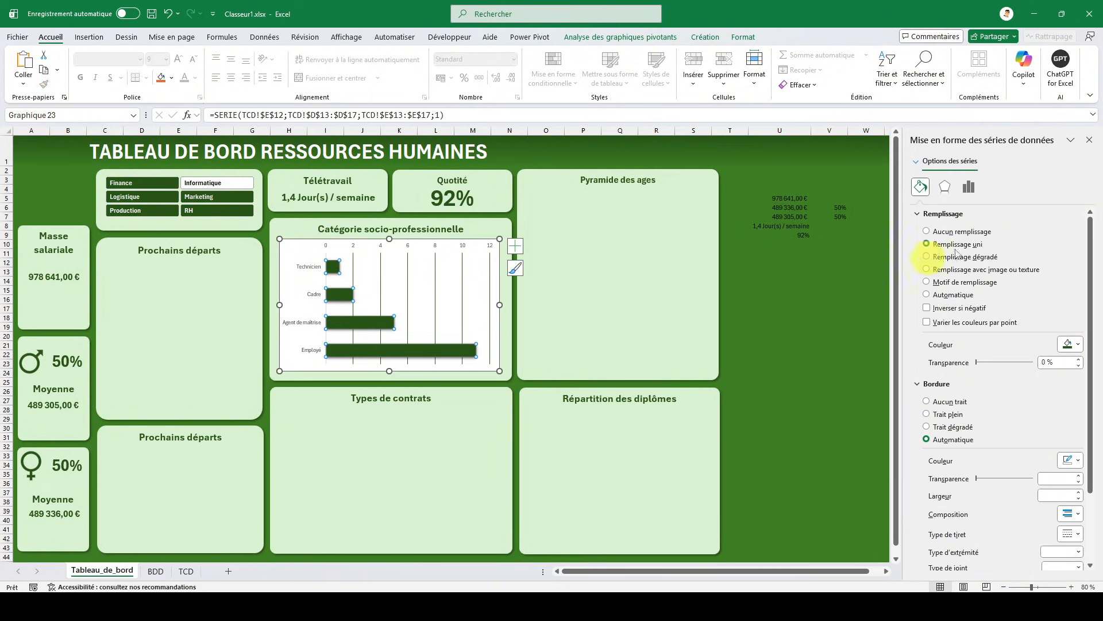
{"action": "left_click", "coordinate": [969, 187]}
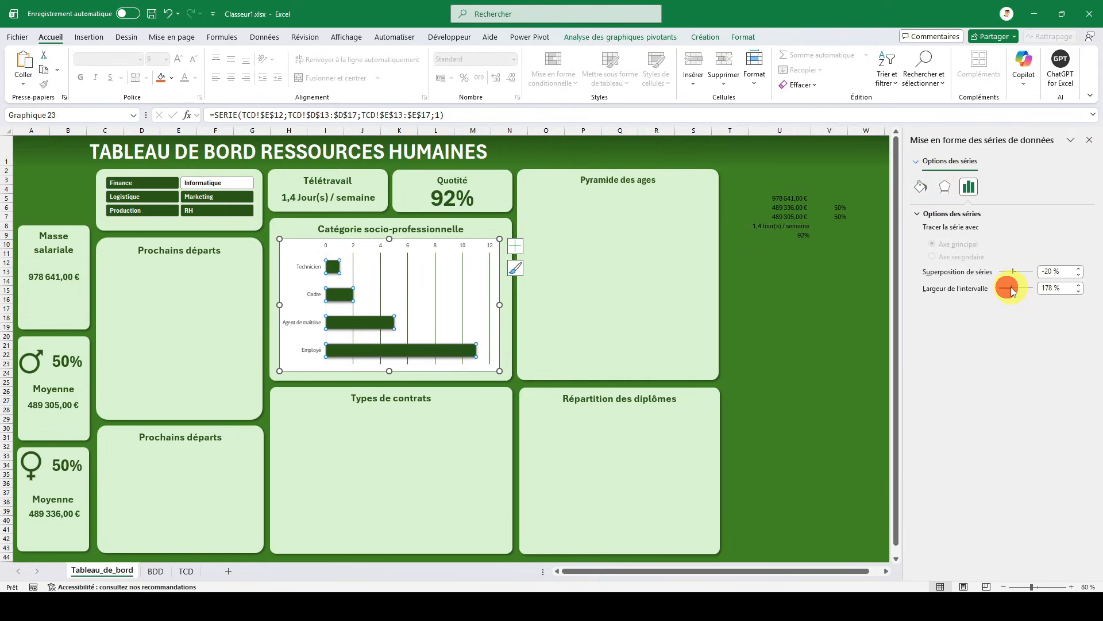
{"action": "left_click_drag", "start_coordinate": [1007, 288], "coordinate": [1011, 288]}
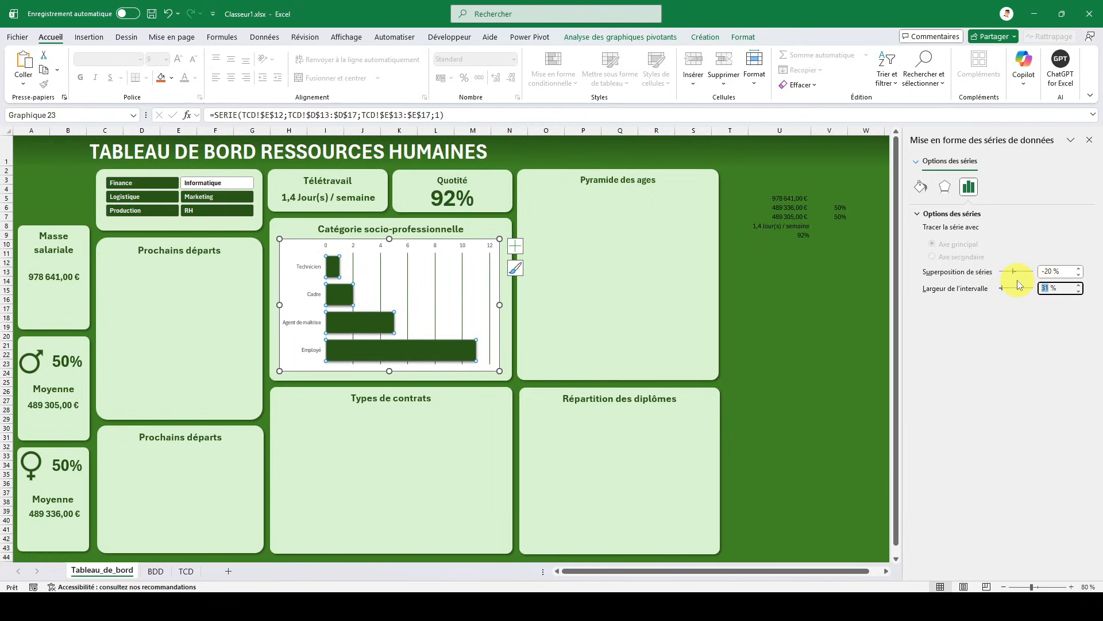
{"action": "key", "text": "Return"}
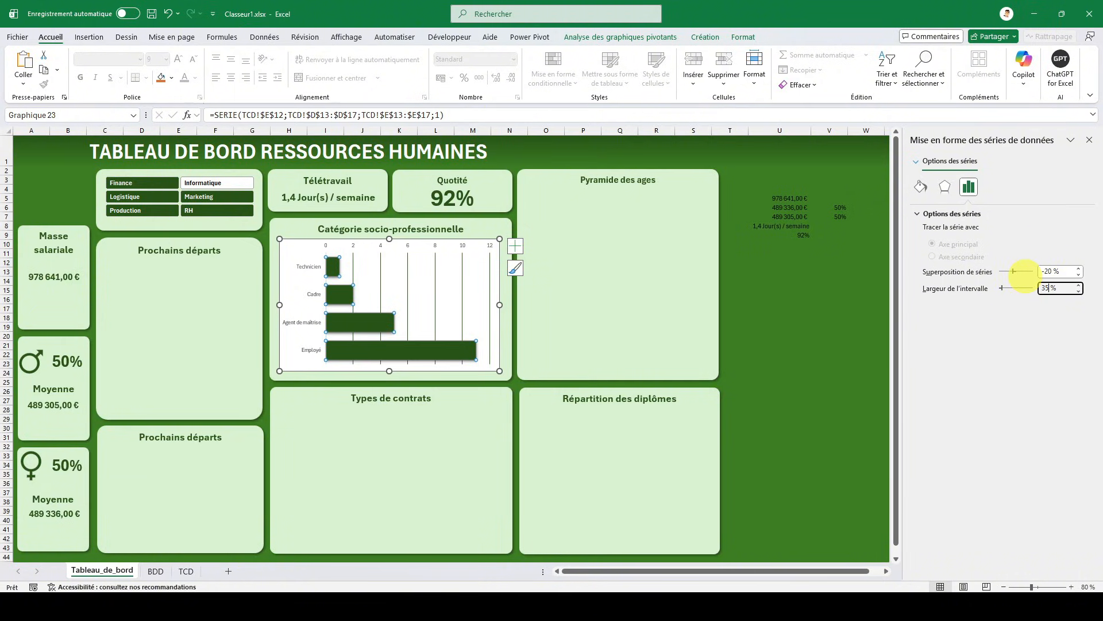
{"action": "key", "text": "Return"}
{"action": "left_click", "coordinate": [603, 312]}
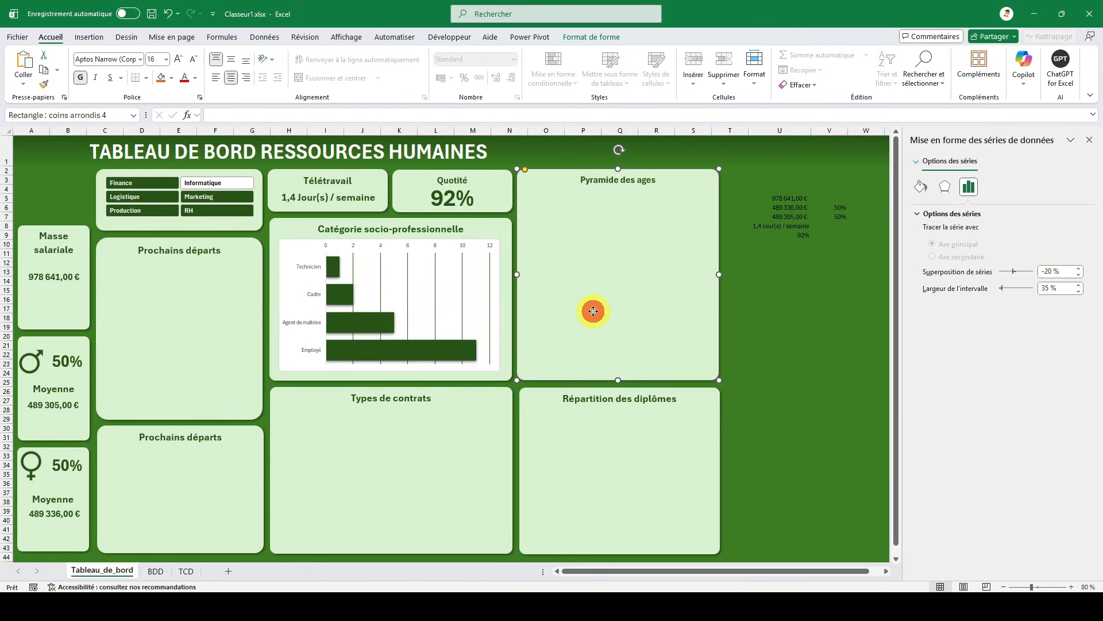
- Remove the outline and the fill from the Catégorie socio-professionnelle chart area
{"action": "left_click", "coordinate": [305, 246]}
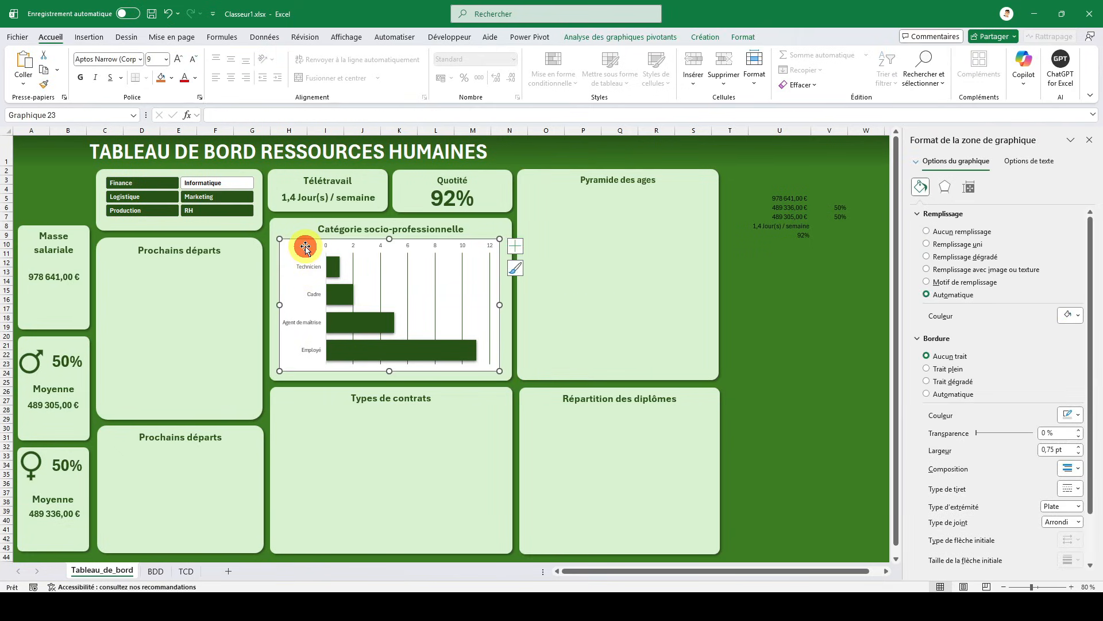
{"action": "right_click", "coordinate": [305, 246]}
{"action": "left_click", "coordinate": [364, 180]}
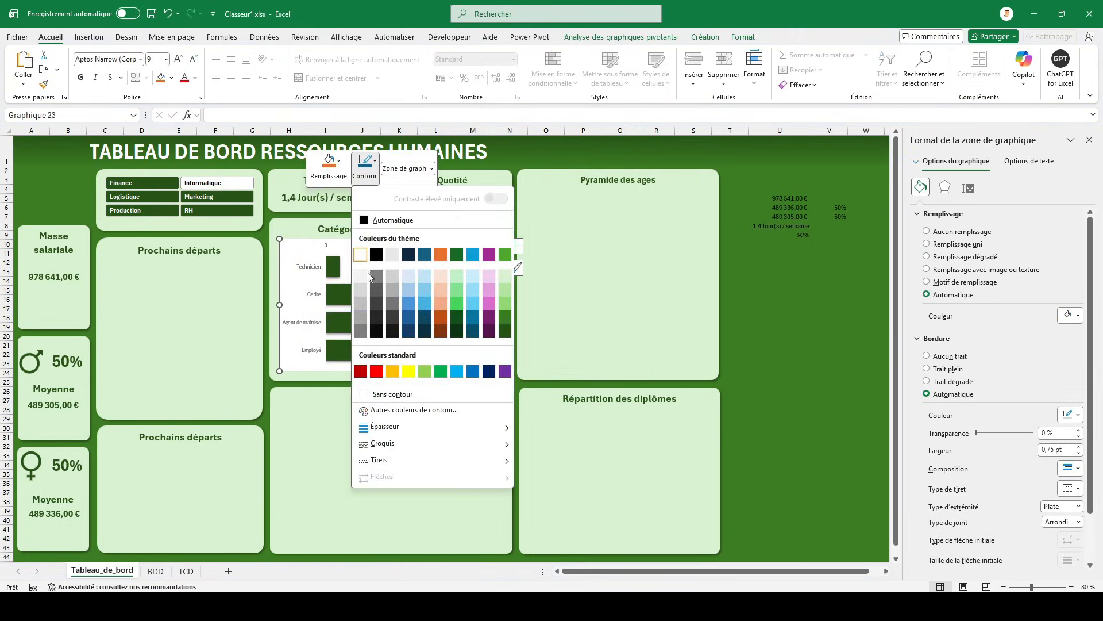
{"action": "left_click", "coordinate": [381, 394]}
{"action": "left_click", "coordinate": [357, 182]}
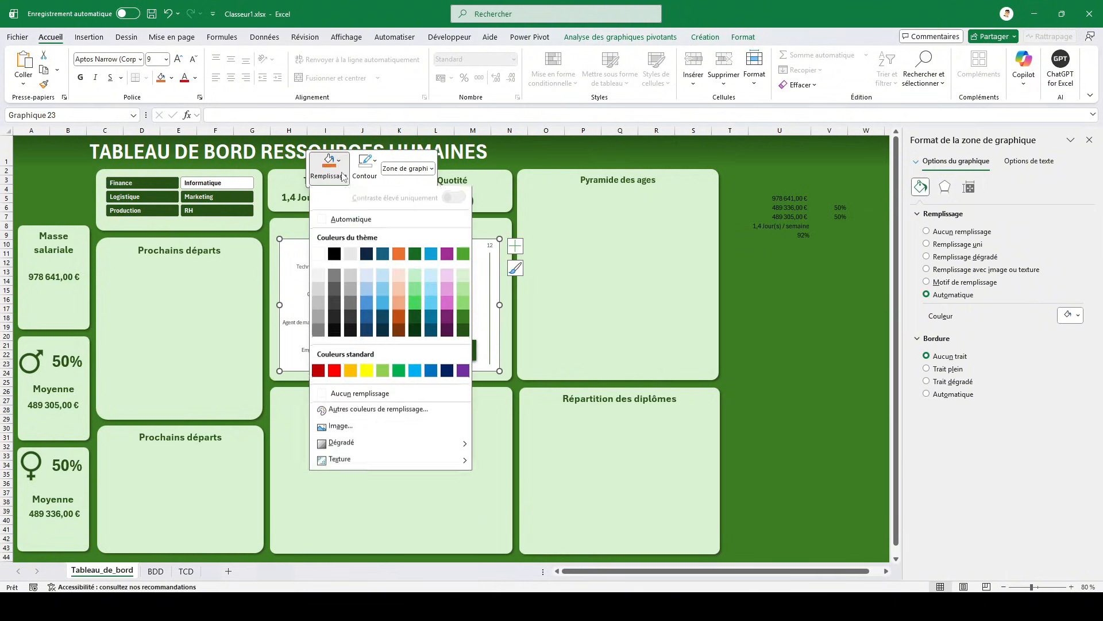
{"action": "left_click", "coordinate": [358, 392]}
{"action": "left_click", "coordinate": [746, 346]}
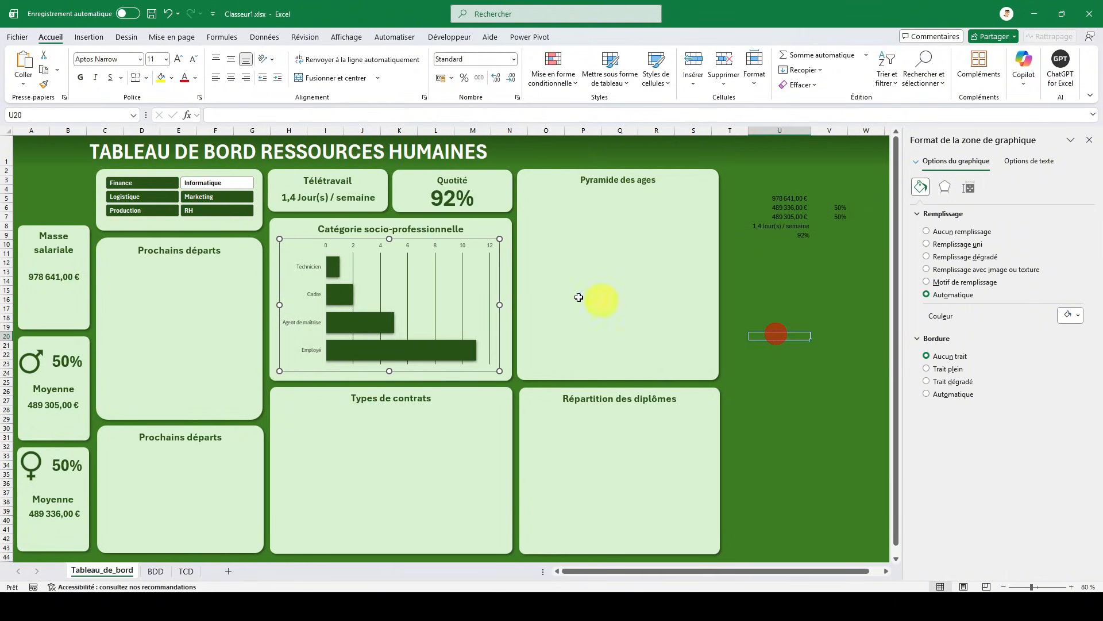
- Widen the Catégorie socio-professionnelle chart on both sides and extend it downward to fill its card
{"action": "left_click", "coordinate": [301, 251]}
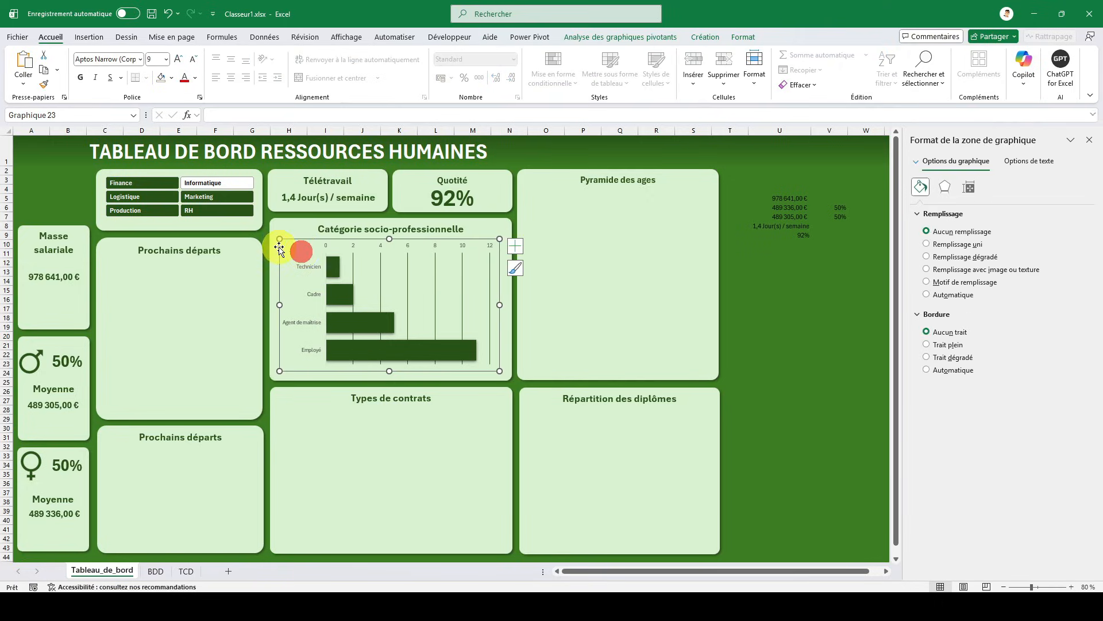
{"action": "left_click_drag", "start_coordinate": [278, 306], "coordinate": [270, 306]}
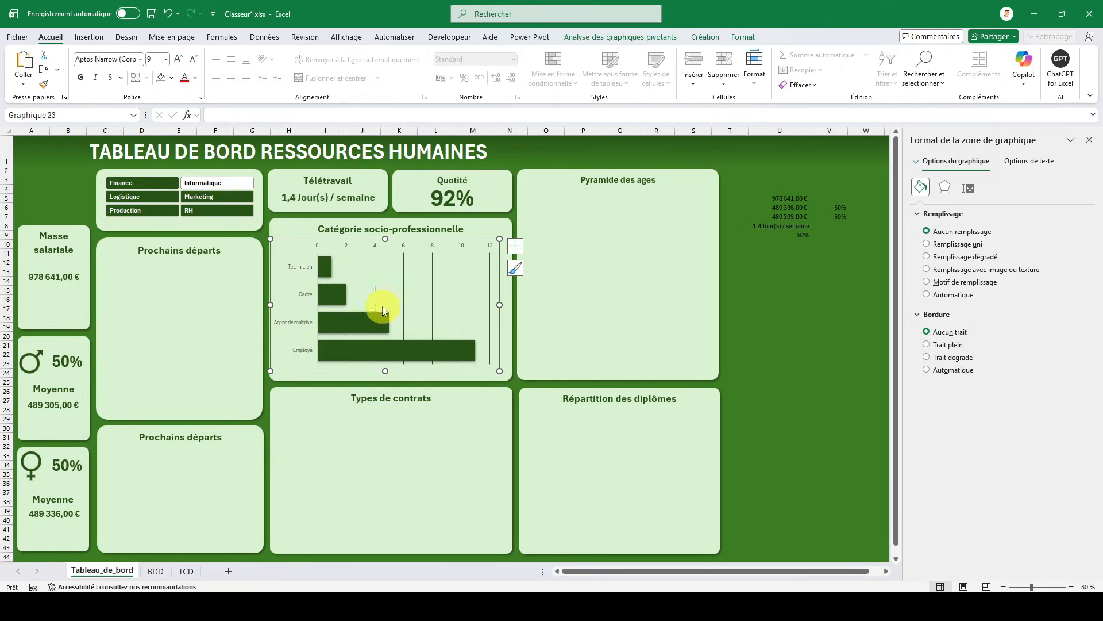
{"action": "left_click_drag", "start_coordinate": [496, 304], "coordinate": [510, 304]}
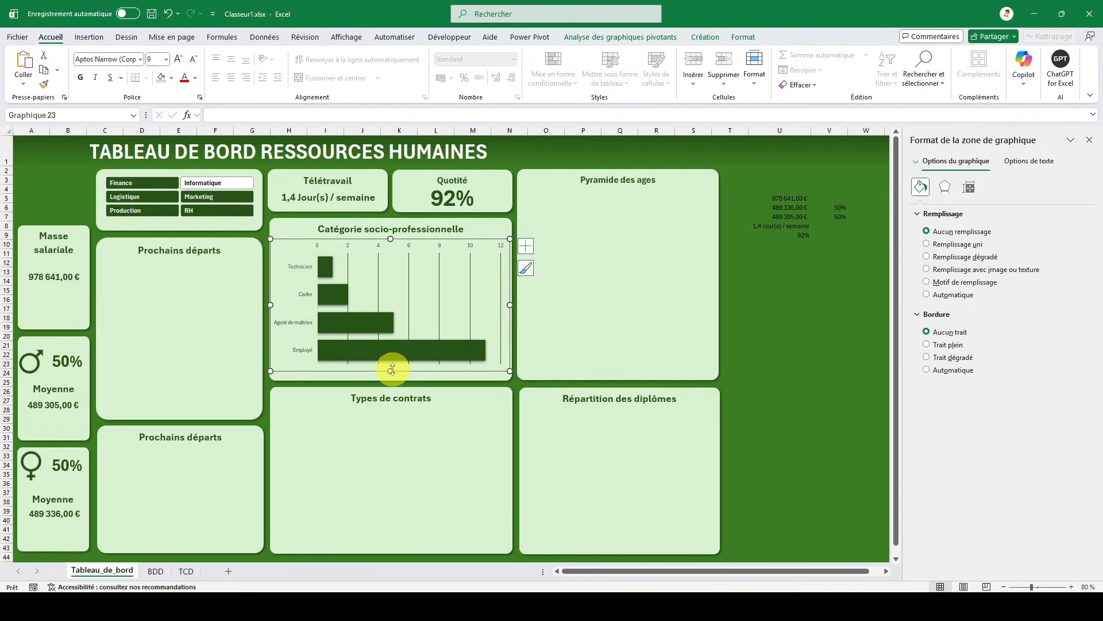
{"action": "left_click_drag", "start_coordinate": [392, 369], "coordinate": [392, 377]}
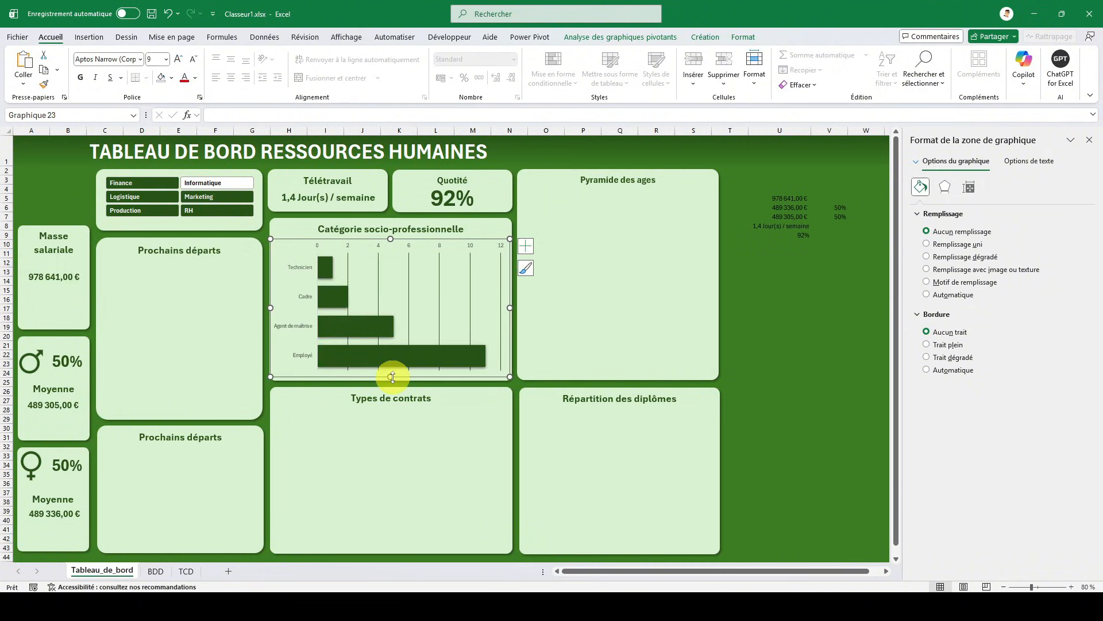
- Make the chart's category axis labels bold and colour them with the darkest shade of the light green theme colour
{"action": "left_click", "coordinate": [296, 267]}
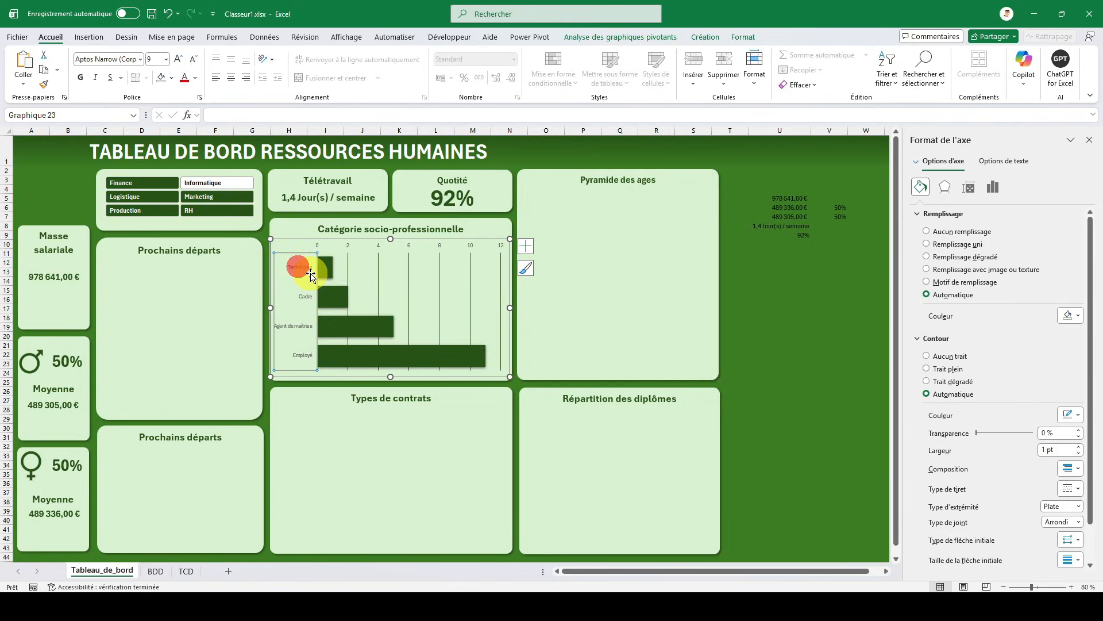
{"action": "left_click", "coordinate": [196, 78]}
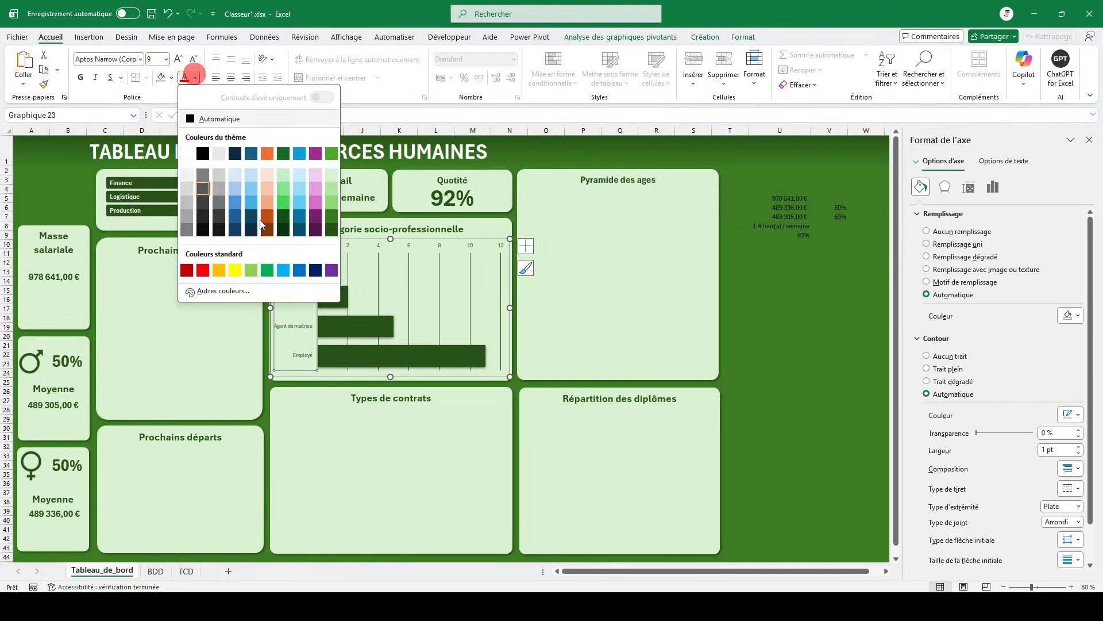
{"action": "left_click", "coordinate": [333, 231]}
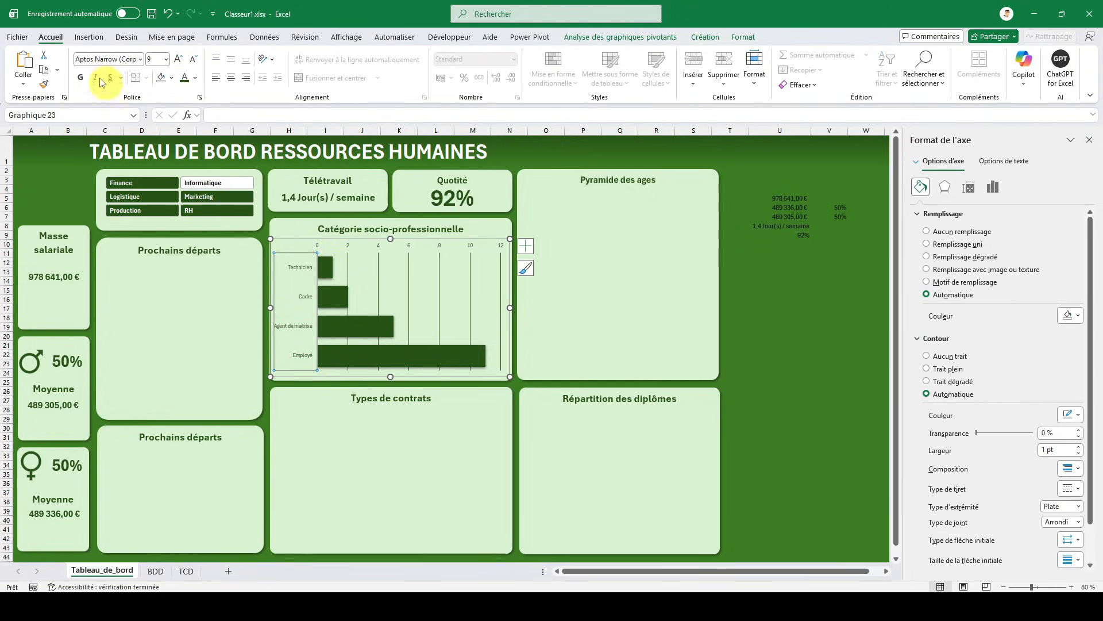
{"action": "left_click", "coordinate": [81, 78]}
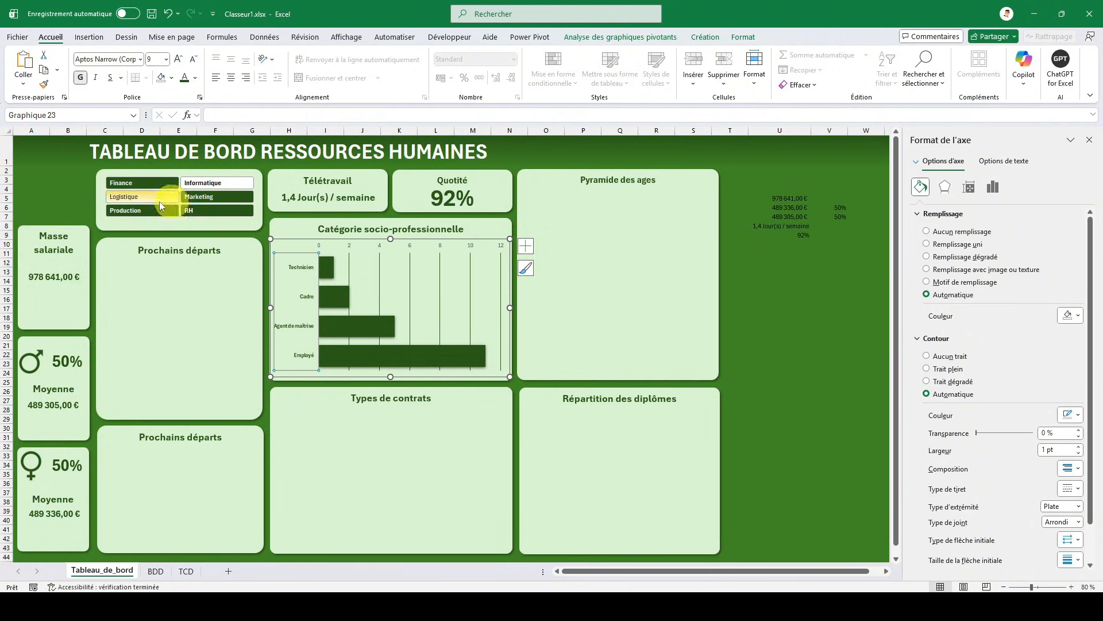
{"action": "left_click", "coordinate": [62, 170]}
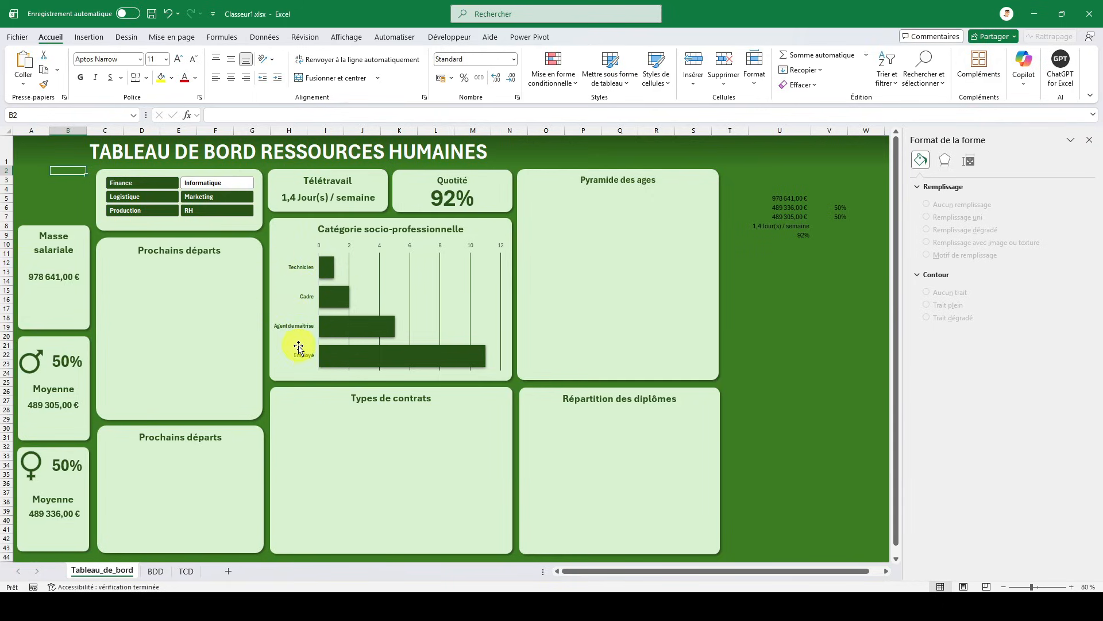
- Test the dashboard with the service slicer by filtering on Marketing, RH, Production and finally Logistique
{"action": "left_click", "coordinate": [202, 200]}
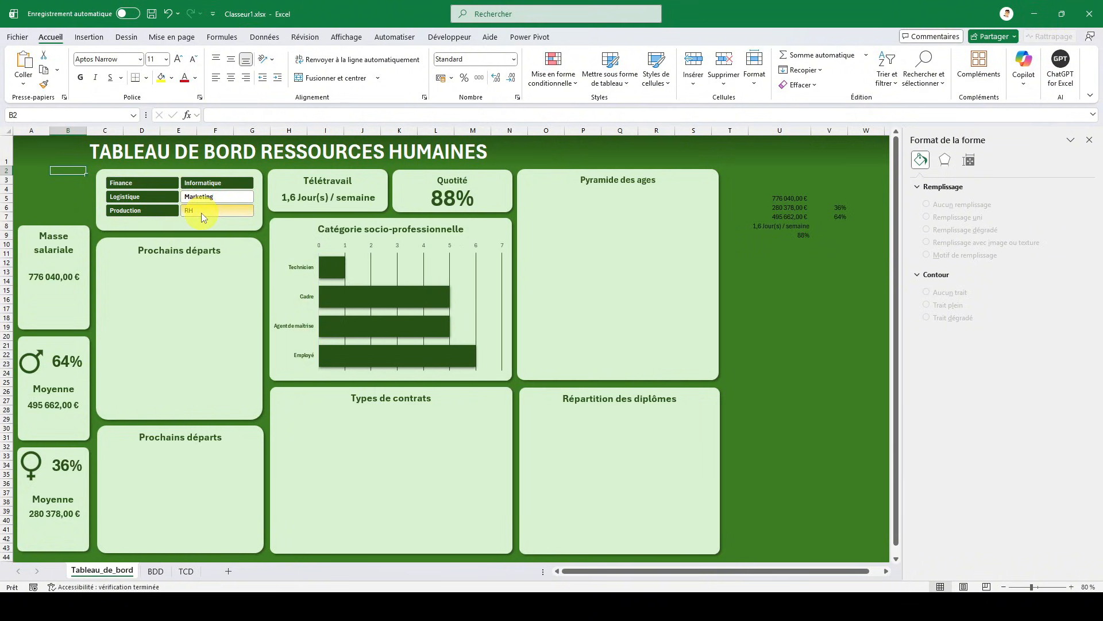
{"action": "left_click", "coordinate": [202, 213]}
{"action": "left_click", "coordinate": [158, 212]}
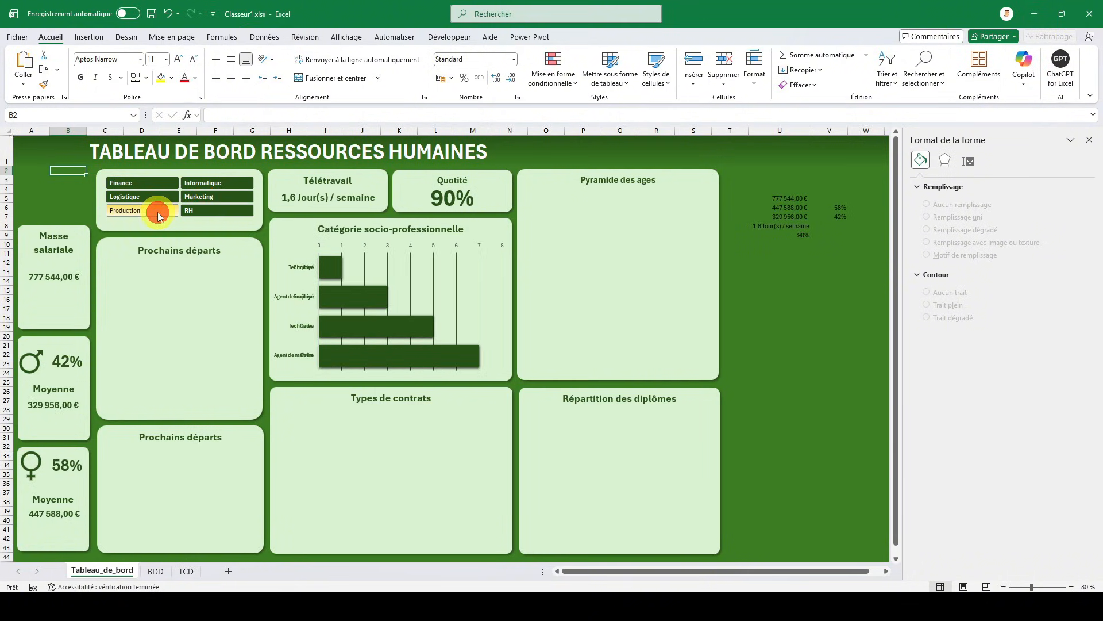
{"action": "left_click", "coordinate": [151, 198]}
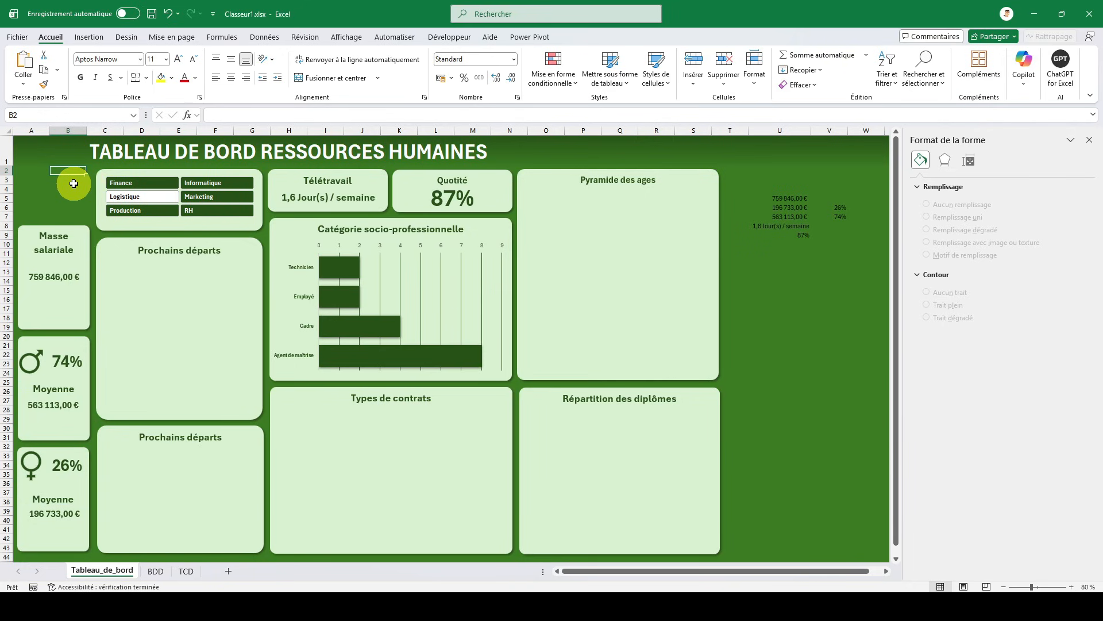
{"action": "left_click", "coordinate": [29, 148]}
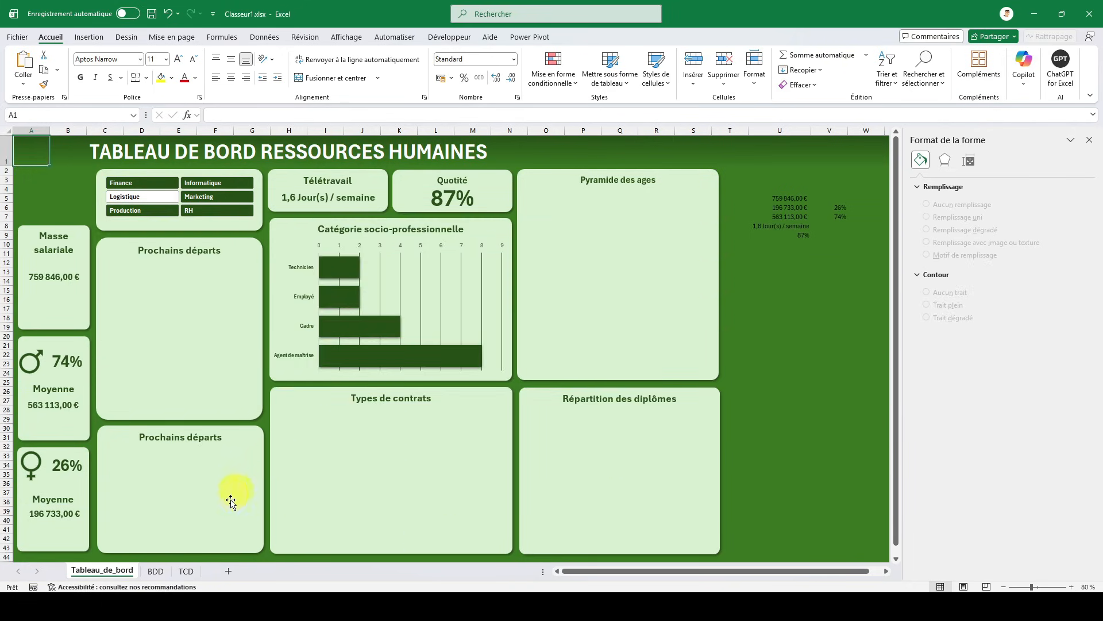
- Copy the Catégorie socio-professionnelle pivot table on the TCD sheet and paste the copy at G2
{"action": "left_click", "coordinate": [185, 571]}
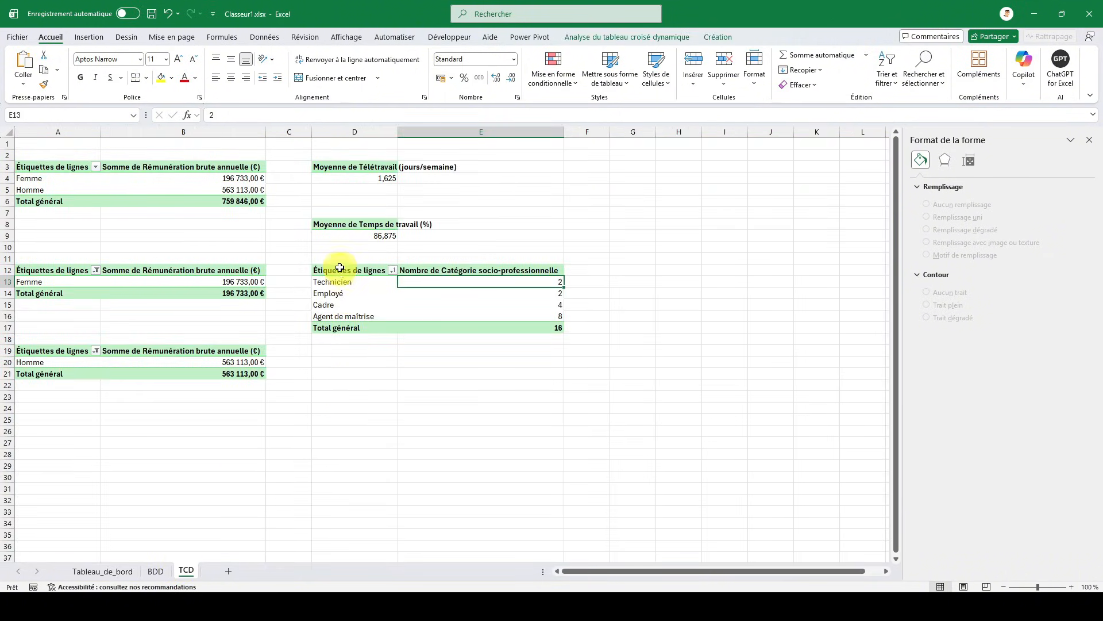
{"action": "left_click_drag", "start_coordinate": [340, 268], "coordinate": [511, 325]}
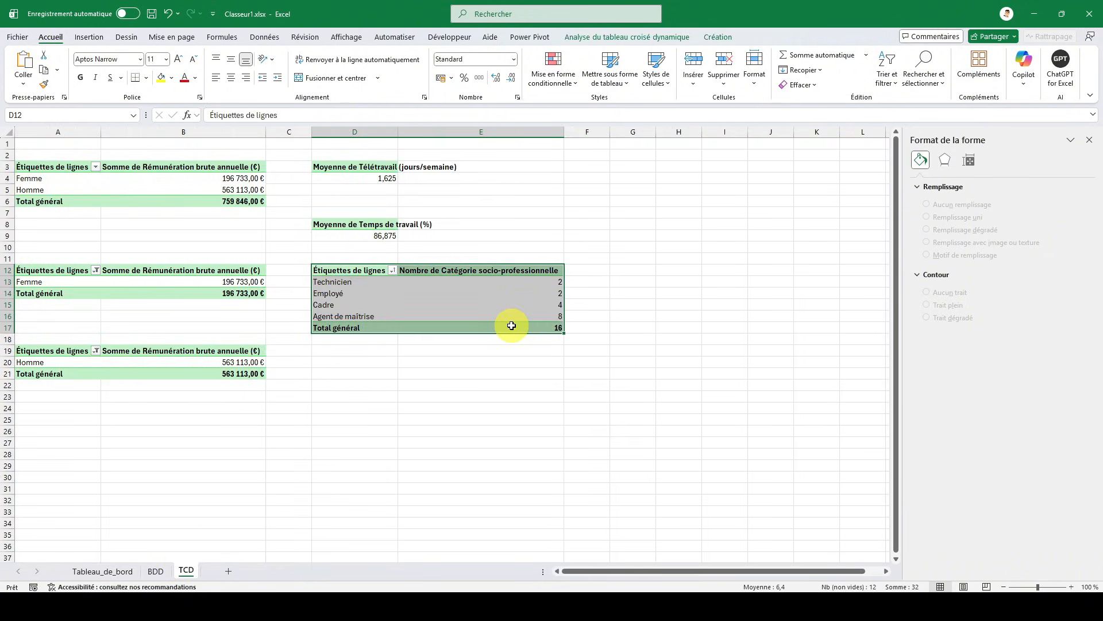
{"action": "key", "text": "ctrl+c"}
{"action": "left_click", "coordinate": [620, 157]}
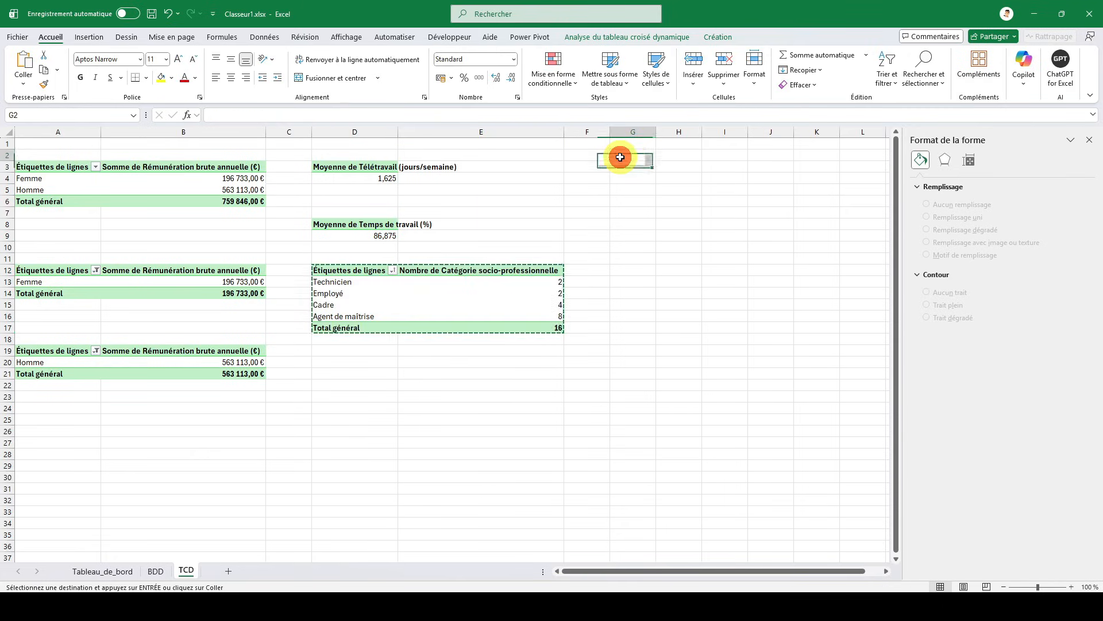
{"action": "key", "text": "ctrl+v"}
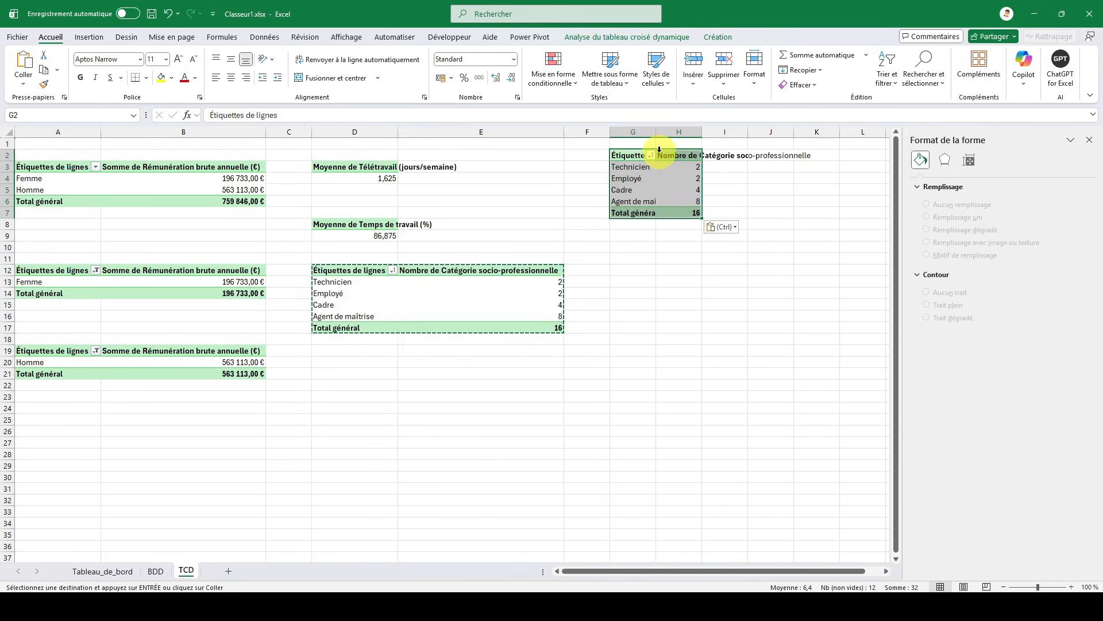
- Replace Catégorie socio-professionnelle with Type de contrat as both row field and counted value in the copied pivot table
{"action": "left_click", "coordinate": [1090, 140]}
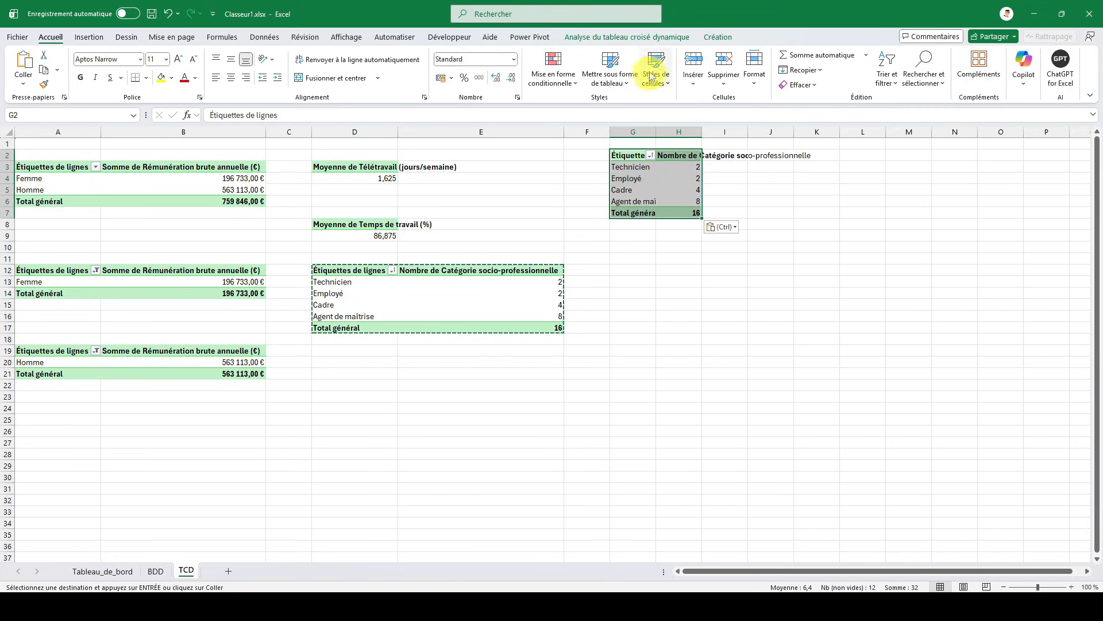
{"action": "left_click", "coordinate": [650, 37]}
{"action": "left_click", "coordinate": [1029, 55]}
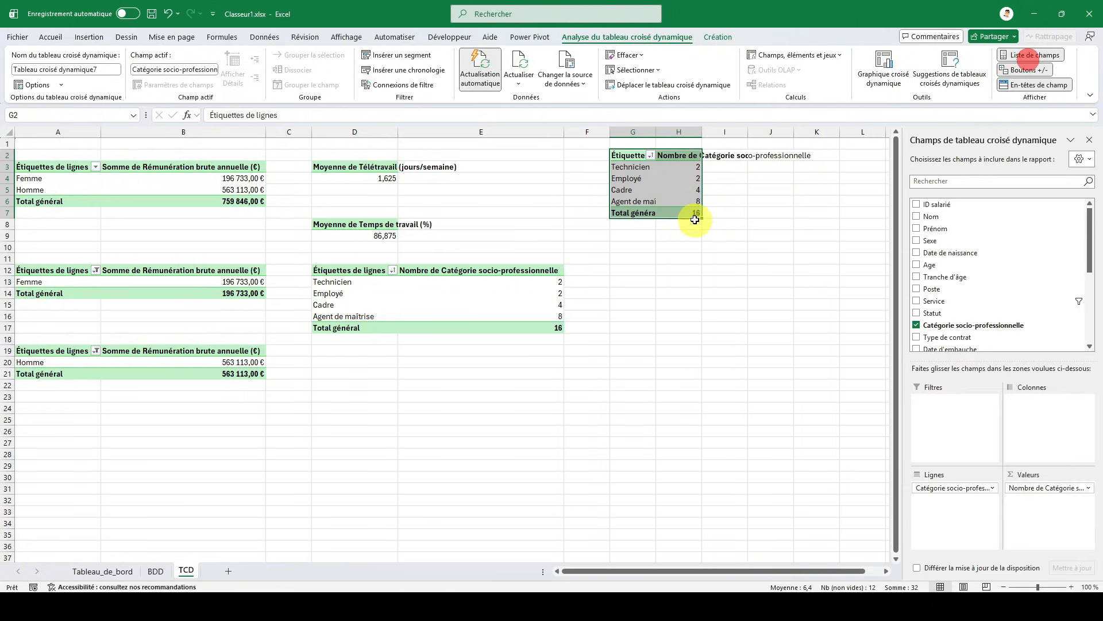
{"action": "left_click", "coordinate": [92, 572]}
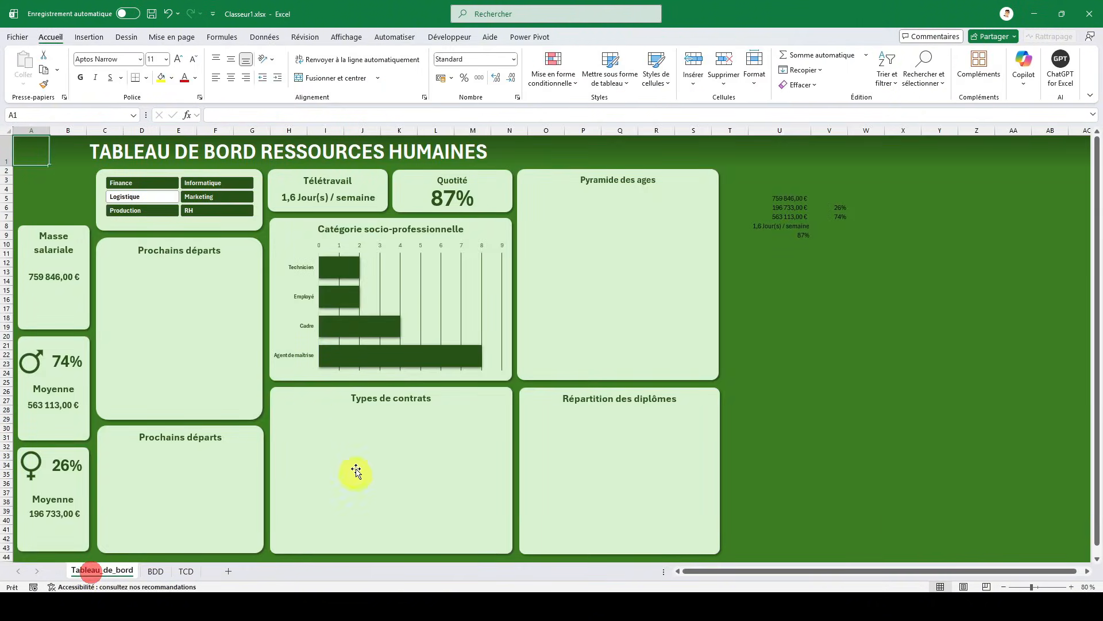
{"action": "left_click", "coordinate": [184, 571]}
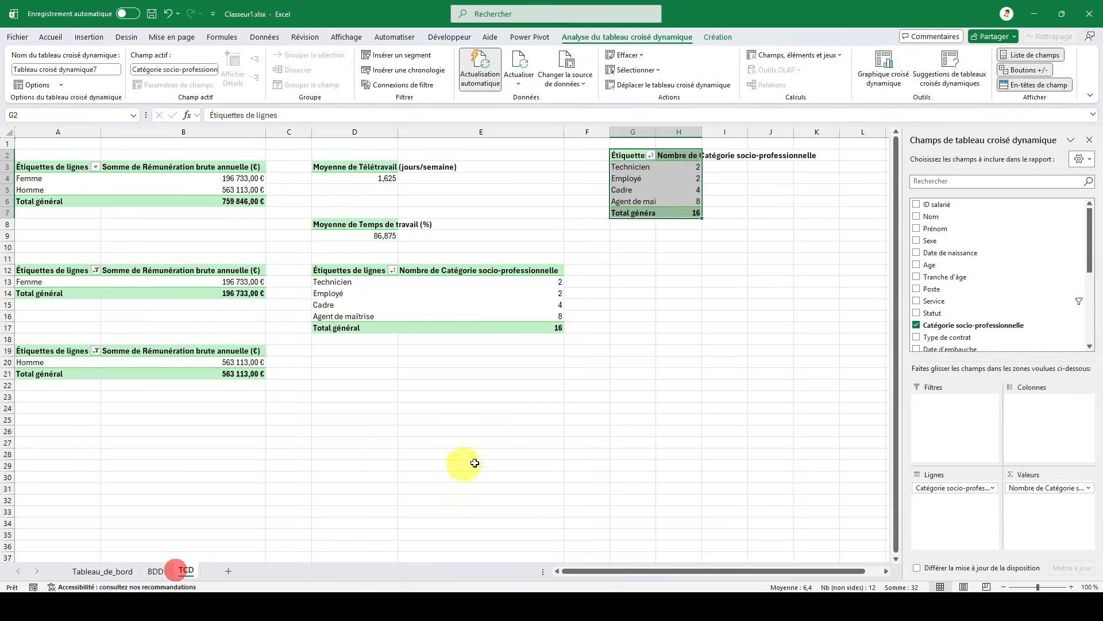
{"action": "left_click_drag", "start_coordinate": [1016, 487], "coordinate": [942, 368]}
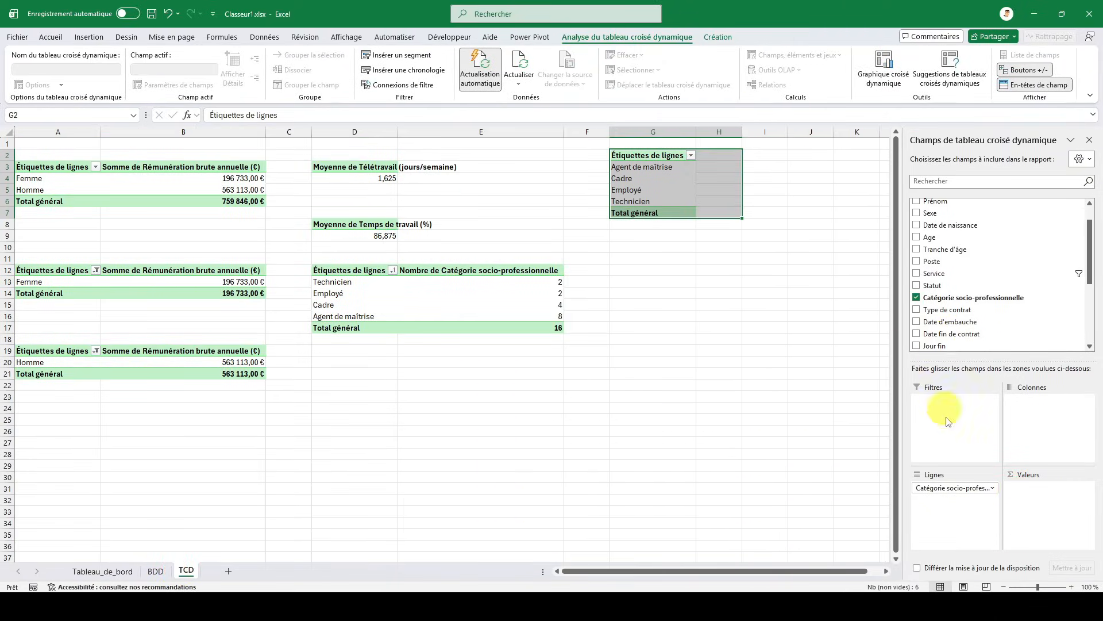
{"action": "left_click_drag", "start_coordinate": [960, 489], "coordinate": [971, 310]}
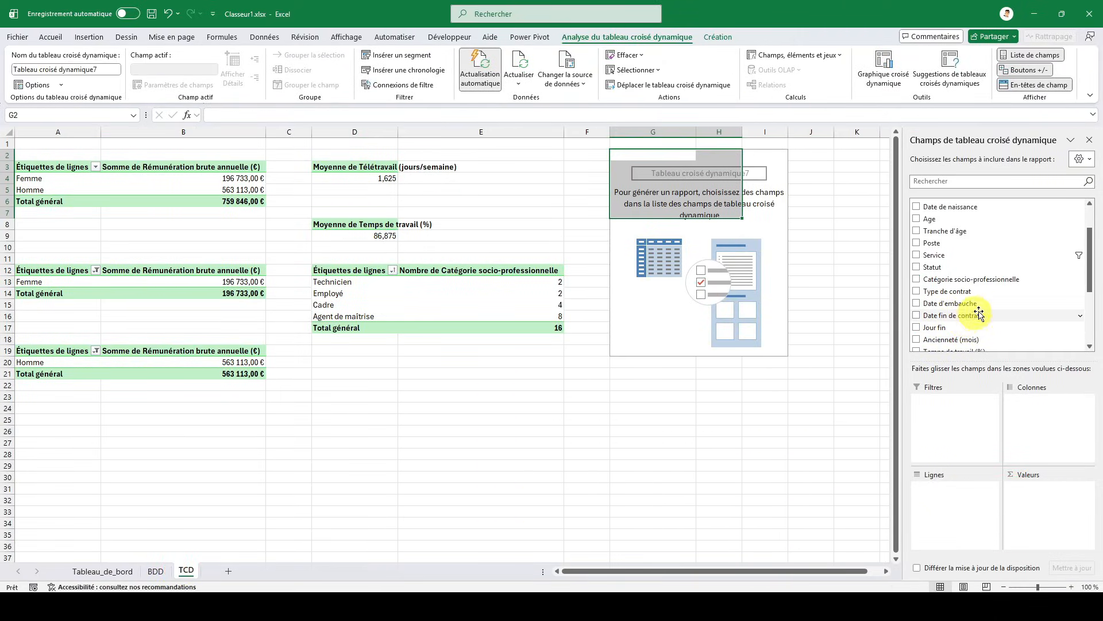
{"action": "left_click", "coordinate": [917, 291]}
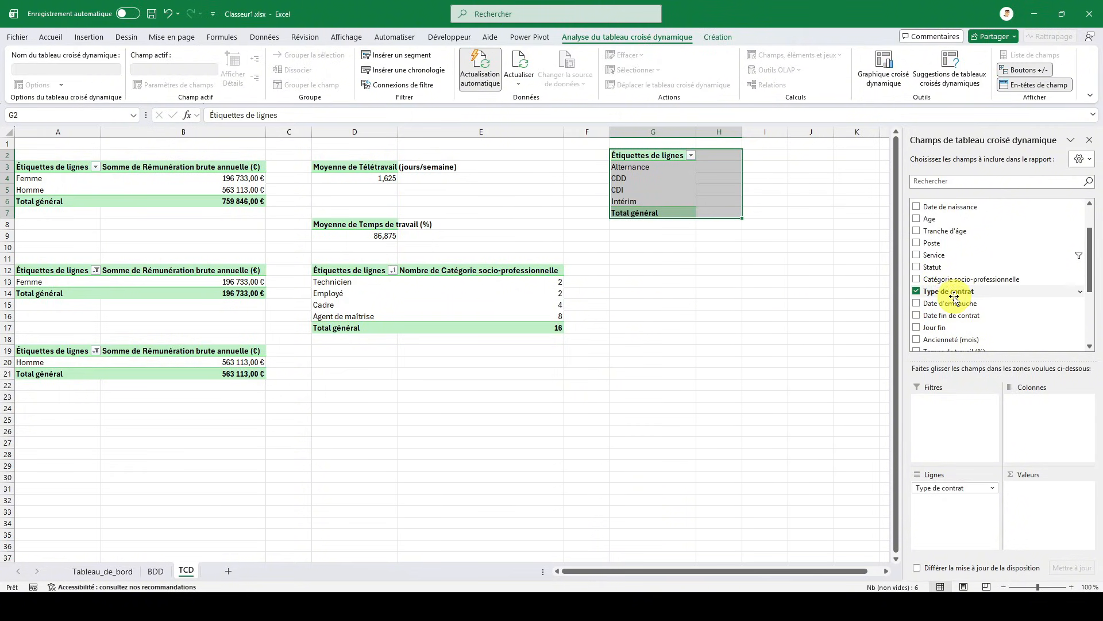
{"action": "left_click_drag", "start_coordinate": [951, 293], "coordinate": [1028, 494]}
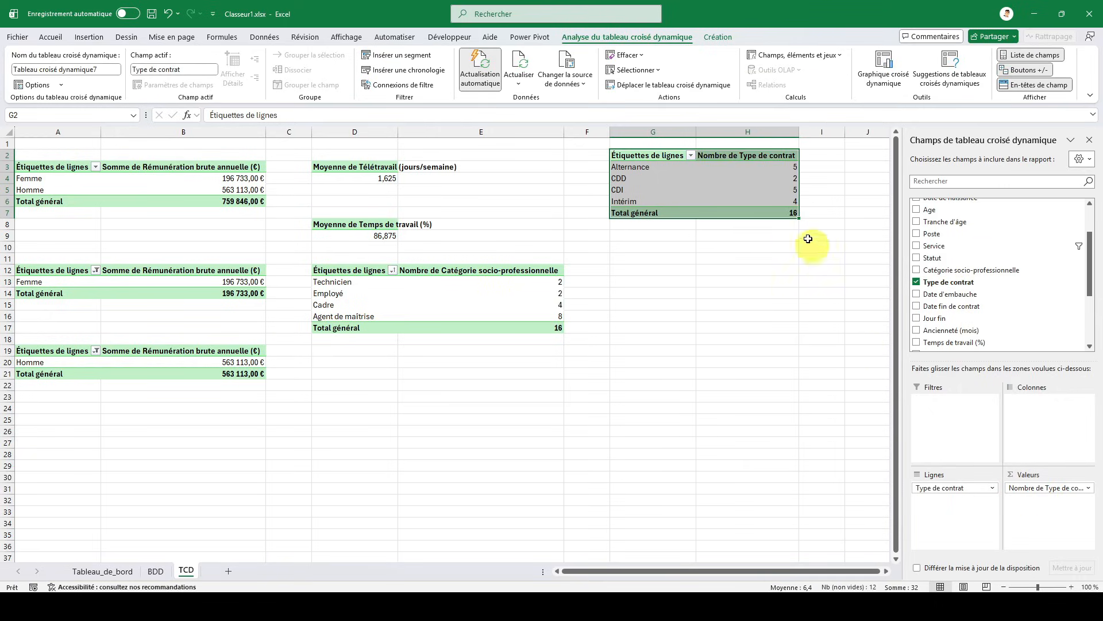
- Sort the Type de contrat pivot table by its counts from largest to smallest
{"action": "left_click", "coordinate": [691, 157]}
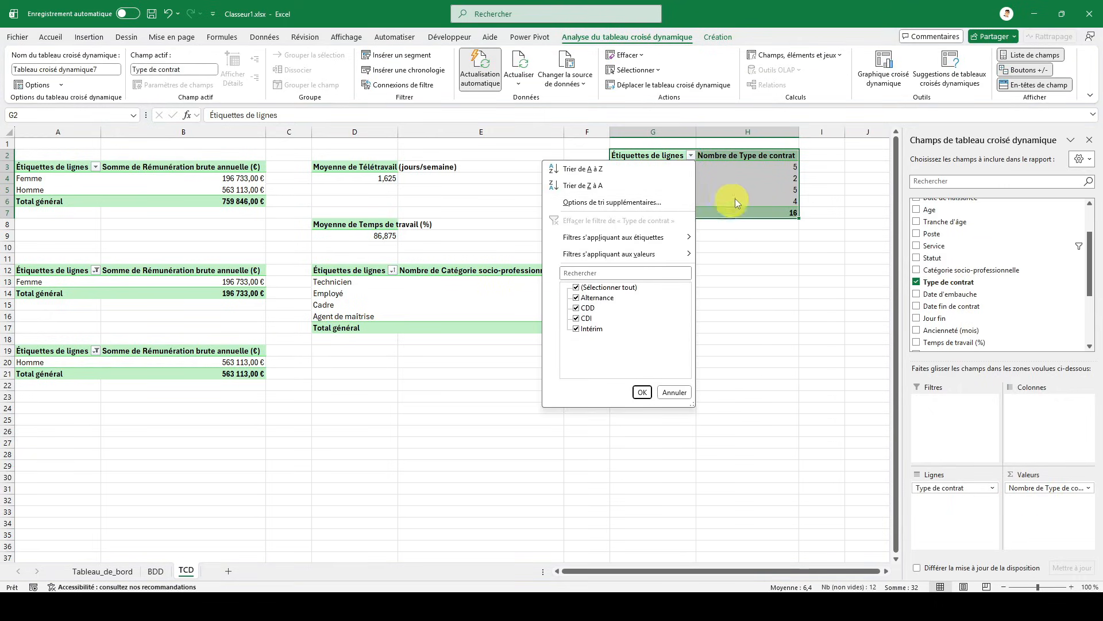
{"action": "left_click", "coordinate": [748, 190]}
{"action": "right_click", "coordinate": [730, 168]}
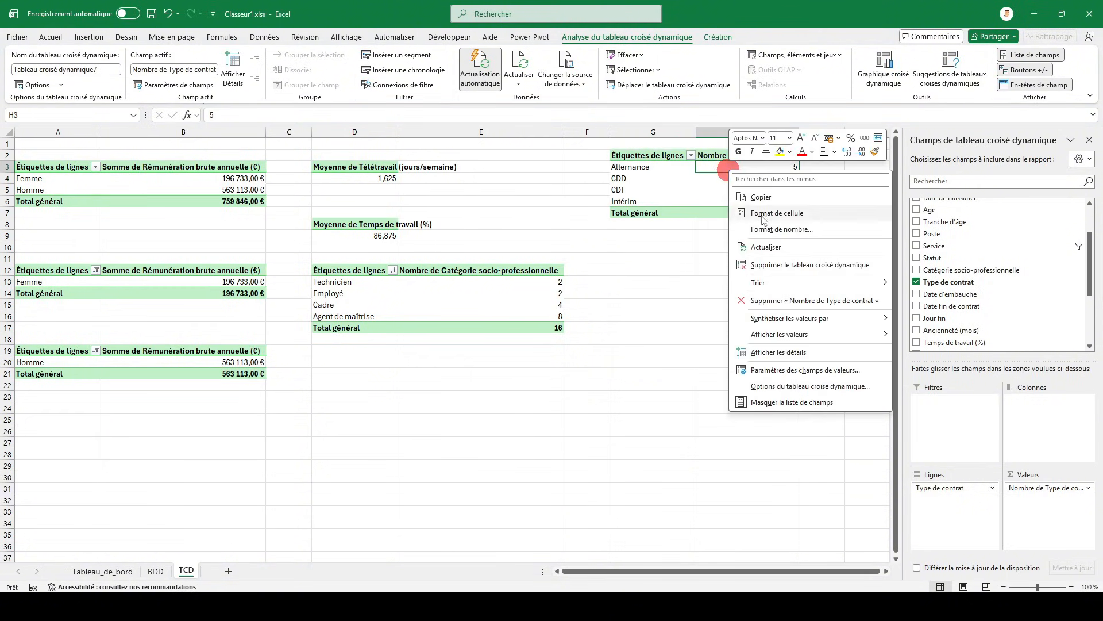
{"action": "mouse_move", "coordinate": [778, 283]}
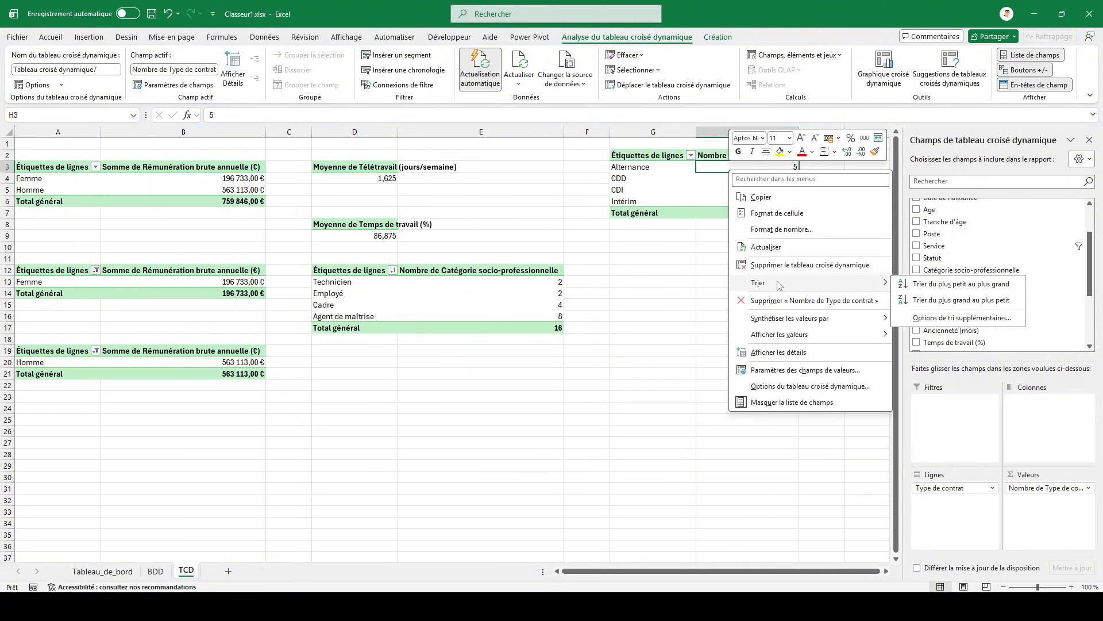
{"action": "left_click", "coordinate": [929, 301]}
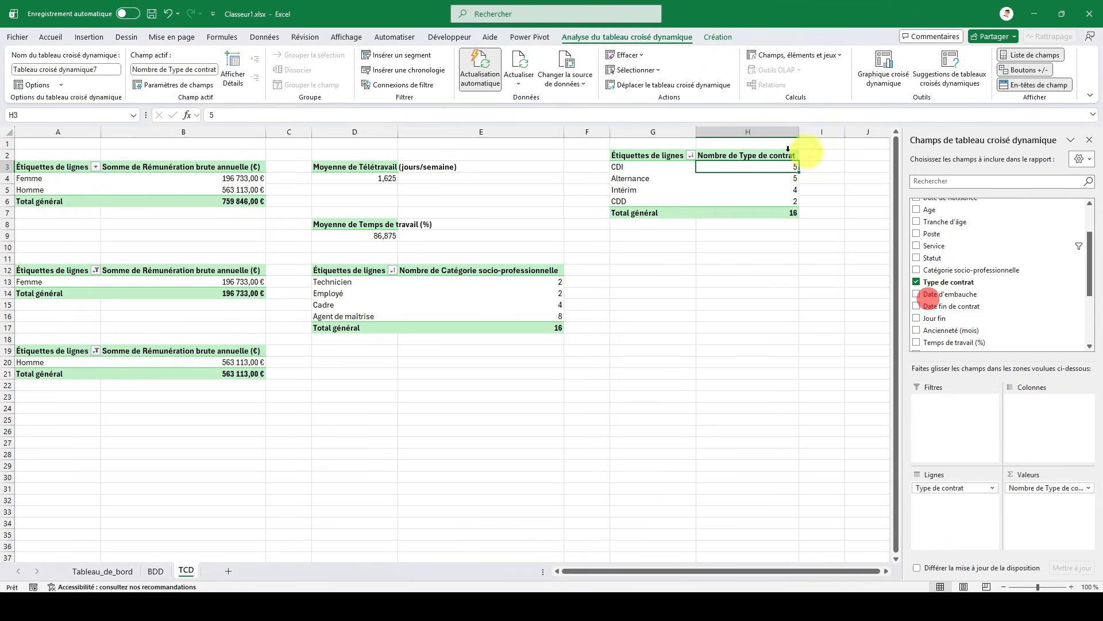
- Insert a clustered bar pivot chart based on the Type de contrat pivot table at G2
{"action": "left_click", "coordinate": [661, 152]}
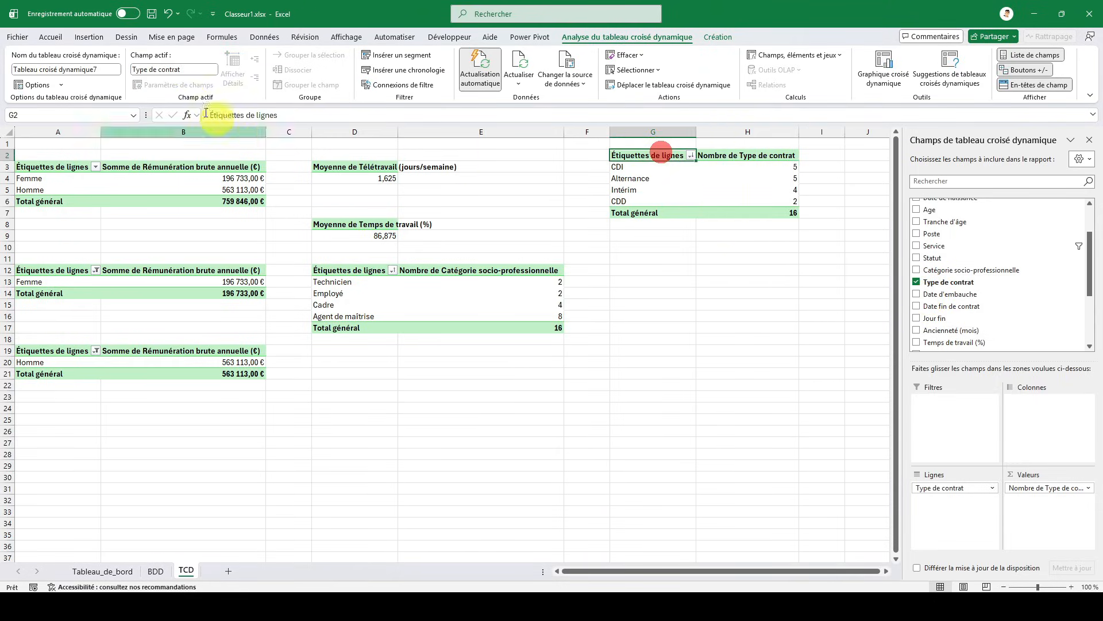
{"action": "left_click", "coordinate": [96, 38]}
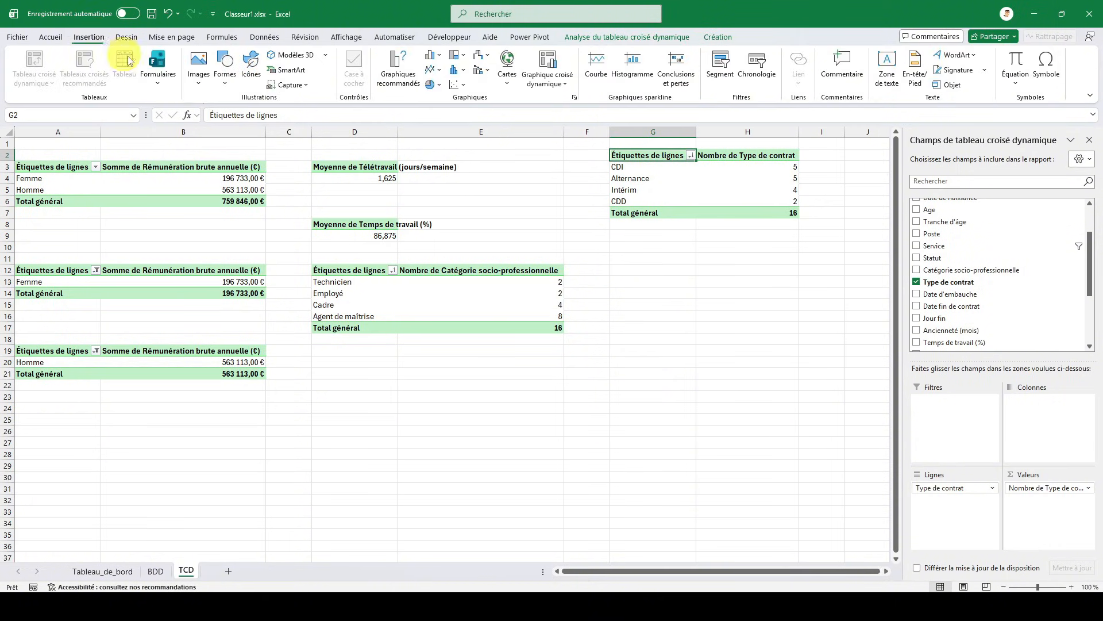
{"action": "left_click", "coordinate": [547, 83]}
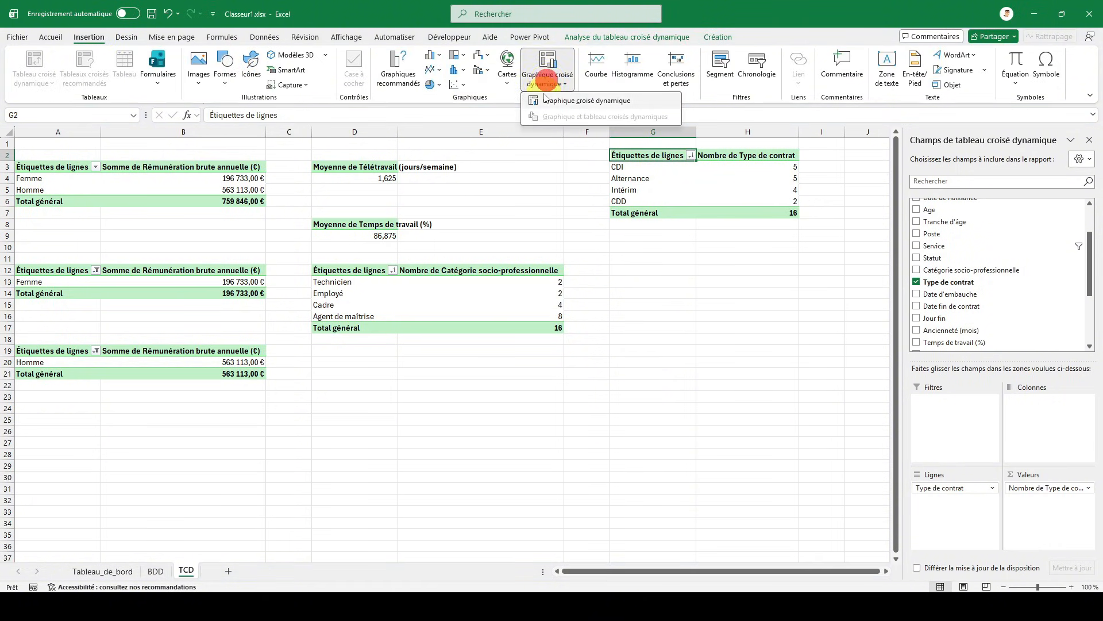
{"action": "left_click", "coordinate": [549, 102]}
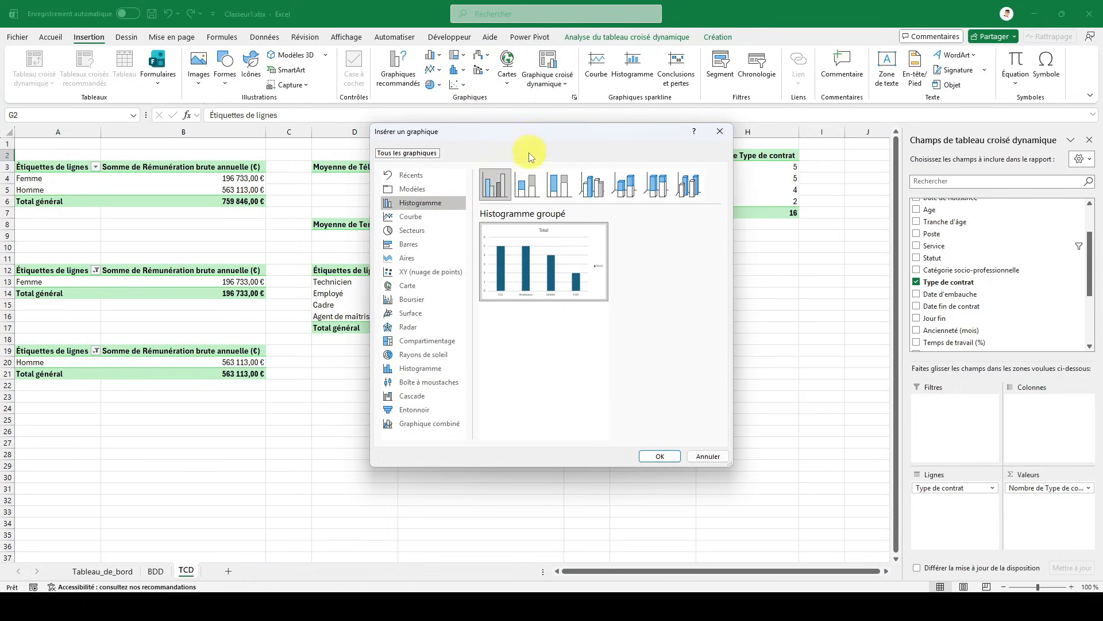
{"action": "left_click", "coordinate": [420, 248]}
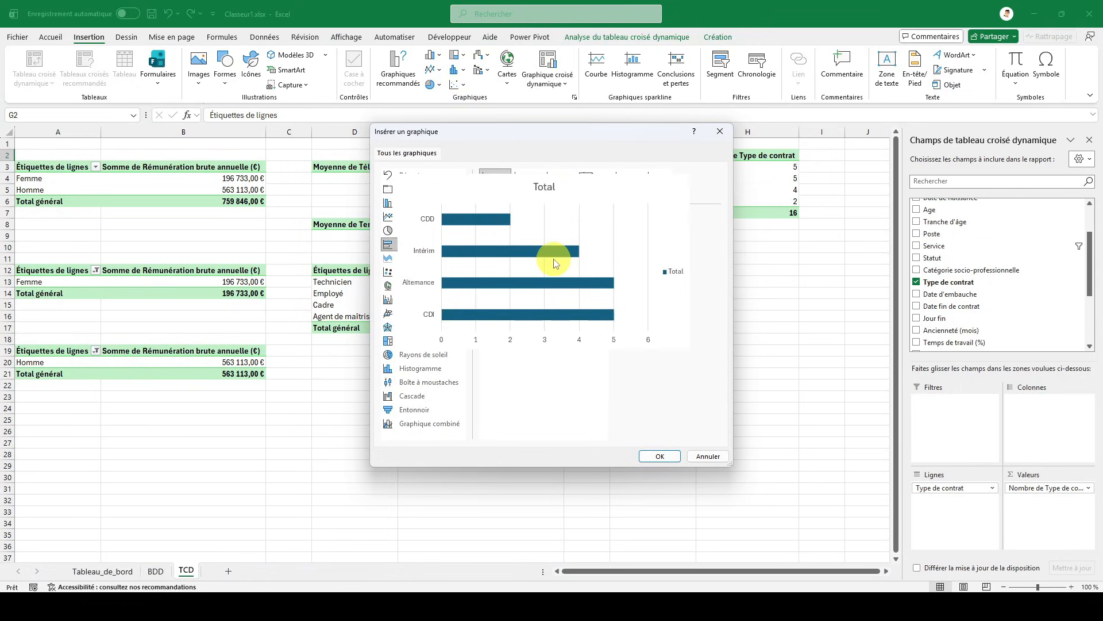
{"action": "left_click", "coordinate": [648, 458]}
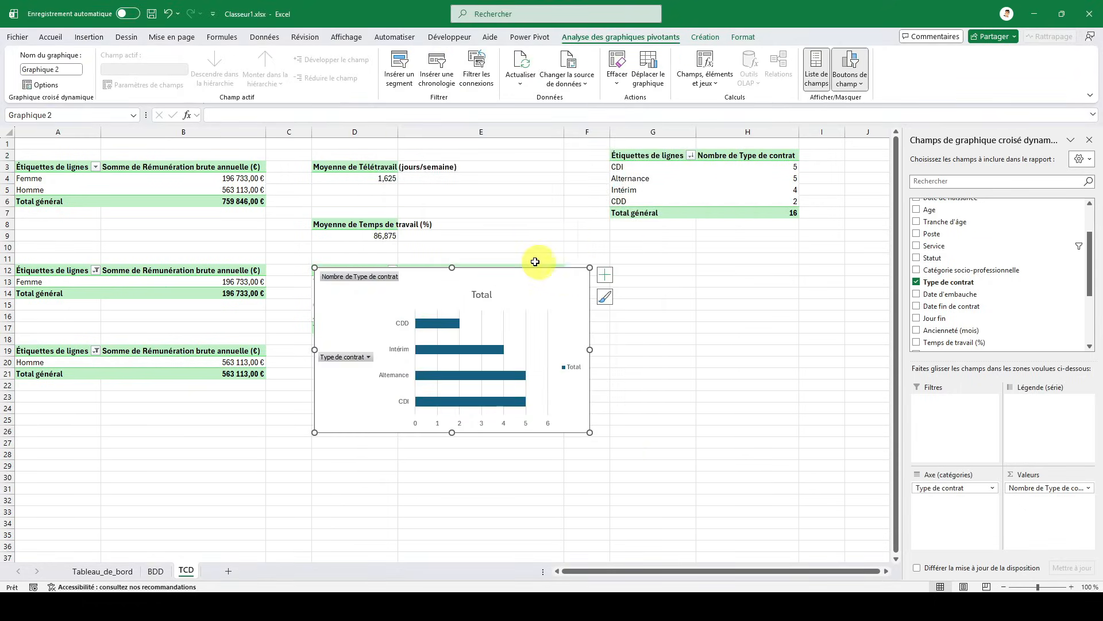
- Strip the Type de contrat chart of all its field buttons, its title and its legend
{"action": "left_click", "coordinate": [1047, 487]}
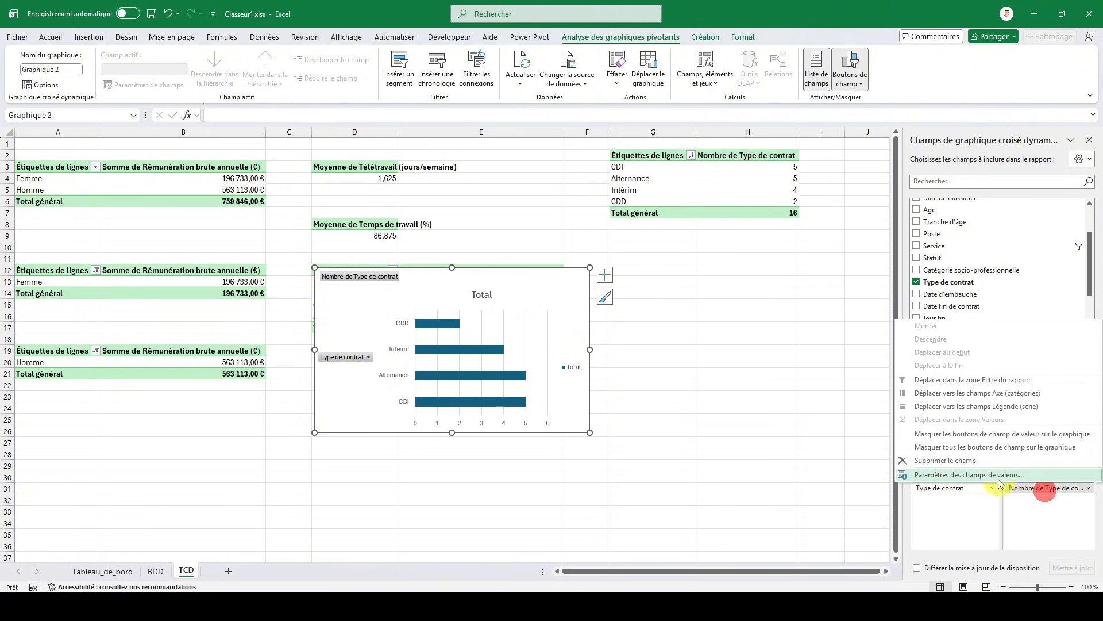
{"action": "left_click", "coordinate": [986, 456]}
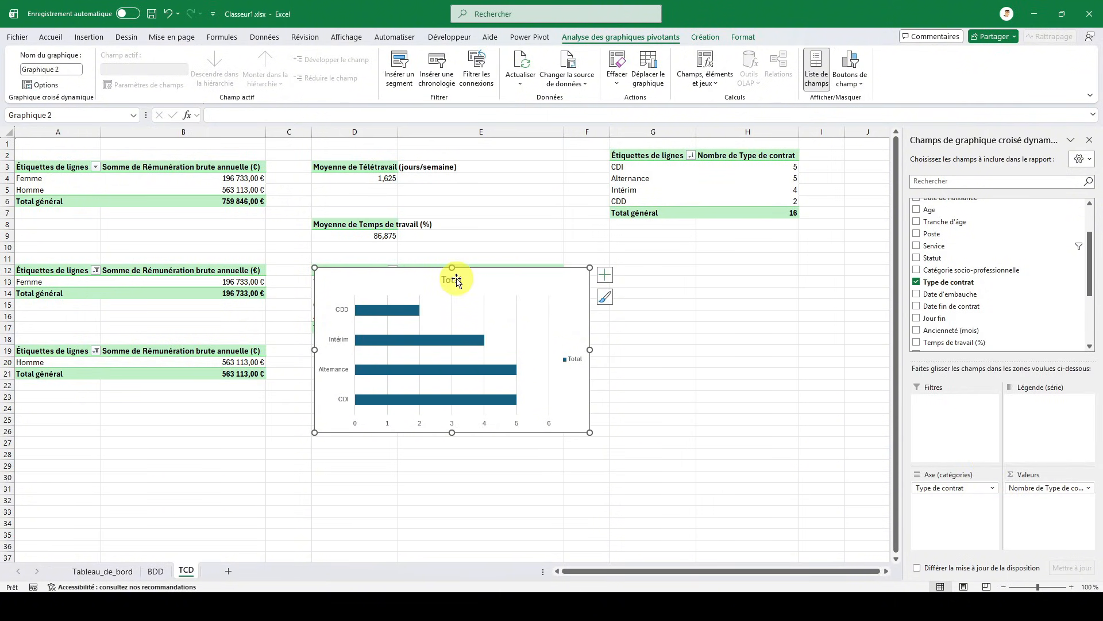
{"action": "key", "text": "Delete"}
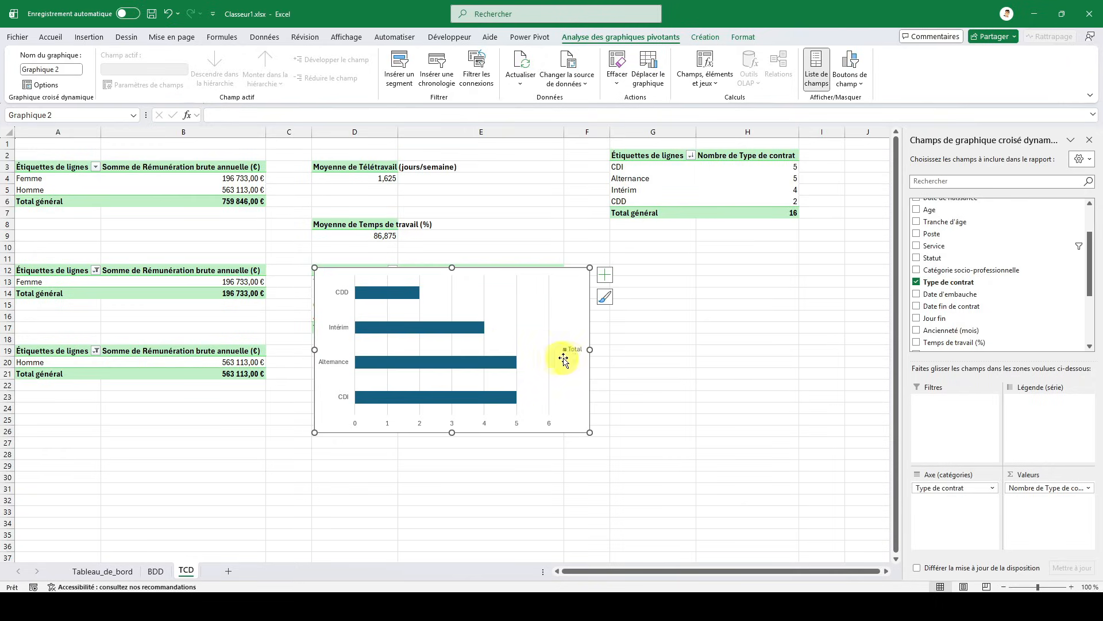
{"action": "key", "text": "Delete"}
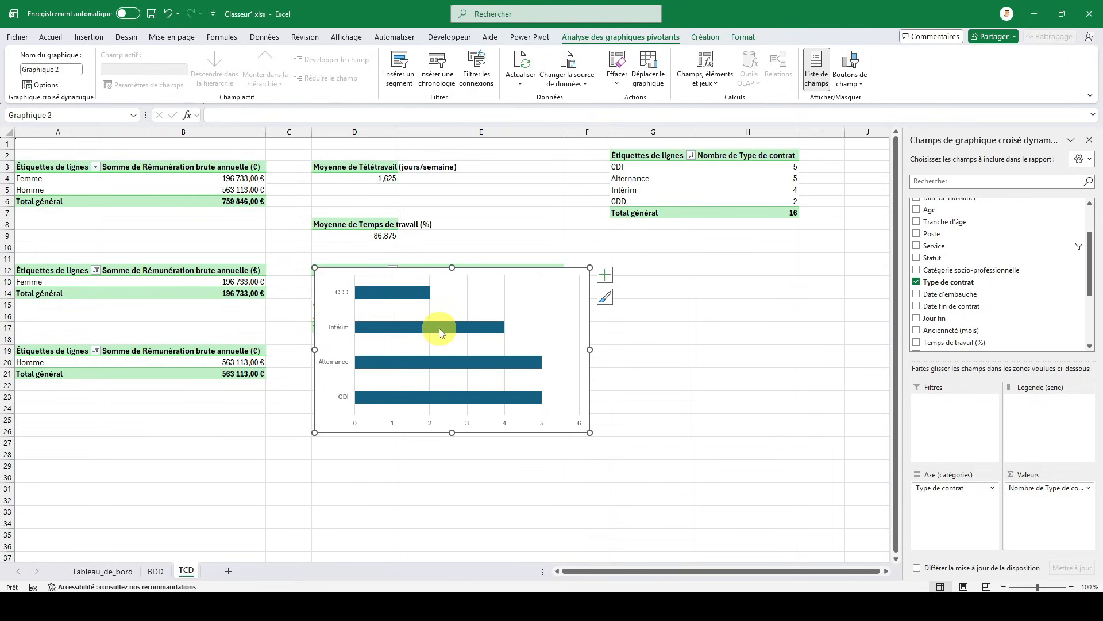
- Fill the Type de contrat chart's bars with the darkest theme green and set their gap width to 70 %
{"action": "mouse_move", "coordinate": [423, 318]}
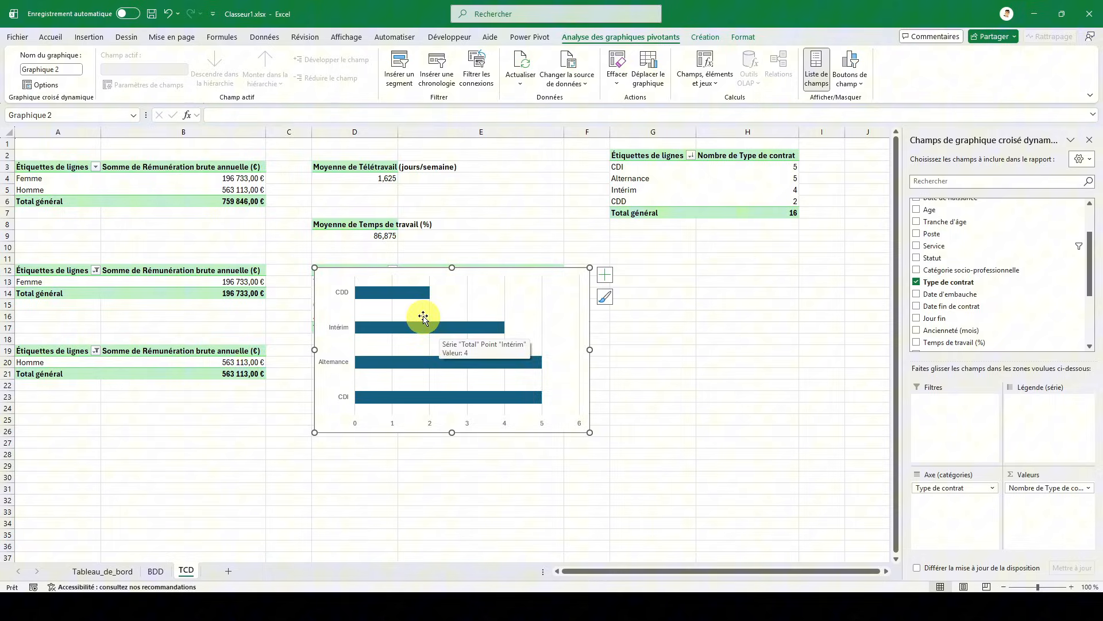
{"action": "double_click", "coordinate": [540, 273]}
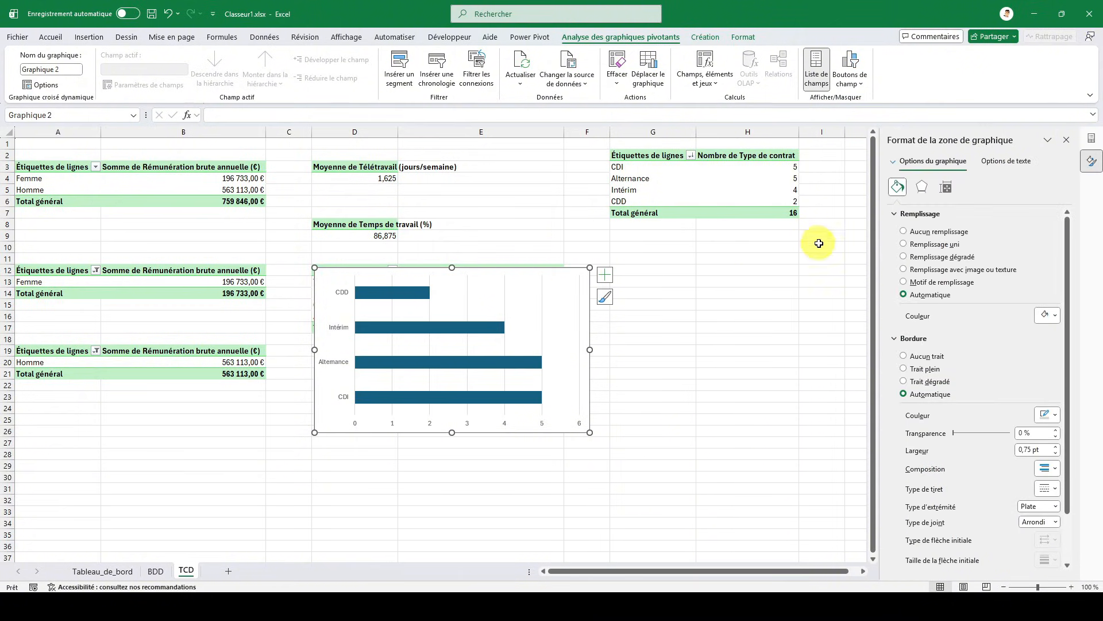
{"action": "left_click", "coordinate": [400, 292]}
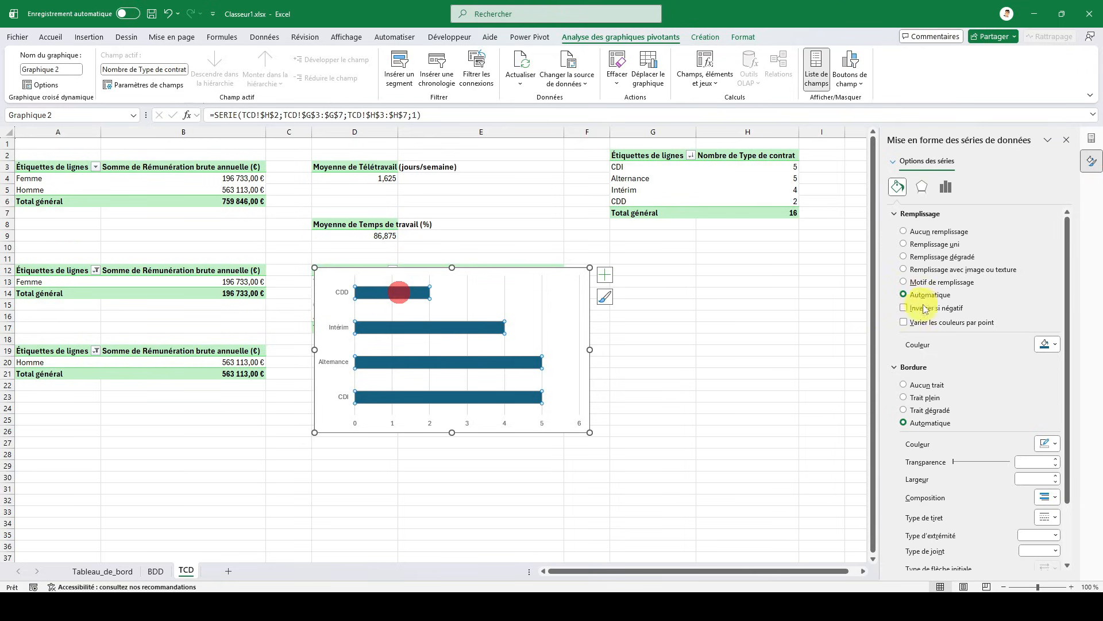
{"action": "left_click", "coordinate": [1045, 345]}
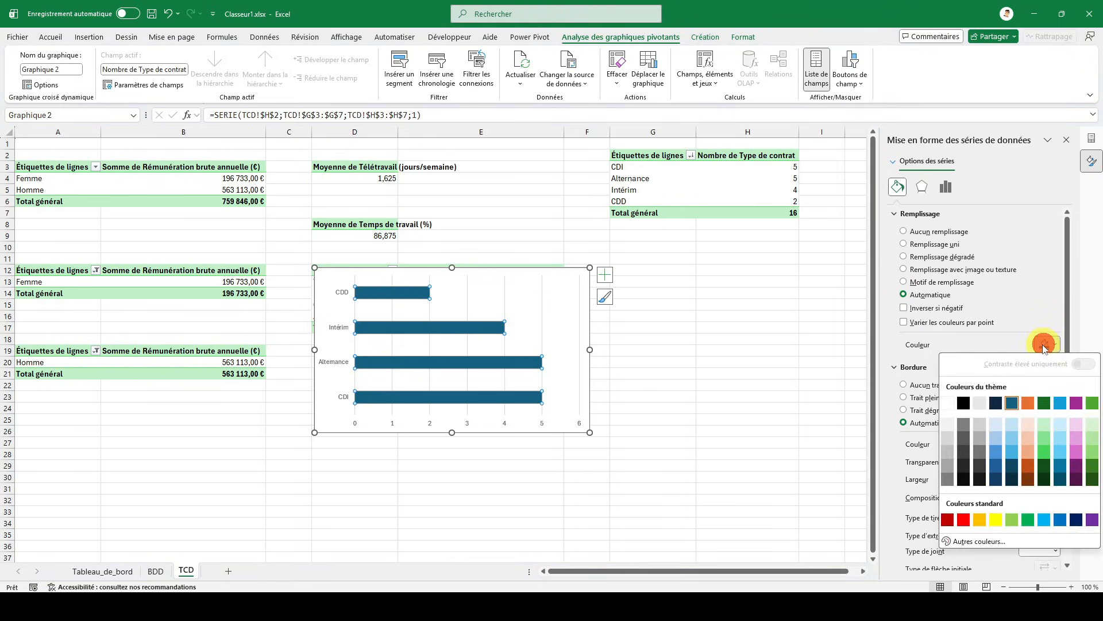
{"action": "left_click", "coordinate": [1092, 480]}
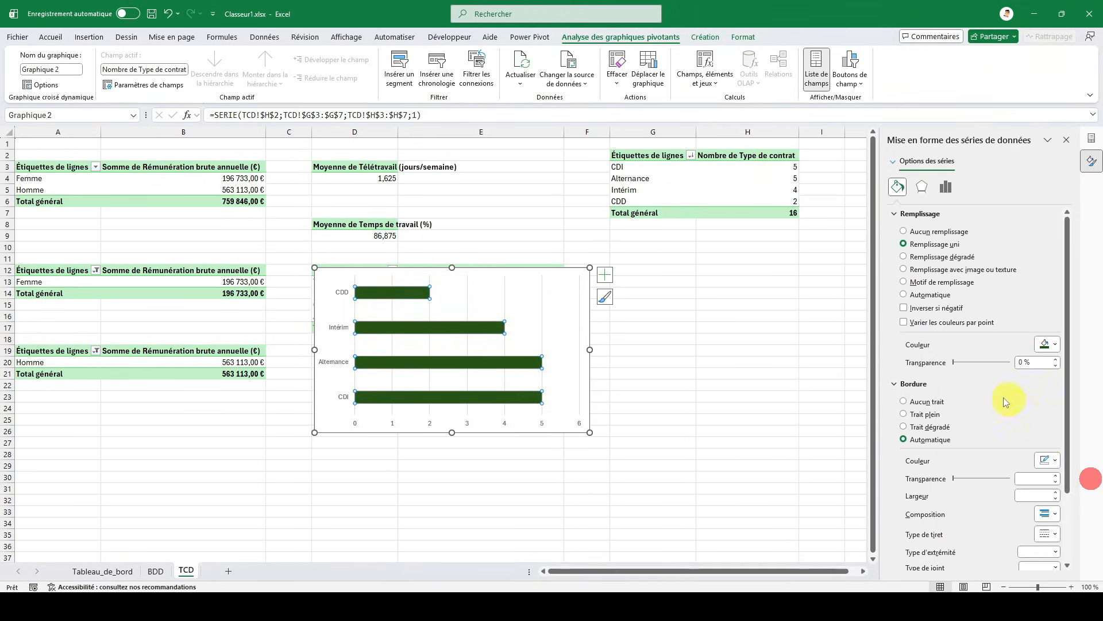
{"action": "left_click", "coordinate": [942, 194]}
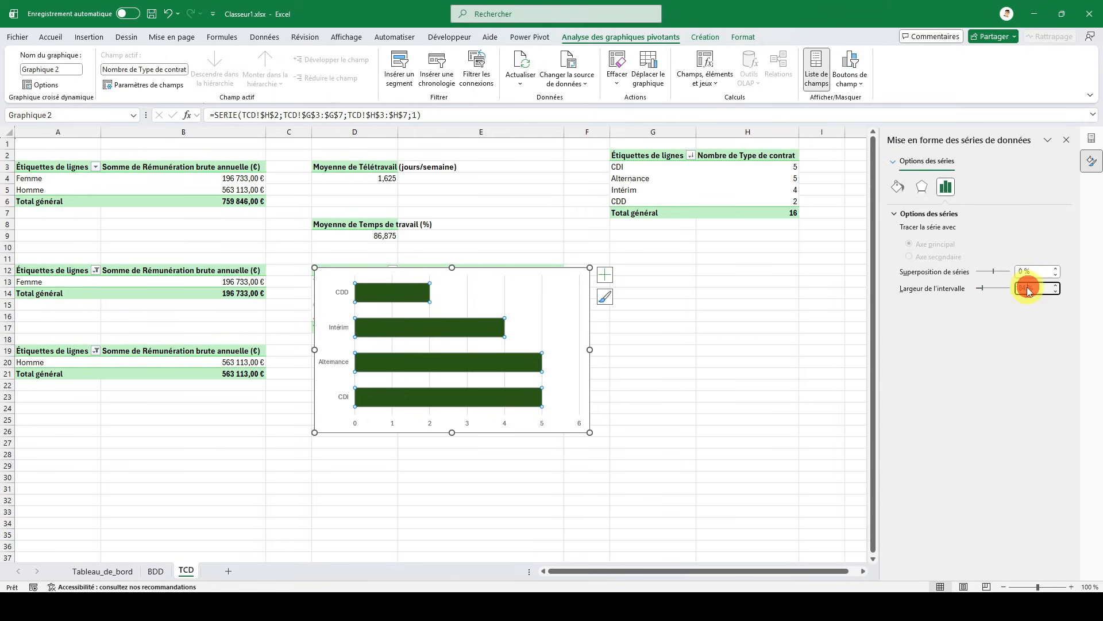
{"action": "key", "text": "Return"}
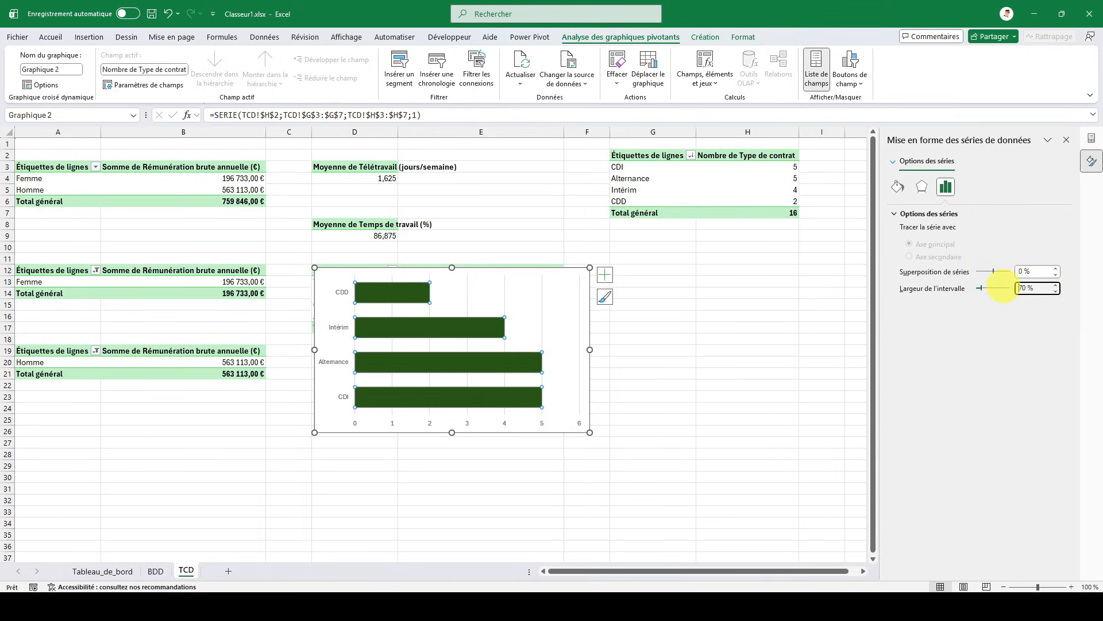
- Make the labels of both the category and value axes bold and dark green
{"action": "left_click", "coordinate": [343, 294]}
{"action": "left_click", "coordinate": [51, 38]}
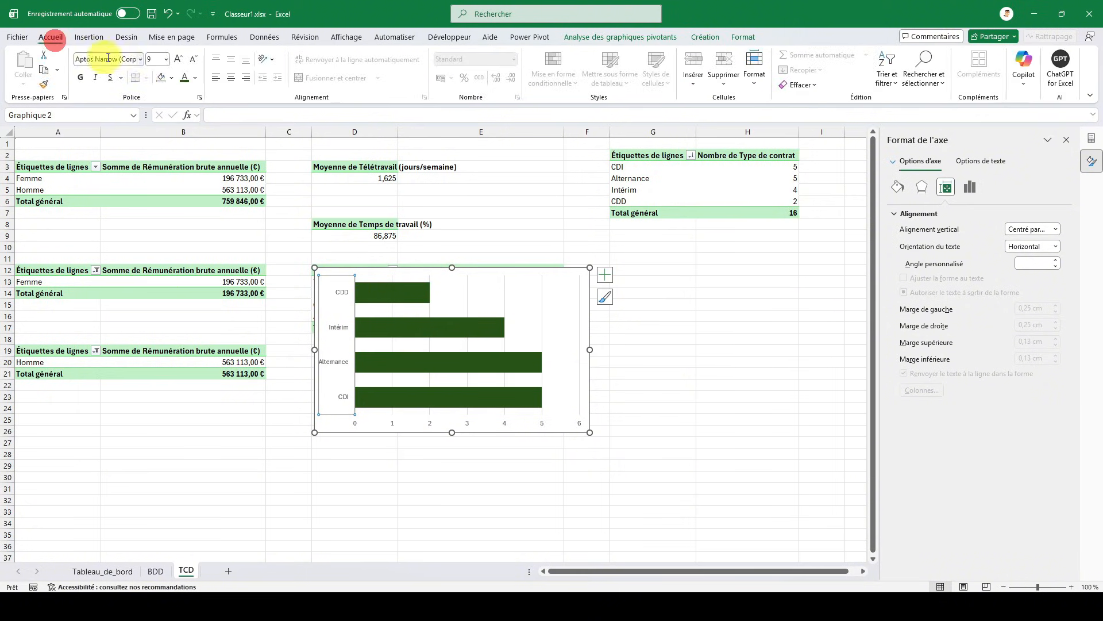
{"action": "left_click", "coordinate": [186, 78]}
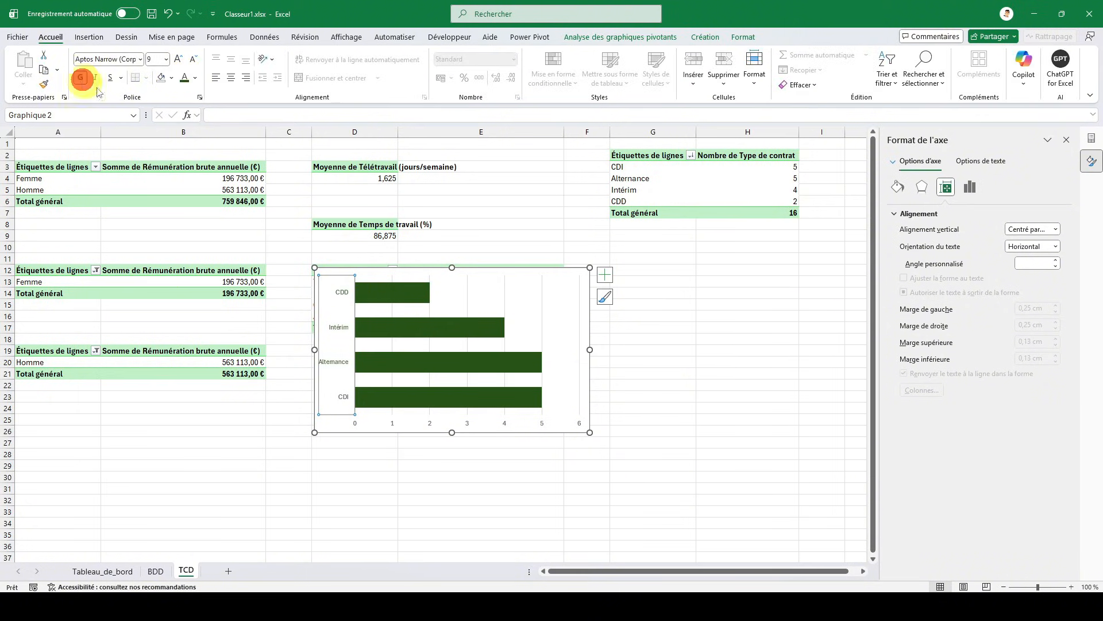
{"action": "left_click", "coordinate": [81, 77]}
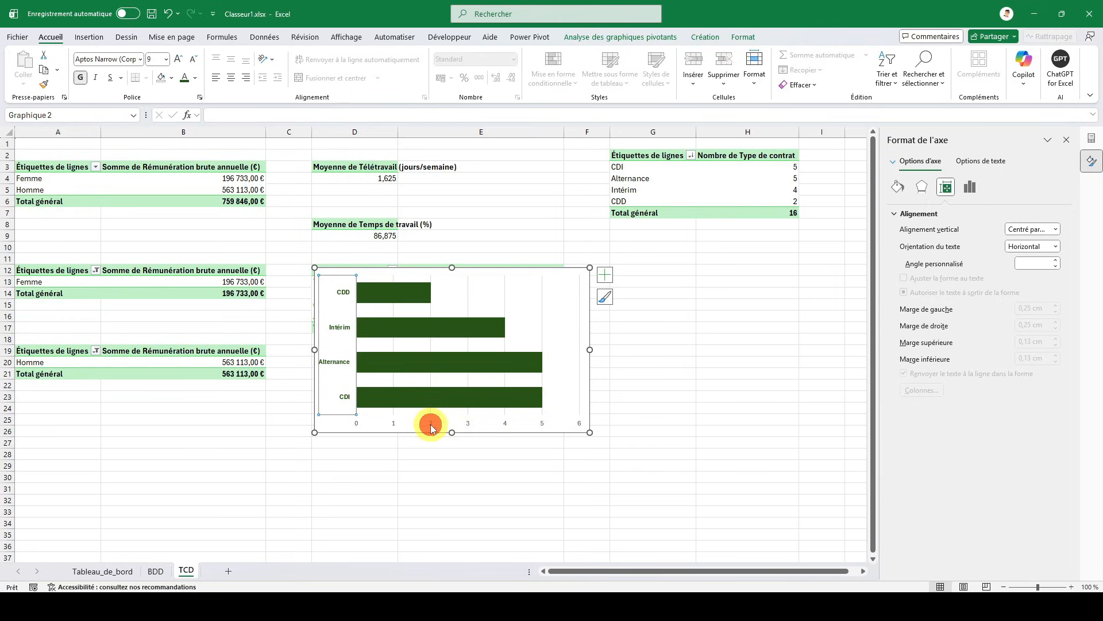
{"action": "left_click", "coordinate": [432, 428]}
{"action": "left_click", "coordinate": [81, 78]}
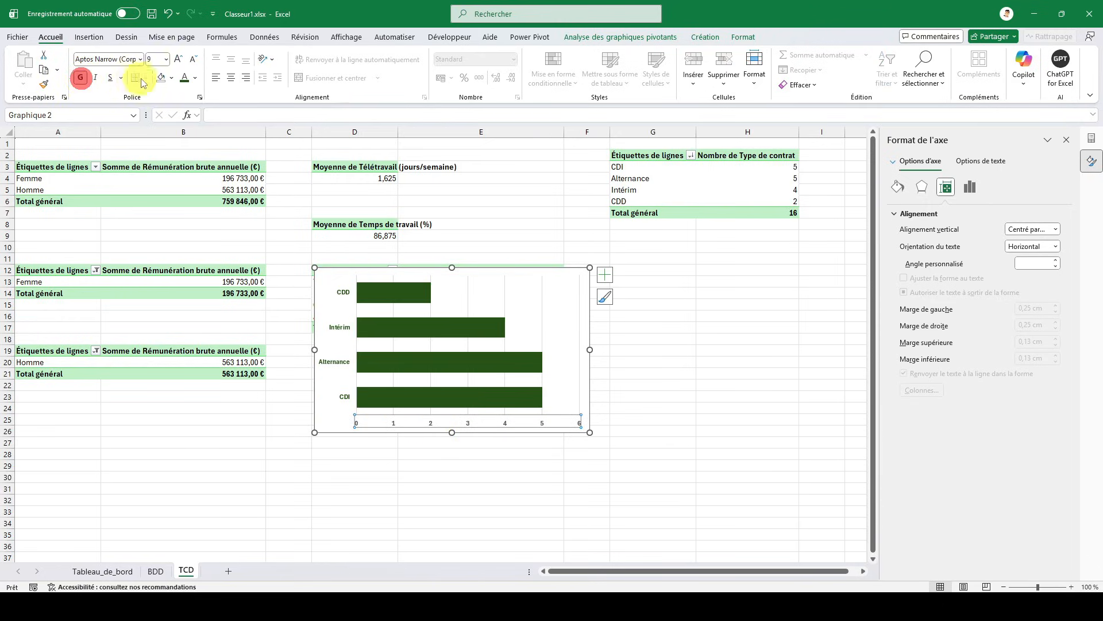
{"action": "left_click", "coordinate": [185, 77]}
- Cut the Type de contrat chart from the TCD sheet and place it in the Types de contrats card on Tableau_de_bord
{"action": "left_click", "coordinate": [547, 271]}
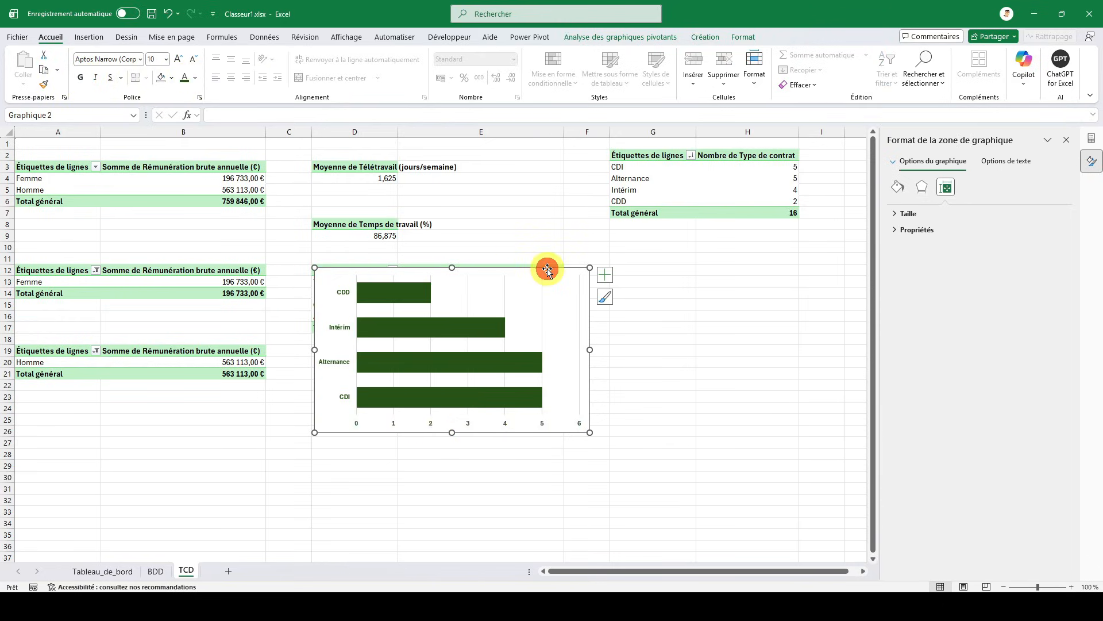
{"action": "key", "text": "ctrl+x"}
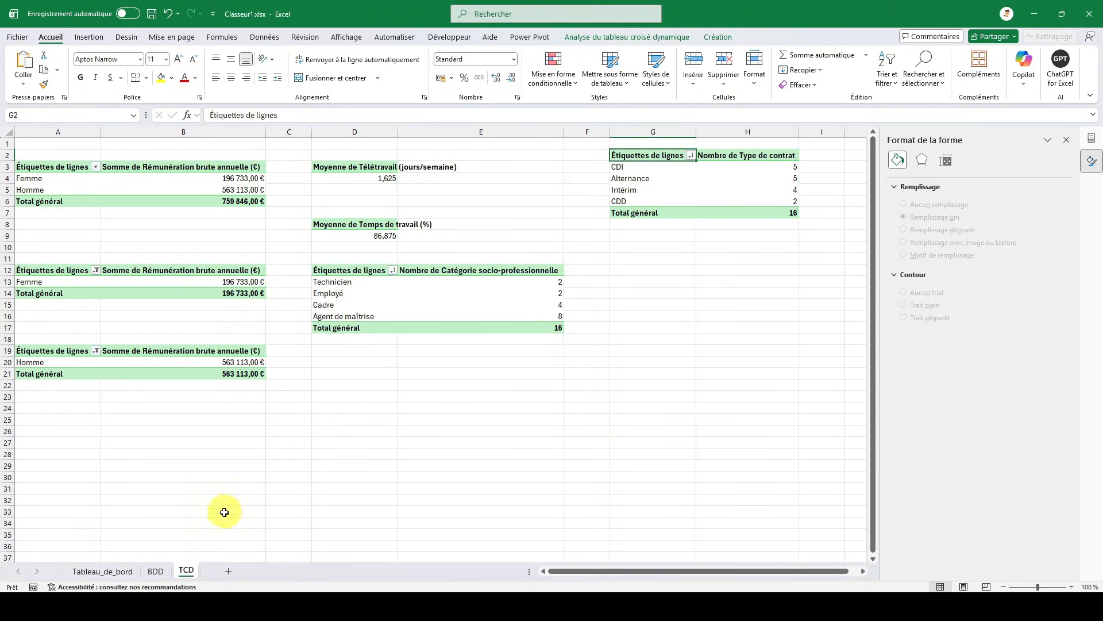
{"action": "left_click", "coordinate": [120, 571]}
{"action": "left_click", "coordinate": [749, 376]}
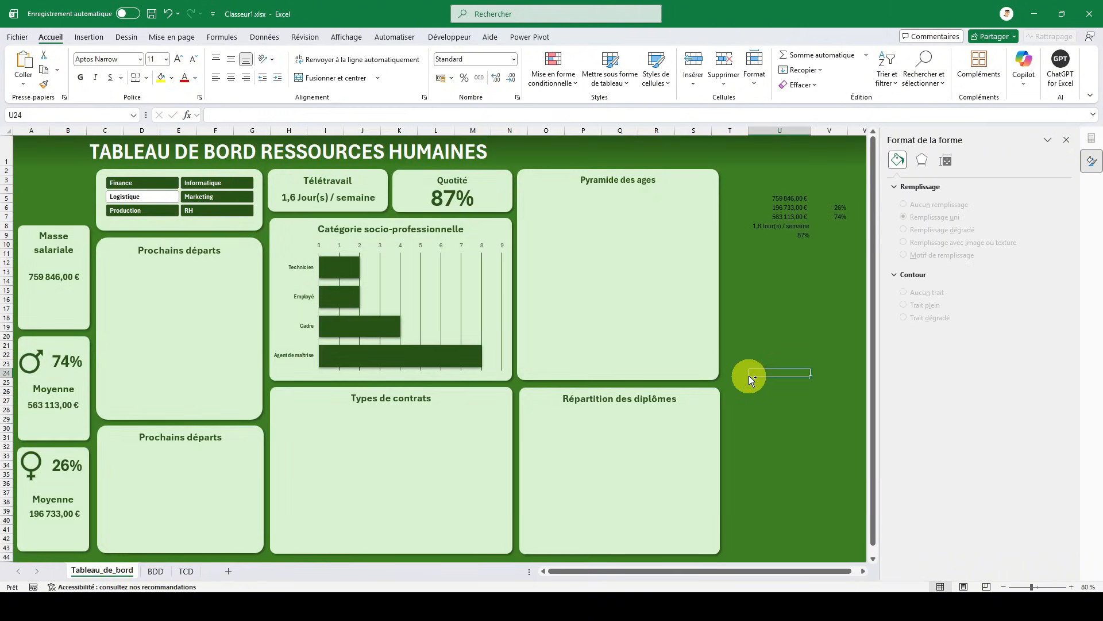
{"action": "key", "text": "ctrl+v"}
{"action": "left_click_drag", "start_coordinate": [811, 367], "coordinate": [339, 403]}
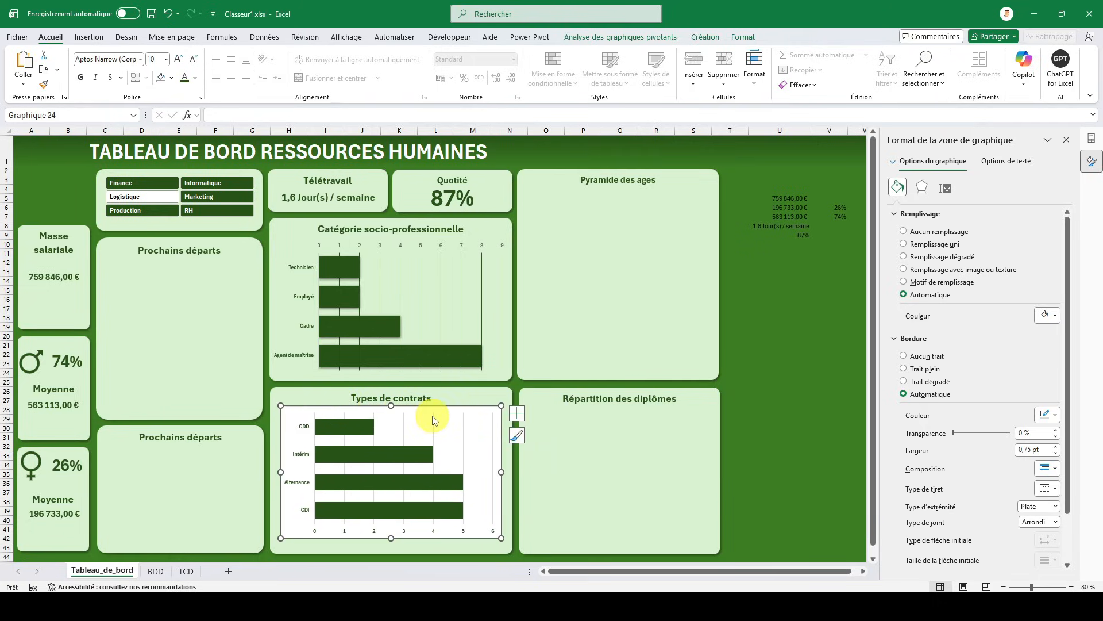
- Color the vertical gridlines of the Types de contrats chart dark green
{"action": "left_click", "coordinate": [432, 417]}
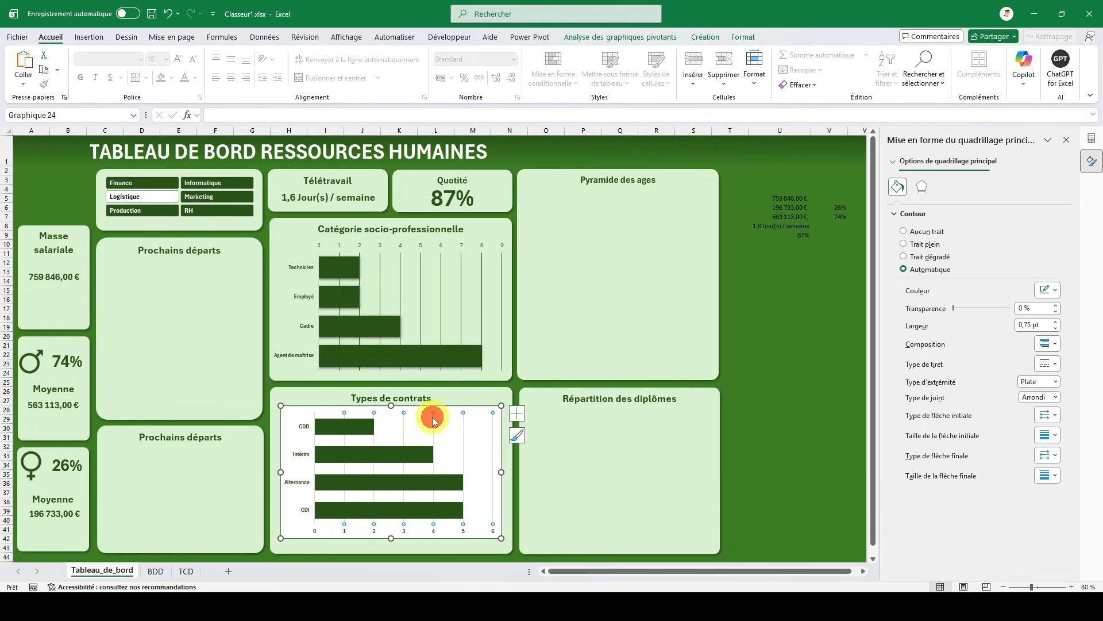
{"action": "left_click", "coordinate": [1049, 290]}
{"action": "left_click", "coordinate": [1094, 425]}
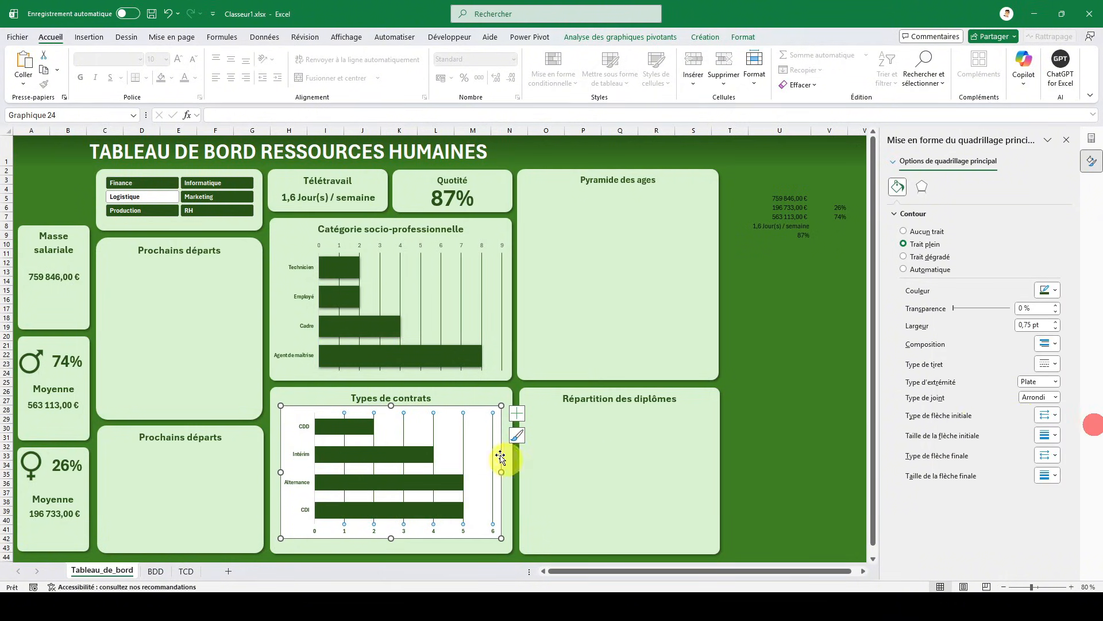
- Remove the outline and the background fill from the Types de contrats chart area
{"action": "right_click", "coordinate": [326, 407]}
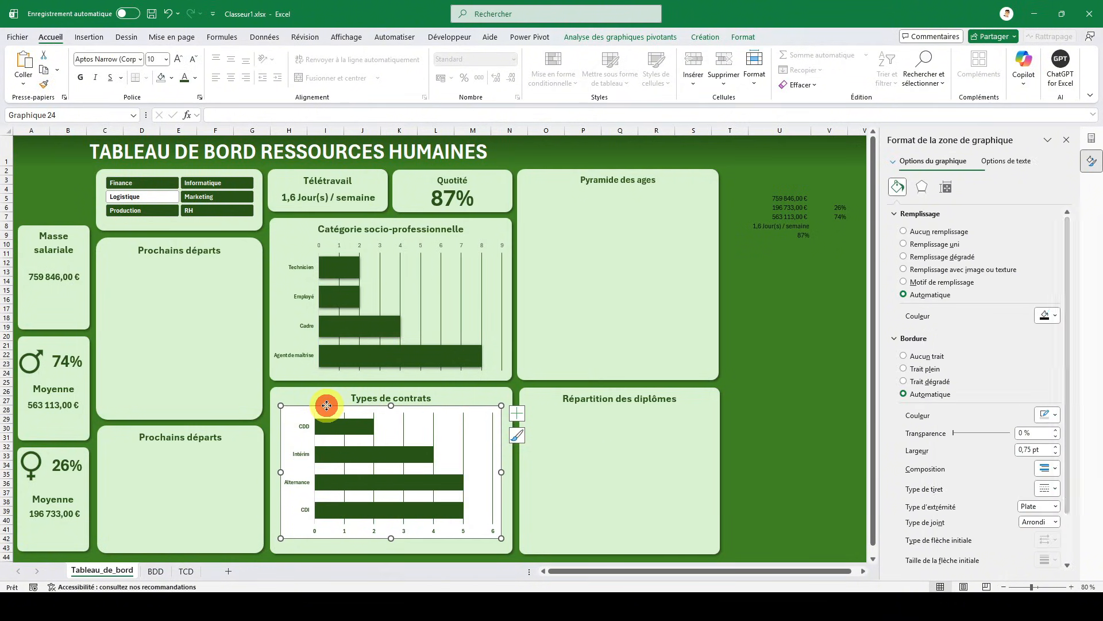
{"action": "left_click", "coordinate": [392, 435]}
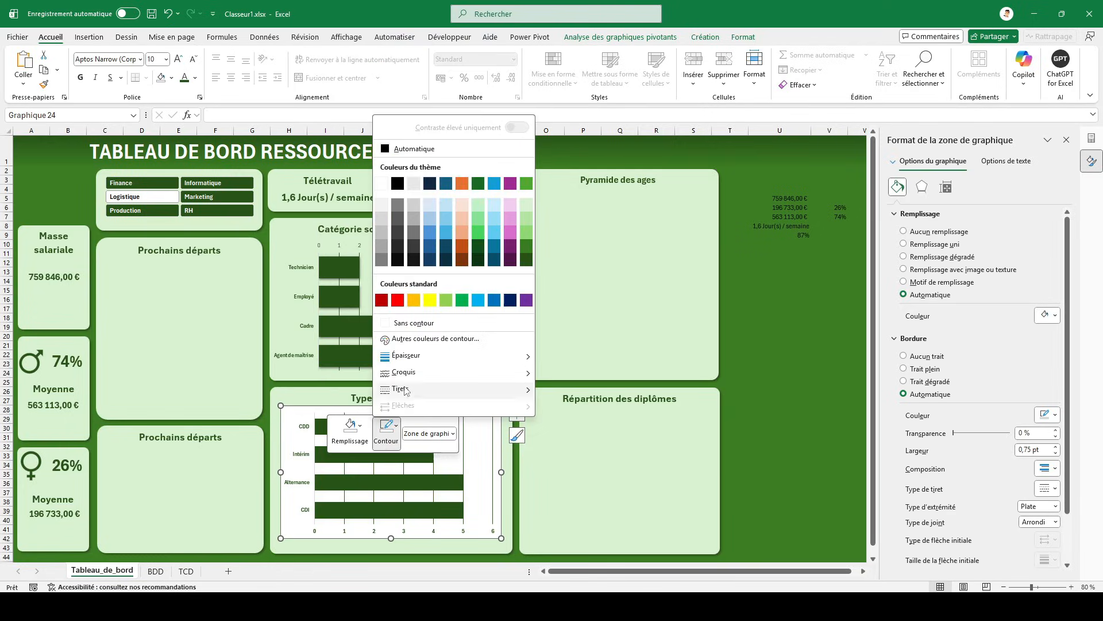
{"action": "left_click", "coordinate": [405, 321]}
{"action": "left_click", "coordinate": [359, 426]}
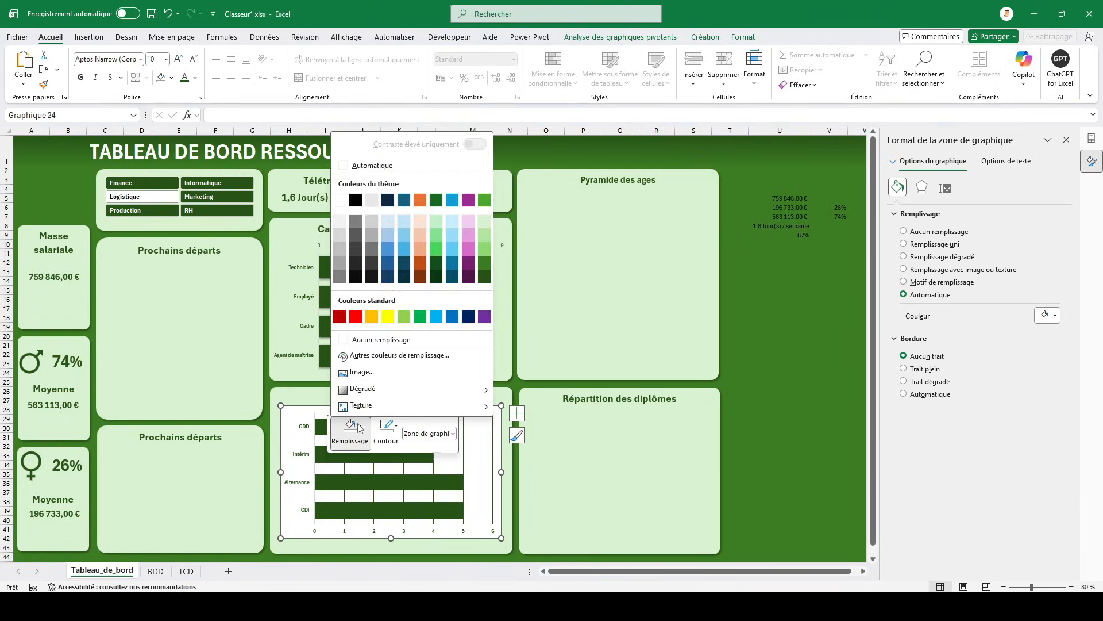
{"action": "left_click", "coordinate": [359, 337]}
- Enlarge the chart to fill the Types de contrats card and nudge it down slightly below the card's title
{"action": "left_click_drag", "start_coordinate": [280, 406], "coordinate": [270, 397]}
{"action": "left_click_drag", "start_coordinate": [501, 539], "coordinate": [509, 550]}
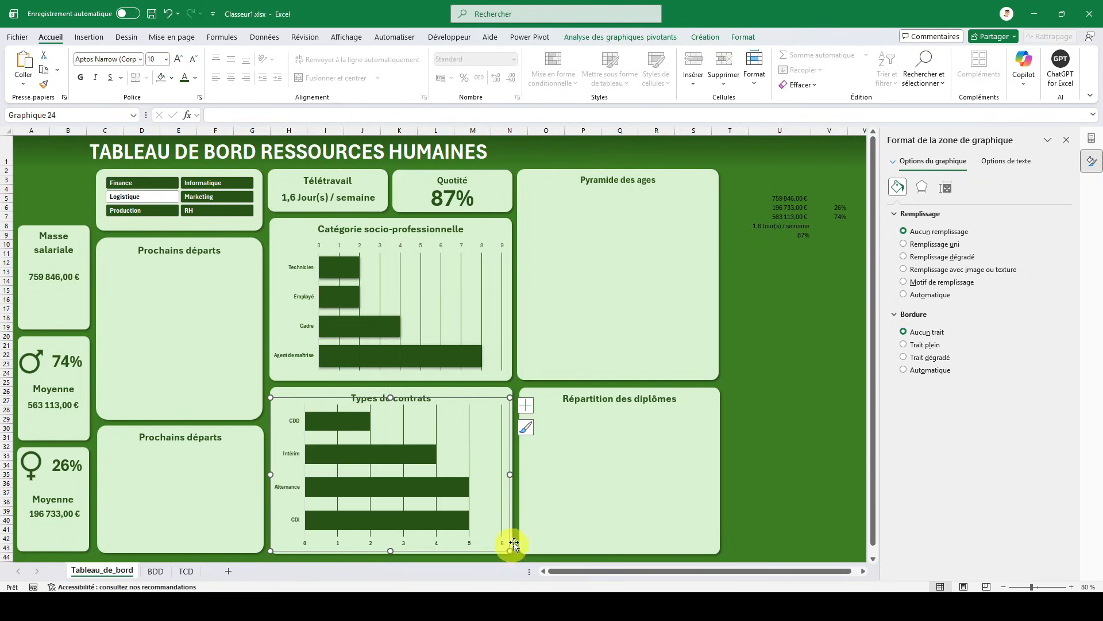
{"action": "key", "text": "Down"}
{"action": "key", "text": "Down"}
{"action": "key", "text": "Down"}
{"action": "key", "text": "Down"}
{"action": "key", "text": "Down"}
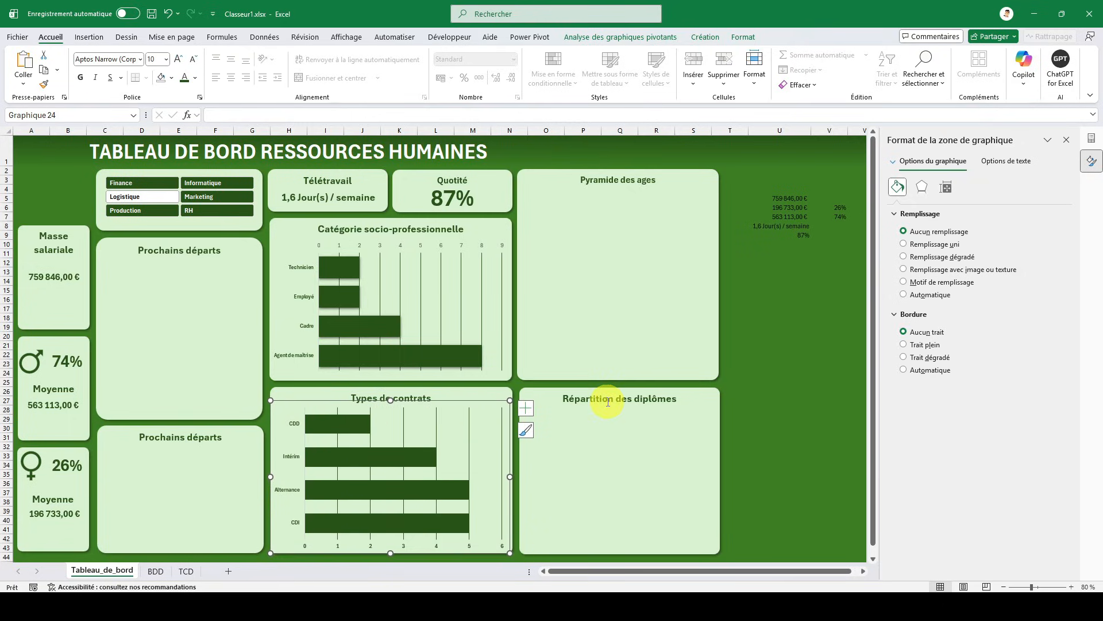
- Test the dashboard charts with the service slicer by filtering on Marketing, Informatique and Finance
{"action": "left_click", "coordinate": [792, 363]}
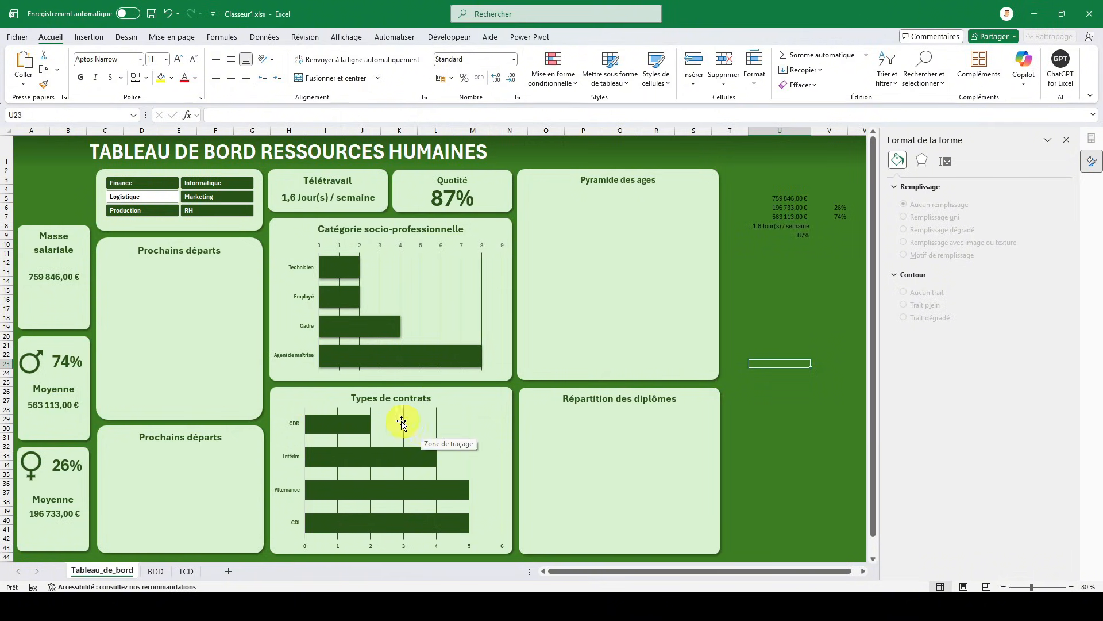
{"action": "left_click", "coordinate": [196, 198]}
{"action": "left_click", "coordinate": [198, 183]}
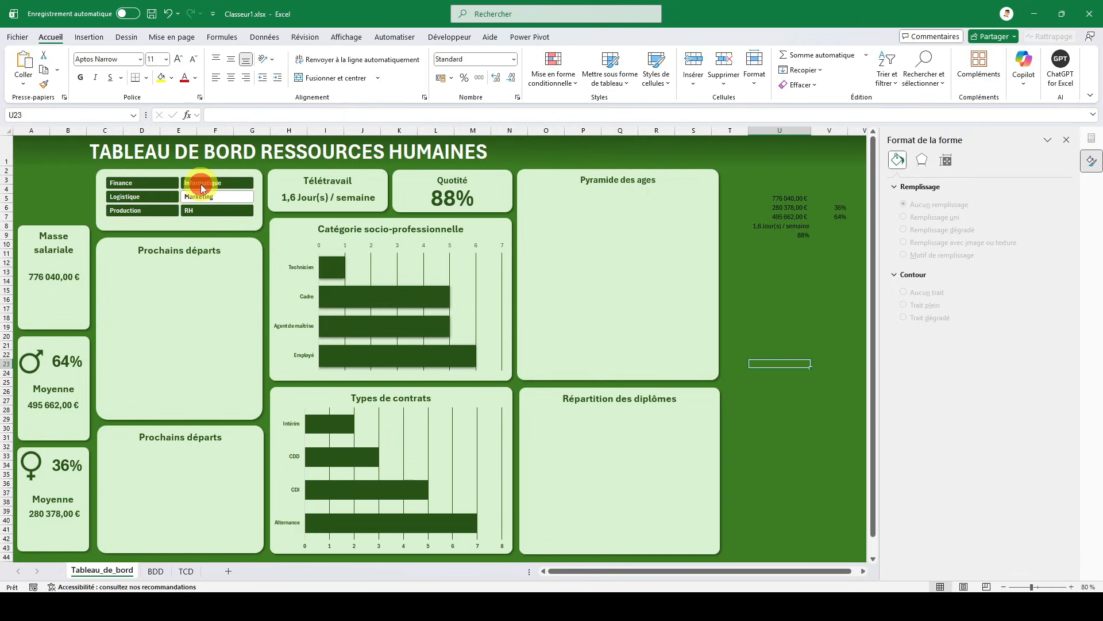
{"action": "left_click", "coordinate": [122, 185]}
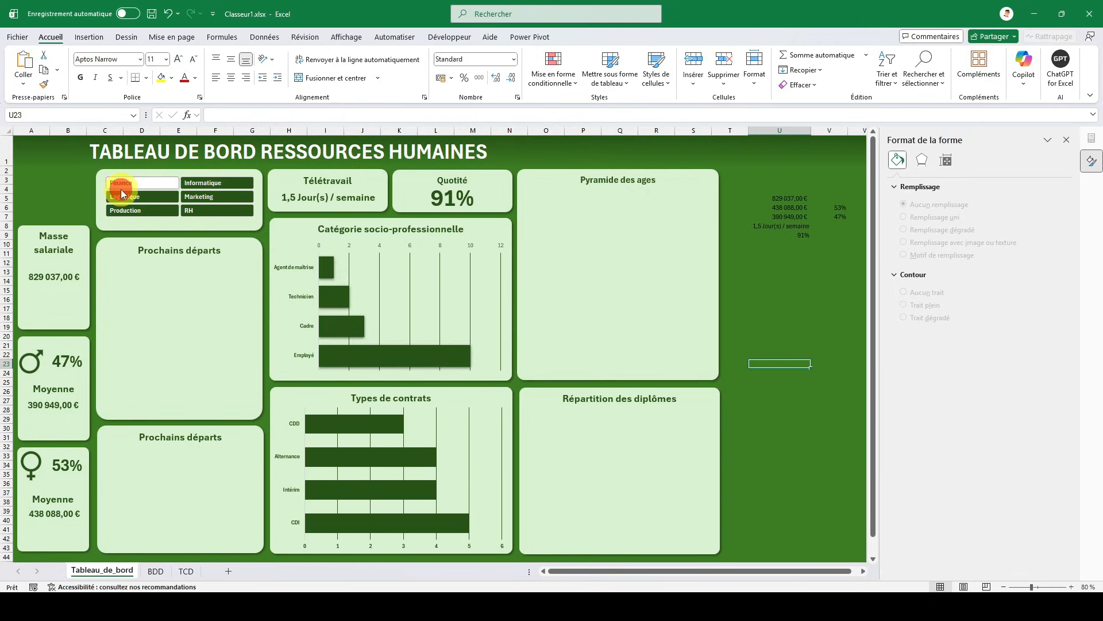
- Test the dashboard with the service slicer by filtering on Production and RH
{"action": "left_click", "coordinate": [140, 213]}
{"action": "left_click", "coordinate": [193, 211]}
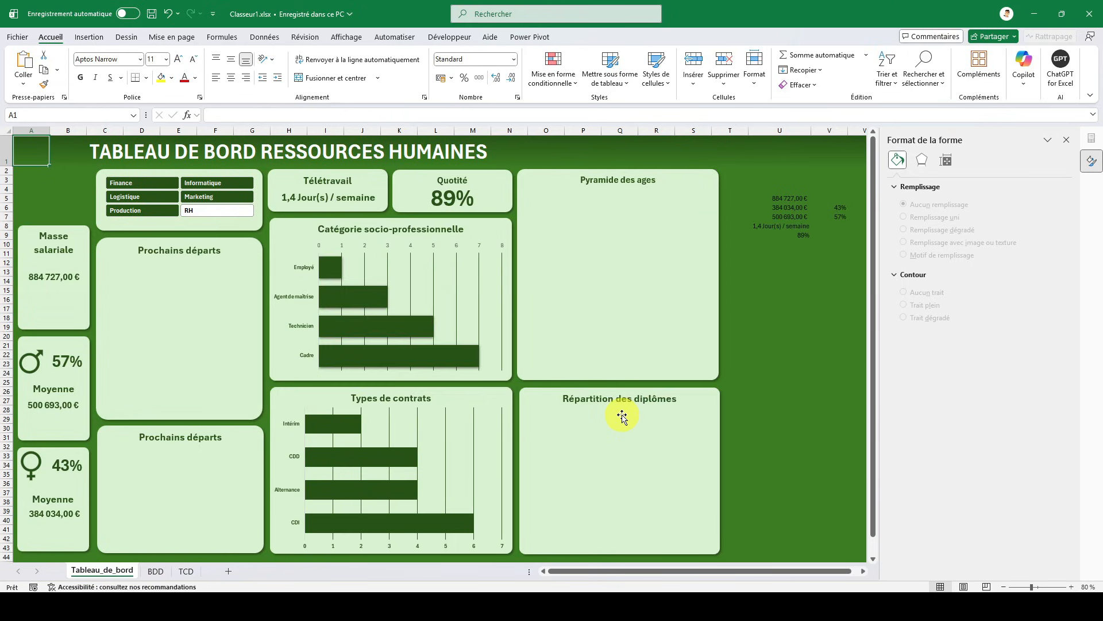
- Duplicate the contract-type pivot table on the TCD sheet, placing the copy at cell G12
{"action": "left_click", "coordinate": [183, 571]}
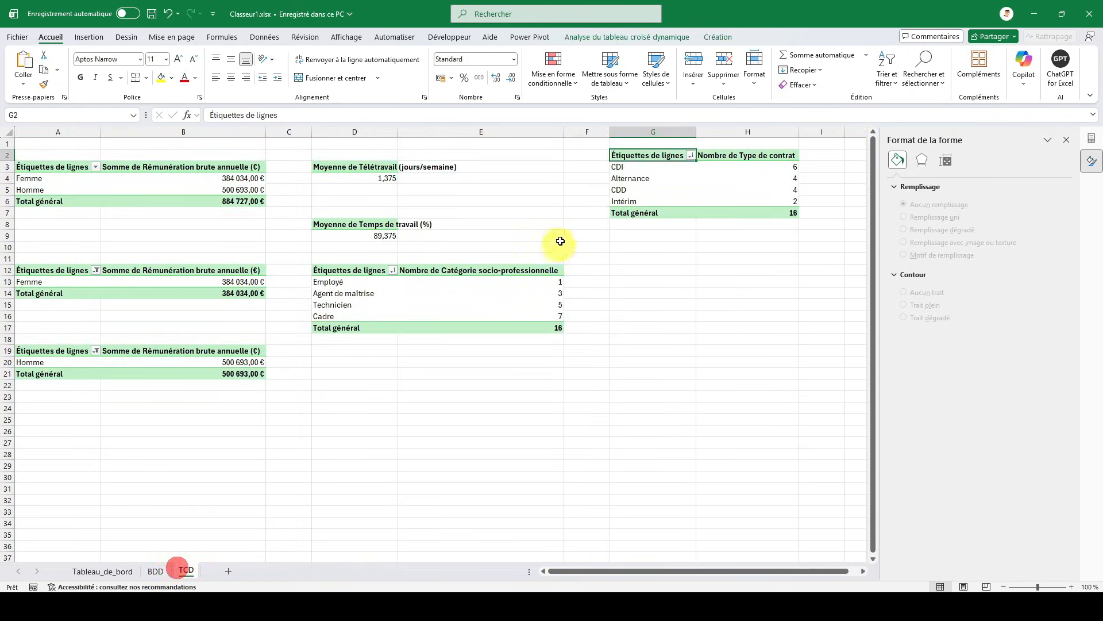
{"action": "left_click_drag", "start_coordinate": [633, 156], "coordinate": [727, 208]}
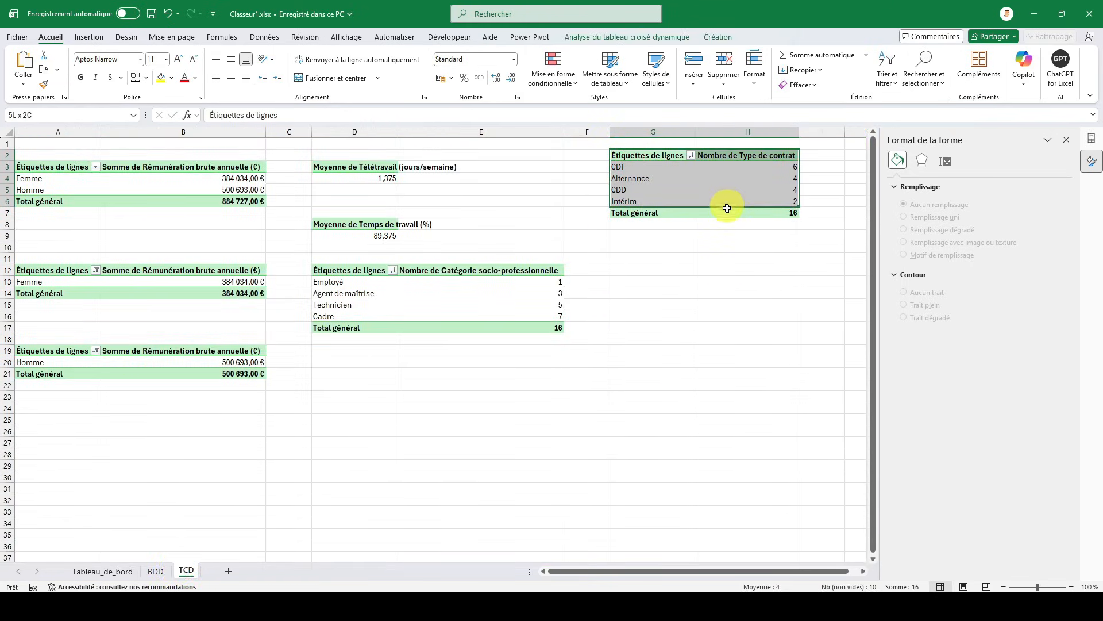
{"action": "key", "text": "ctrl+c"}
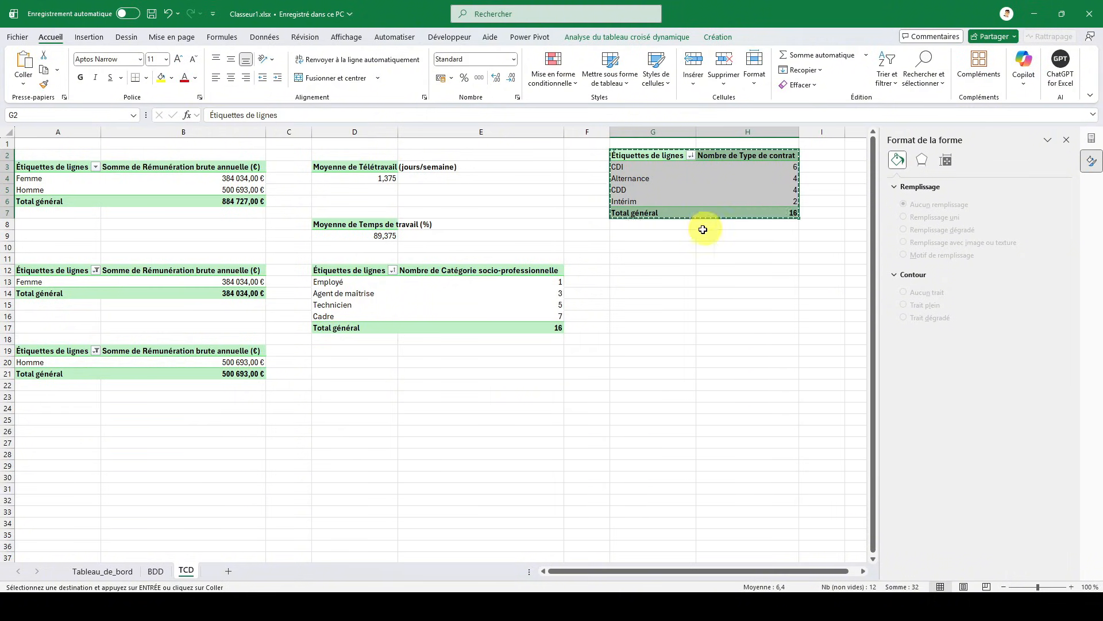
{"action": "left_click", "coordinate": [638, 272]}
{"action": "key", "text": "ctrl+v"}
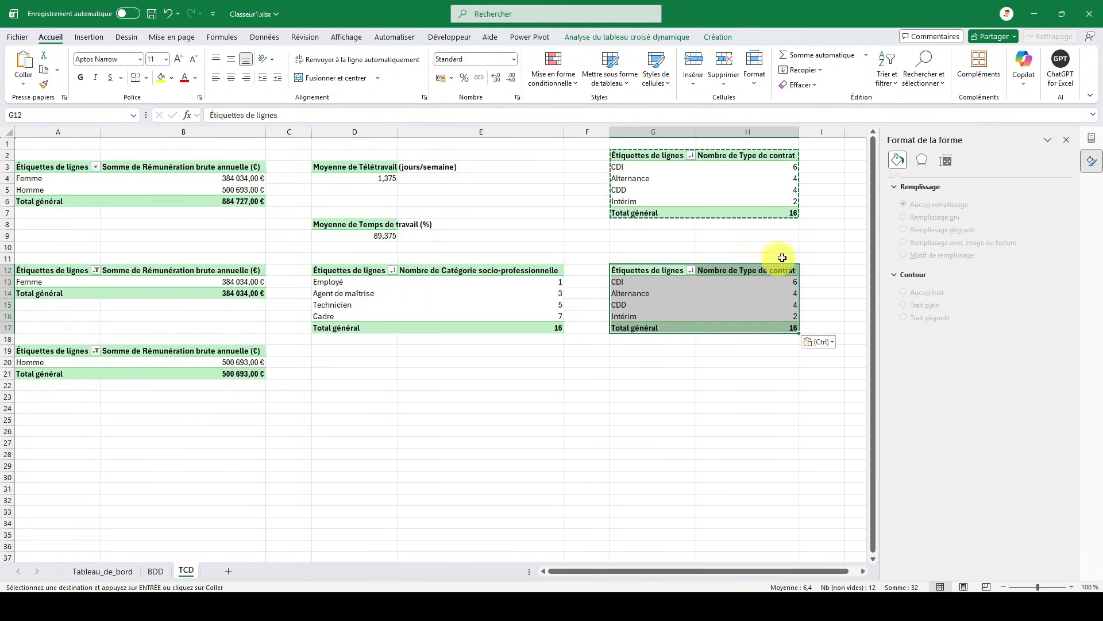
- Replace Type de contrat in the copied pivot table with Diplôme as the row field and as a count in the values
{"action": "left_click", "coordinate": [1067, 143]}
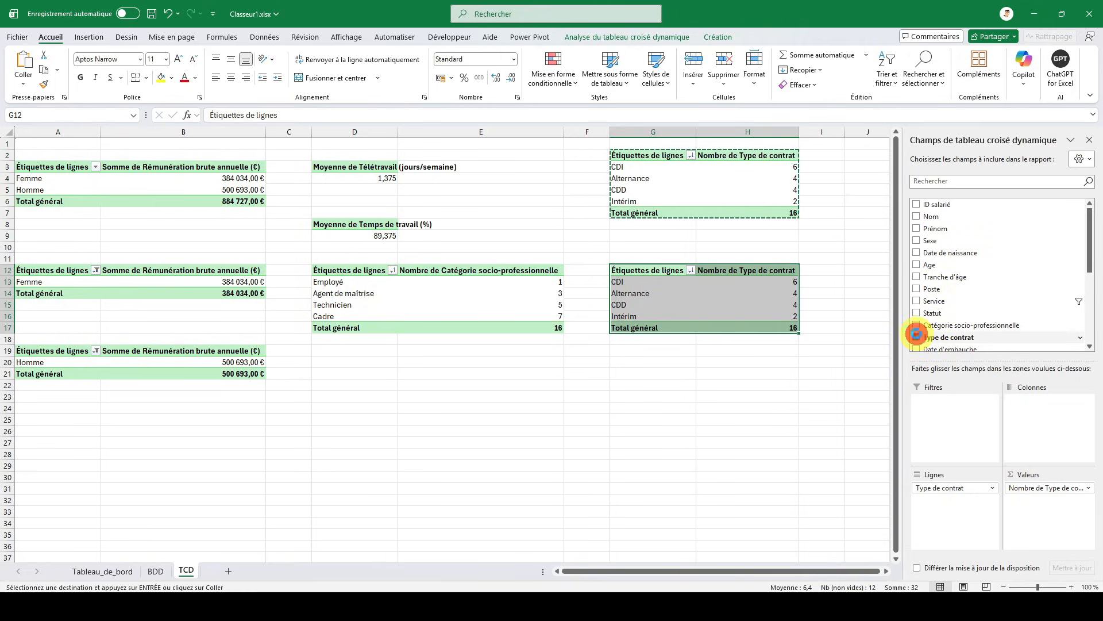
{"action": "left_click", "coordinate": [917, 336]}
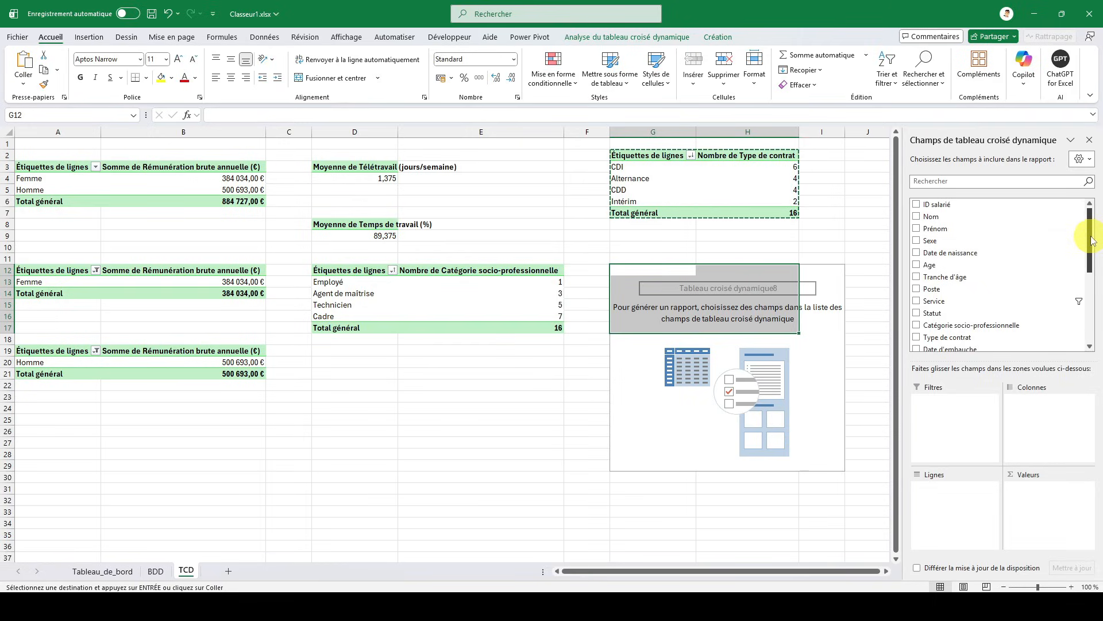
{"action": "left_click_drag", "start_coordinate": [1090, 237], "coordinate": [1082, 282]}
{"action": "scroll", "coordinate": [1078, 283], "scroll_direction": "down", "scroll_amount": 1}
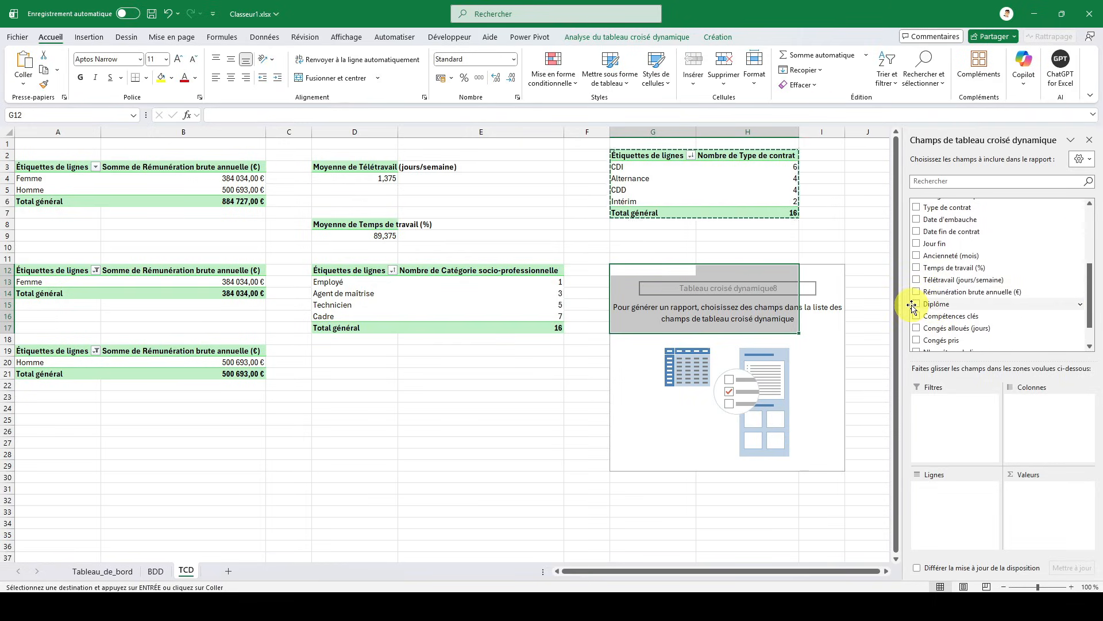
{"action": "left_click", "coordinate": [917, 304]}
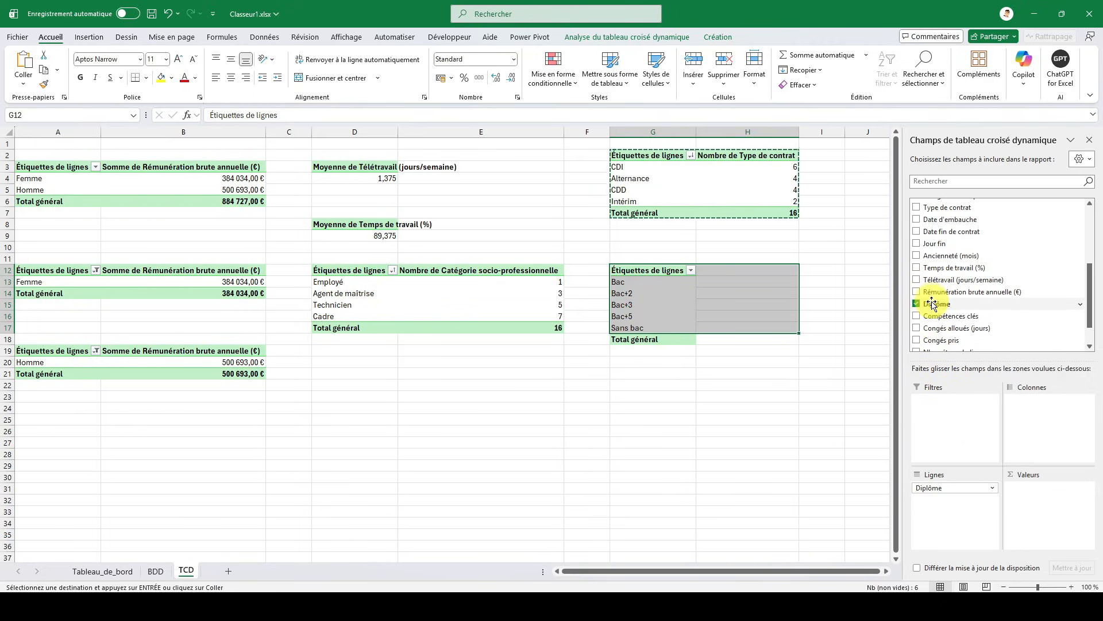
{"action": "left_click_drag", "start_coordinate": [931, 303], "coordinate": [1034, 489]}
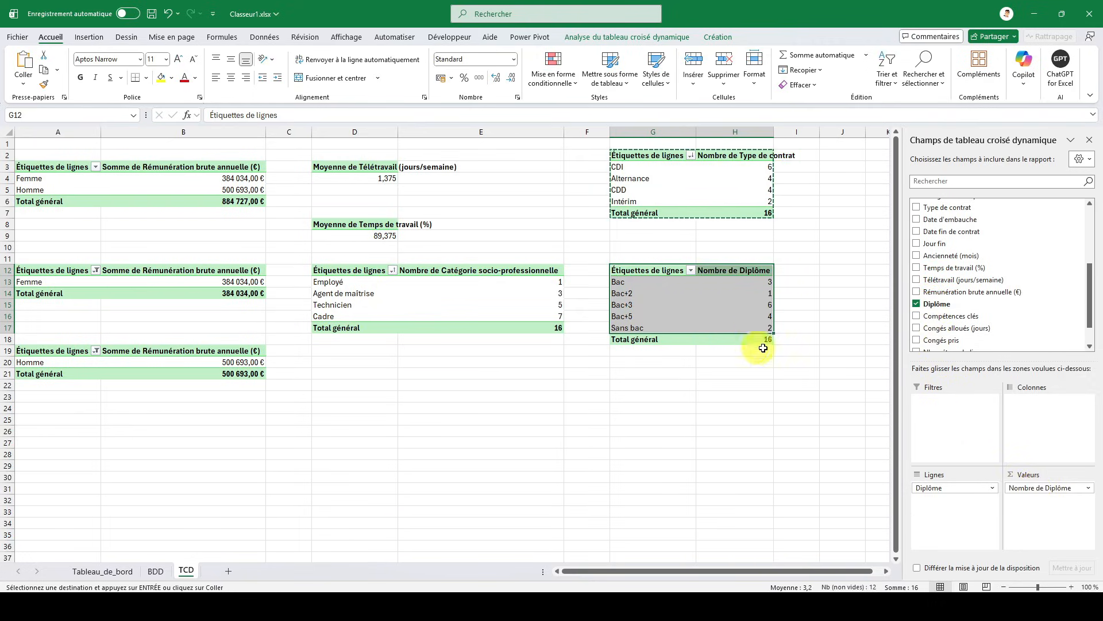
{"action": "left_click", "coordinate": [672, 275]}
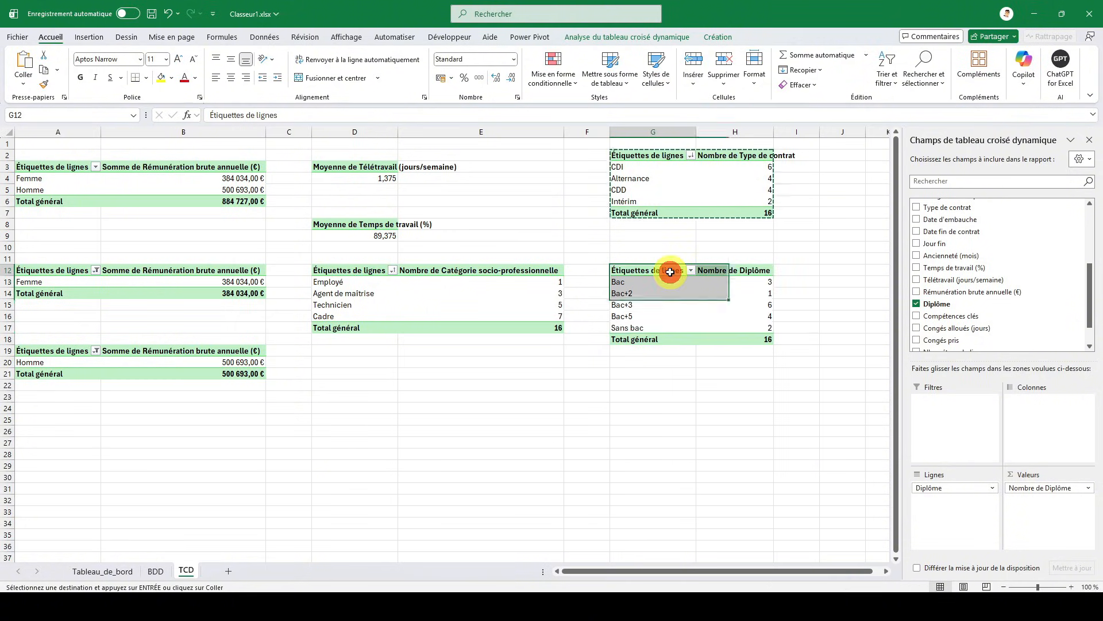
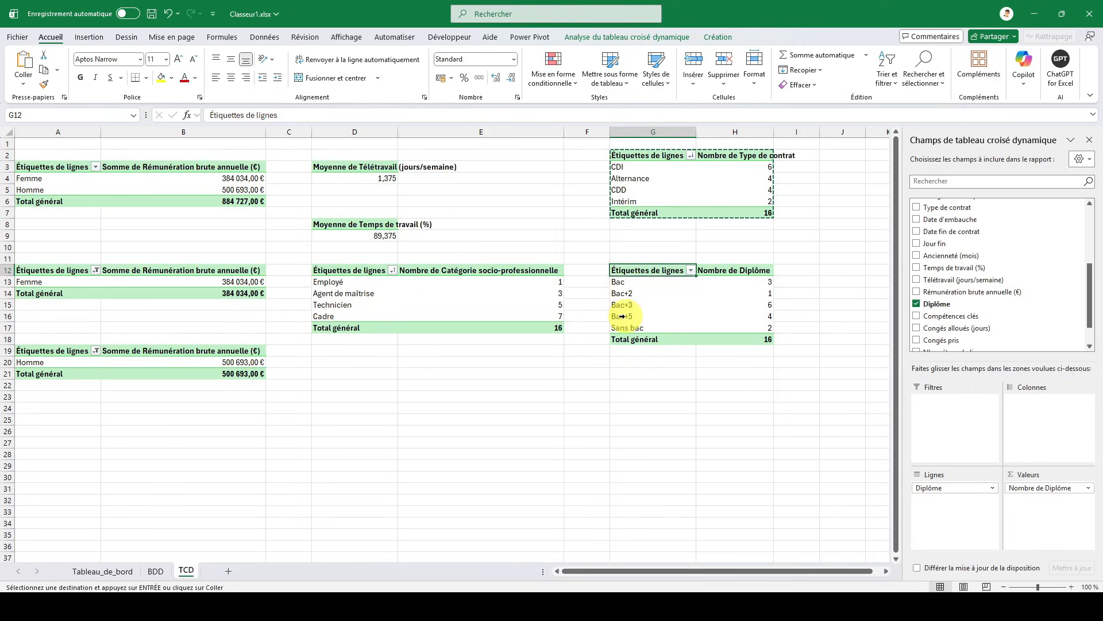
- Insert a clustered column pivot chart from the Diplôme pivot table on the TCD sheet
{"action": "left_click", "coordinate": [89, 39]}
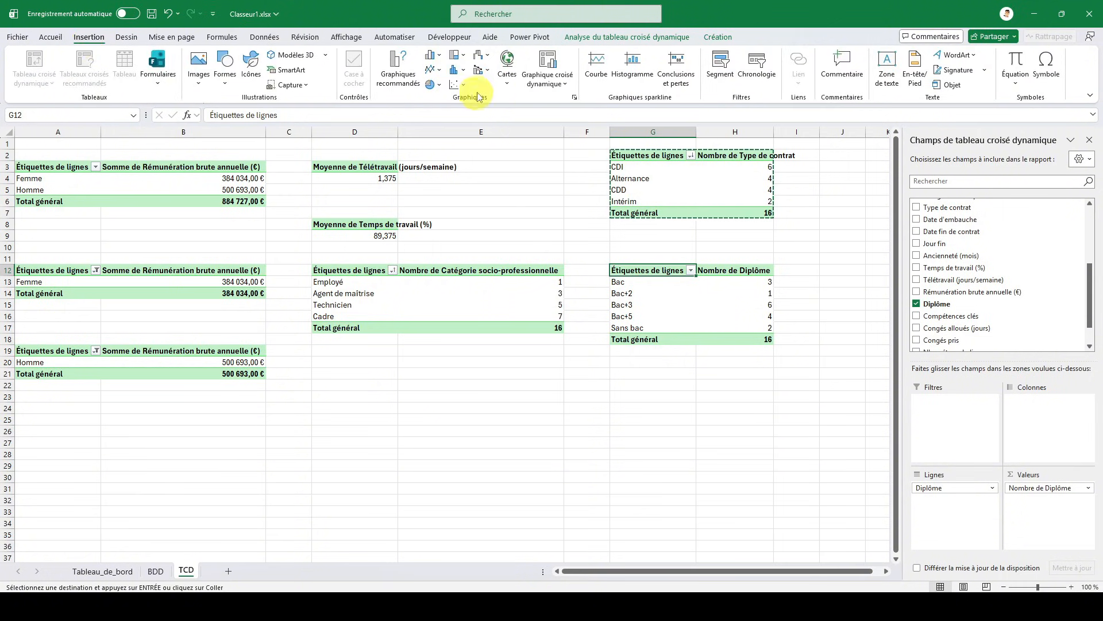
{"action": "left_click", "coordinate": [552, 82]}
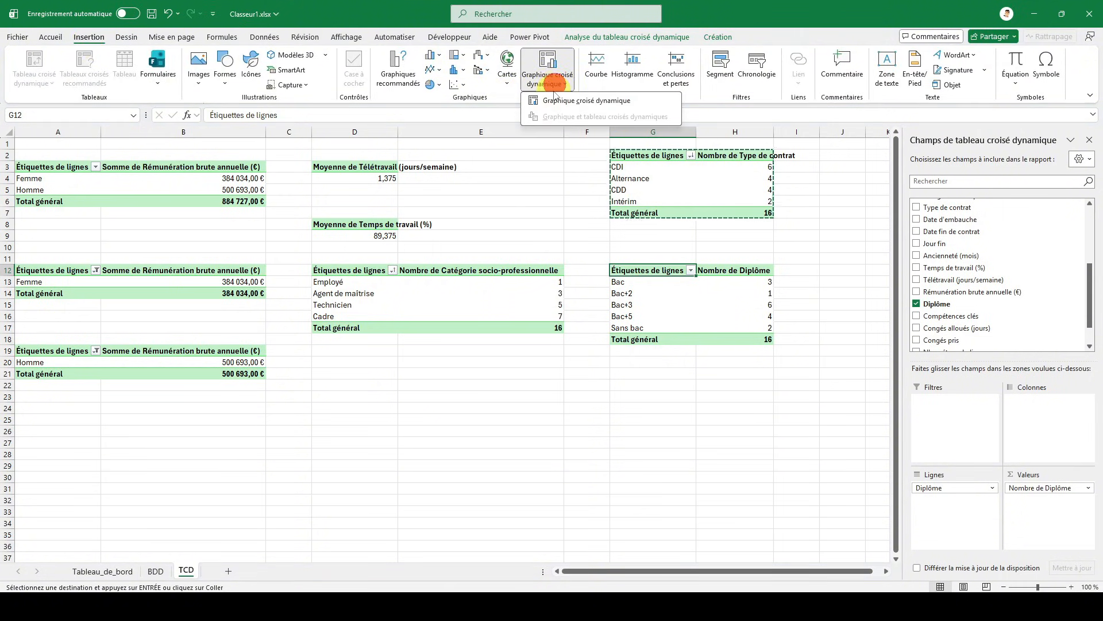
{"action": "left_click", "coordinate": [557, 102]}
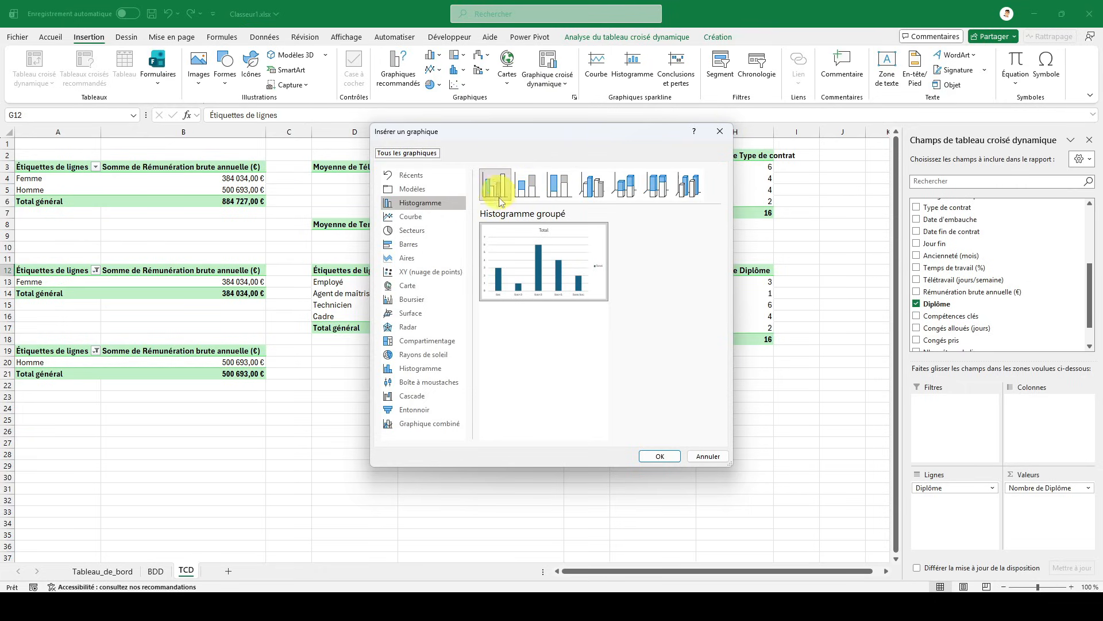
{"action": "mouse_move", "coordinate": [517, 233]}
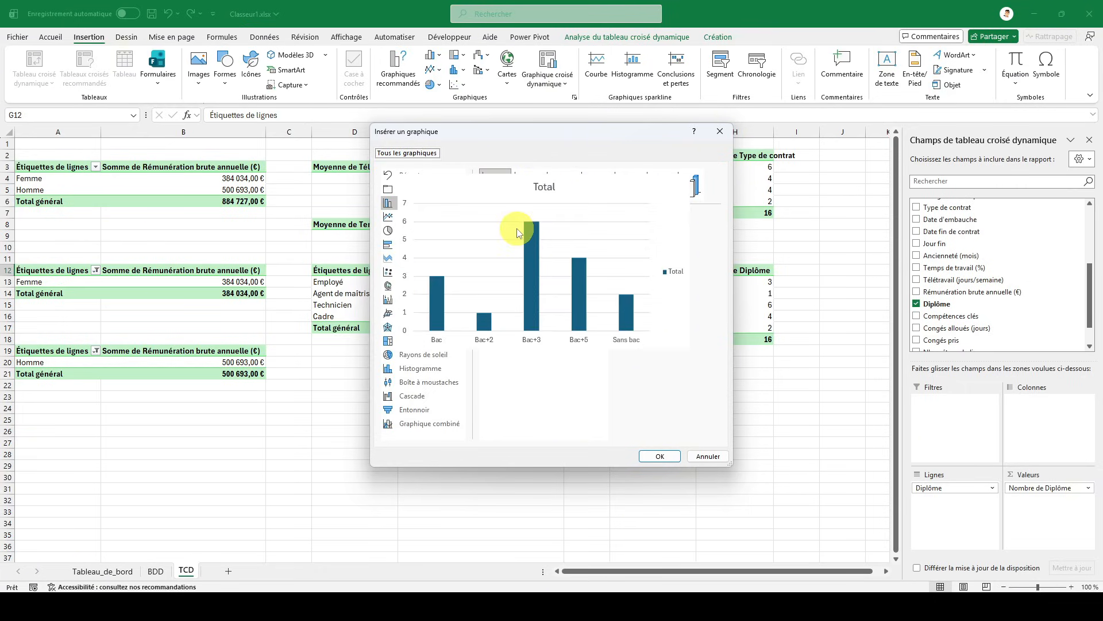
{"action": "left_click", "coordinate": [660, 455]}
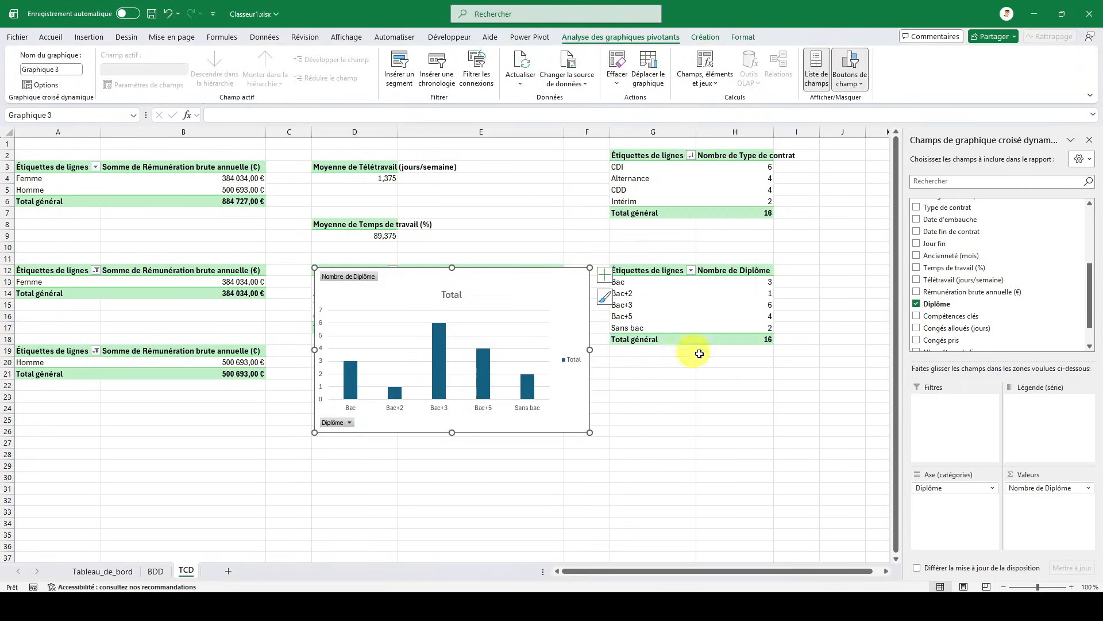
- Hide all field buttons on the diploma chart and delete its Total title
{"action": "left_click", "coordinate": [1037, 495]}
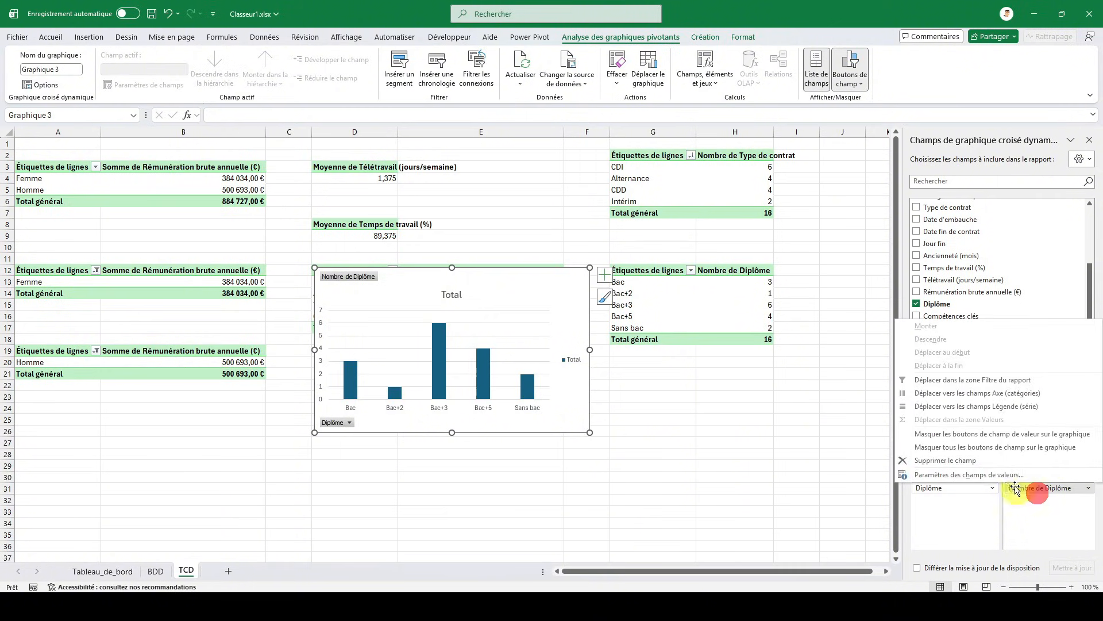
{"action": "left_click", "coordinate": [973, 453]}
{"action": "left_click", "coordinate": [452, 276]}
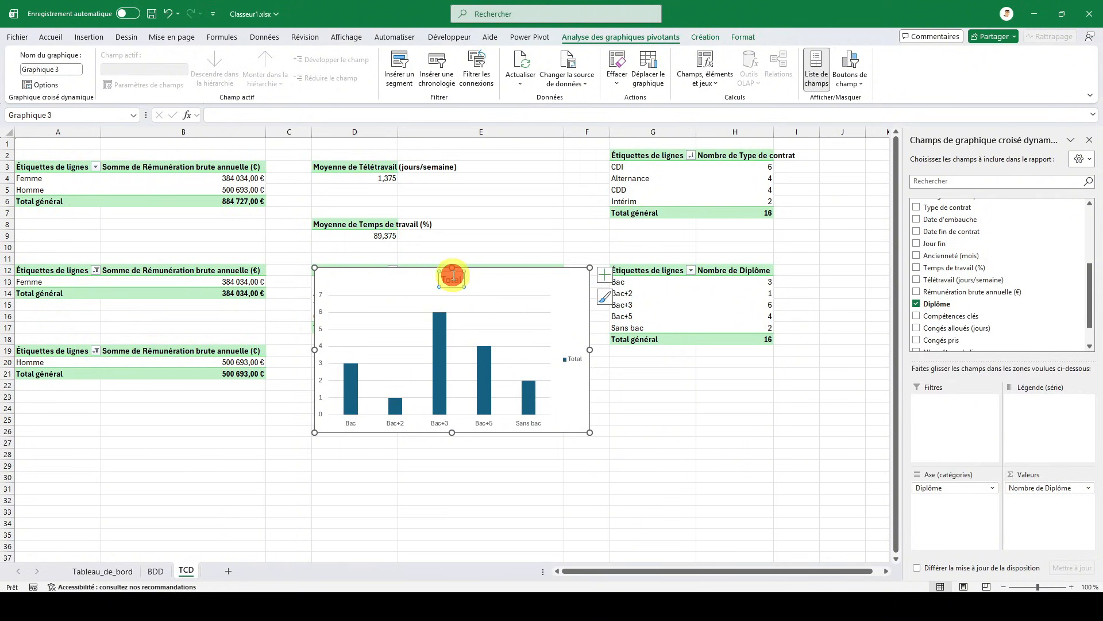
{"action": "key", "text": "Delete"}
- Apply the last gallery chart style, with wide shaded columns, and fill the data series with the darkest theme green
{"action": "left_click", "coordinate": [700, 40]}
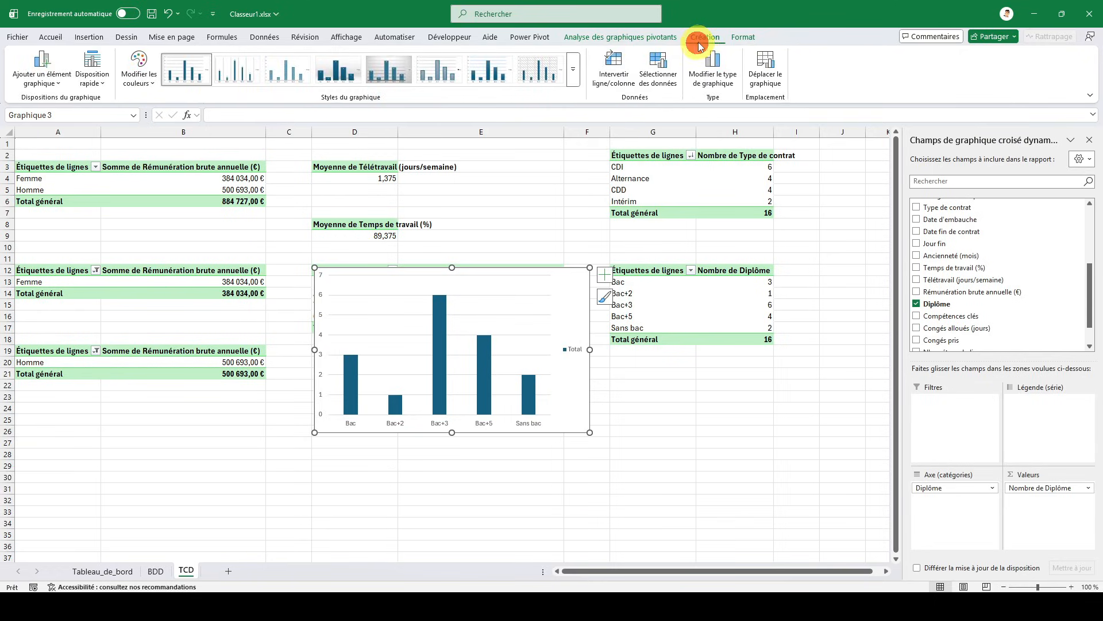
{"action": "left_click", "coordinate": [573, 69]}
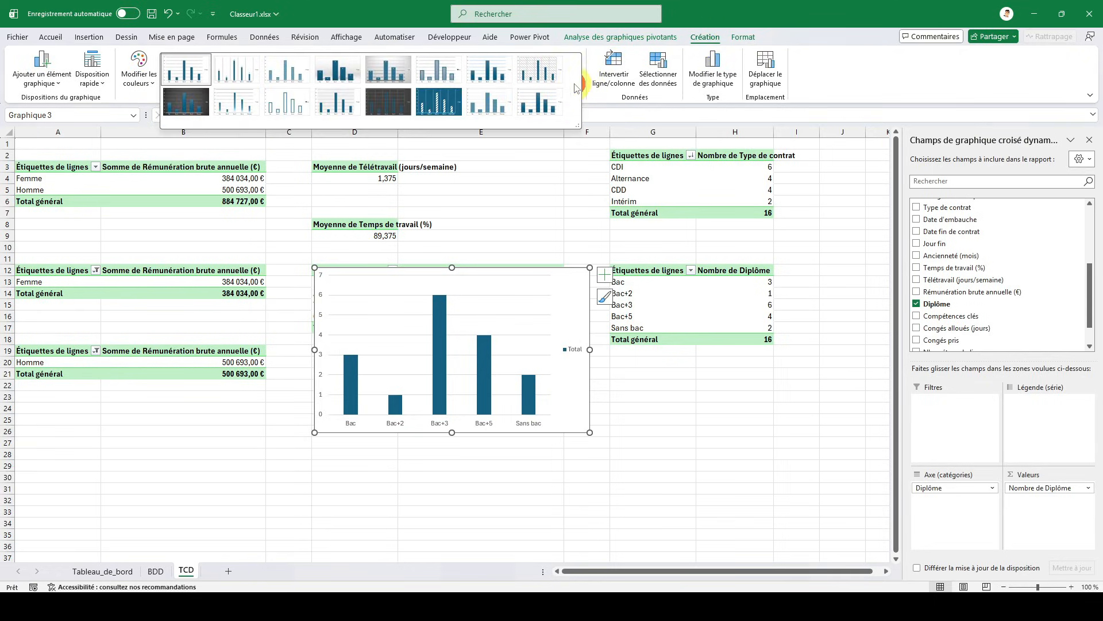
{"action": "left_click", "coordinate": [546, 105]}
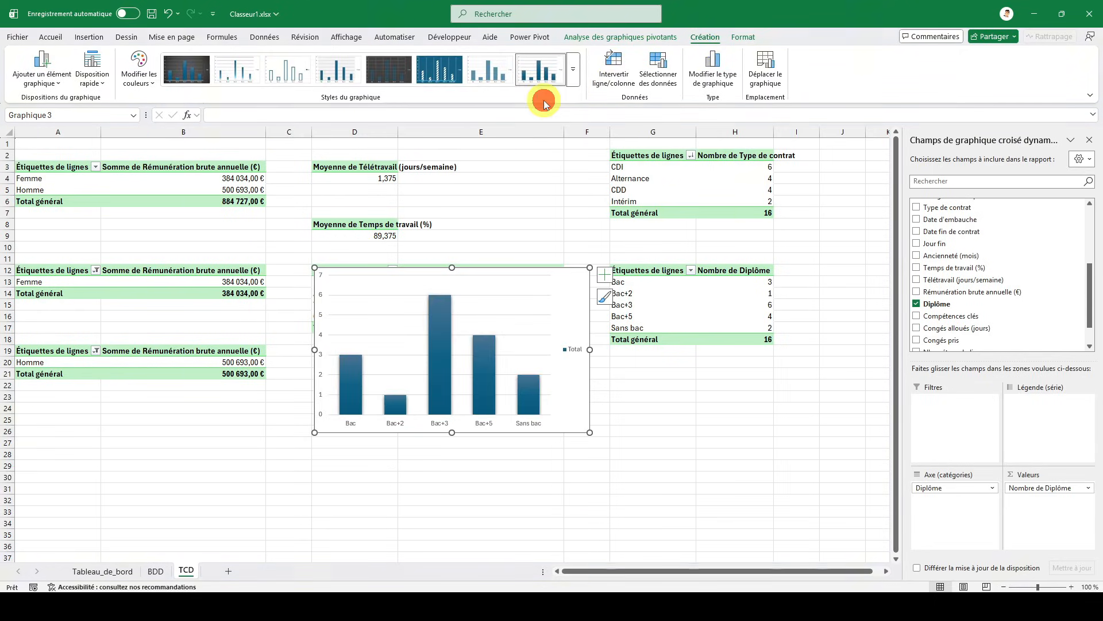
{"action": "left_click", "coordinate": [446, 322]}
{"action": "left_click", "coordinate": [1089, 140]}
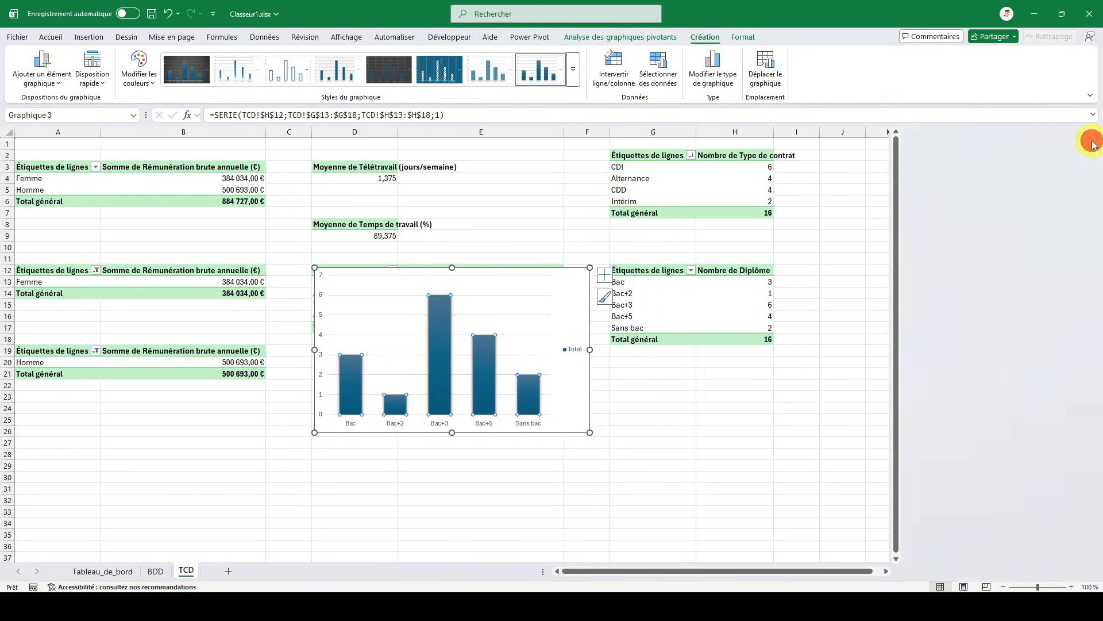
{"action": "double_click", "coordinate": [523, 272]}
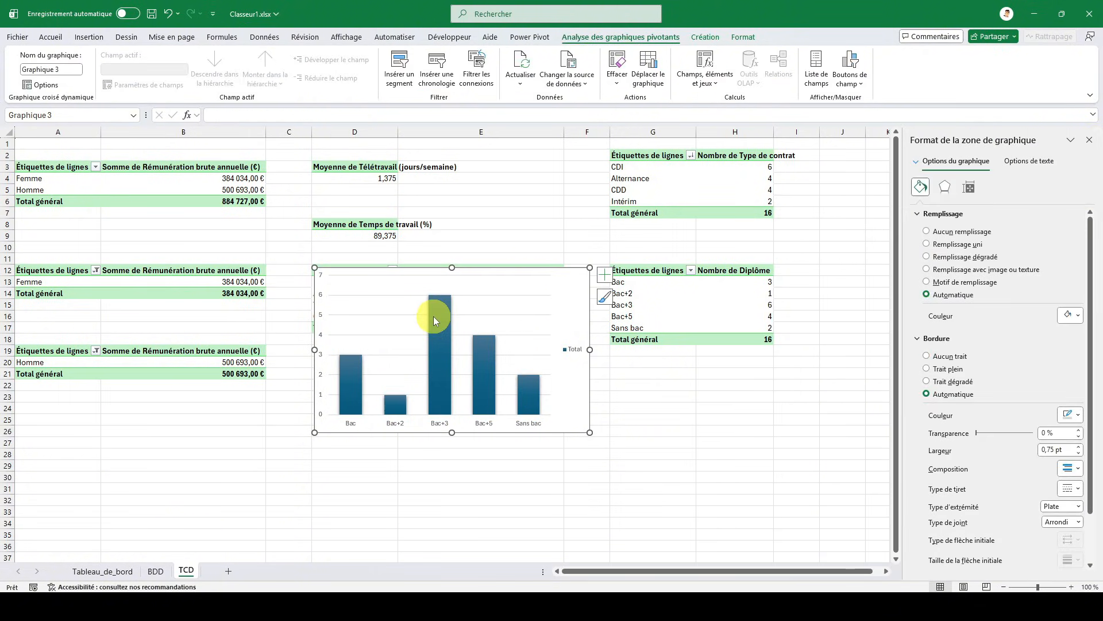
{"action": "left_click", "coordinate": [434, 316]}
{"action": "left_click", "coordinate": [1070, 344]}
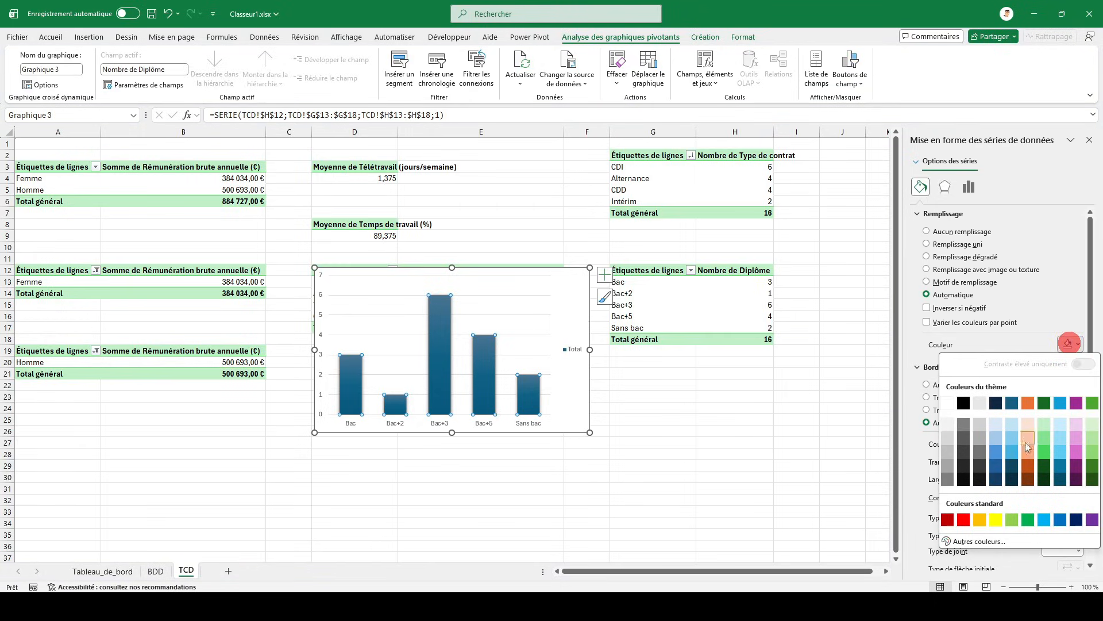
{"action": "left_click", "coordinate": [1087, 482]}
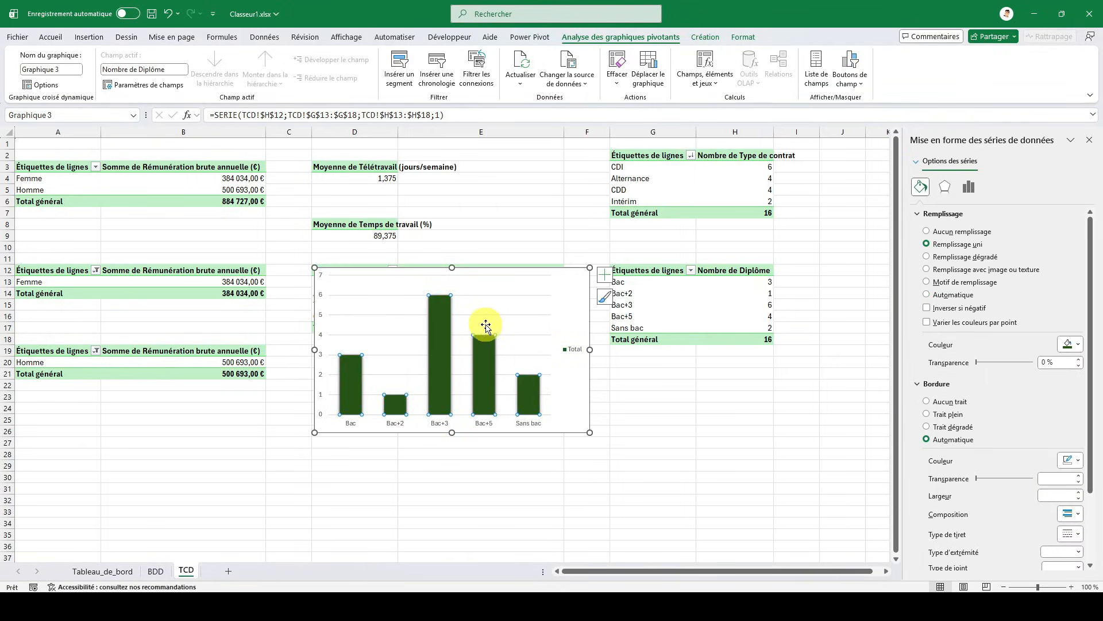
- Colour the diploma chart's major horizontal gridlines with the darkest theme green
{"action": "left_click", "coordinate": [489, 278]}
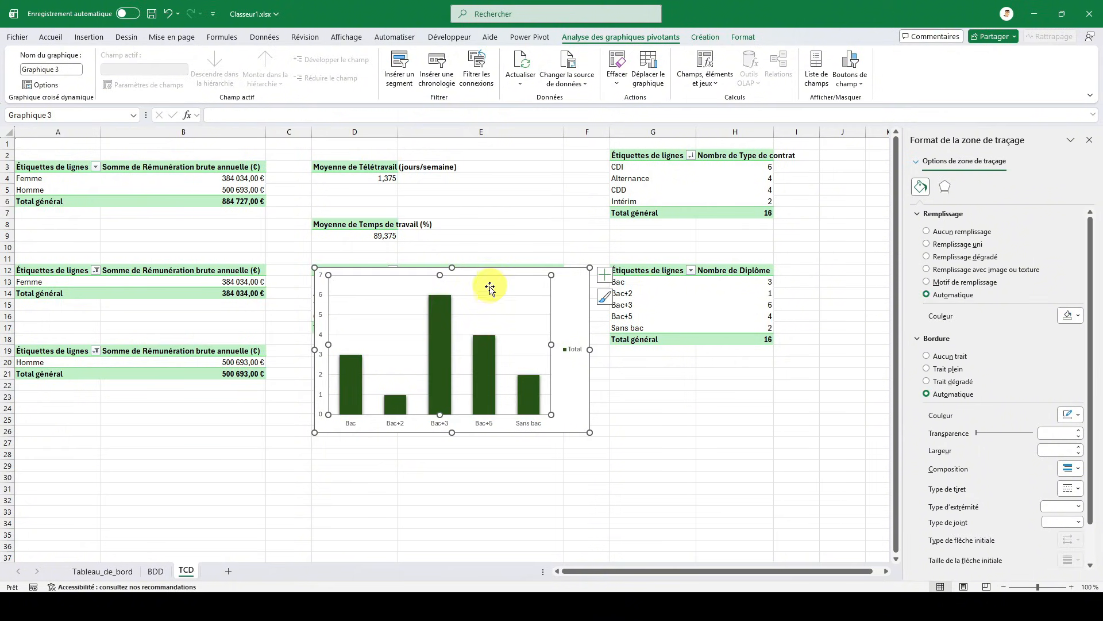
{"action": "left_click", "coordinate": [490, 295]}
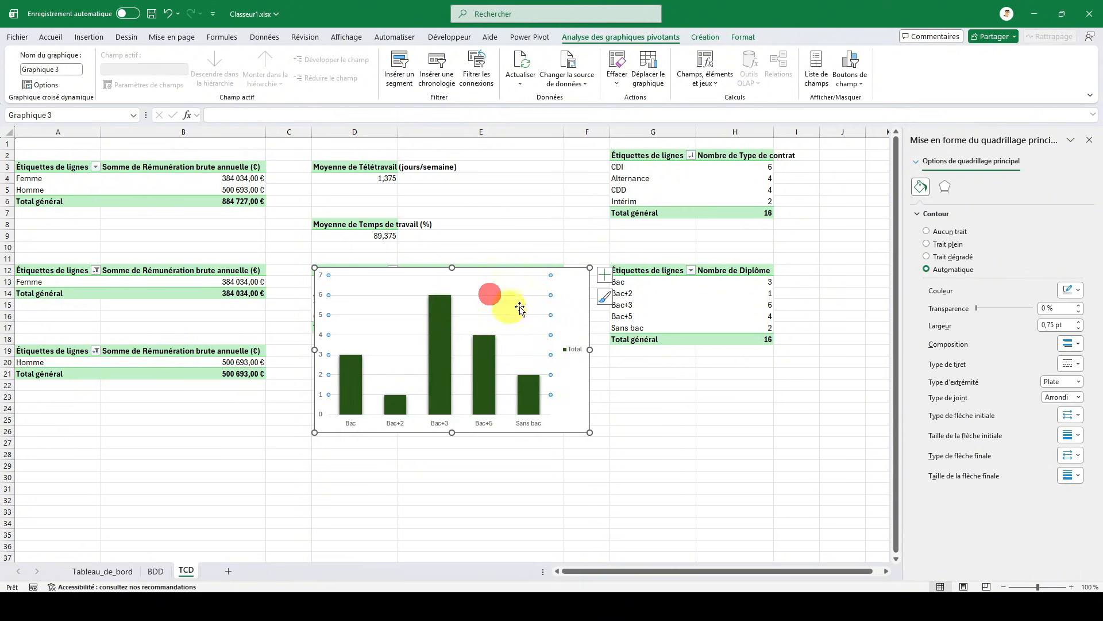
{"action": "left_click", "coordinate": [1077, 293]}
{"action": "left_click", "coordinate": [1092, 424]}
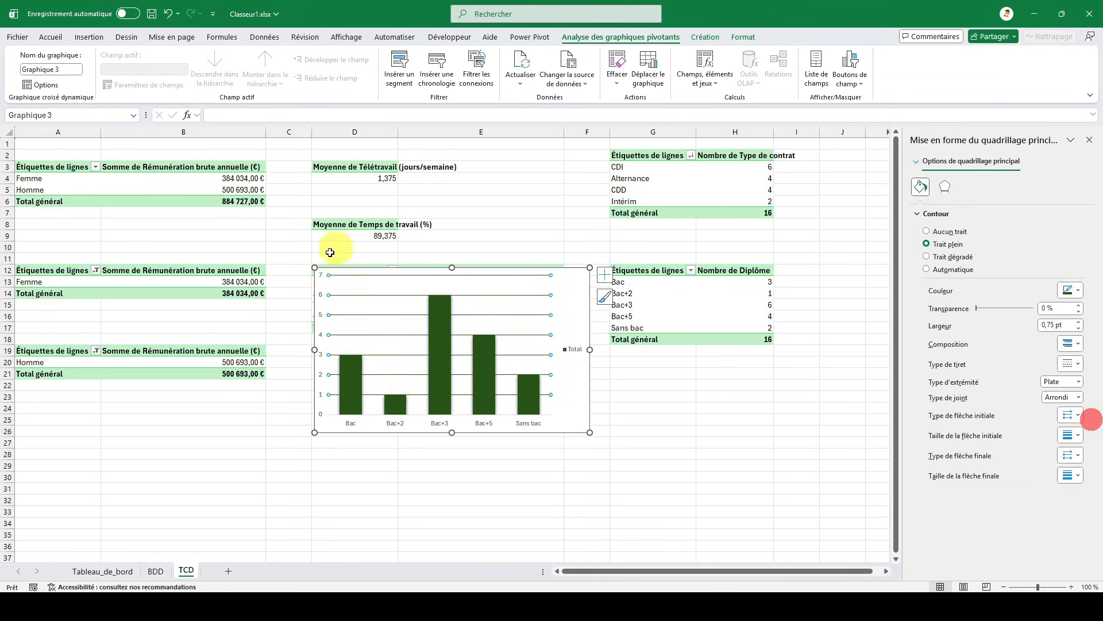
- Make the vertical axis labels of the diploma chart bold and apply the last-used font colour
{"action": "left_click", "coordinate": [322, 277]}
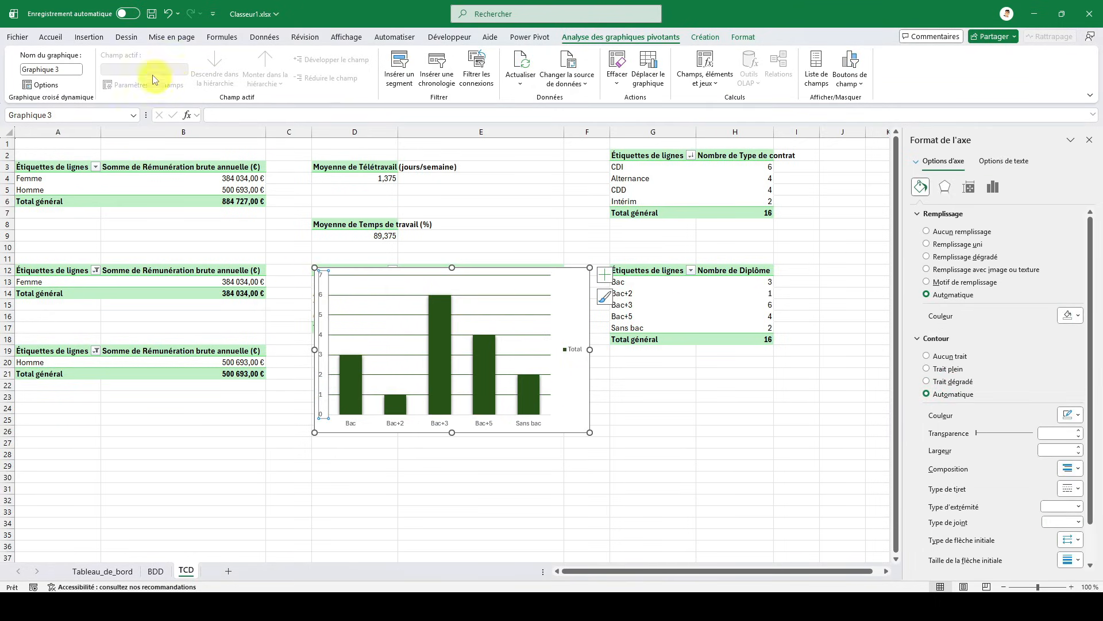
{"action": "left_click", "coordinate": [64, 39]}
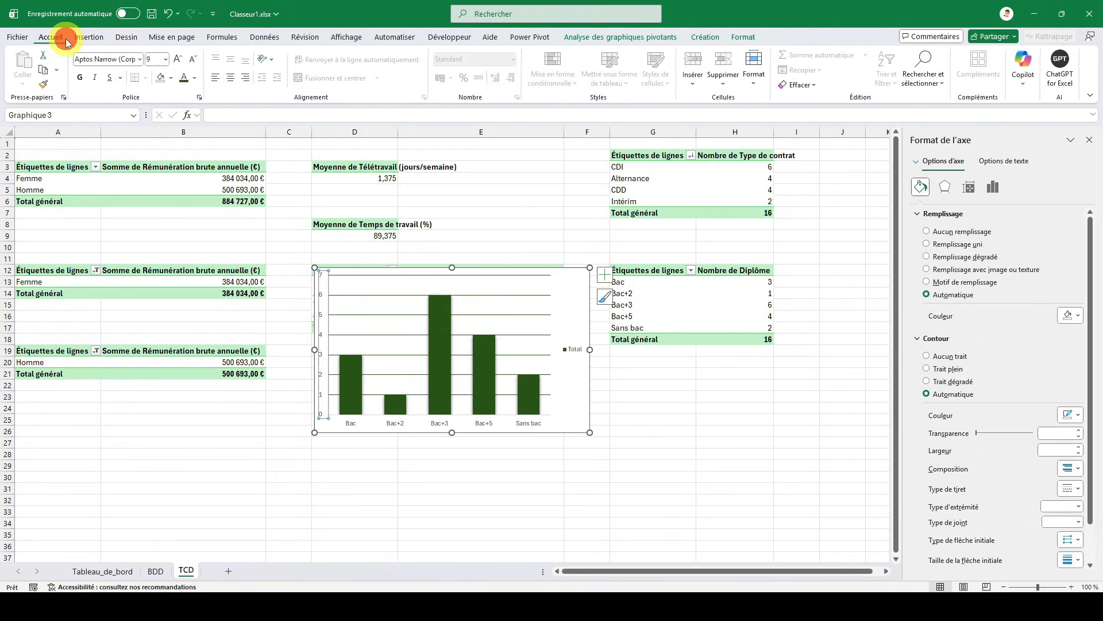
{"action": "left_click", "coordinate": [80, 77]}
{"action": "left_click", "coordinate": [183, 80]}
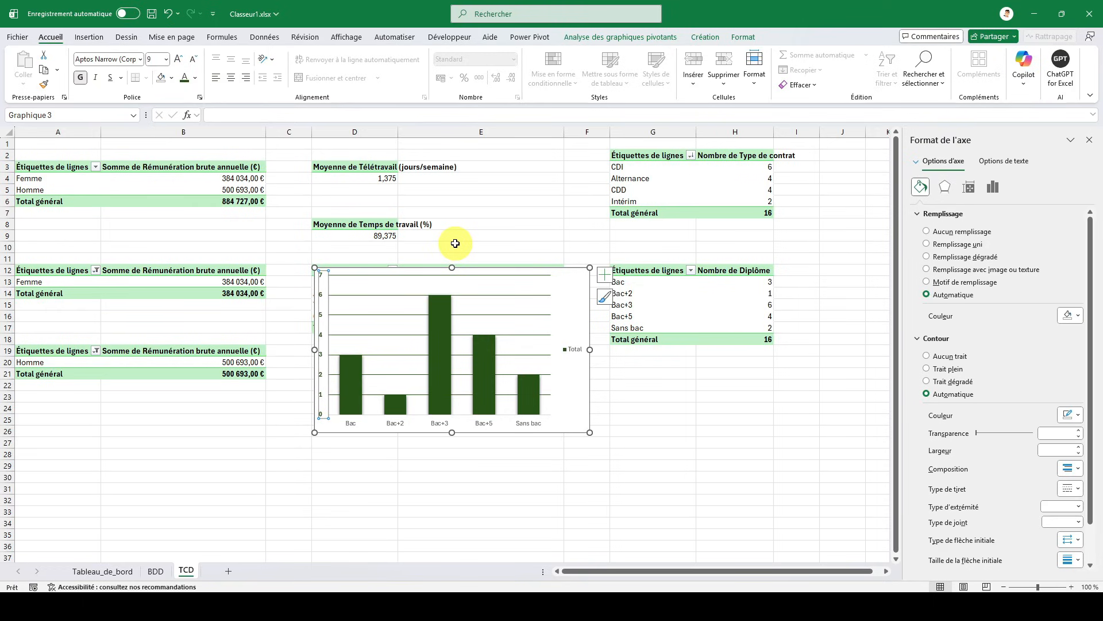
- Move the diploma chart from TCD to the Tableau_de_bord sheet, placing it in the Répartition des diplômes card
{"action": "key", "text": "ctrl+x"}
{"action": "left_click", "coordinate": [116, 571]}
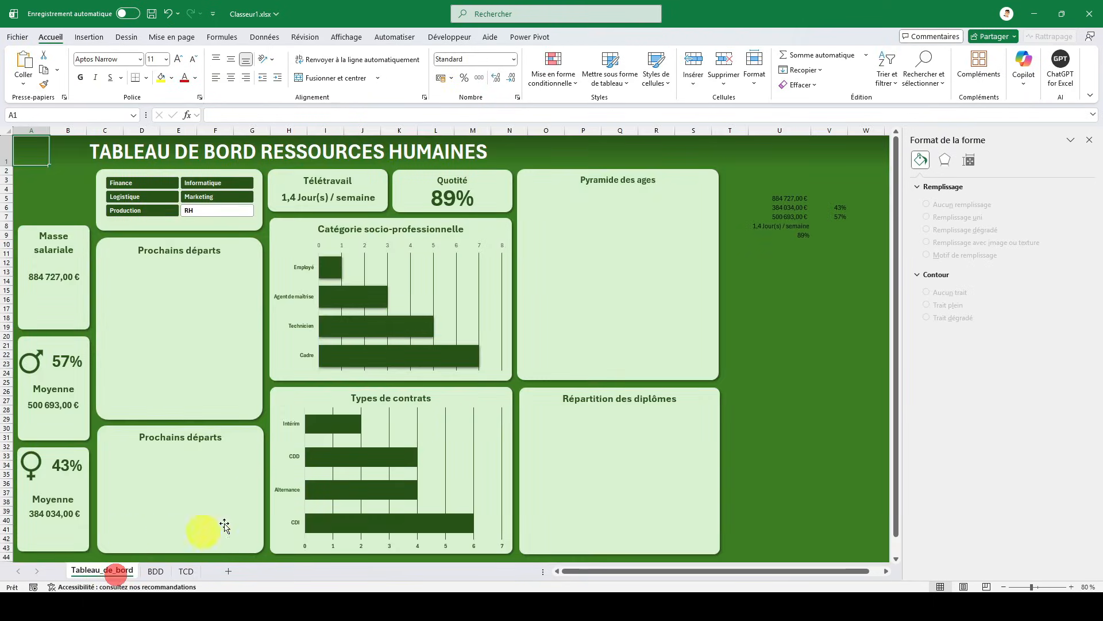
{"action": "key", "text": "ctrl+v"}
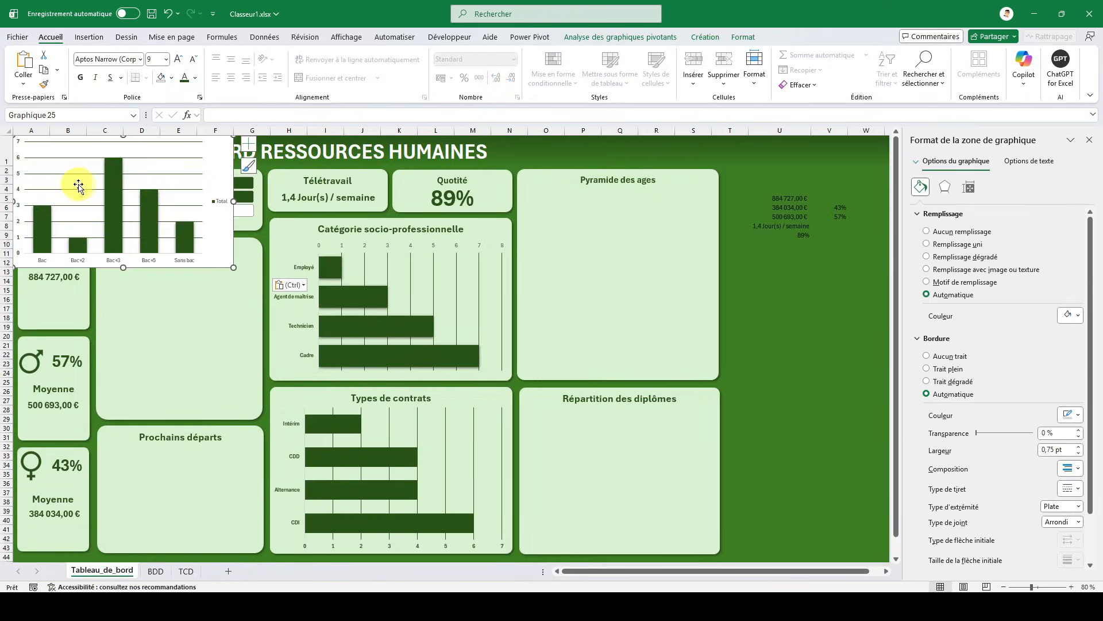
{"action": "mouse_move", "coordinate": [220, 171]}
{"action": "left_mouse_down"}
{"action": "mouse_move", "coordinate": [218, 239]}
{"action": "mouse_move", "coordinate": [324, 378]}
{"action": "mouse_move", "coordinate": [556, 437]}
{"action": "mouse_move", "coordinate": [728, 440]}
{"action": "left_mouse_up"}
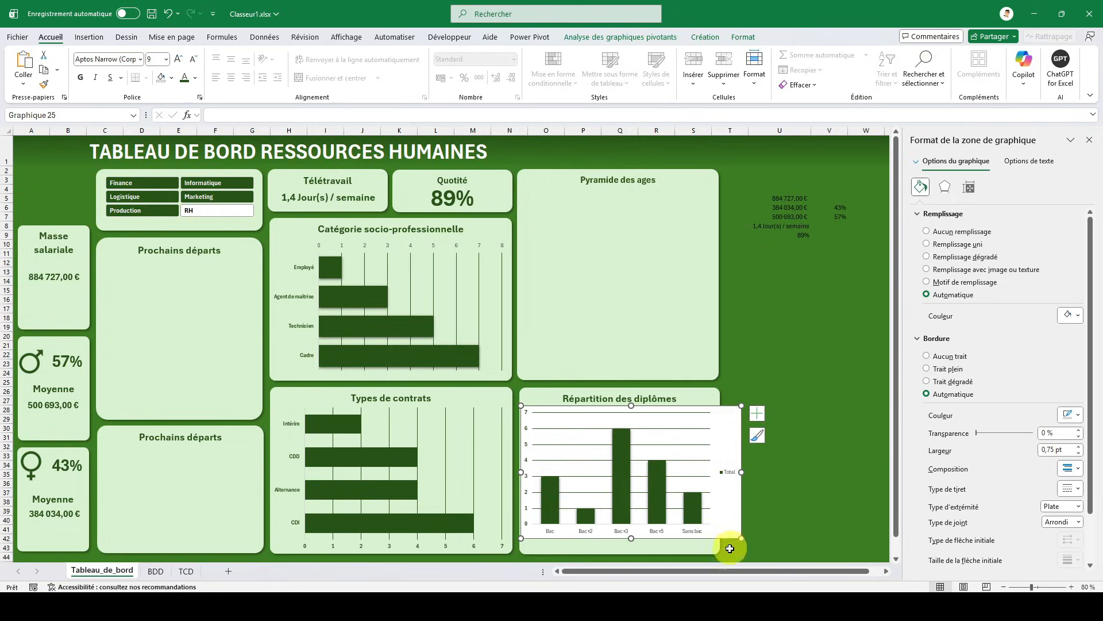
- Delete the diploma chart's legend and resize the chart to fit the width and height of its card
{"action": "left_click", "coordinate": [729, 474]}
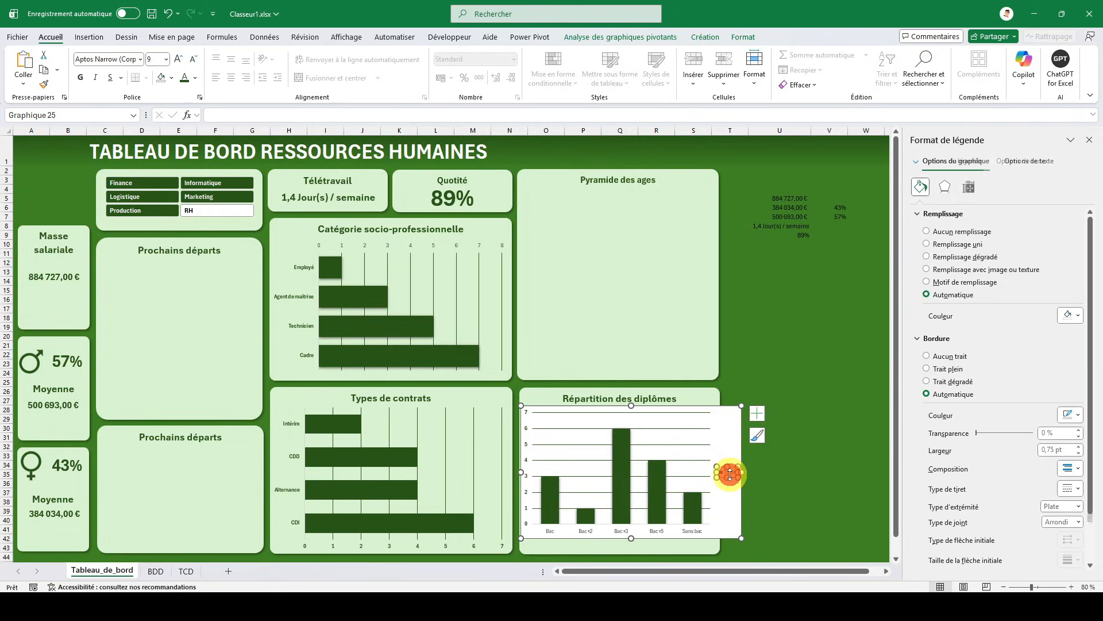
{"action": "key", "text": "Delete"}
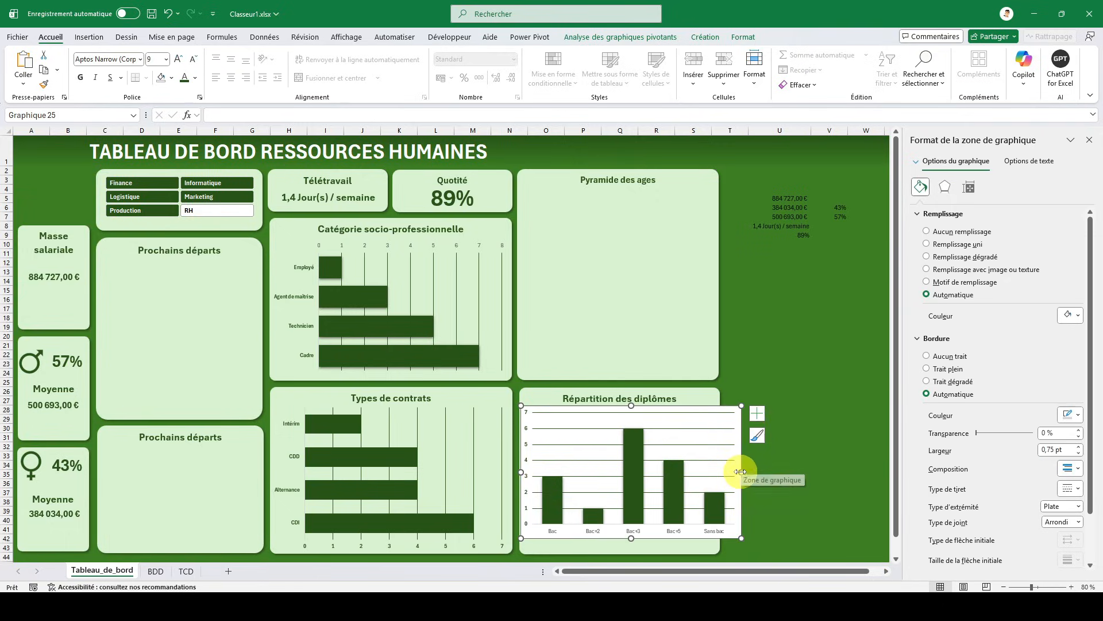
{"action": "left_click_drag", "start_coordinate": [741, 471], "coordinate": [722, 470]}
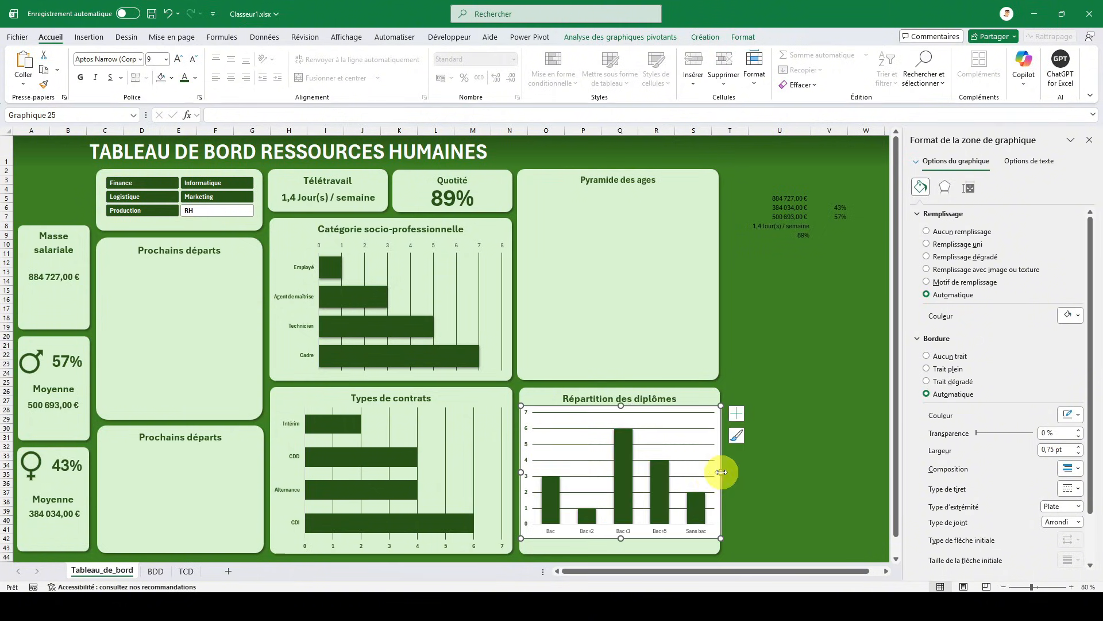
{"action": "left_click_drag", "start_coordinate": [619, 537], "coordinate": [620, 550]}
- Apply the last-used font colour and bold to the horizontal axis labels of the diploma chart
{"action": "left_click", "coordinate": [625, 546]}
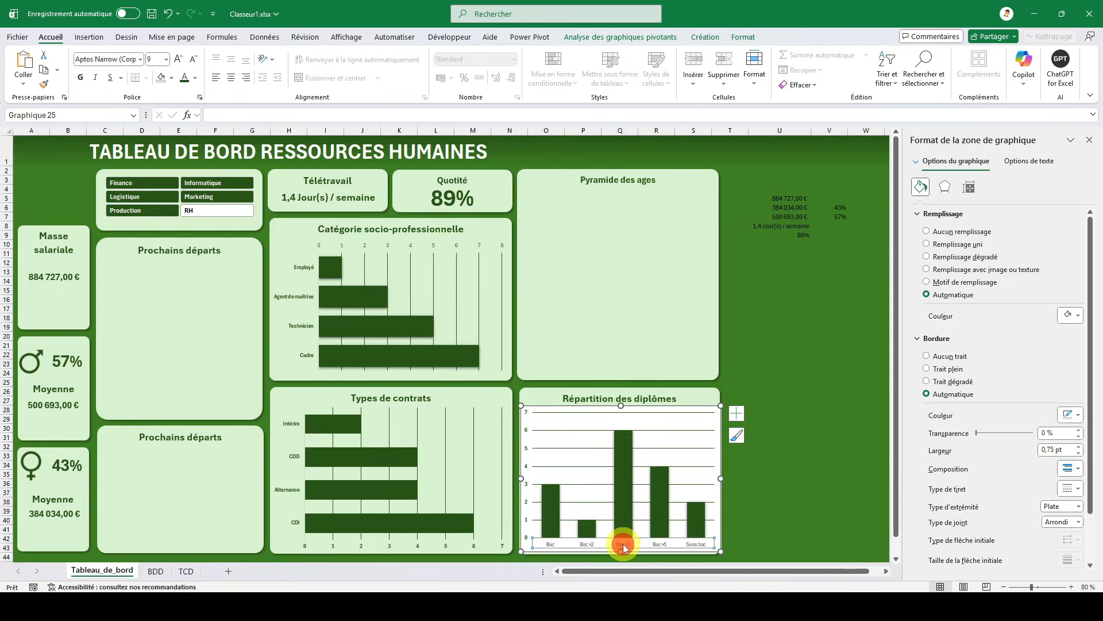
{"action": "left_click", "coordinate": [185, 80]}
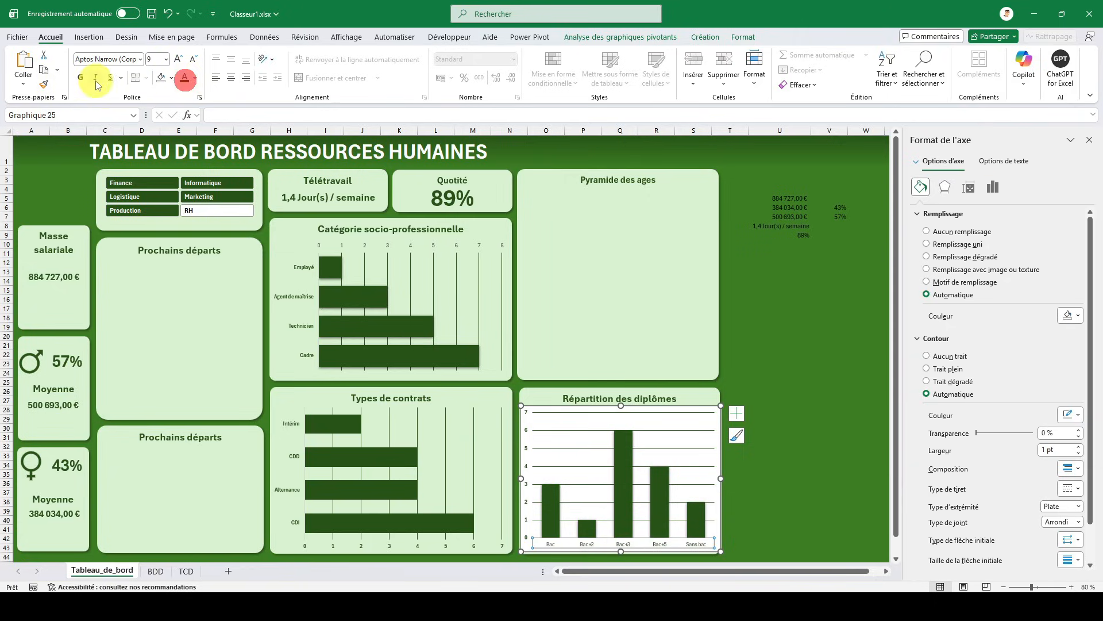
{"action": "left_click", "coordinate": [80, 77]}
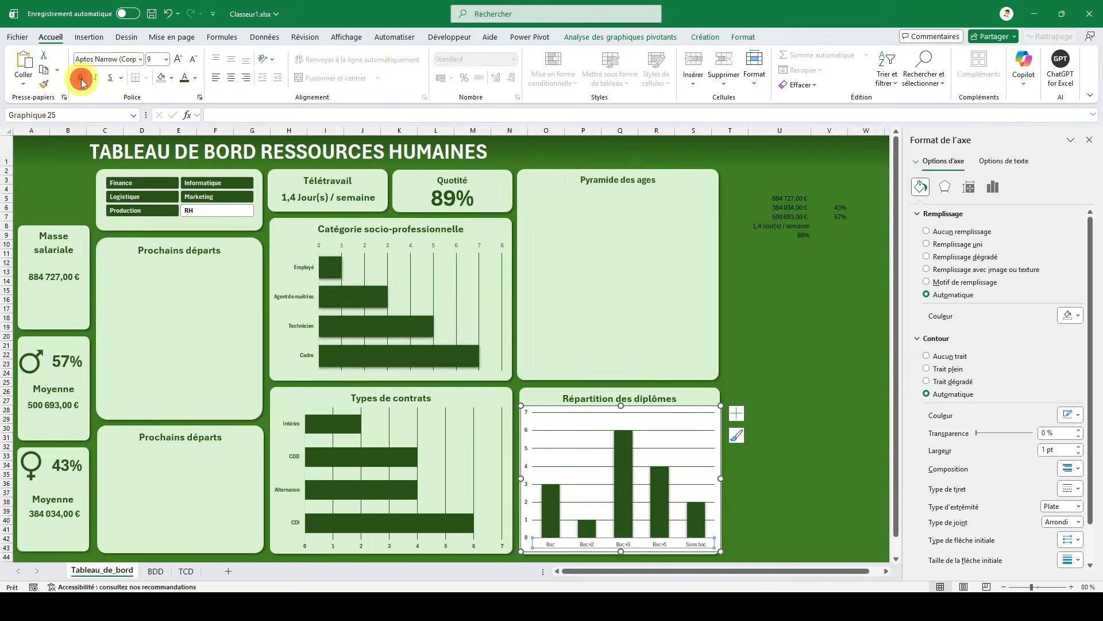
- Remove the diploma chart's outline and background fill so the card shows through, and deselect the chart
{"action": "left_click", "coordinate": [539, 408]}
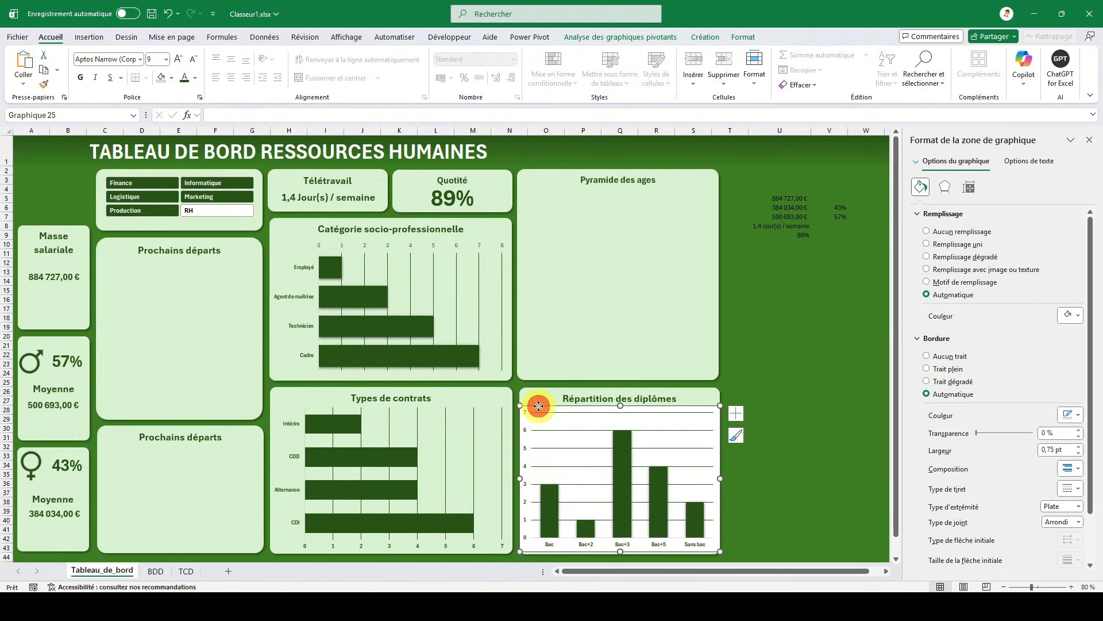
{"action": "right_click", "coordinate": [539, 406]}
{"action": "left_click", "coordinate": [598, 425]}
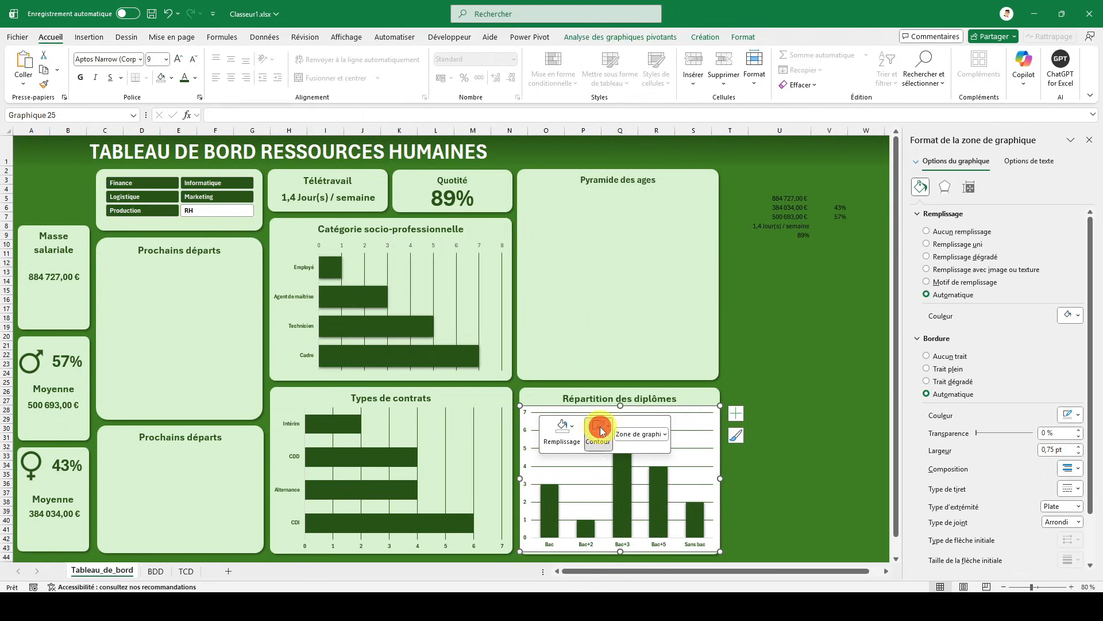
{"action": "left_click", "coordinate": [633, 324]}
{"action": "left_click", "coordinate": [562, 427]}
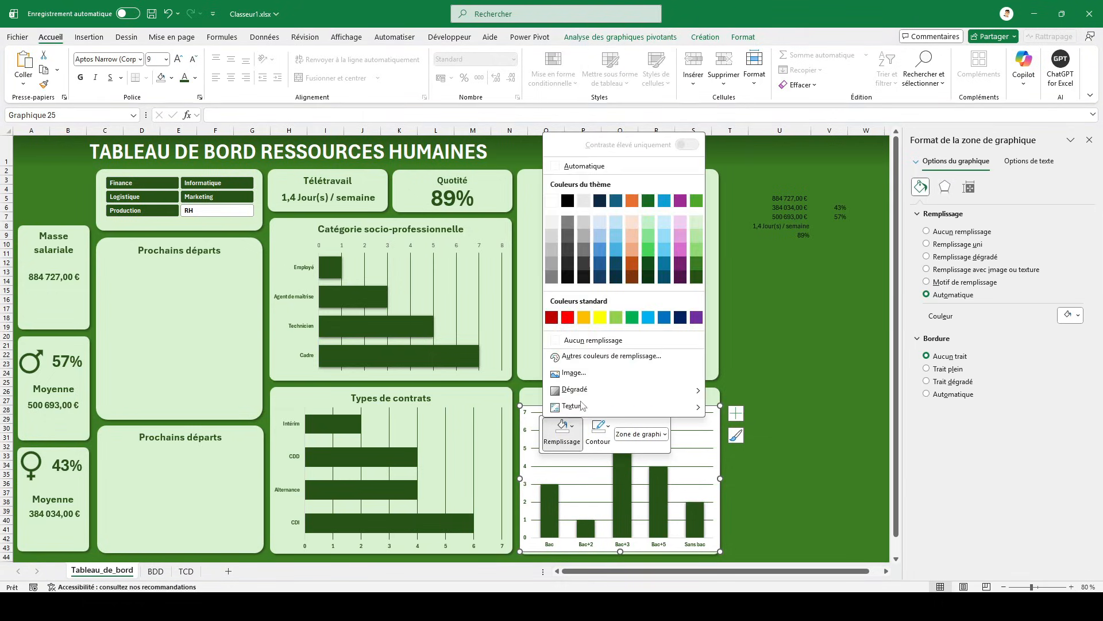
{"action": "left_click", "coordinate": [583, 345]}
{"action": "left_click", "coordinate": [760, 374]}
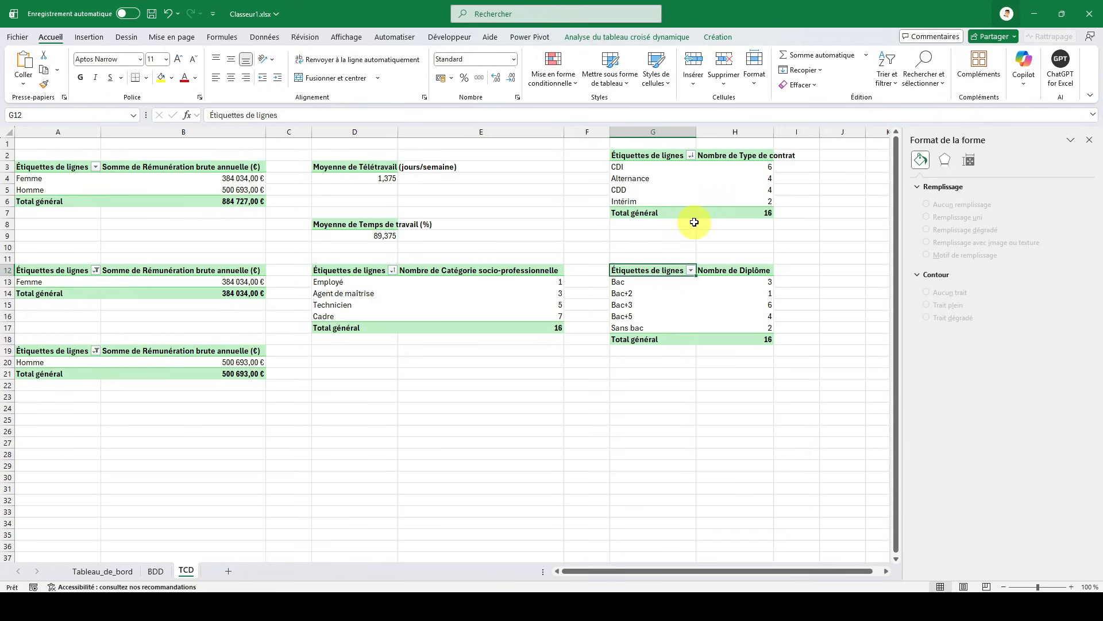
- Duplicate the contract-type pivot table on the TCD sheet by copying G2:H7 and pasting it at J2
{"action": "left_click", "coordinate": [820, 348]}
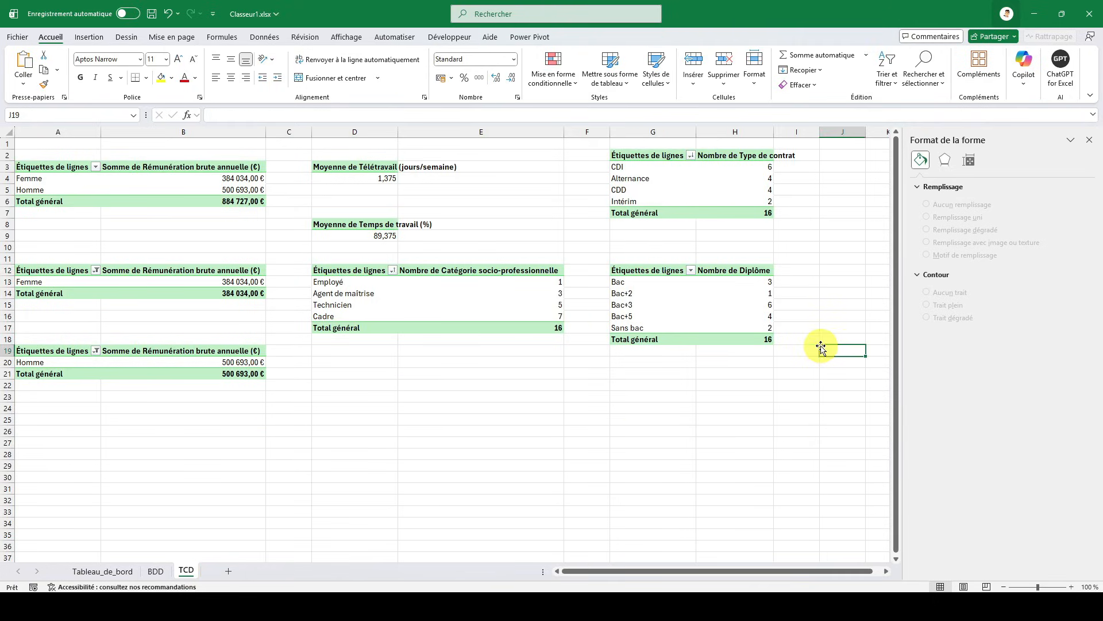
{"action": "key", "text": "Right"}
{"action": "key", "text": "Right"}
{"action": "key", "text": "Right"}
{"action": "key", "text": "Right"}
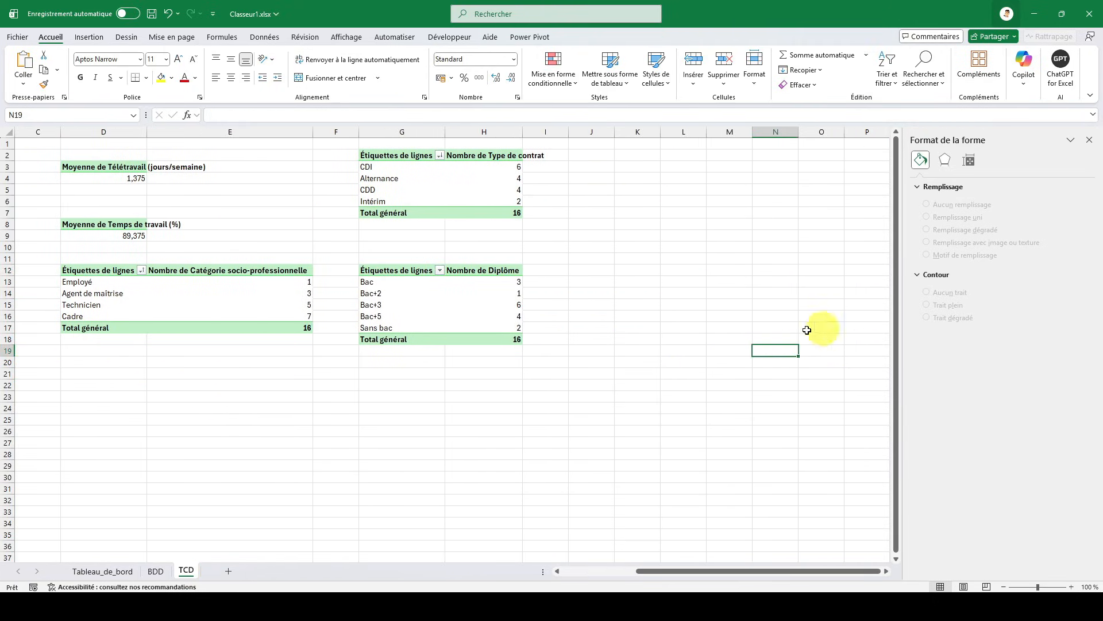
{"action": "left_click_drag", "start_coordinate": [393, 152], "coordinate": [498, 208]}
{"action": "key", "text": "ctrl+c"}
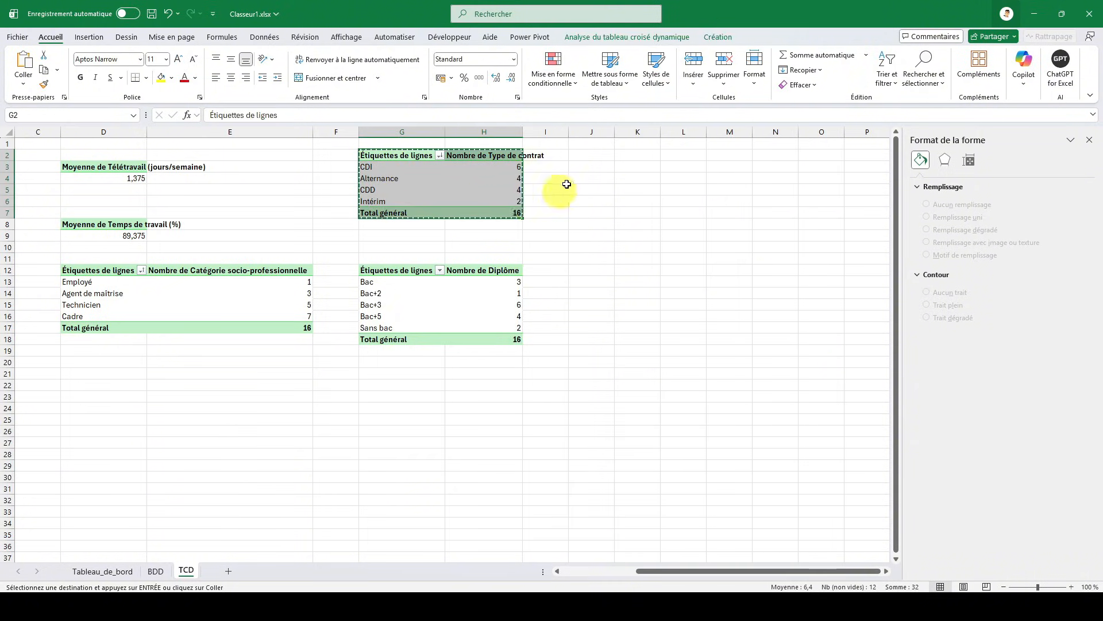
{"action": "left_click", "coordinate": [591, 155]}
{"action": "key", "text": "ctrl+v"}
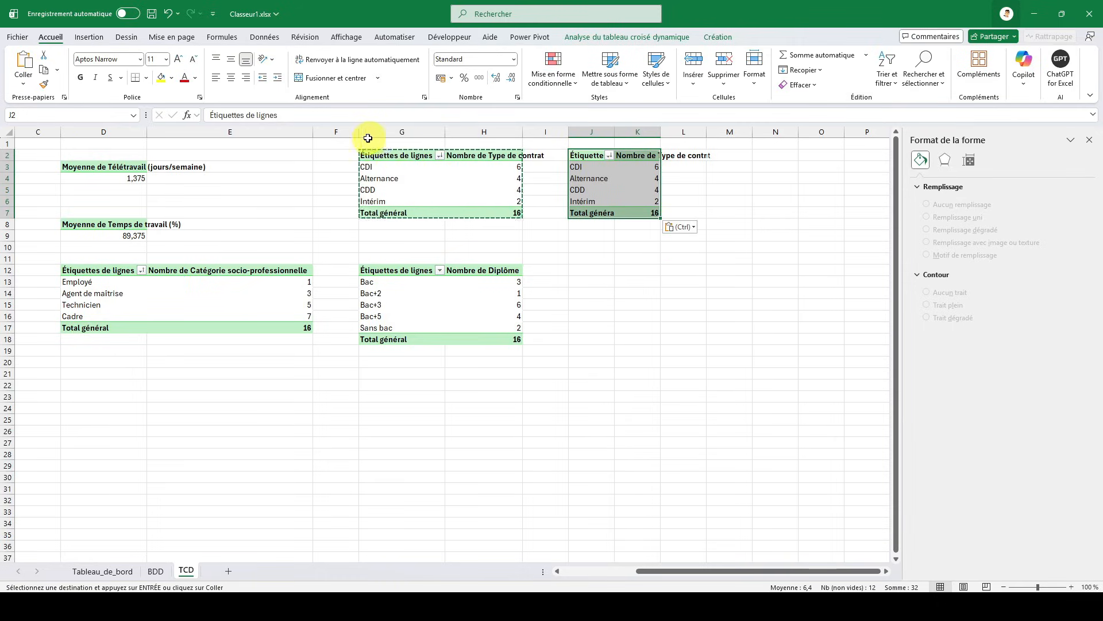
- Narrow the empty spacer columns F and I between the pivot tables and close the shape formatting pane
{"action": "left_click_drag", "start_coordinate": [360, 136], "coordinate": [326, 137]}
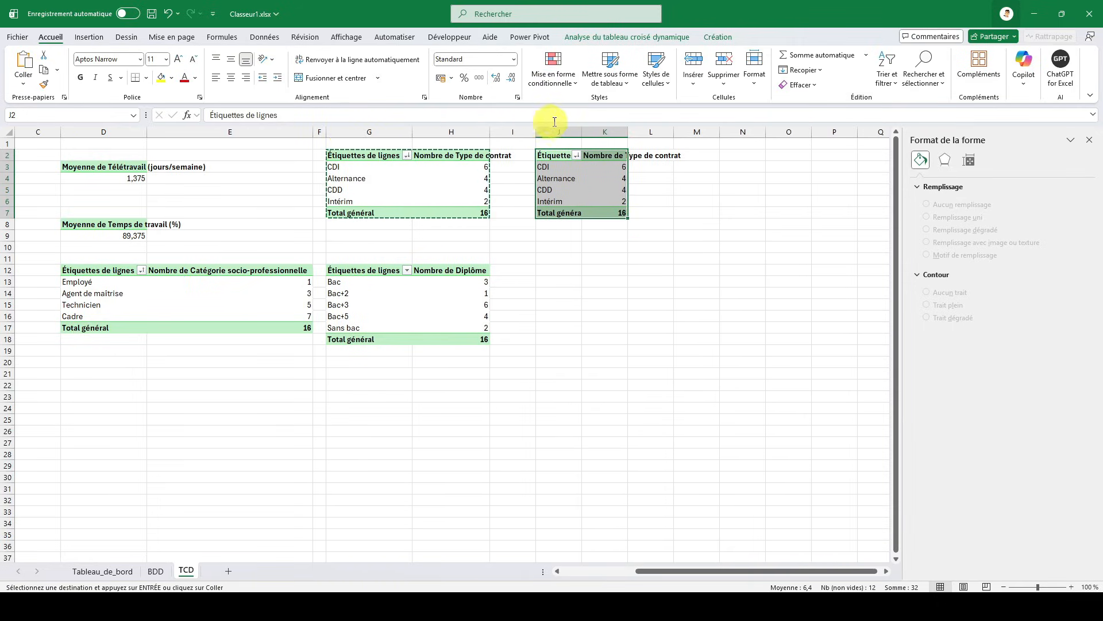
{"action": "left_click_drag", "start_coordinate": [538, 137], "coordinate": [506, 134]}
{"action": "left_click", "coordinate": [585, 151]}
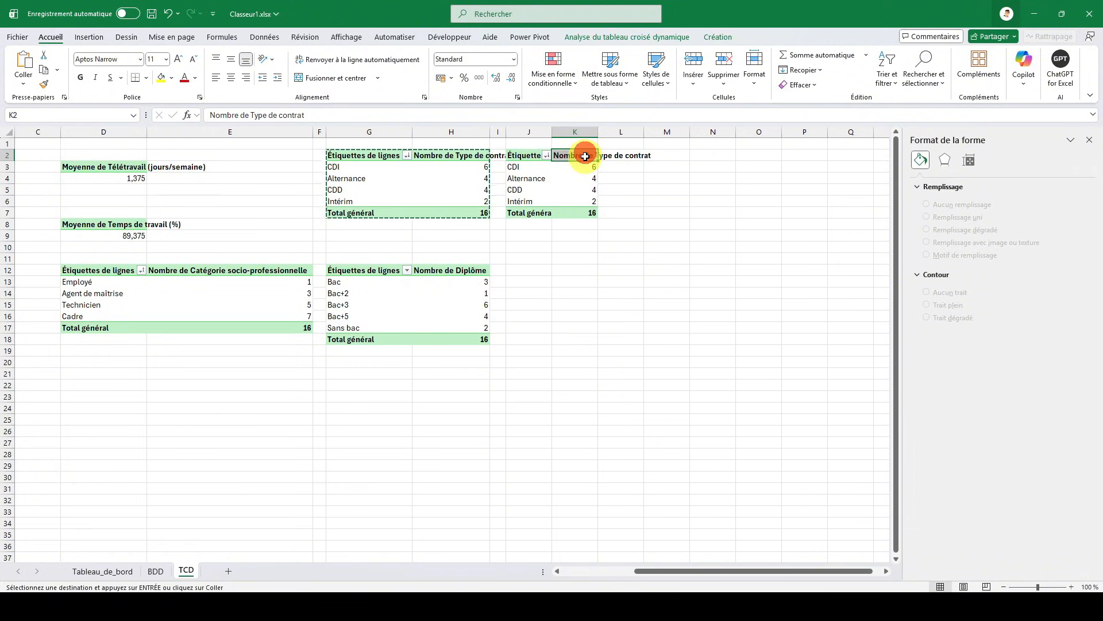
{"action": "left_click", "coordinate": [526, 188]}
{"action": "left_click", "coordinate": [1087, 141]}
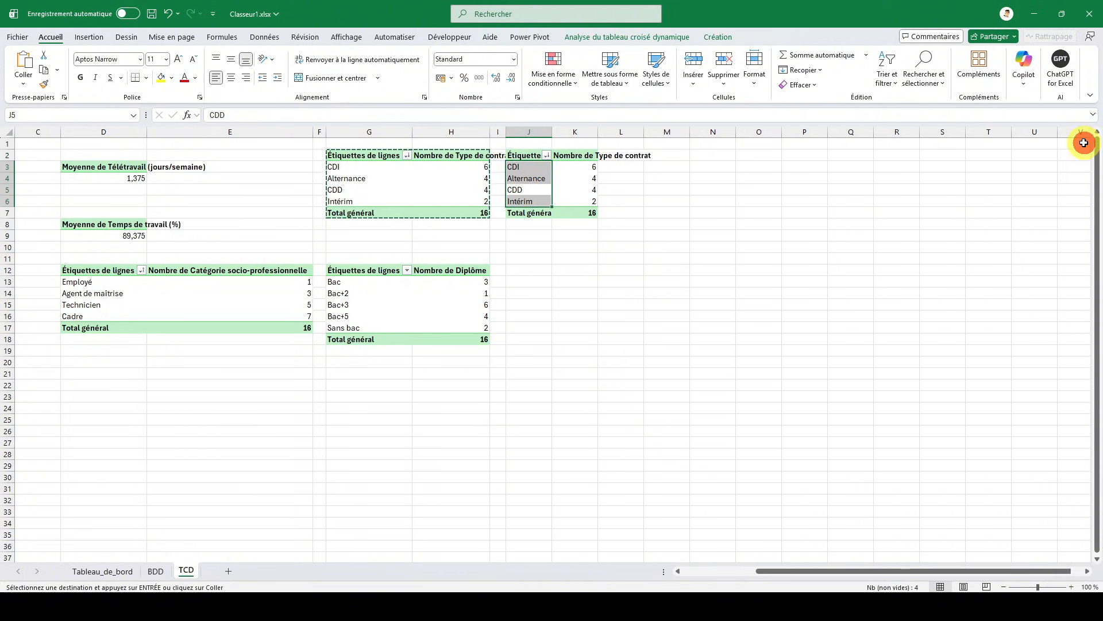
- In the pasted pivot table, replace Type de contrat with Tranche d'âge as both the row field and the counted value
{"action": "left_click", "coordinate": [639, 36]}
{"action": "left_click", "coordinate": [1041, 55]}
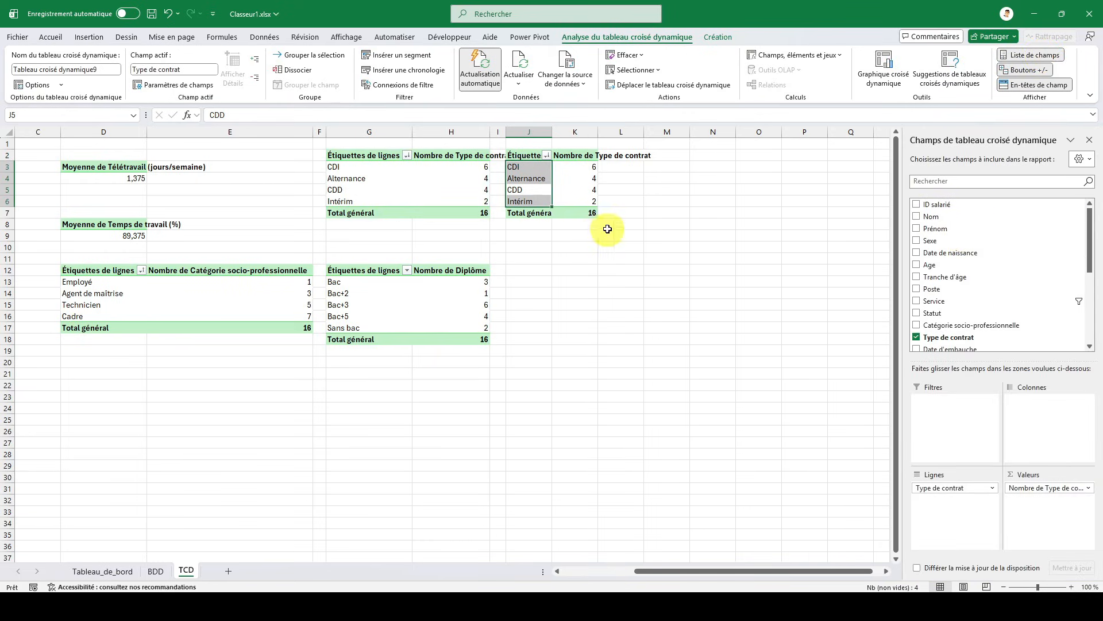
{"action": "left_click", "coordinate": [917, 338]}
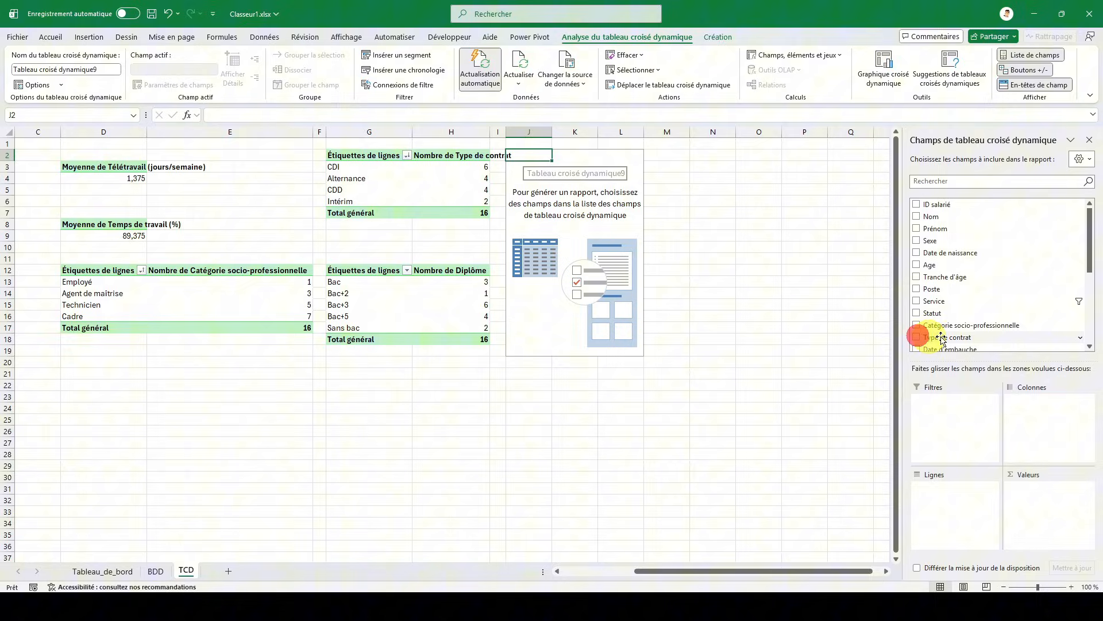
{"action": "left_click", "coordinate": [917, 279]}
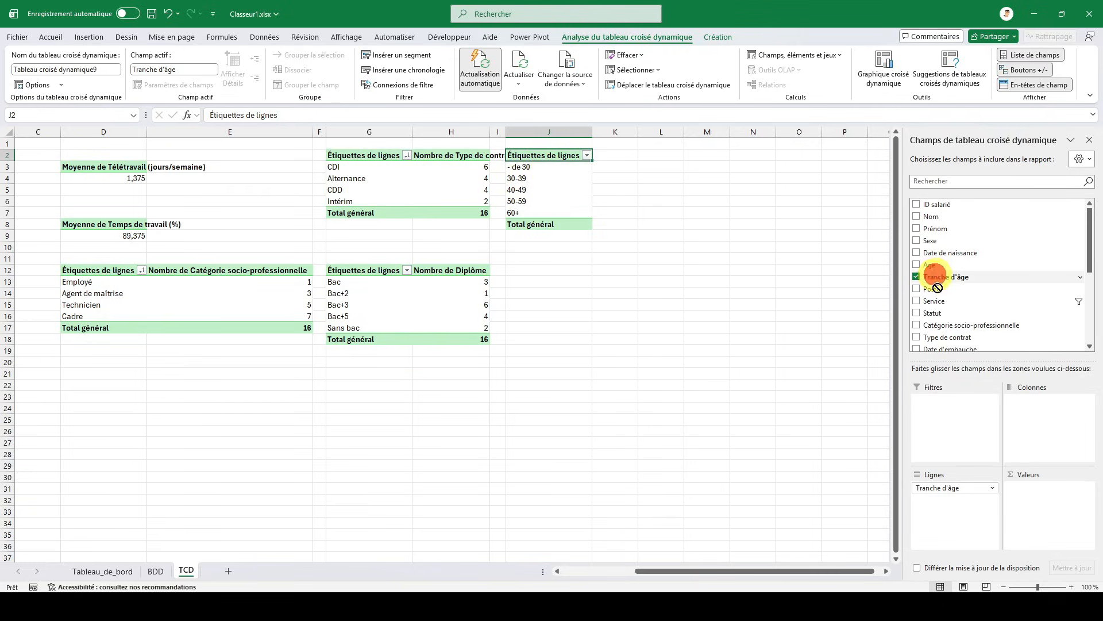
{"action": "left_click_drag", "start_coordinate": [937, 288], "coordinate": [1035, 513]}
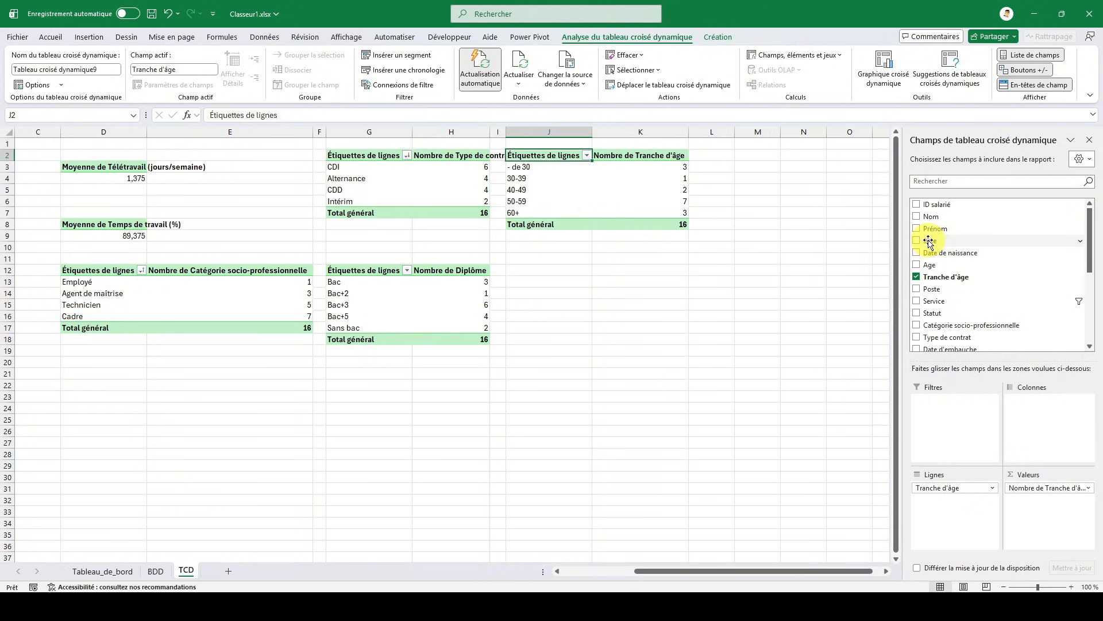
- Add Sexe as a report filter to the age-band pivot table and filter it on Homme
{"action": "left_click_drag", "start_coordinate": [930, 241], "coordinate": [943, 419]}
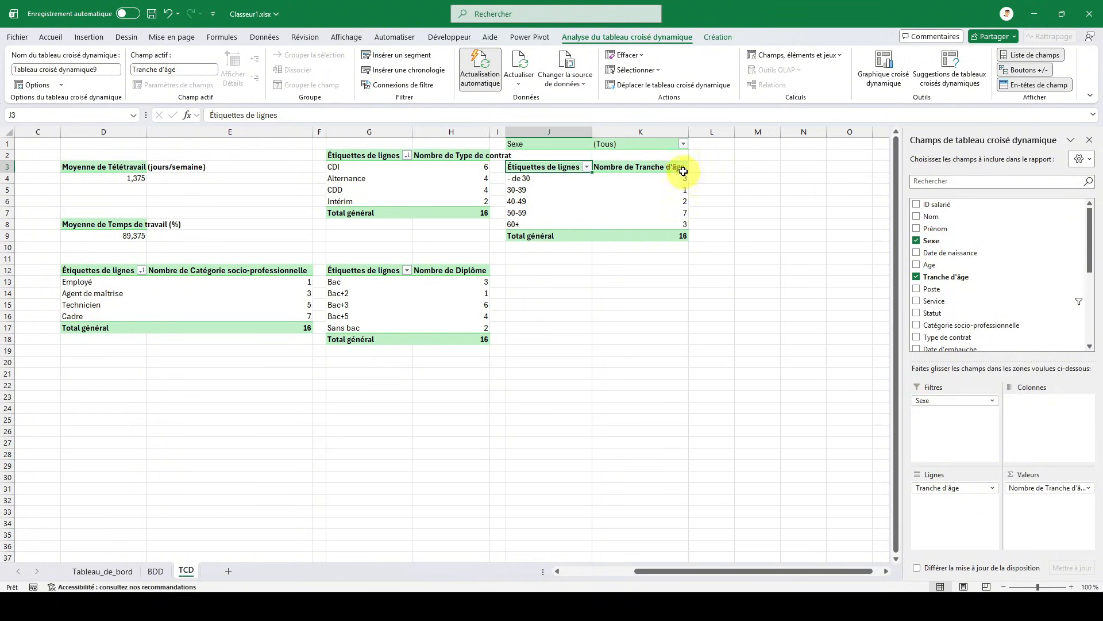
{"action": "left_click", "coordinate": [683, 142]}
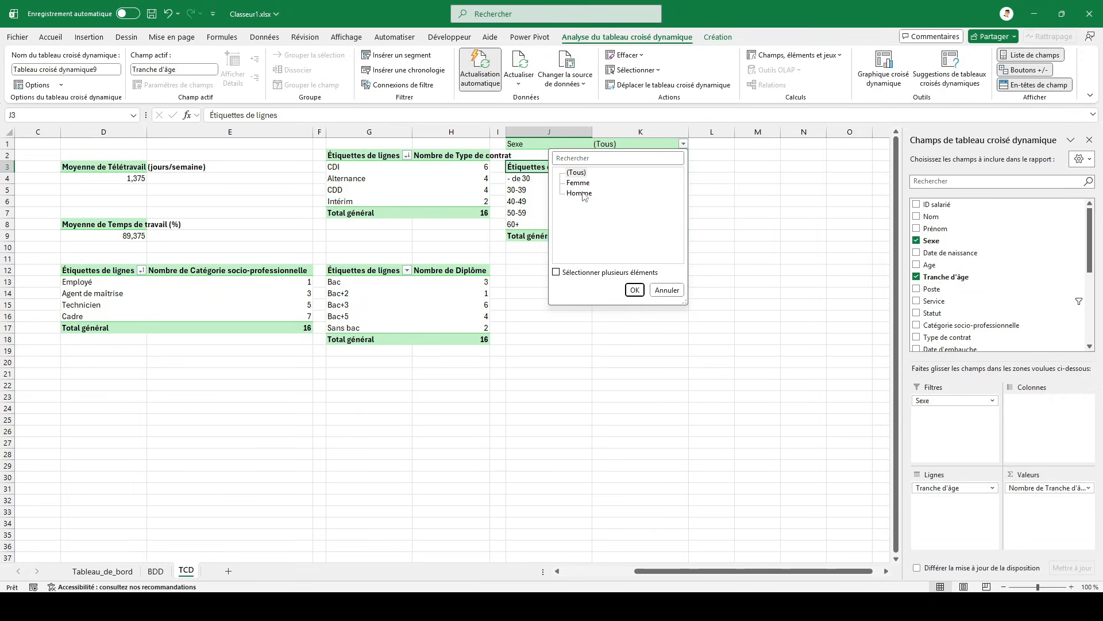
{"action": "left_click", "coordinate": [634, 289]}
- Copy the Homme age-band pivot table to J13 and set the copy's Sexe filter to Femme
{"action": "left_click_drag", "start_coordinate": [573, 146], "coordinate": [631, 231]}
{"action": "key", "text": "ctrl+c"}
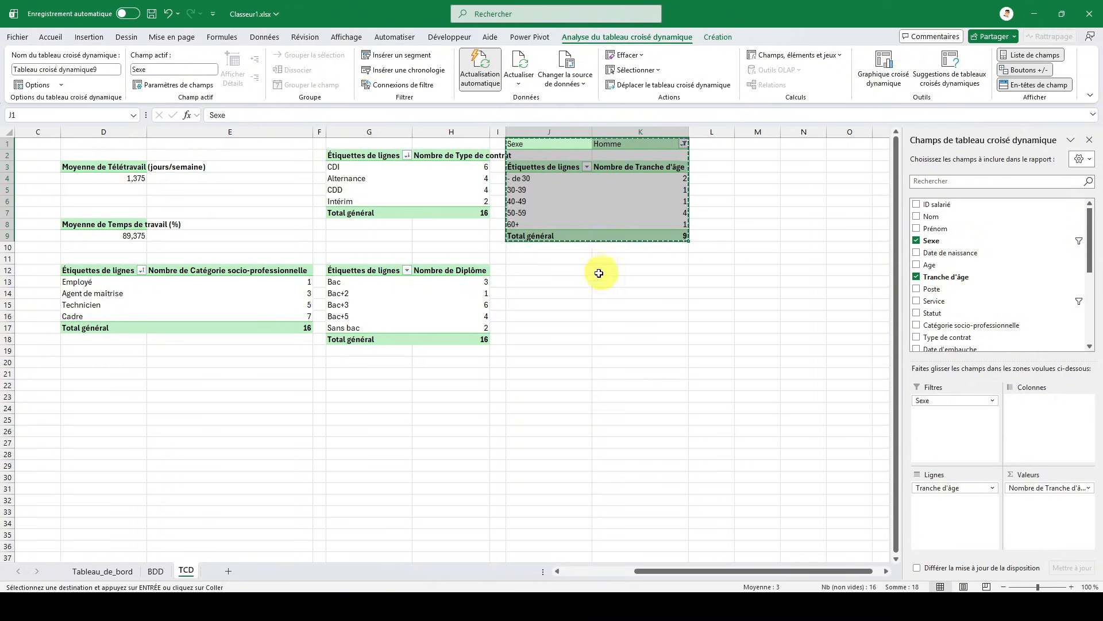
{"action": "left_click", "coordinate": [548, 285]}
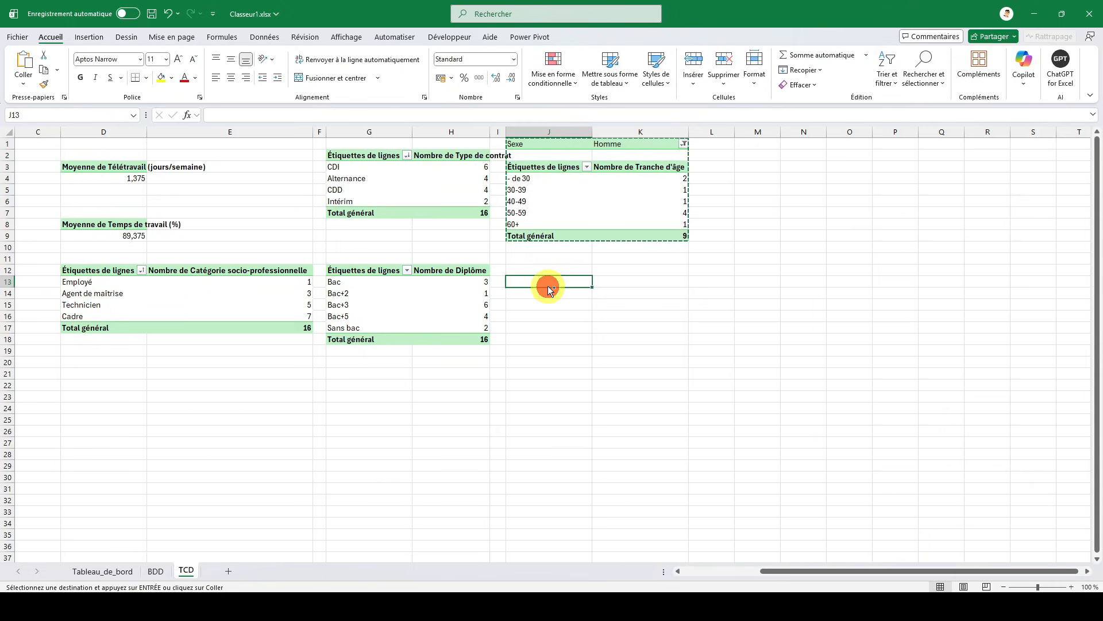
{"action": "key", "text": "ctrl+v"}
{"action": "left_click", "coordinate": [623, 282]}
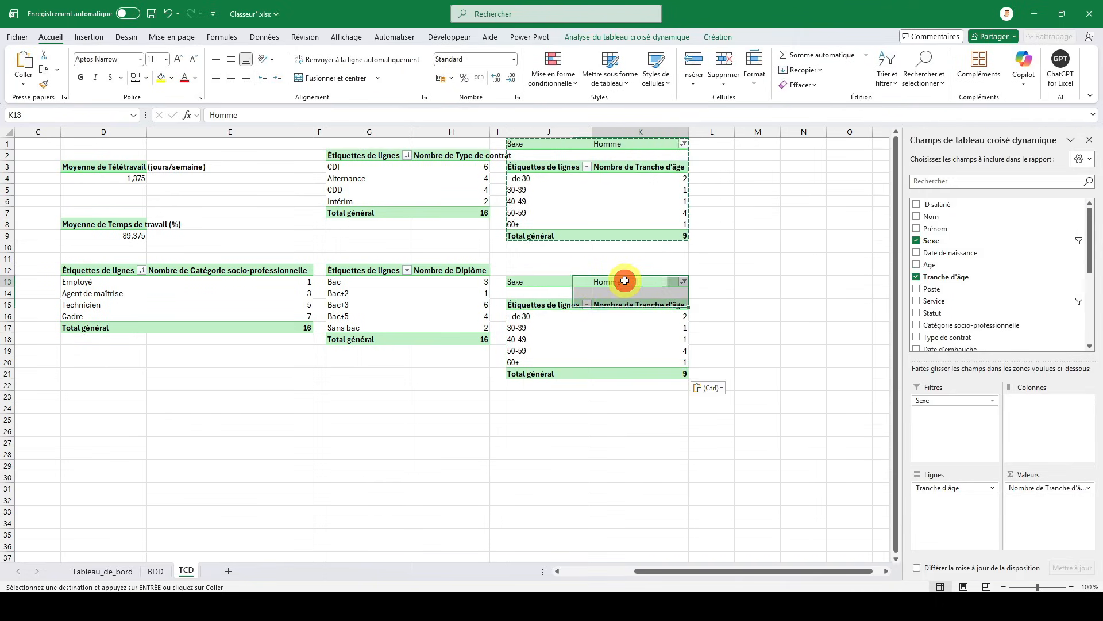
{"action": "left_click", "coordinate": [684, 281]}
{"action": "left_click", "coordinate": [582, 322]}
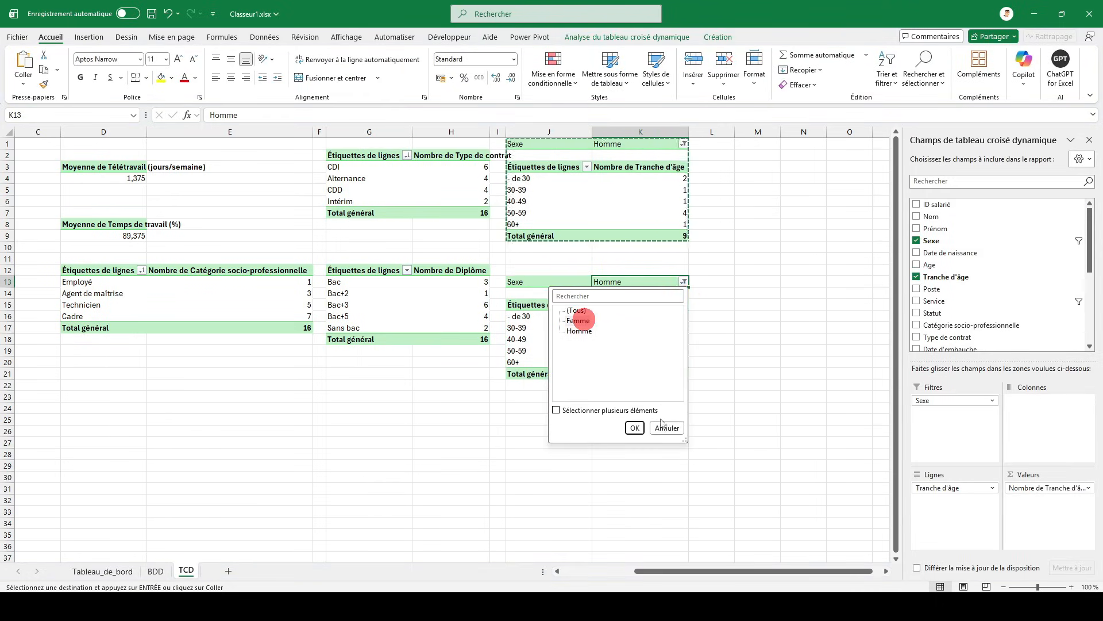
{"action": "left_click", "coordinate": [635, 428]}
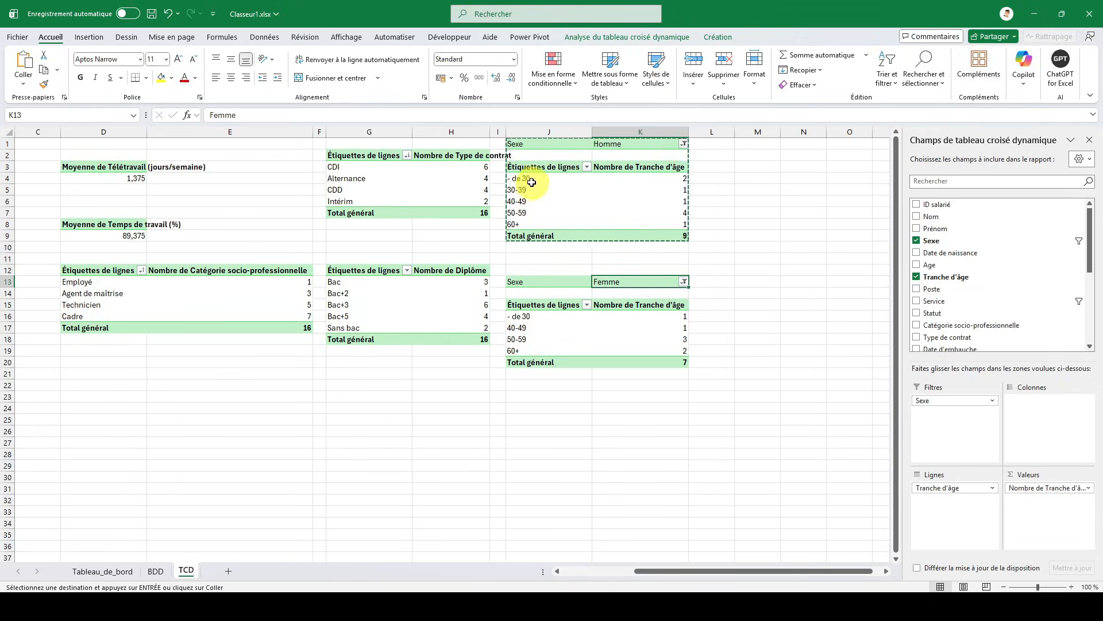
- Copy the age-band labels J4:J8 from TCD and paste them as values at U14 on the Tableau_de_bord sheet
{"action": "left_click_drag", "start_coordinate": [529, 179], "coordinate": [528, 188]}
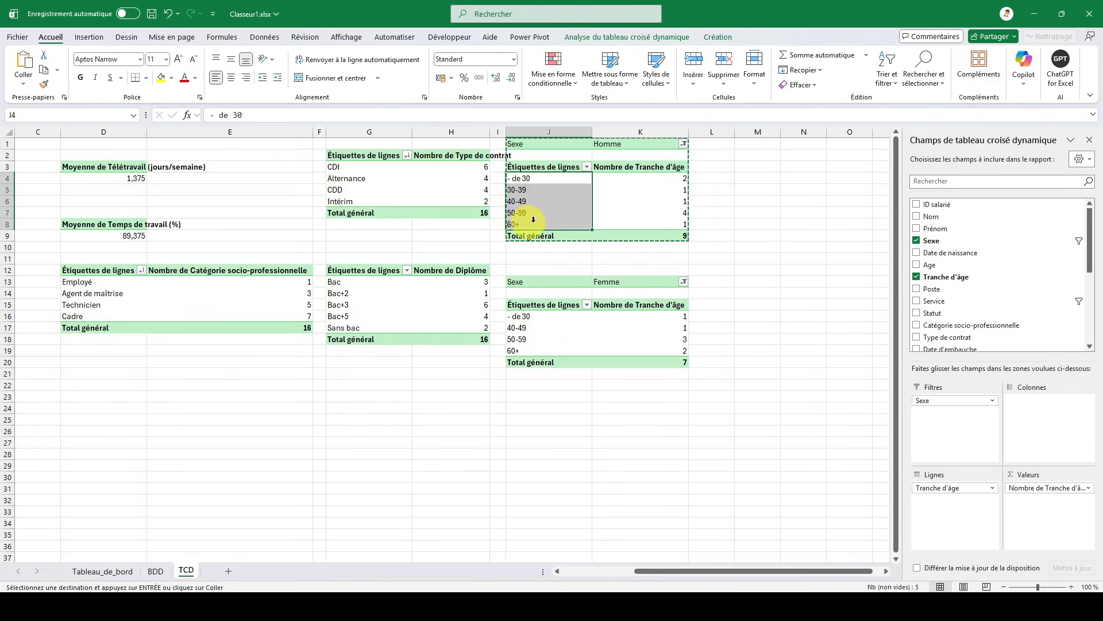
{"action": "right_click", "coordinate": [554, 211]}
{"action": "left_click", "coordinate": [577, 238]}
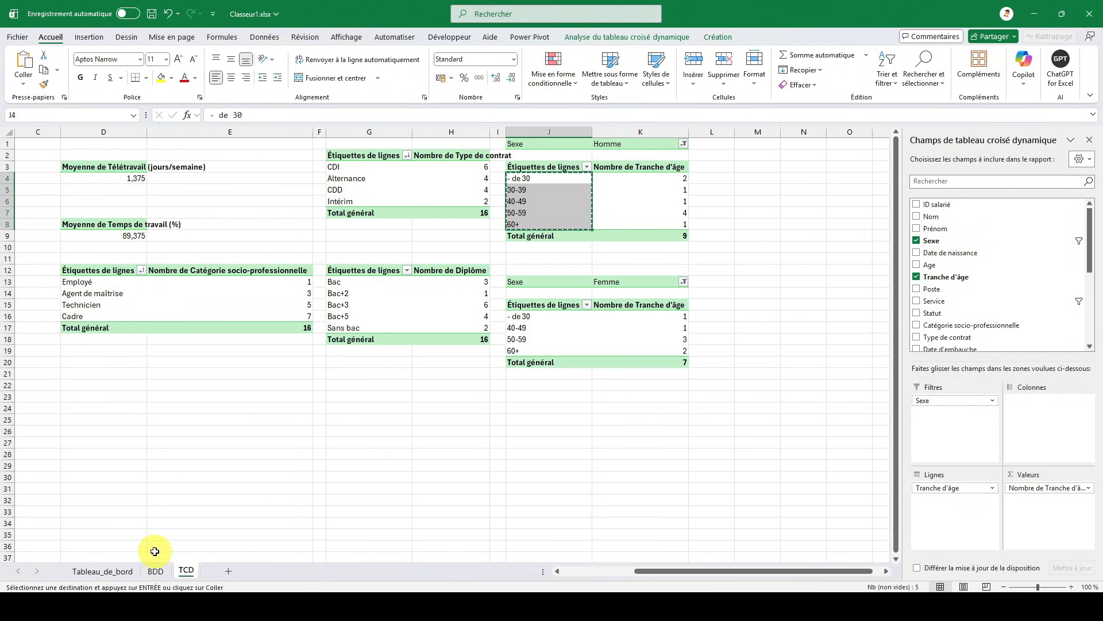
{"action": "left_click", "coordinate": [120, 570]}
{"action": "left_click", "coordinate": [774, 278]}
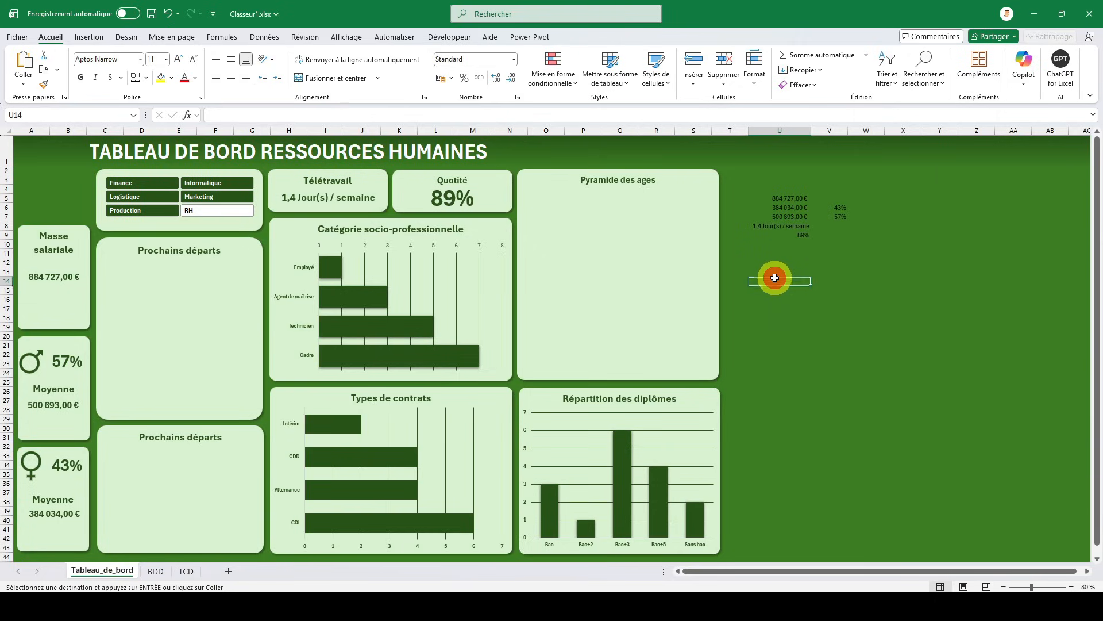
{"action": "right_click", "coordinate": [775, 278]}
{"action": "left_click", "coordinate": [771, 270]}
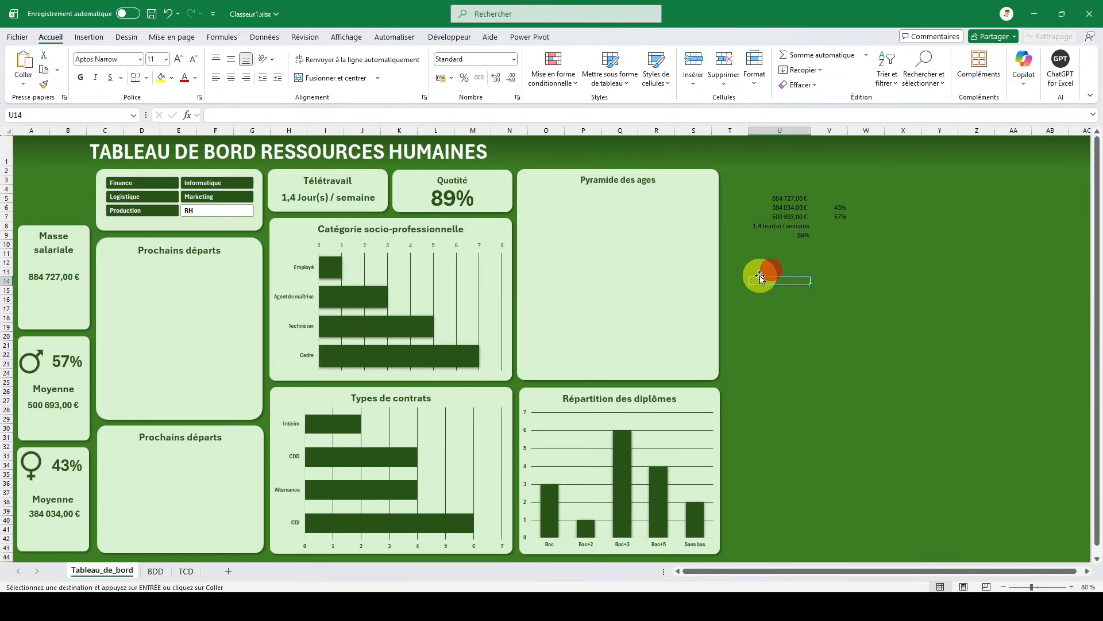
{"action": "right_click", "coordinate": [771, 278]}
{"action": "left_click", "coordinate": [817, 296]}
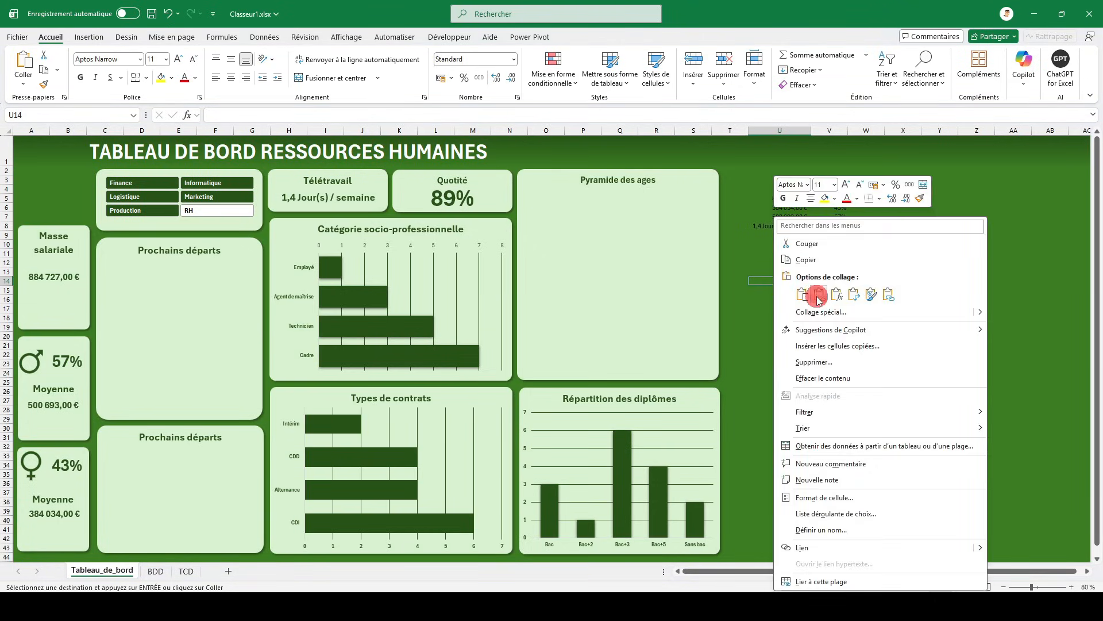
{"action": "left_click", "coordinate": [779, 287]}
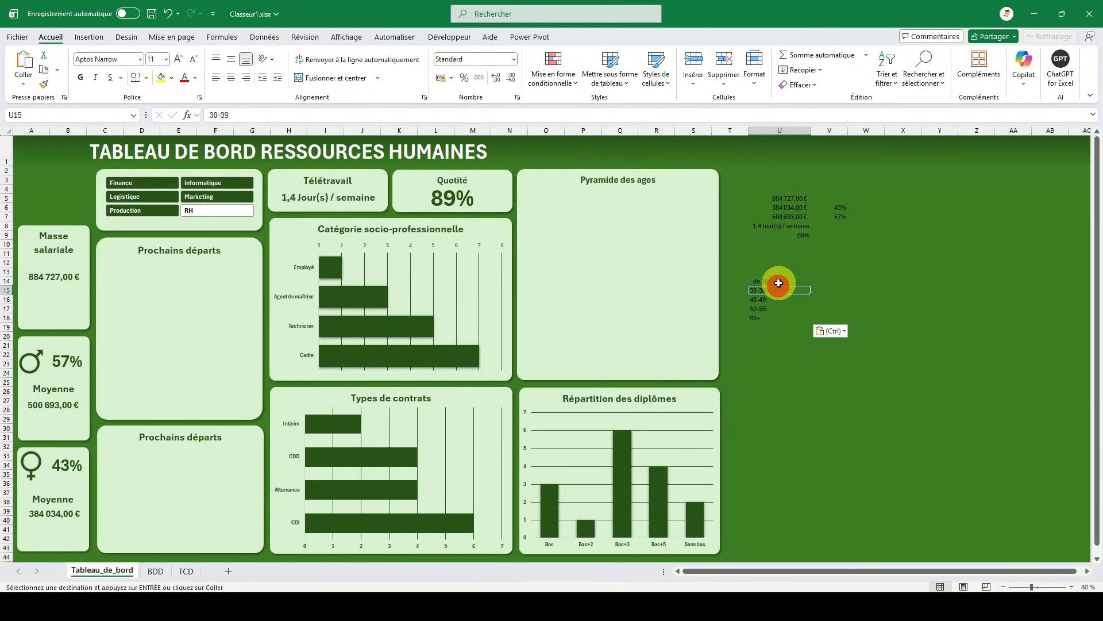
- Enter the column headers Femme in V13 and Homme in W13 above the age-band rows
{"action": "left_click", "coordinate": [831, 271]}
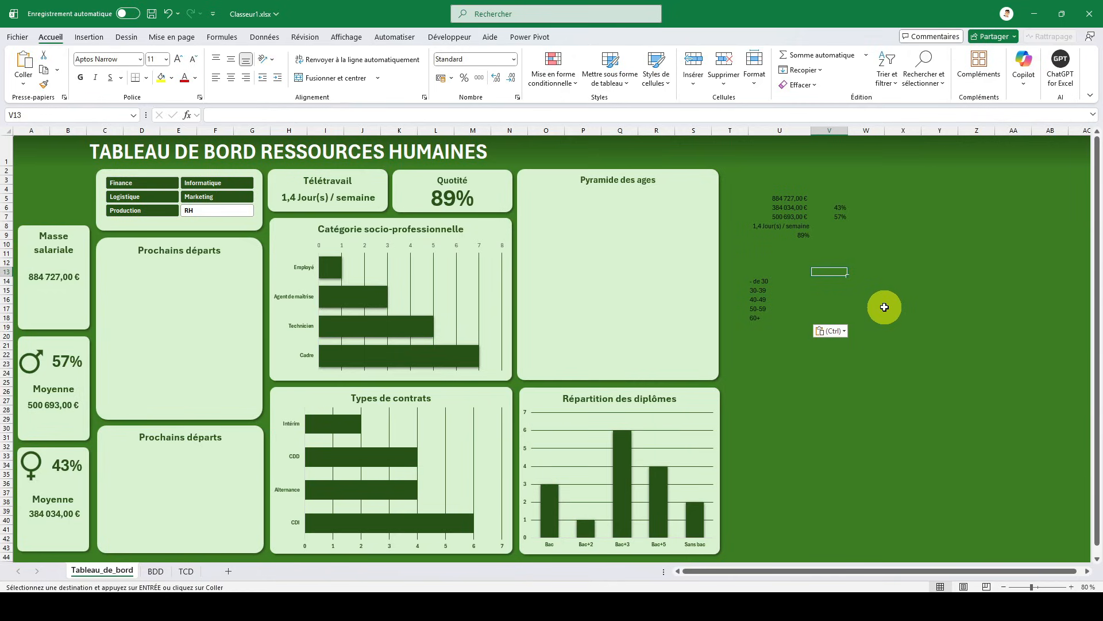
{"action": "type", "text": "F"}
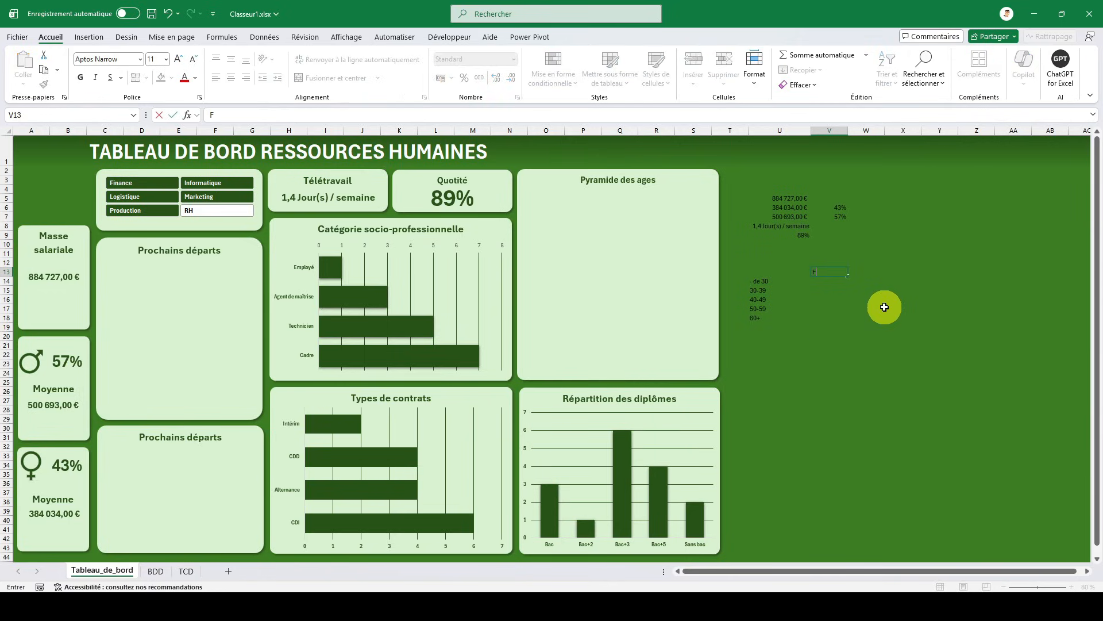
{"action": "type", "text": "emme"}
{"action": "key", "text": "Tab"}
{"action": "type", "text": "H"}
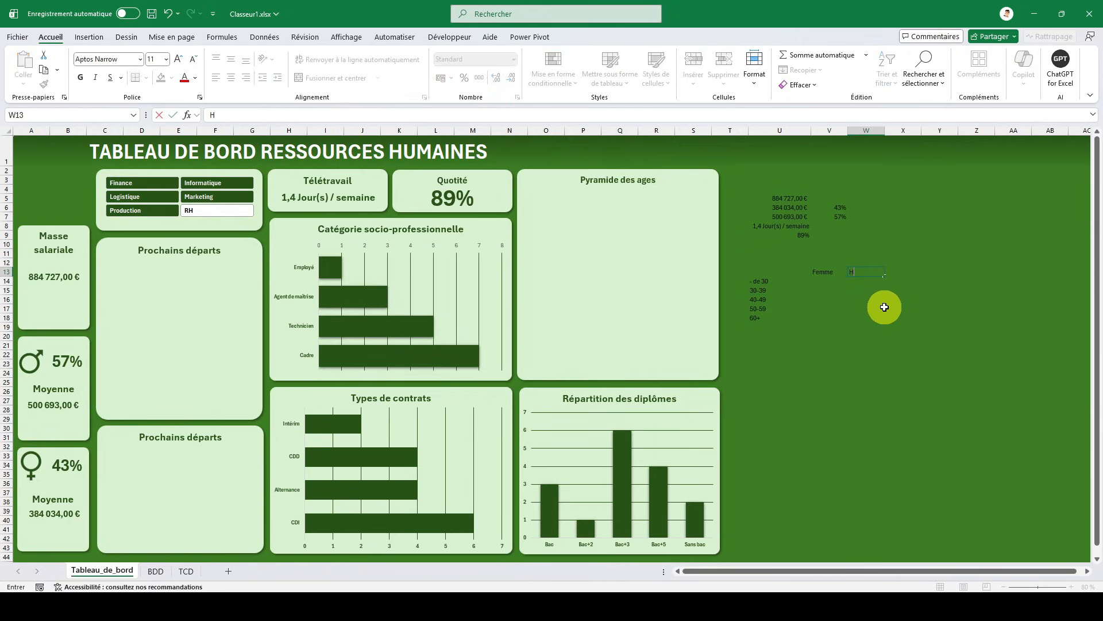
{"action": "type", "text": "omme"}
{"action": "key", "text": "Return"}
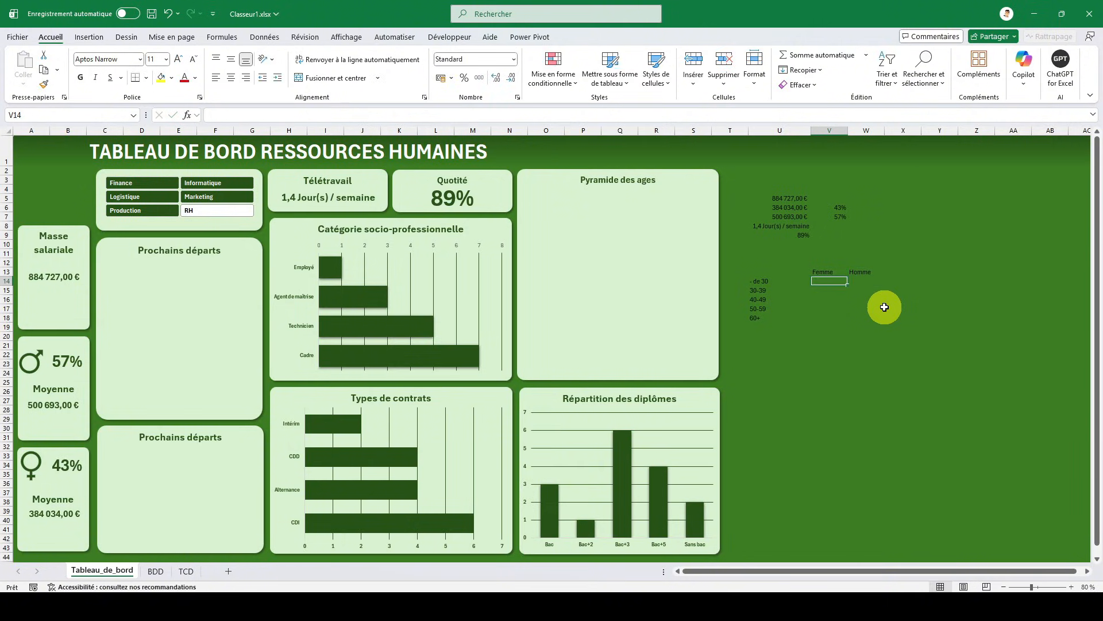
{"action": "left_click", "coordinate": [195, 569]}
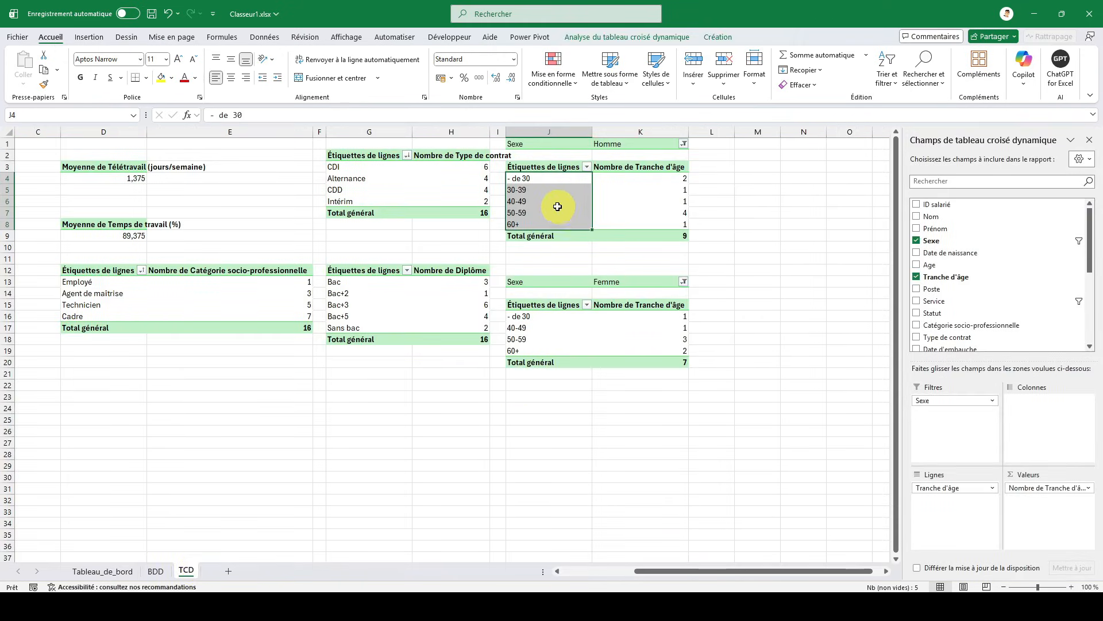
{"action": "left_click", "coordinate": [546, 182]}
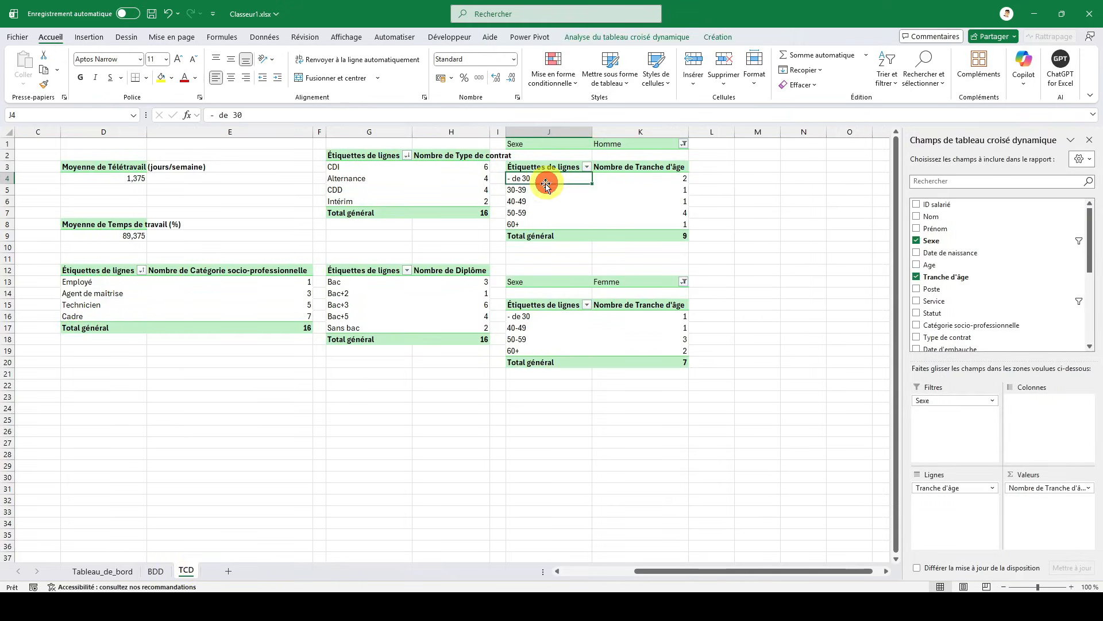
{"action": "left_click", "coordinate": [103, 570]}
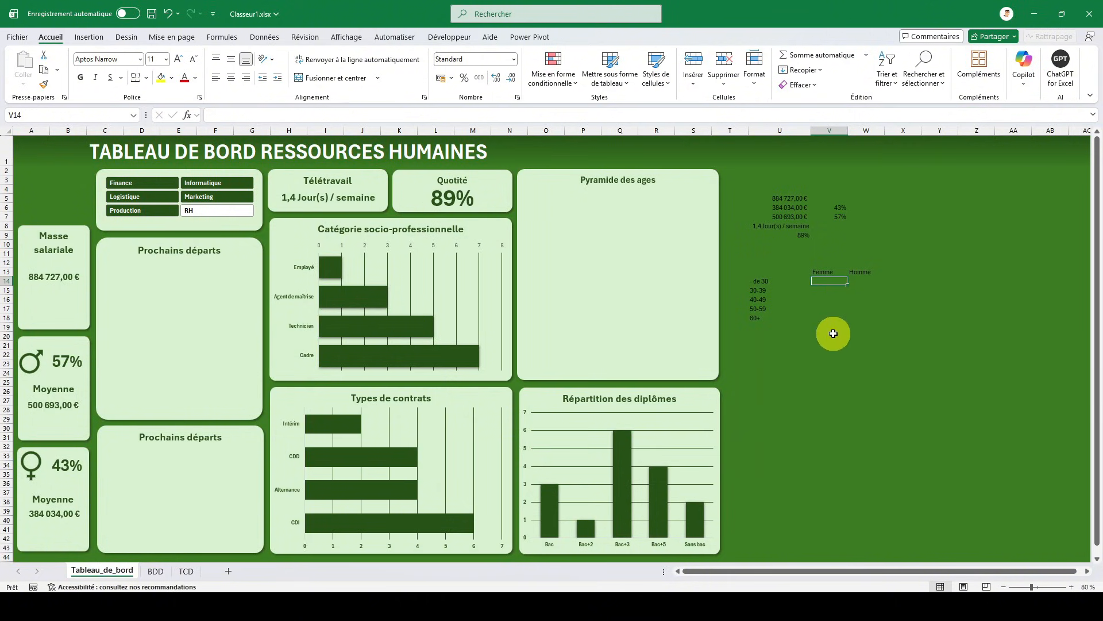
- Begin a RECHERCHEV formula in V14 that looks up U14 in the Femme pivot range J14:K22 on the TCD sheet
{"action": "type", "text": "=rec"}
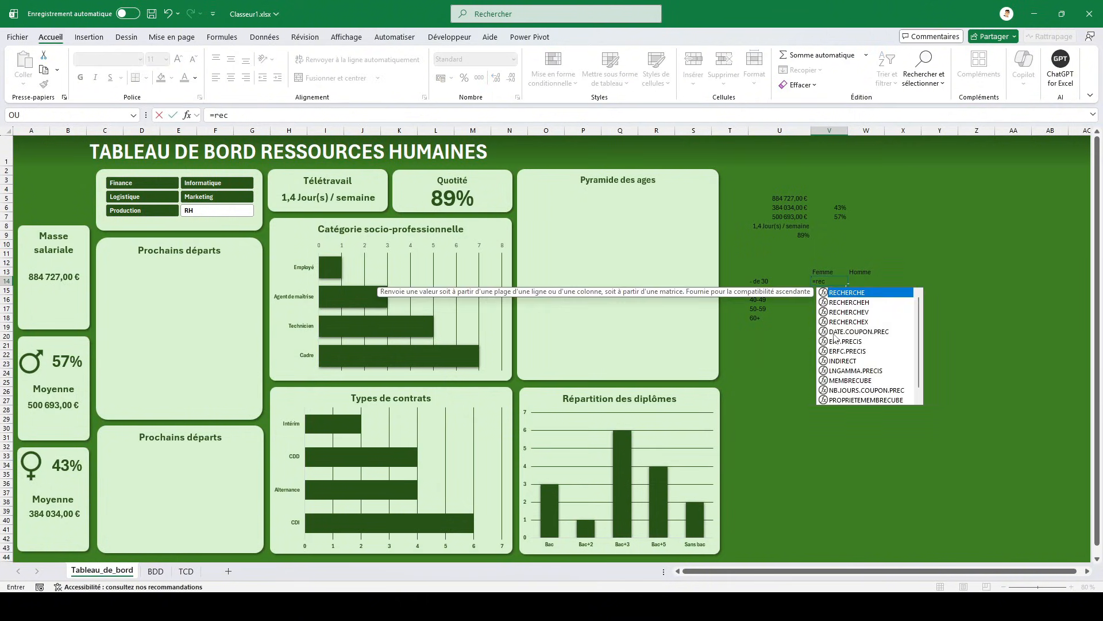
{"action": "type", "text": "herchev("}
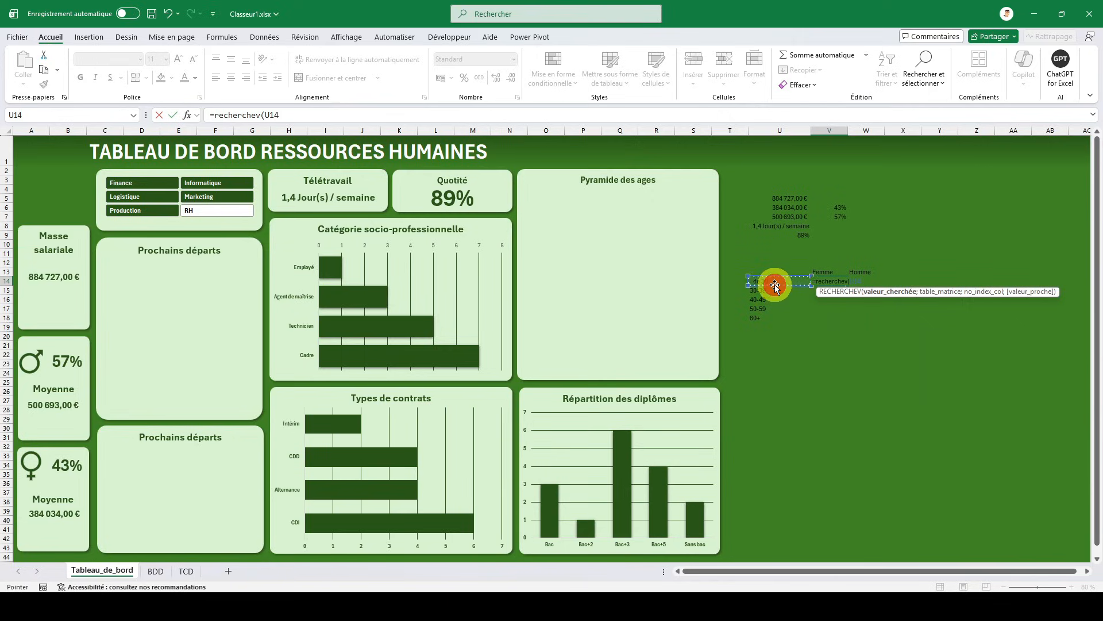
{"action": "left_click", "coordinate": [775, 285]}
{"action": "type", "text": ";"}
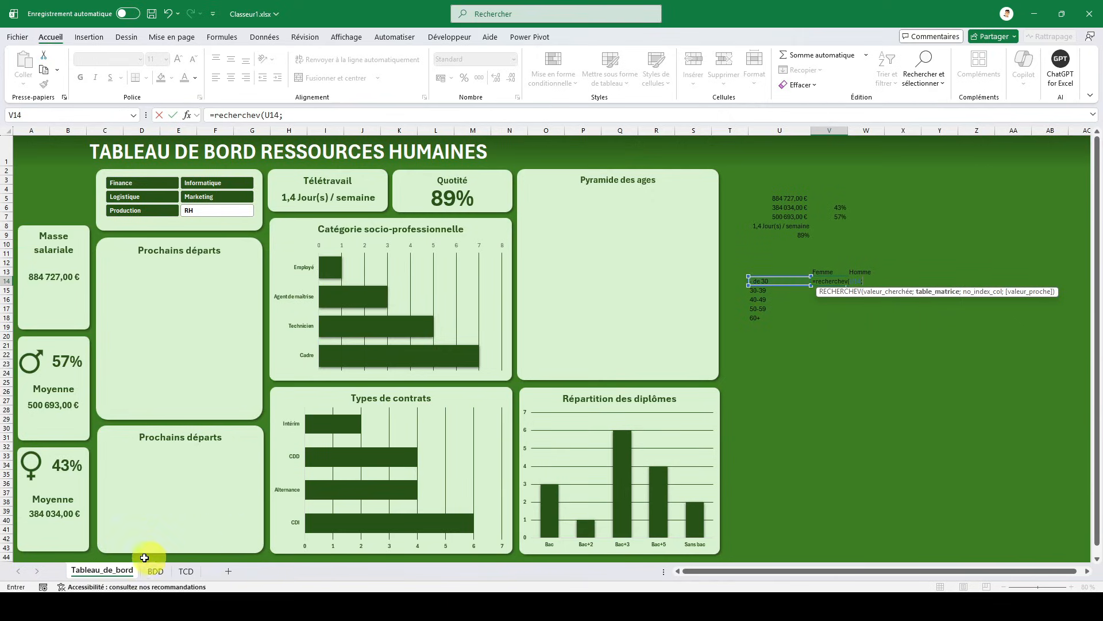
{"action": "left_click", "coordinate": [187, 571]}
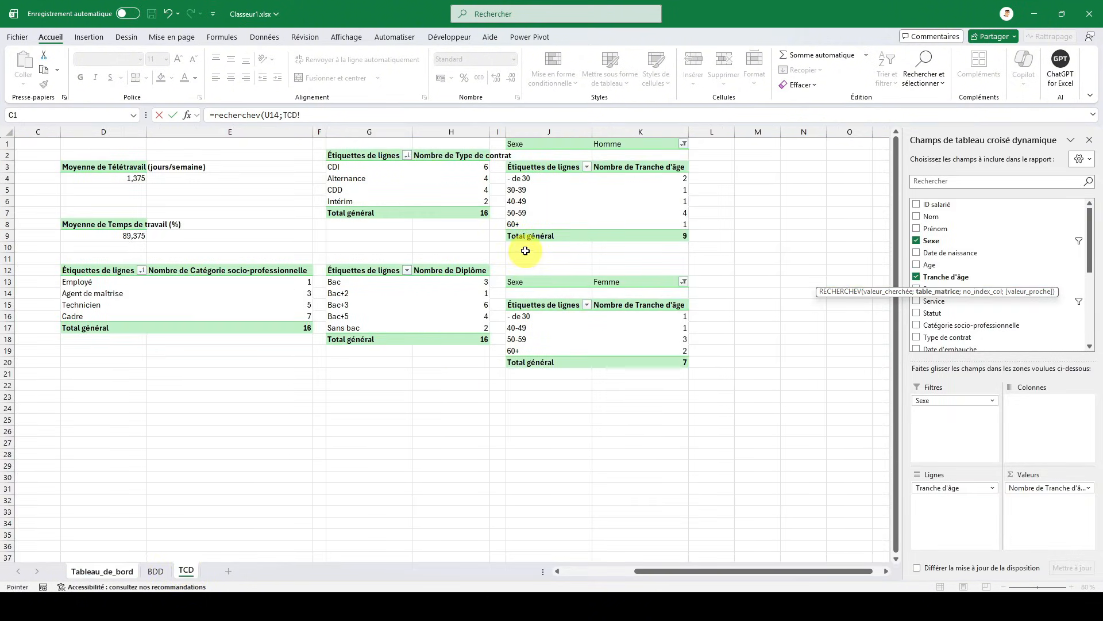
{"action": "left_click_drag", "start_coordinate": [525, 250], "coordinate": [621, 167]}
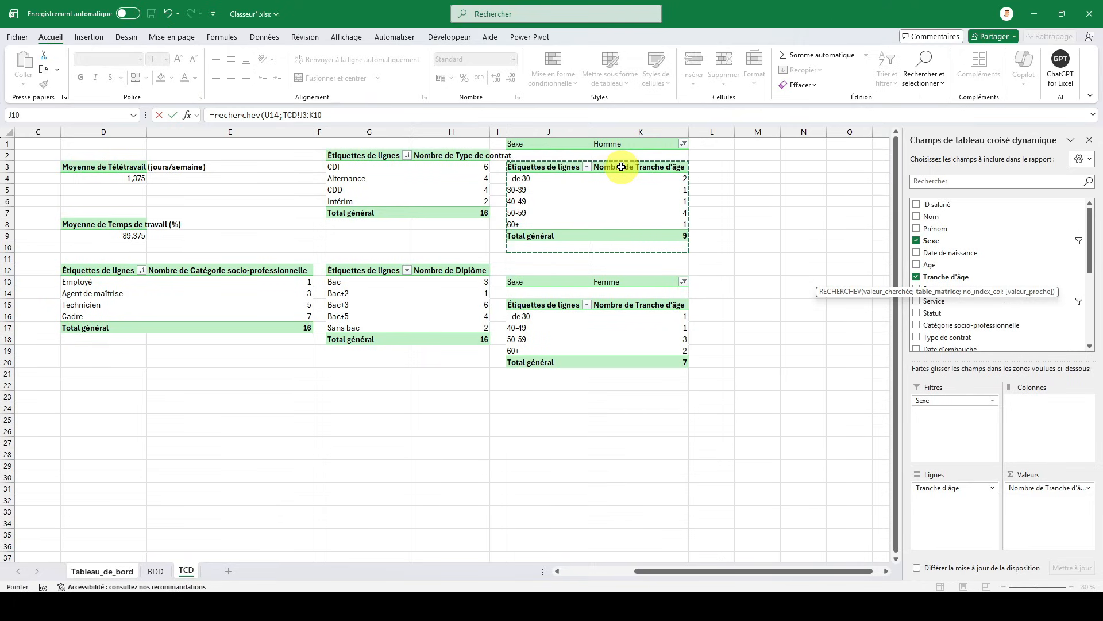
{"action": "left_click", "coordinate": [92, 571]}
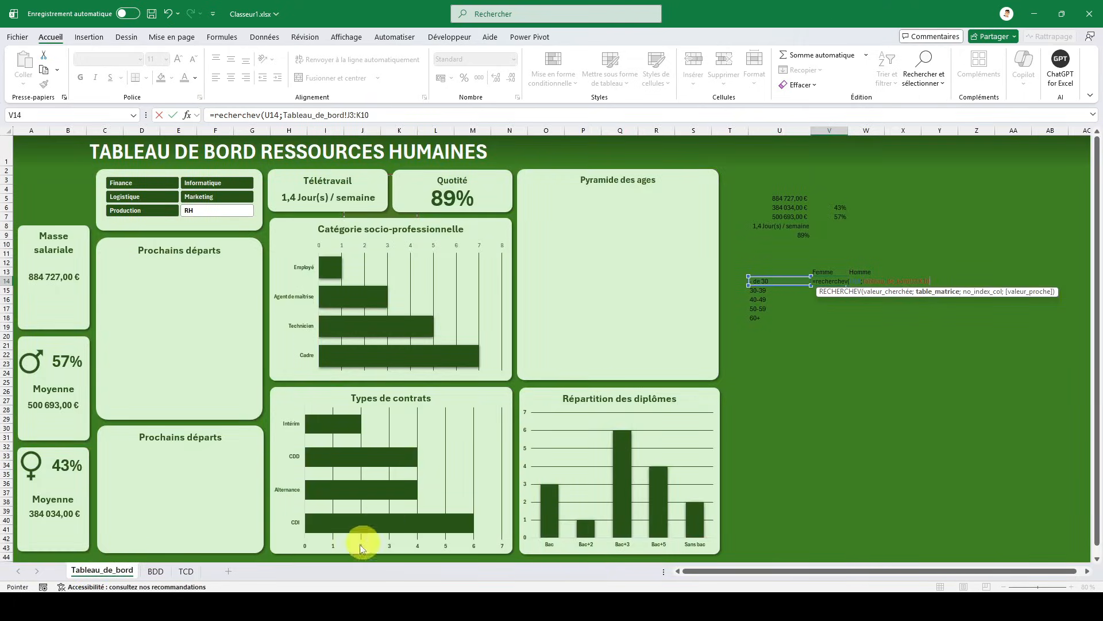
{"action": "left_click", "coordinate": [189, 572]}
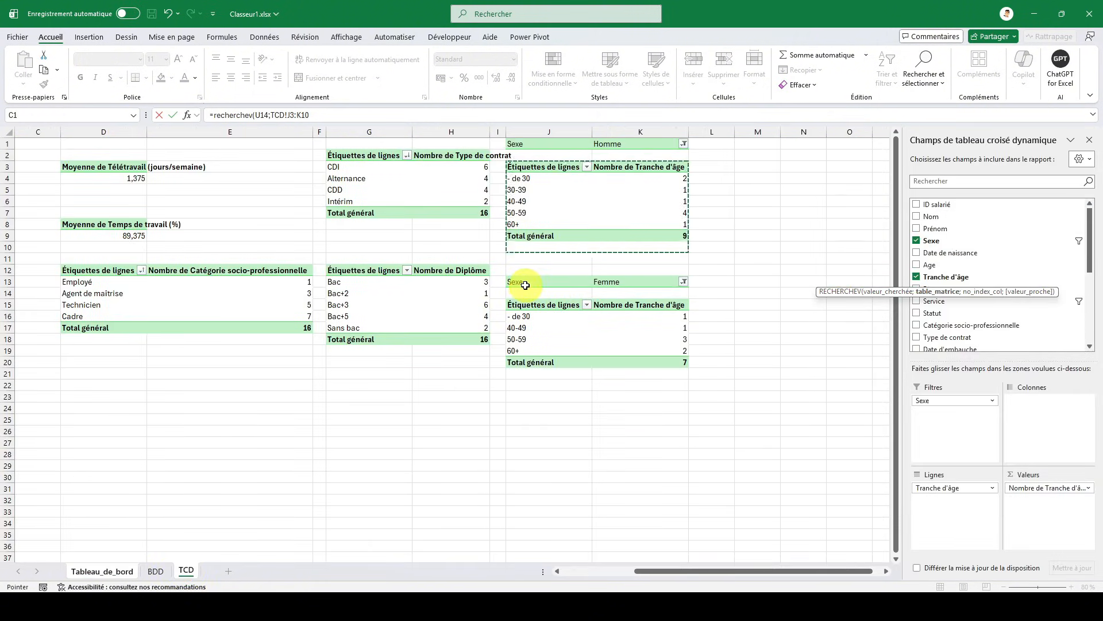
{"action": "left_click_drag", "start_coordinate": [522, 291], "coordinate": [647, 384]}
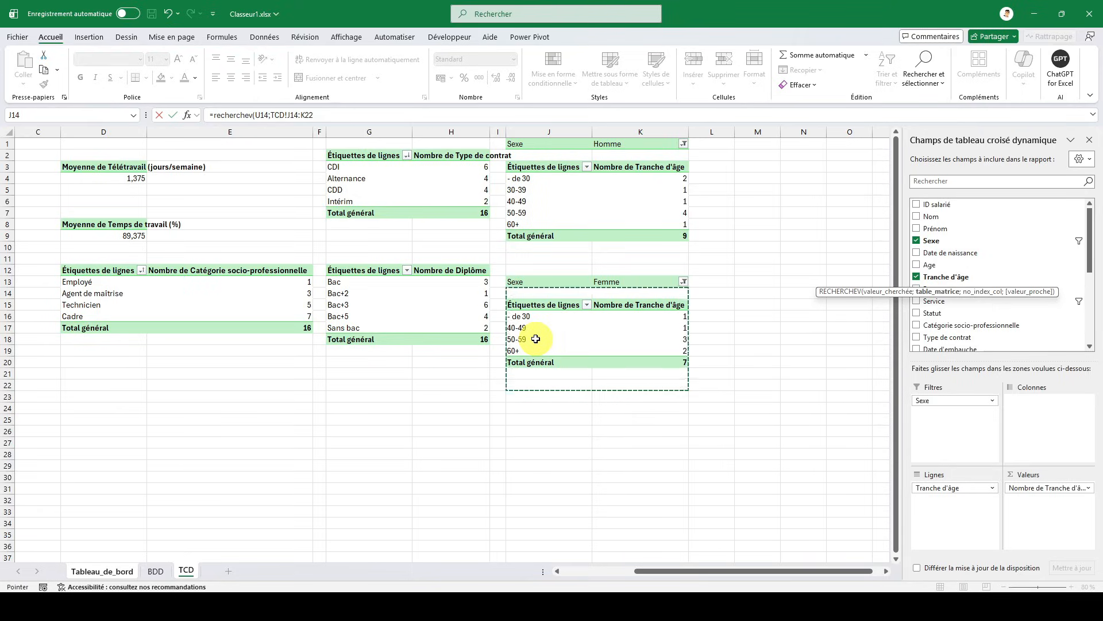
- Complete V14's RECHERCHEV with column index 2 and exact match FAUX, and make its lookup range absolute as TCD!$J$14:$K$22
{"action": "type", "text": ";"}
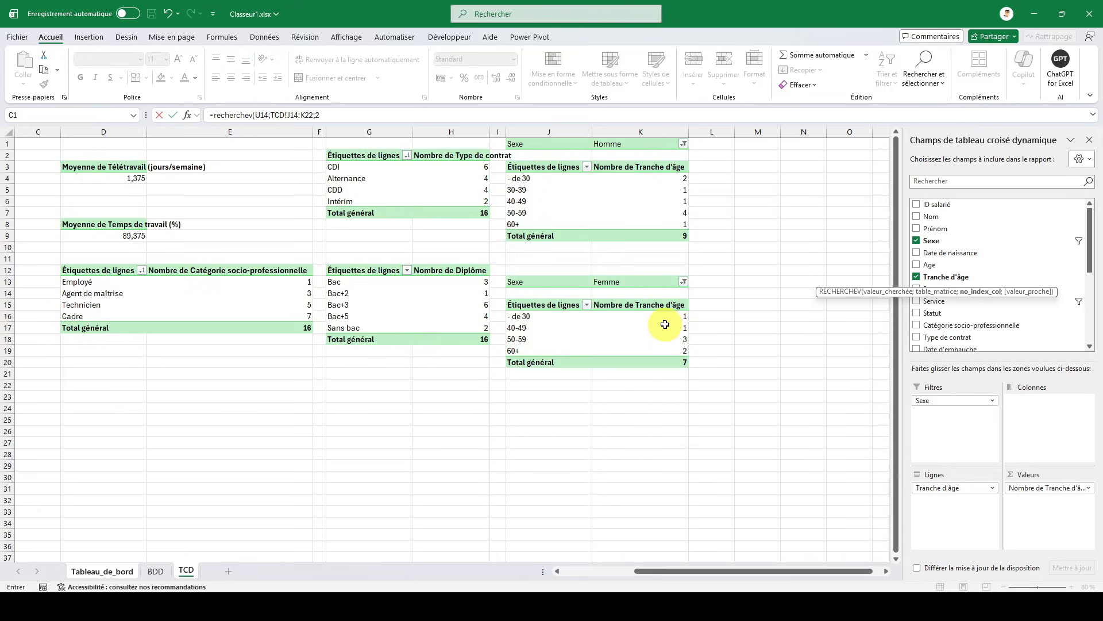
{"action": "type", "text": "2;"}
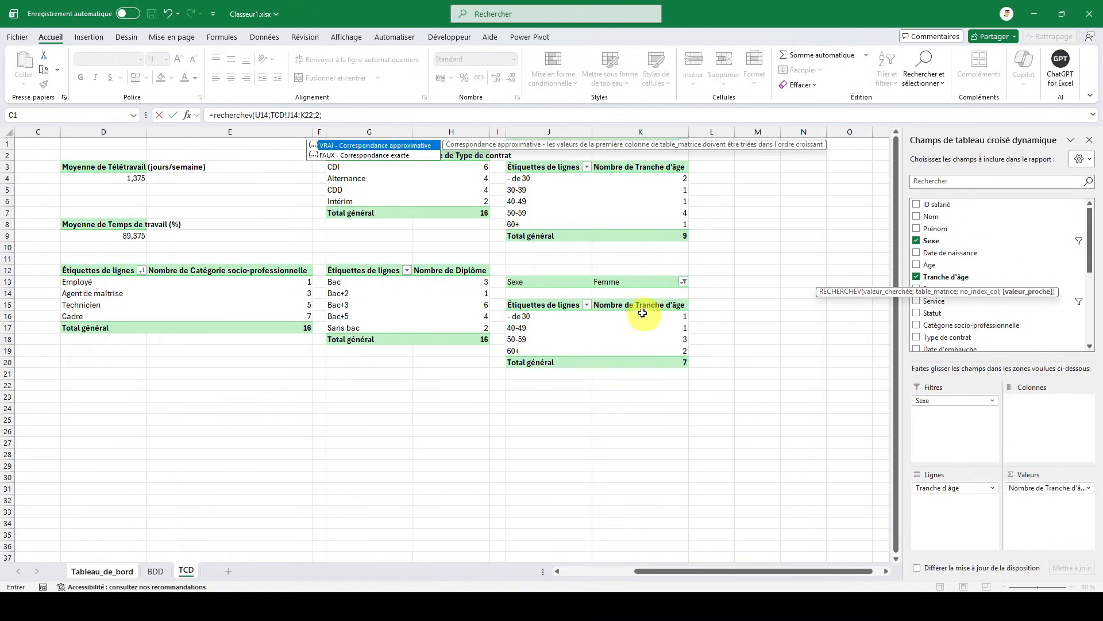
{"action": "double_click", "coordinate": [420, 160]}
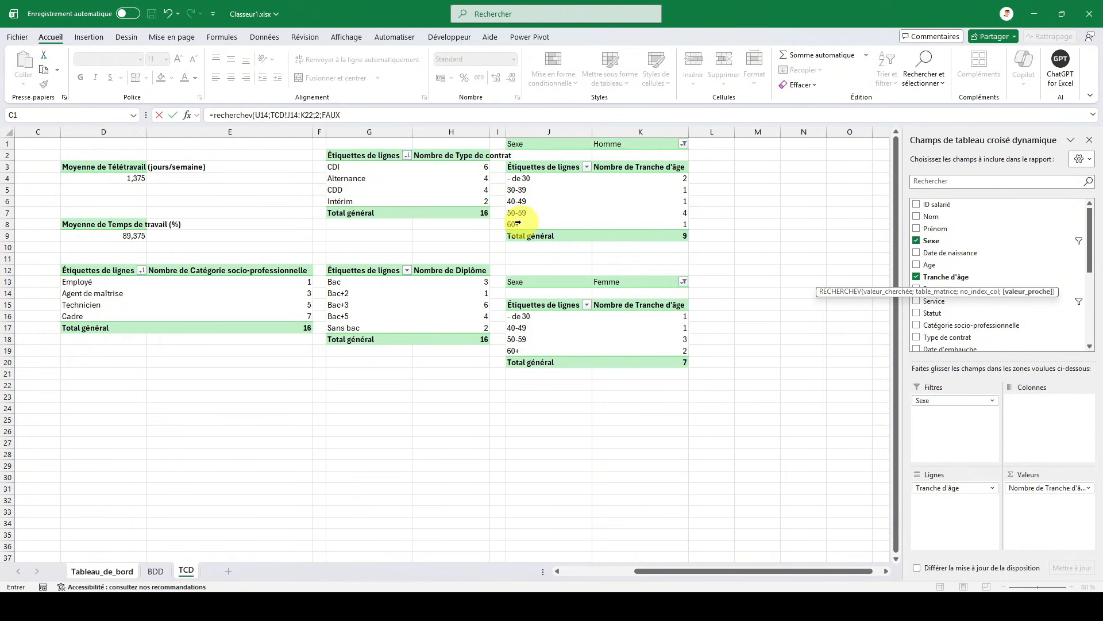
{"action": "type", "text": ")"}
{"action": "left_click", "coordinate": [294, 117]}
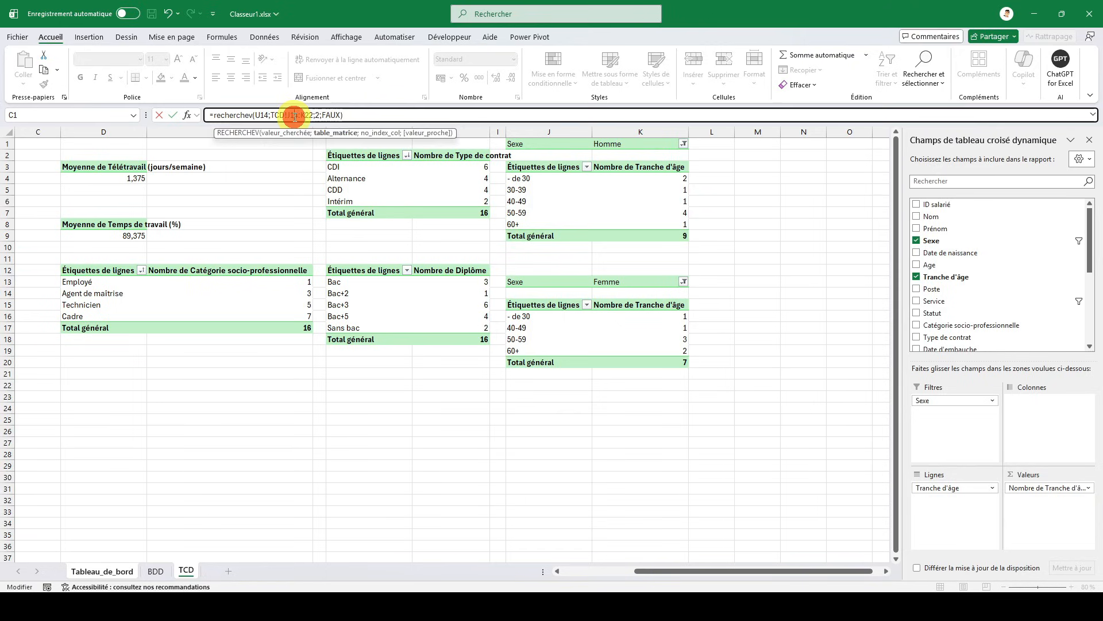
{"action": "key", "text": "F4"}
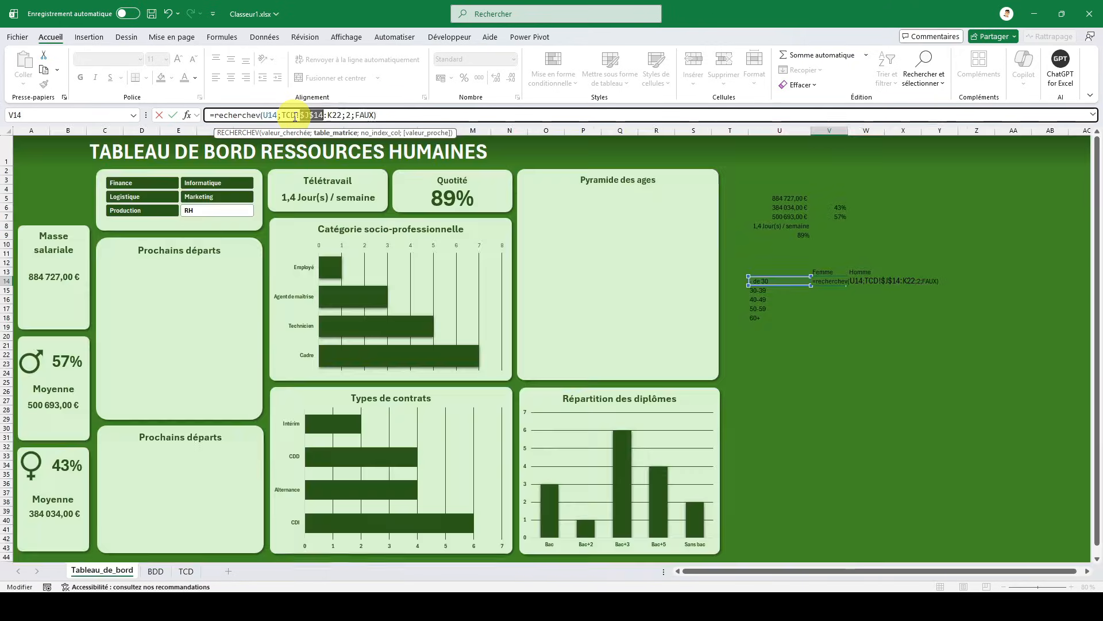
{"action": "left_click", "coordinate": [334, 117]}
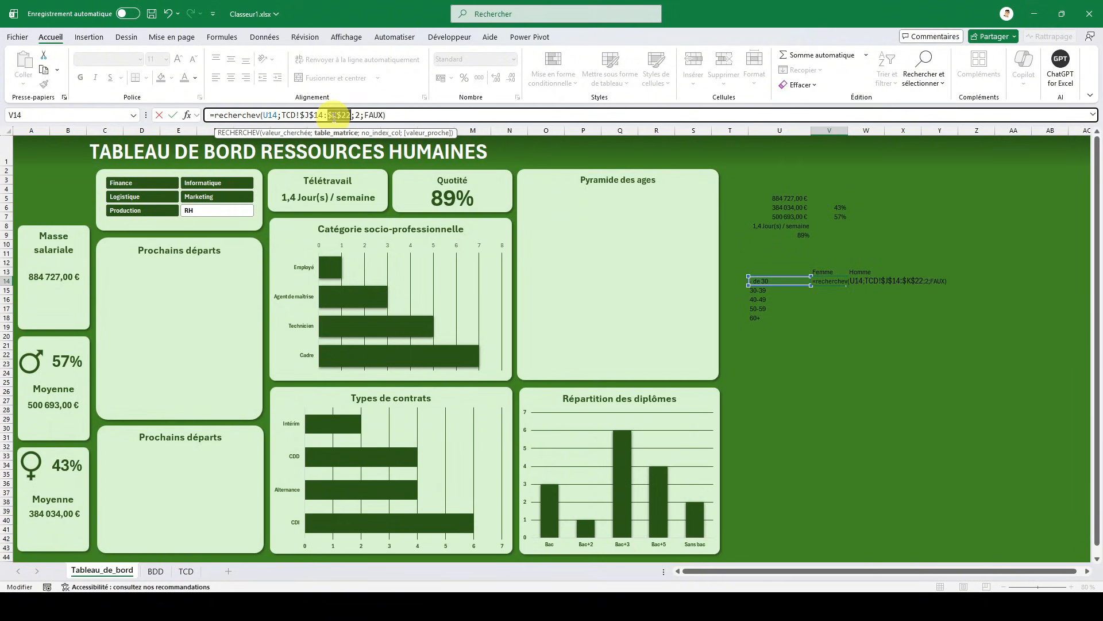
{"action": "key", "text": "ctrl+Return"}
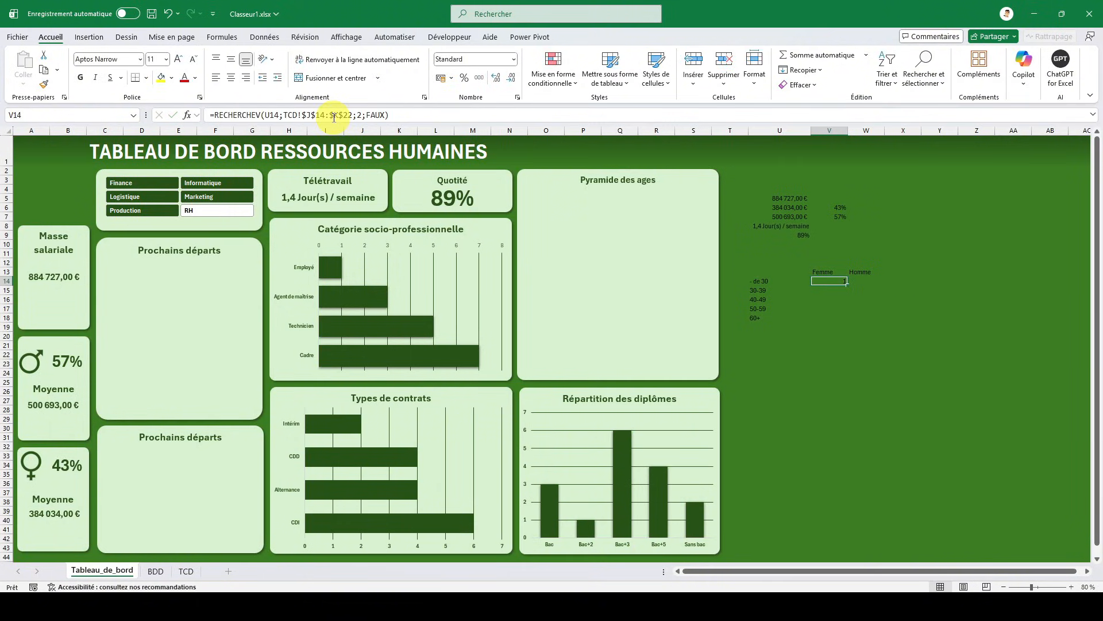
- Compare with the Femme pivot table on TCD and fill the V14 lookup formula through V18
{"action": "left_click", "coordinate": [192, 571]}
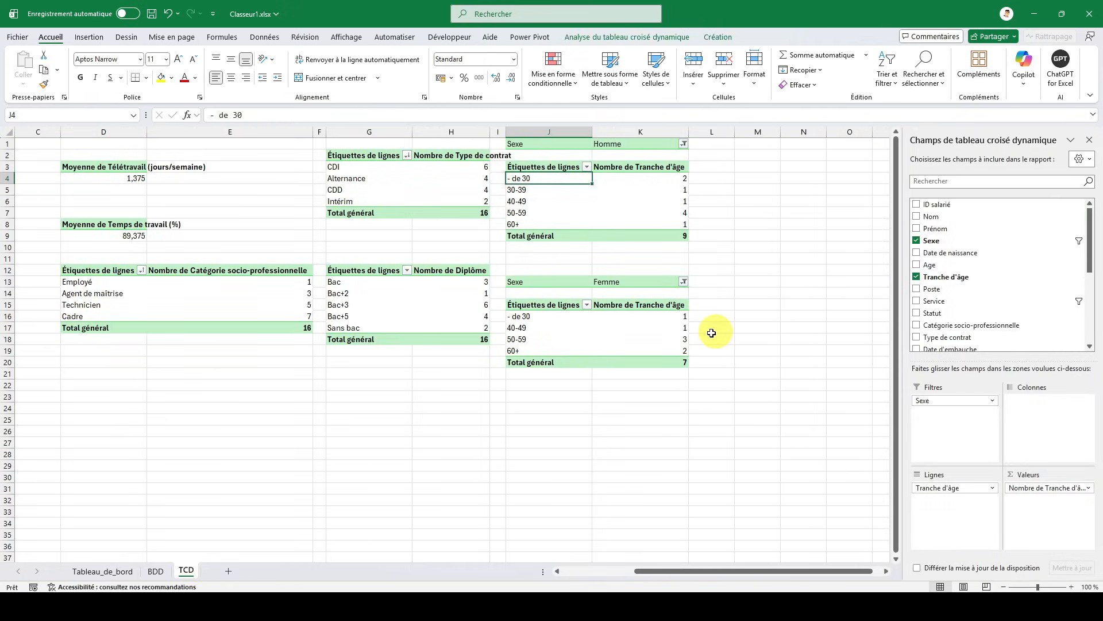
{"action": "left_click", "coordinate": [109, 571]}
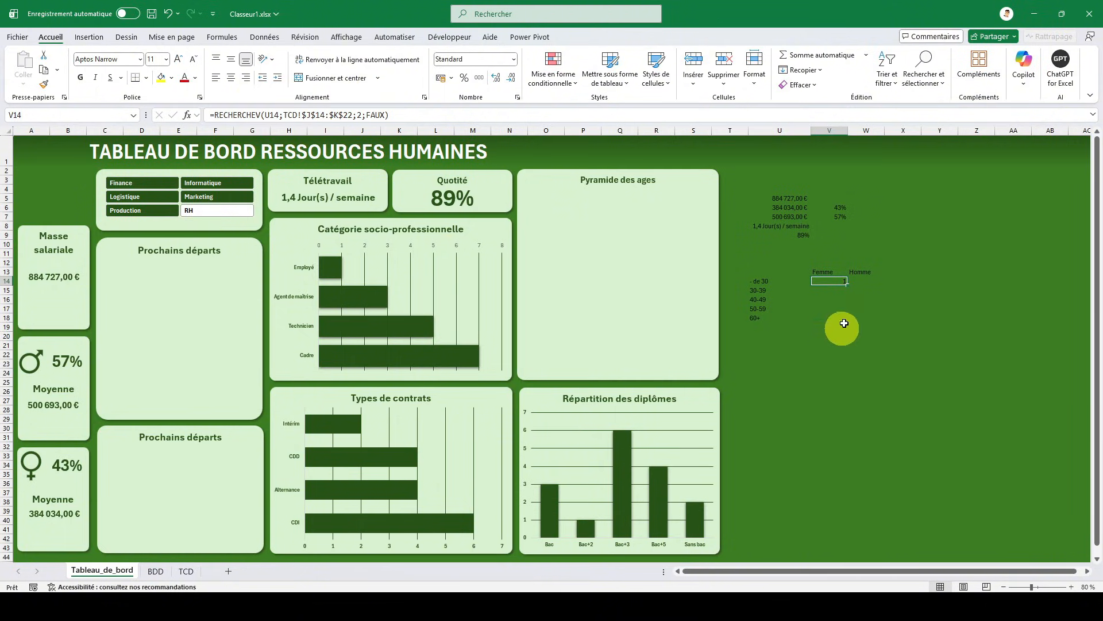
{"action": "left_click_drag", "start_coordinate": [847, 284], "coordinate": [844, 325]}
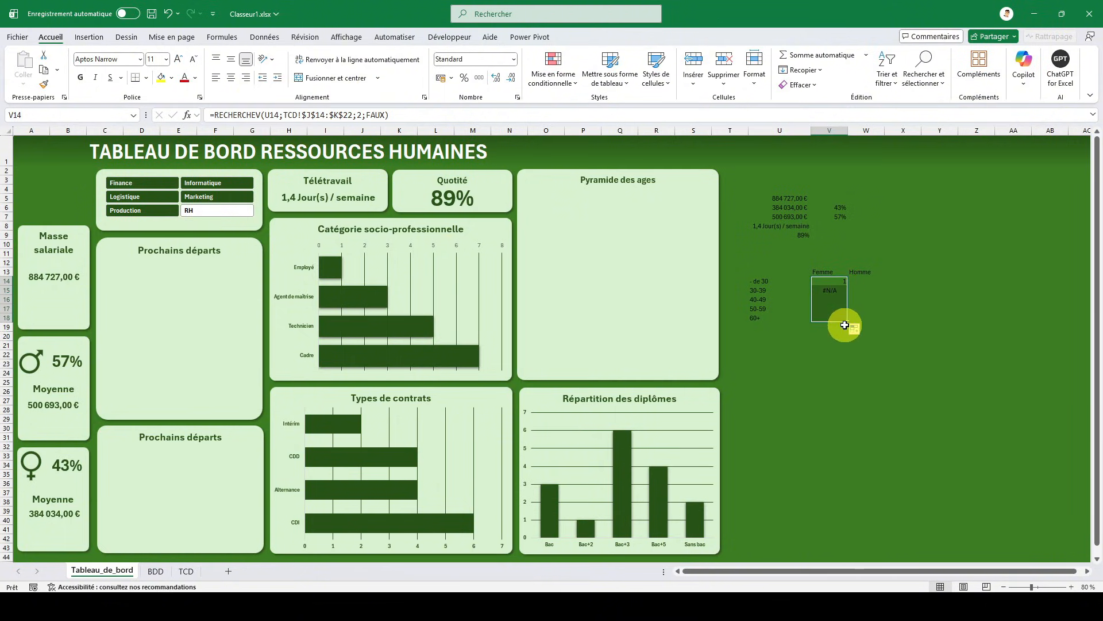
{"action": "left_click", "coordinate": [827, 290]}
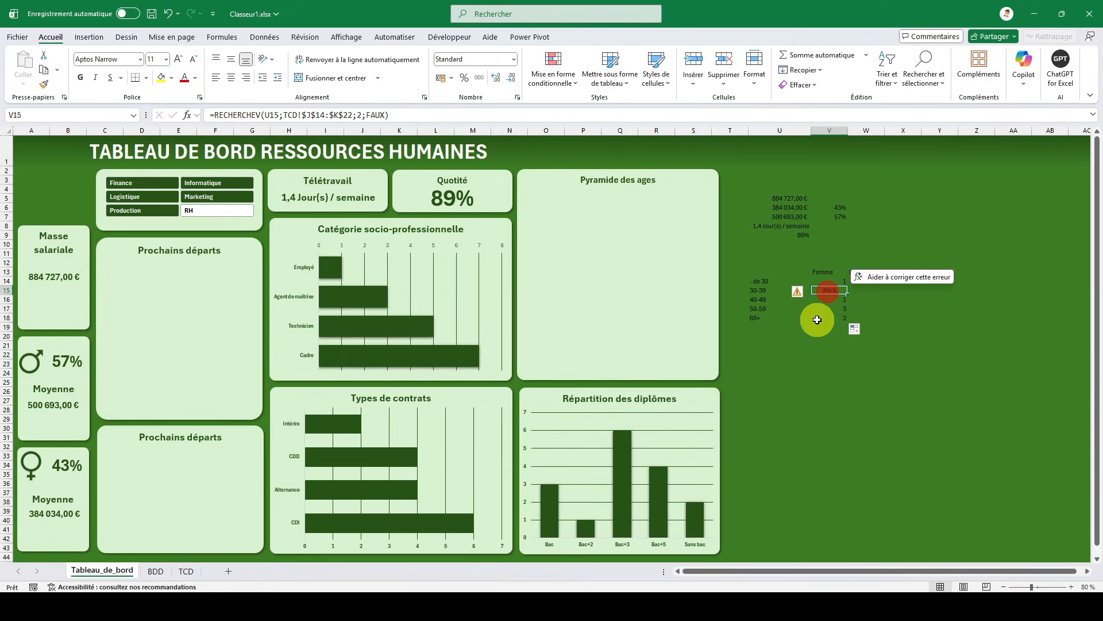
- Wrap V14's lookup in a negated SIERREUR that returns 0 on error, and fill the formula through V18
{"action": "left_click", "coordinate": [833, 282]}
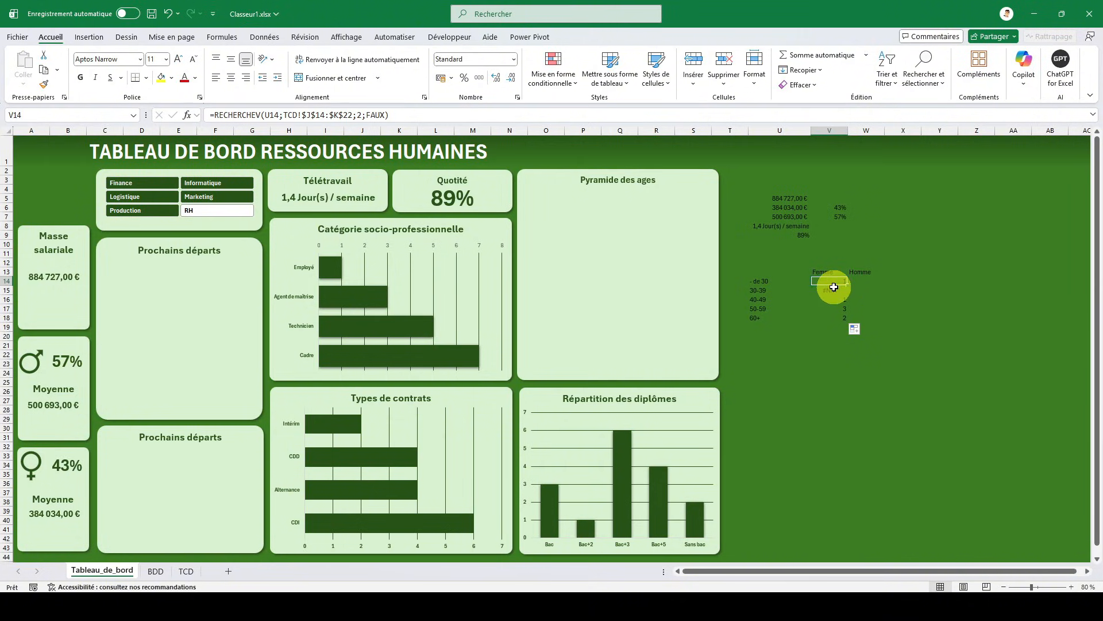
{"action": "left_click", "coordinate": [217, 115]}
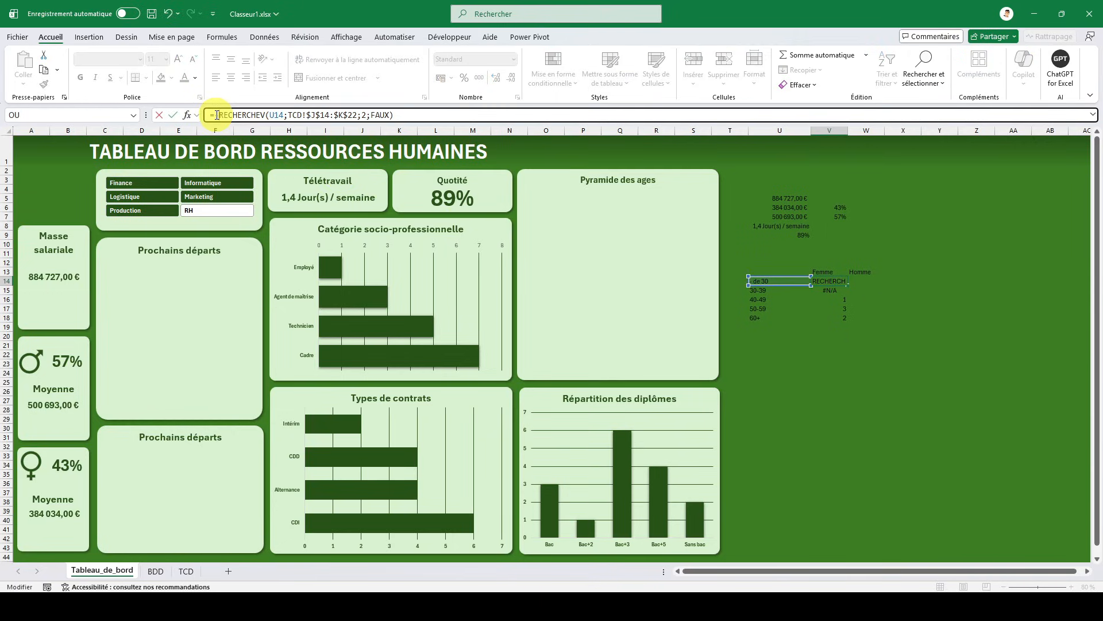
{"action": "type", "text": "sierreur"}
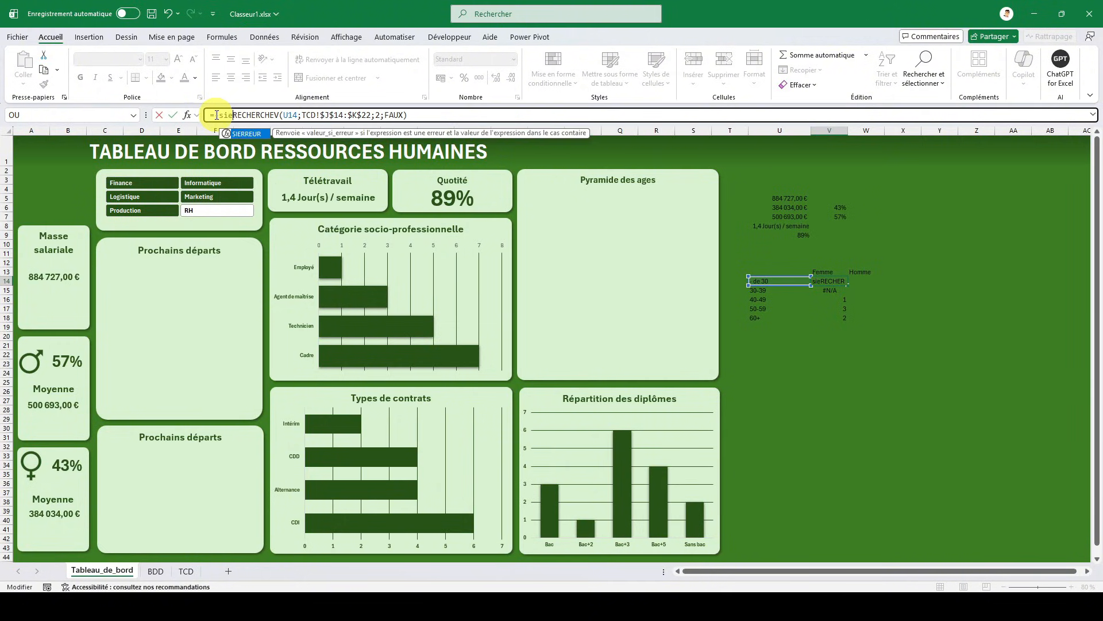
{"action": "type", "text": "("}
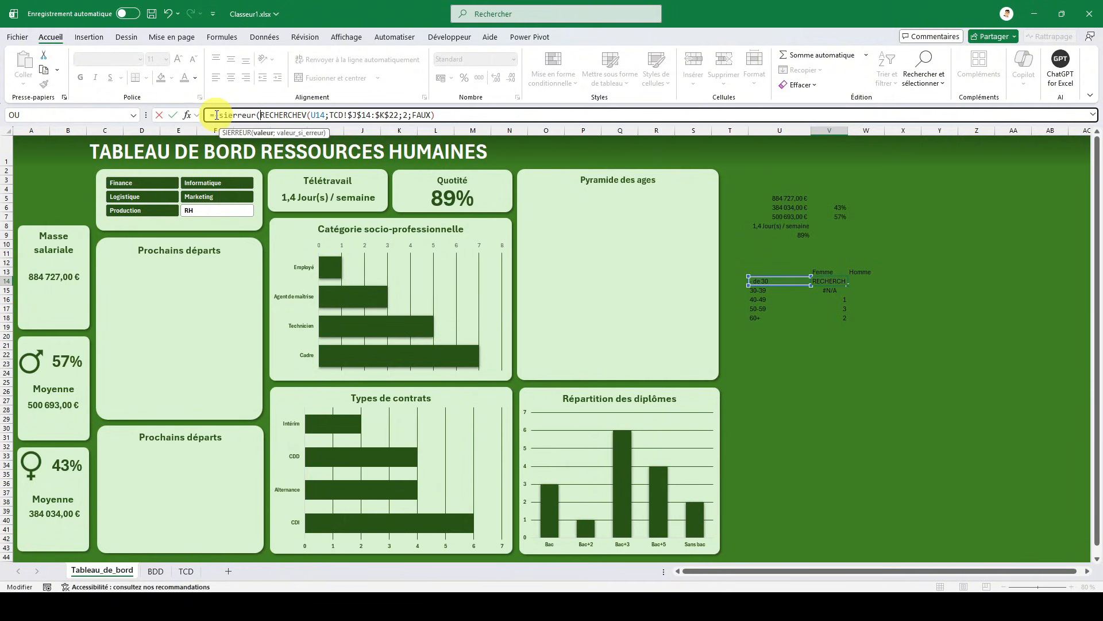
{"action": "left_click", "coordinate": [436, 114]}
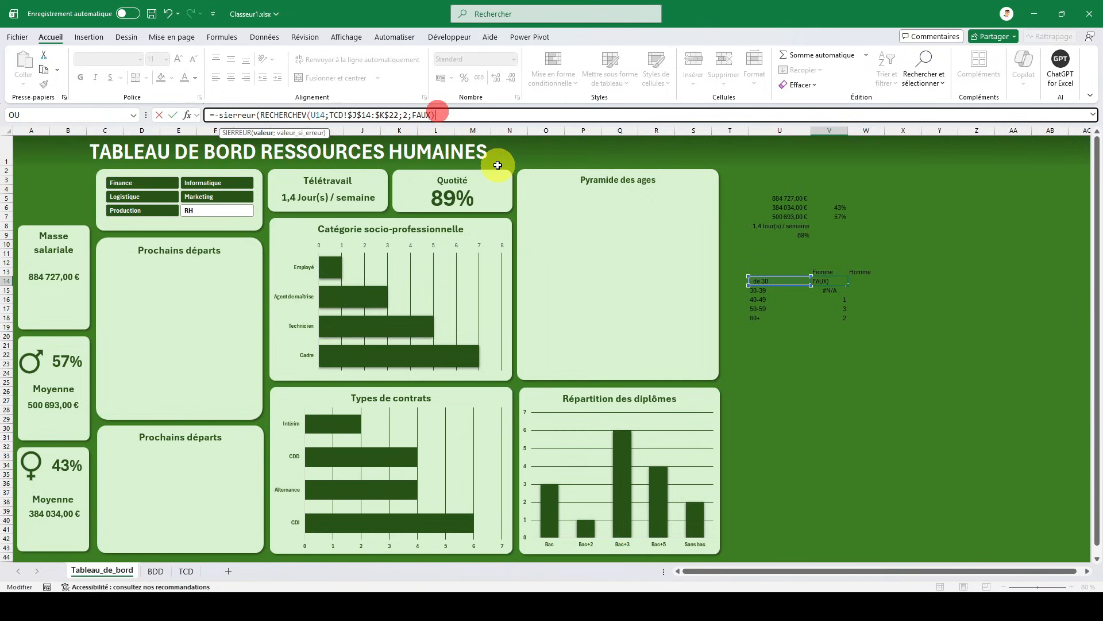
{"action": "type", "text": ";"}
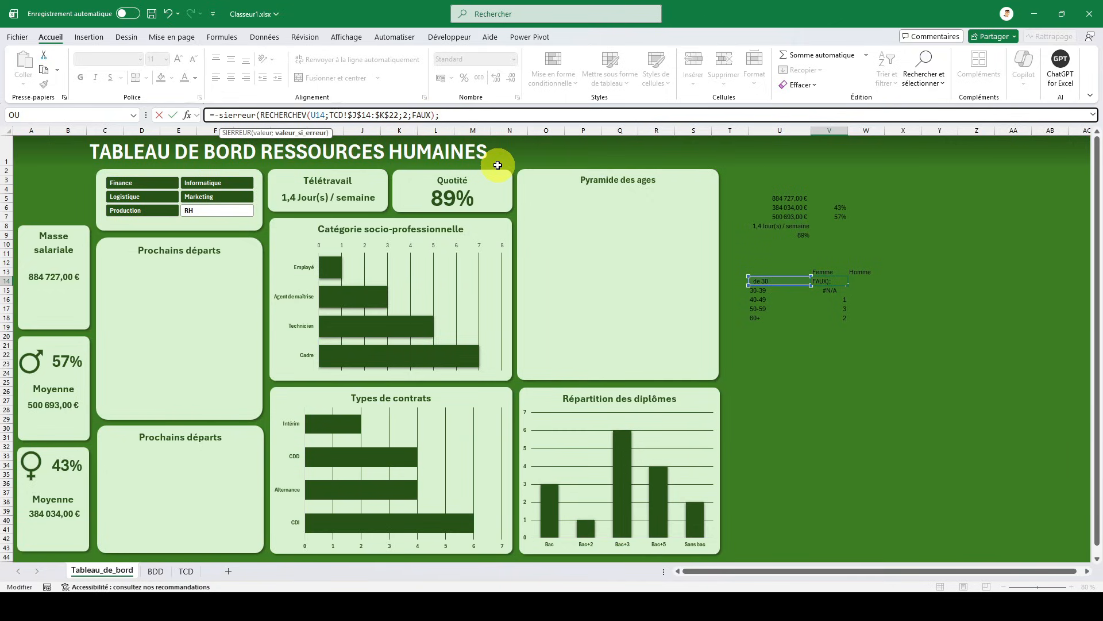
{"action": "type", "text": "0"}
{"action": "key", "text": "ctrl+Return"}
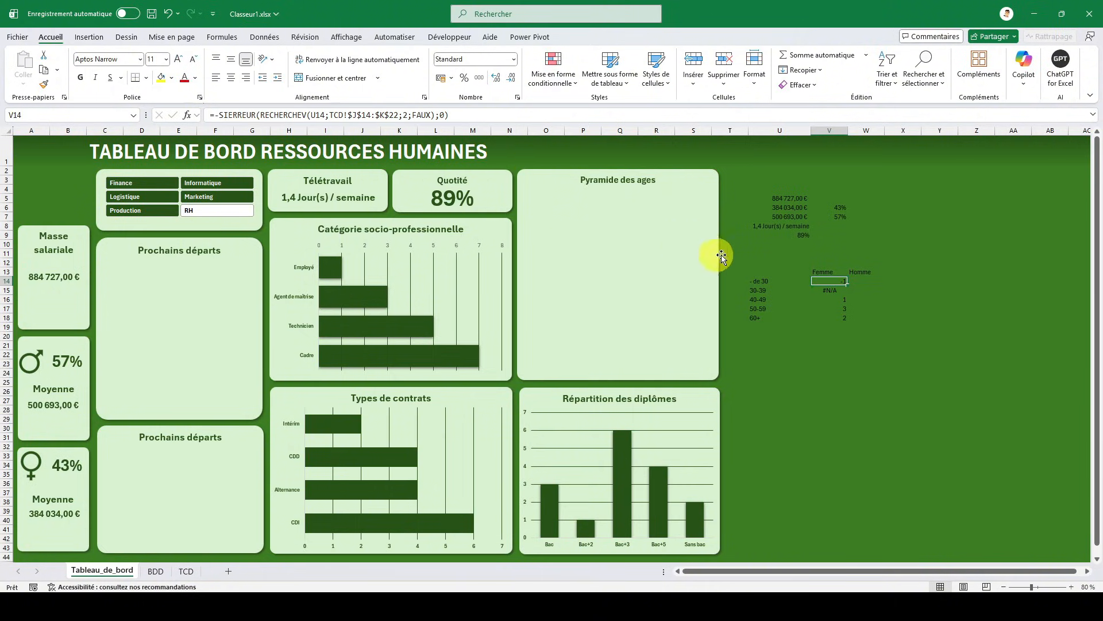
{"action": "left_click_drag", "start_coordinate": [848, 284], "coordinate": [846, 322]}
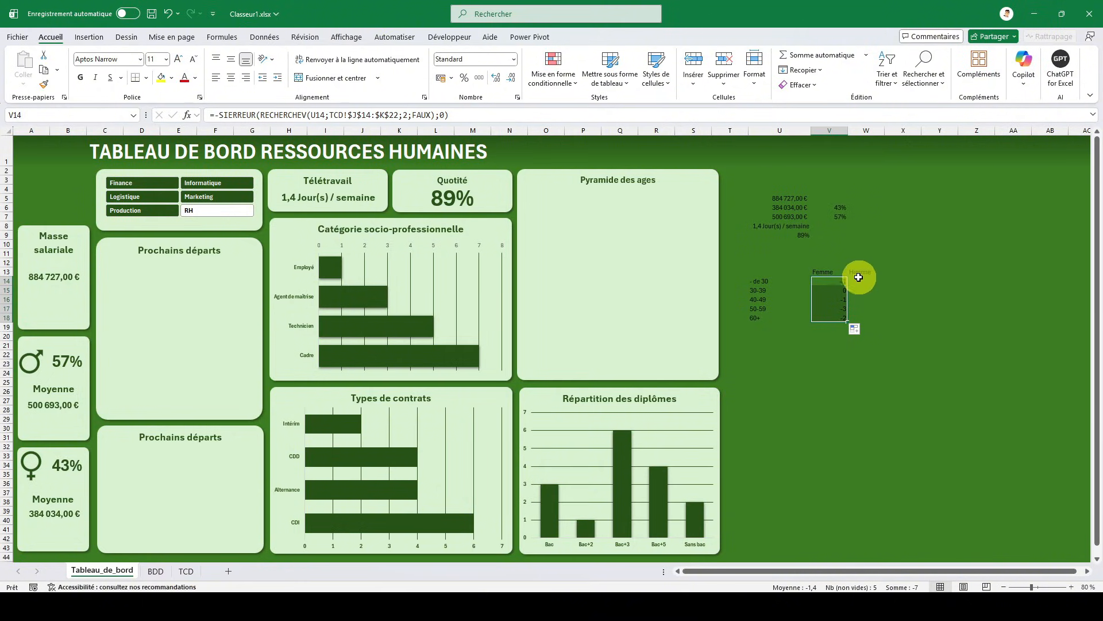
- Copy V14's formula text and paste it into W14 under Homme, keeping its references to U14 and TCD!$J$14:$K$22
{"action": "left_click", "coordinate": [840, 281]}
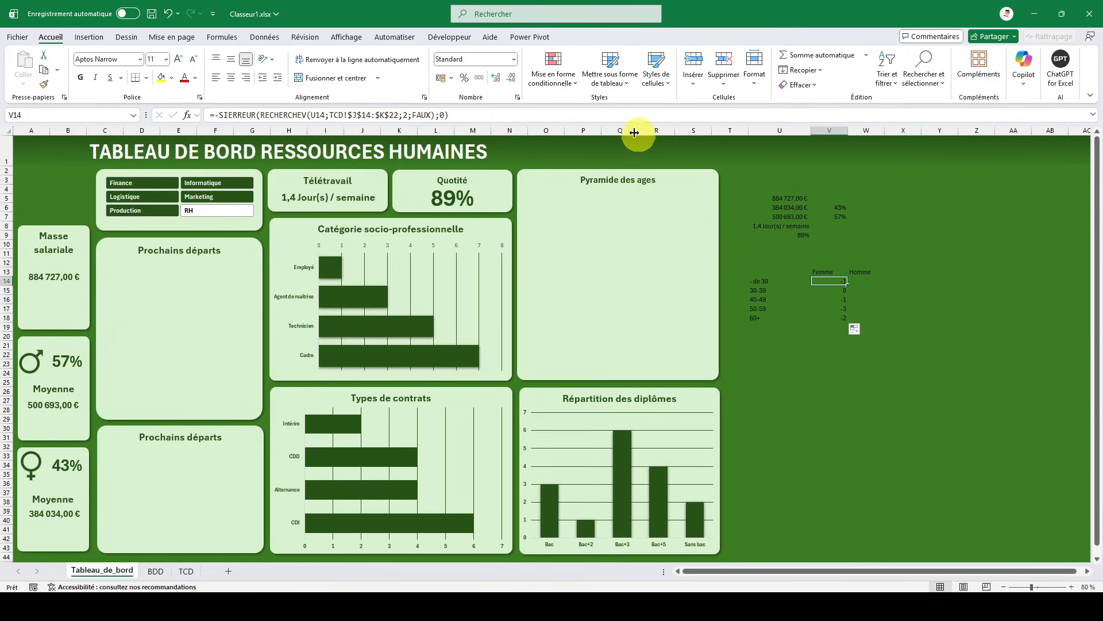
{"action": "left_click_drag", "start_coordinate": [462, 114], "coordinate": [197, 107]}
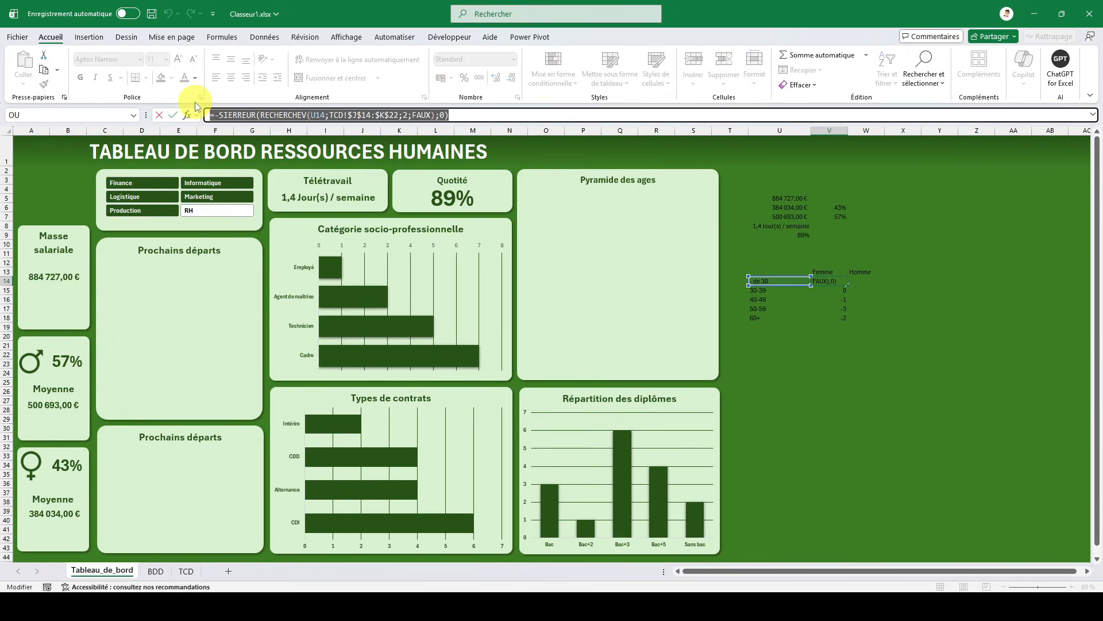
{"action": "key", "text": "ctrl+c"}
{"action": "key", "text": "Escape"}
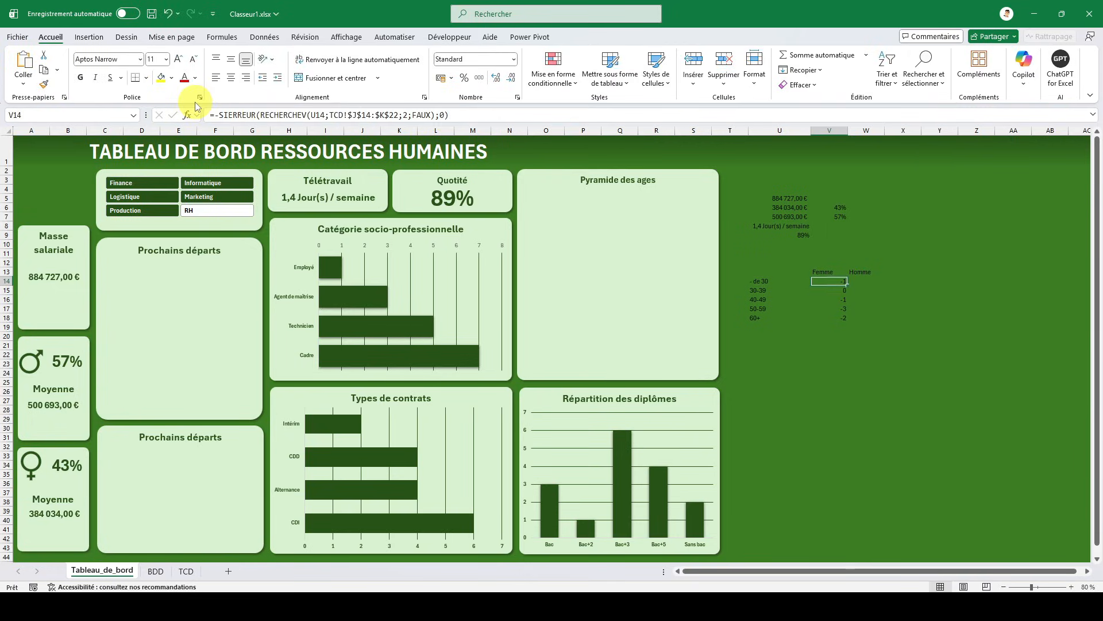
{"action": "key", "text": "Right"}
{"action": "key", "text": "ctrl+v"}
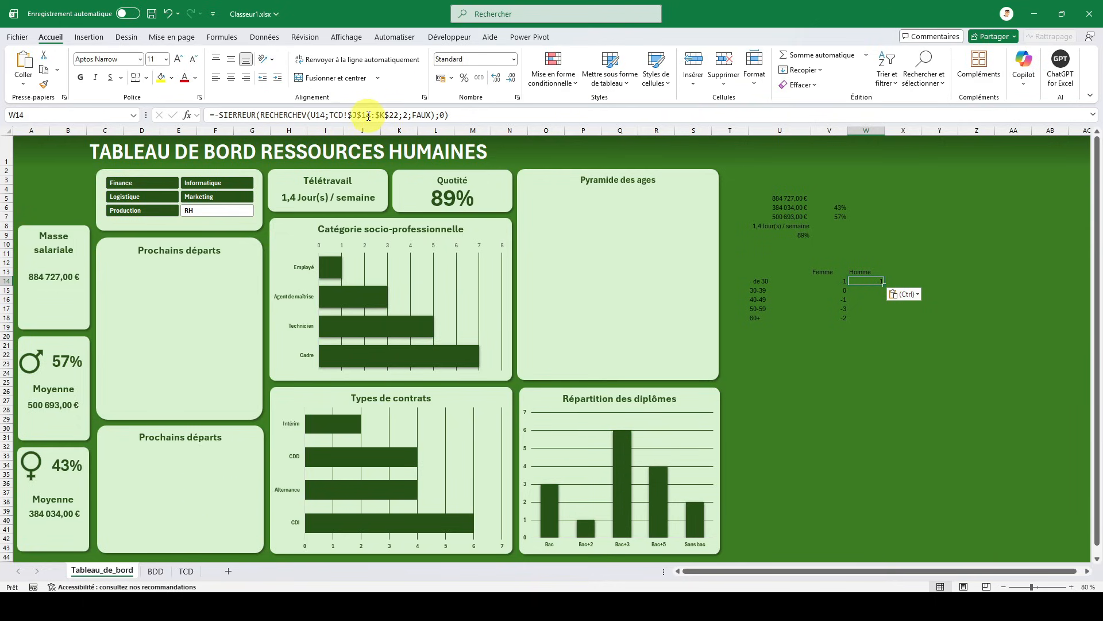
- Check the Homme pivot table's extent on TCD and change W14's lookup range to TCD!$J$1:$K$10
{"action": "left_click", "coordinate": [186, 571]}
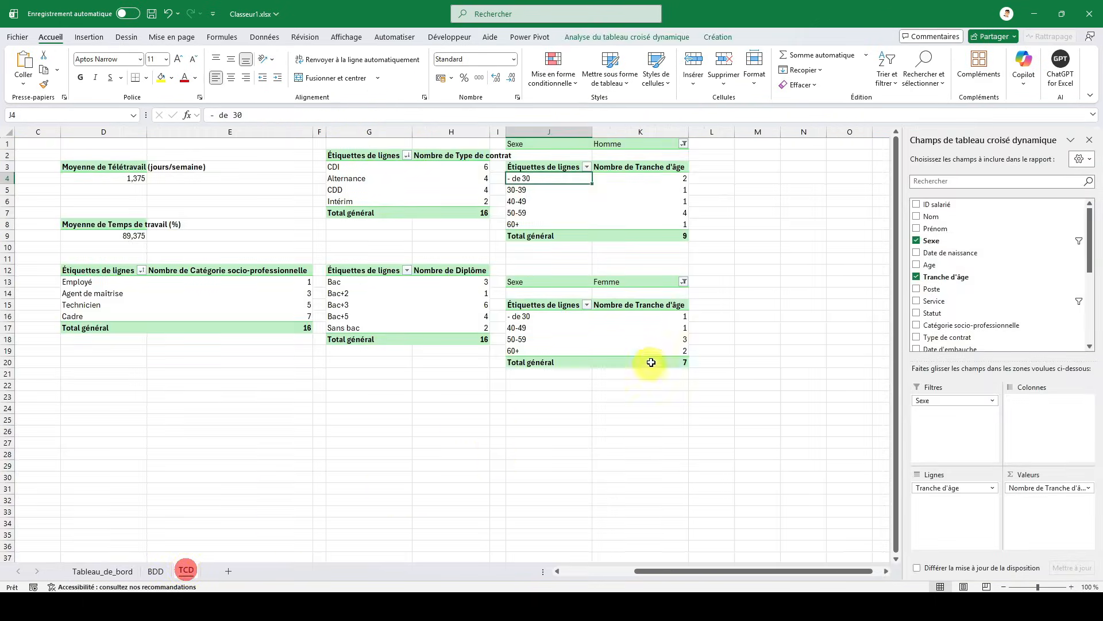
{"action": "left_click", "coordinate": [565, 145]}
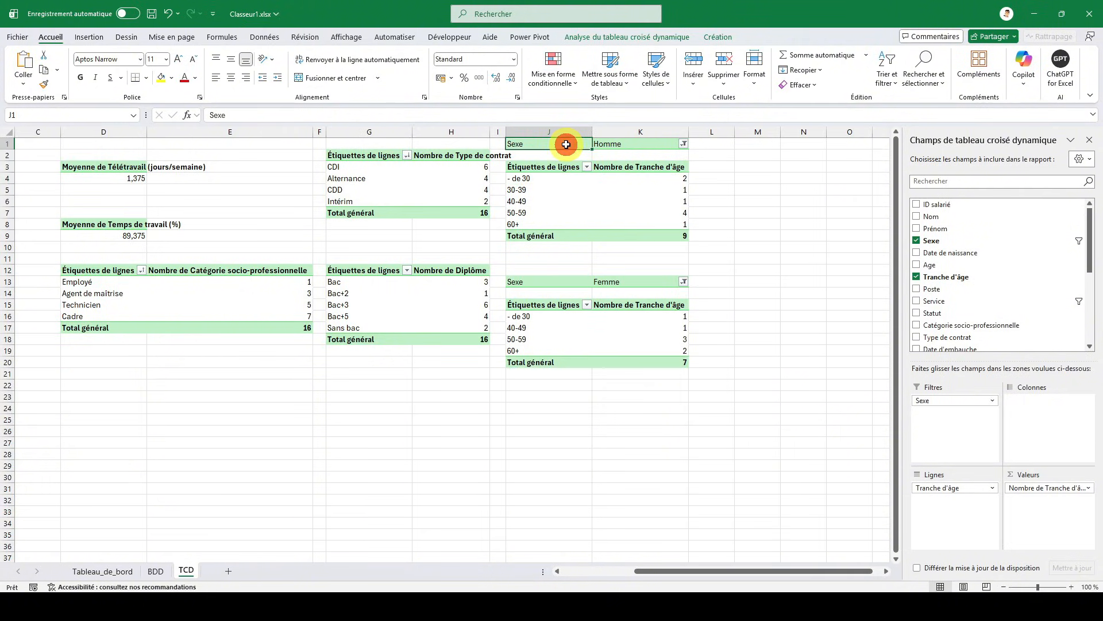
{"action": "left_click", "coordinate": [620, 244]}
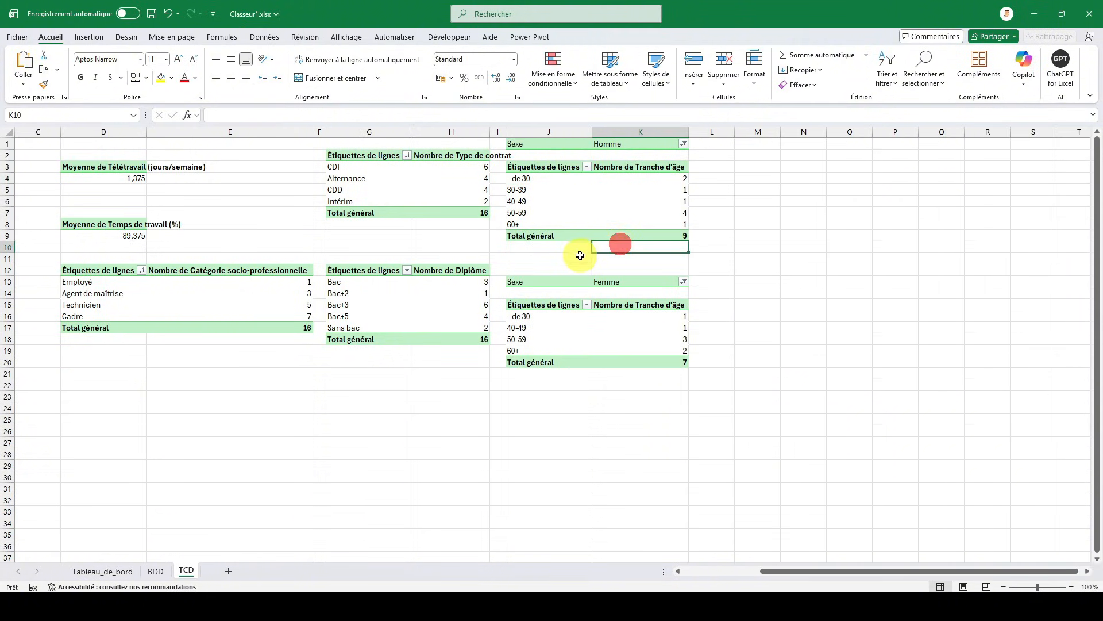
{"action": "left_click", "coordinate": [103, 570]}
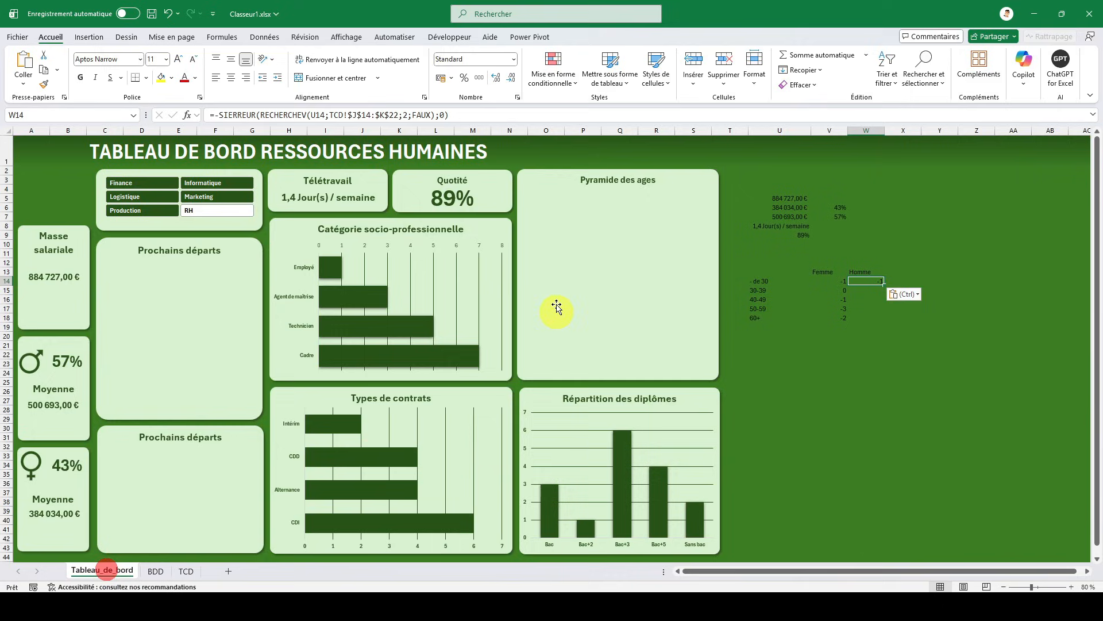
{"action": "left_click", "coordinate": [365, 115]}
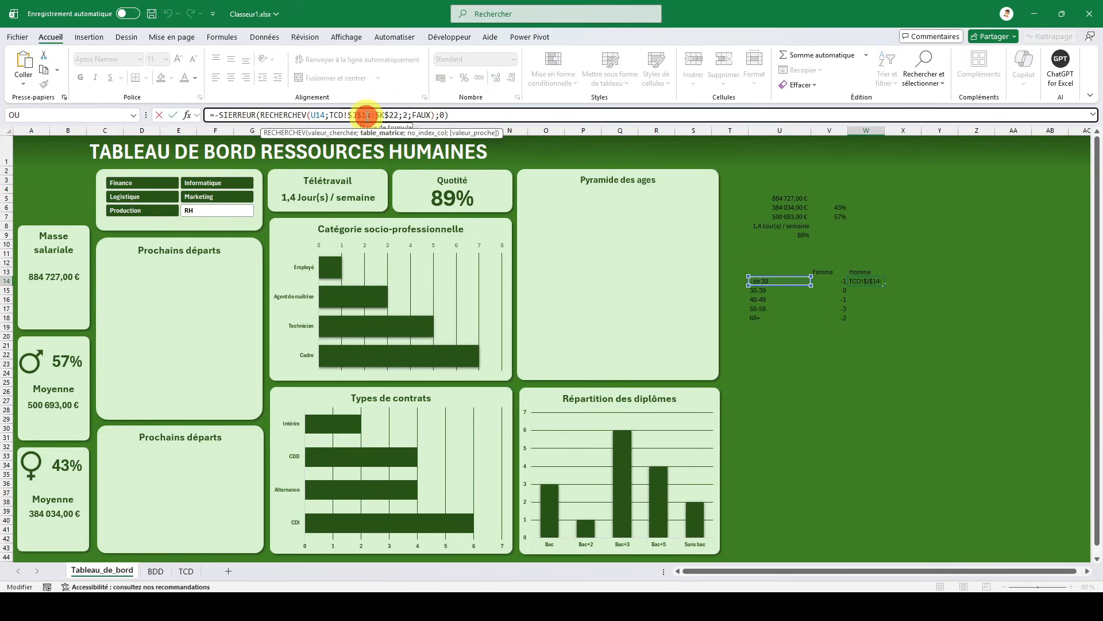
{"action": "key", "text": "Delete"}
{"action": "left_click", "coordinate": [389, 115]}
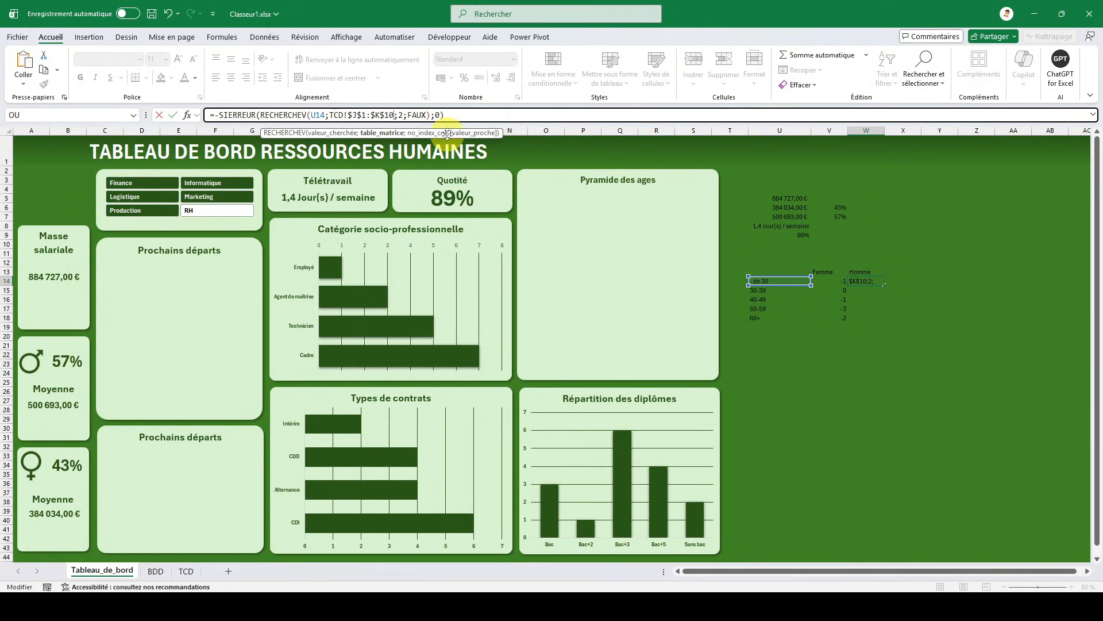
{"action": "key", "text": "Return"}
- Remove the minus sign before SIERREUR in W14 and fill the formula through W18
{"action": "left_click", "coordinate": [867, 279]}
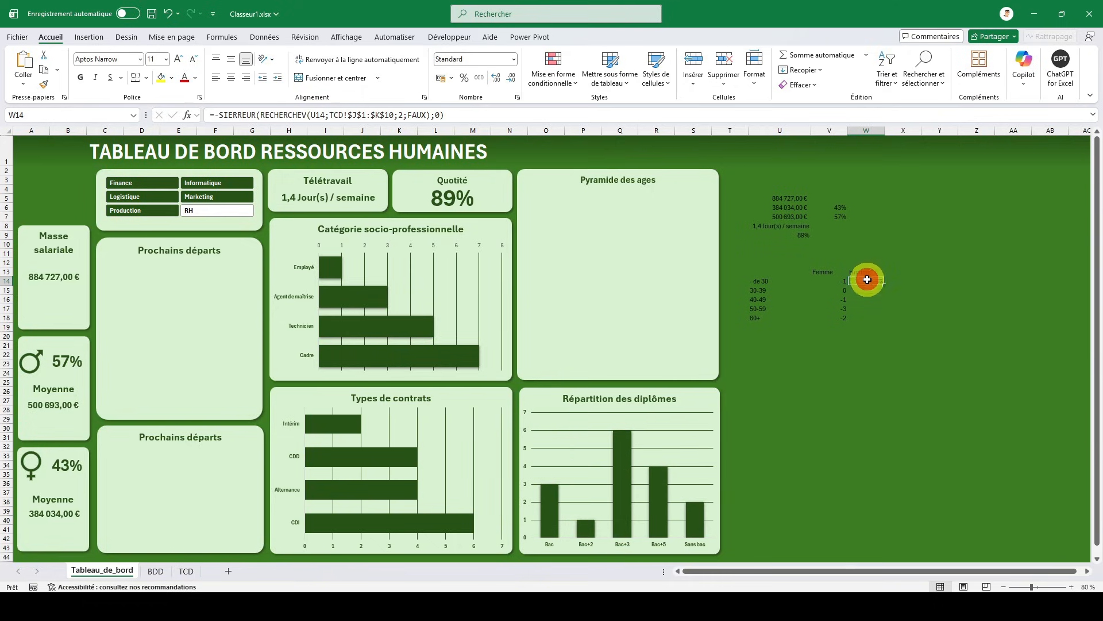
{"action": "left_click", "coordinate": [223, 113]}
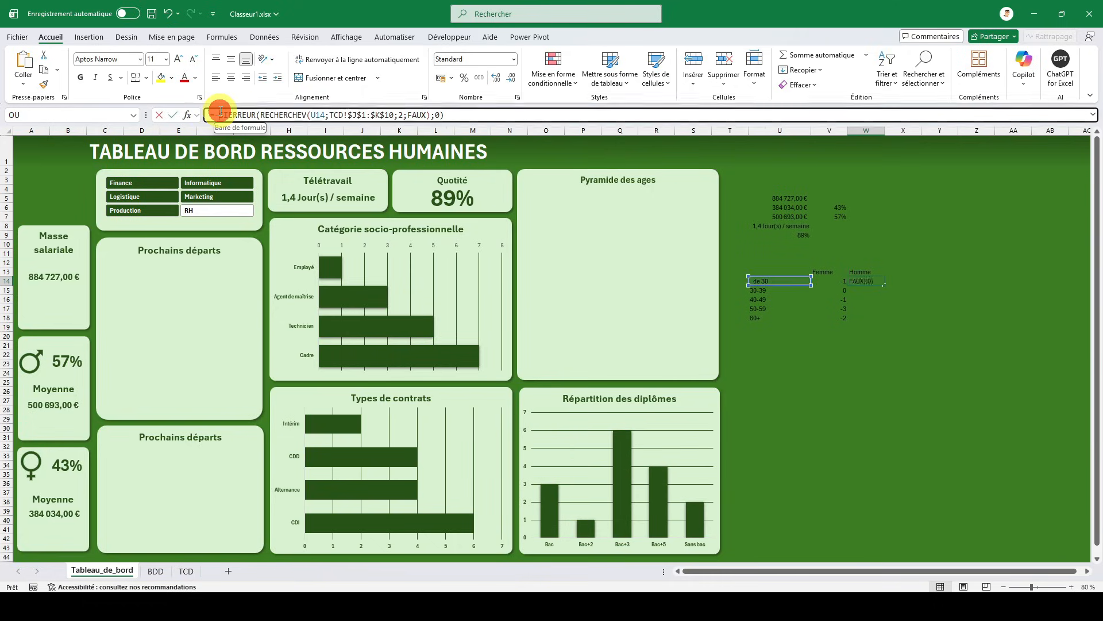
{"action": "key", "text": "BackSpace"}
{"action": "key", "text": "Return"}
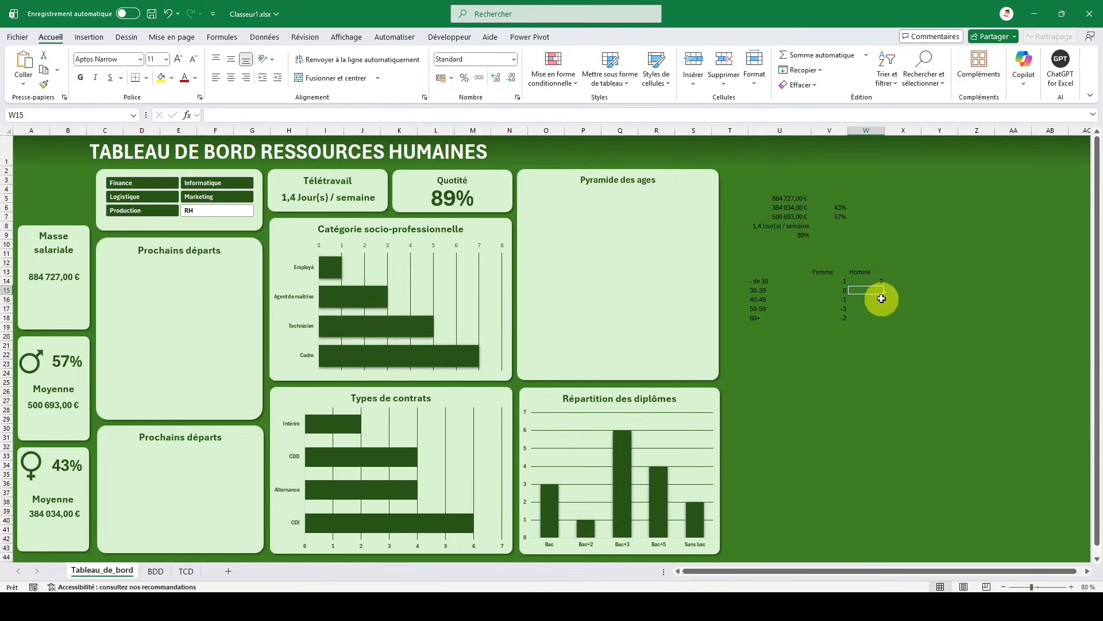
{"action": "left_click", "coordinate": [880, 281]}
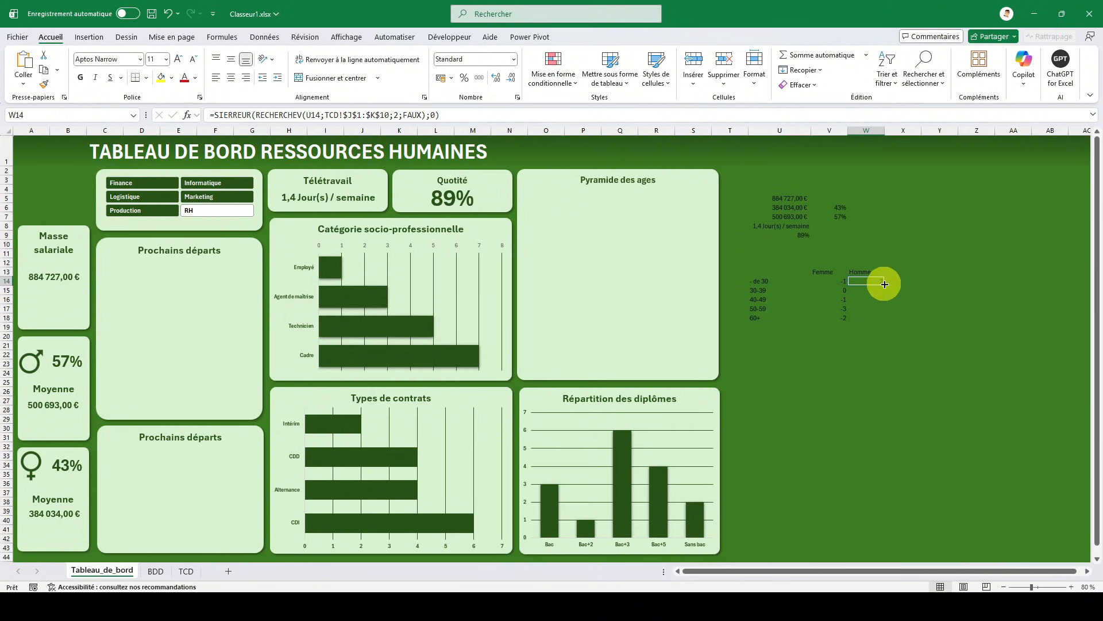
{"action": "left_click_drag", "start_coordinate": [885, 284], "coordinate": [882, 321]}
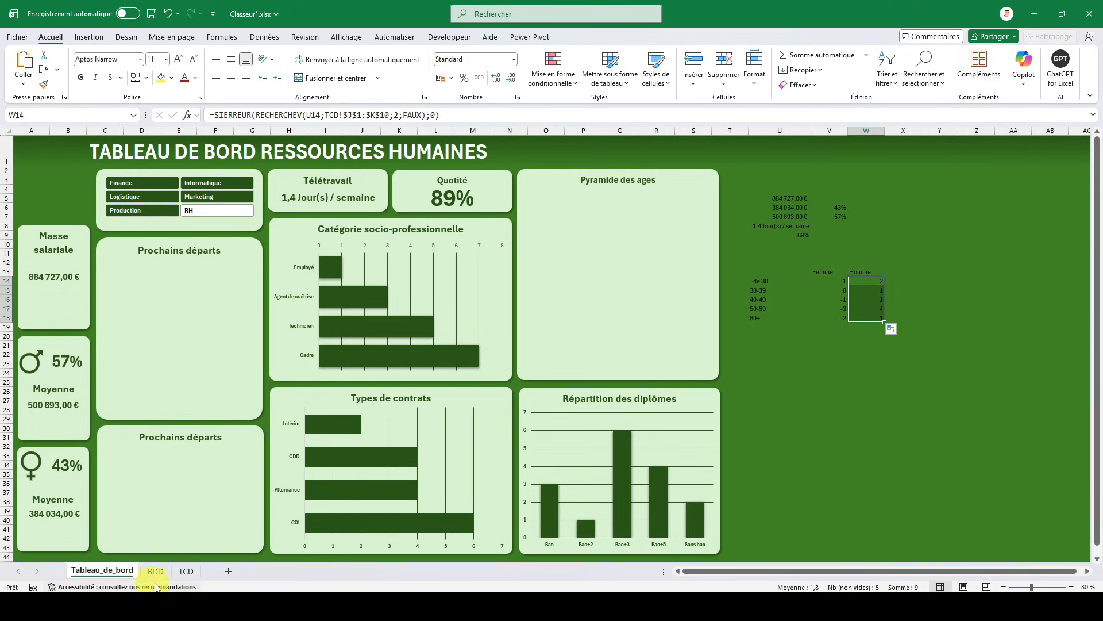
- Compare the Homme results with the TCD pivot table, select U14:W18, and filter the dashboard to Marketing, finally to Informatique
{"action": "left_click", "coordinate": [185, 571]}
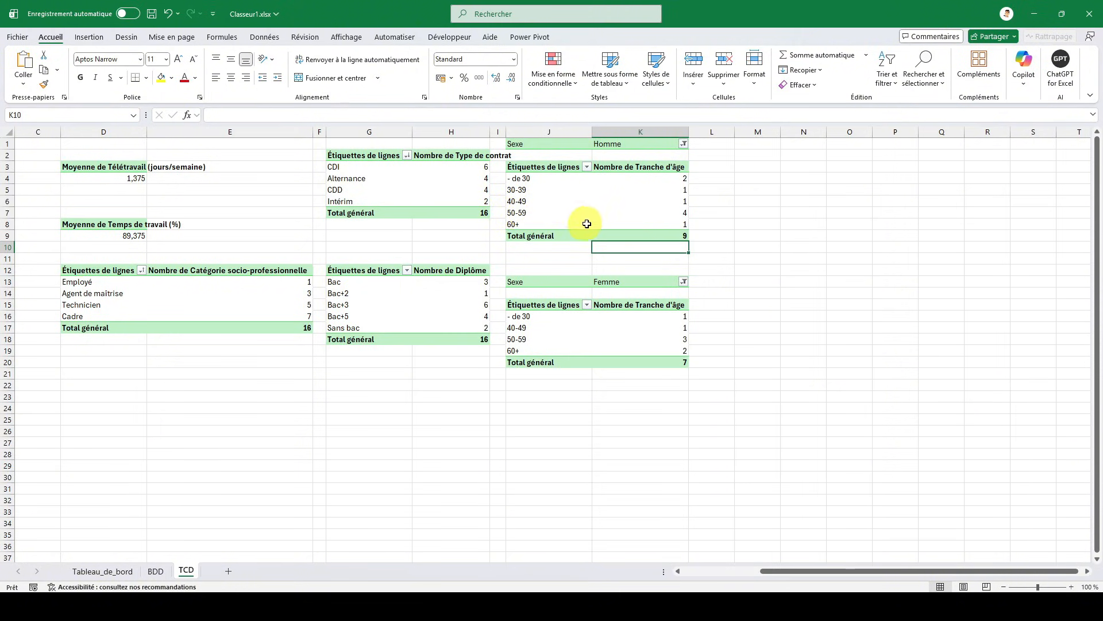
{"action": "left_click", "coordinate": [102, 571]}
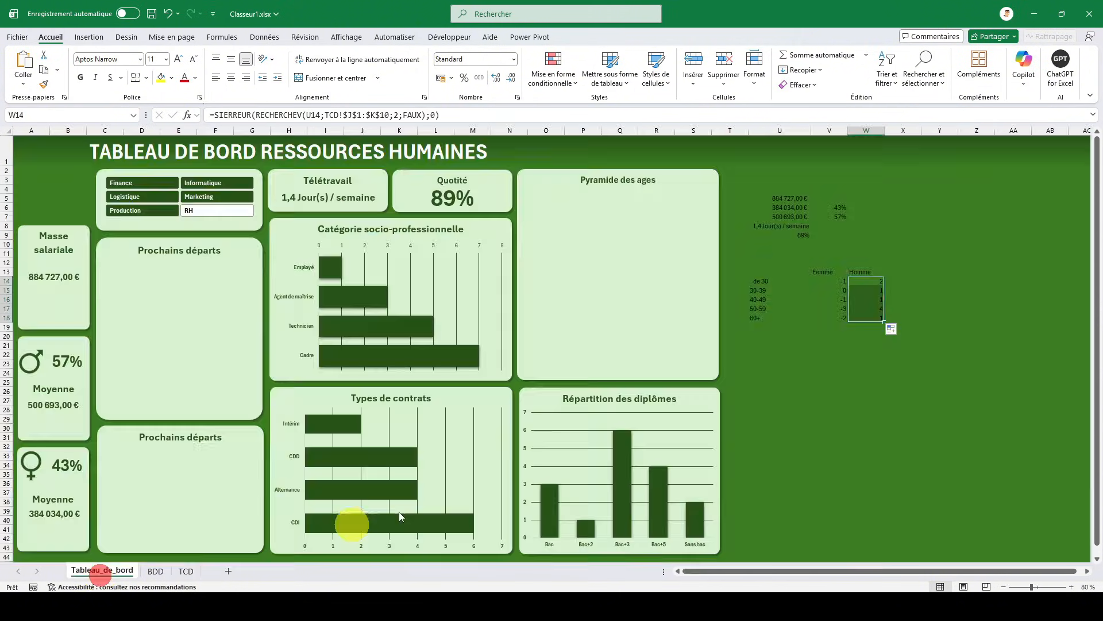
{"action": "left_click", "coordinate": [876, 307]}
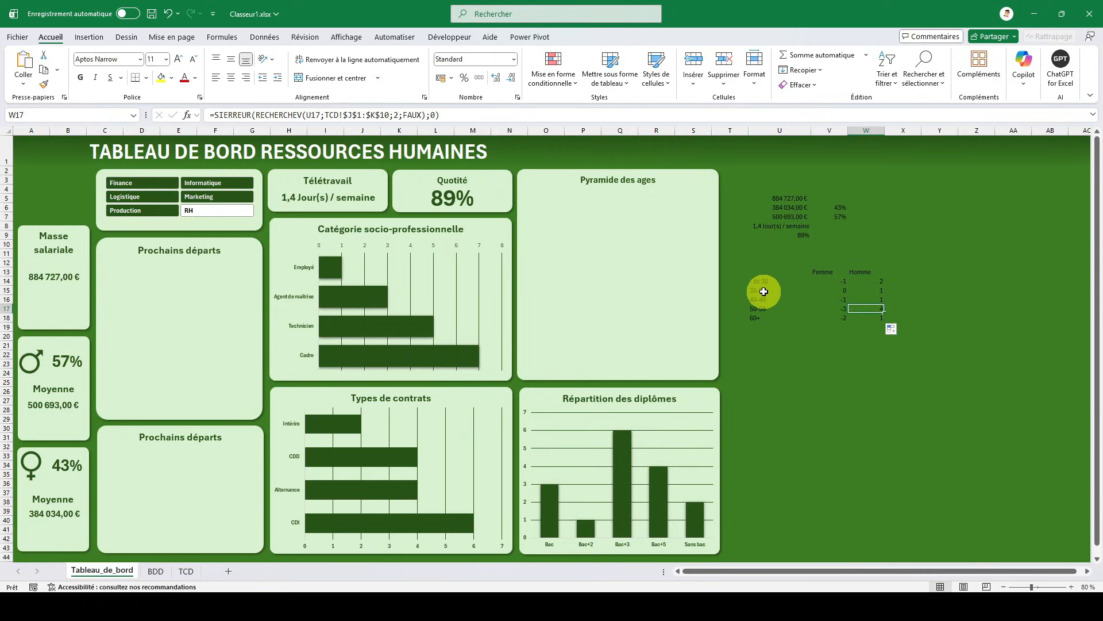
{"action": "left_click_drag", "start_coordinate": [762, 281], "coordinate": [857, 318]}
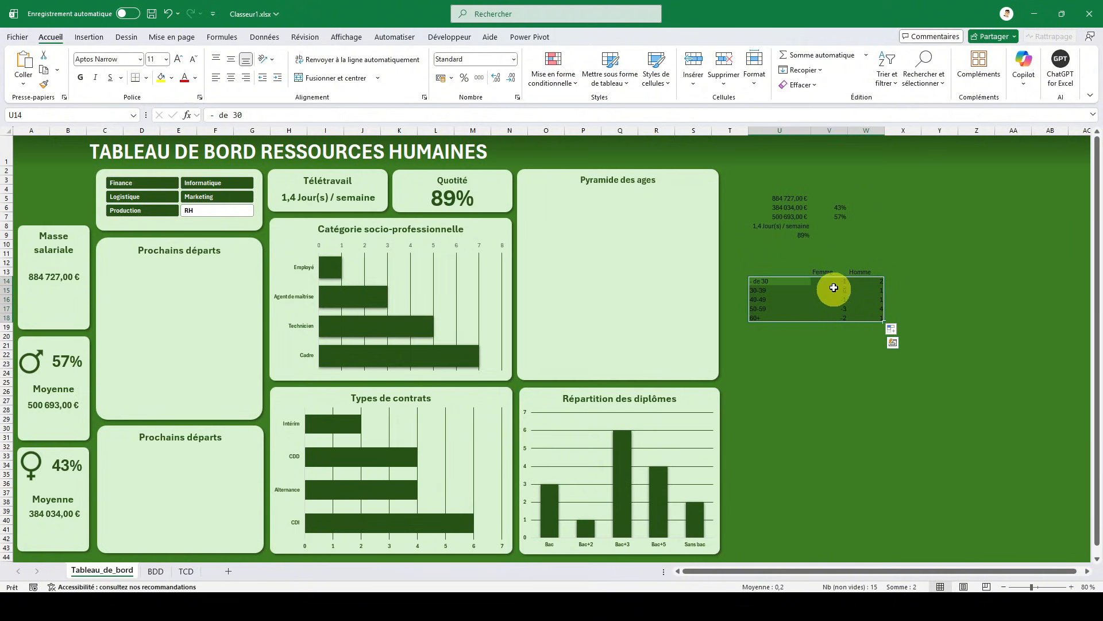
{"action": "left_click", "coordinate": [207, 195]}
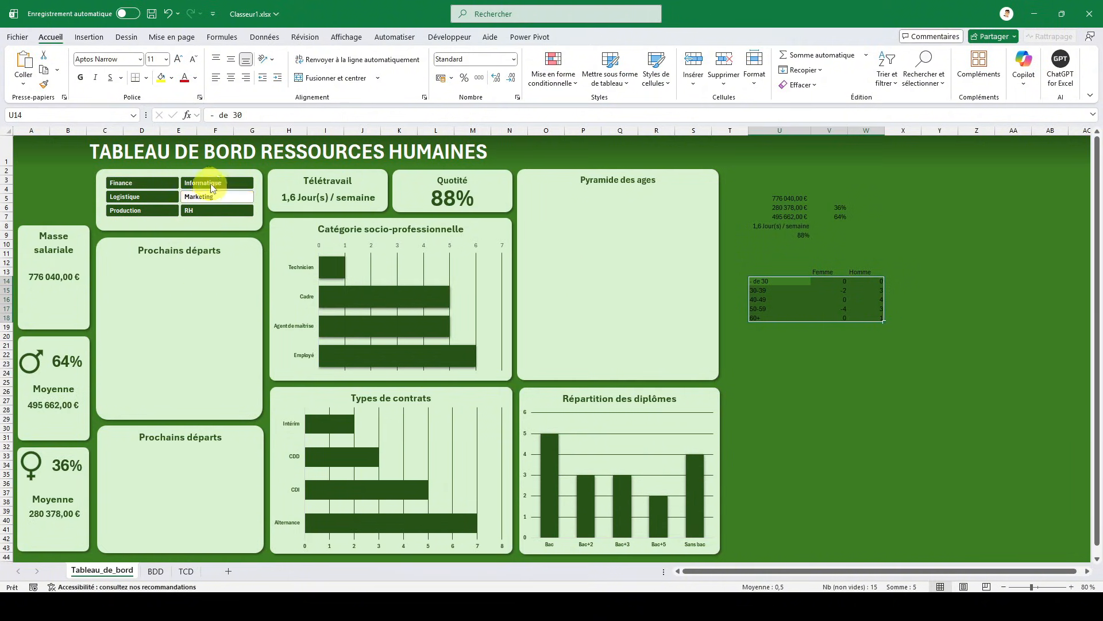
{"action": "left_click", "coordinate": [211, 184]}
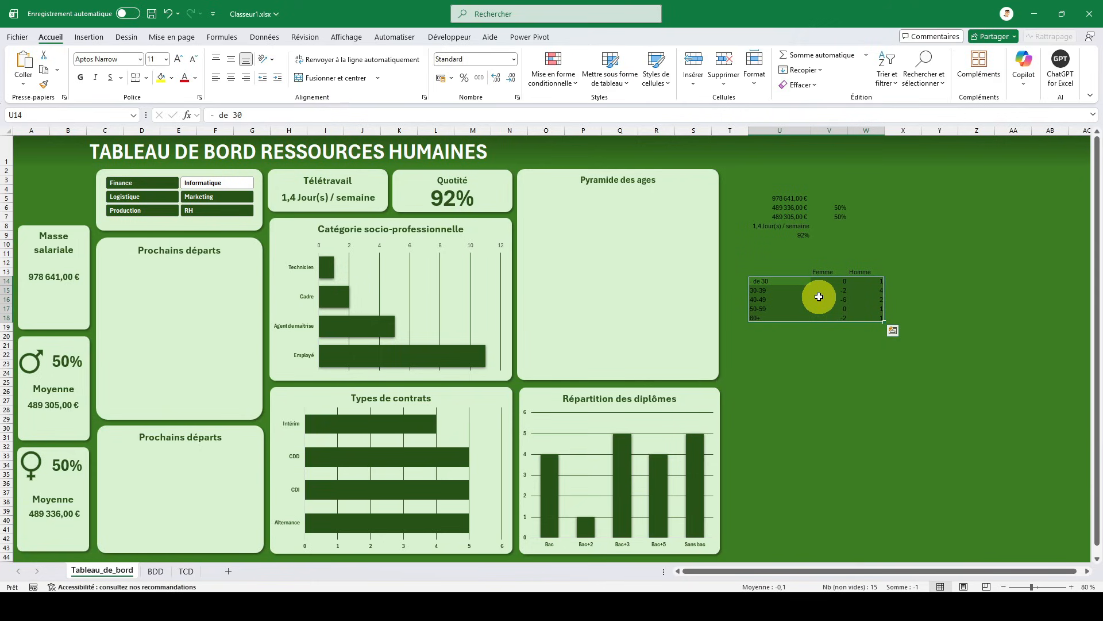
- Insert a clustered bar chart (Barres groupées) from U14:W18, without a title, under the Pyramide des ages heading
{"action": "left_click", "coordinate": [89, 37]}
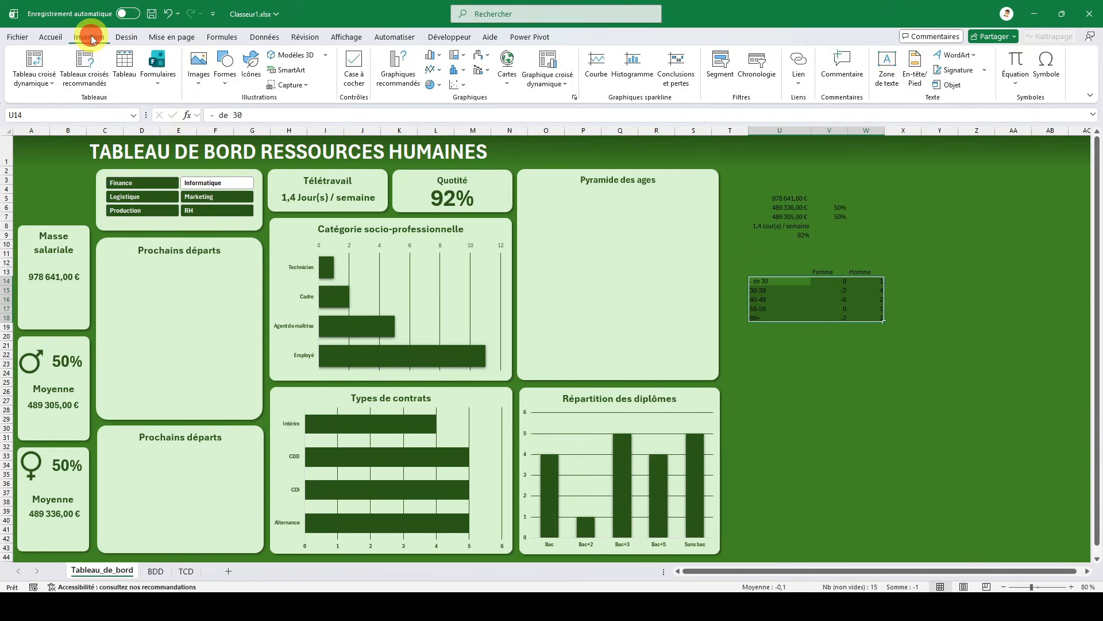
{"action": "left_click", "coordinate": [432, 56]}
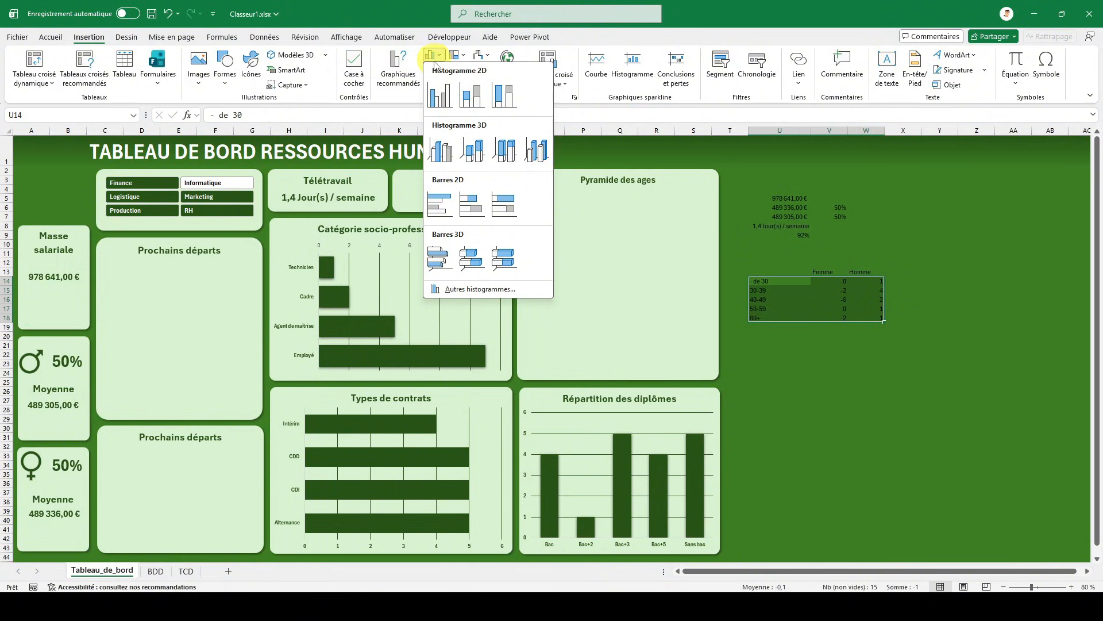
{"action": "left_click", "coordinate": [441, 204]}
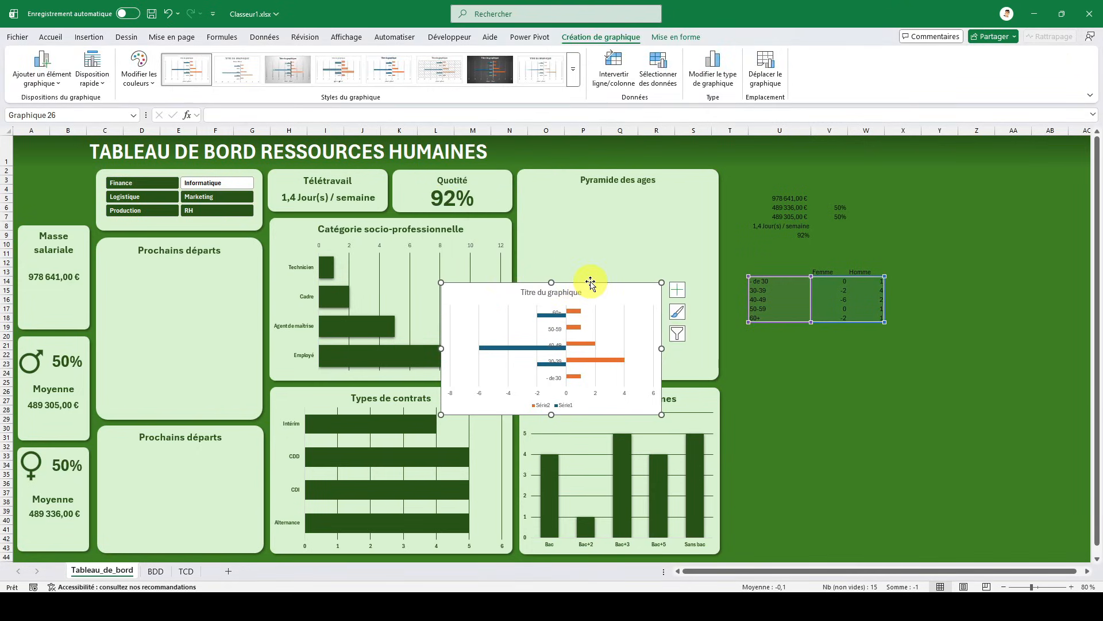
{"action": "left_click_drag", "start_coordinate": [590, 283], "coordinate": [648, 197]}
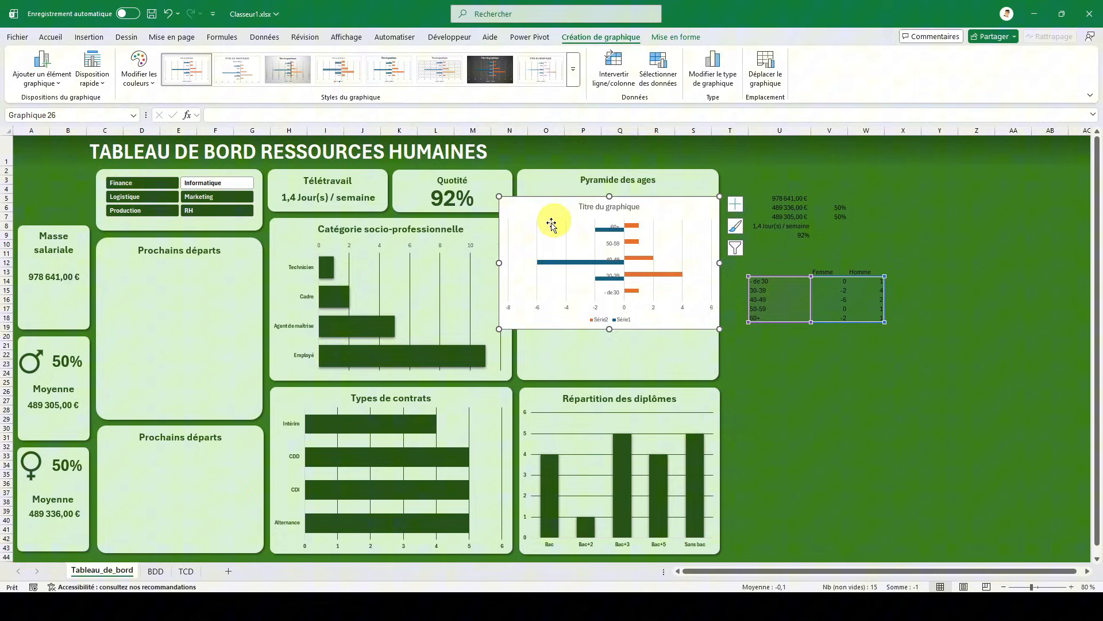
{"action": "left_click", "coordinate": [607, 207]}
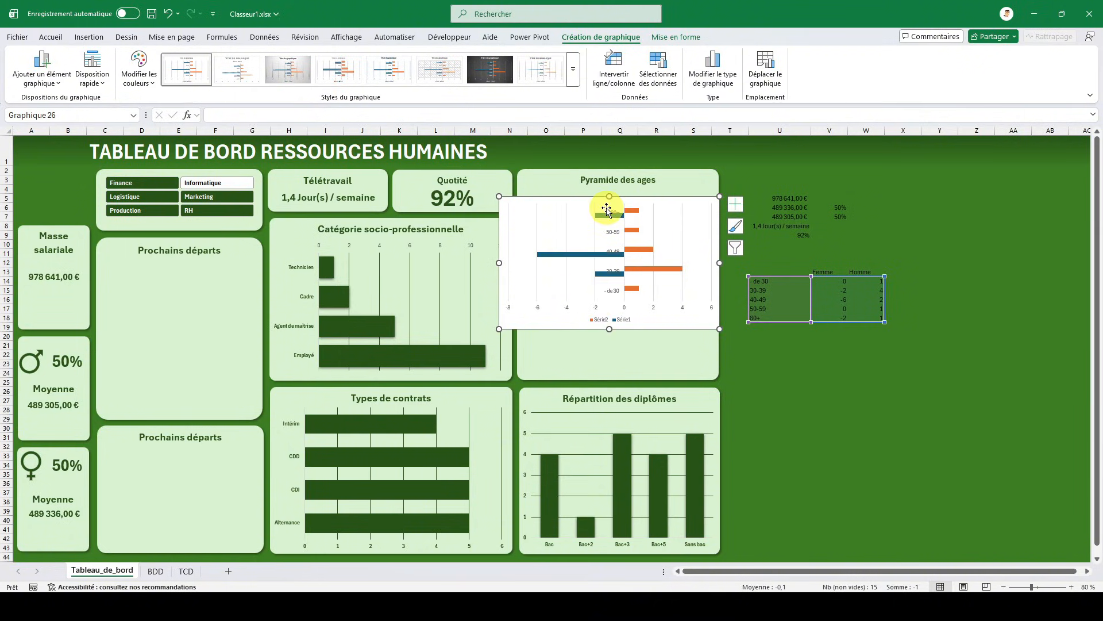
{"action": "key", "text": "Delete"}
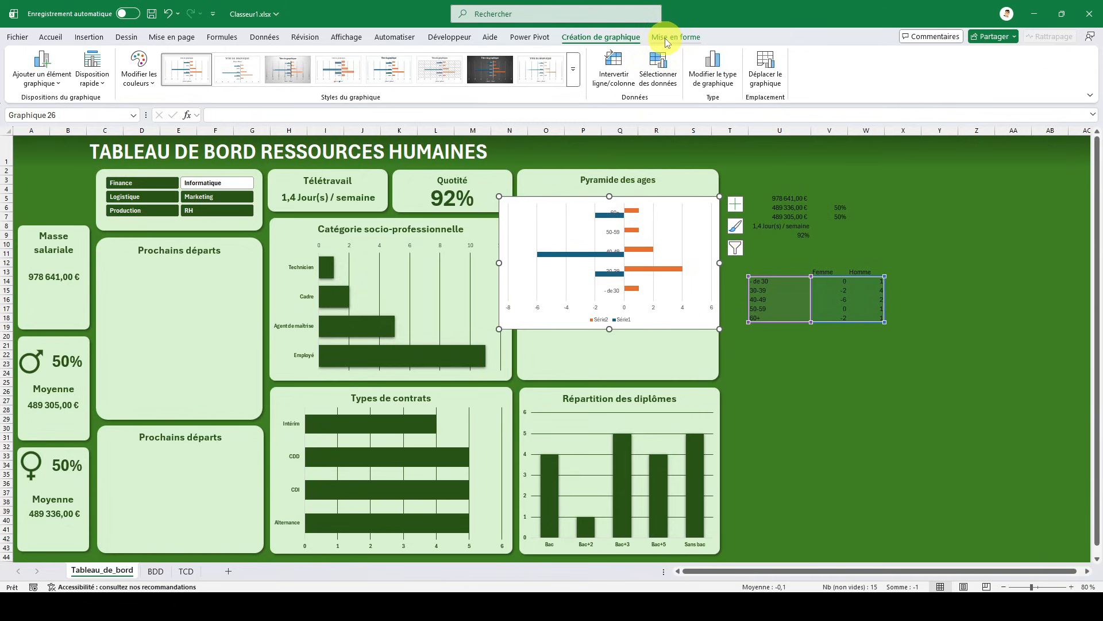
- Apply the last chart style in the gallery to the age chart and resize it to fill the Pyramide des ages card below its heading
{"action": "left_click", "coordinate": [575, 76]}
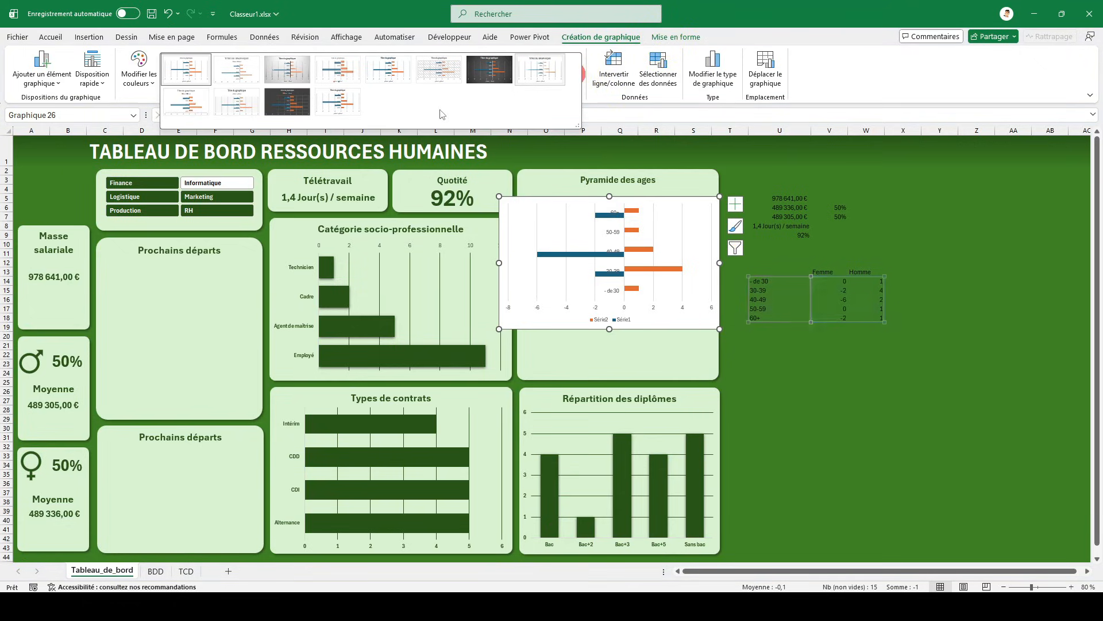
{"action": "left_click", "coordinate": [339, 98]}
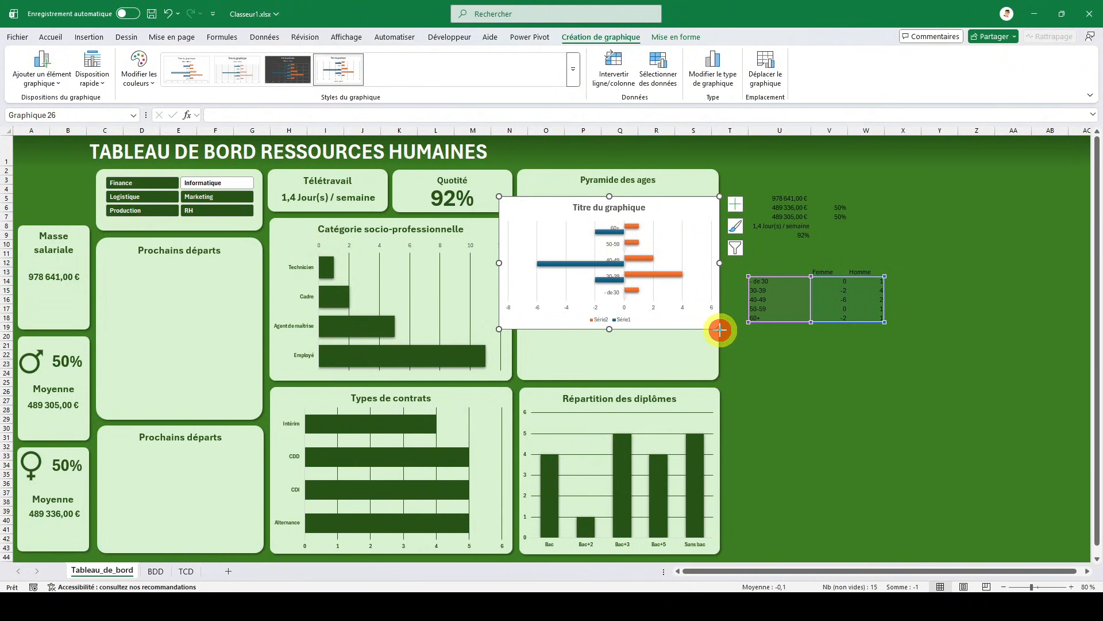
{"action": "left_click_drag", "start_coordinate": [720, 329], "coordinate": [718, 378]}
{"action": "left_click_drag", "start_coordinate": [499, 289], "coordinate": [516, 286]}
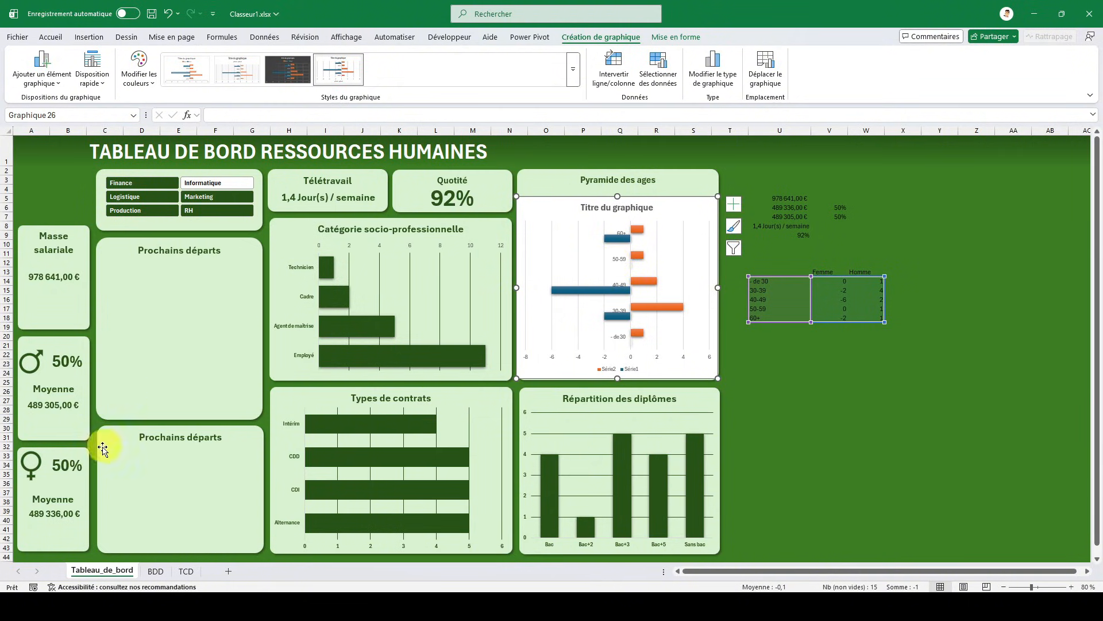
- Copy the female and male symbols from the salary cards and place them on either side of the Pyramide des ages heading
{"action": "left_click", "coordinate": [32, 471]}
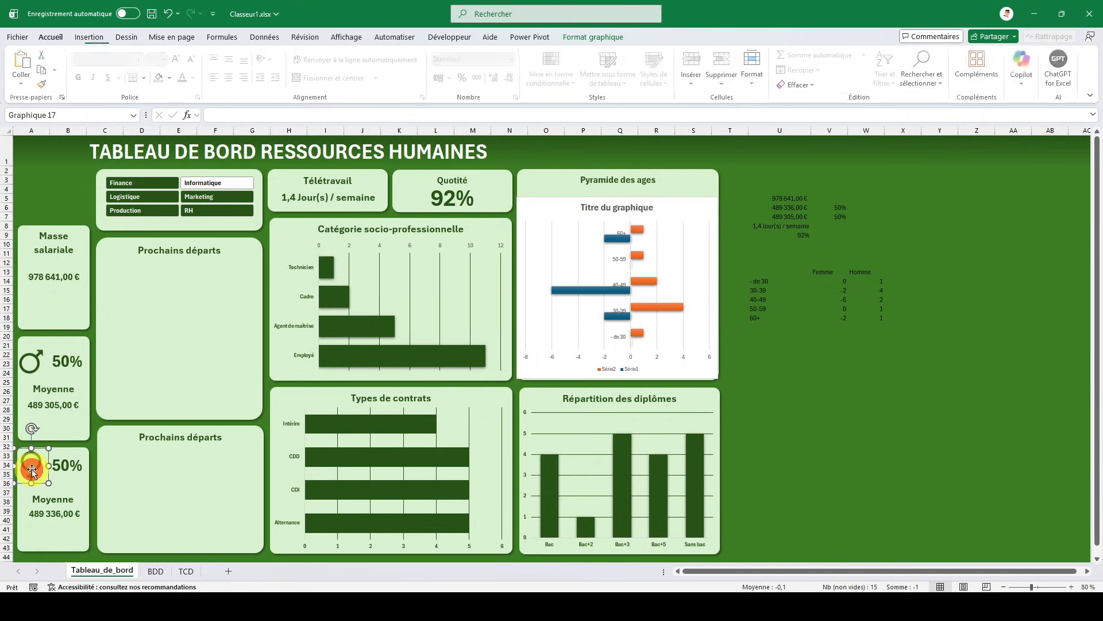
{"action": "left_click_drag", "start_coordinate": [33, 474], "coordinate": [541, 182]}
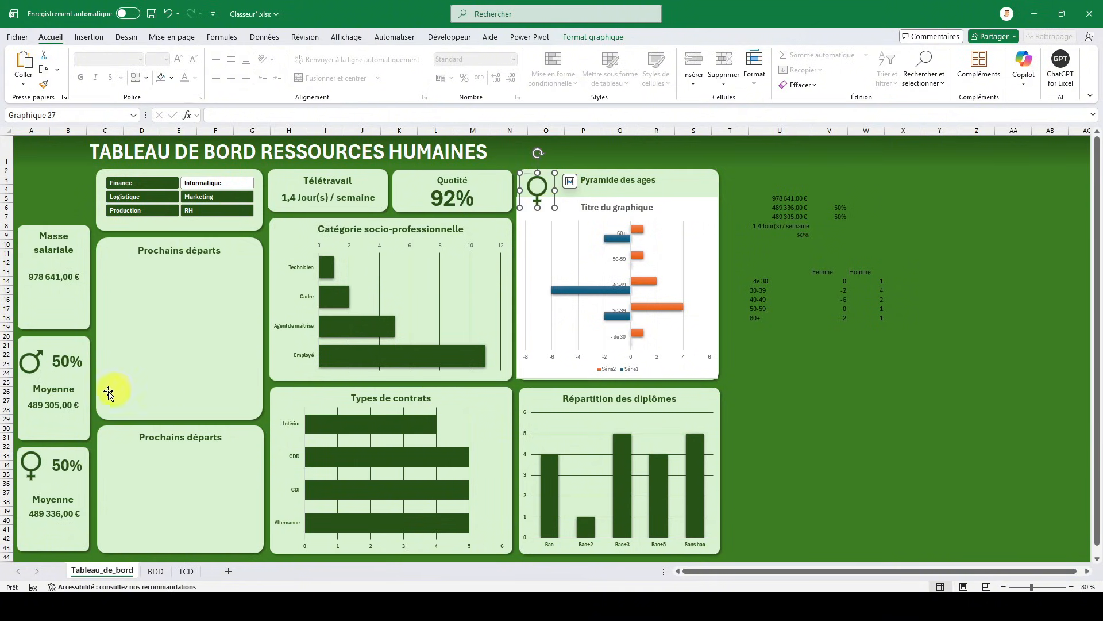
{"action": "left_click", "coordinate": [38, 362]}
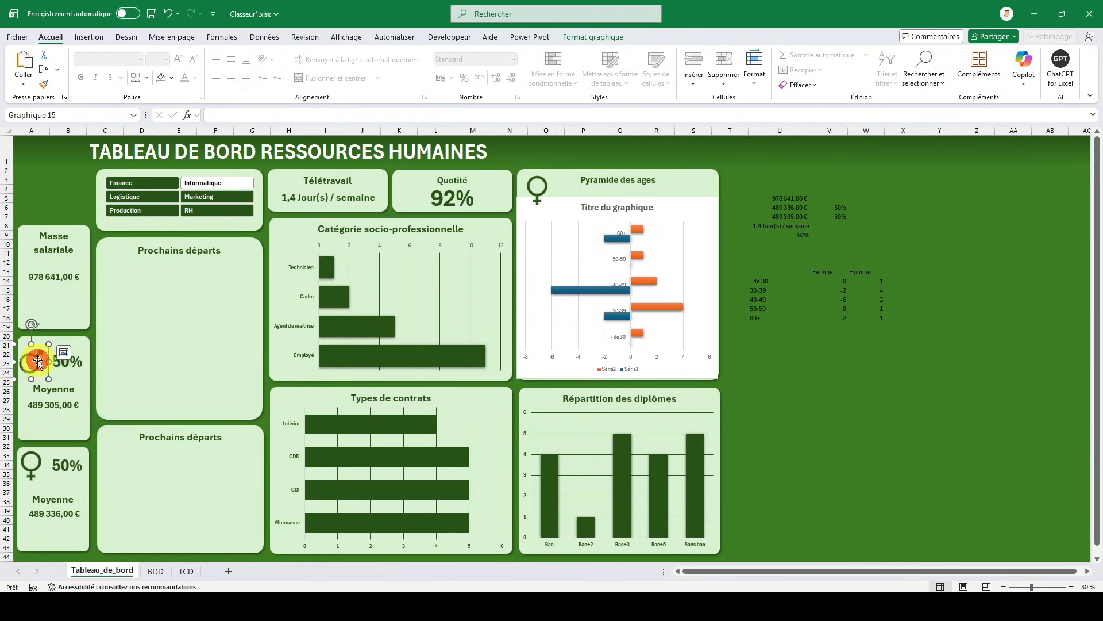
{"action": "left_click", "coordinate": [808, 328]}
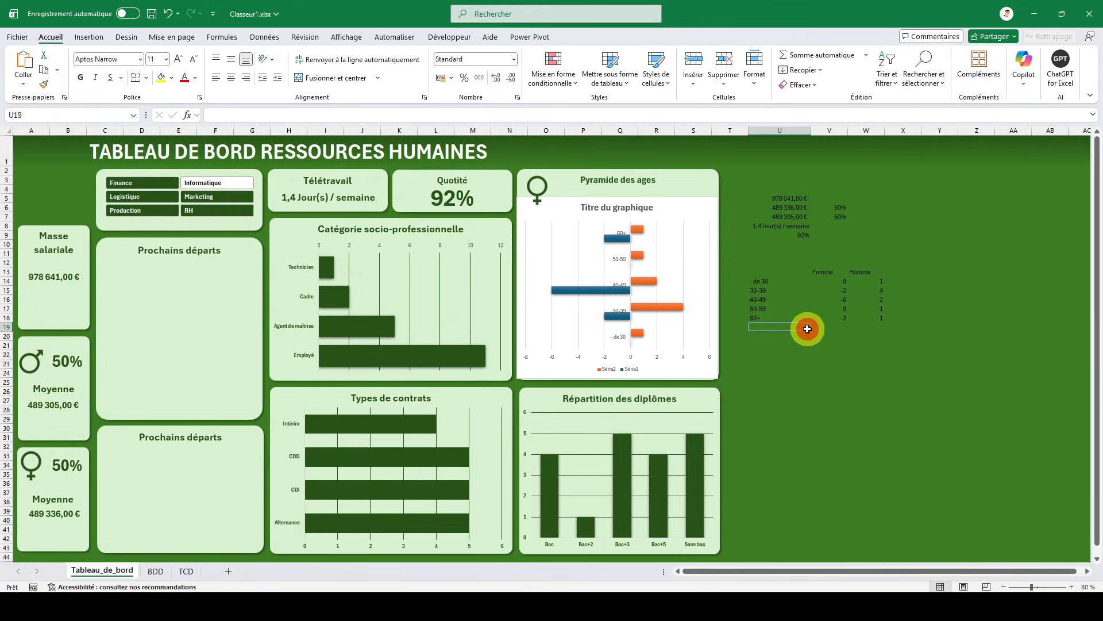
{"action": "key", "text": "ctrl+v"}
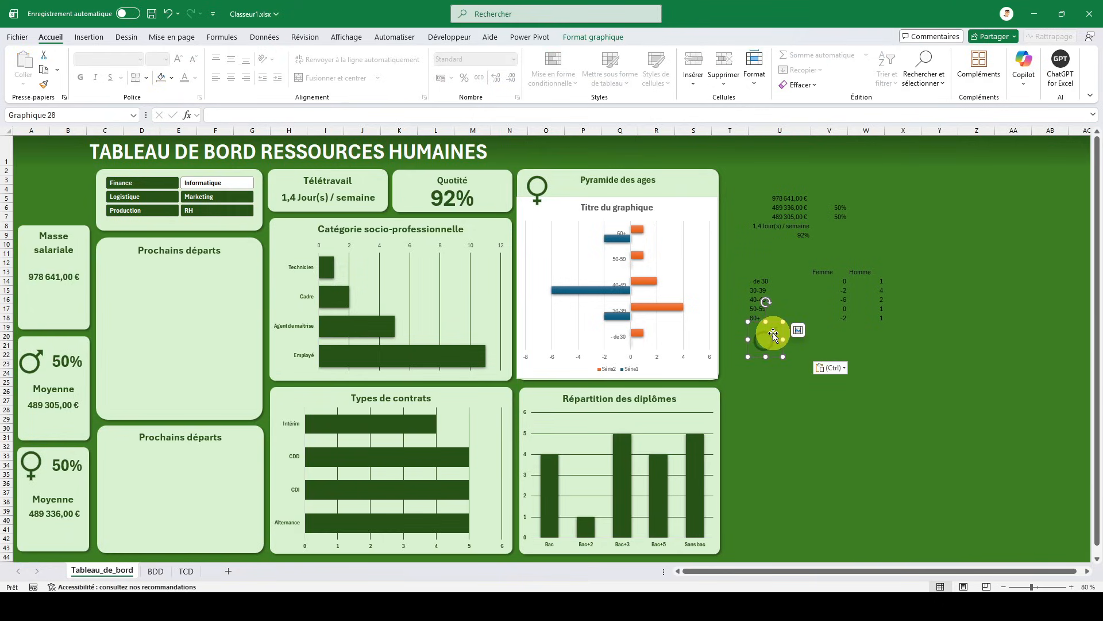
{"action": "left_click_drag", "start_coordinate": [773, 335], "coordinate": [704, 184]}
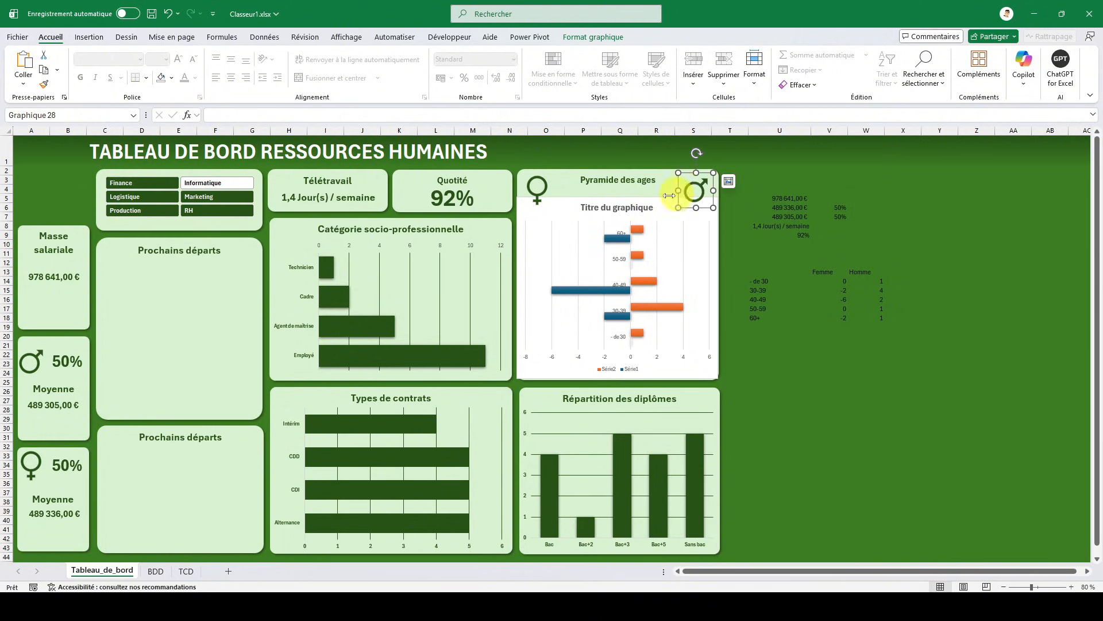
- Delete the age chart's title and set the overlap of its two bar series to 100%
{"action": "double_click", "coordinate": [624, 207]}
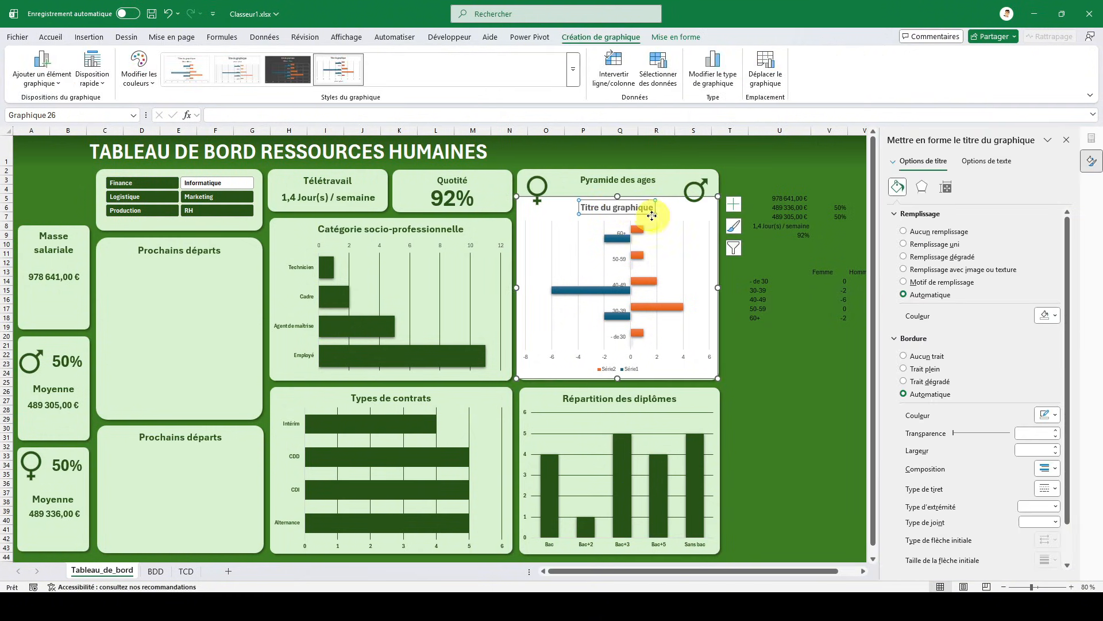
{"action": "key", "text": "Delete"}
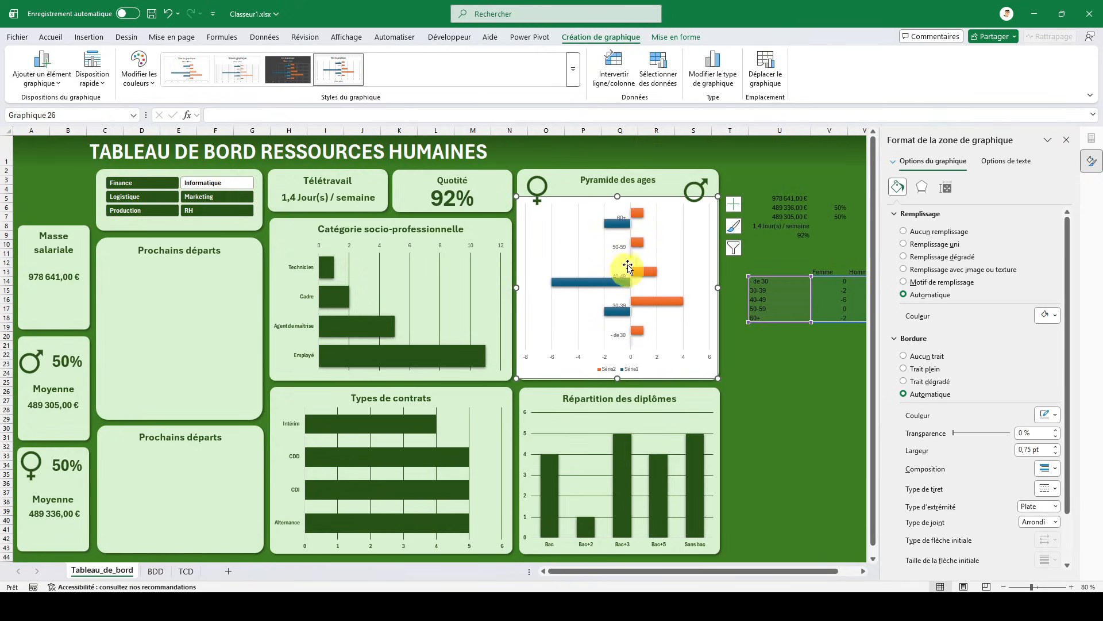
{"action": "left_click", "coordinate": [636, 213]}
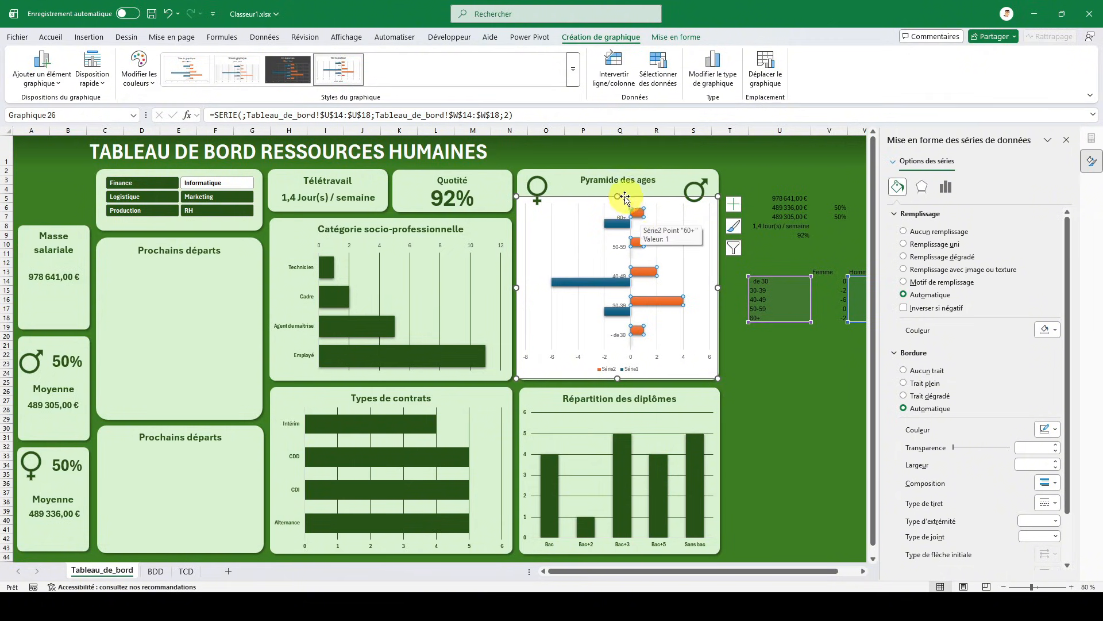
{"action": "left_click", "coordinate": [946, 196]}
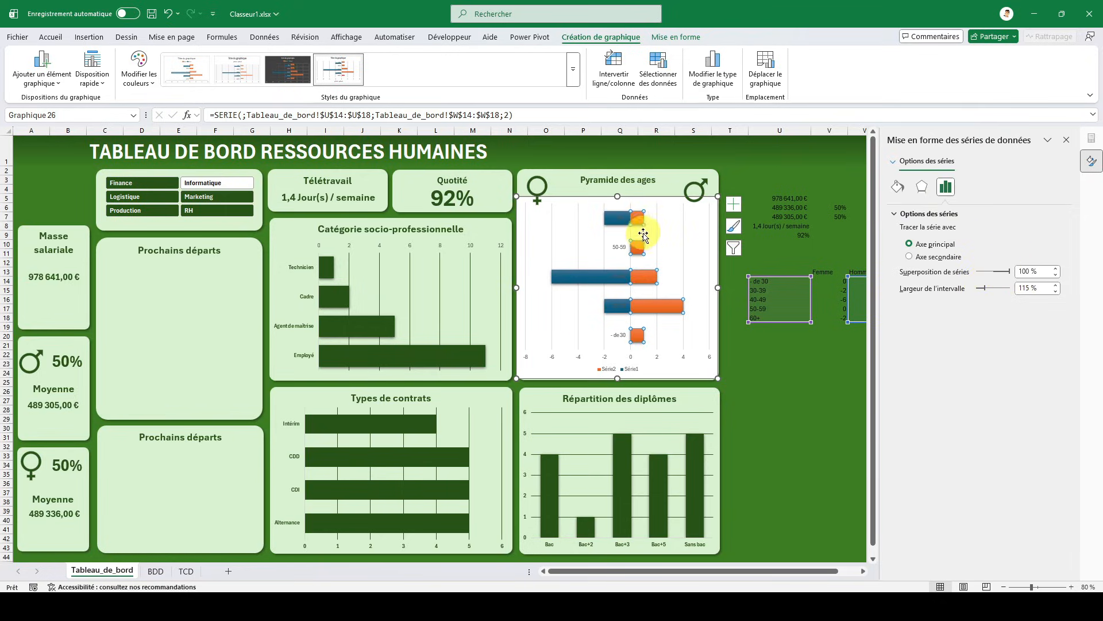
- Format the age-group labels on the age chart's category axis as black, bold, 11 pt text
{"action": "left_click", "coordinate": [623, 248]}
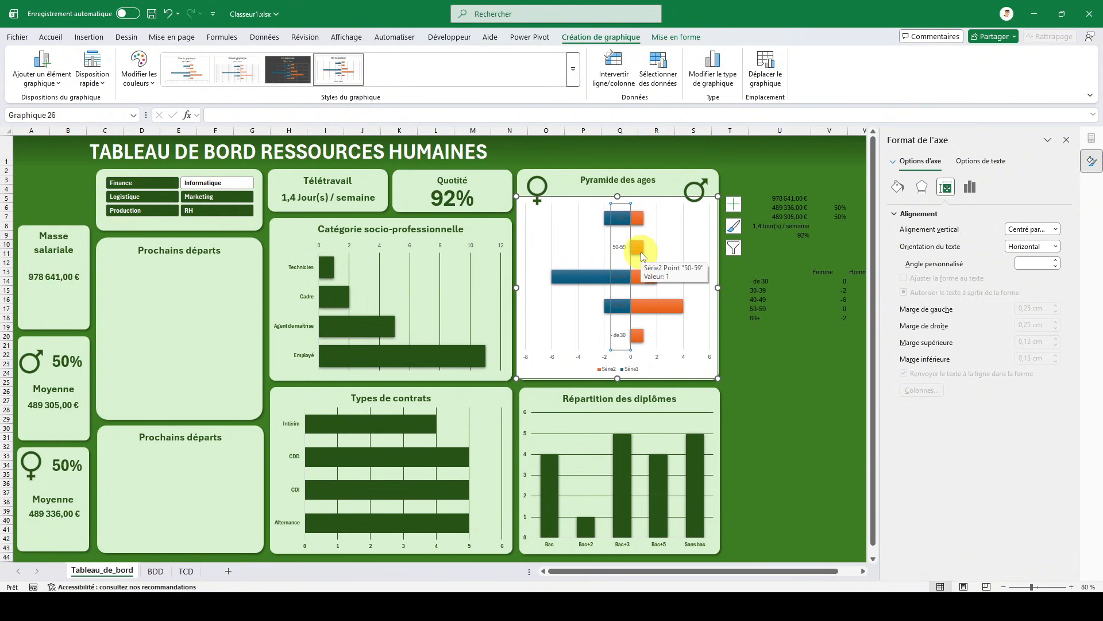
{"action": "left_click", "coordinate": [57, 39]}
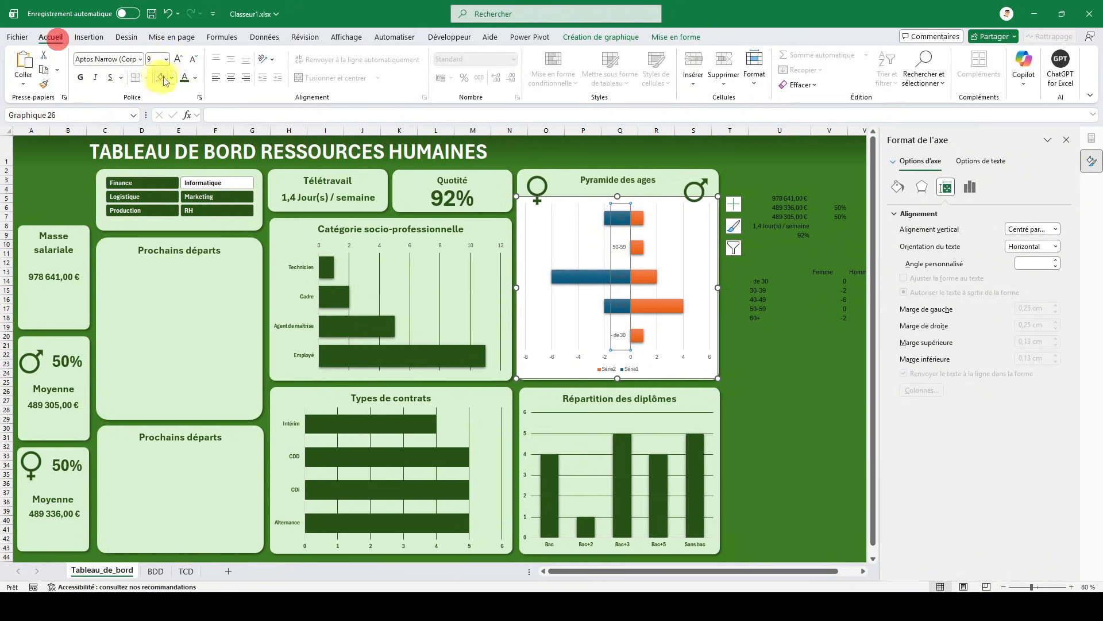
{"action": "left_click", "coordinate": [196, 79]}
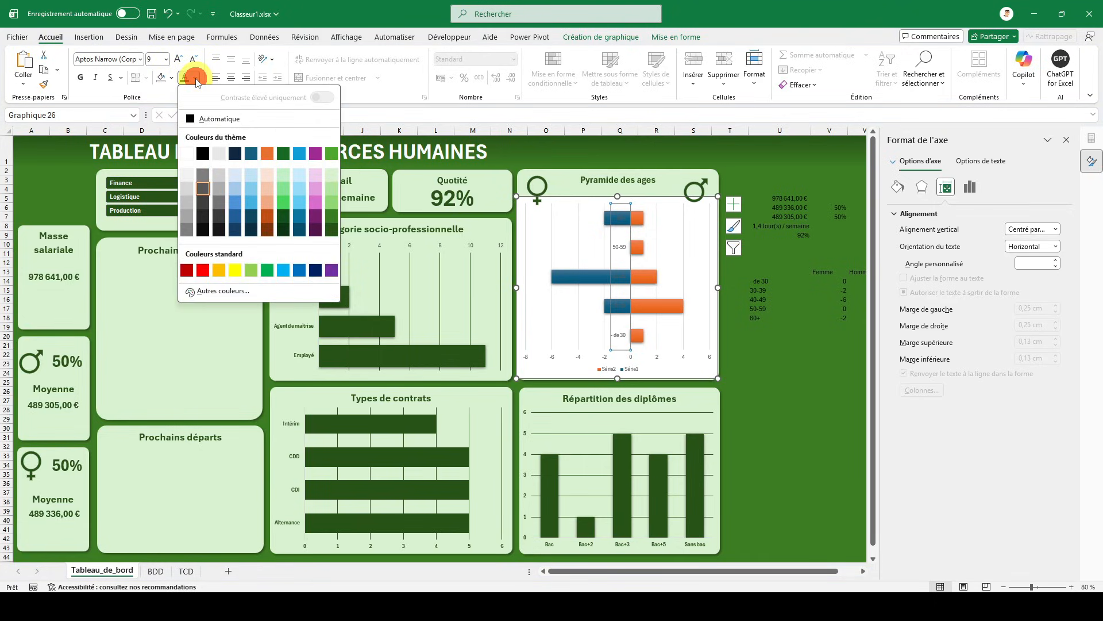
{"action": "left_click", "coordinate": [203, 154]}
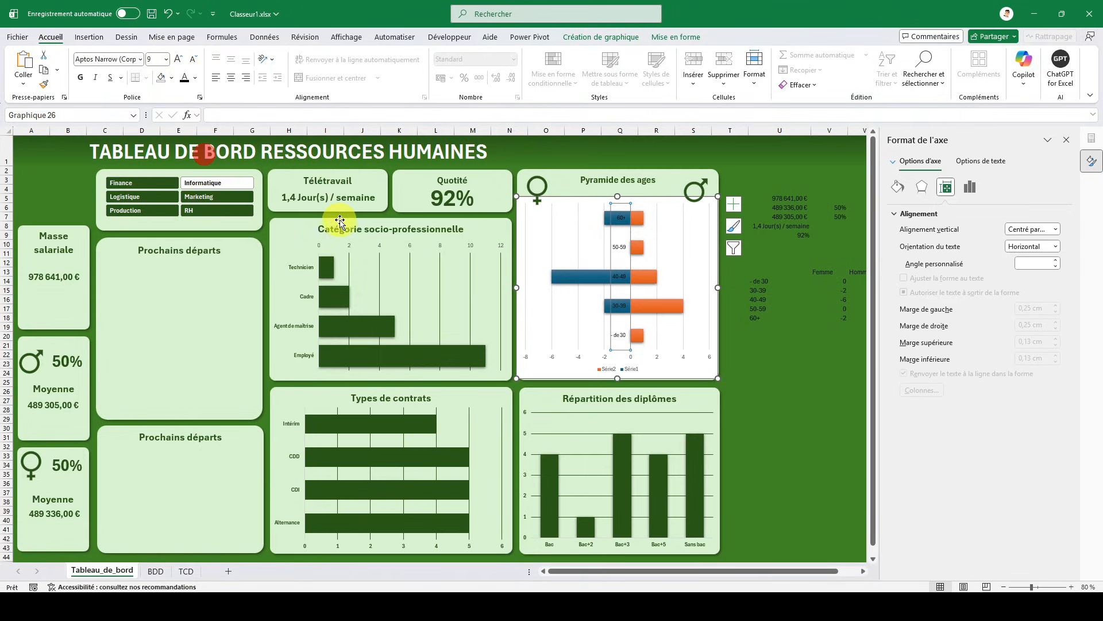
{"action": "left_click", "coordinate": [82, 78]}
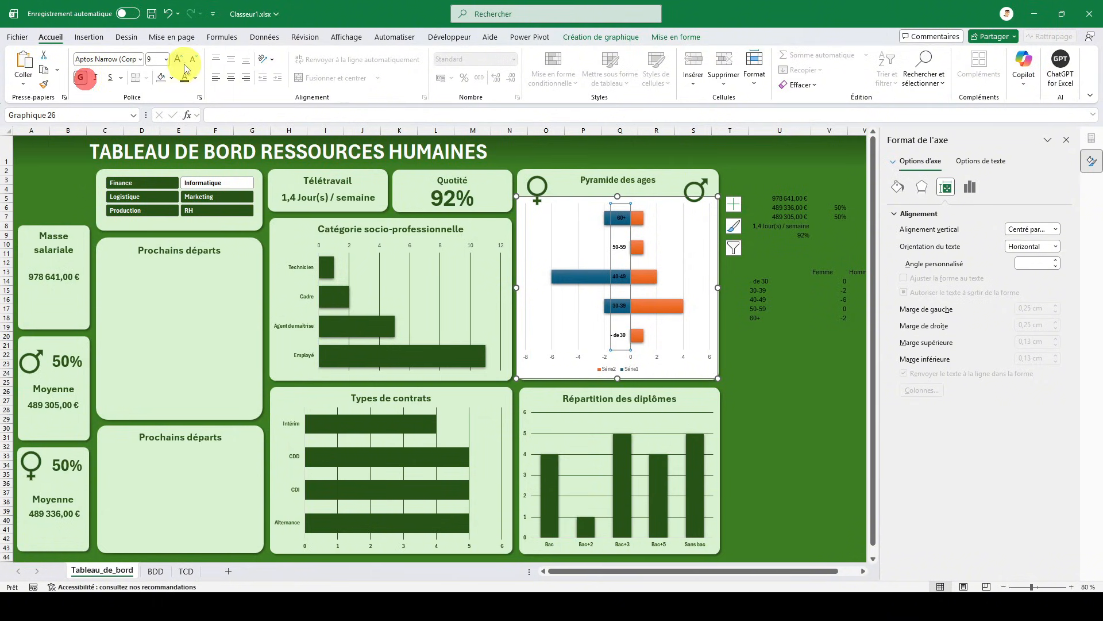
{"action": "left_click", "coordinate": [179, 59]}
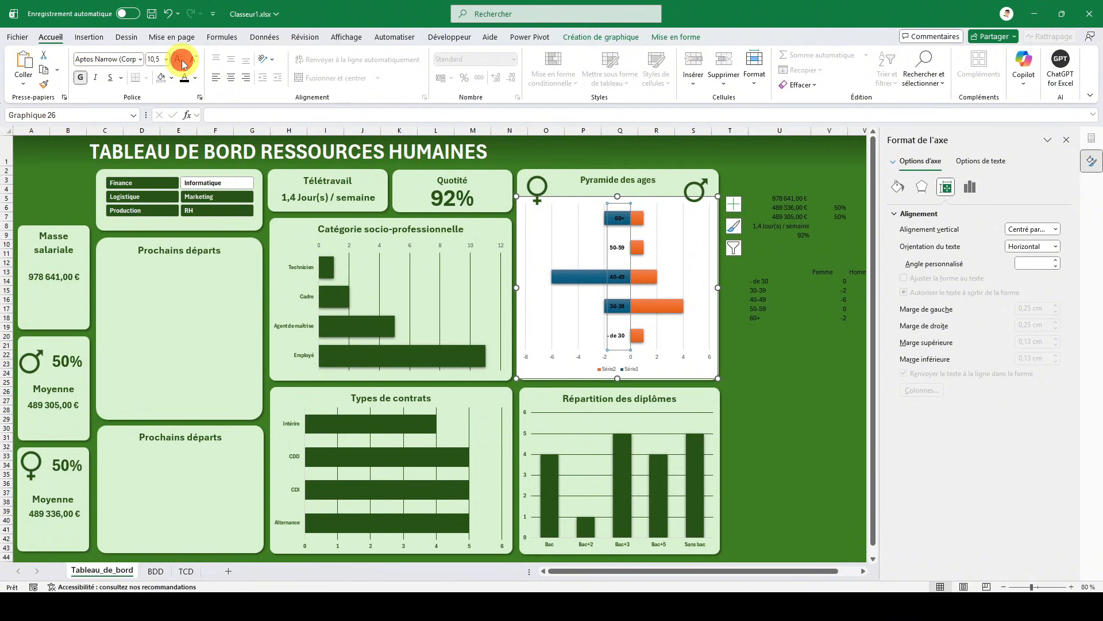
{"action": "left_click", "coordinate": [182, 61]}
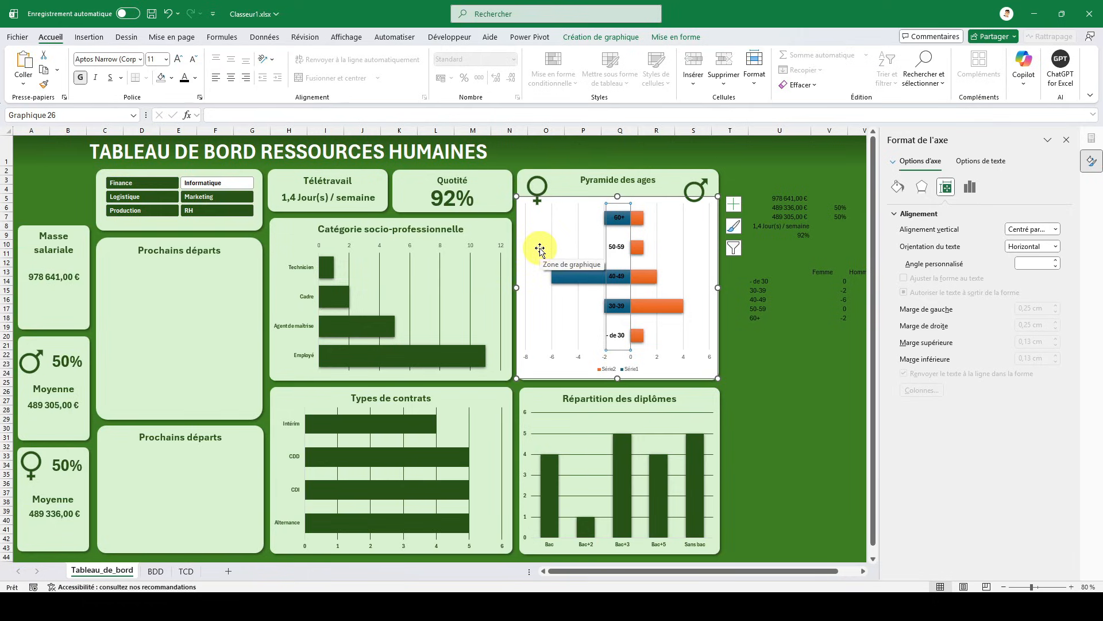
- Delete the horizontal value axis and the legend from the Pyramide des ages chart
{"action": "left_click", "coordinate": [580, 355]}
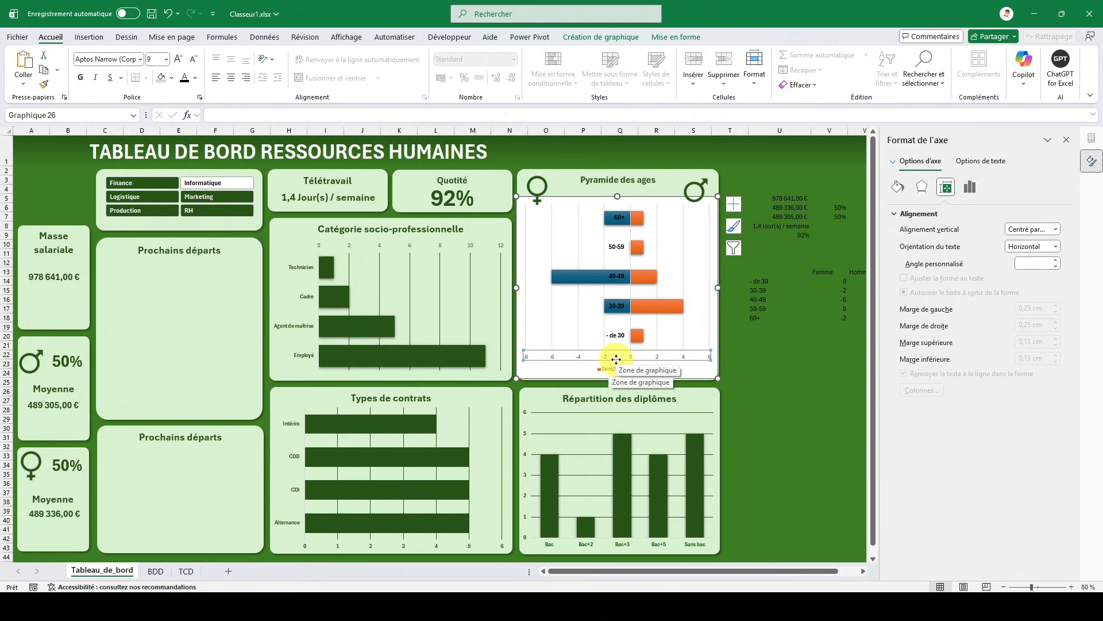
{"action": "key", "text": "Delete"}
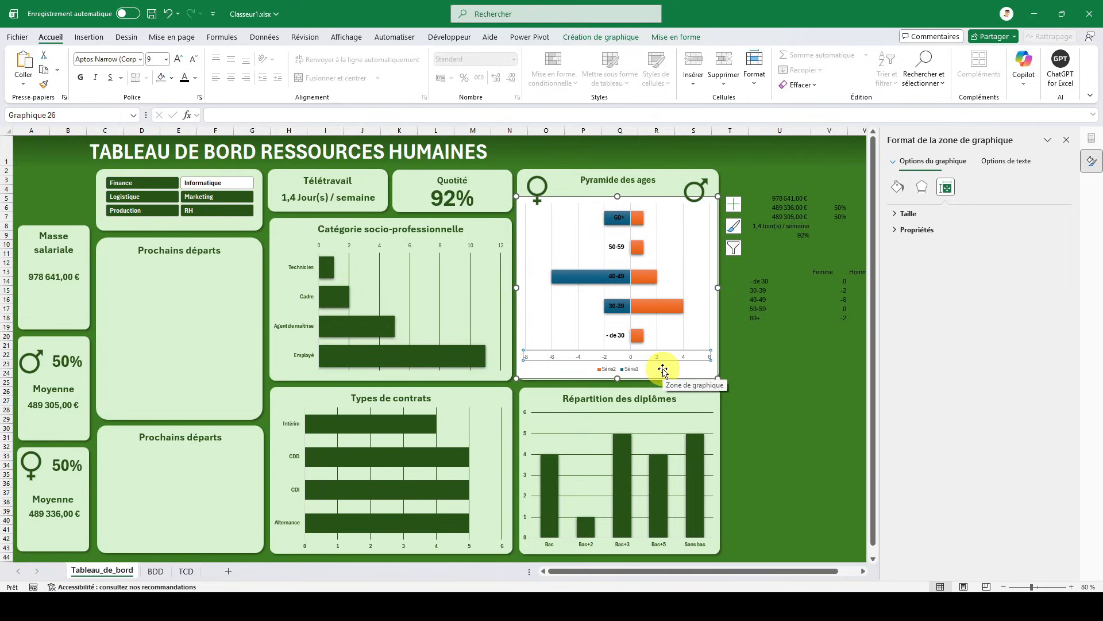
{"action": "left_click", "coordinate": [632, 371]}
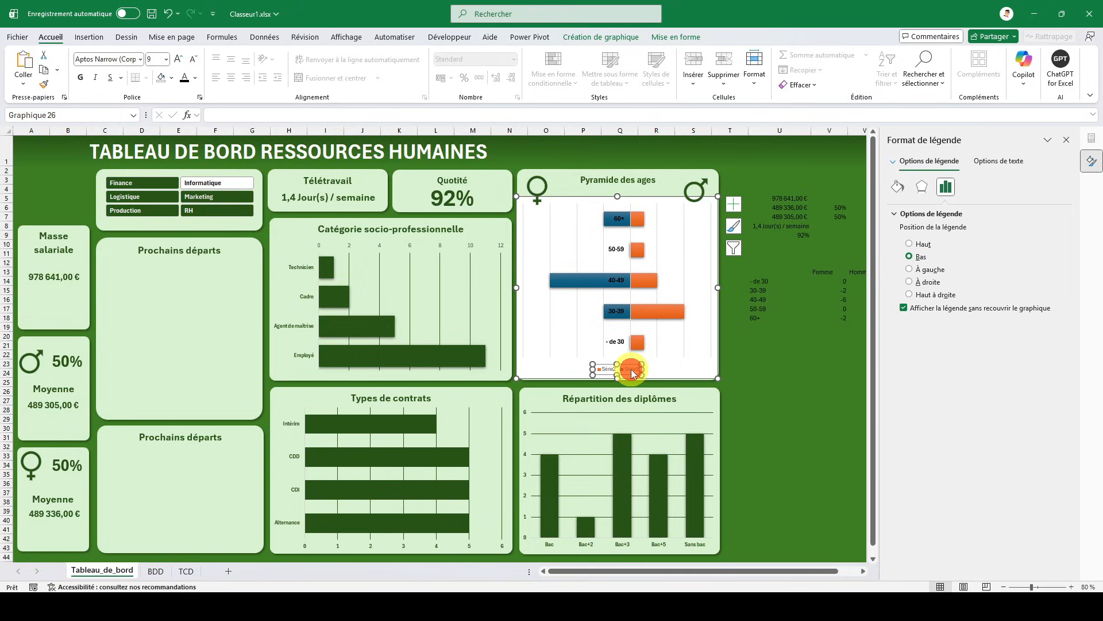
{"action": "key", "text": "Delete"}
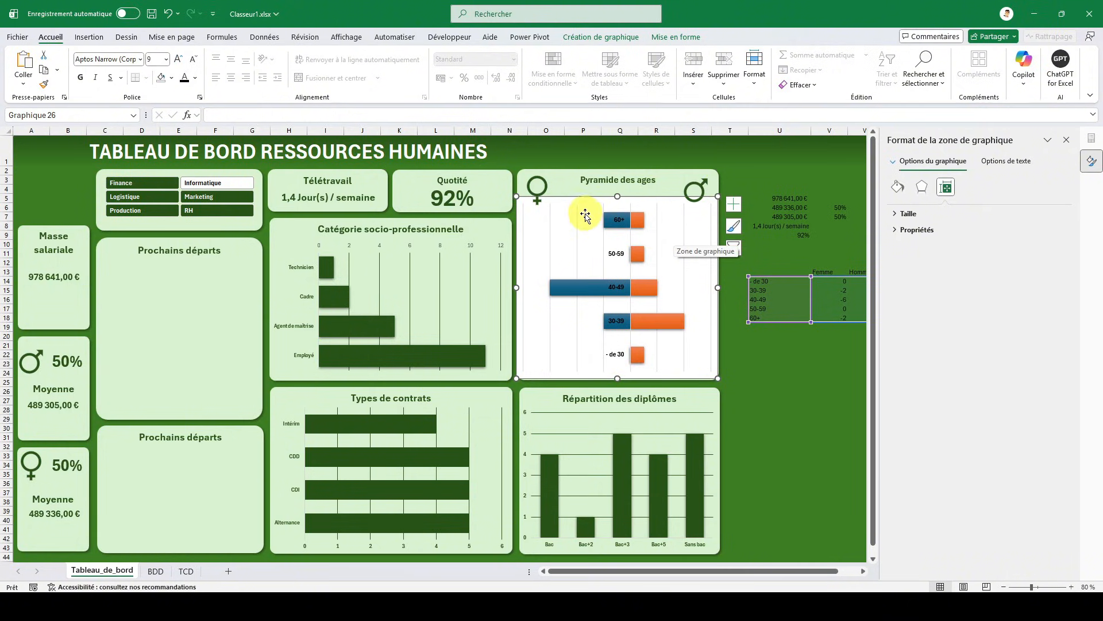
- Widen the age chart's bars by reducing the gap width (Largeur de l'intervalle) to 20%
{"action": "left_click", "coordinate": [607, 219]}
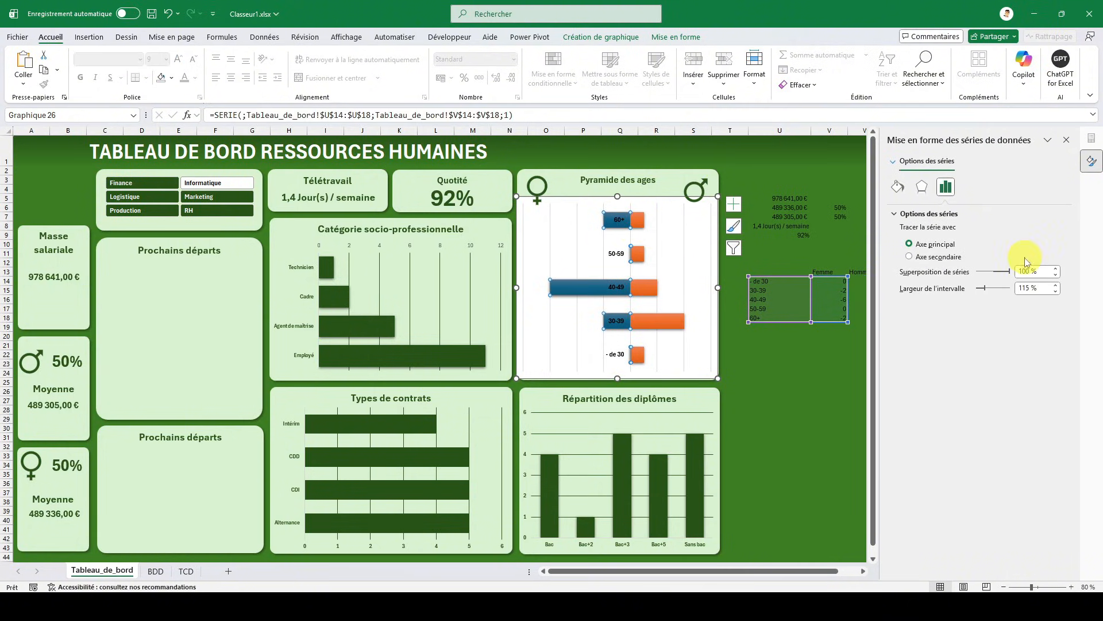
{"action": "left_click", "coordinate": [1029, 287]}
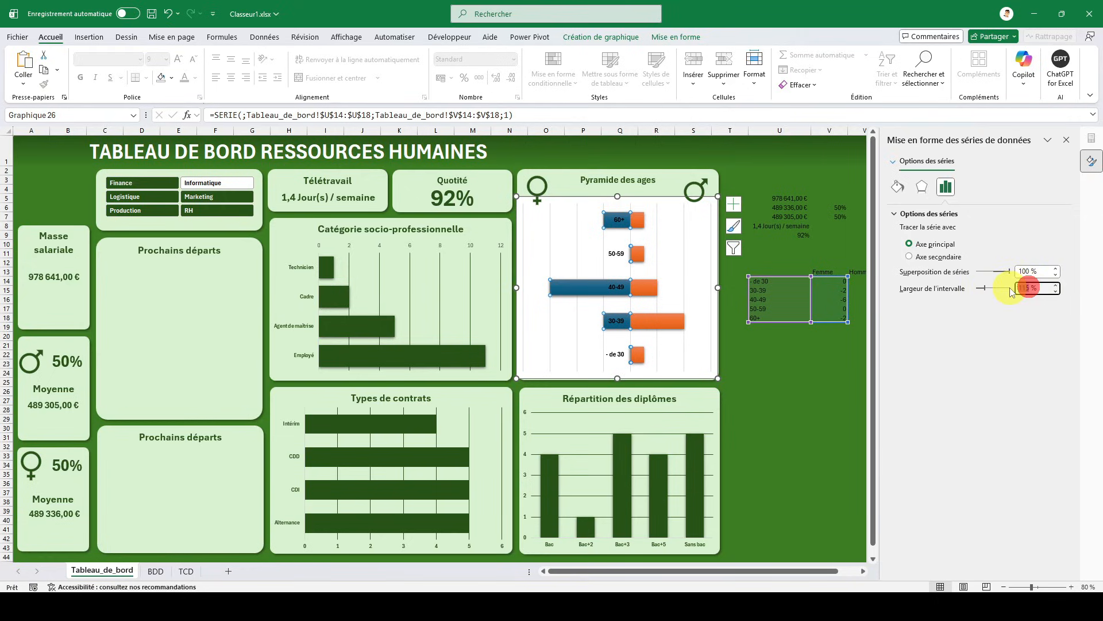
{"action": "type", "text": "50"}
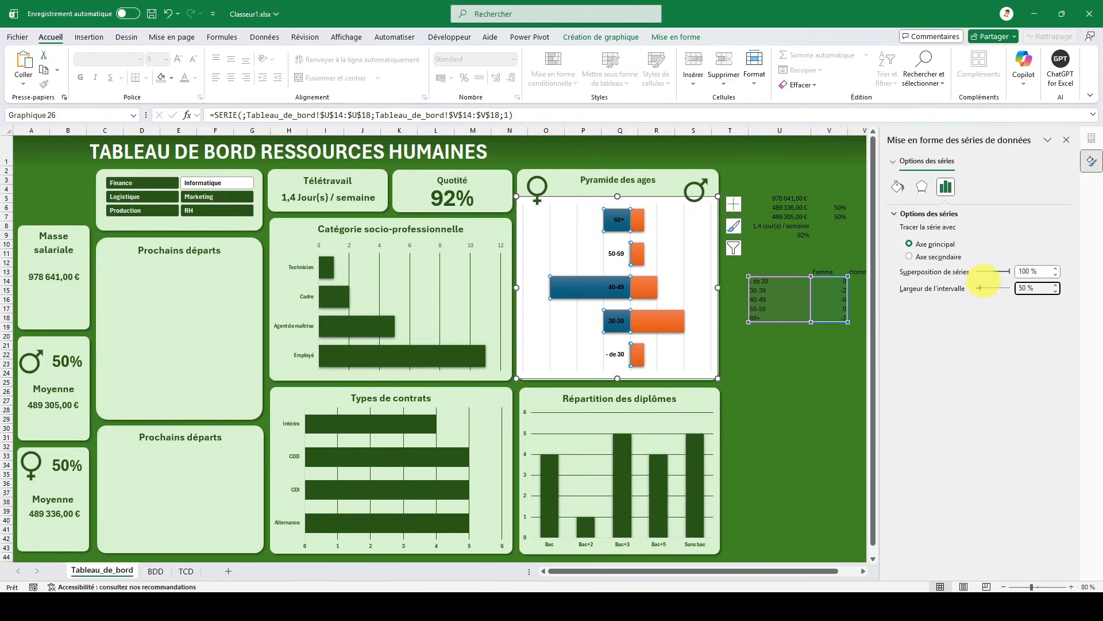
{"action": "left_click", "coordinate": [1025, 288]}
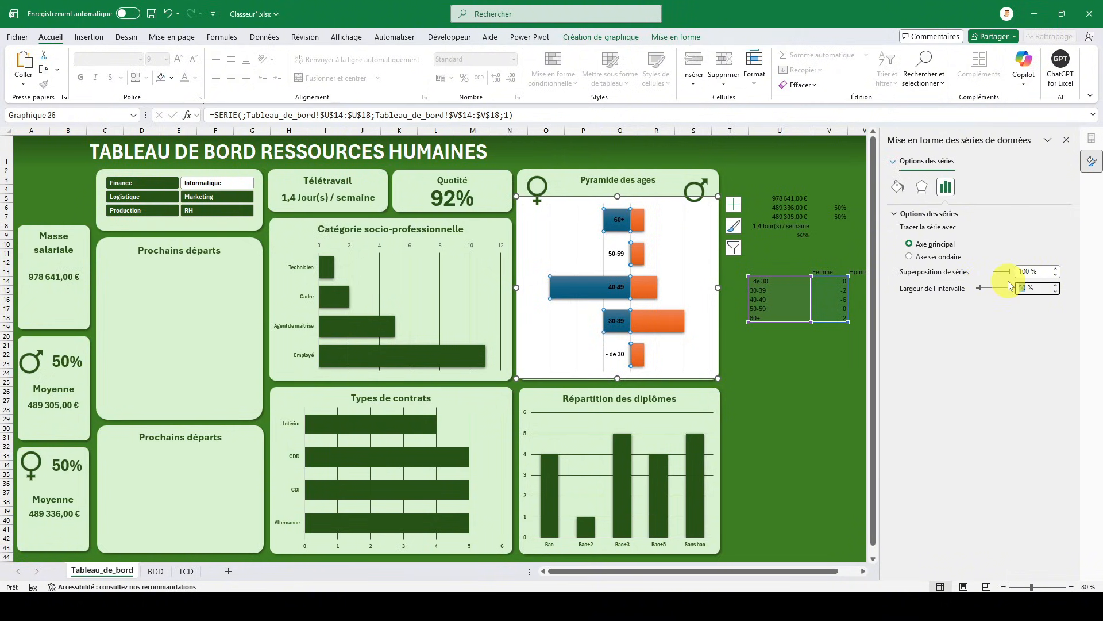
{"action": "type", "text": "40"}
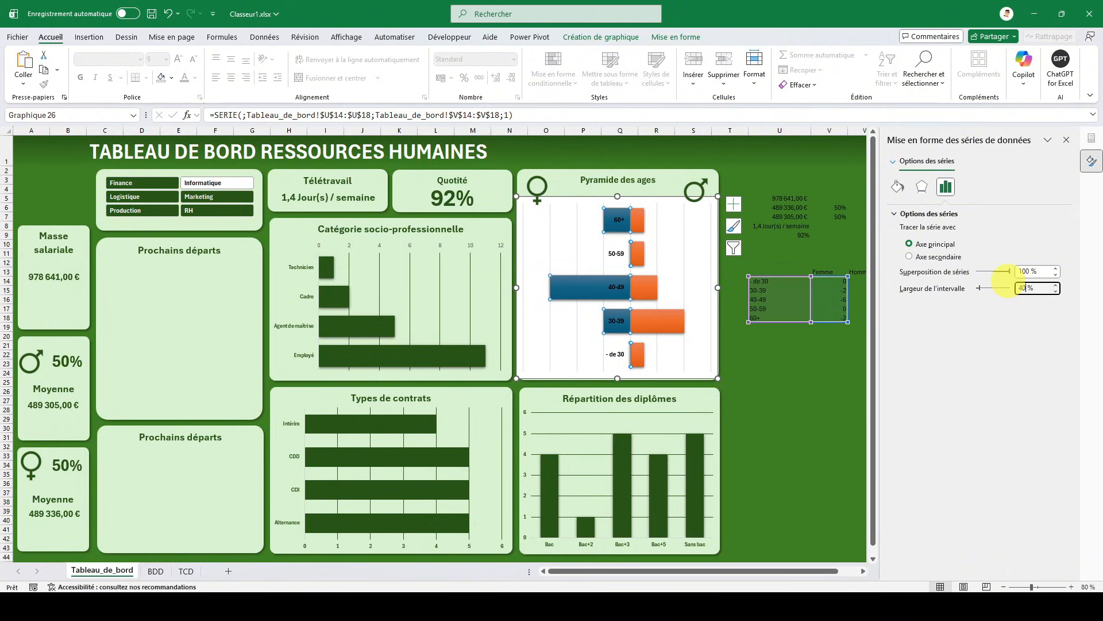
{"action": "left_click", "coordinate": [1027, 289]}
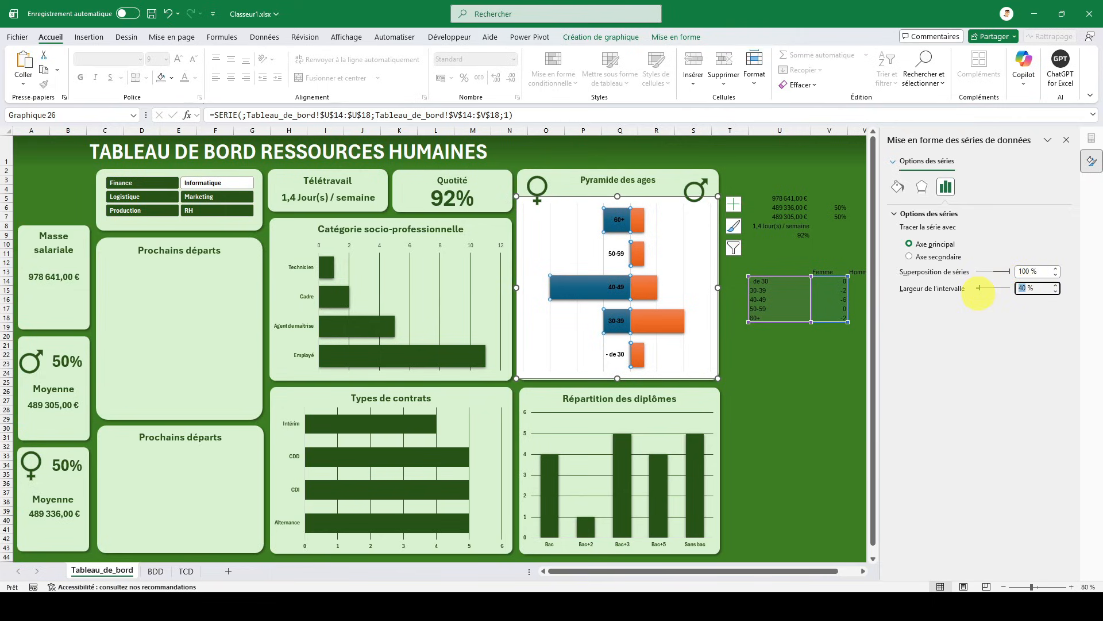
{"action": "type", "text": "30"}
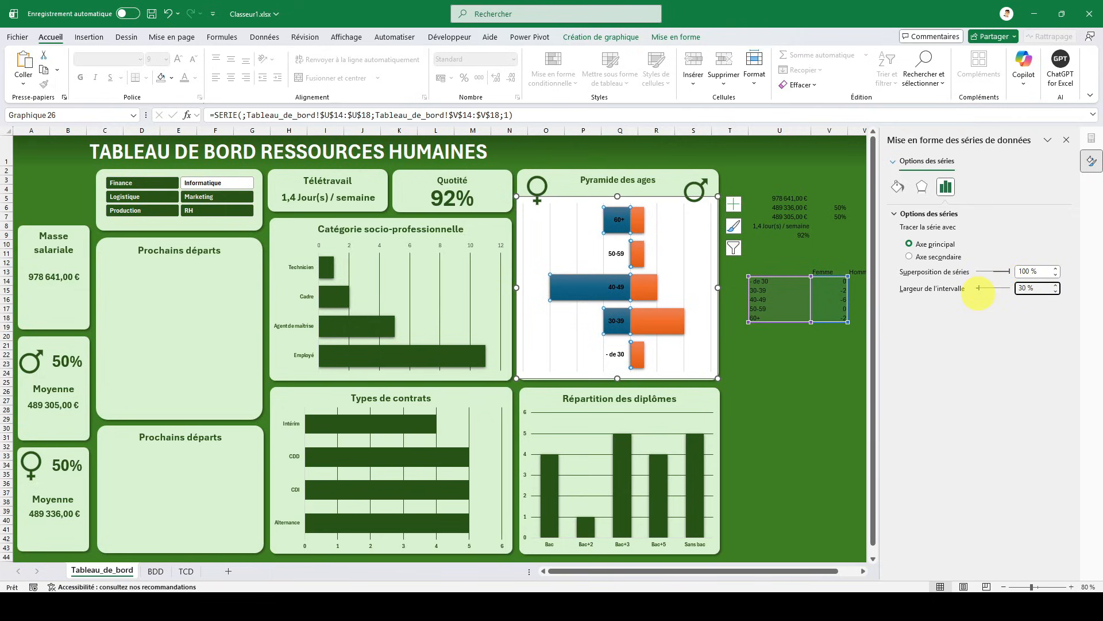
{"action": "key", "text": "Return"}
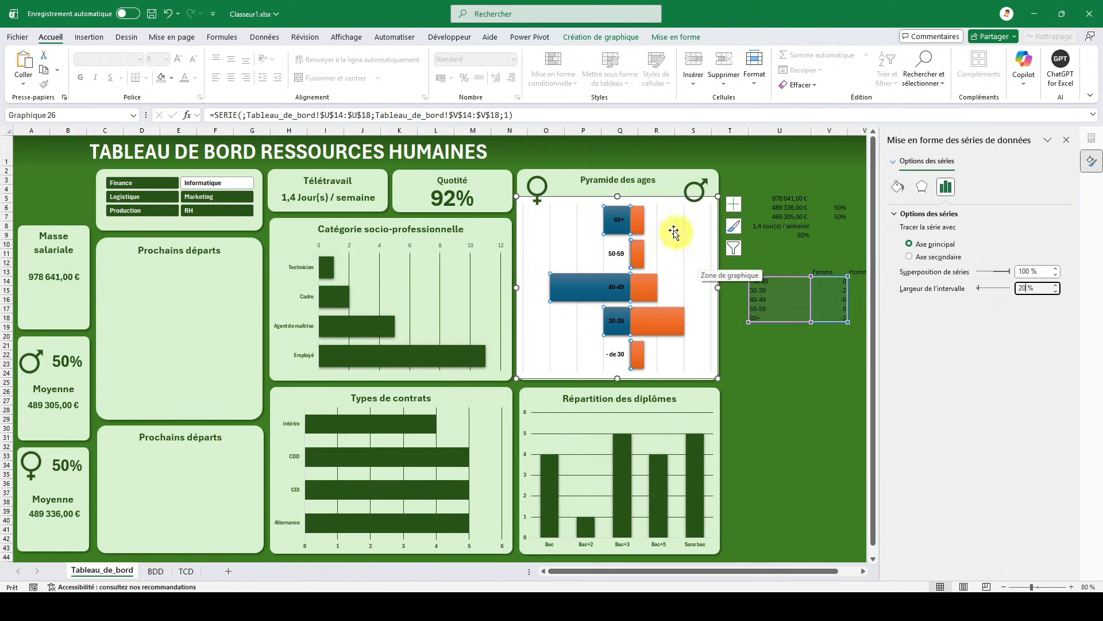
{"action": "left_click", "coordinate": [572, 292]}
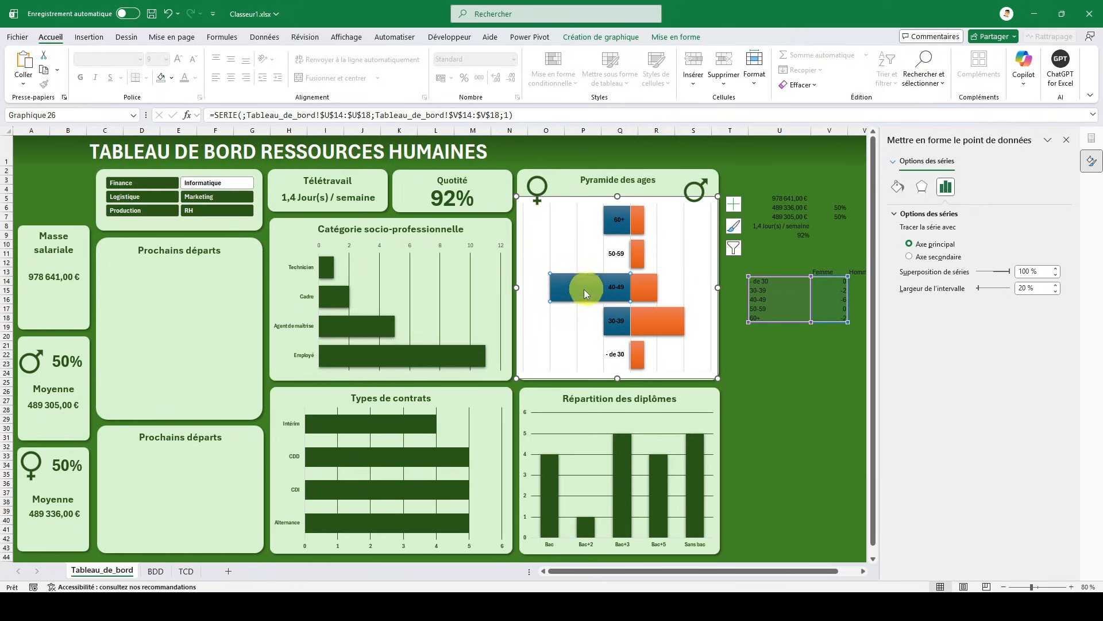
{"action": "left_click", "coordinate": [807, 389]}
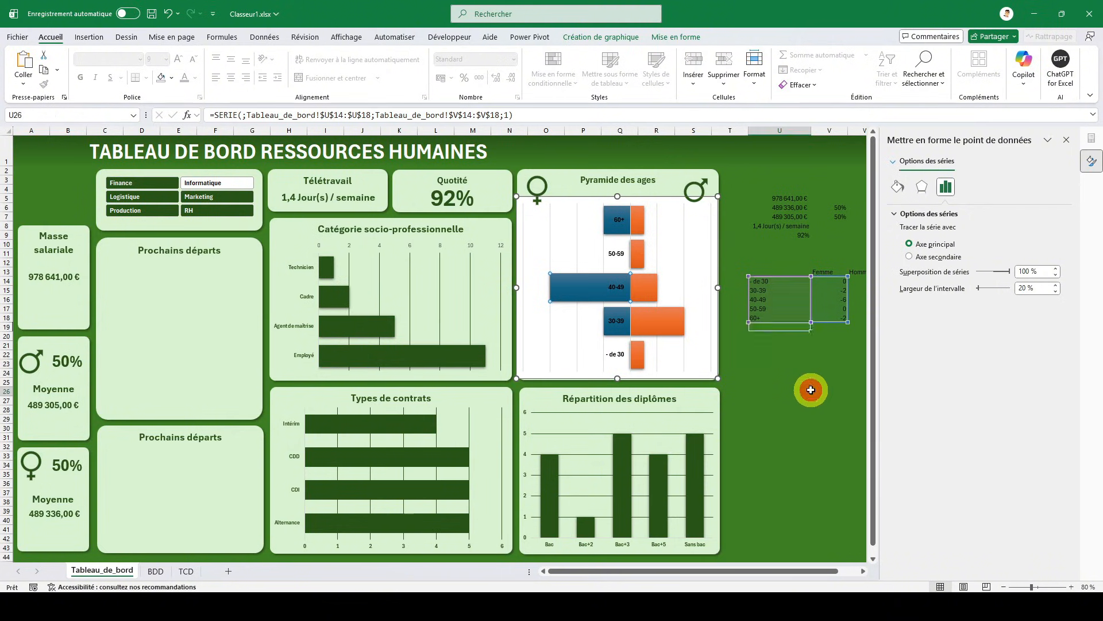
- Fill the Femme bars of the age chart with the lightest theme green and the Homme bars with the darkest theme green
{"action": "left_click", "coordinate": [586, 296]}
{"action": "left_click", "coordinate": [898, 194]}
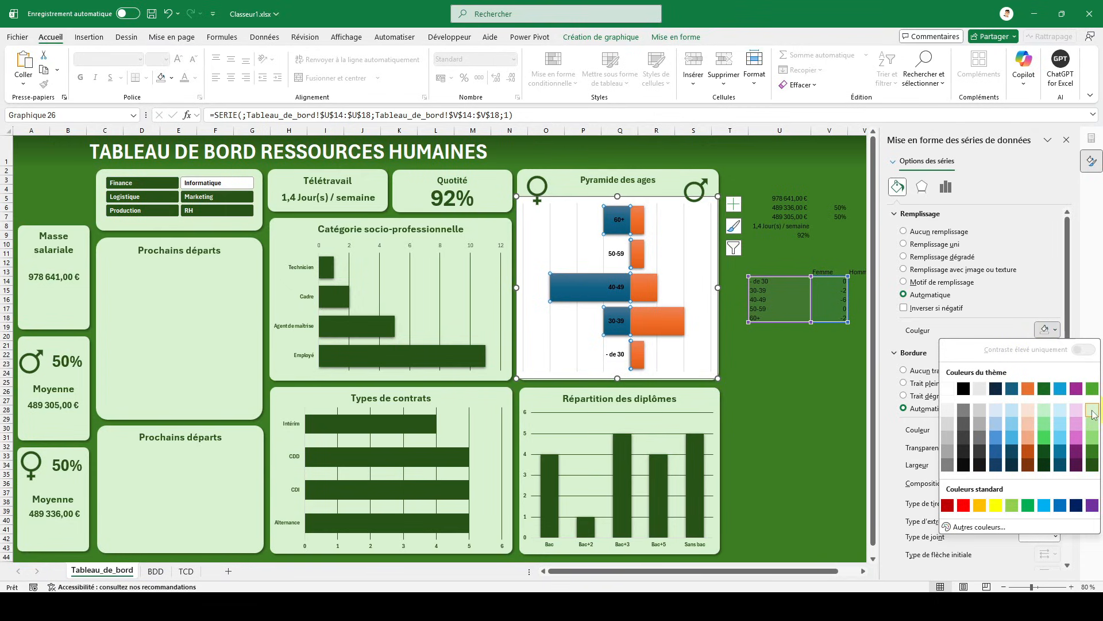
{"action": "left_click", "coordinate": [1093, 413]}
{"action": "left_click", "coordinate": [677, 322]}
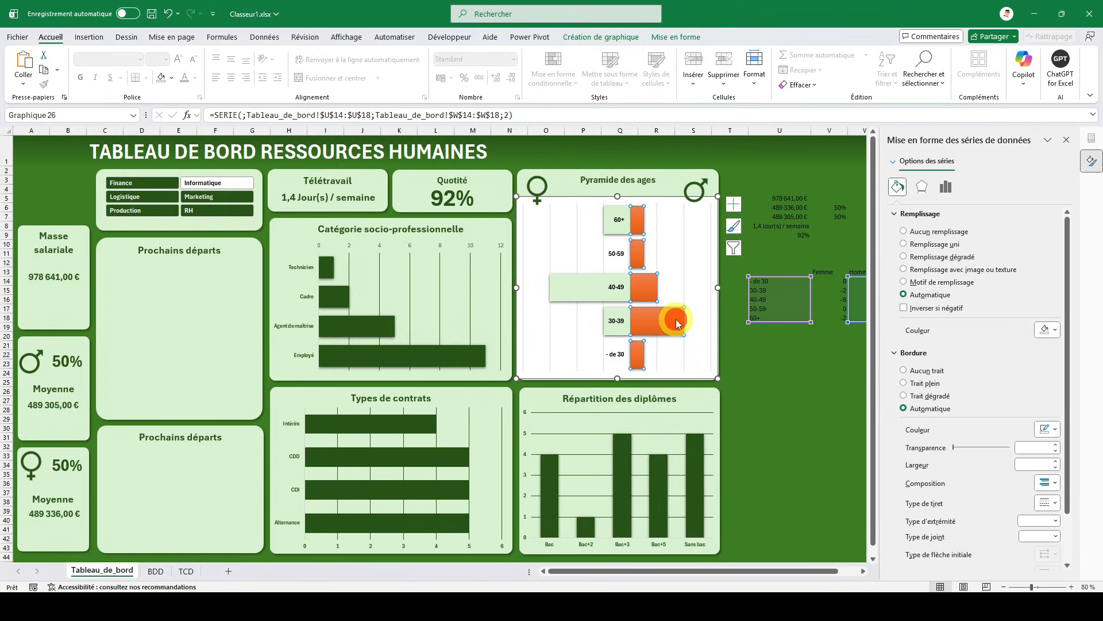
{"action": "left_click", "coordinate": [1048, 330]}
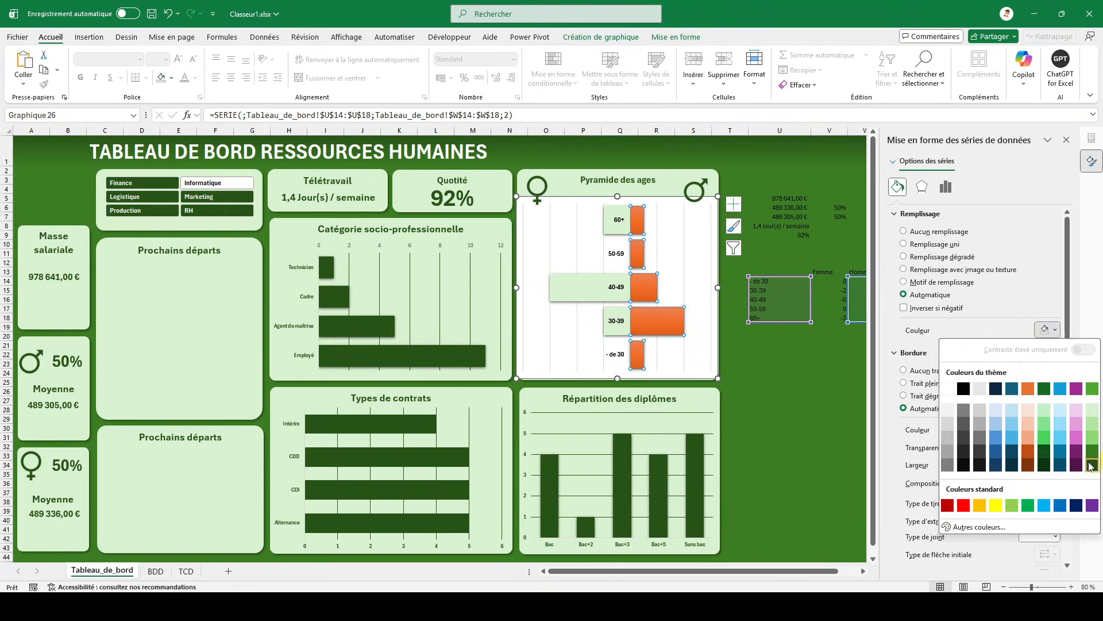
{"action": "left_click", "coordinate": [1091, 466]}
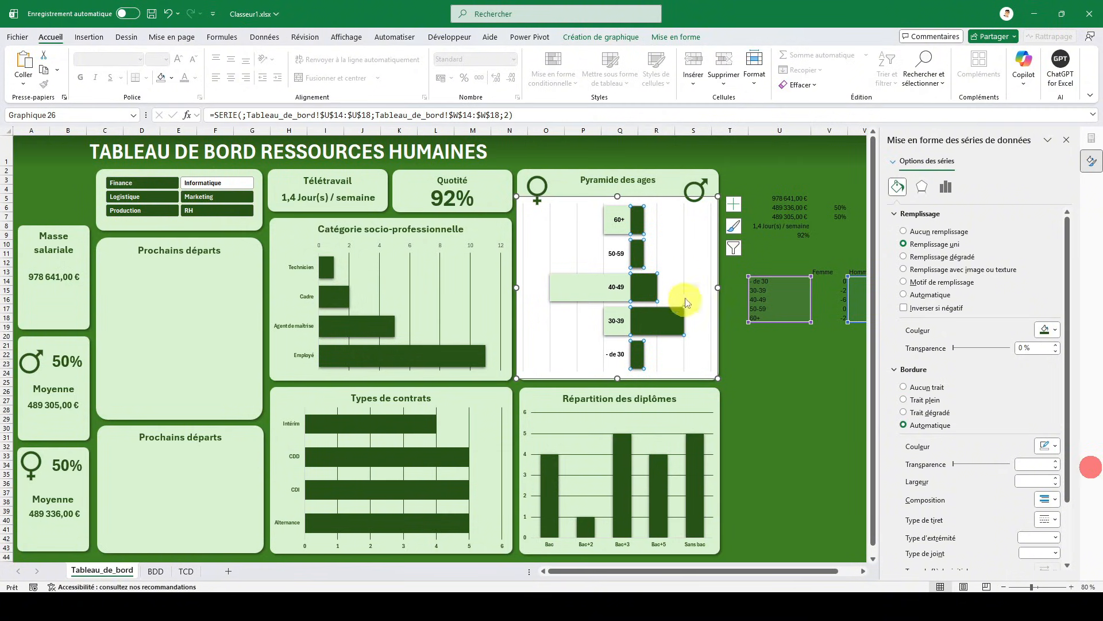
- Change the fill colour of the Femme bars in the age chart to white
{"action": "left_click", "coordinate": [554, 285]}
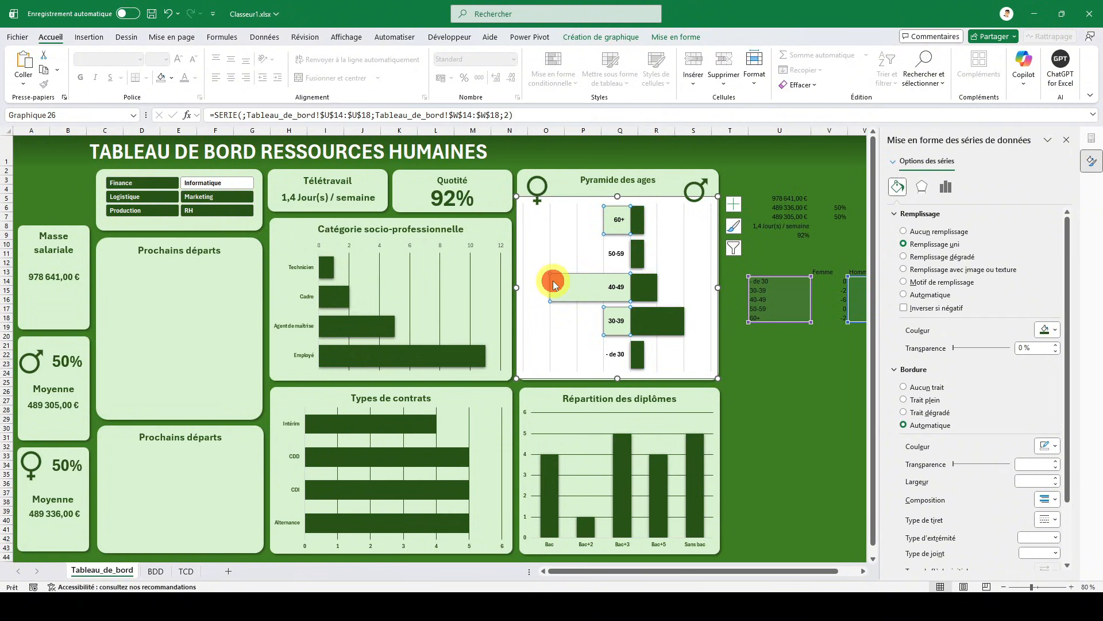
{"action": "left_click", "coordinate": [949, 187]}
{"action": "left_click", "coordinate": [901, 192]}
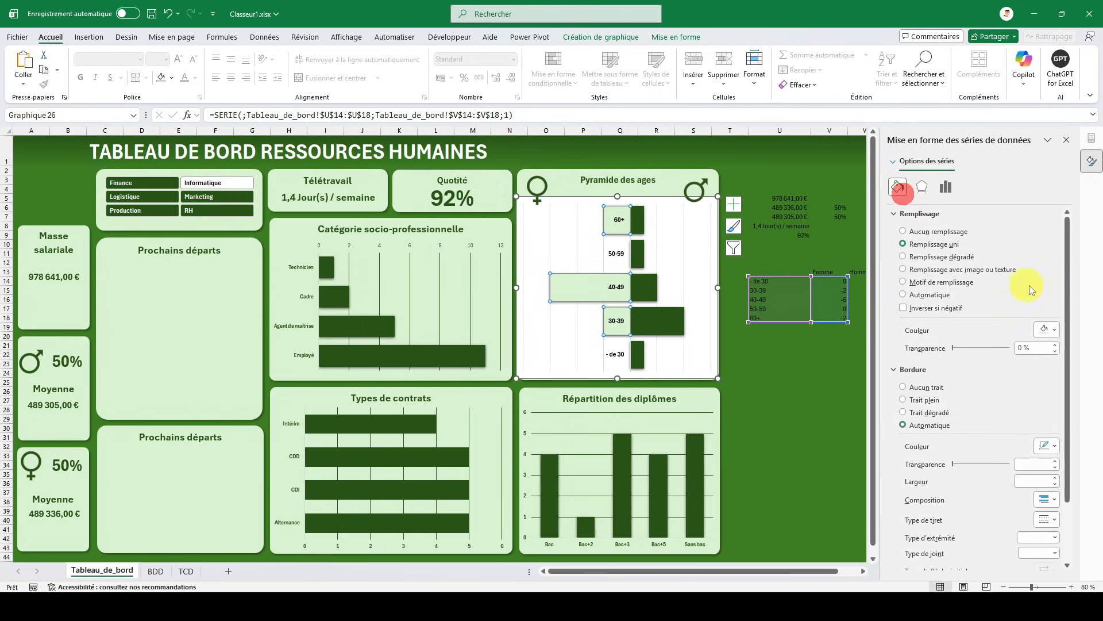
{"action": "left_click", "coordinate": [1049, 329]}
{"action": "left_click", "coordinate": [948, 388]}
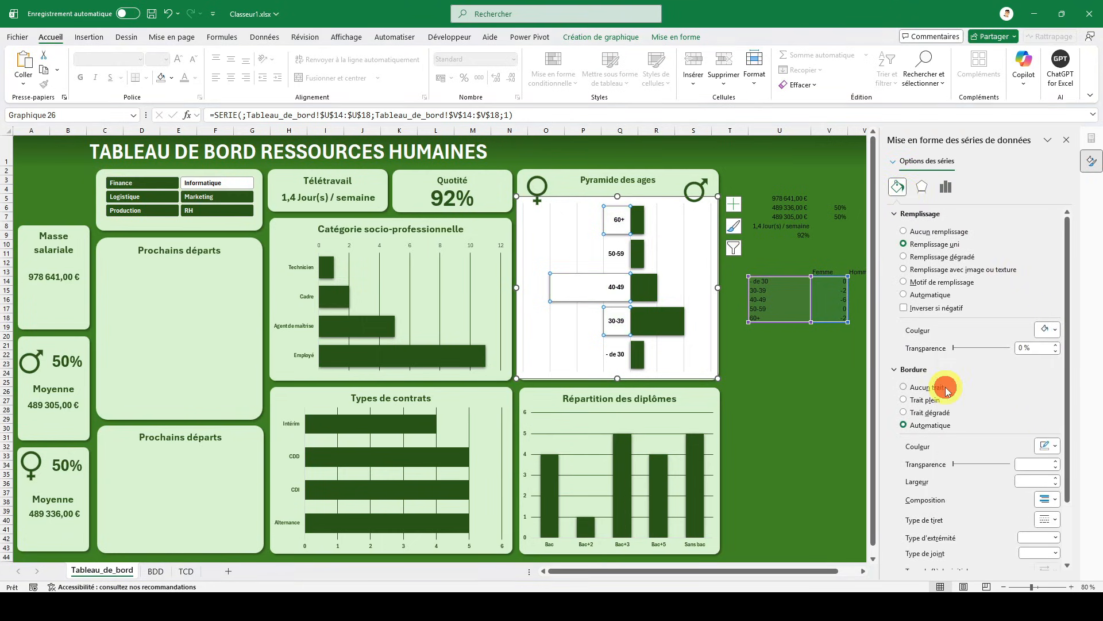
- Remove the outline and the background fill from the Pyramide des ages chart area
{"action": "right_click", "coordinate": [573, 200]}
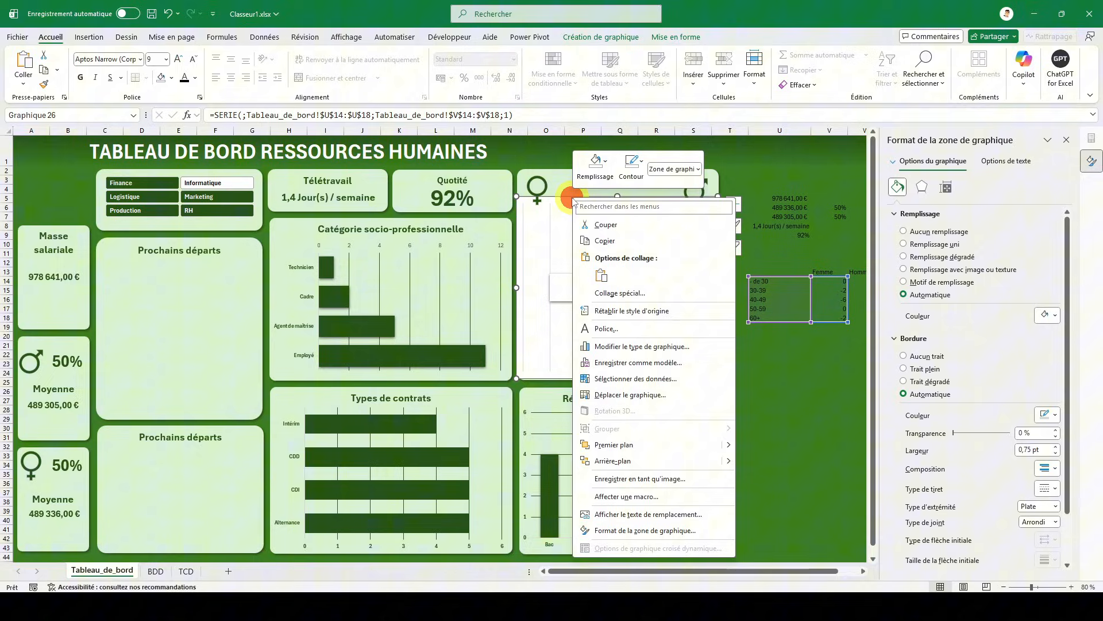
{"action": "left_click", "coordinate": [638, 178]}
{"action": "left_click", "coordinate": [660, 391]}
{"action": "left_click", "coordinate": [596, 171]}
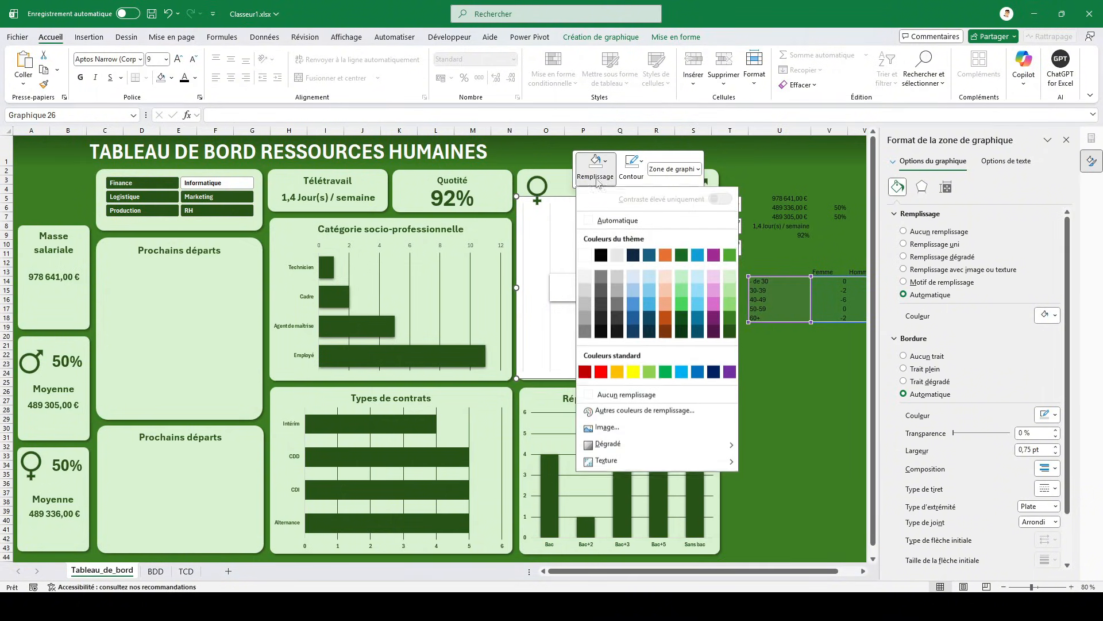
{"action": "left_click", "coordinate": [615, 395]}
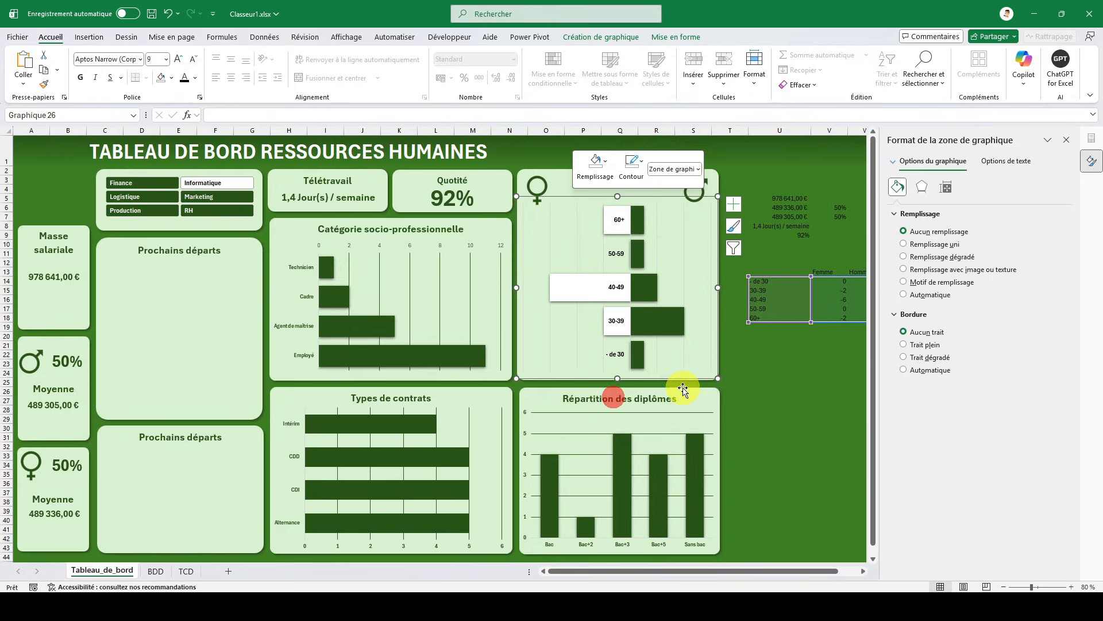
{"action": "left_click", "coordinate": [777, 383]}
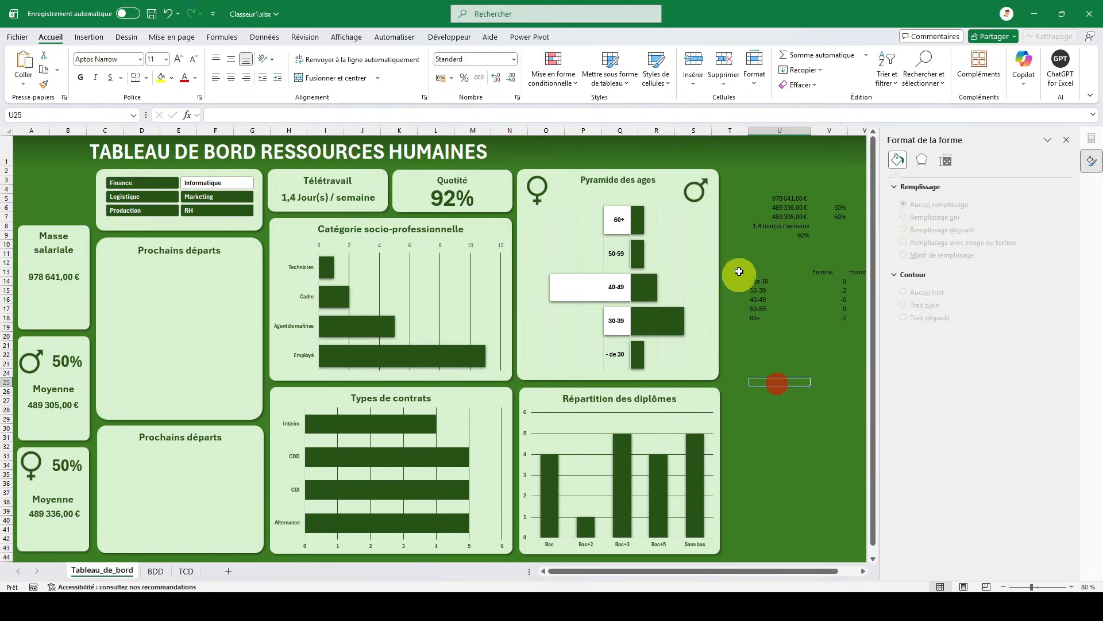
- Colour the vertical gridlines of the Pyramide des ages chart with the darkest theme green
{"action": "left_click", "coordinate": [553, 223]}
{"action": "left_click", "coordinate": [554, 223]}
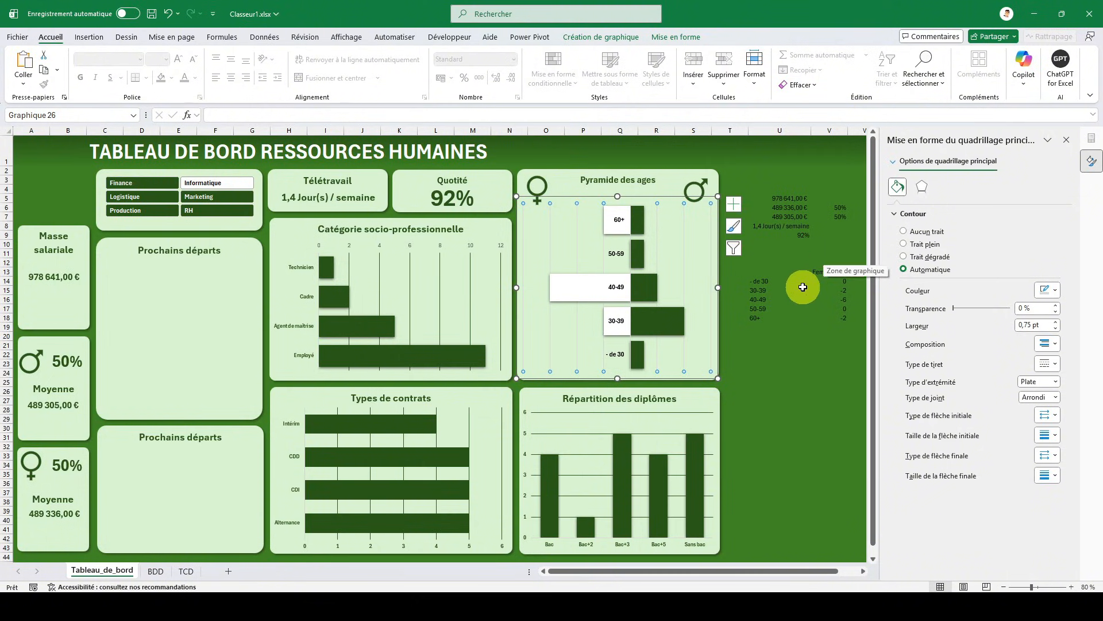
{"action": "left_click", "coordinate": [1044, 290]}
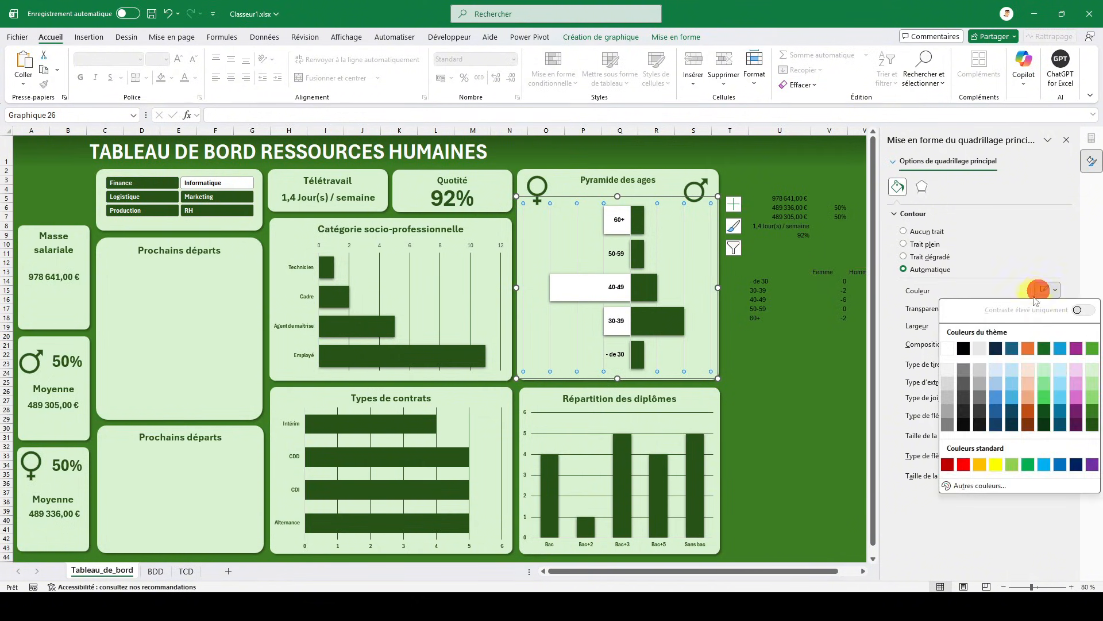
{"action": "left_click", "coordinate": [1092, 426]}
{"action": "left_click", "coordinate": [796, 354]}
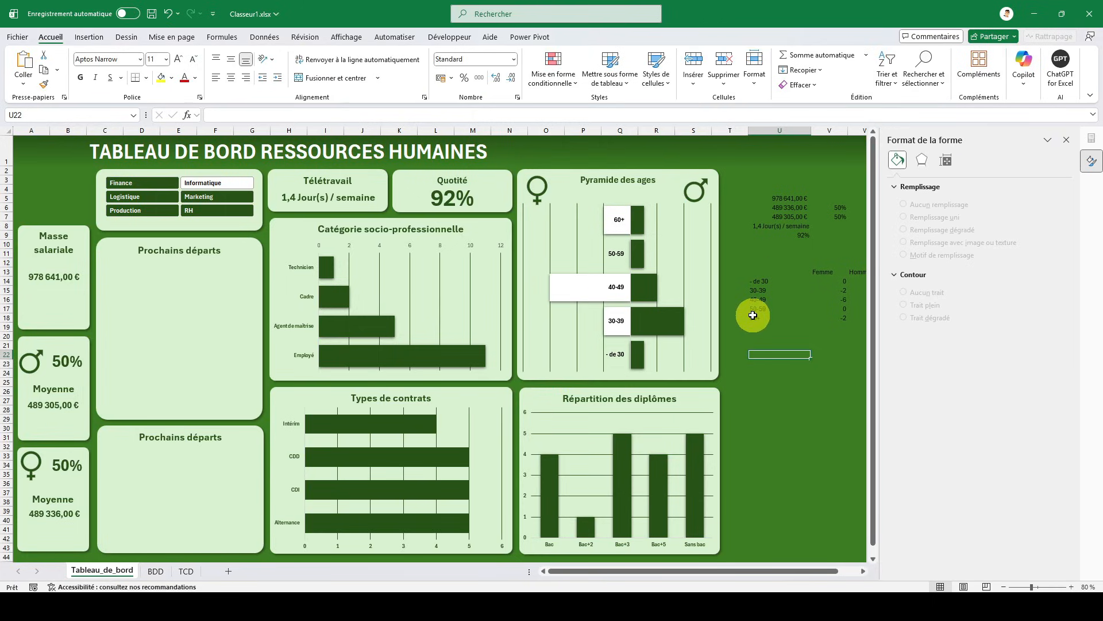
- Test the dashboard charts by filtering the Service slicer on Marketing, RH, Logistique and Finance in turn
{"action": "left_click", "coordinate": [217, 198]}
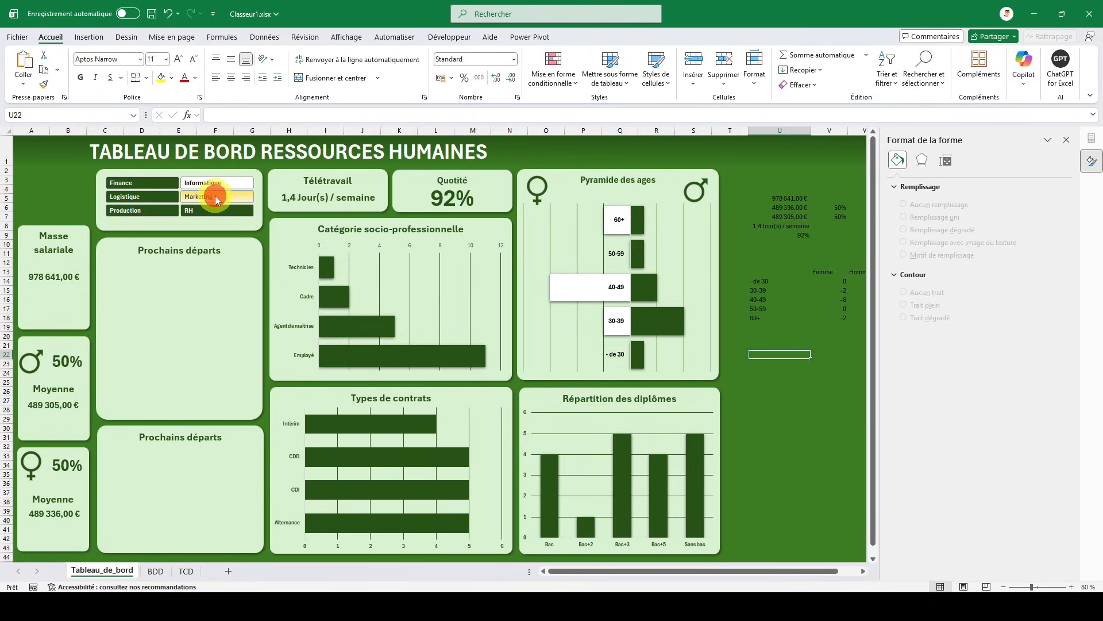
{"action": "left_click", "coordinate": [195, 210]}
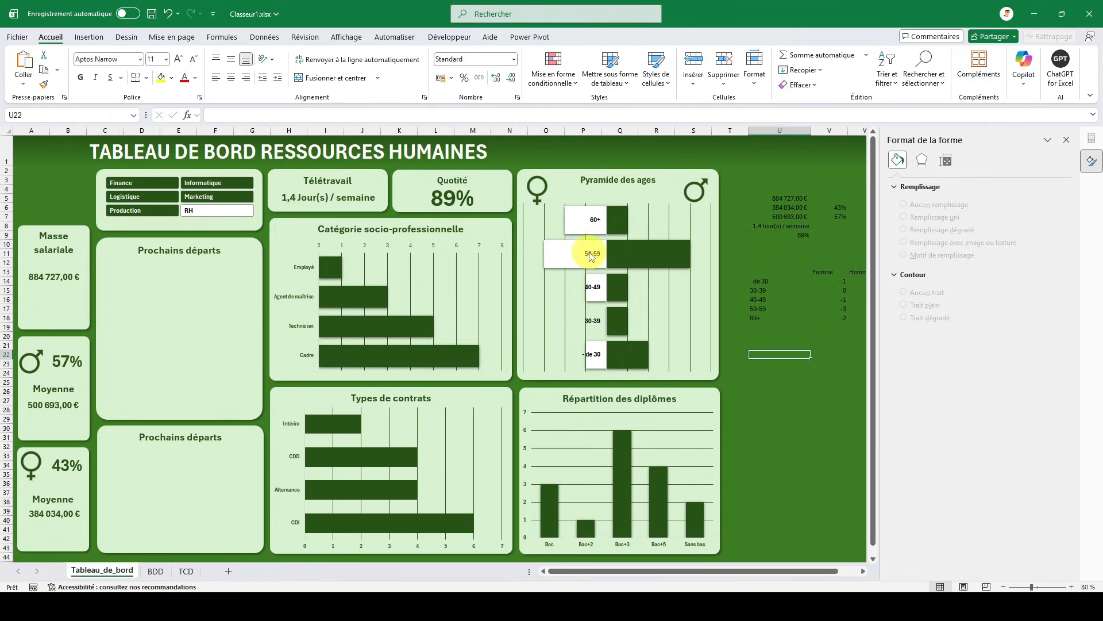
{"action": "left_click", "coordinate": [161, 196]}
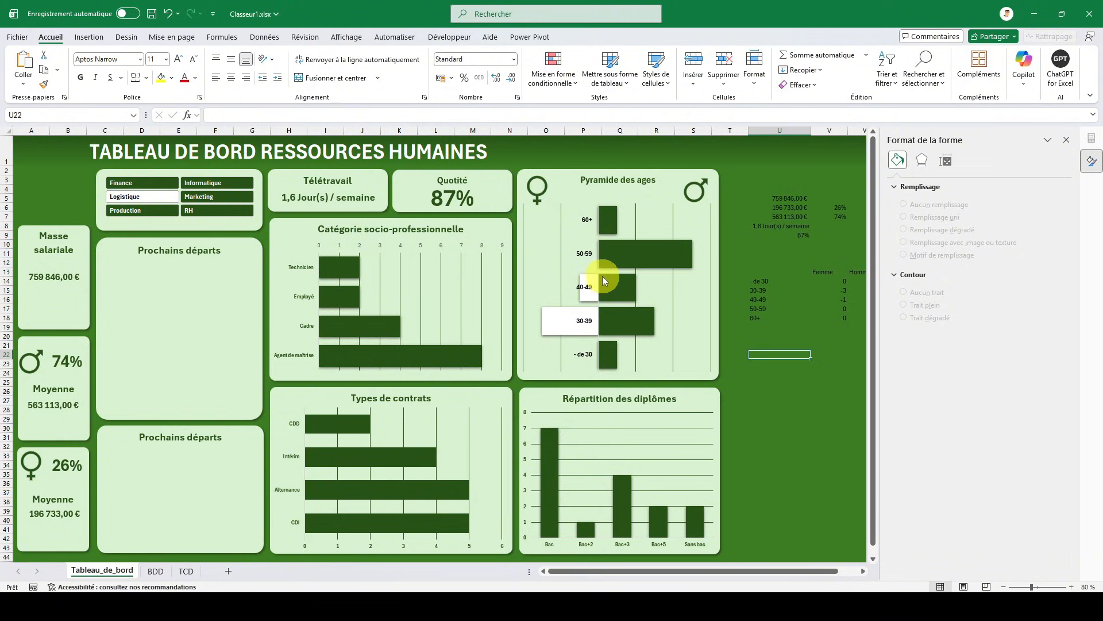
{"action": "left_click", "coordinate": [154, 183]}
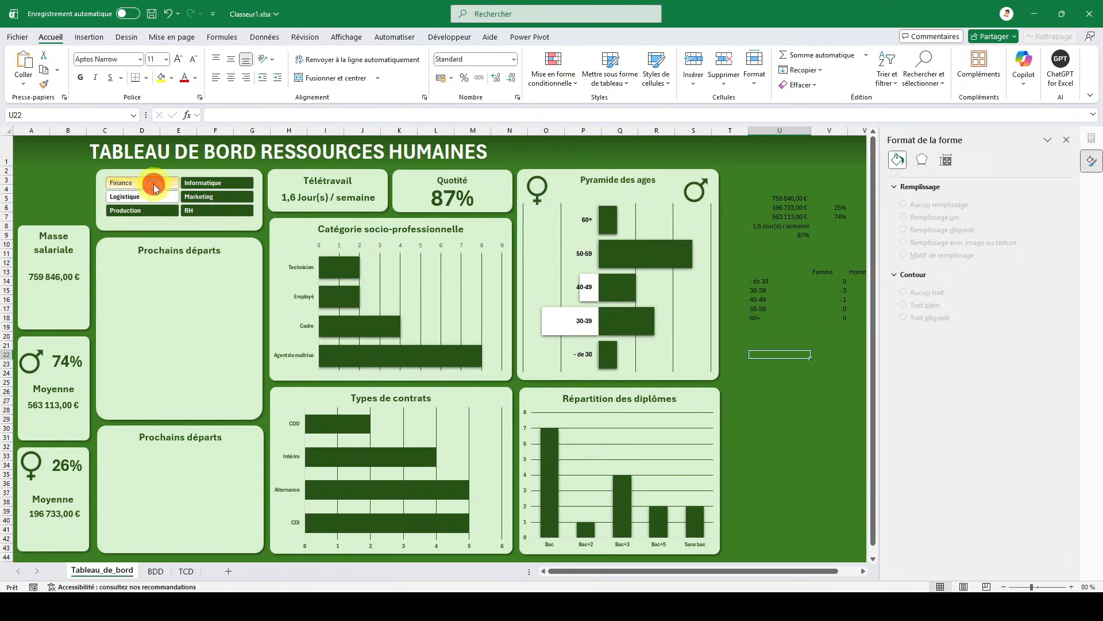
- Clear the filter of the Service slicer so that all departments are included
{"action": "right_click", "coordinate": [170, 198]}
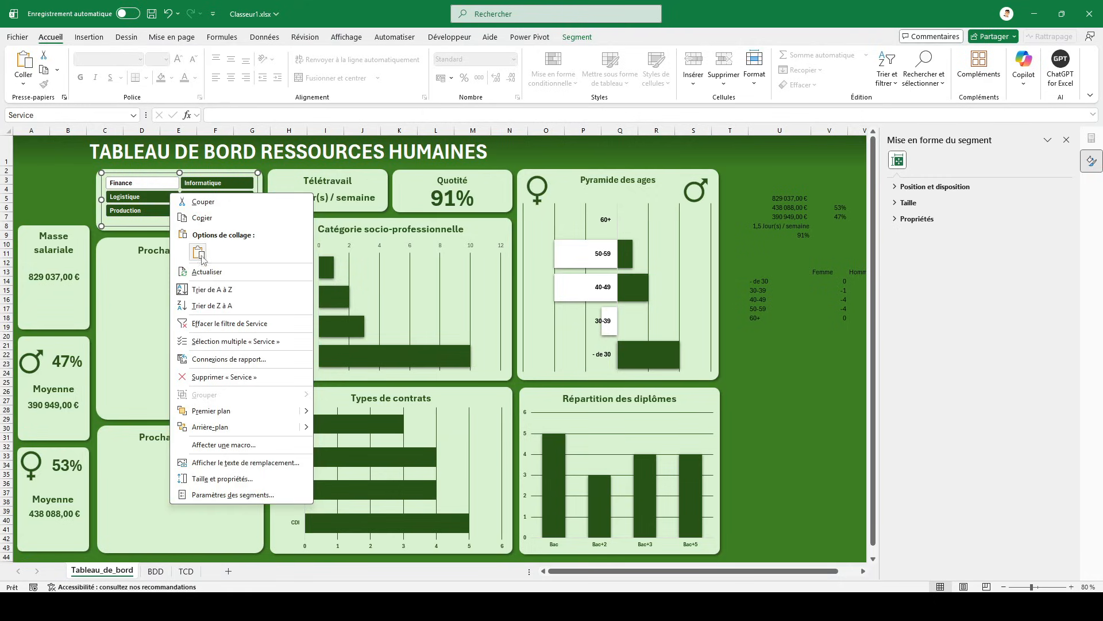
{"action": "left_click", "coordinate": [215, 322]}
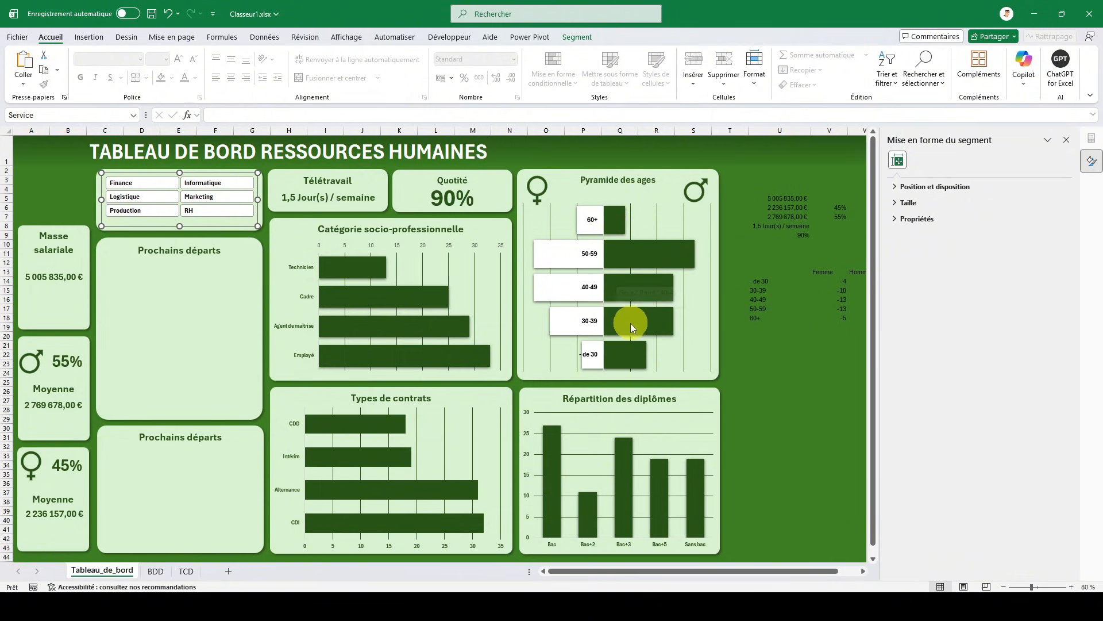
{"action": "left_click", "coordinate": [733, 342]}
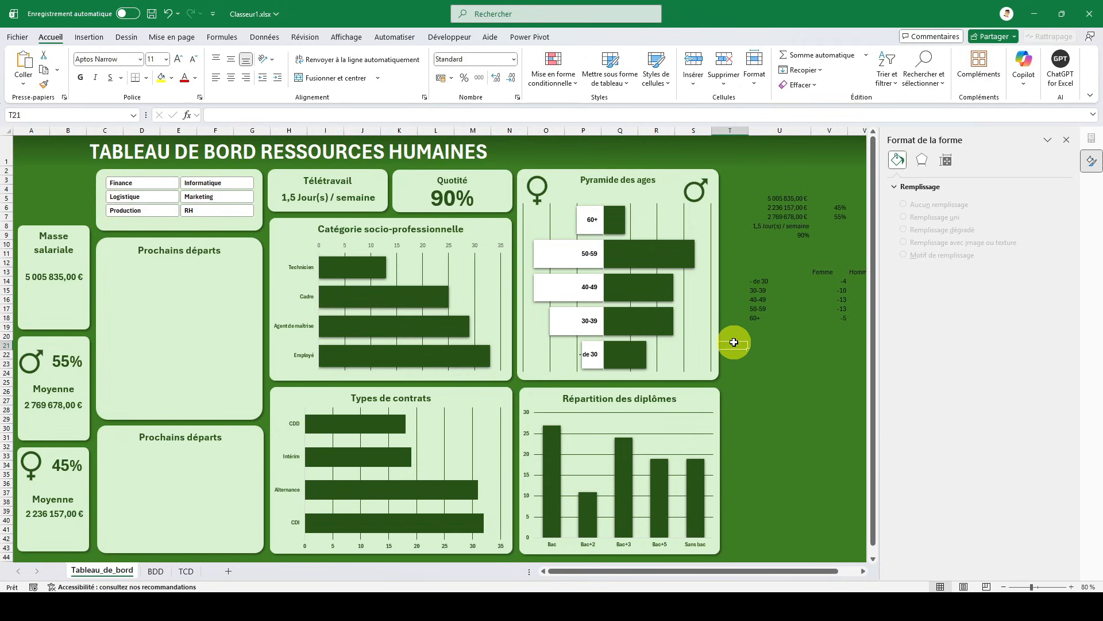
{"action": "left_click", "coordinate": [31, 150]}
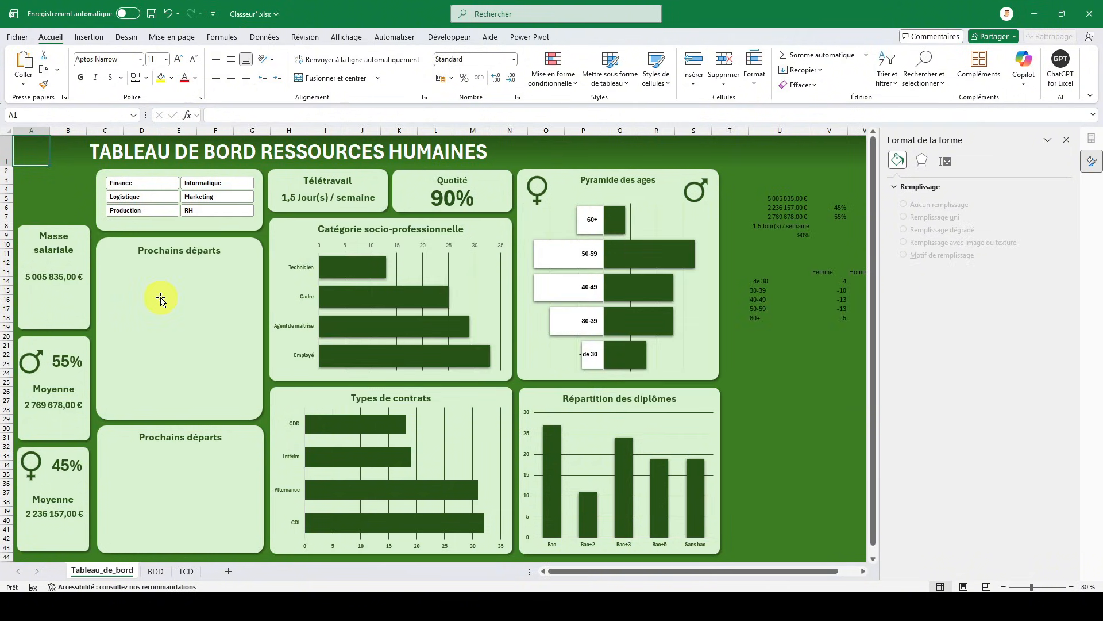
- On the TCD sheet, copy the Type de contrat pivot table to cell M1 and show its field list
{"action": "left_click", "coordinate": [168, 575]}
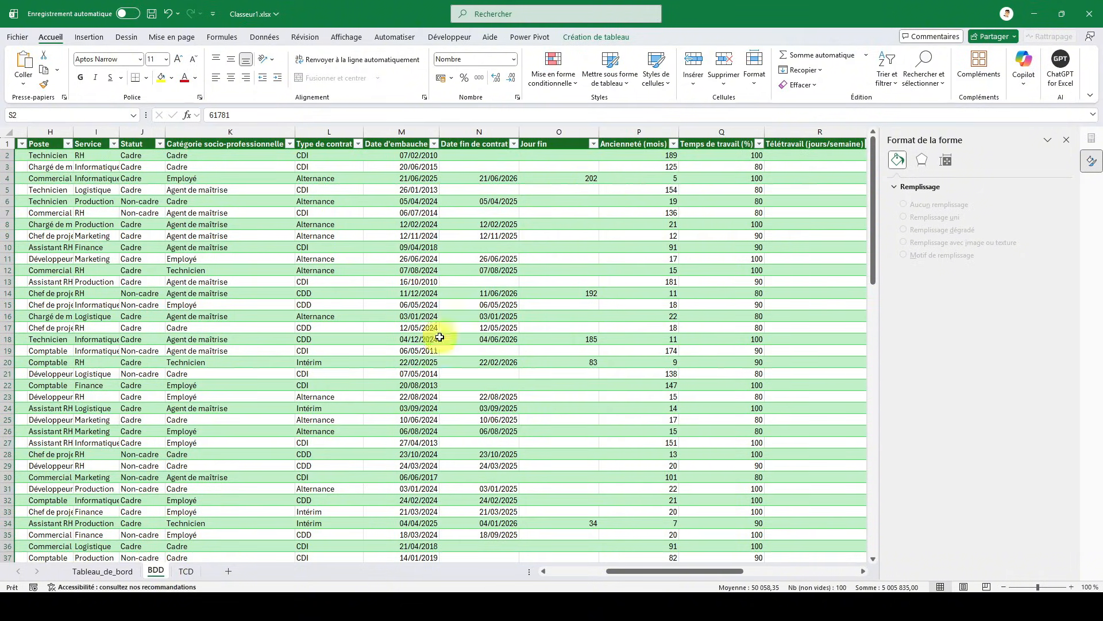
{"action": "left_click", "coordinate": [186, 572]}
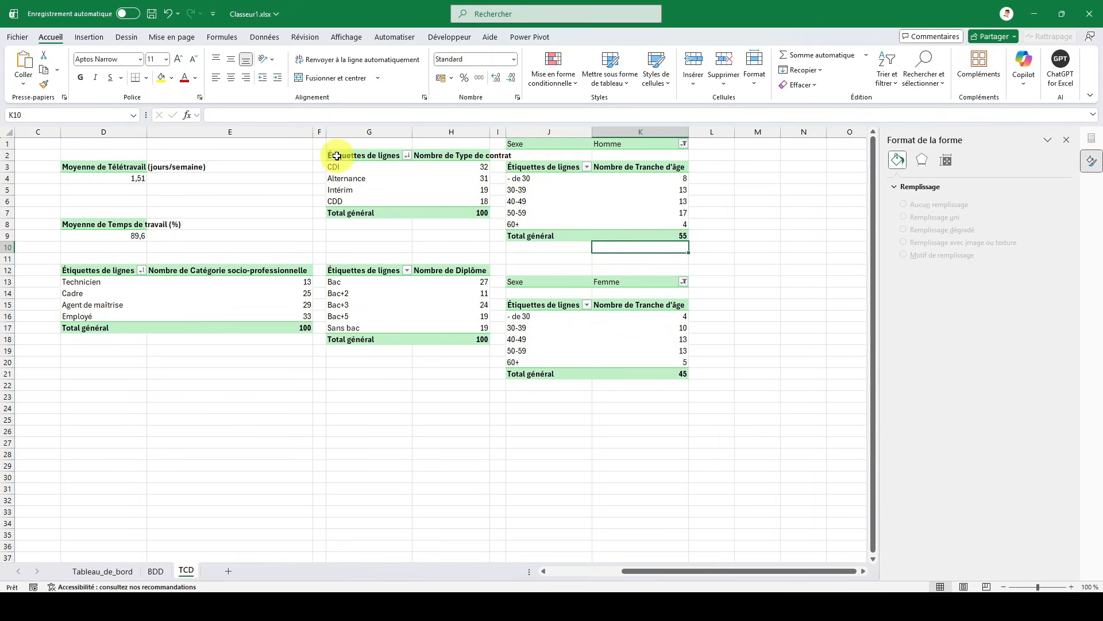
{"action": "left_click_drag", "start_coordinate": [338, 155], "coordinate": [437, 219]}
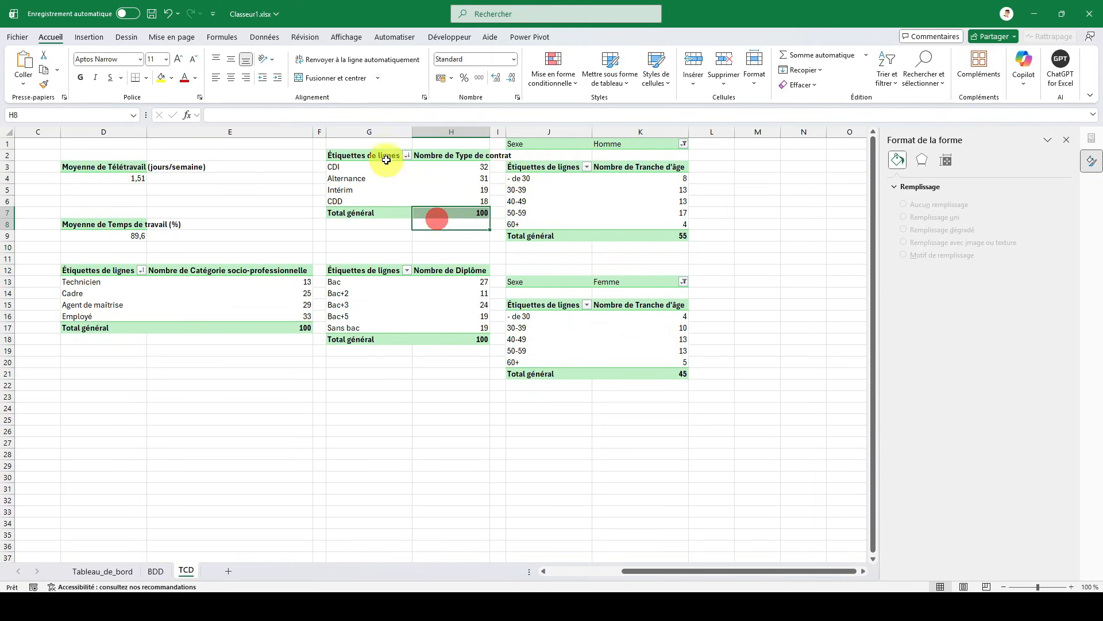
{"action": "left_click_drag", "start_coordinate": [384, 155], "coordinate": [451, 208]}
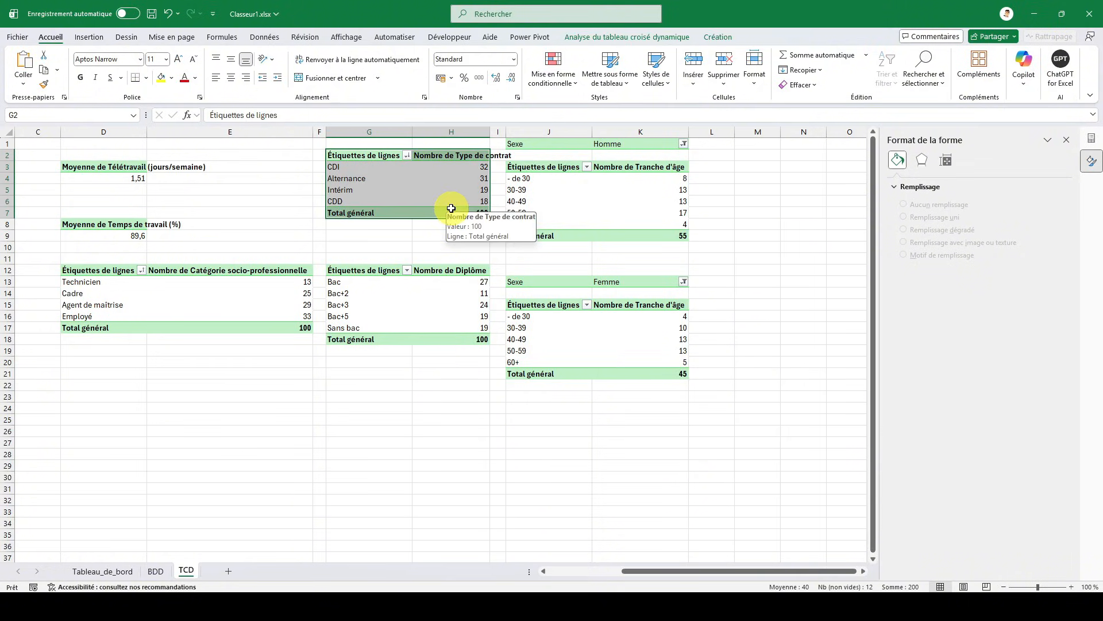
{"action": "key", "text": "ctrl+c"}
{"action": "left_click", "coordinate": [744, 142]}
{"action": "key", "text": "ctrl+v"}
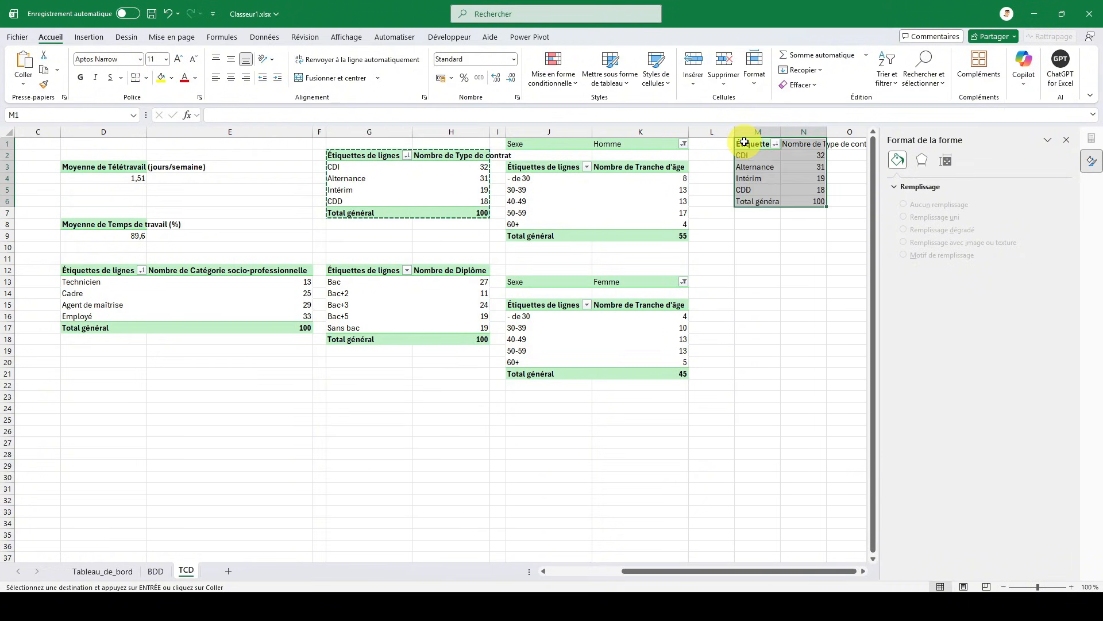
{"action": "left_click", "coordinate": [1064, 144]}
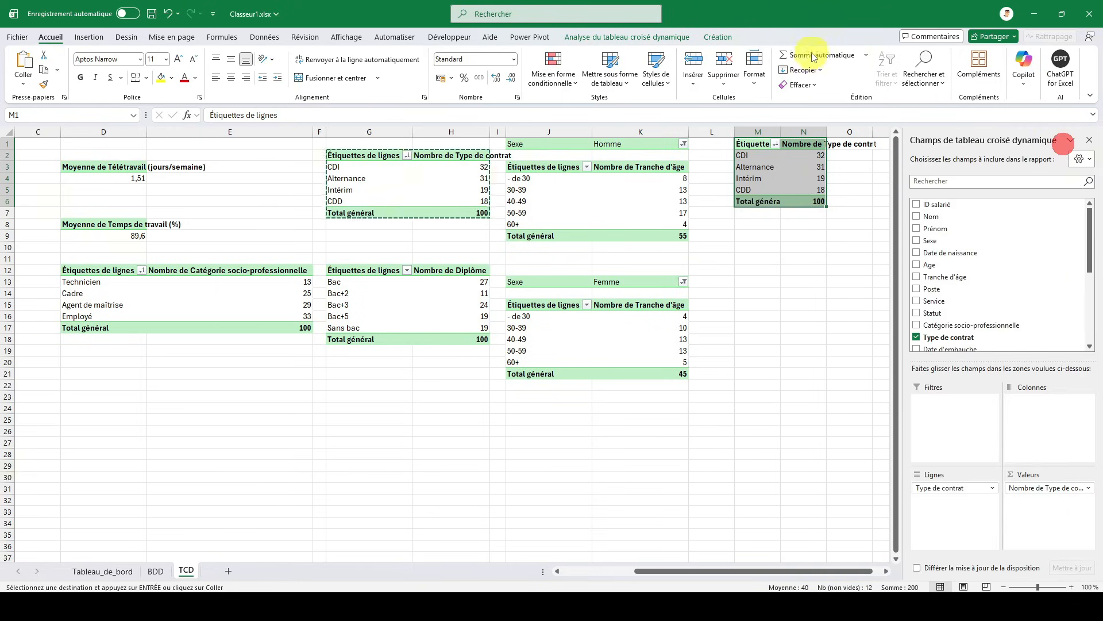
- Replace the Type de contrat field of the pivot table at M1 with Conso as the row field
{"action": "left_click", "coordinate": [916, 338]}
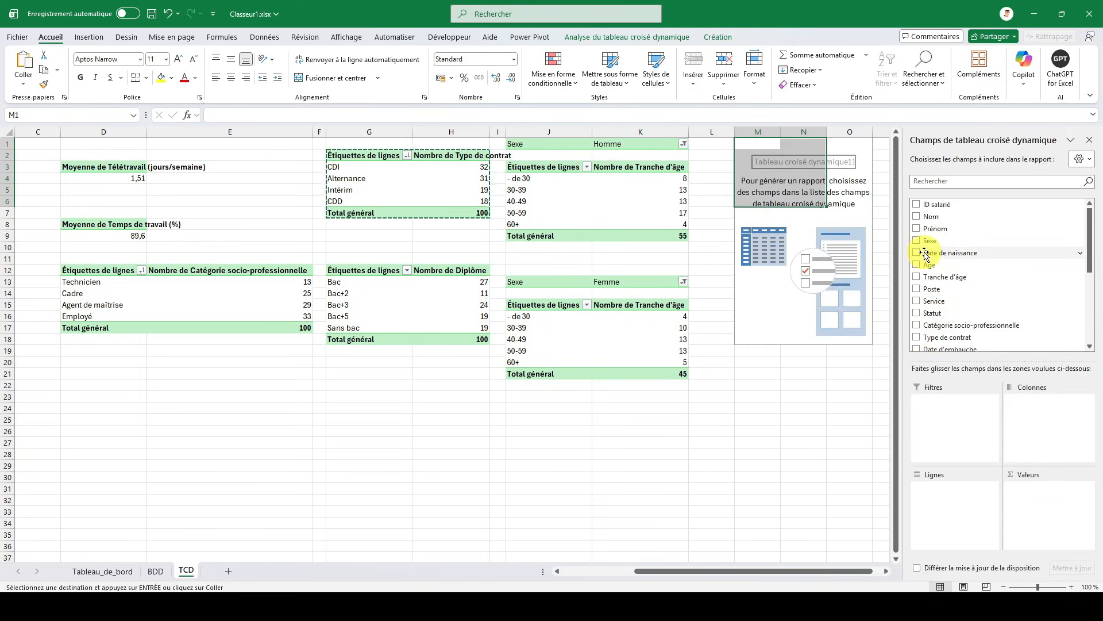
{"action": "scroll", "coordinate": [981, 258], "scroll_direction": "down", "scroll_amount": 4}
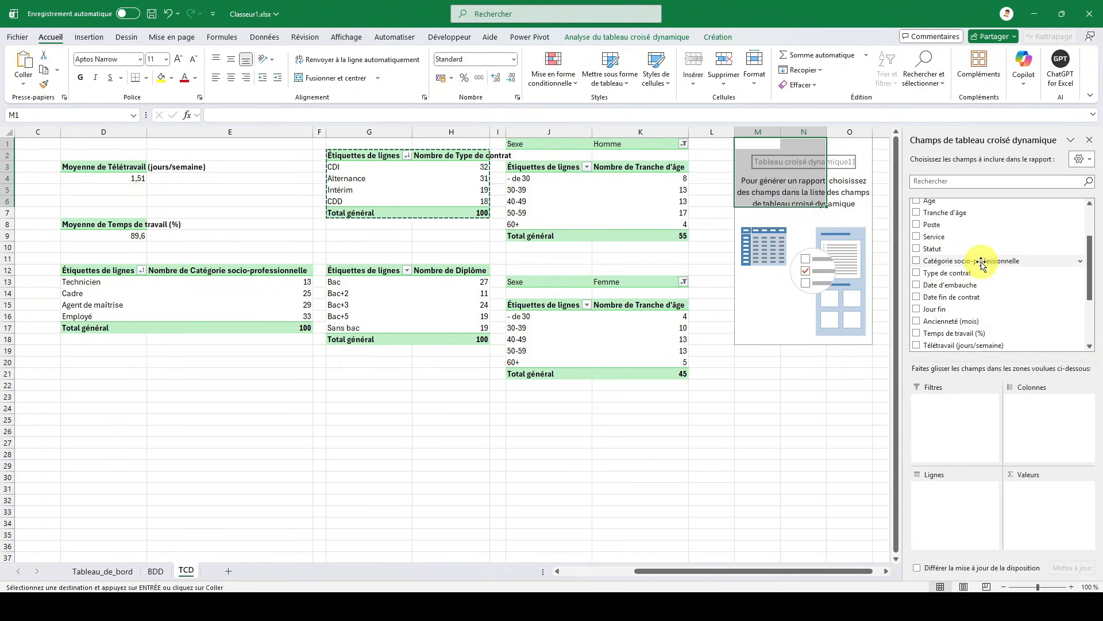
{"action": "scroll", "coordinate": [981, 262], "scroll_direction": "down", "scroll_amount": 1}
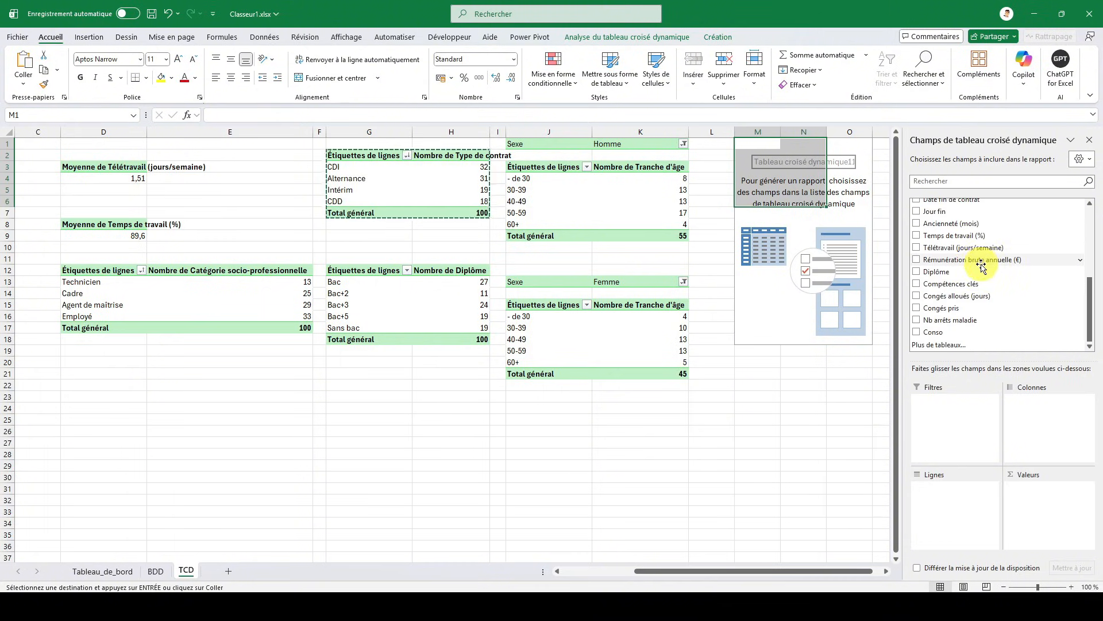
{"action": "left_click", "coordinate": [917, 333]}
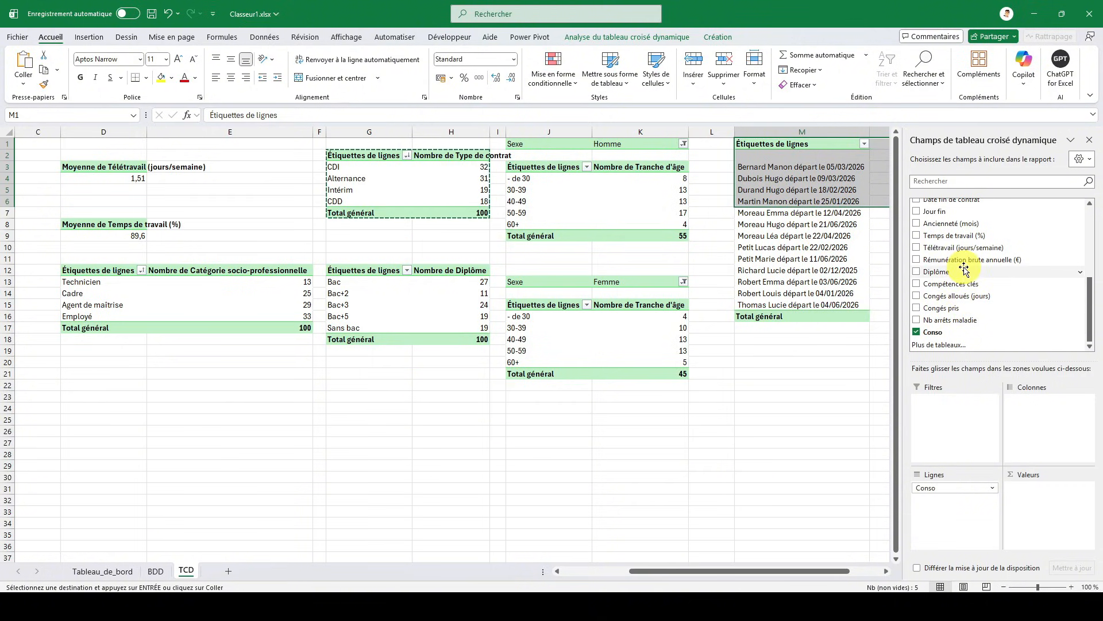
- Add Jour fin as a value field of the Conso pivot table, summarised by Somme
{"action": "left_click", "coordinate": [916, 211]}
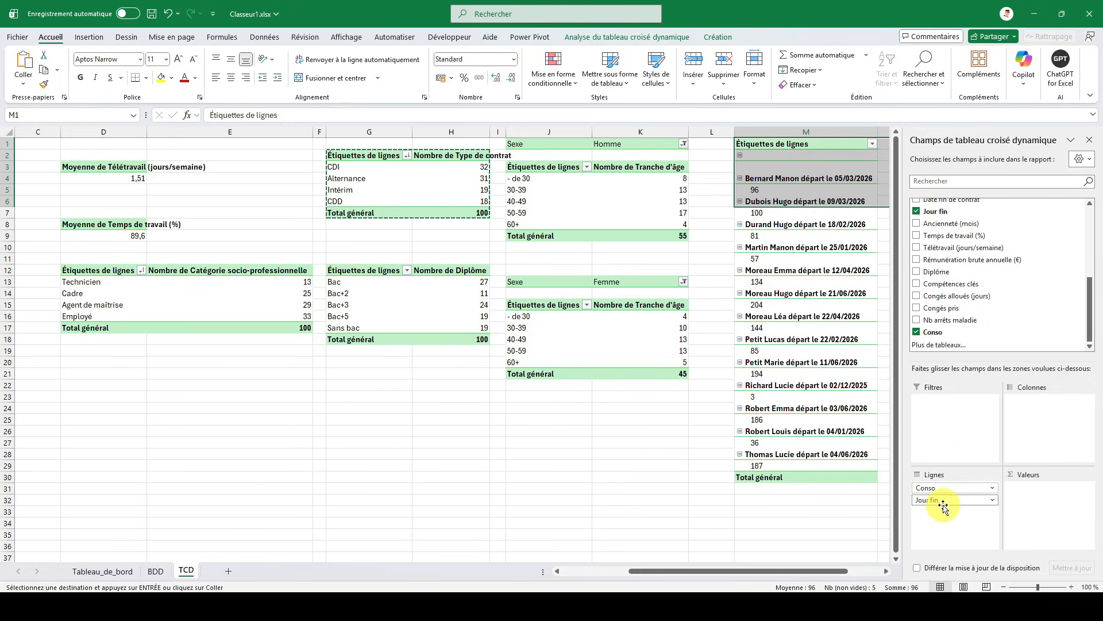
{"action": "left_click_drag", "start_coordinate": [942, 503], "coordinate": [1034, 495]}
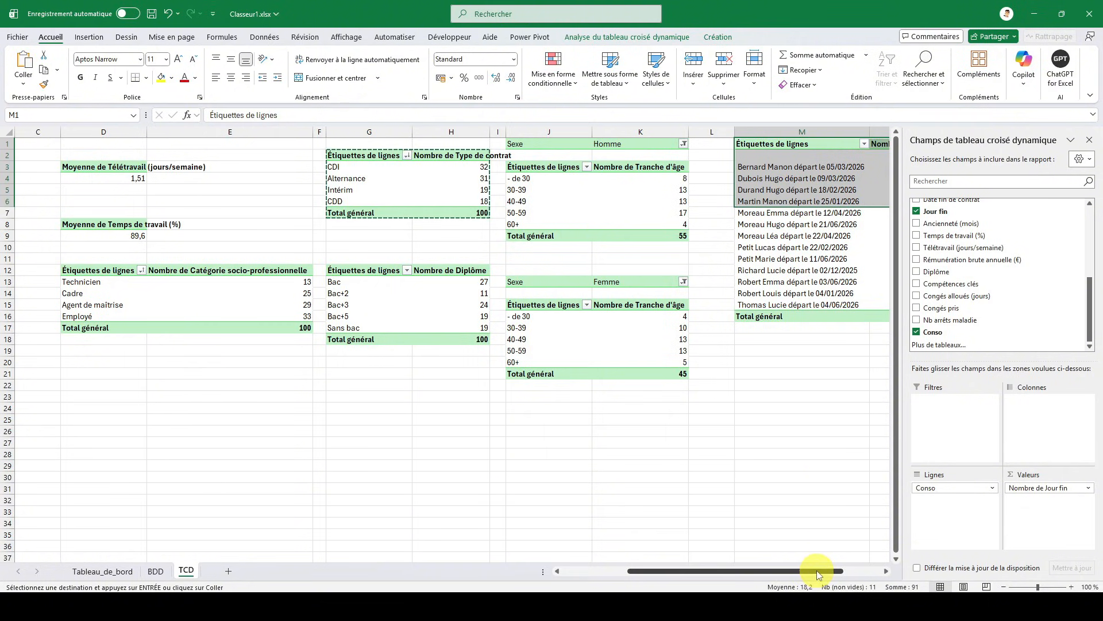
{"action": "left_click_drag", "start_coordinate": [816, 571], "coordinate": [854, 570]}
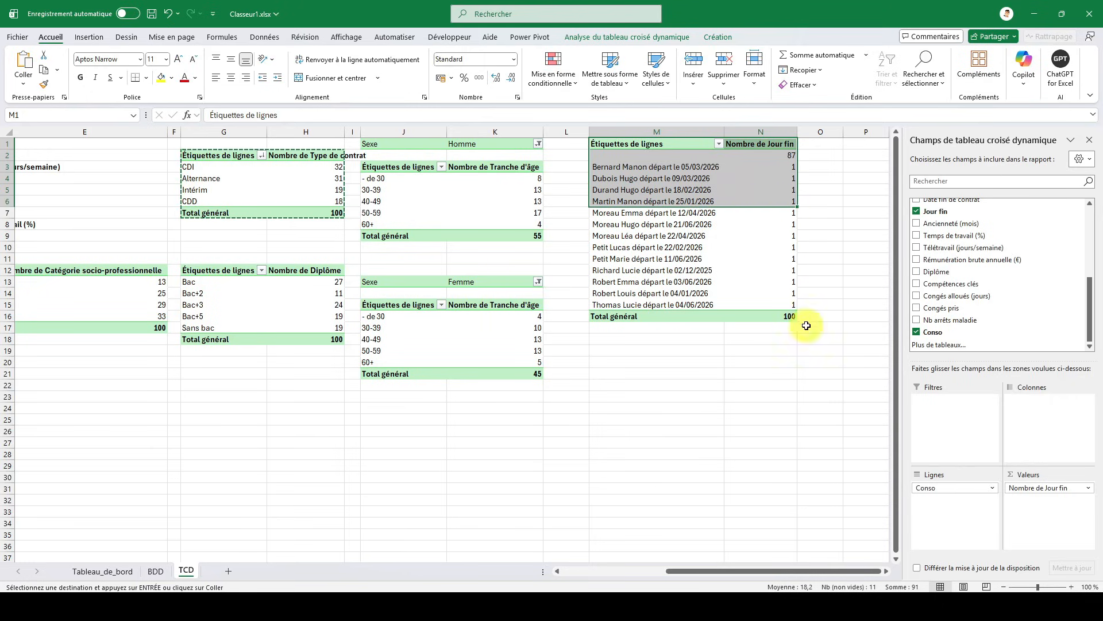
{"action": "left_click", "coordinate": [1049, 487]}
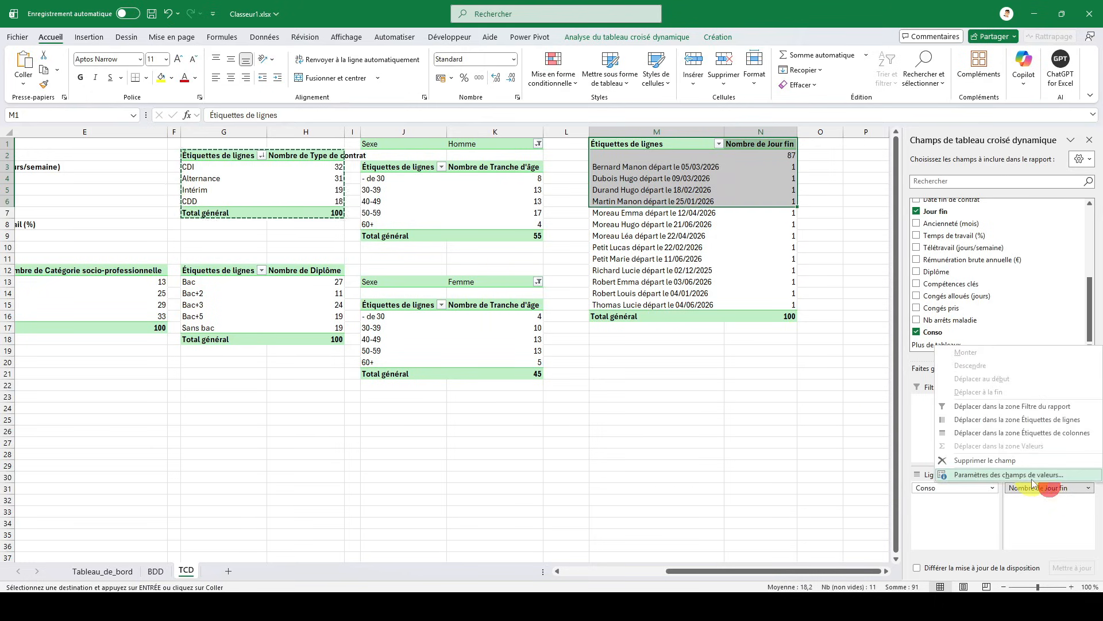
{"action": "left_click", "coordinate": [1028, 476]}
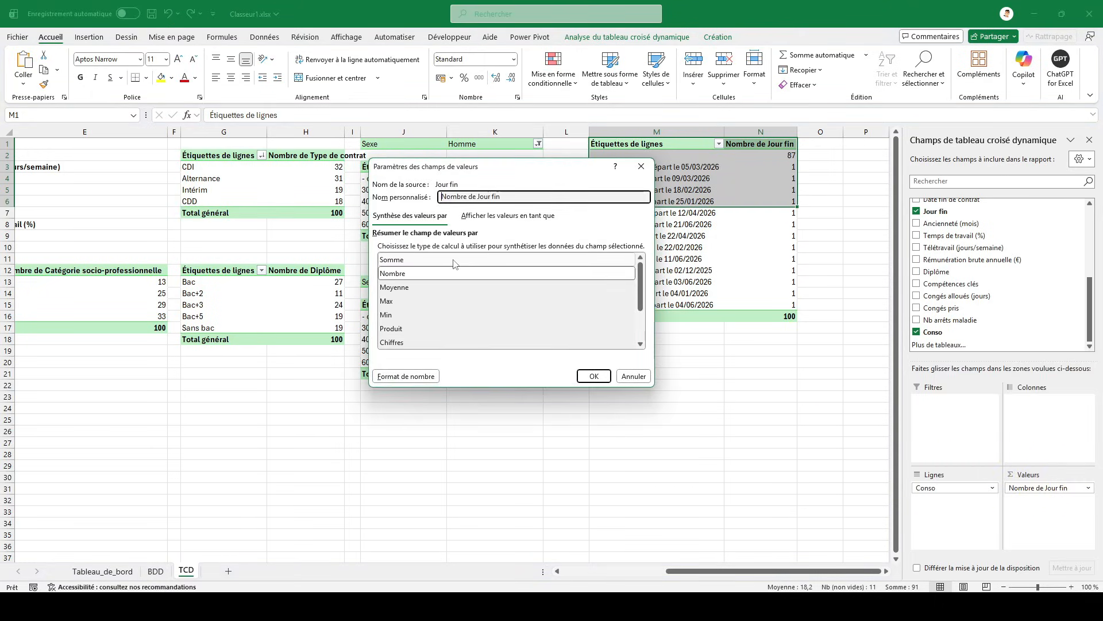
{"action": "left_click", "coordinate": [454, 261]}
{"action": "left_click", "coordinate": [592, 375]}
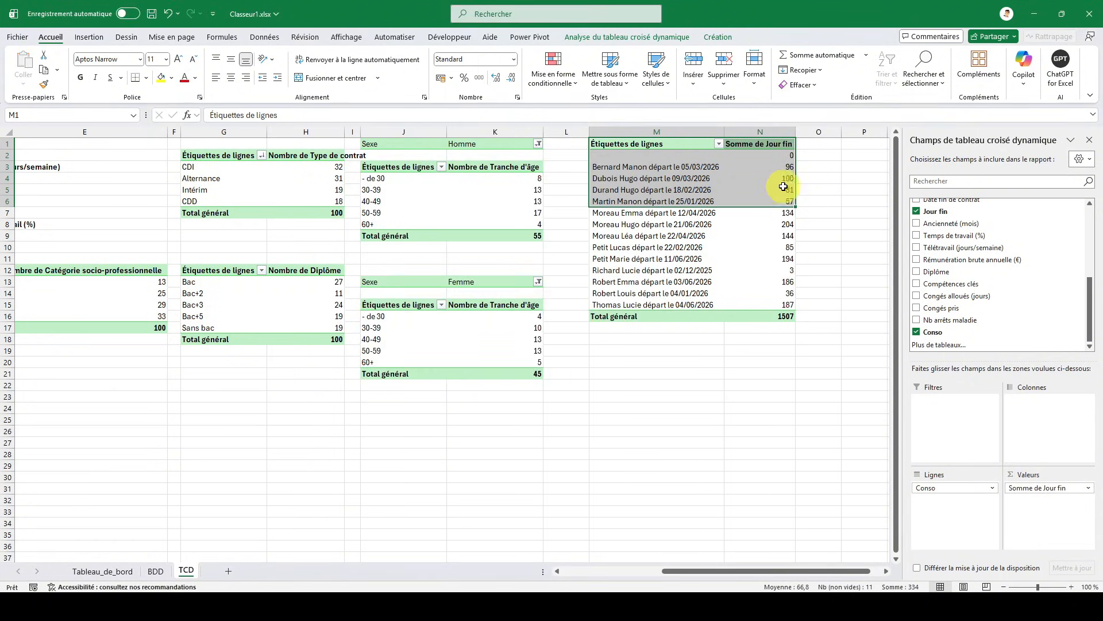
- Filter the blank entry out of the row labels of the Conso pivot table
{"action": "left_click", "coordinate": [654, 167]}
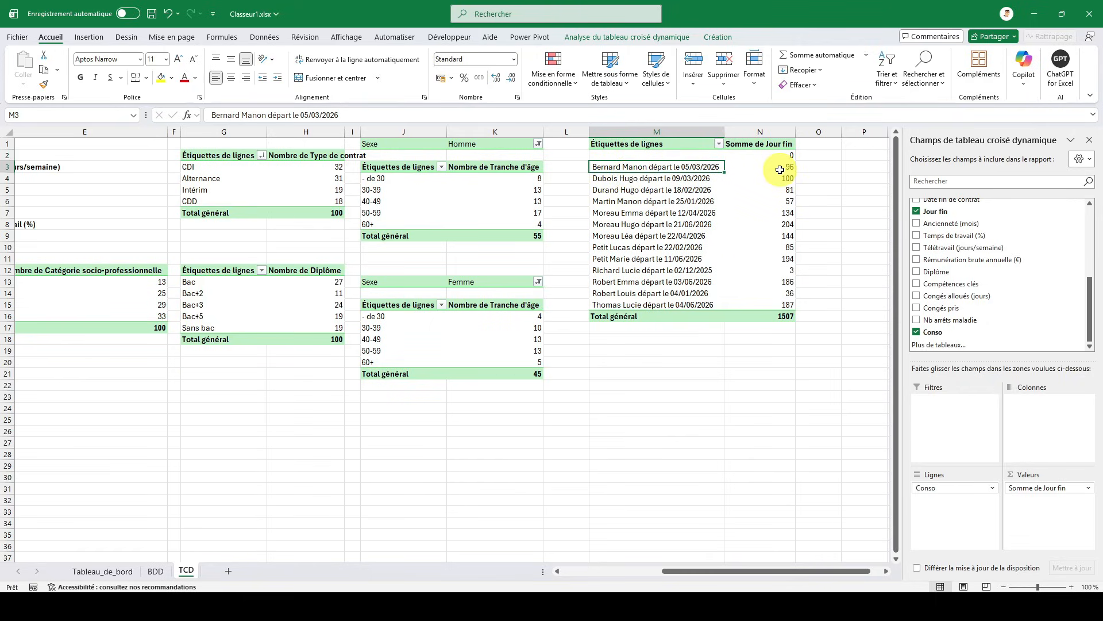
{"action": "left_click", "coordinate": [780, 168]}
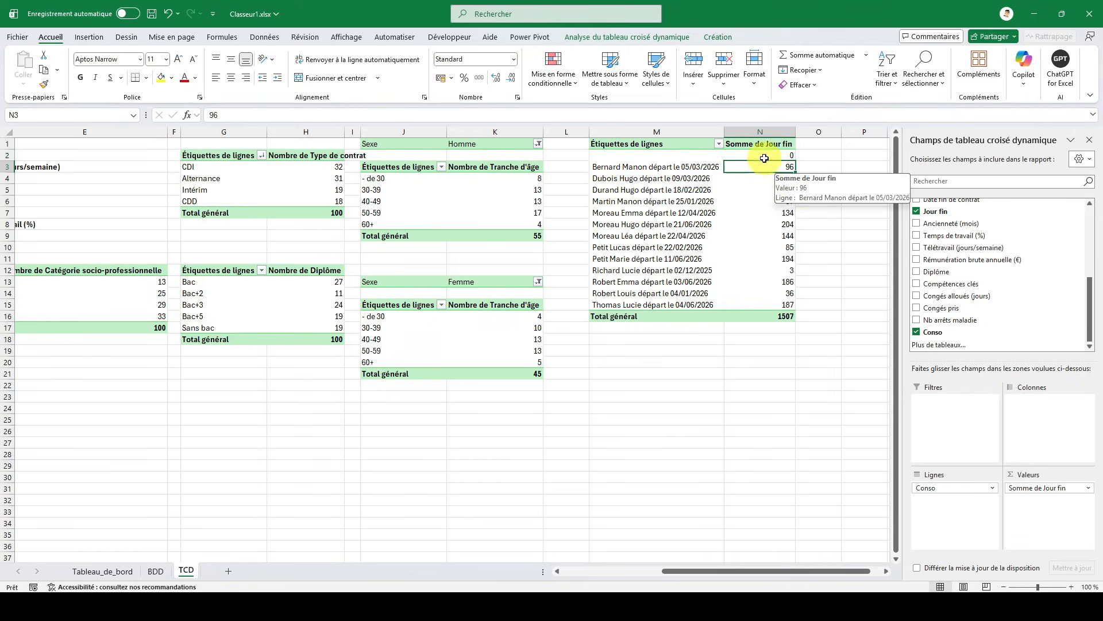
{"action": "left_click", "coordinate": [719, 143]}
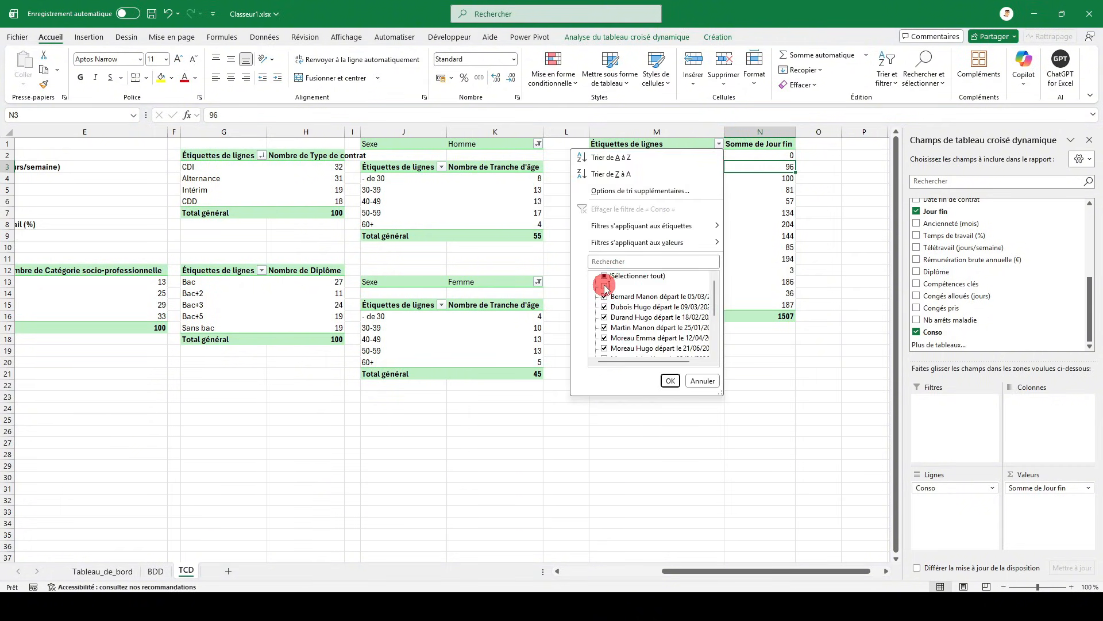
{"action": "left_click", "coordinate": [672, 381]}
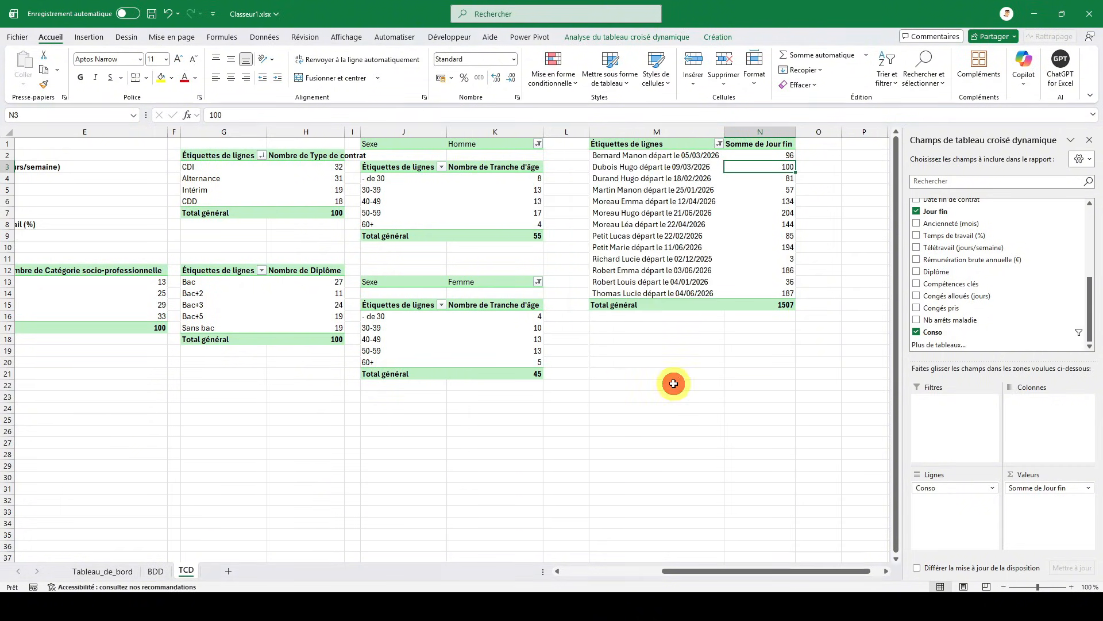
- Sort the Conso pivot table by Somme de Jour fin from smallest to largest and return to the Tableau_de_bord sheet
{"action": "right_click", "coordinate": [756, 154]}
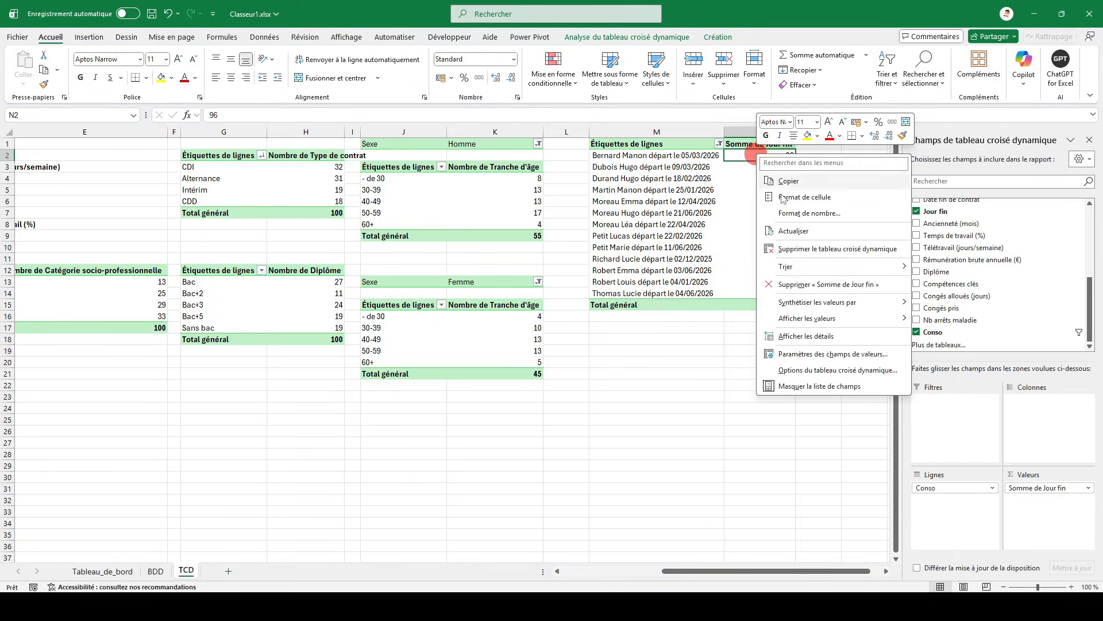
{"action": "mouse_move", "coordinate": [815, 270]}
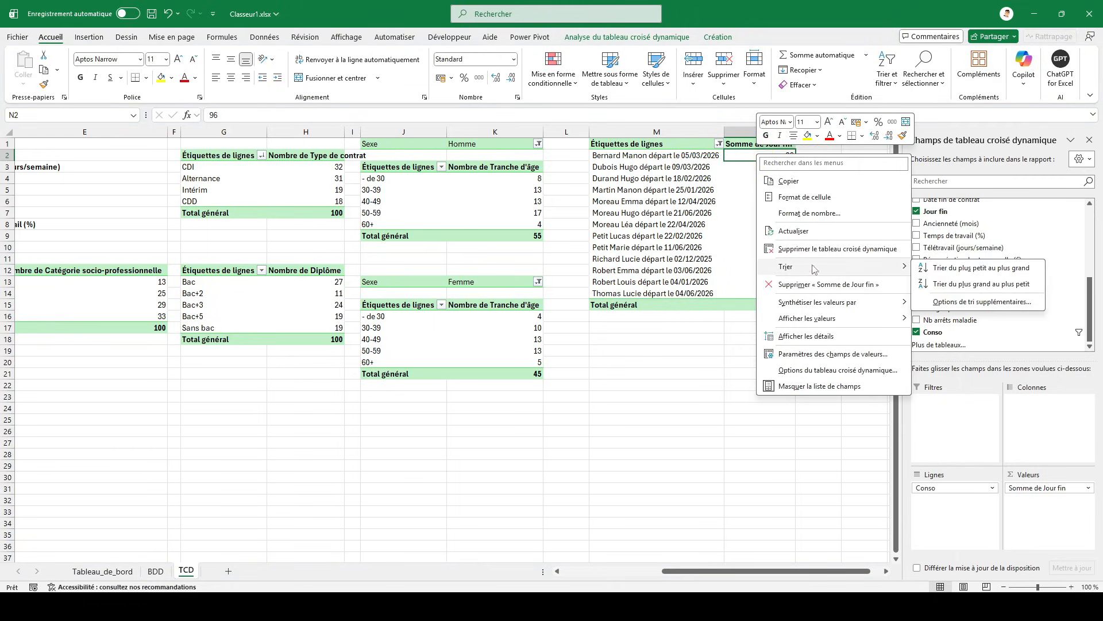
{"action": "left_click", "coordinate": [933, 269]}
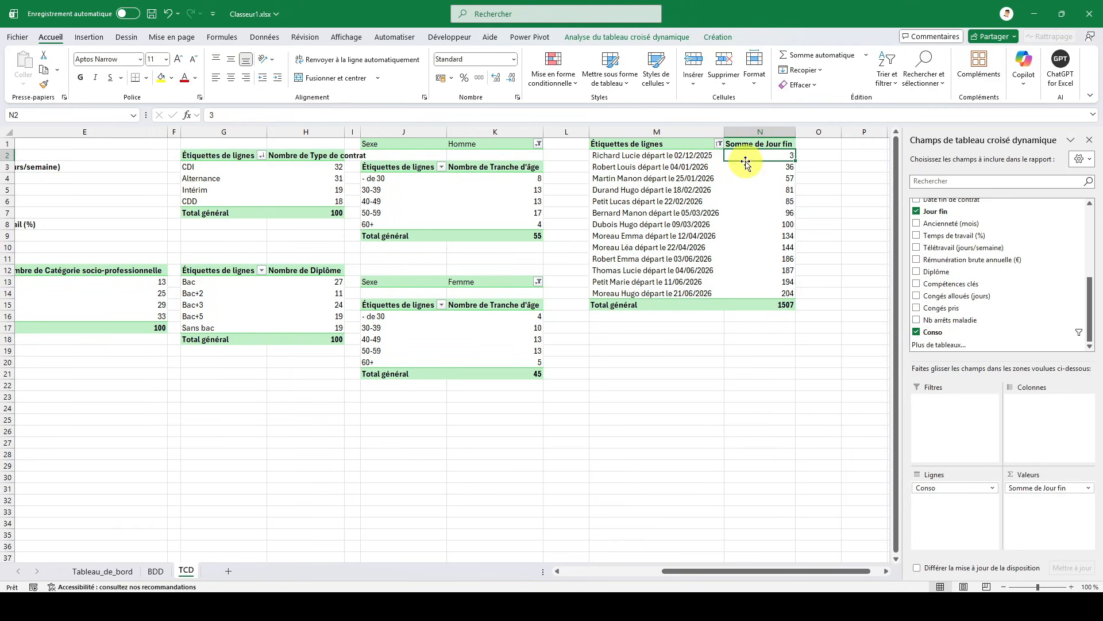
{"action": "left_click", "coordinate": [104, 571]}
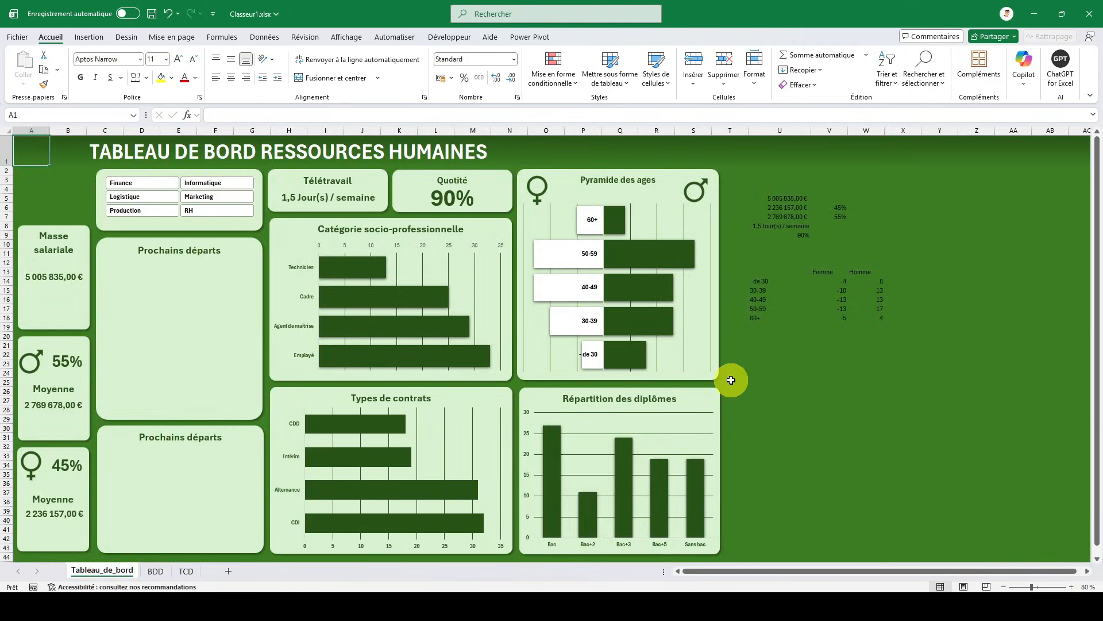
- Start a SI formula in cell U22 with a nested OU test that references cell M1 of the TCD sheet
{"action": "left_click", "coordinate": [775, 354]}
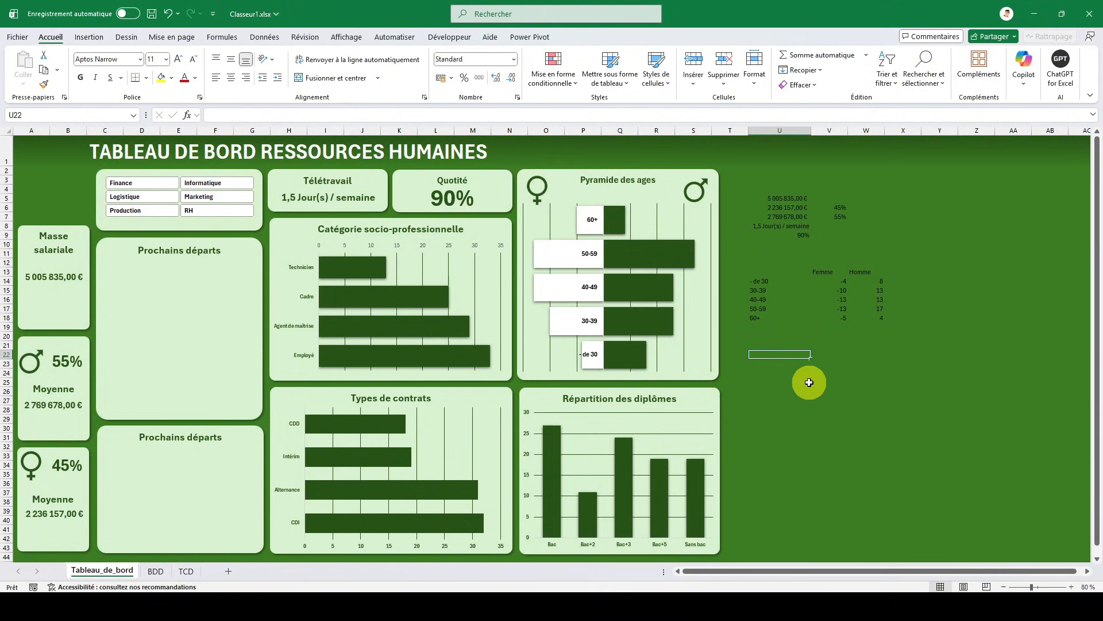
{"action": "type", "text": "=si"}
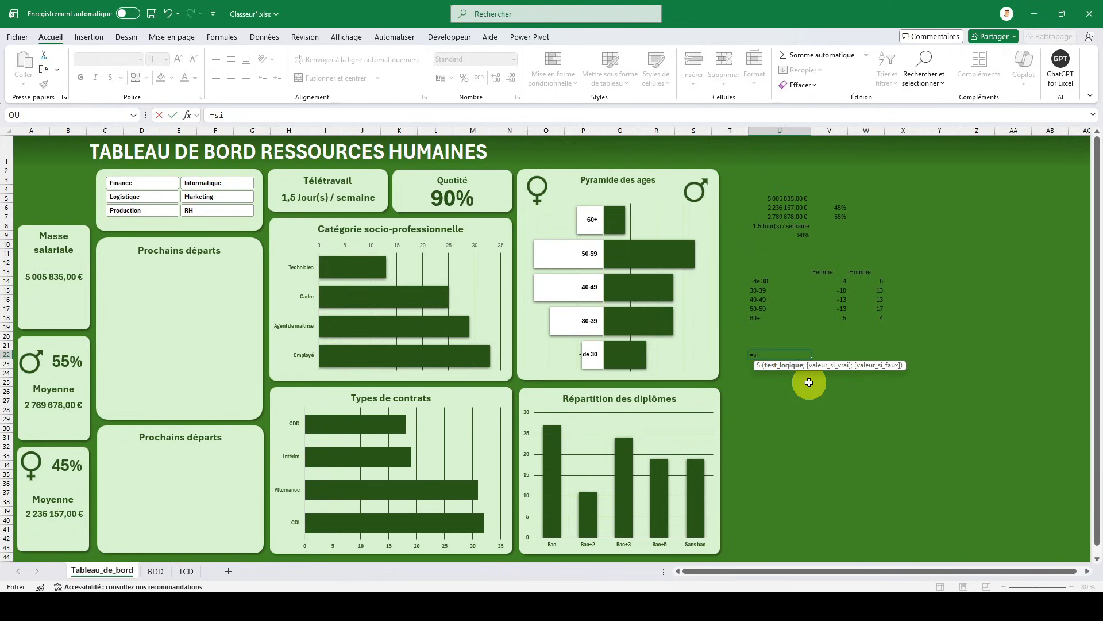
{"action": "type", "text": "(ou(("}
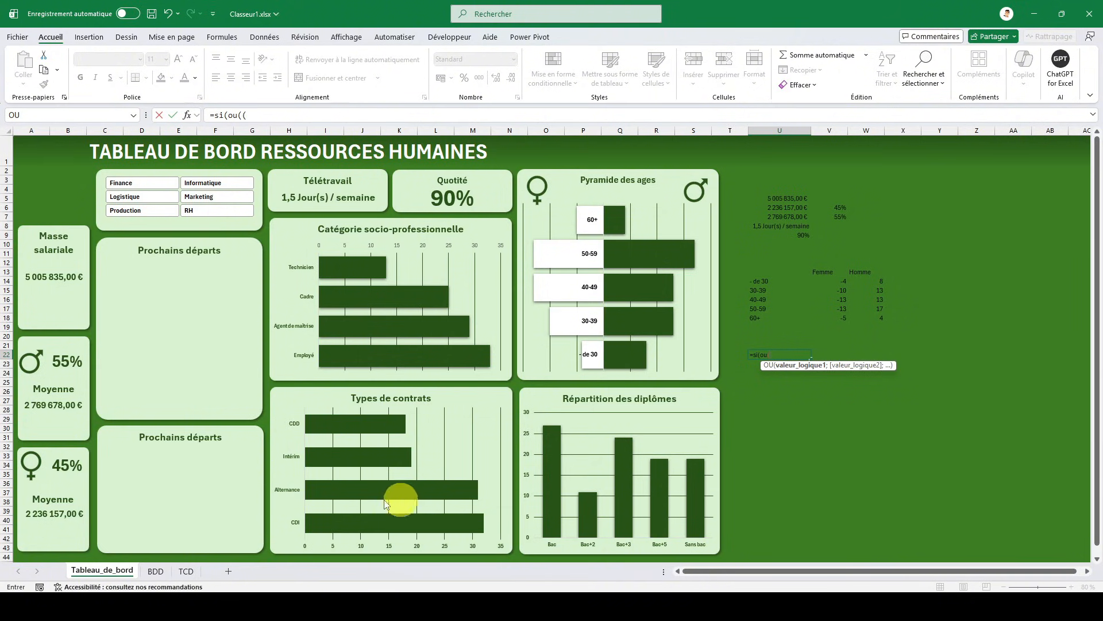
{"action": "left_click", "coordinate": [188, 570]}
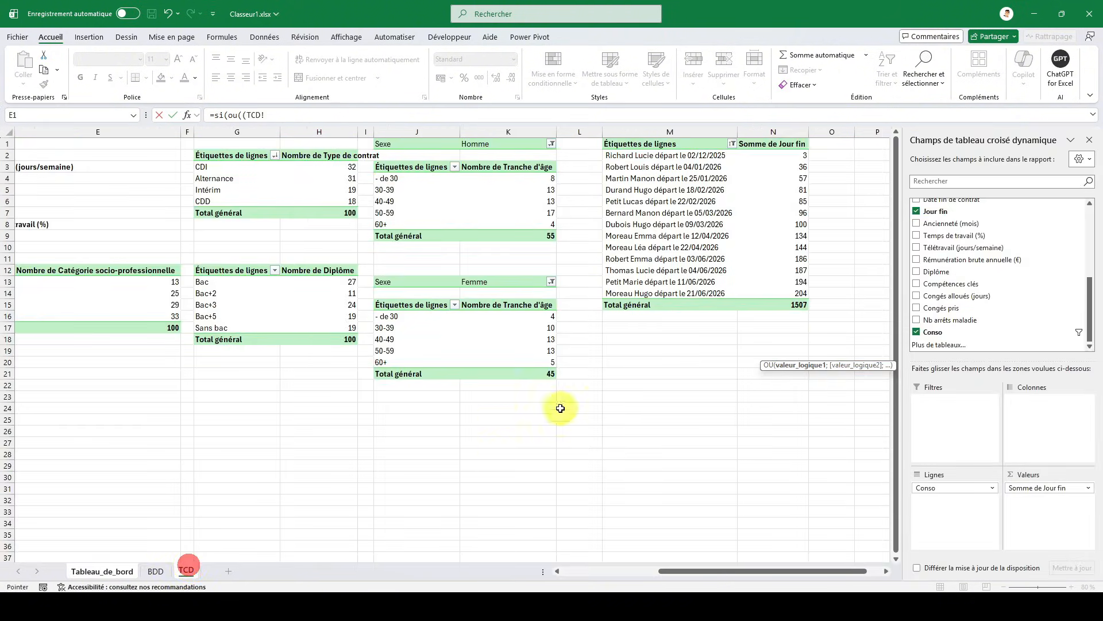
{"action": "left_click", "coordinate": [673, 143]}
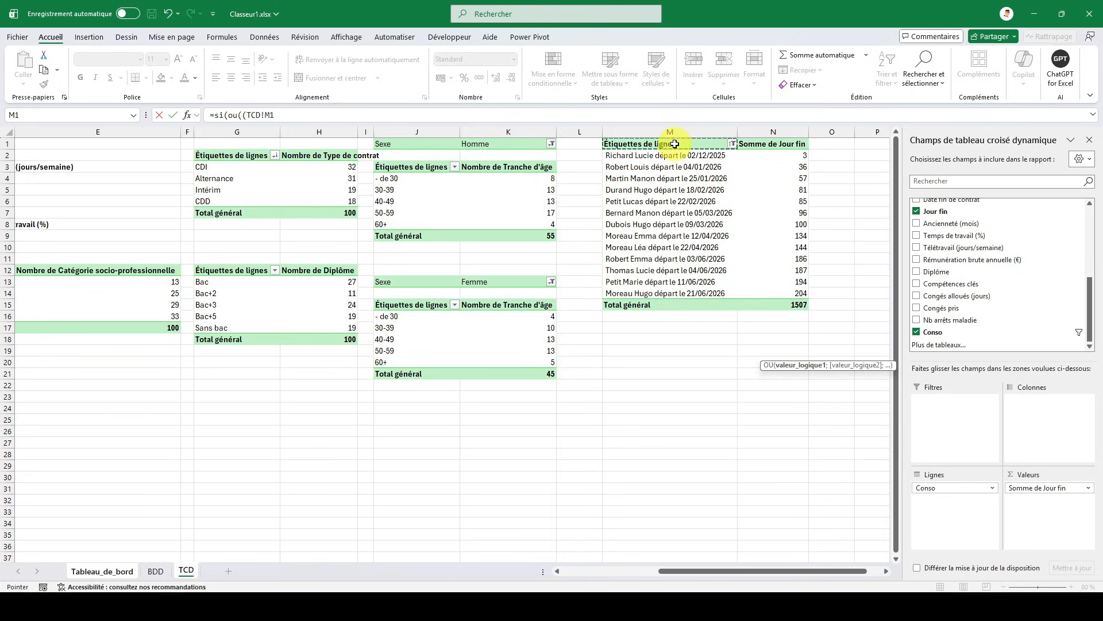
- Complete the first OU condition as TCD!M1="Total général", without the extra opening parenthesis
{"action": "left_click", "coordinate": [761, 145]}
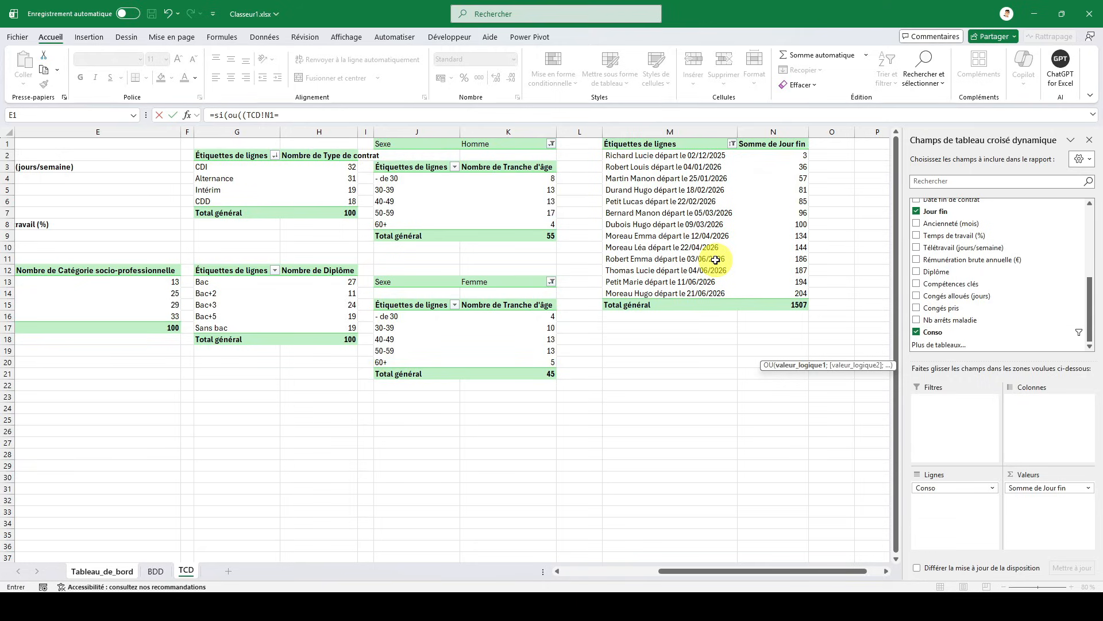
{"action": "left_click", "coordinate": [270, 114]}
{"action": "key", "text": "BackSpace"}
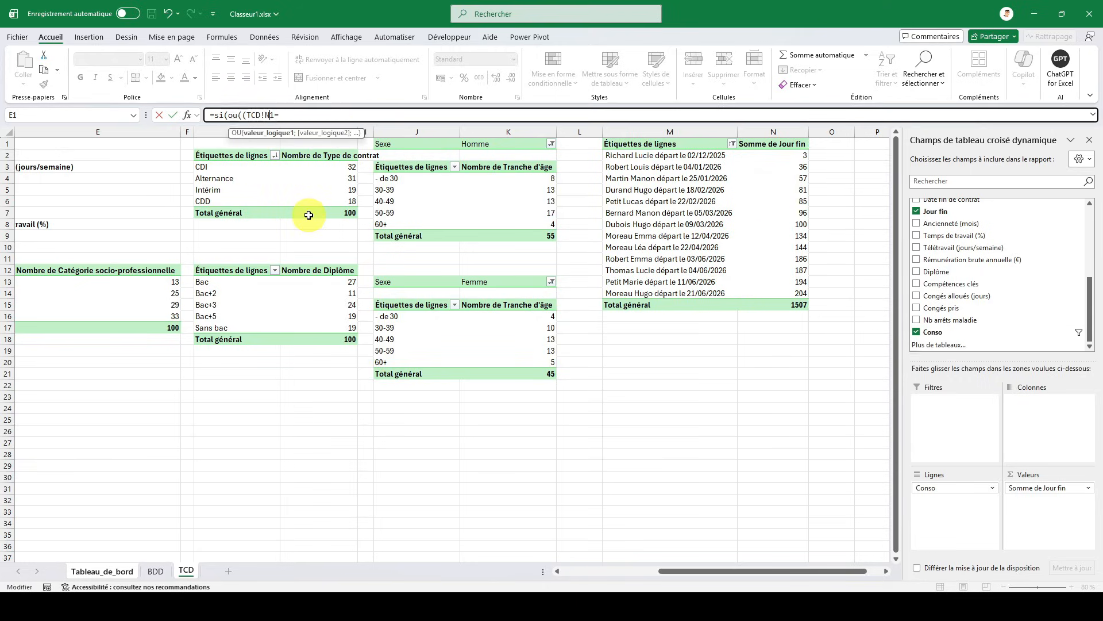
{"action": "type", "text": "M"}
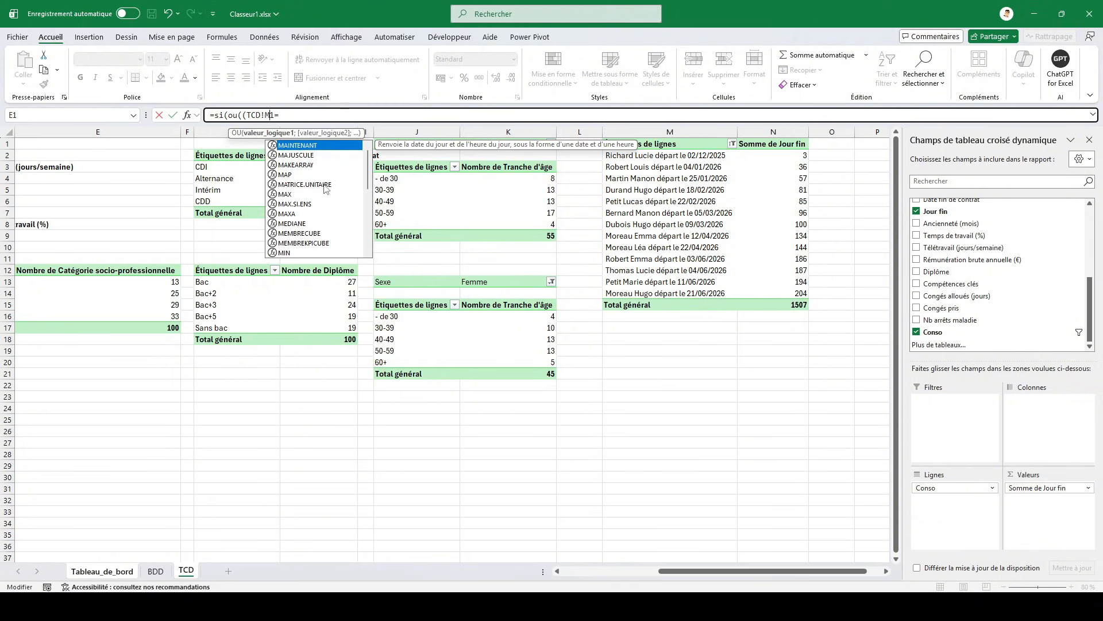
{"action": "left_click", "coordinate": [331, 116]}
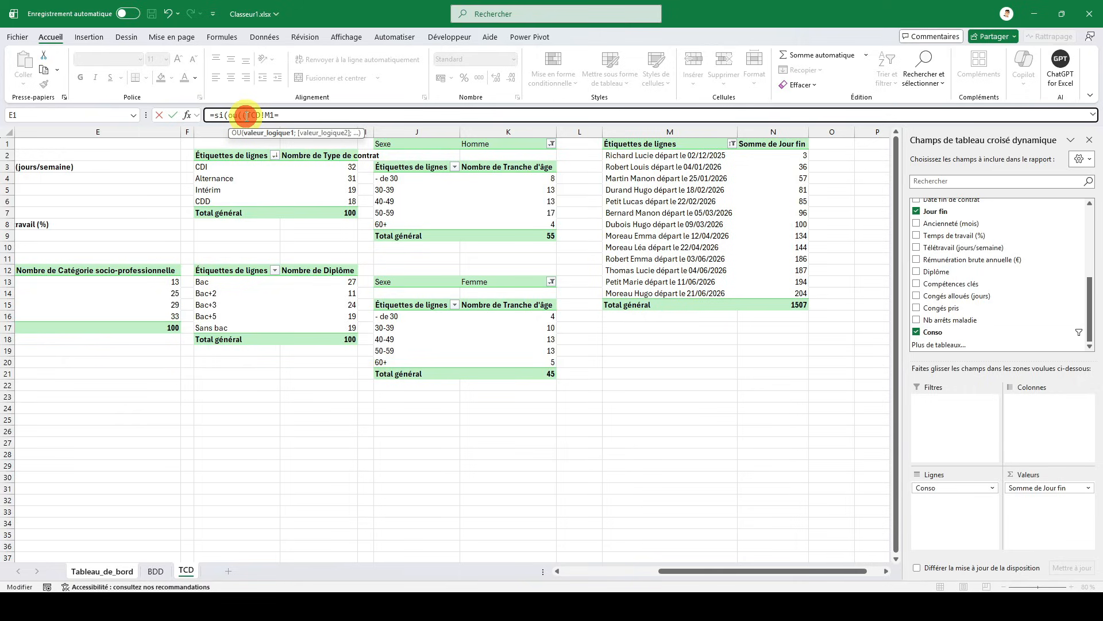
{"action": "key", "text": "BackSpace"}
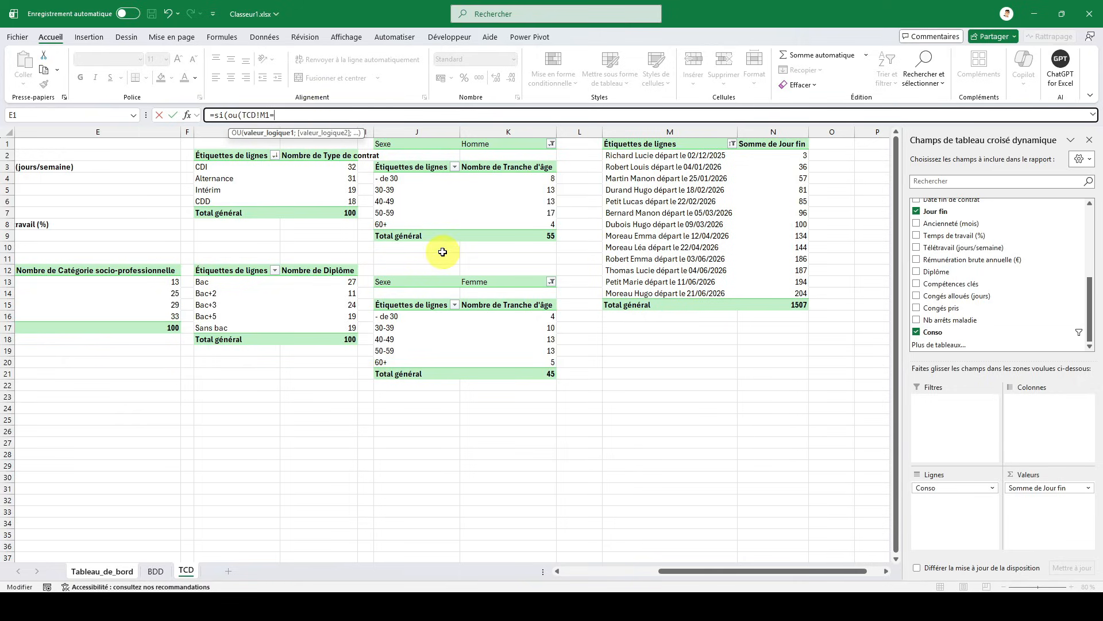
{"action": "type", "text": "\"Total général\";"}
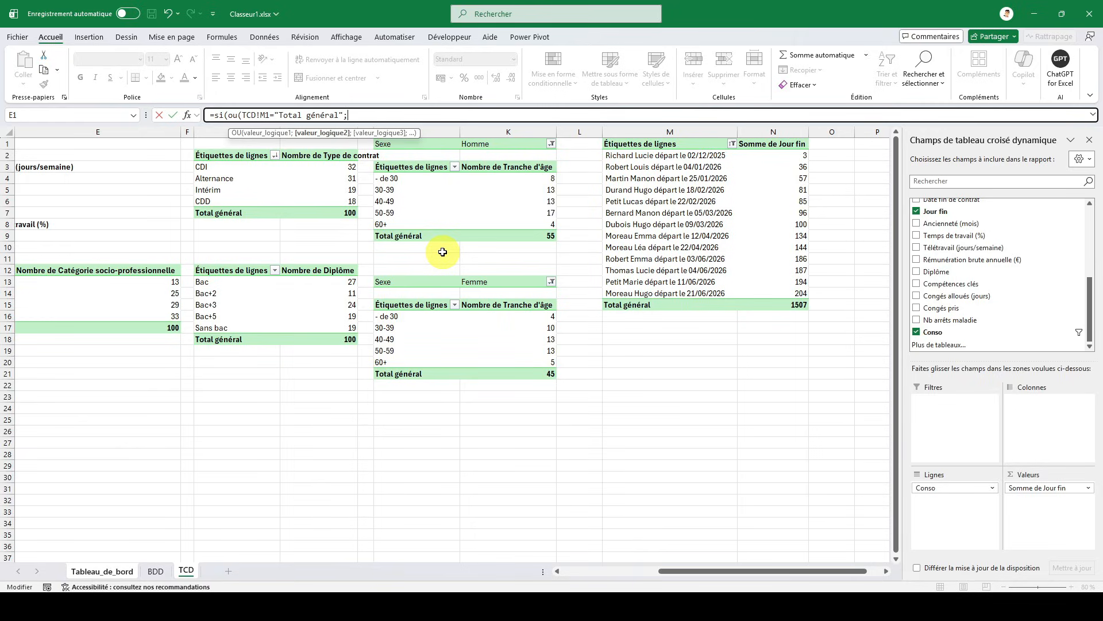
- Add TCD!M1="" as the second OU condition and close the OU test
{"action": "left_click", "coordinate": [691, 144]}
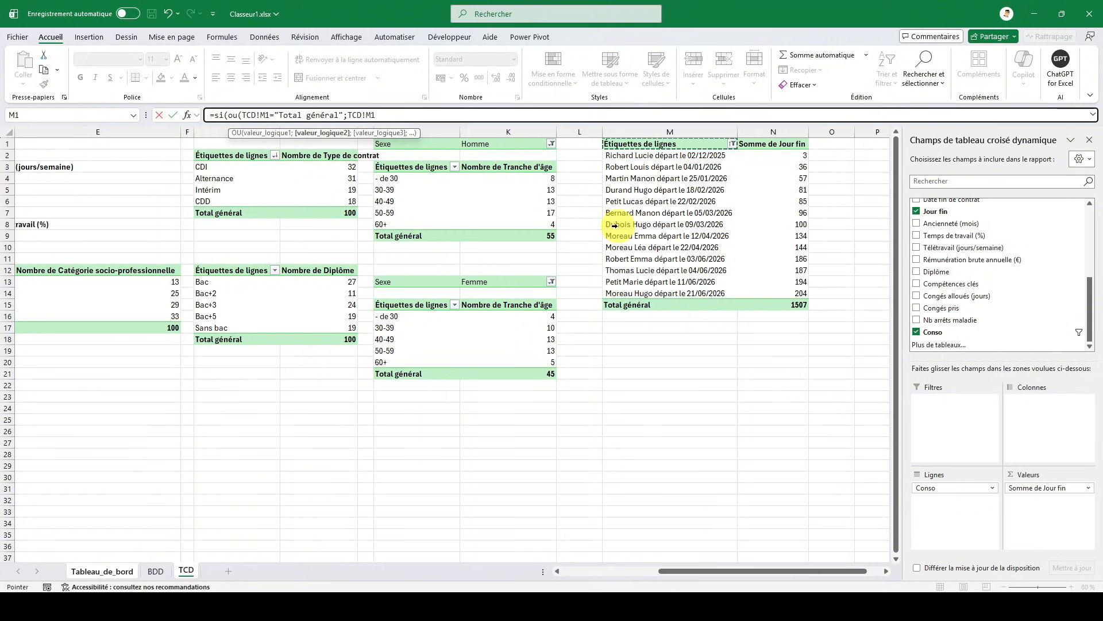
{"action": "type", "text": "=\"\""}
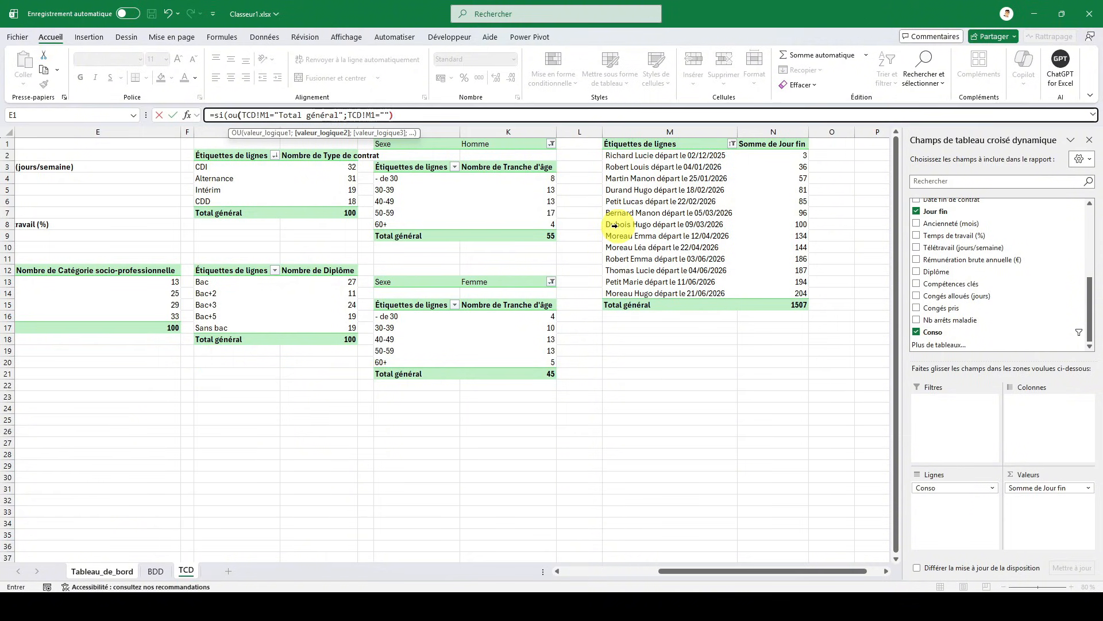
{"action": "type", "text": ")"}
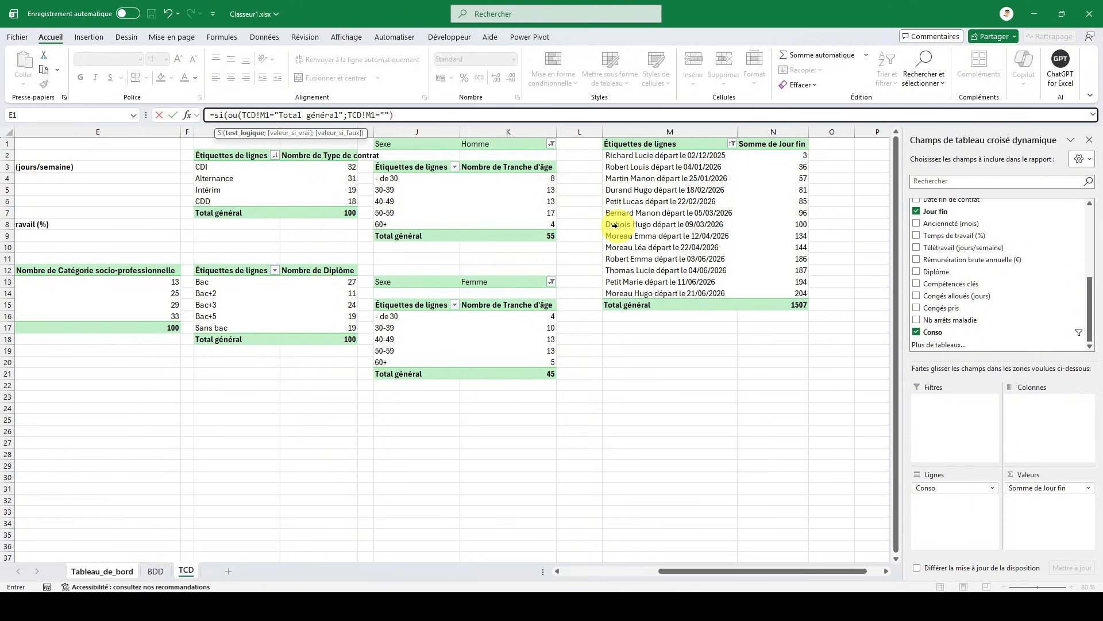
{"action": "type", "text": ";\"\";"}
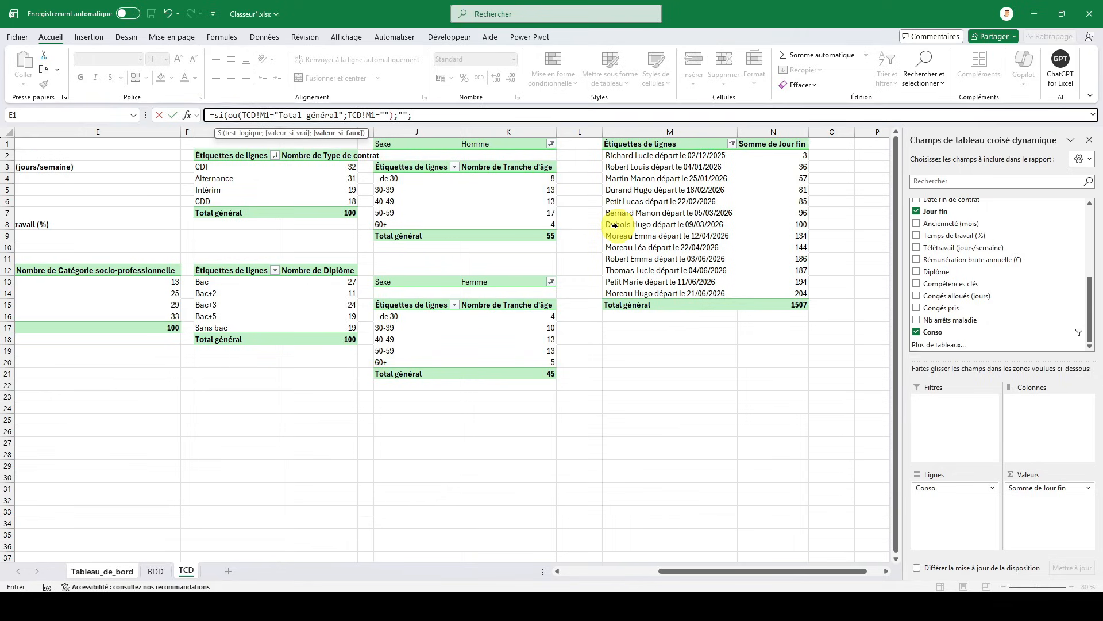
- Finish the U22 formula so it returns "" when the test is true and TCD!M1 otherwise
{"action": "left_click", "coordinate": [677, 143]}
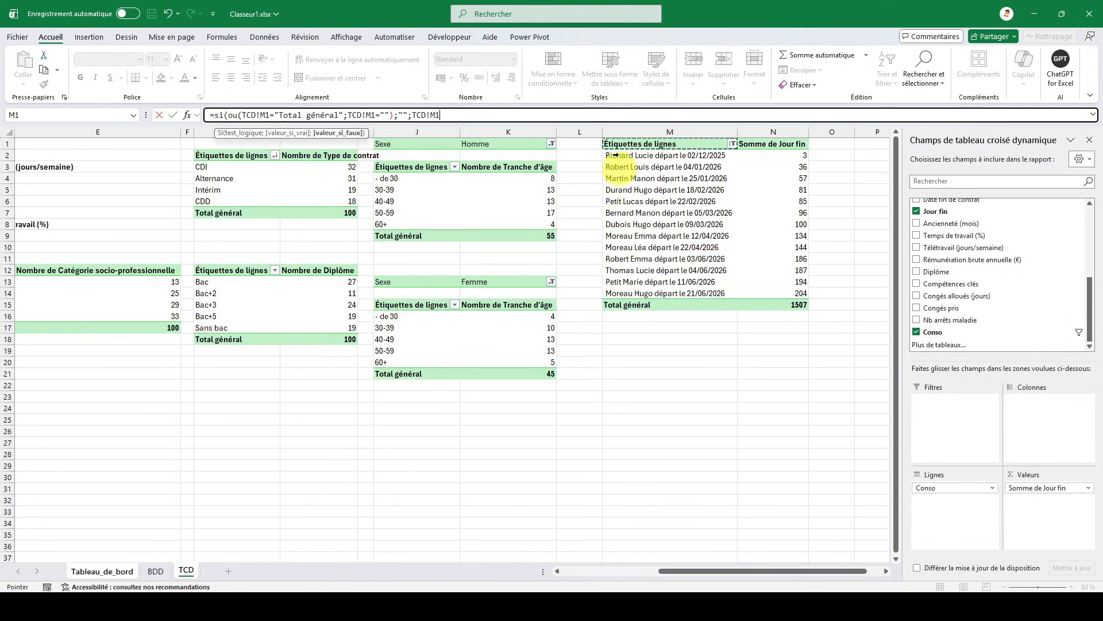
{"action": "type", "text": ")"}
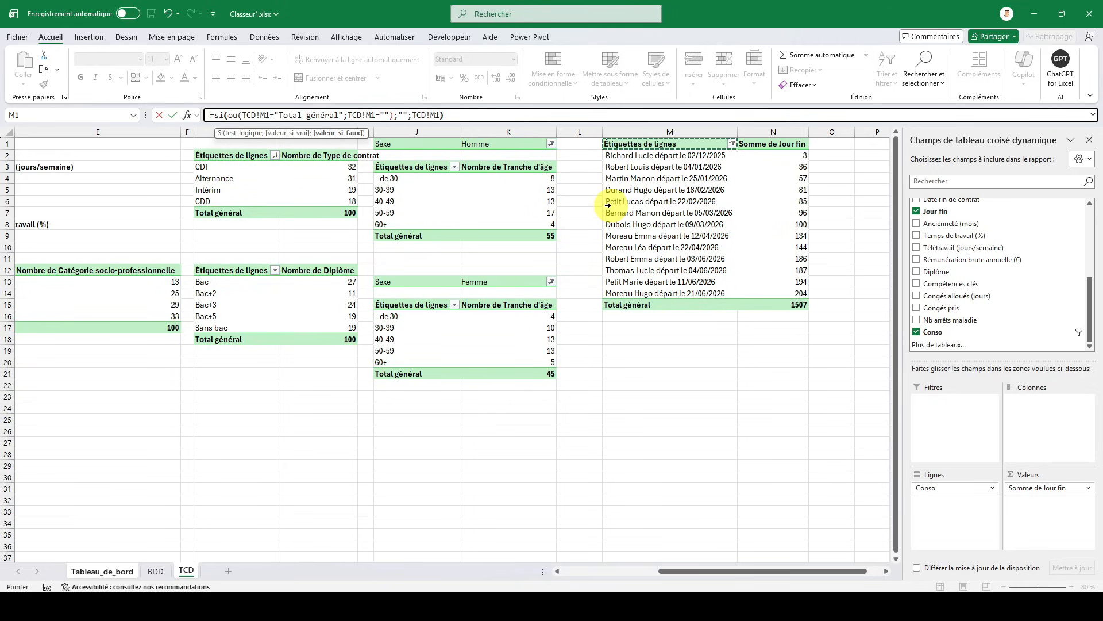
{"action": "key", "text": "Return"}
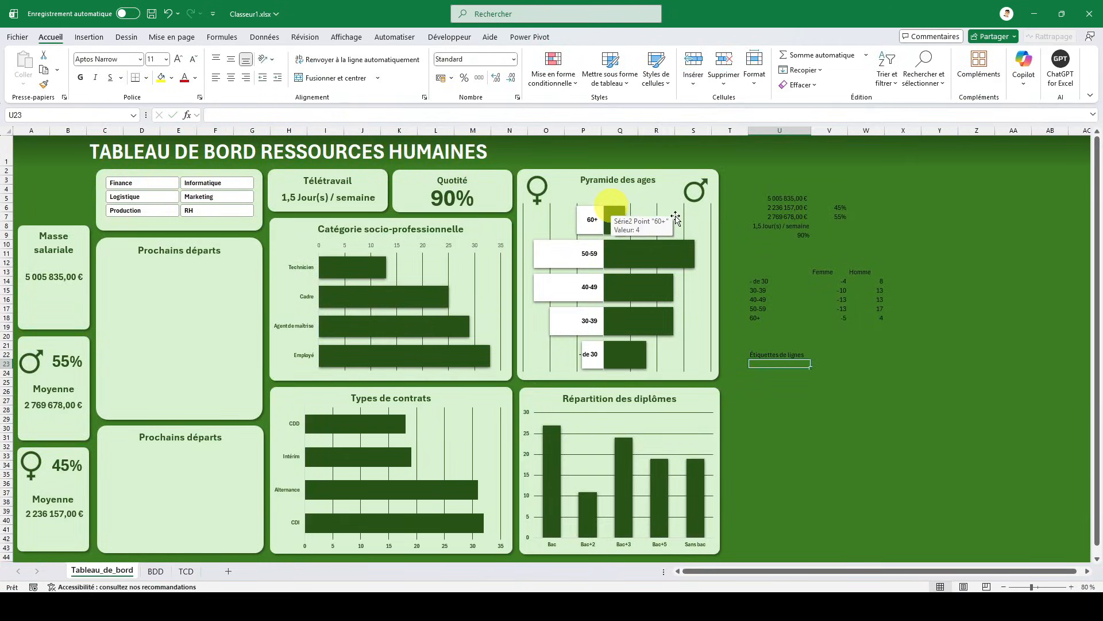
{"action": "left_click", "coordinate": [758, 353]}
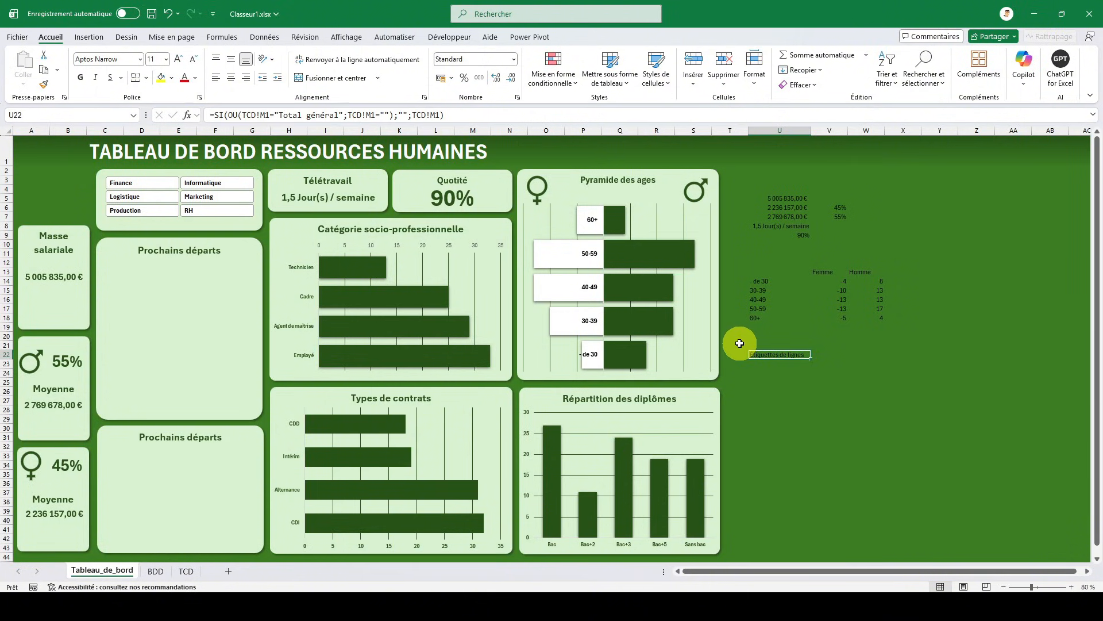
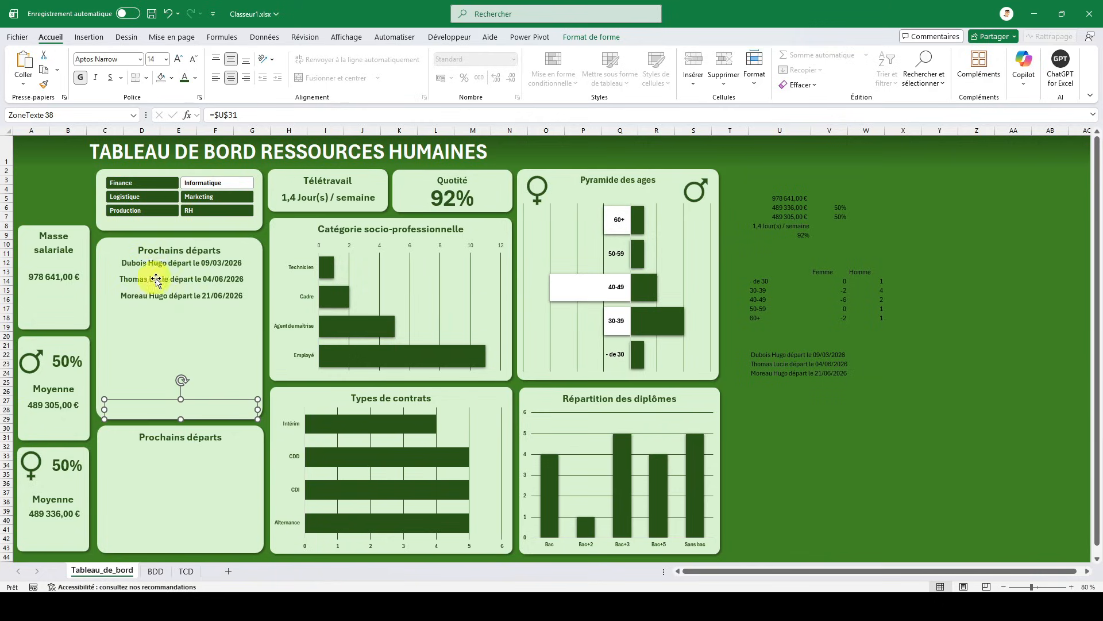
- Filter the dashboard by the RH, Production and Logistique services in turn to check how the departures list updates
{"action": "left_click", "coordinate": [201, 210]}
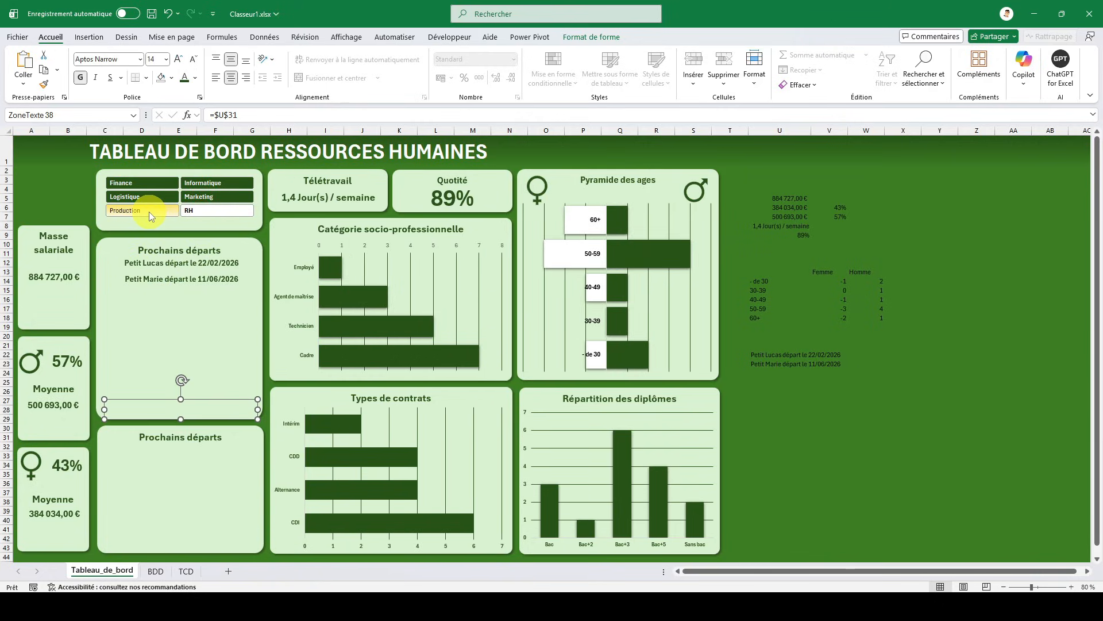
{"action": "left_click", "coordinate": [149, 210]}
{"action": "left_click", "coordinate": [154, 201]}
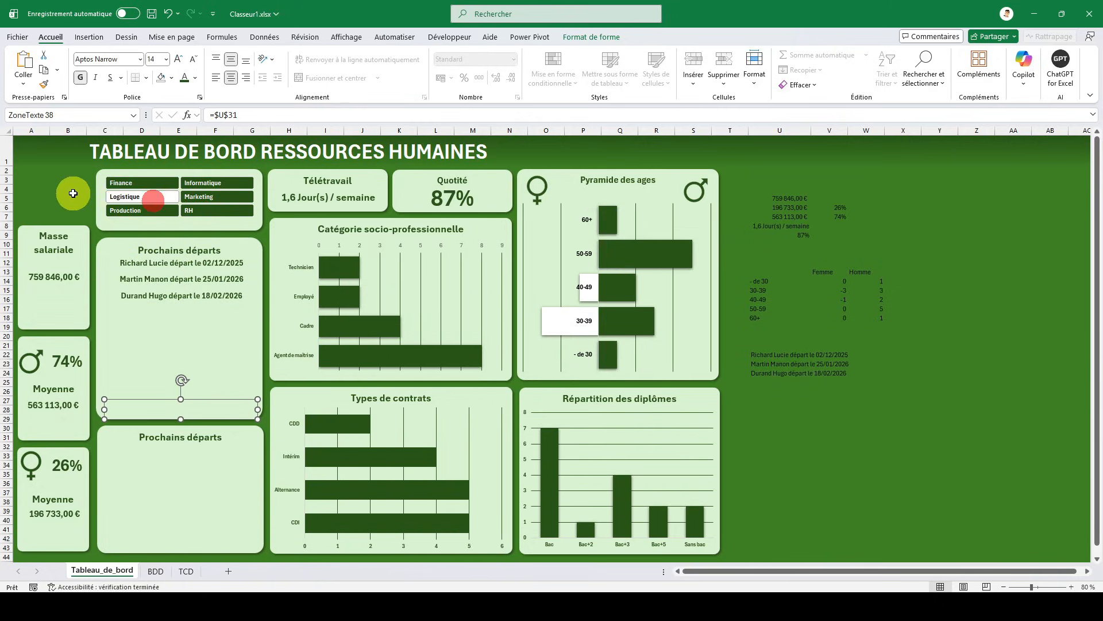
{"action": "left_click", "coordinate": [69, 159]}
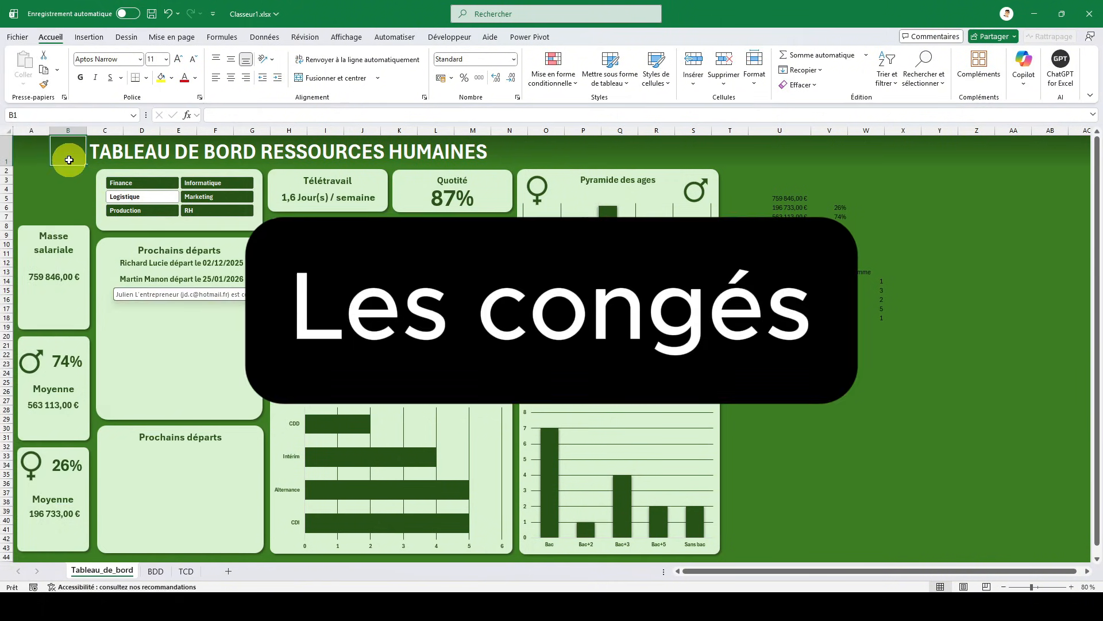
- Replace the title of the empty card below the departures list with "Consommation des congés"
{"action": "triple_click", "coordinate": [174, 437]}
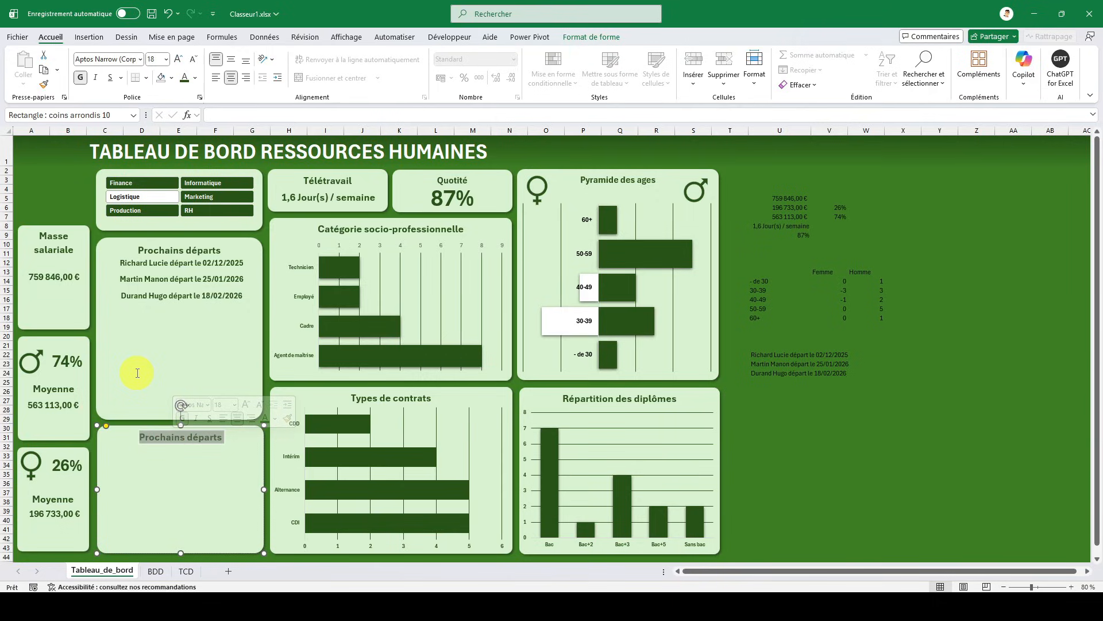
{"action": "type", "text": "Conso"}
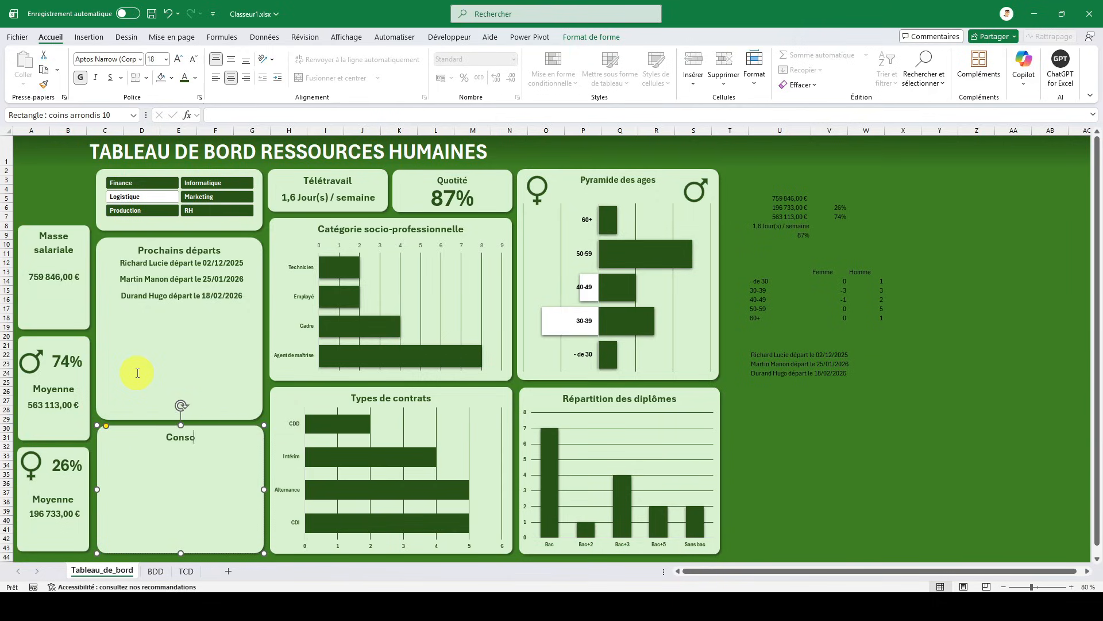
{"action": "type", "text": "mmation des congés"}
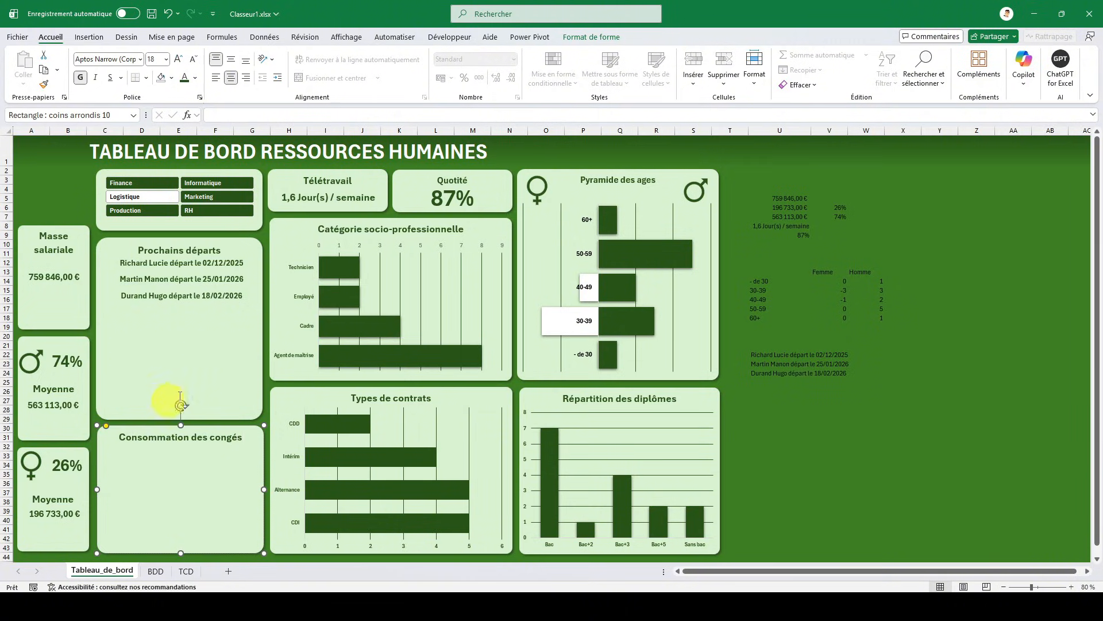
{"action": "left_click", "coordinate": [71, 197]}
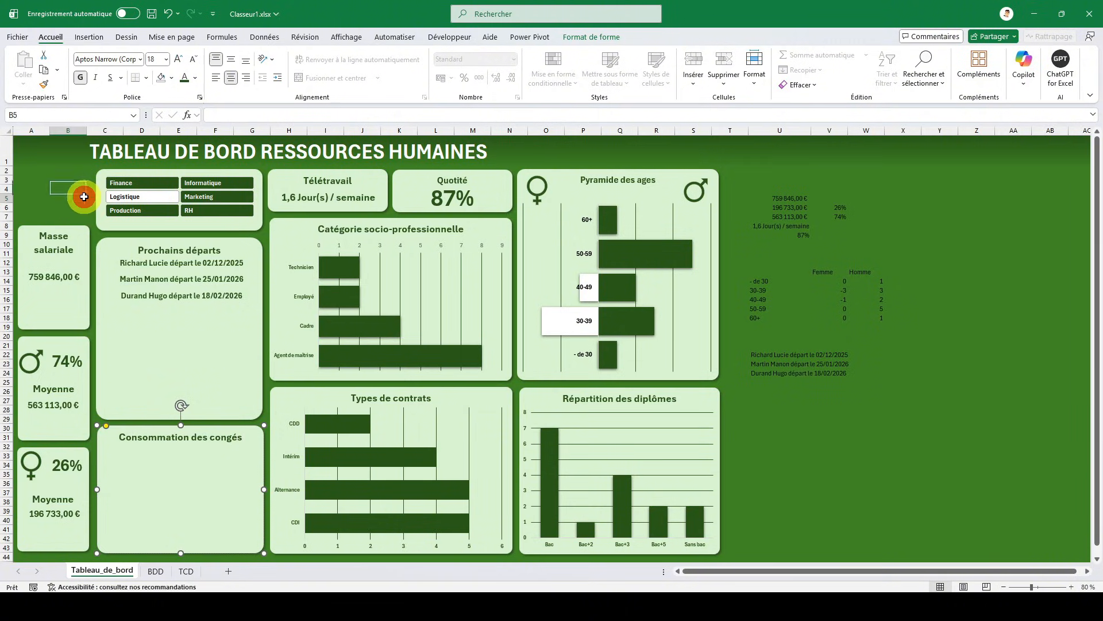
- On the TCD sheet, copy the upcoming departures pivot table from M1:N5 and paste it at P1
{"action": "left_click", "coordinate": [906, 353]}
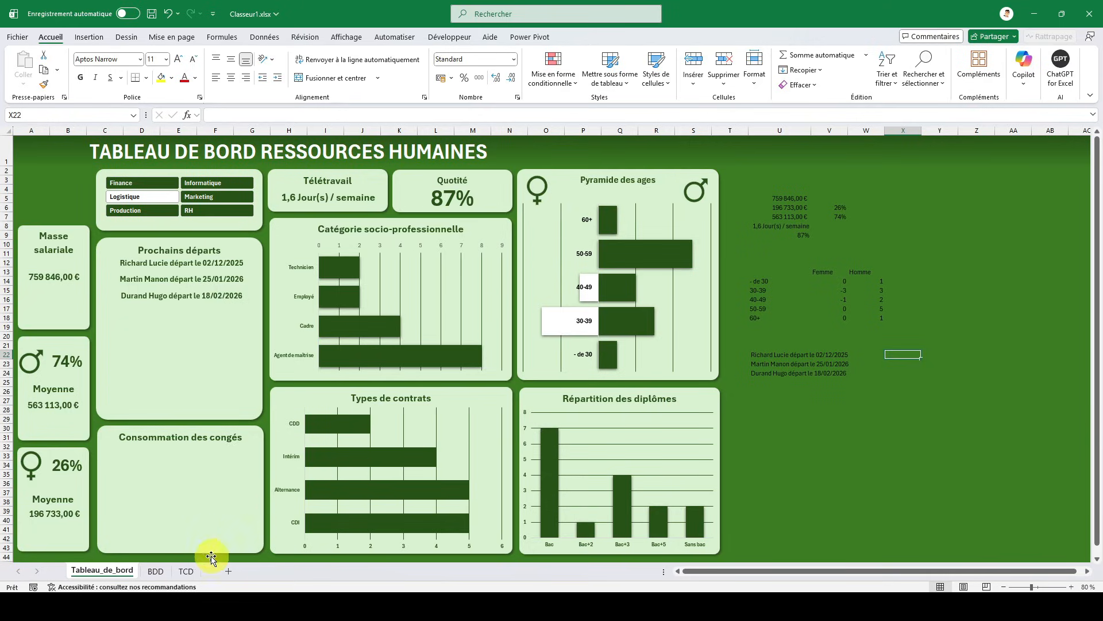
{"action": "left_click", "coordinate": [188, 570]}
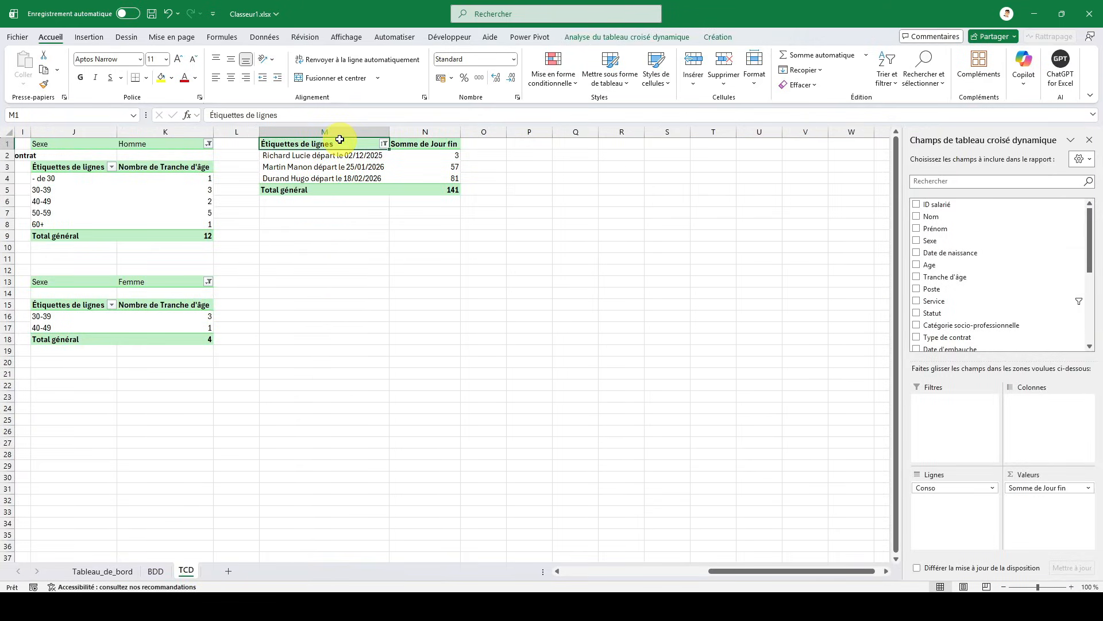
{"action": "left_click_drag", "start_coordinate": [339, 142], "coordinate": [426, 189]}
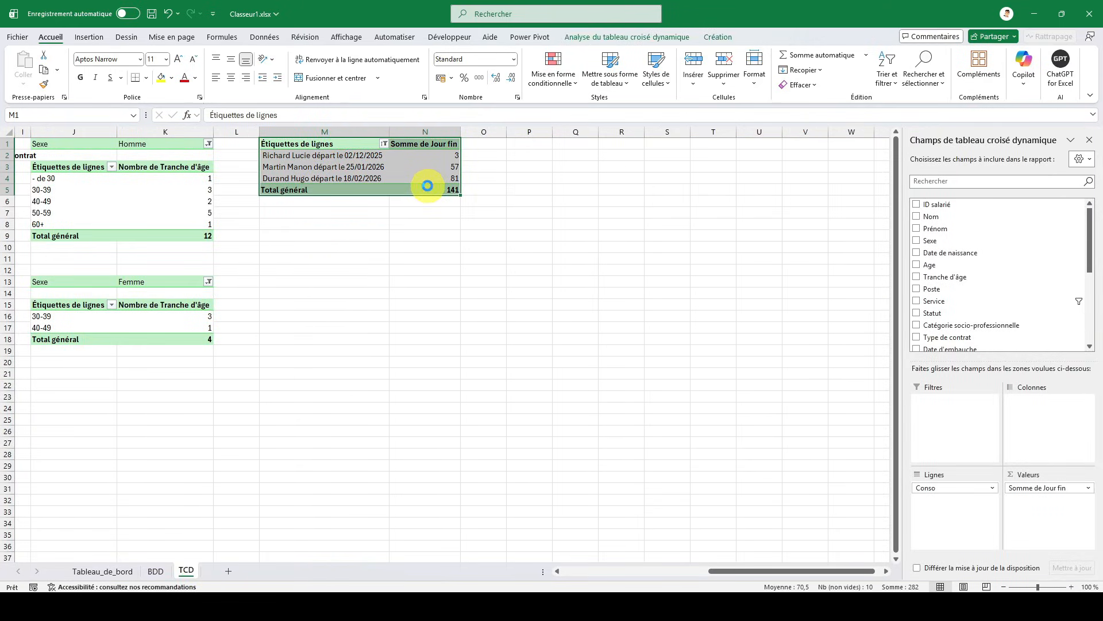
{"action": "key", "text": "ctrl+c"}
{"action": "left_click", "coordinate": [535, 143]}
{"action": "key", "text": "ctrl+v"}
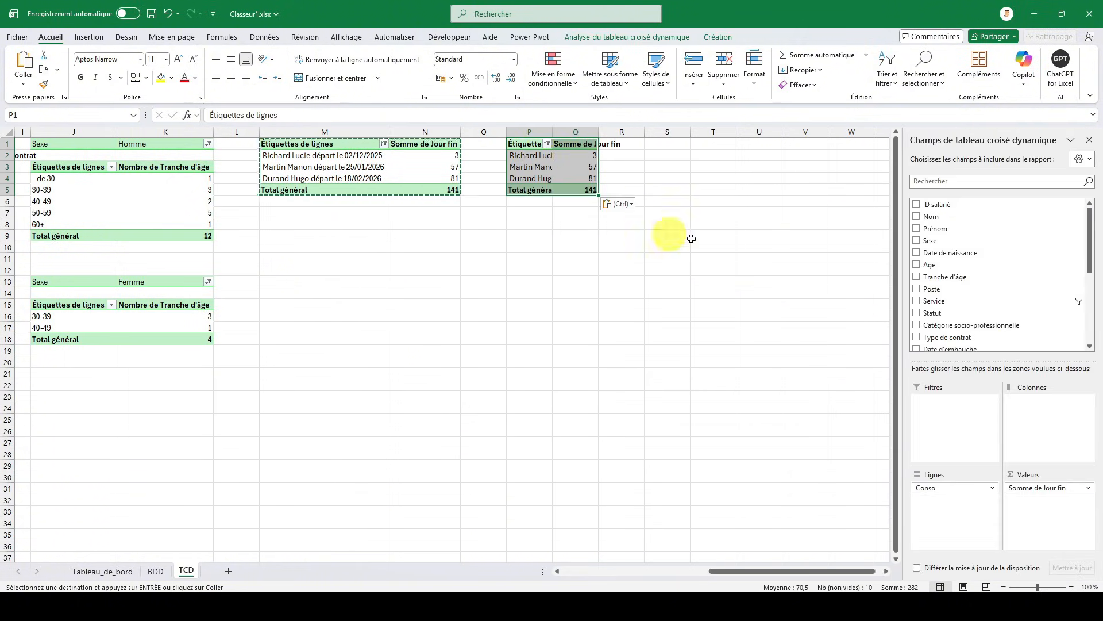
- Remove Somme de Jour fin and Conso from the P1 pivot table and add Congés alloués (jours) as its value
{"action": "left_click_drag", "start_coordinate": [1034, 488], "coordinate": [956, 310]}
{"action": "left_click_drag", "start_coordinate": [950, 487], "coordinate": [953, 296]}
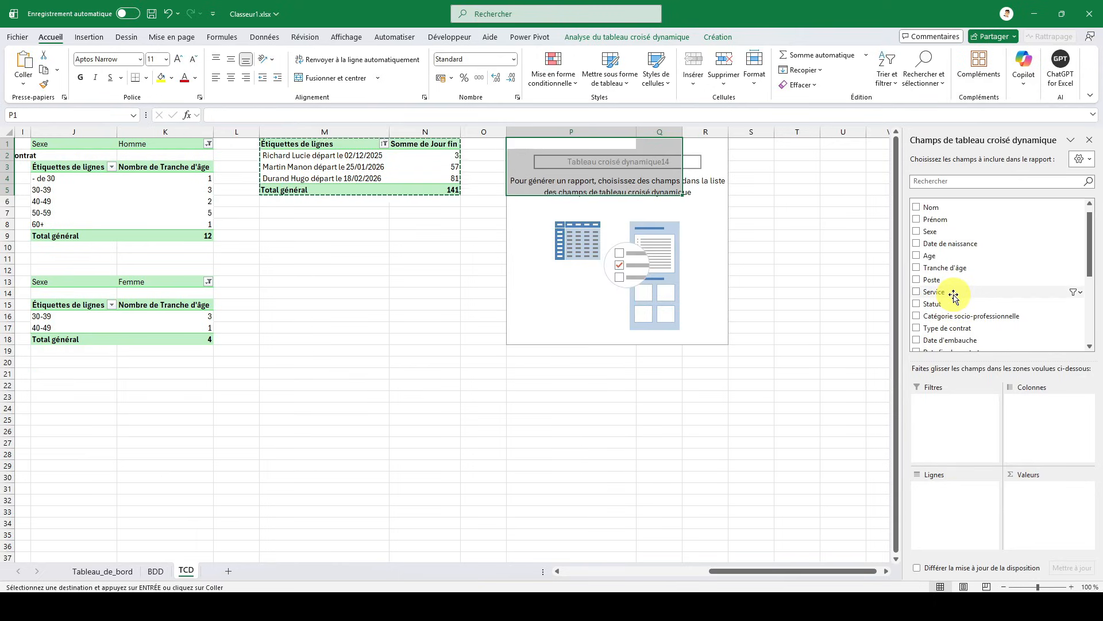
{"action": "scroll", "coordinate": [954, 296], "scroll_direction": "down", "scroll_amount": 4}
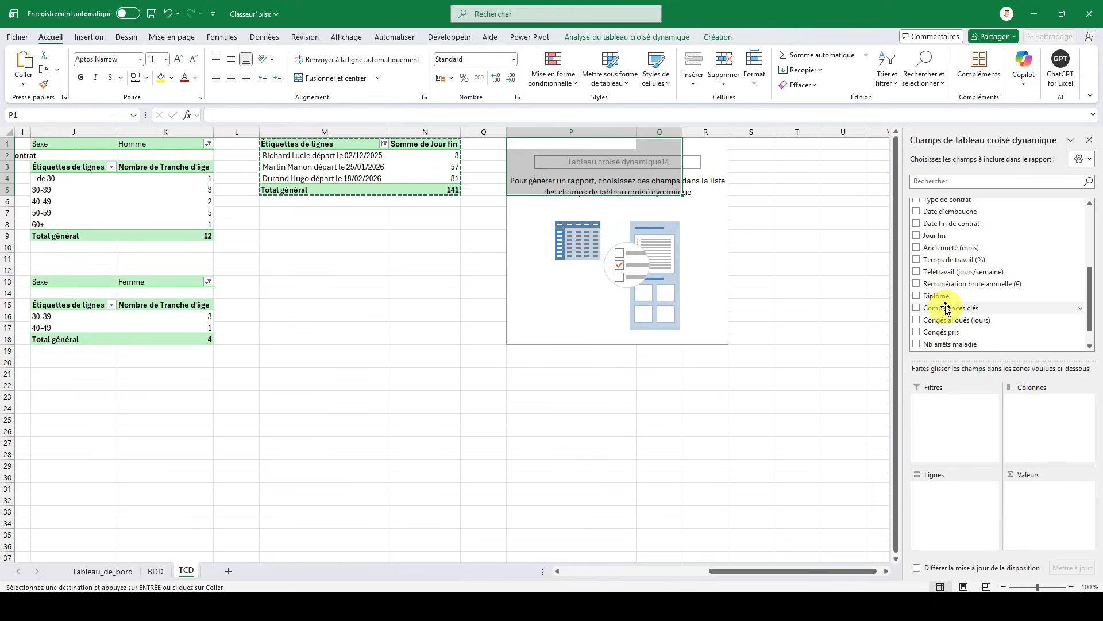
{"action": "left_click", "coordinate": [916, 321]}
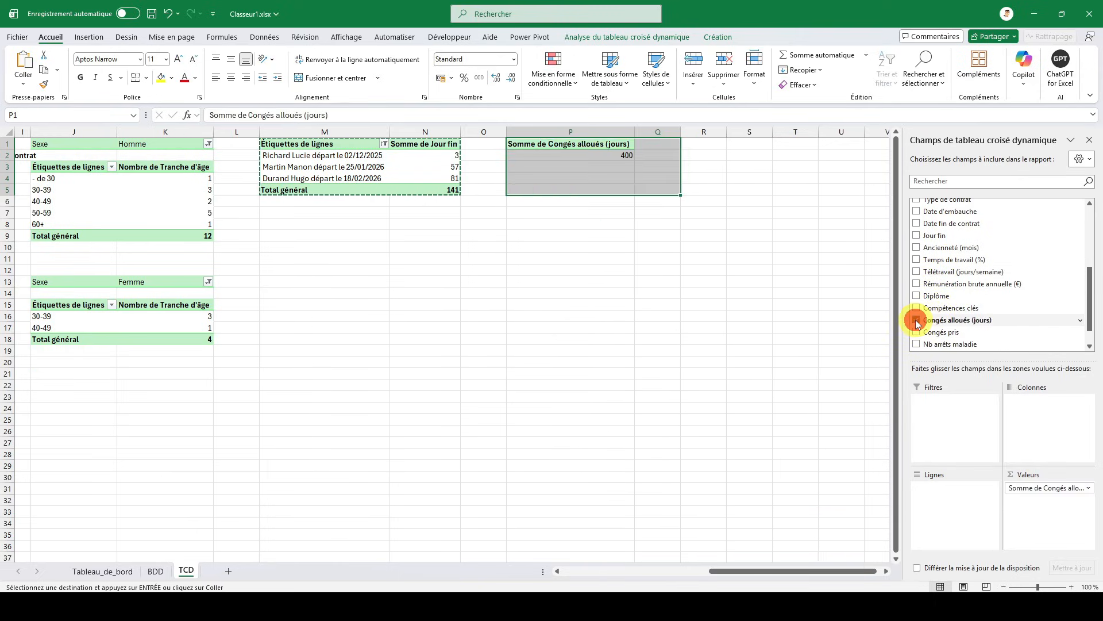
- Duplicate the Congés alloués pivot table from P1:P2 to R1
{"action": "left_click", "coordinate": [579, 145]}
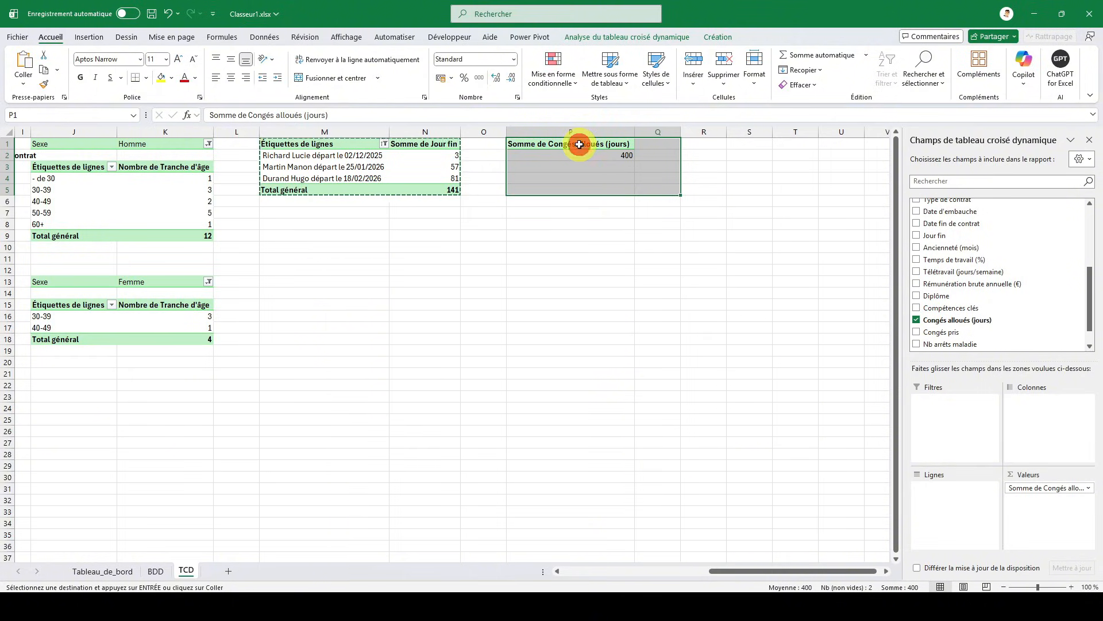
{"action": "left_click_drag", "start_coordinate": [580, 144], "coordinate": [592, 155]}
{"action": "key", "text": "ctrl+c"}
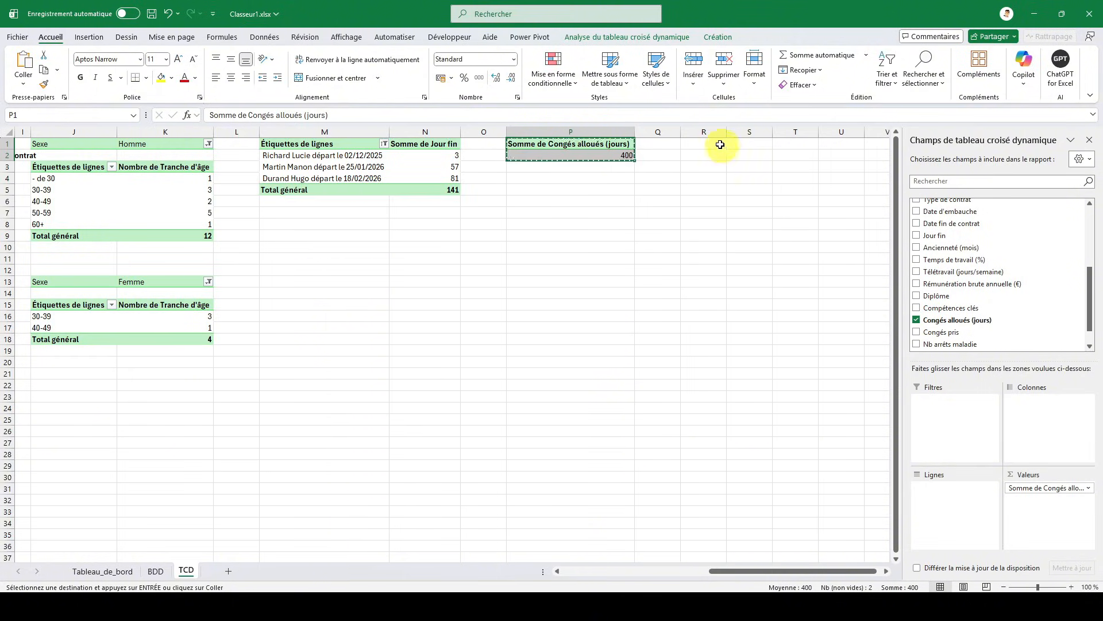
{"action": "left_click", "coordinate": [705, 143]}
{"action": "key", "text": "ctrl+v"}
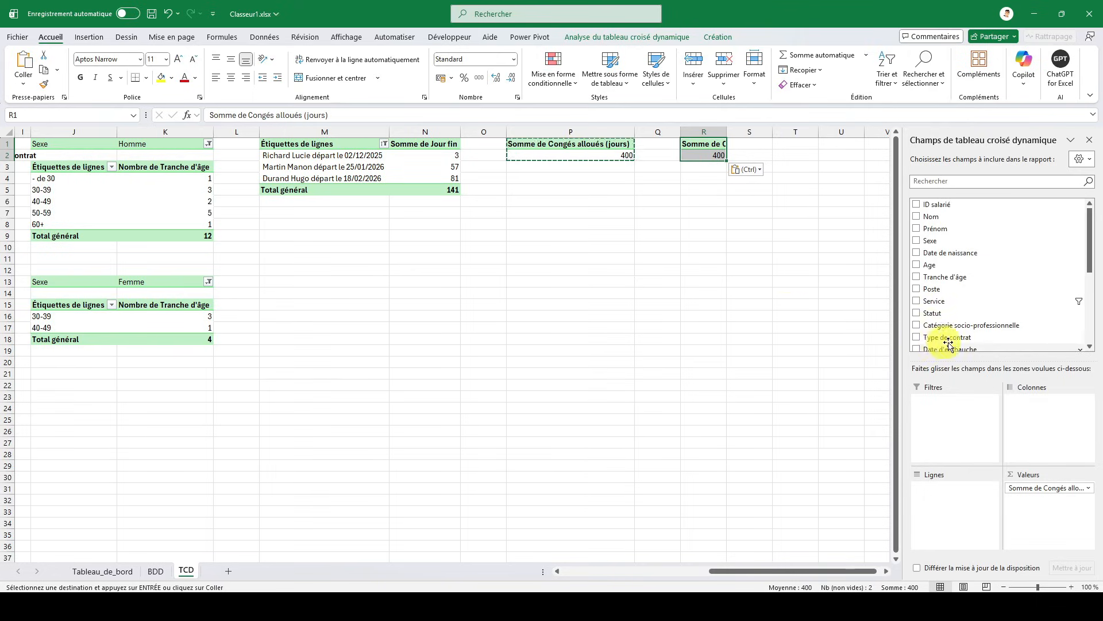
- Replace the value field of the R1 pivot table with Congés pris
{"action": "left_click_drag", "start_coordinate": [1036, 494], "coordinate": [967, 297]}
{"action": "scroll", "coordinate": [967, 295], "scroll_direction": "down", "scroll_amount": 3}
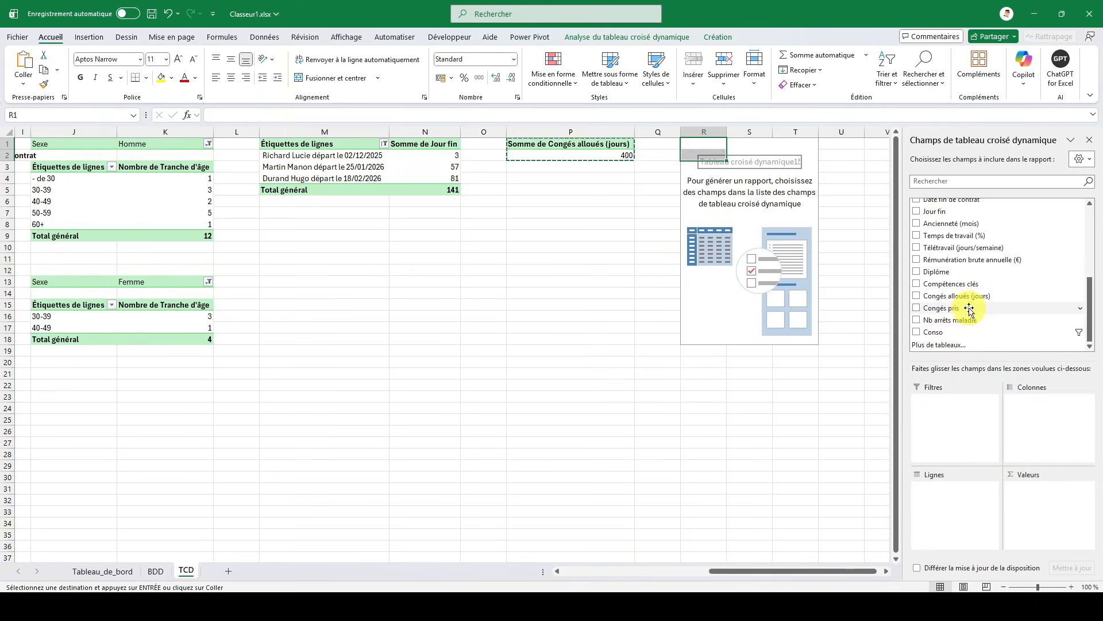
{"action": "left_click", "coordinate": [918, 311]}
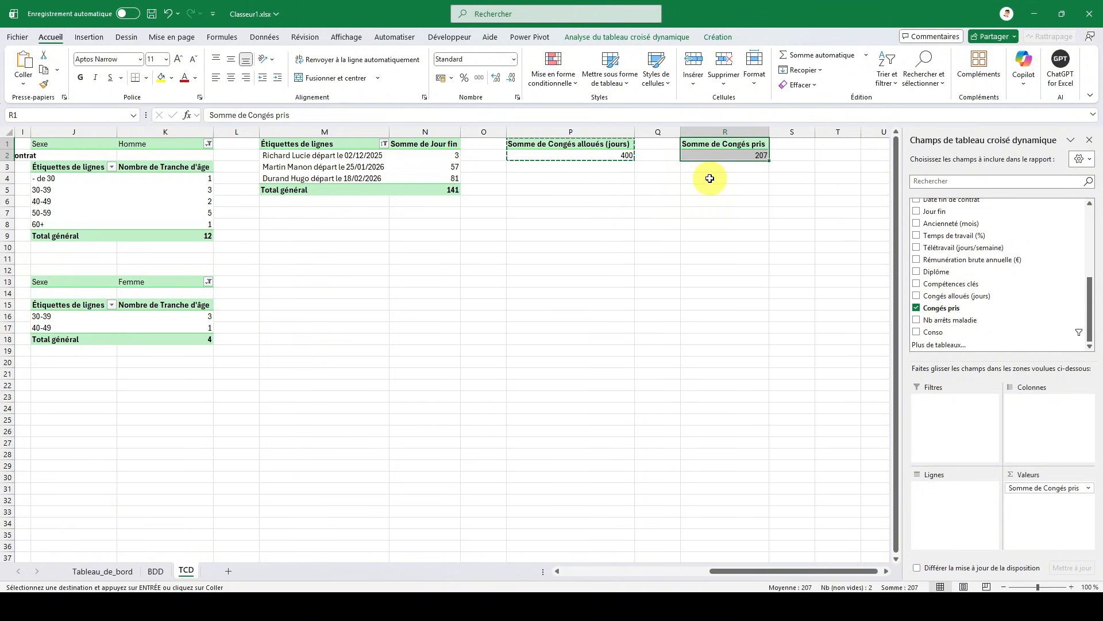
- In cell X22 of Tableau_de_bord, reference the Congés alloués sum from the pivot table in TCD!P2
{"action": "left_click", "coordinate": [117, 569]}
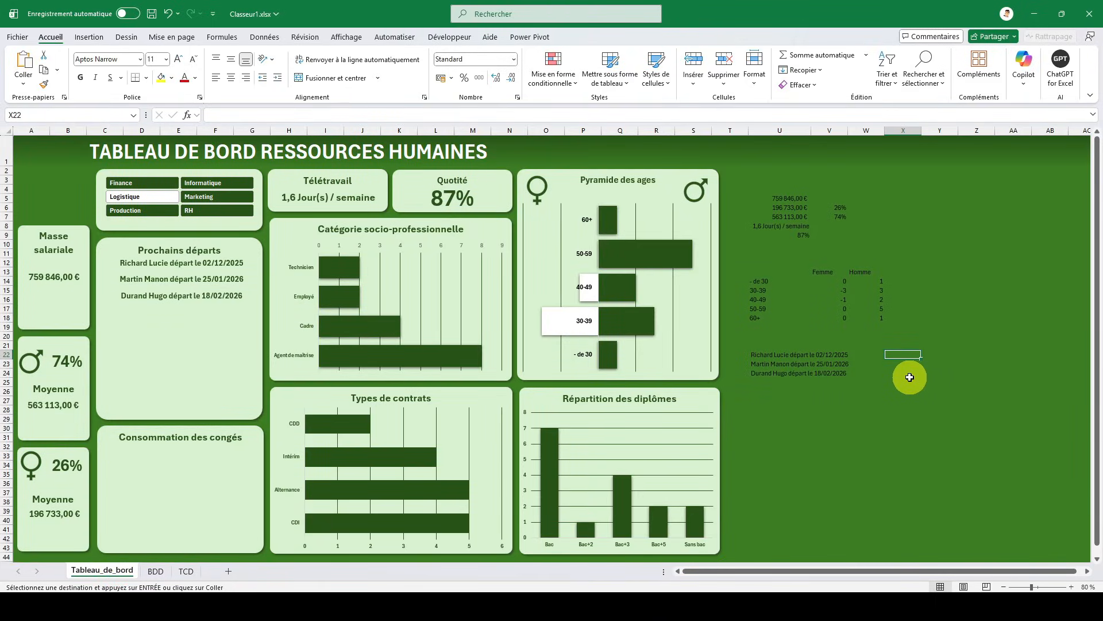
{"action": "type", "text": "="}
{"action": "left_click", "coordinate": [187, 571]}
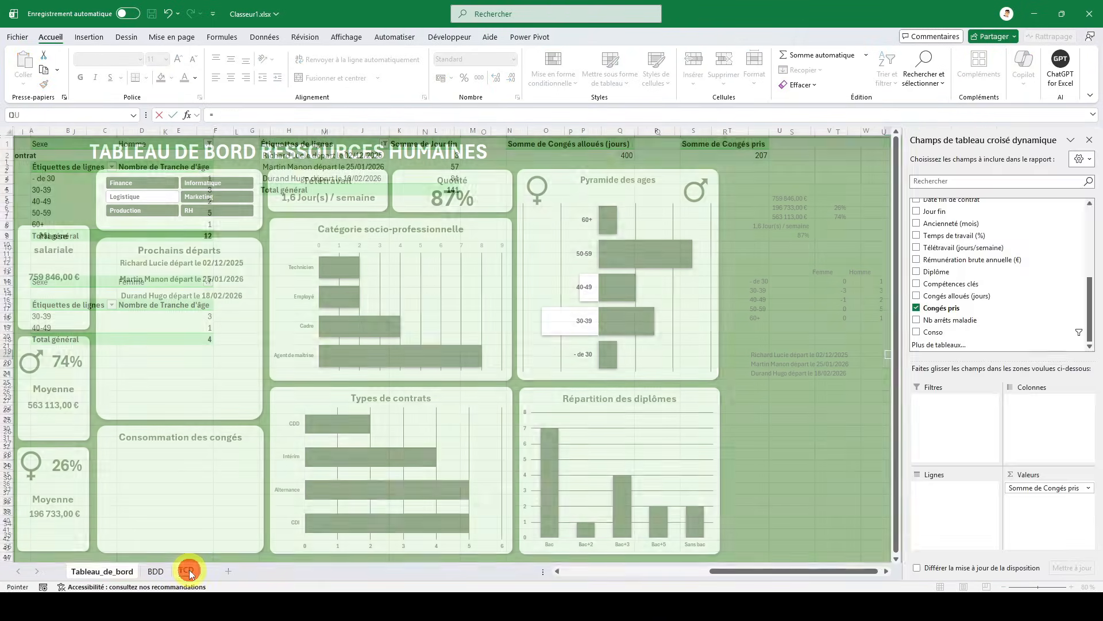
{"action": "left_click", "coordinate": [569, 157]}
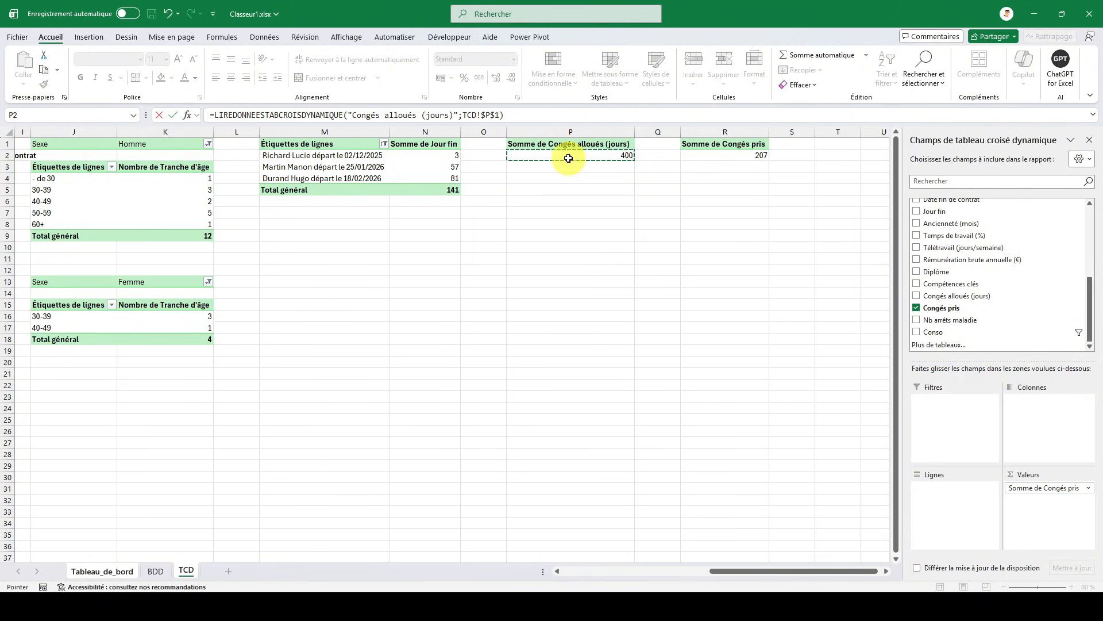
{"action": "key", "text": "Return"}
- In cell X23 of Tableau_de_bord, reference the Congés pris sum from the pivot table in TCD!R2
{"action": "type", "text": "="}
{"action": "left_click", "coordinate": [190, 572]}
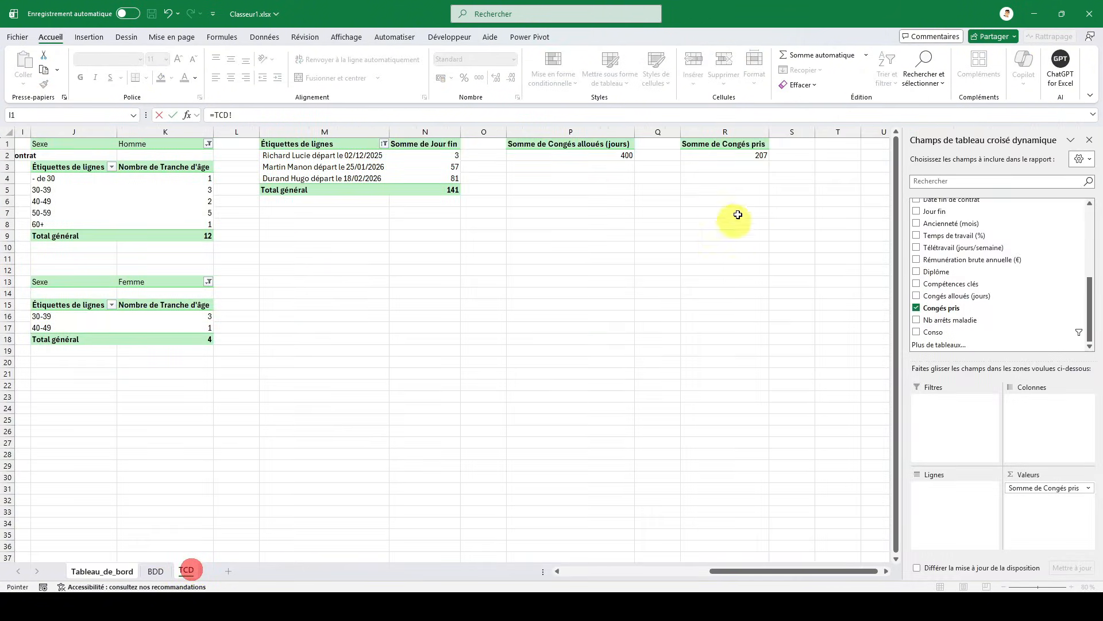
{"action": "left_click", "coordinate": [743, 154]}
{"action": "key", "text": "Return"}
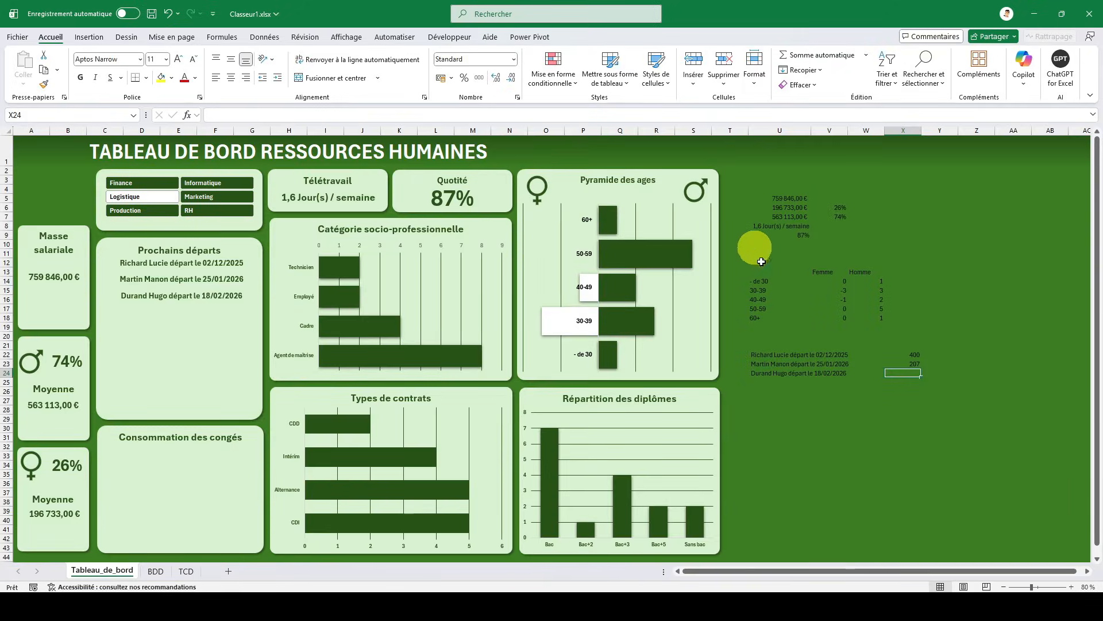
- Enter 1 in Y22 and compute the share of leave taken in Y23 by dividing X23 by X22
{"action": "left_click", "coordinate": [936, 363]}
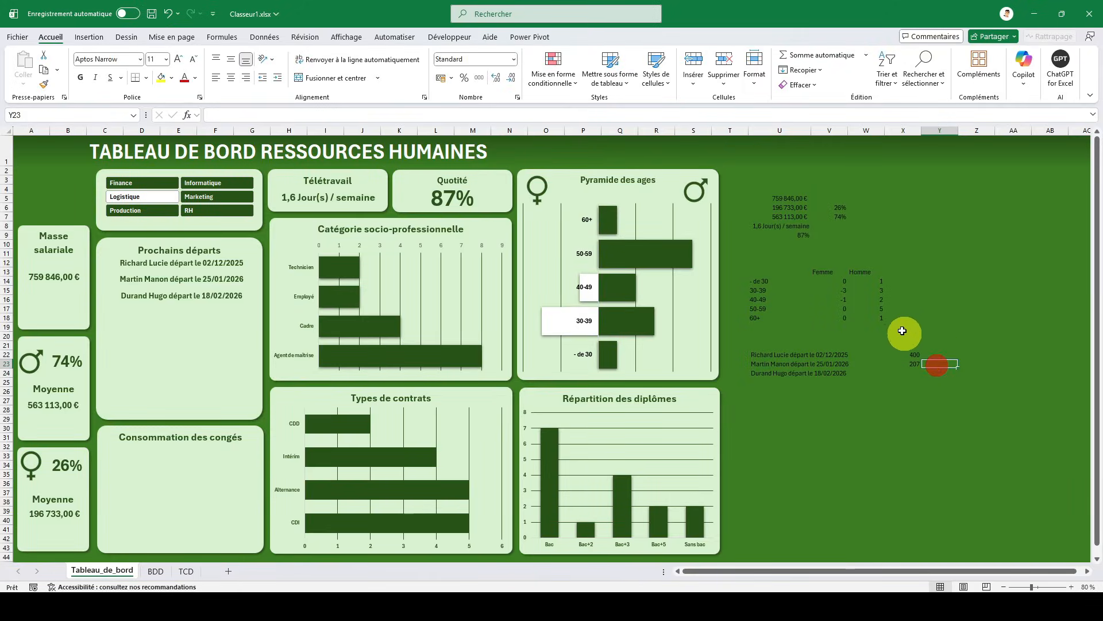
{"action": "key", "text": "Up"}
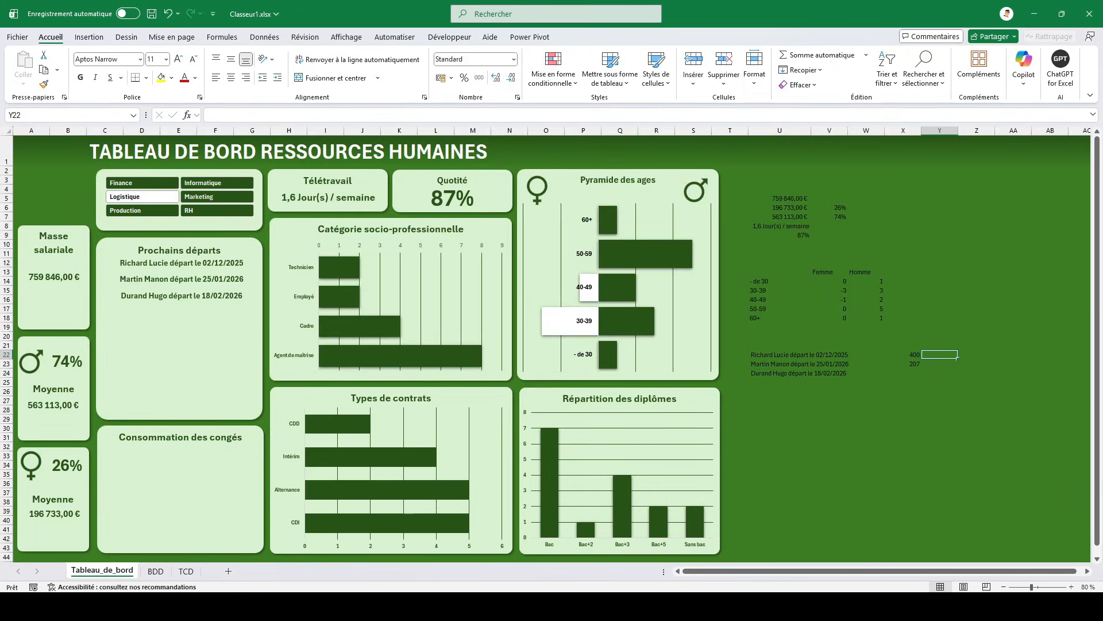
{"action": "type", "text": "1"}
{"action": "key", "text": "Return"}
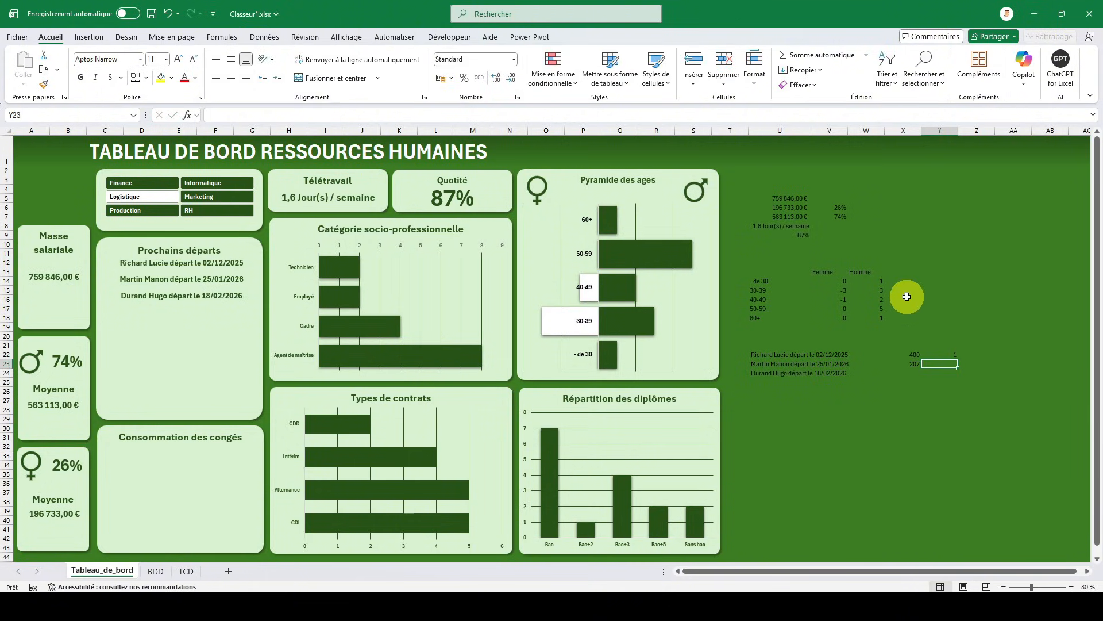
{"action": "type", "text": "="}
{"action": "key", "text": "Left"}
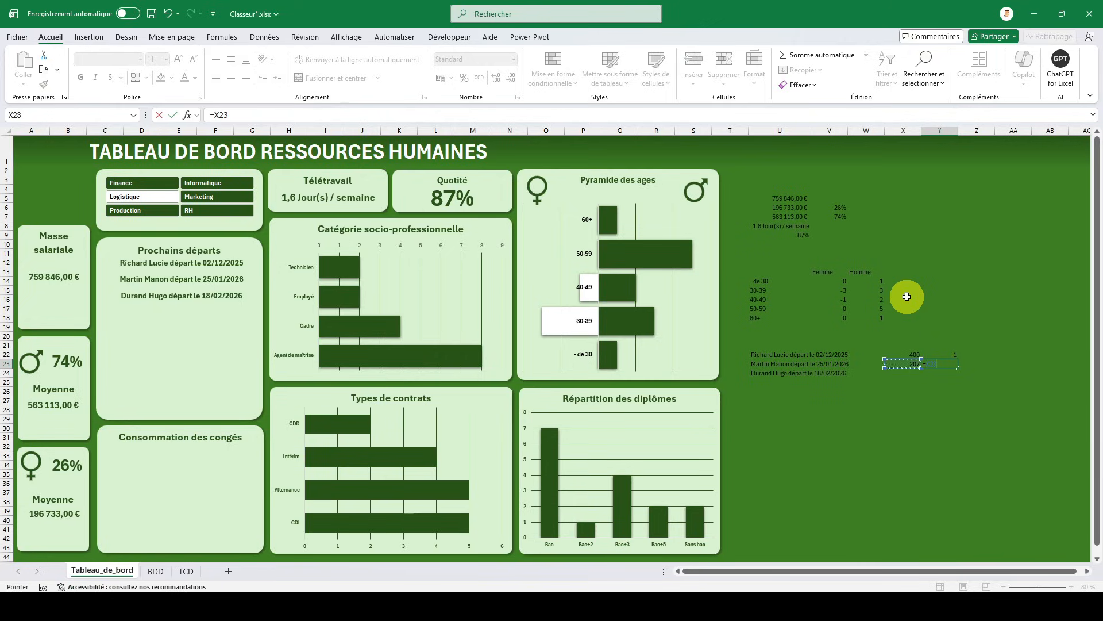
{"action": "key", "text": "Return"}
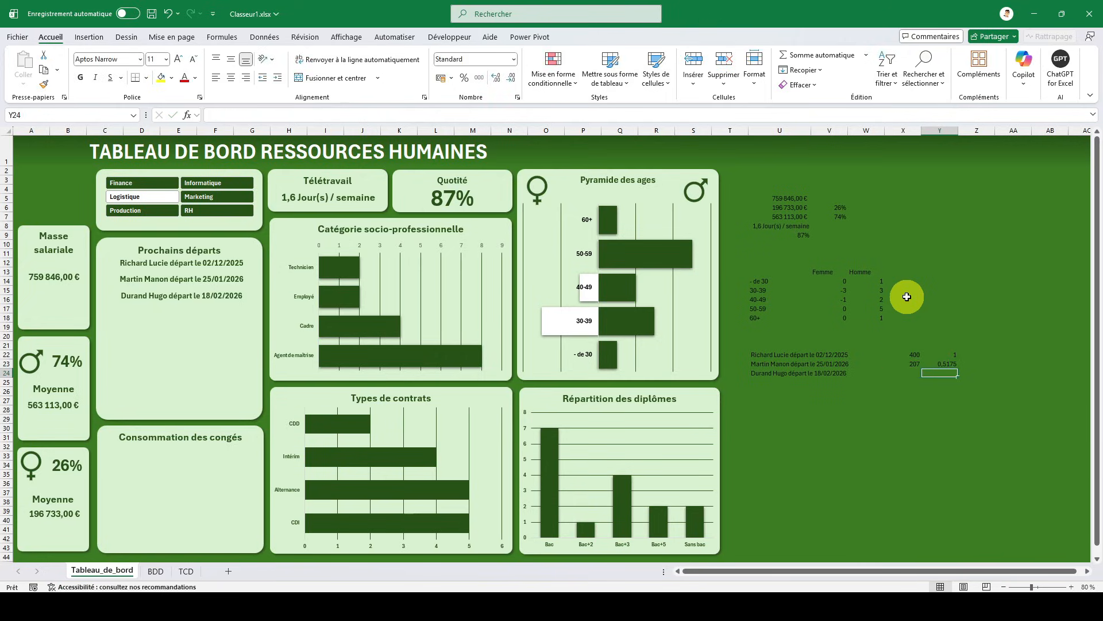
- Compute the remaining leave days in X24 by subtracting X23 from X22
{"action": "key", "text": "Left"}
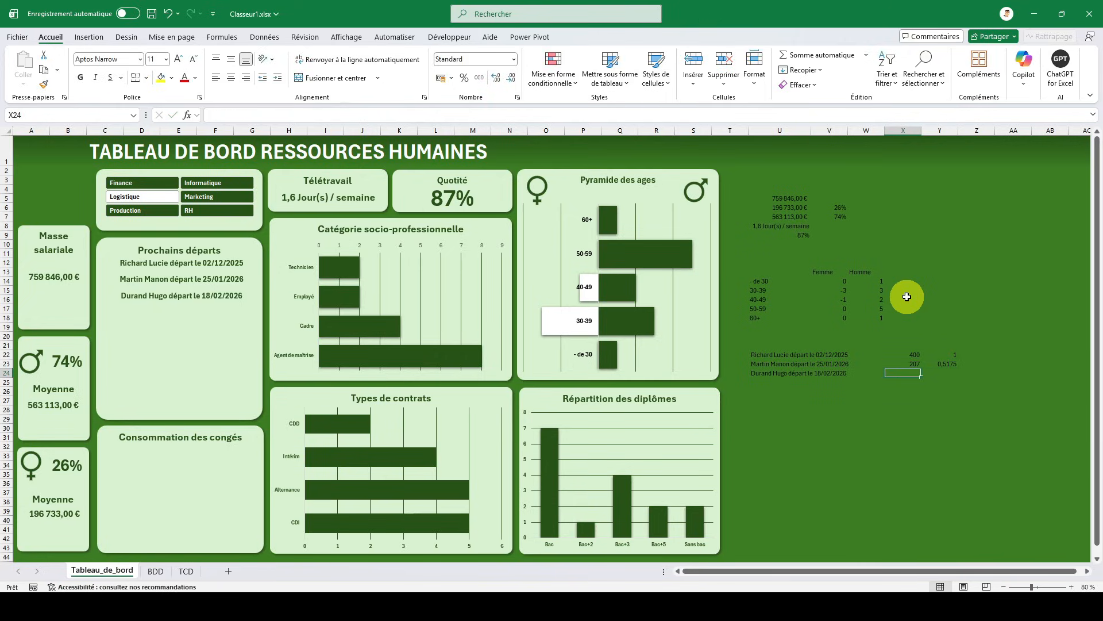
{"action": "type", "text": "="}
{"action": "key", "text": "Up"}
{"action": "key", "text": "Up"}
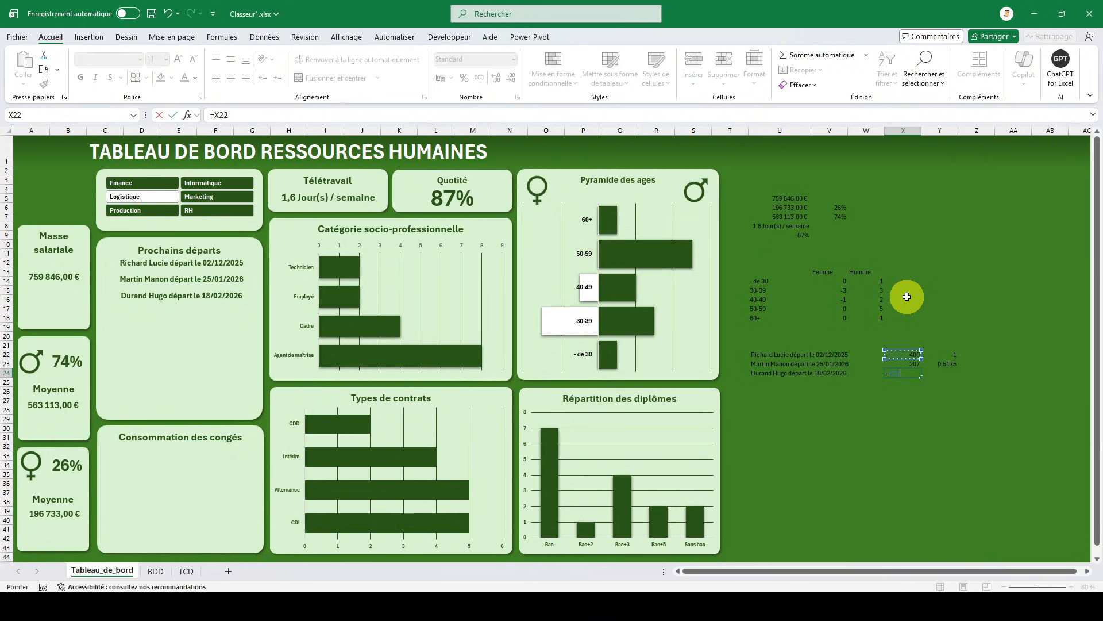
{"action": "key", "text": "Return"}
- Compute the share of remaining leave in Y24 with the formula =X24/X22
{"action": "key", "text": "Right"}
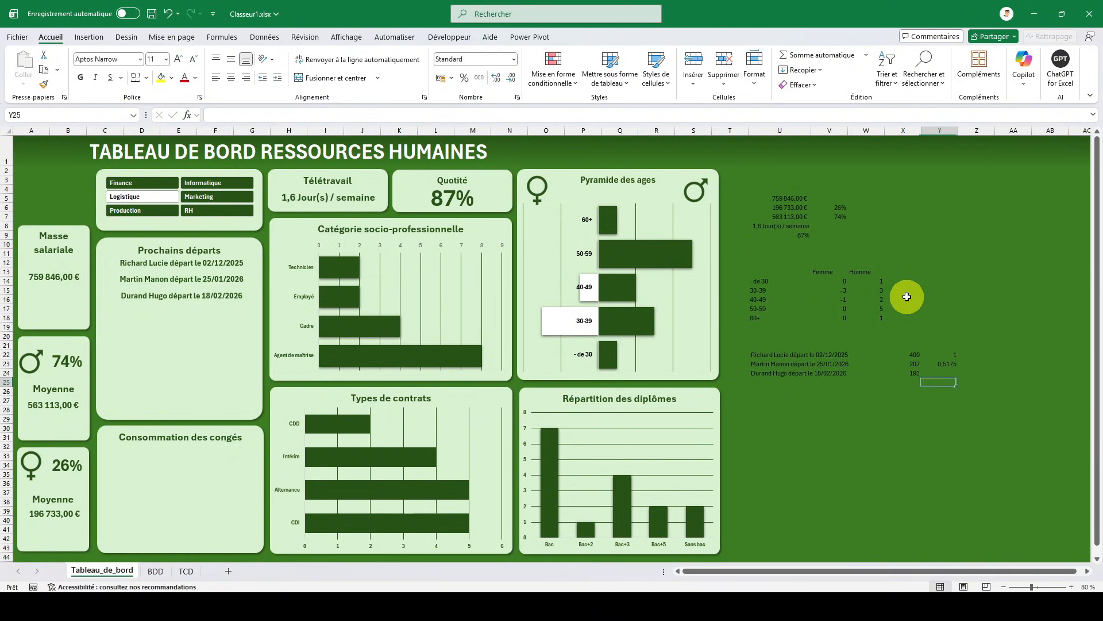
{"action": "type", "text": "="}
{"action": "key", "text": "Left"}
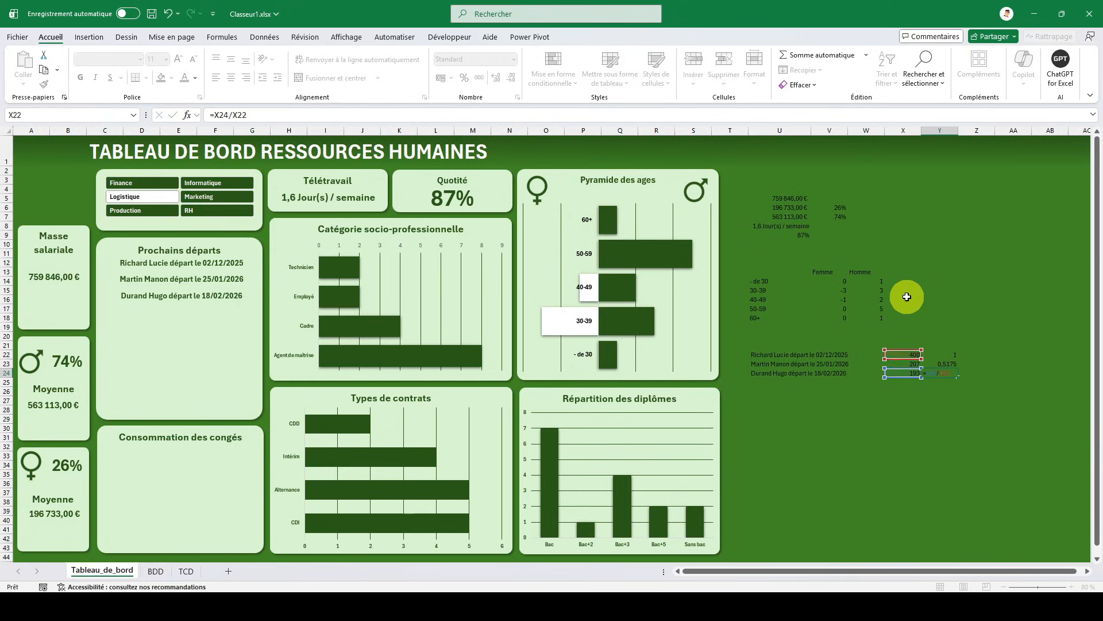
{"action": "key", "text": "Return"}
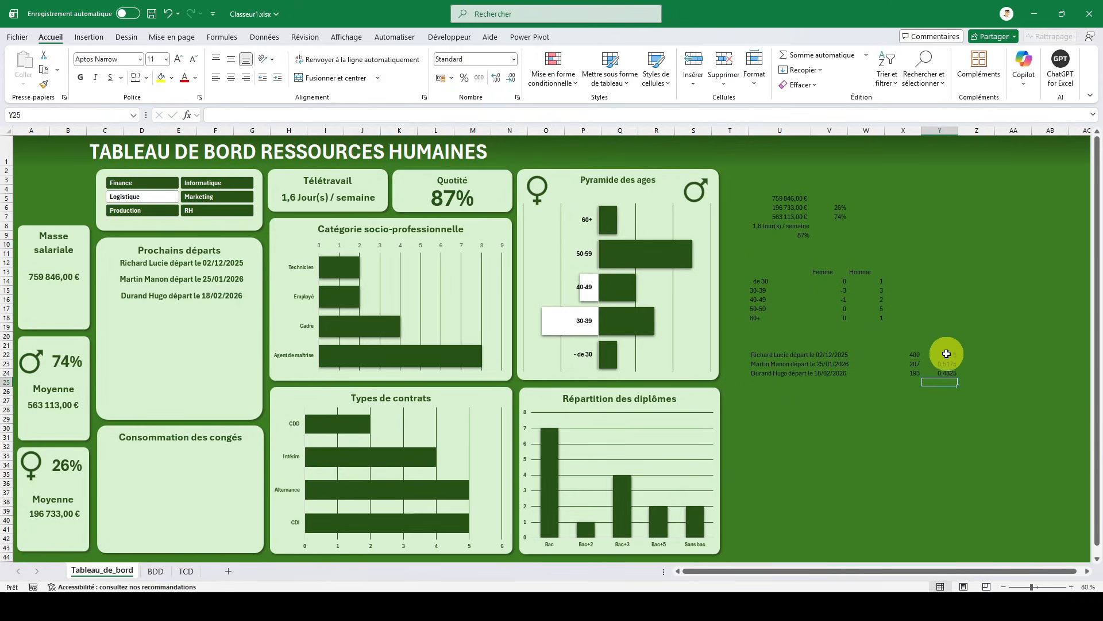
- Format the leave shares in Y22:Y24 as percentages
{"action": "left_click_drag", "start_coordinate": [944, 364], "coordinate": [948, 371]}
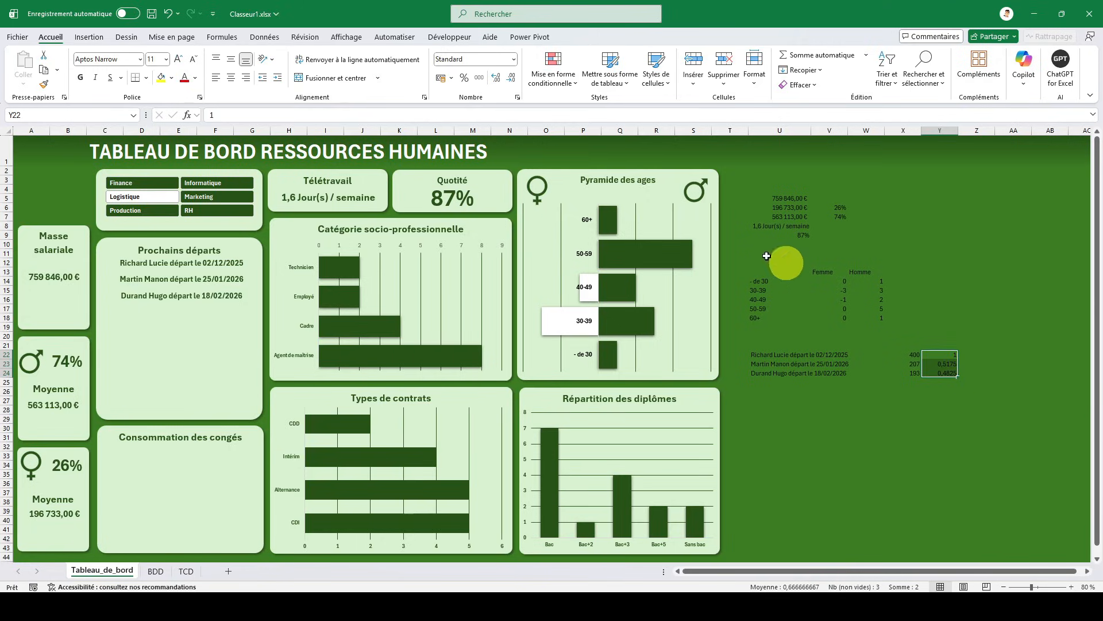
{"action": "left_click", "coordinate": [464, 78]}
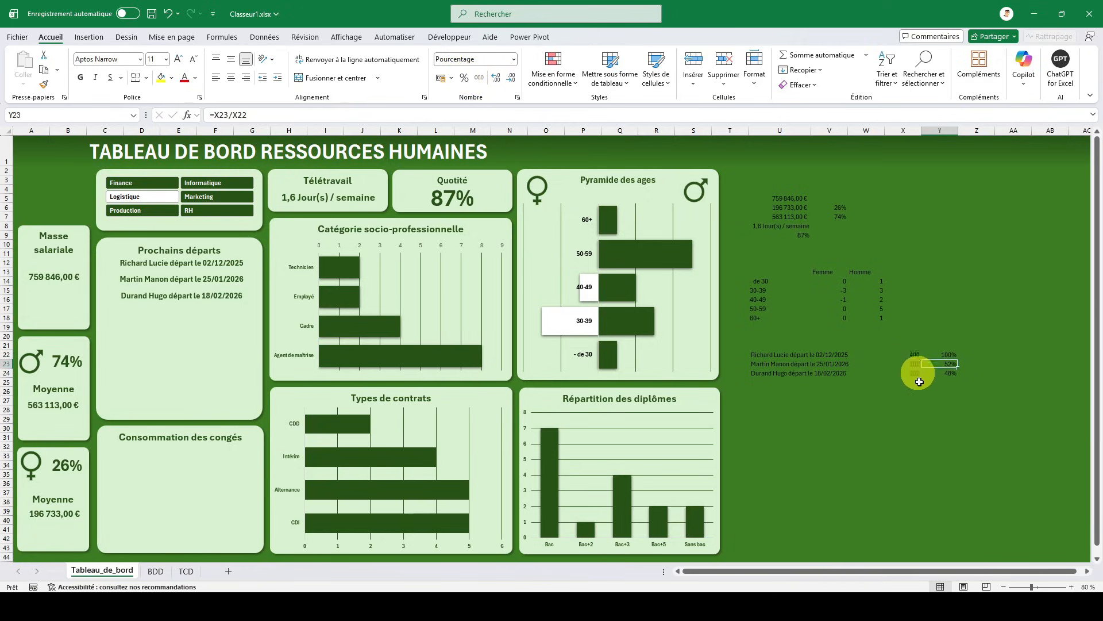
{"action": "left_click", "coordinate": [945, 364]}
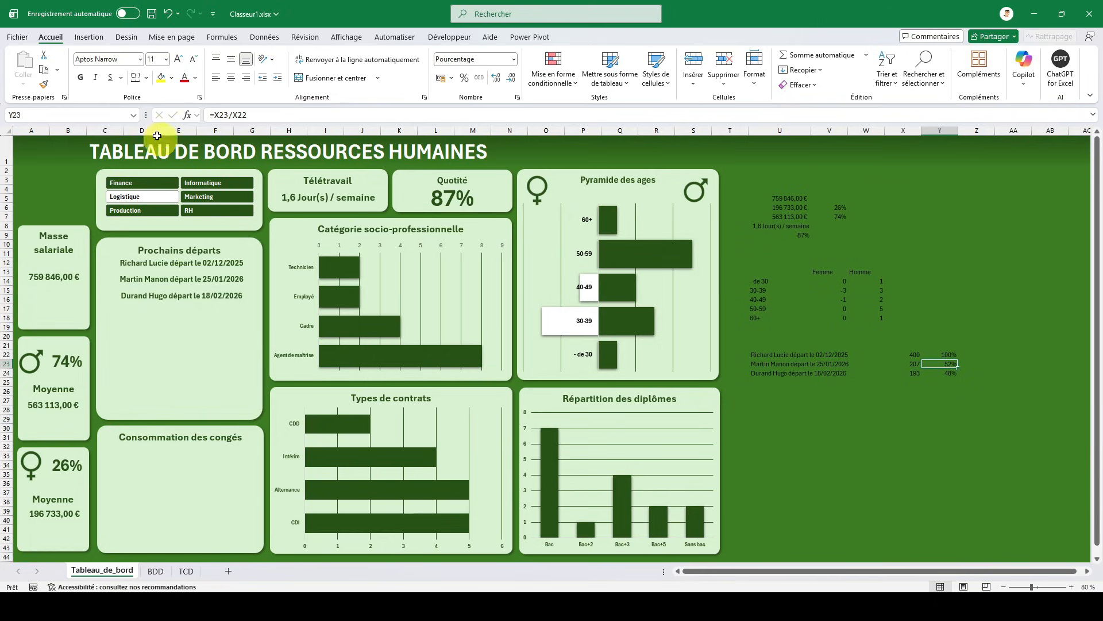
{"action": "left_click", "coordinate": [96, 38]}
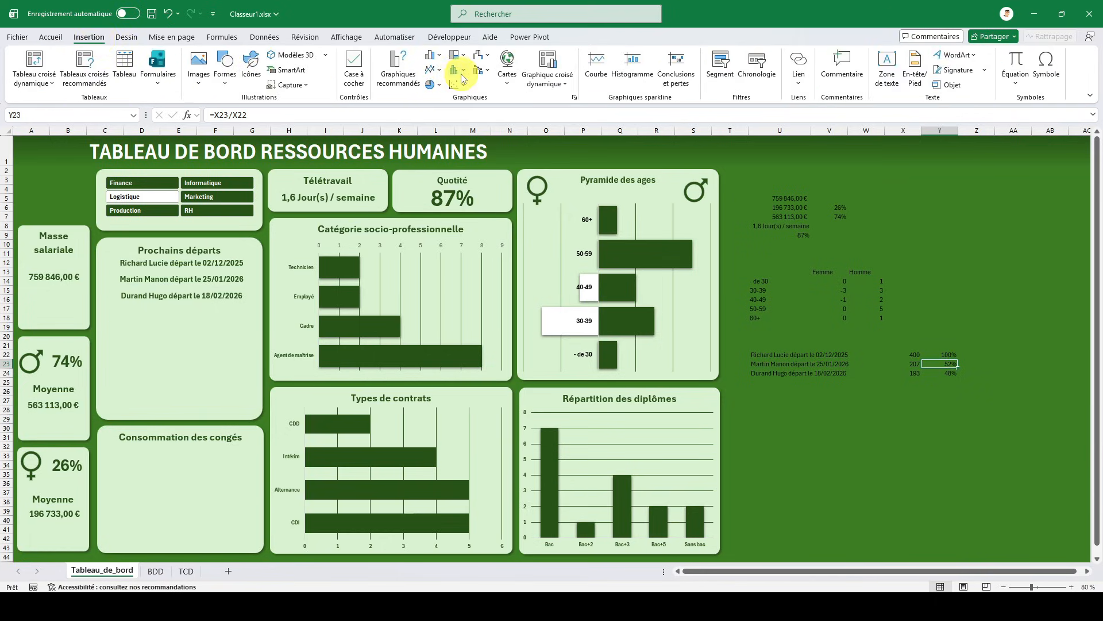
{"action": "left_click", "coordinate": [435, 88]}
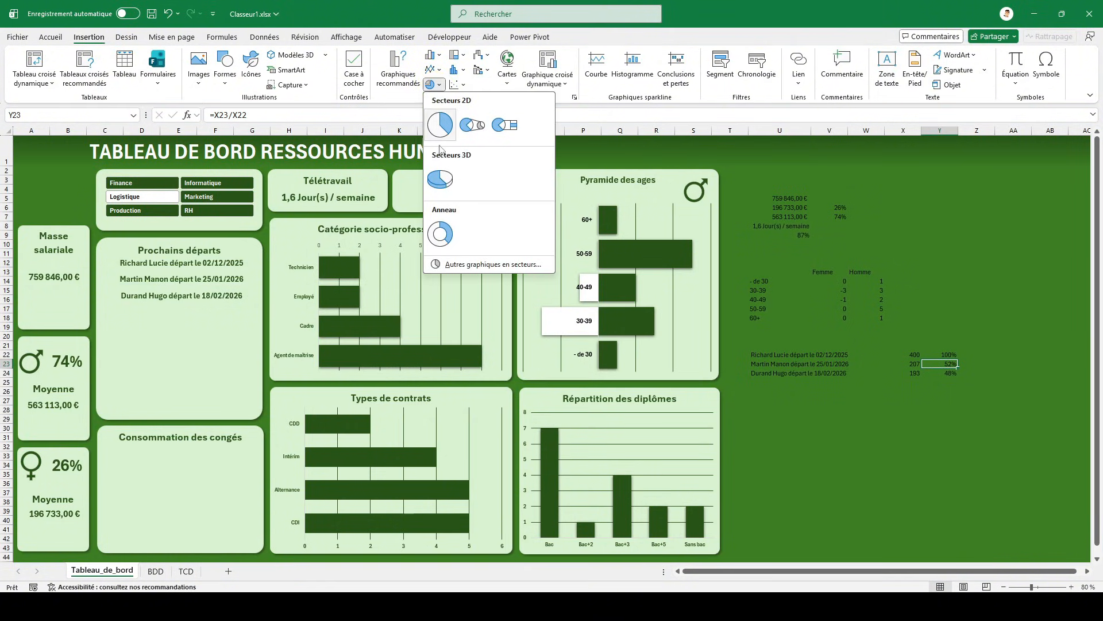
{"action": "left_click", "coordinate": [441, 236]}
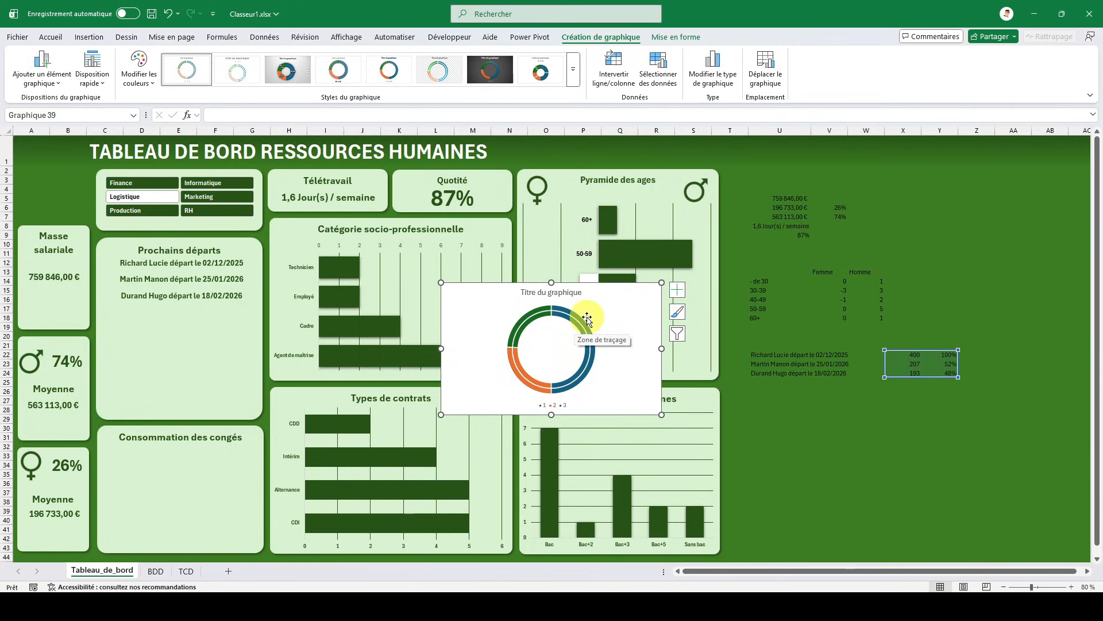
{"action": "key", "text": "Delete"}
- Insert an empty doughnut (Anneau) chart on Tableau_de_bord, starting from blank cell Y18 so no data is picked up
{"action": "left_click", "coordinate": [927, 320]}
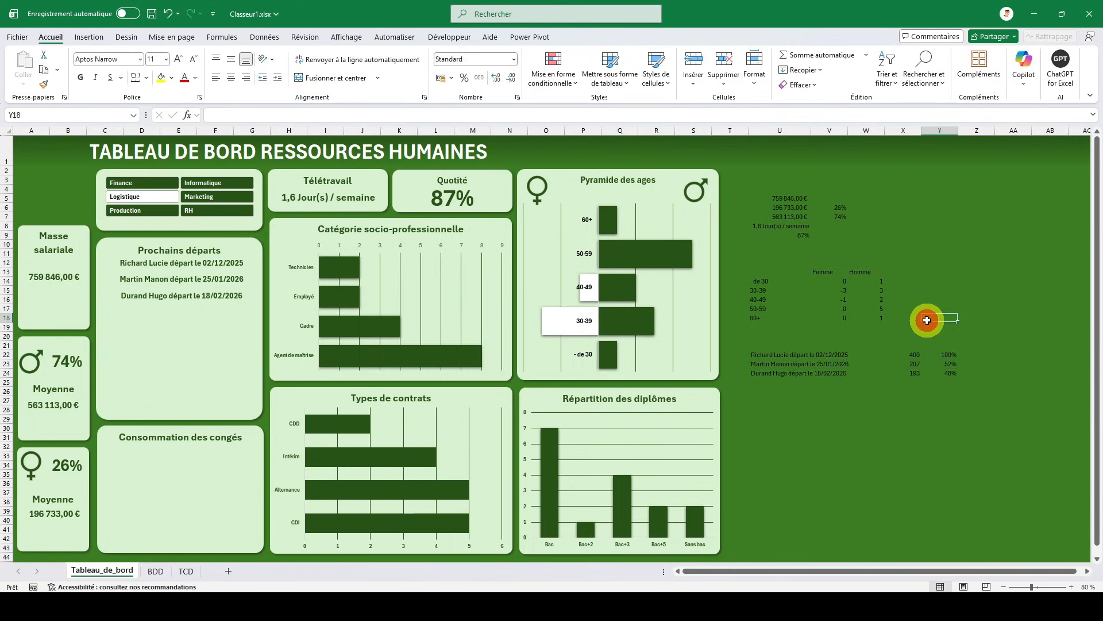
{"action": "left_click", "coordinate": [89, 39]}
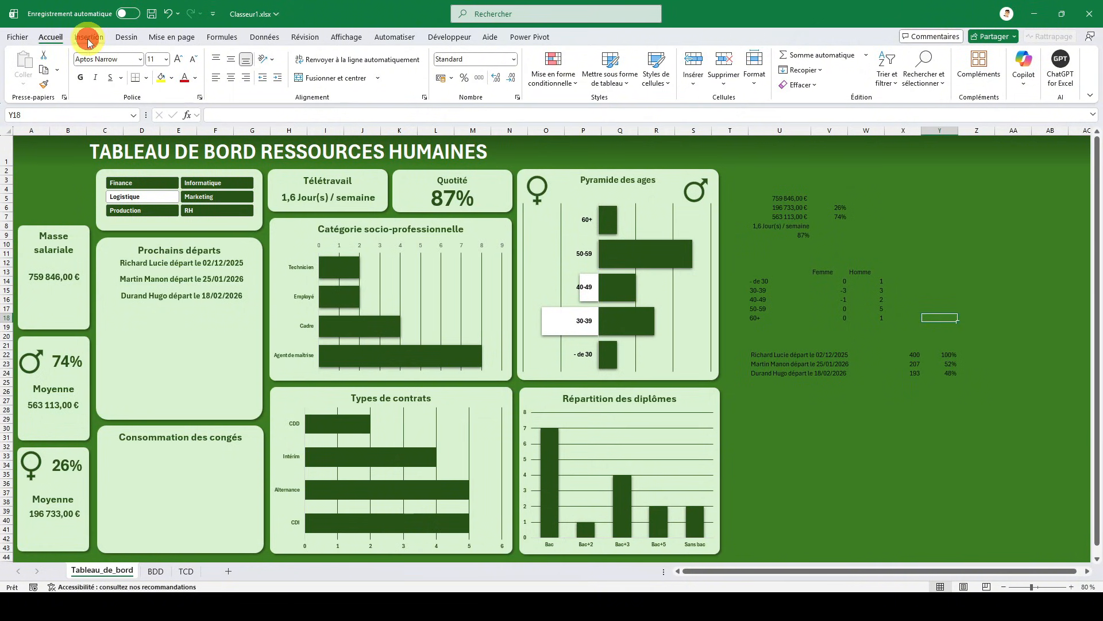
{"action": "left_click", "coordinate": [432, 84]}
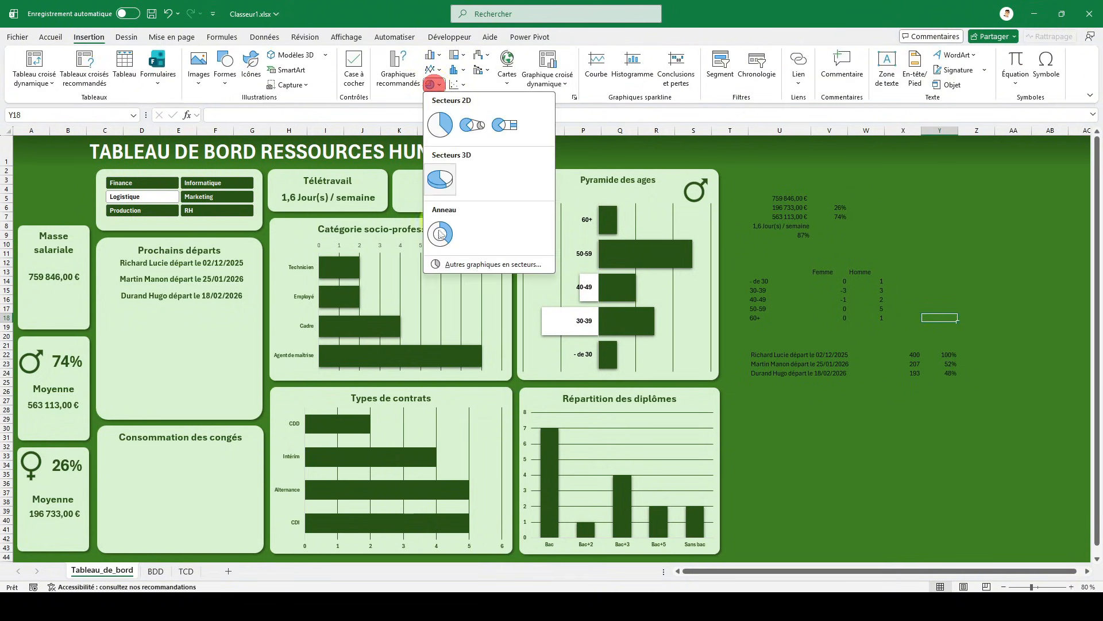
{"action": "left_click", "coordinate": [440, 234]}
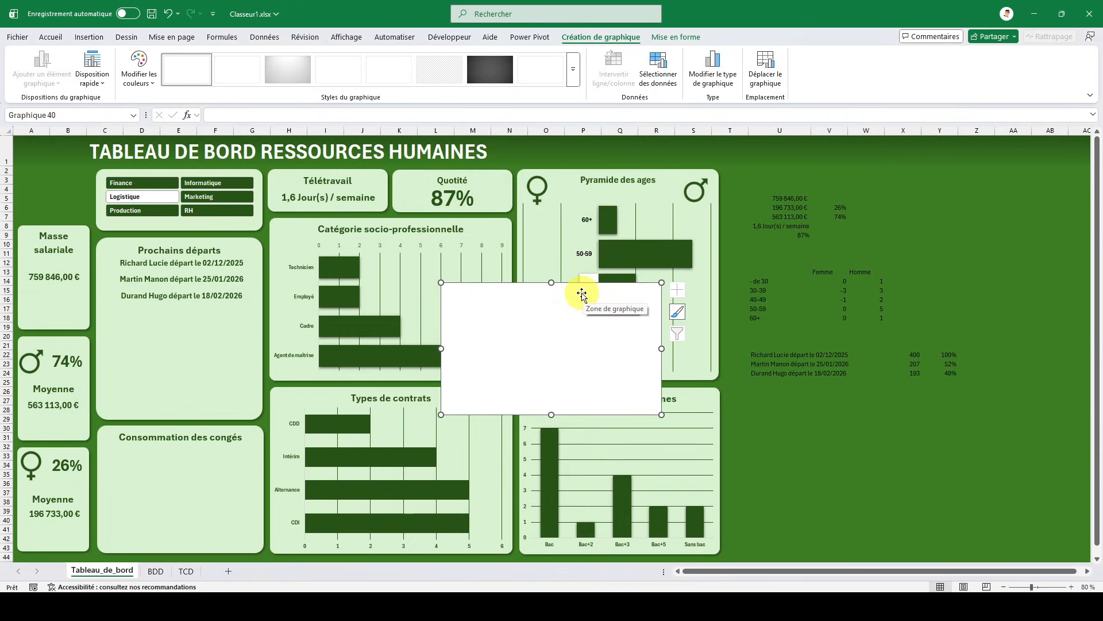
- Add a first data series to the empty doughnut chart, made of ten constant values of 1
{"action": "left_click", "coordinate": [660, 77]}
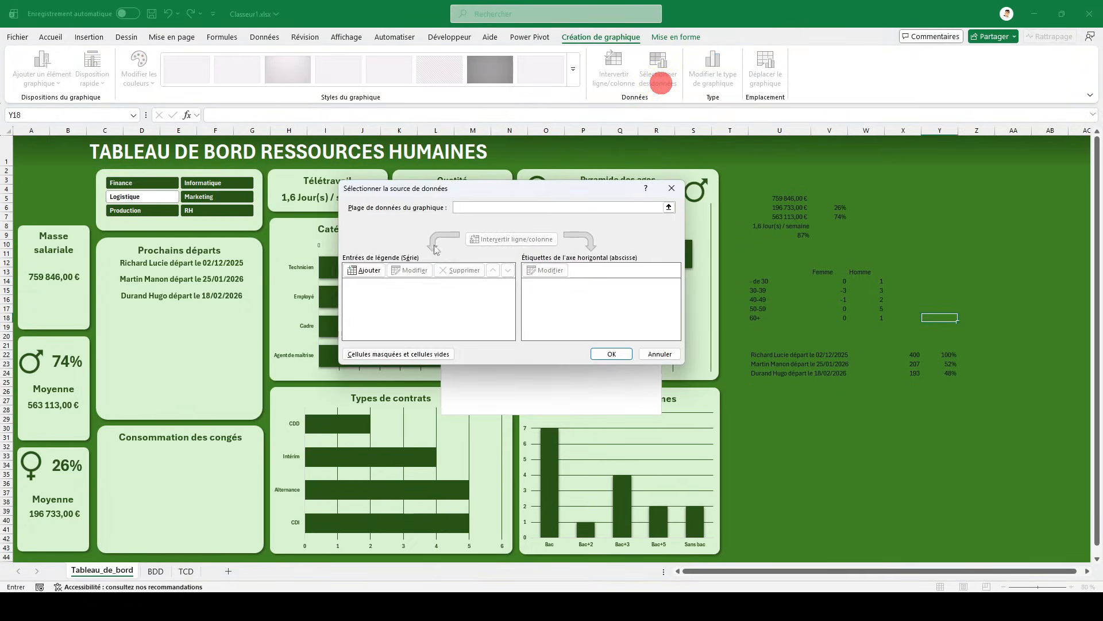
{"action": "left_click", "coordinate": [367, 271]}
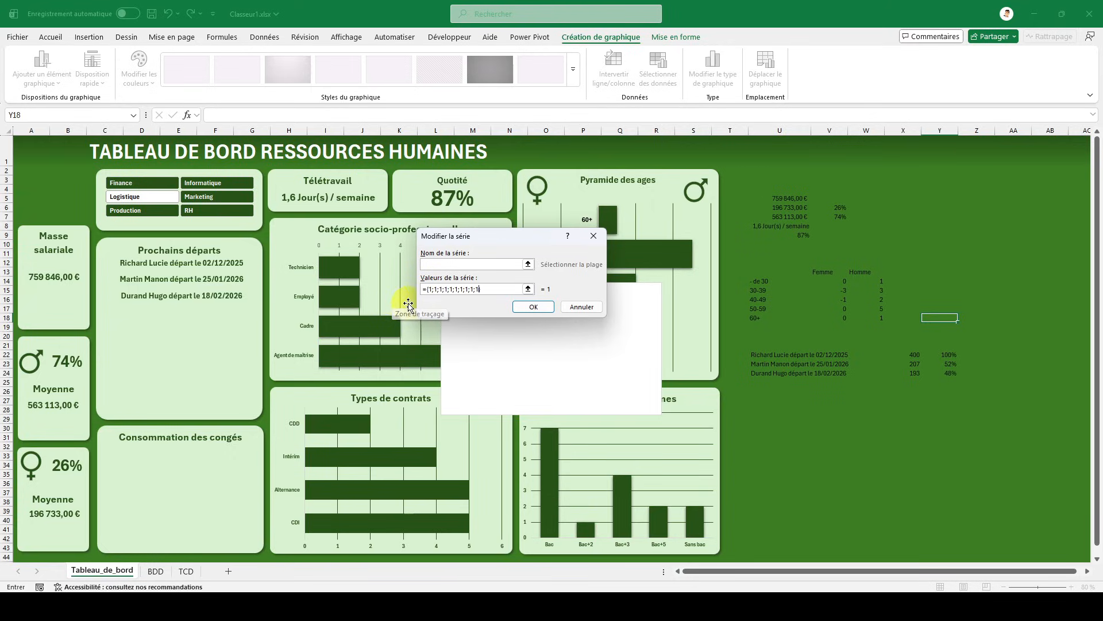
{"action": "key", "text": "Return"}
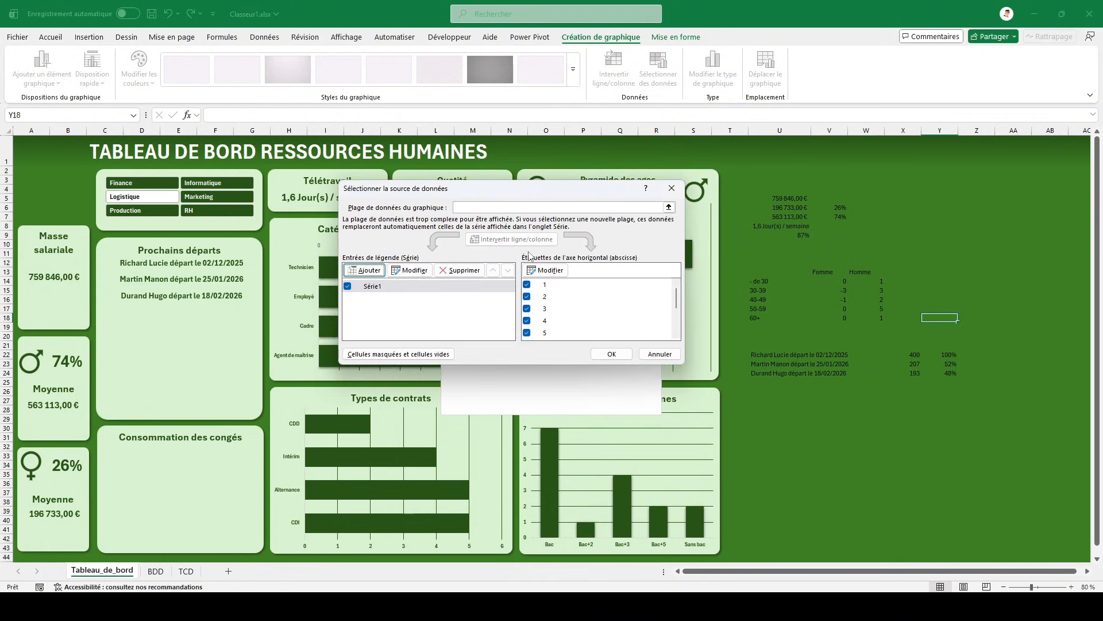
- Add a second series to the doughnut chart with its values taken from Tableau_de_bord!$Y$23:$Y$24, and apply the data source
{"action": "left_click", "coordinate": [369, 270]}
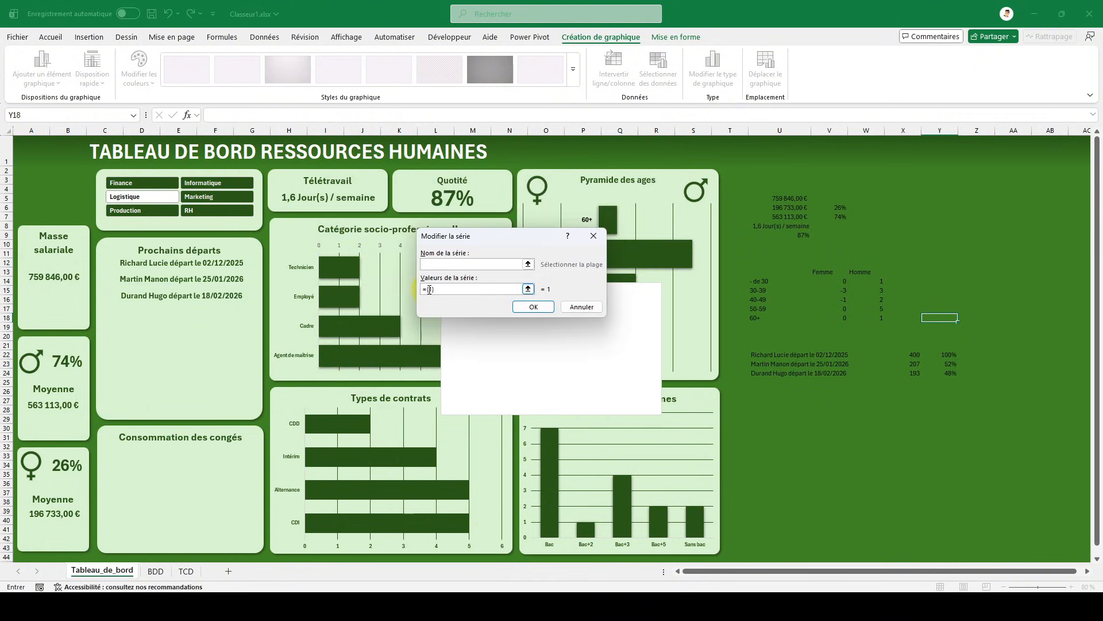
{"action": "key", "text": "BackSpace"}
{"action": "key", "text": "BackSpace"}
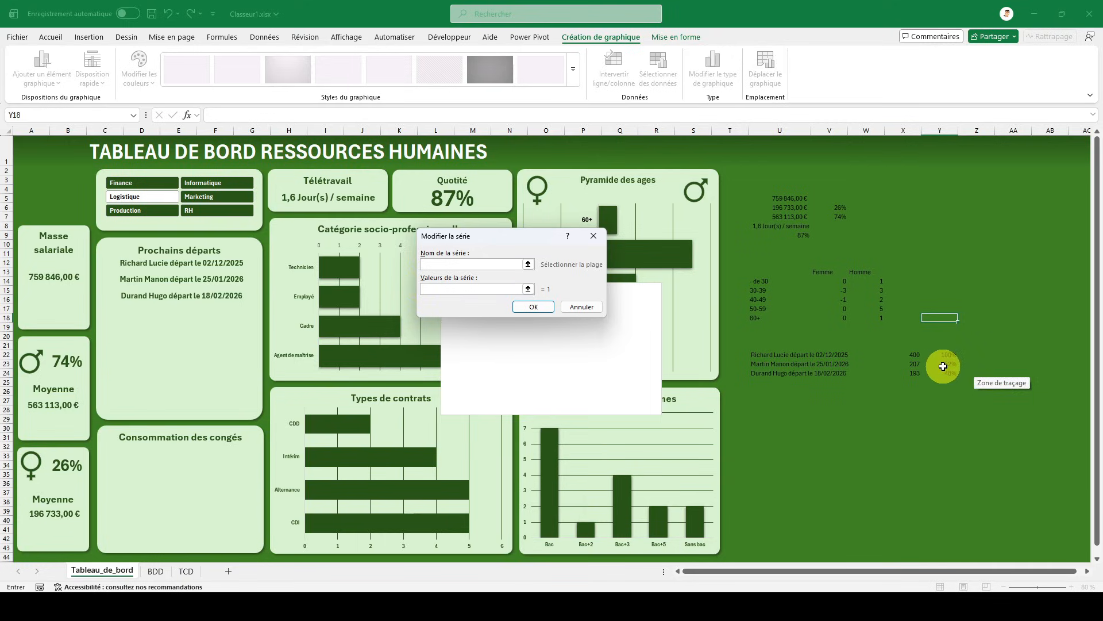
{"action": "left_click_drag", "start_coordinate": [943, 366], "coordinate": [943, 374]}
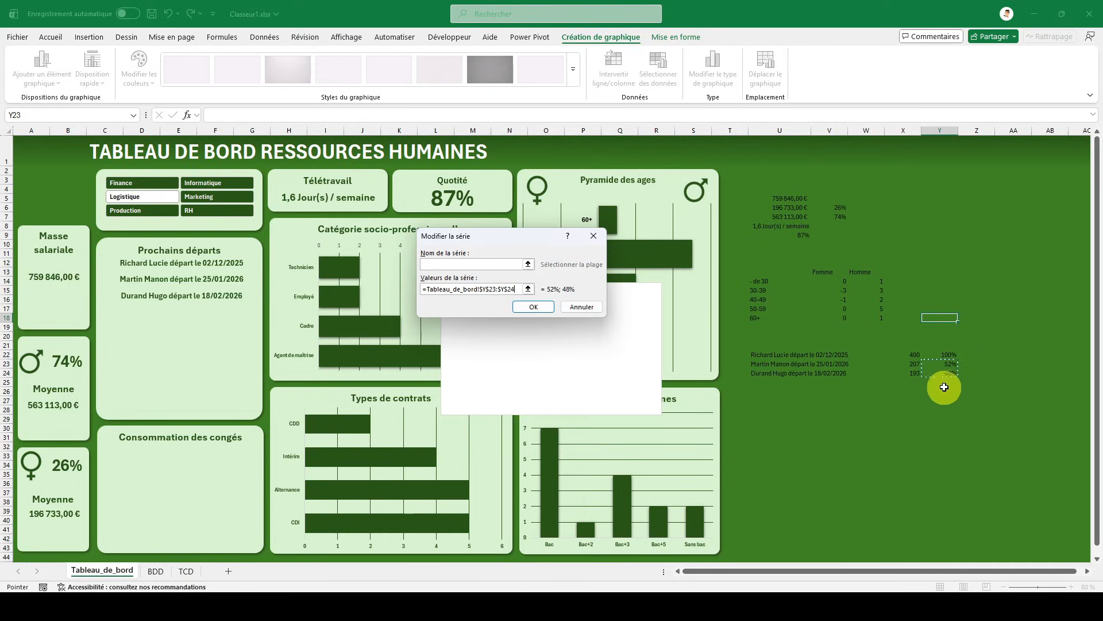
{"action": "left_click", "coordinate": [534, 306]}
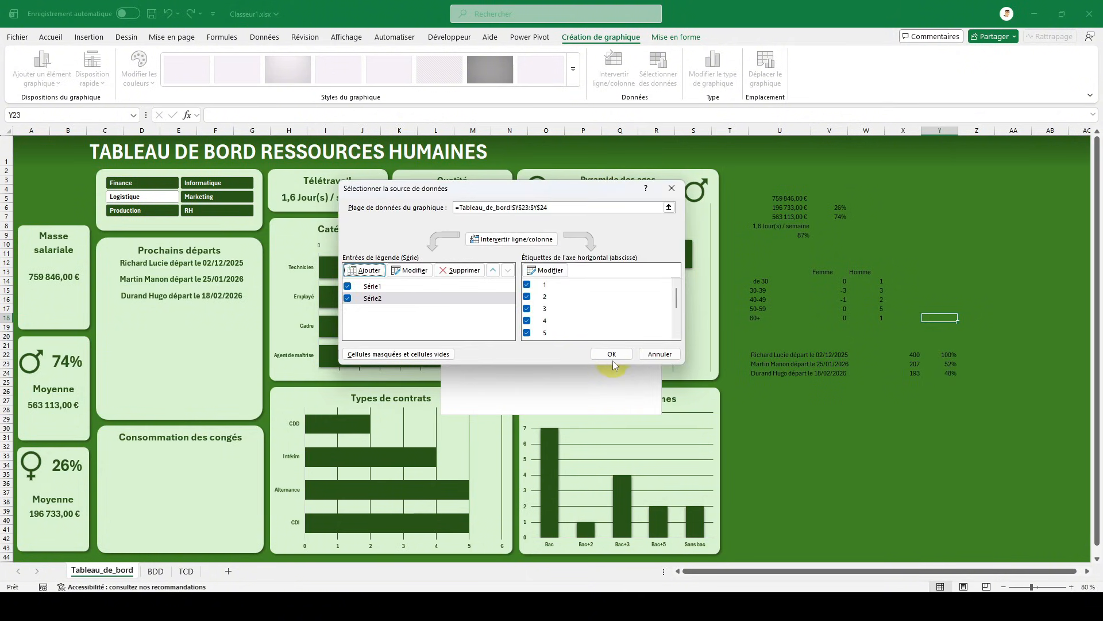
{"action": "left_click", "coordinate": [612, 354]}
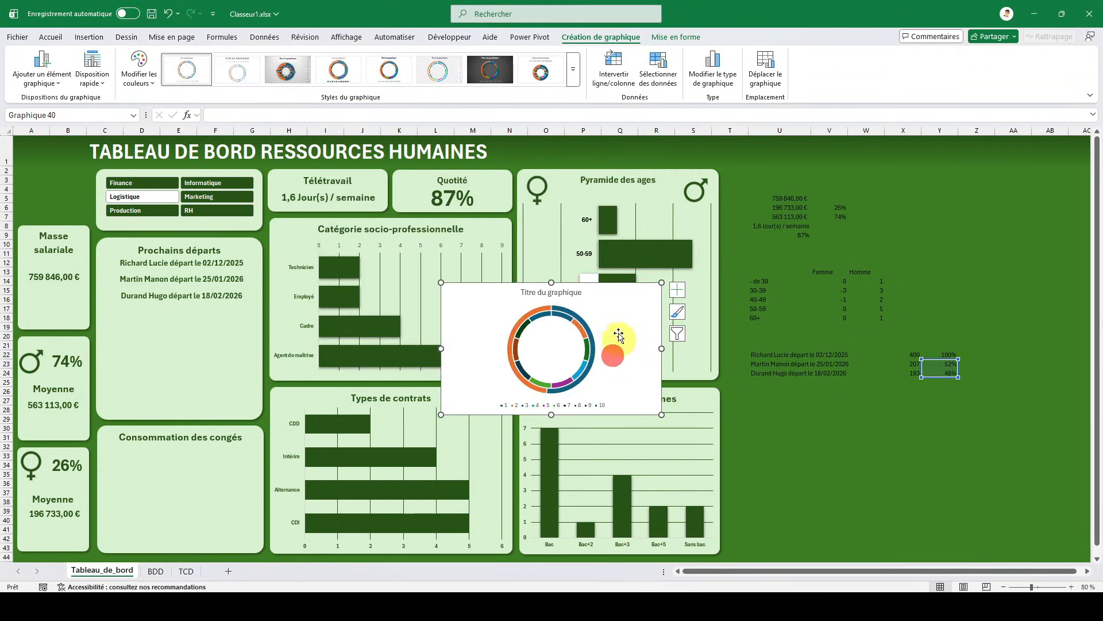
- Delete the title and the legend of the doughnut chart
{"action": "left_click", "coordinate": [573, 294]}
{"action": "key", "text": "Delete"}
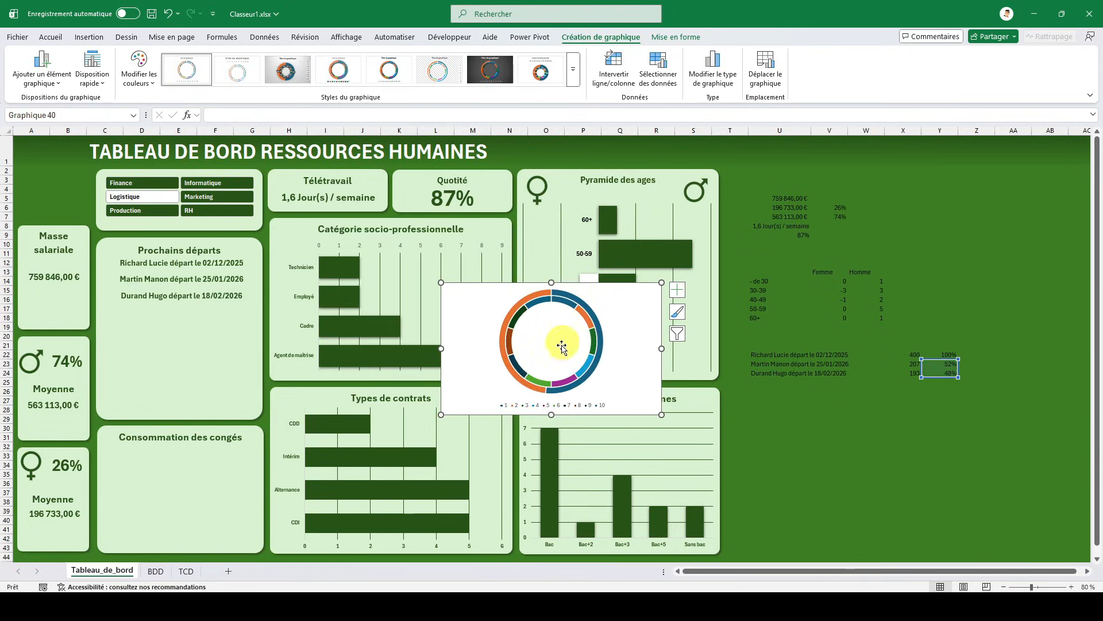
{"action": "left_click", "coordinate": [586, 410]}
{"action": "key", "text": "Delete"}
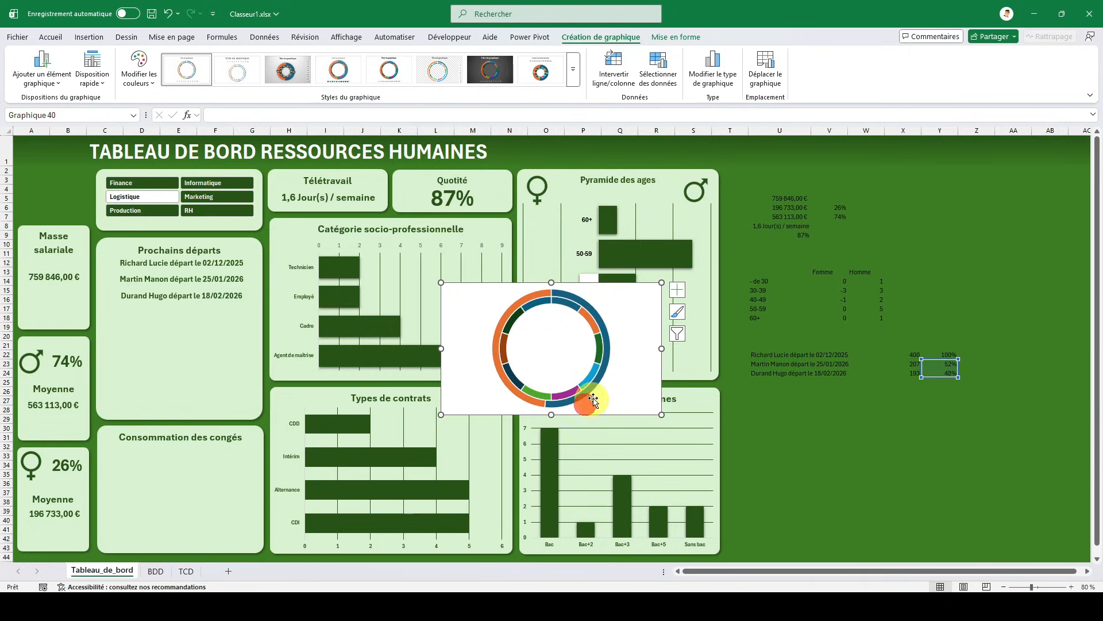
- Give all segments of the inner ten-part ring a solid dark green fill
{"action": "double_click", "coordinate": [611, 311]}
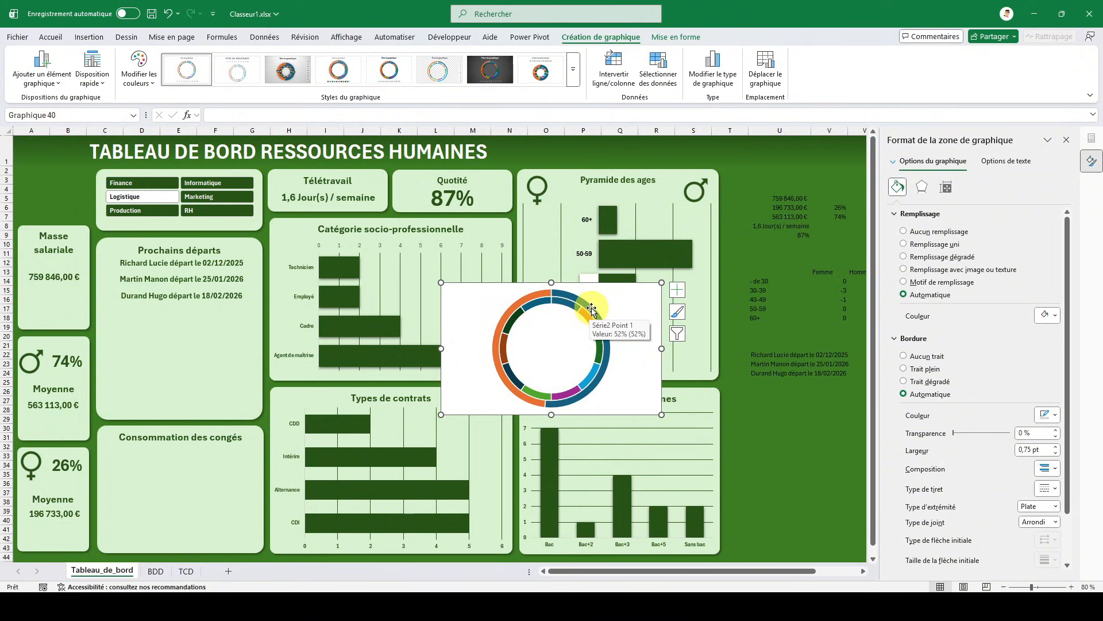
{"action": "left_click", "coordinate": [582, 310]}
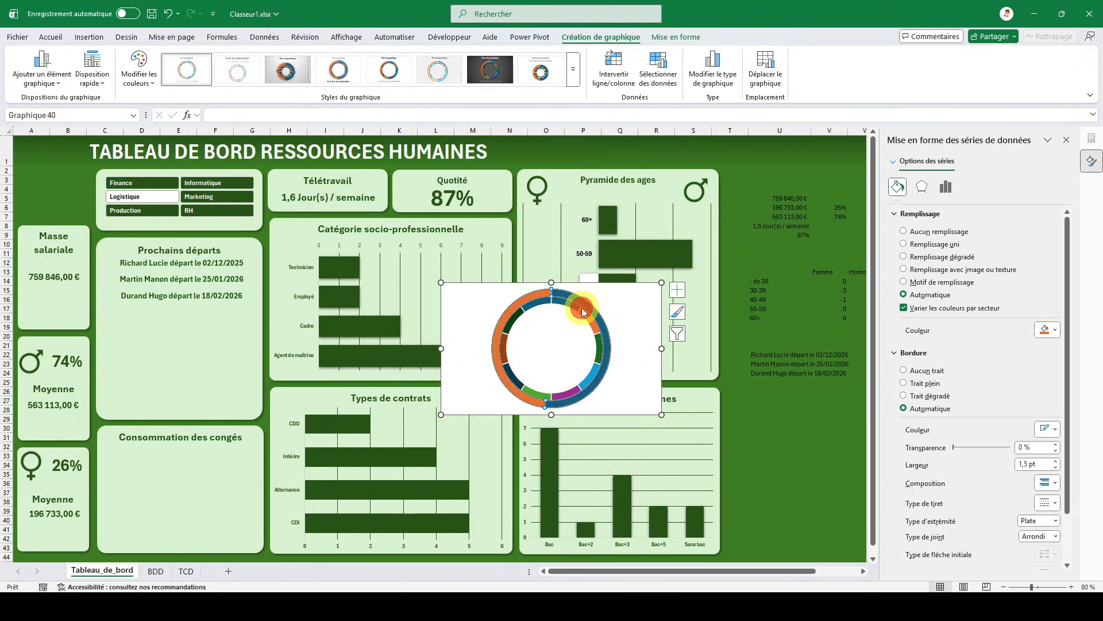
{"action": "left_click", "coordinate": [573, 303]}
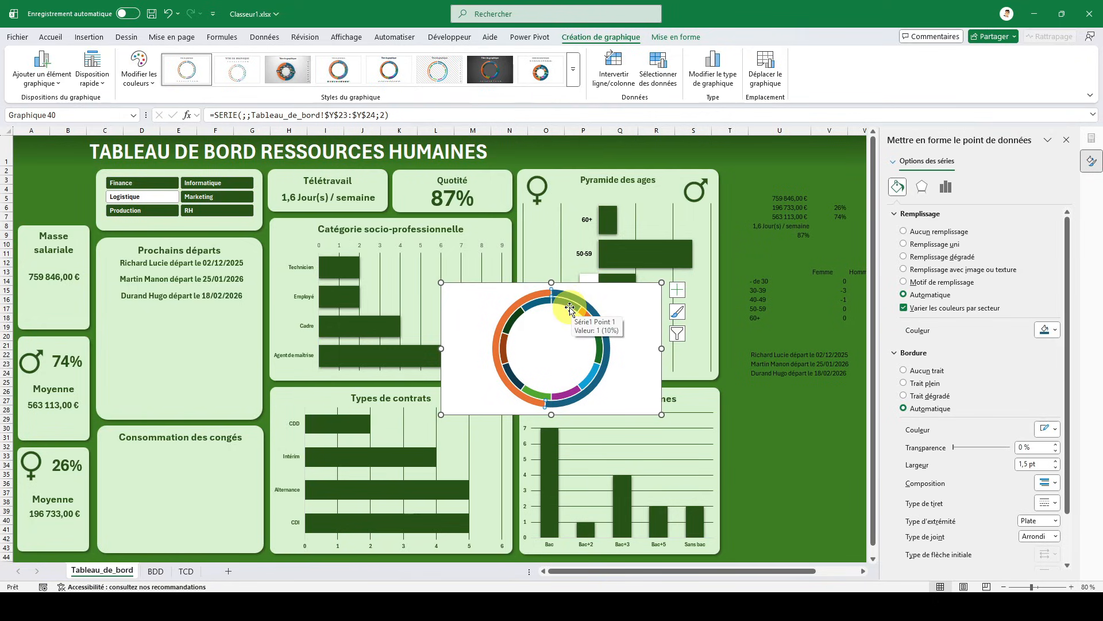
{"action": "left_click", "coordinate": [571, 308]}
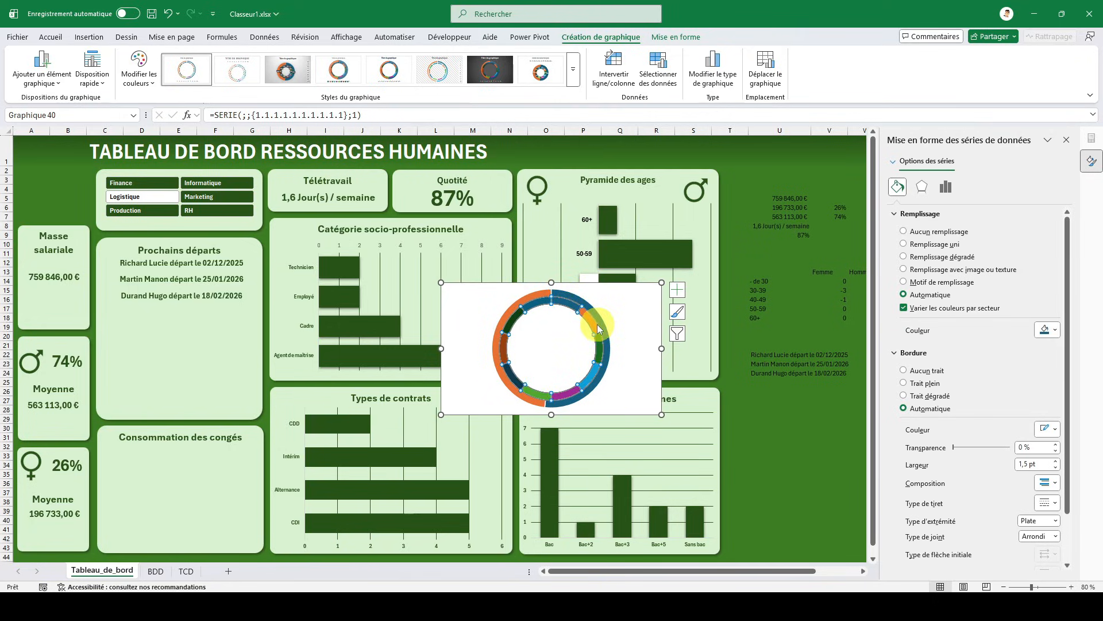
{"action": "left_click", "coordinate": [942, 247]}
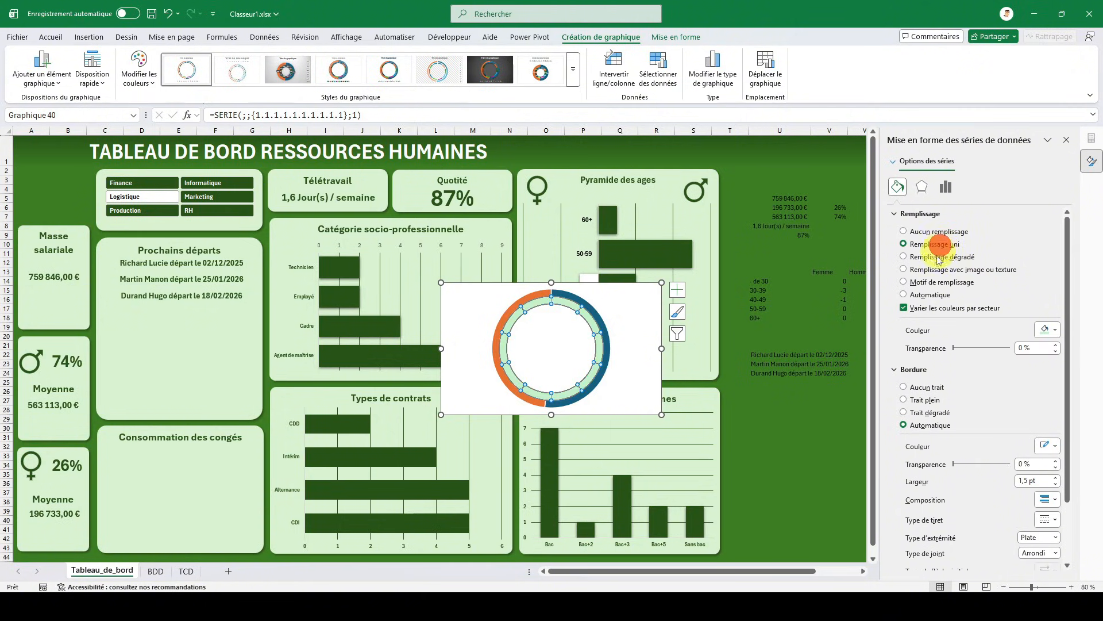
{"action": "left_click", "coordinate": [1047, 334]}
{"action": "left_click", "coordinate": [1089, 467]}
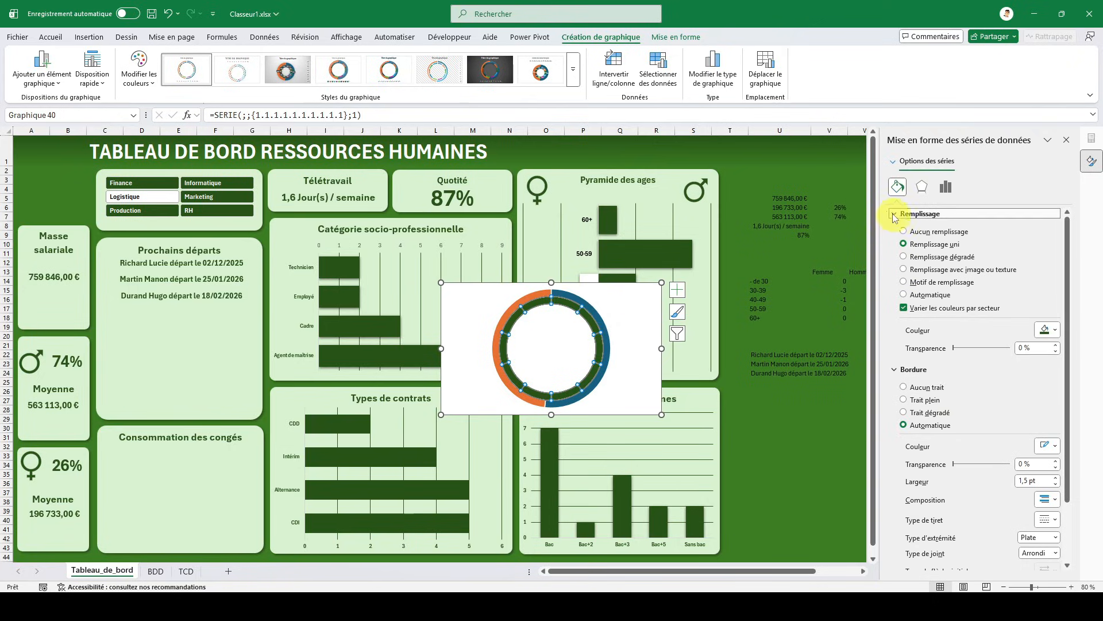
- Set the ring thickness (Épaisseur de l'anneau) of the doughnut series to 45 %
{"action": "left_click", "coordinate": [945, 190]}
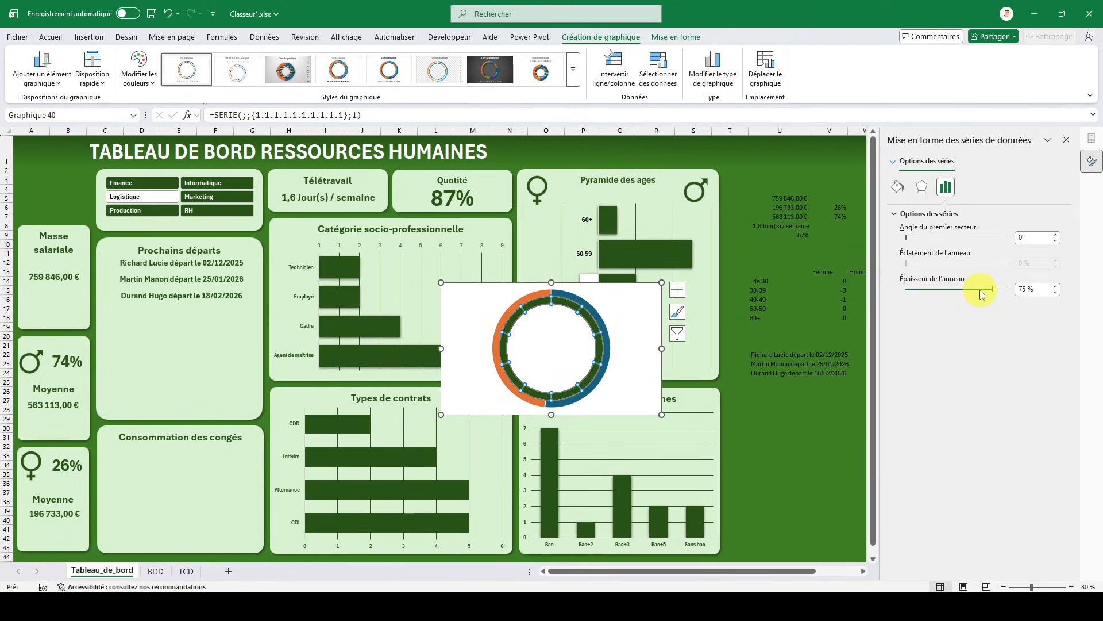
{"action": "left_click", "coordinate": [981, 290]}
{"action": "left_click", "coordinate": [959, 291]}
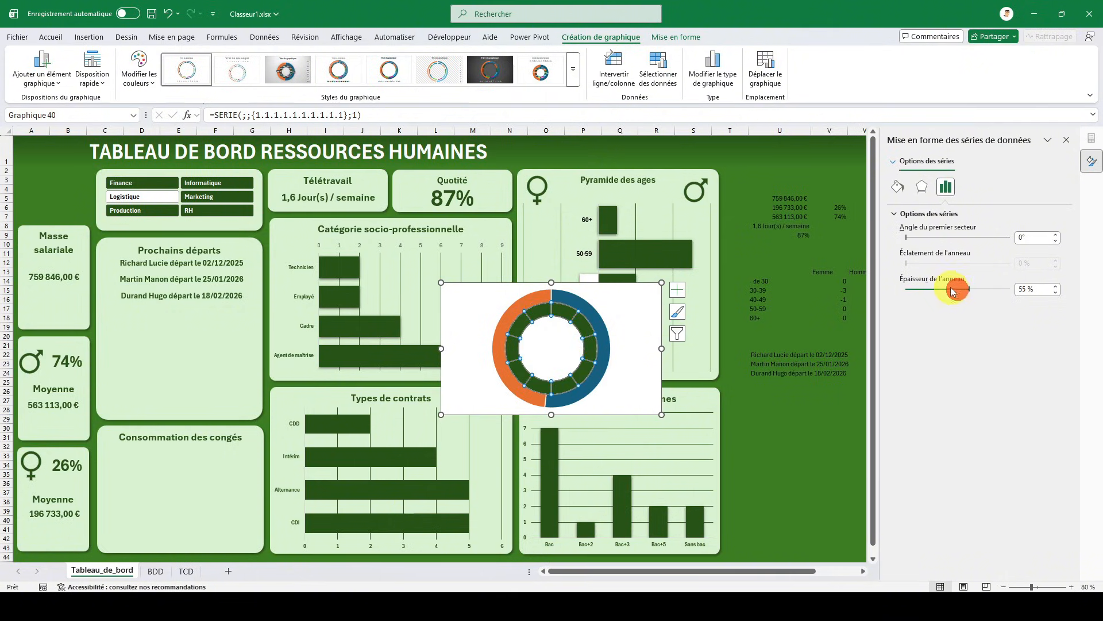
{"action": "left_click", "coordinate": [947, 292]}
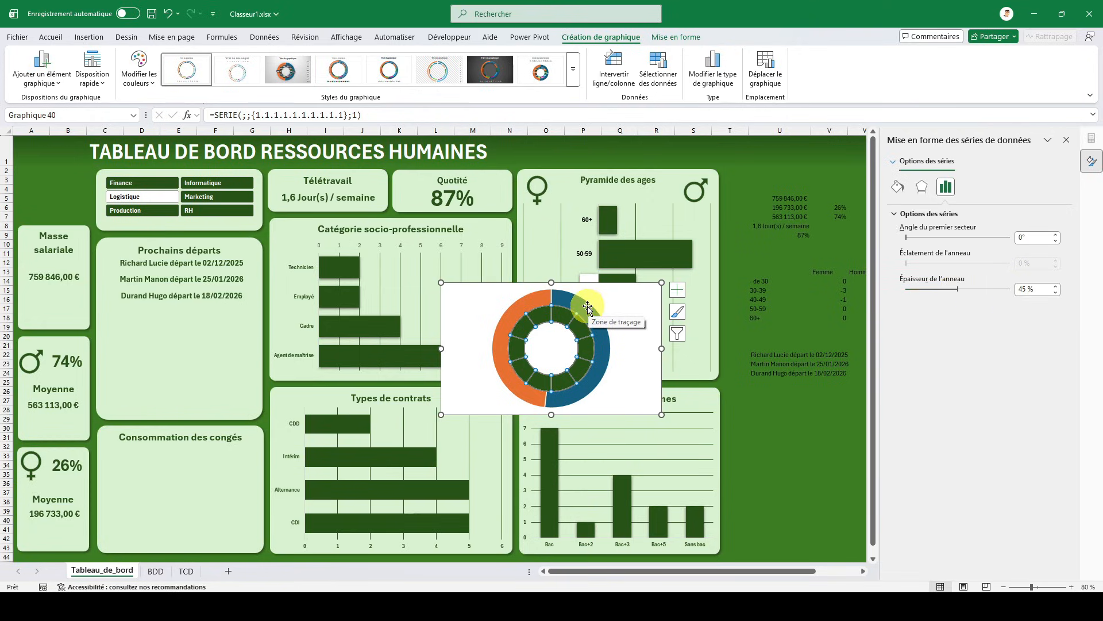
- Change the doughnut chart to a combined chart with both series as Anneau and Série2 on the secondary axis
{"action": "left_click", "coordinate": [616, 288]}
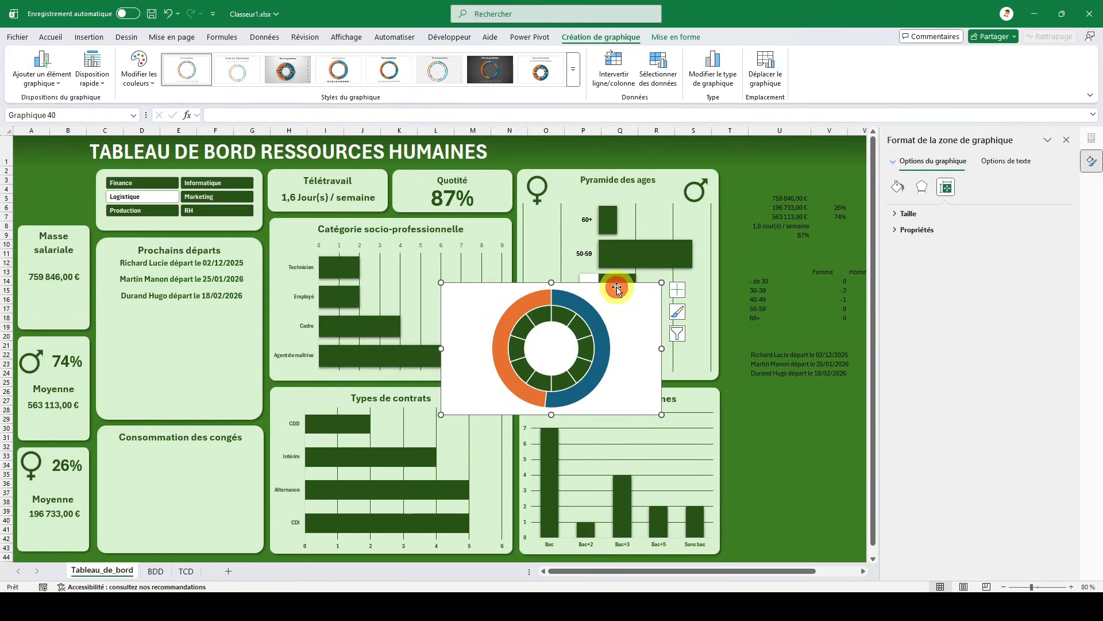
{"action": "left_click", "coordinate": [705, 80]}
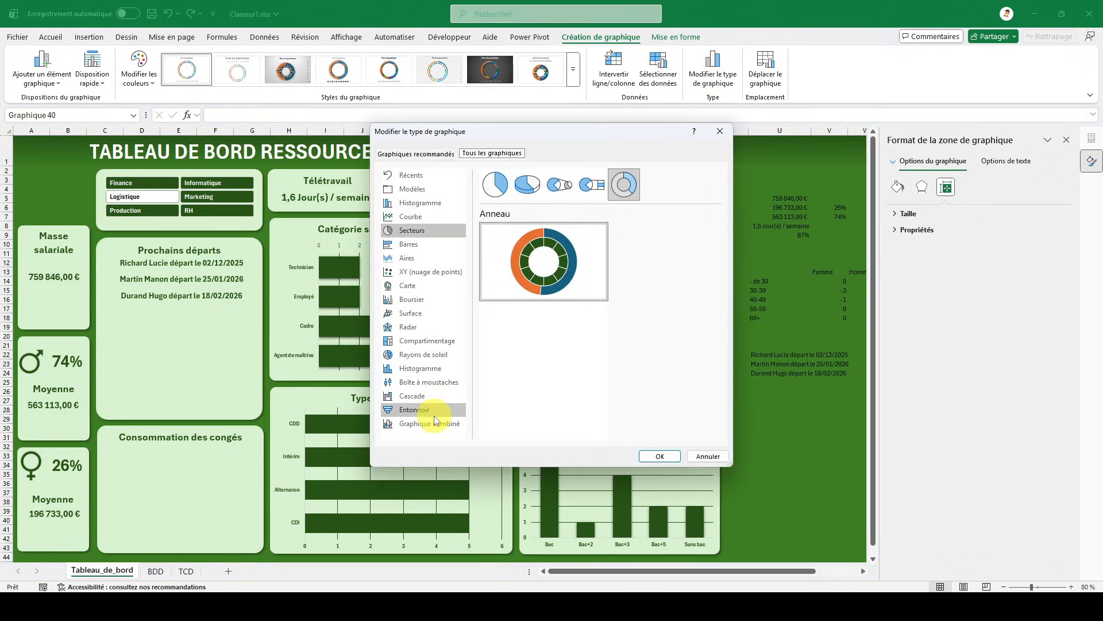
{"action": "left_click", "coordinate": [433, 424]}
{"action": "left_click", "coordinate": [622, 382]}
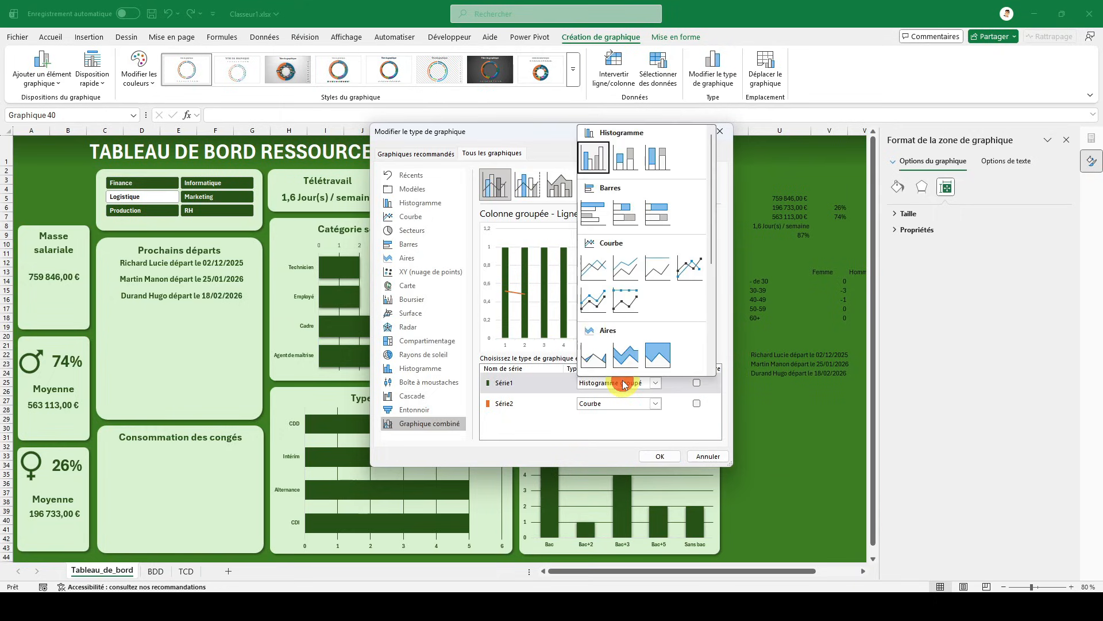
{"action": "scroll", "coordinate": [620, 339], "scroll_direction": "down", "scroll_amount": 3}
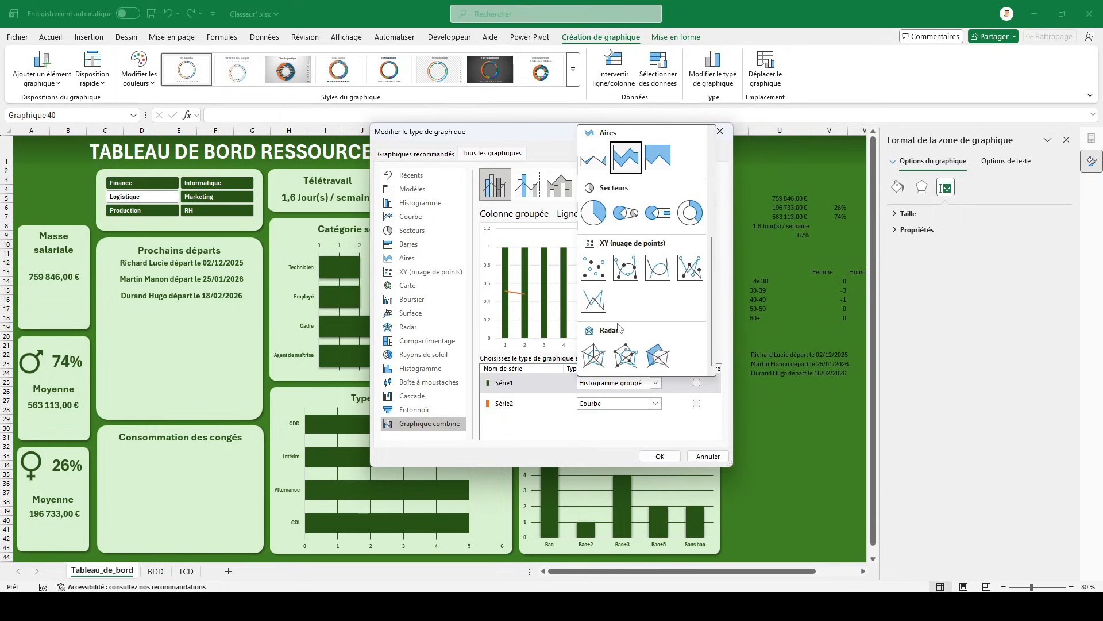
{"action": "left_click", "coordinate": [689, 212]}
{"action": "left_click", "coordinate": [616, 405]}
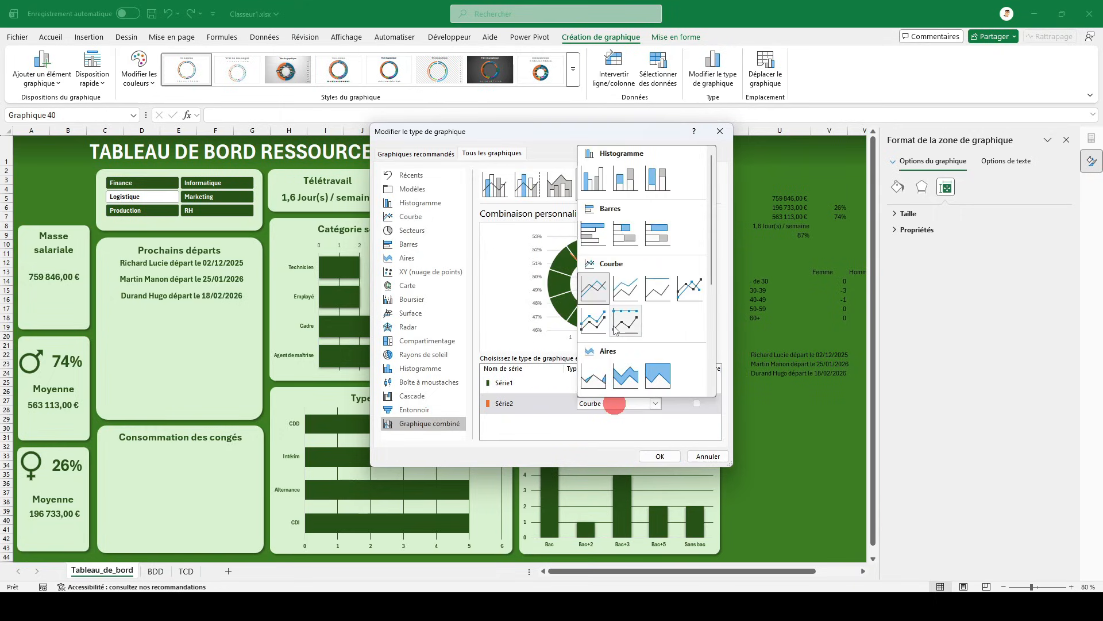
{"action": "scroll", "coordinate": [616, 329], "scroll_direction": "down", "scroll_amount": 3}
{"action": "left_click", "coordinate": [684, 239]}
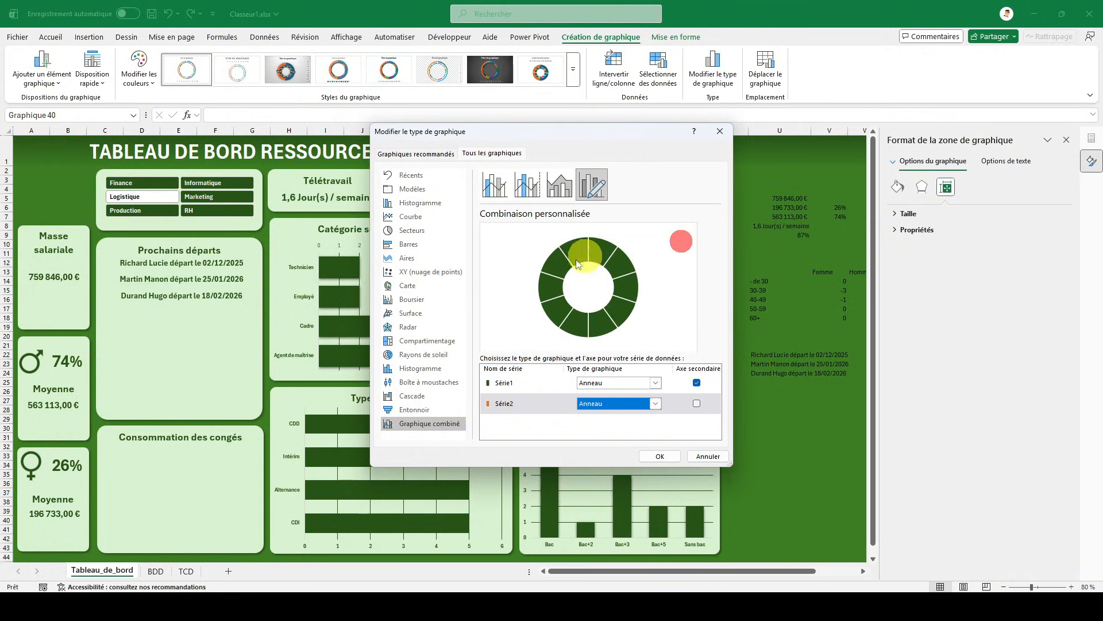
{"action": "left_click", "coordinate": [697, 383]}
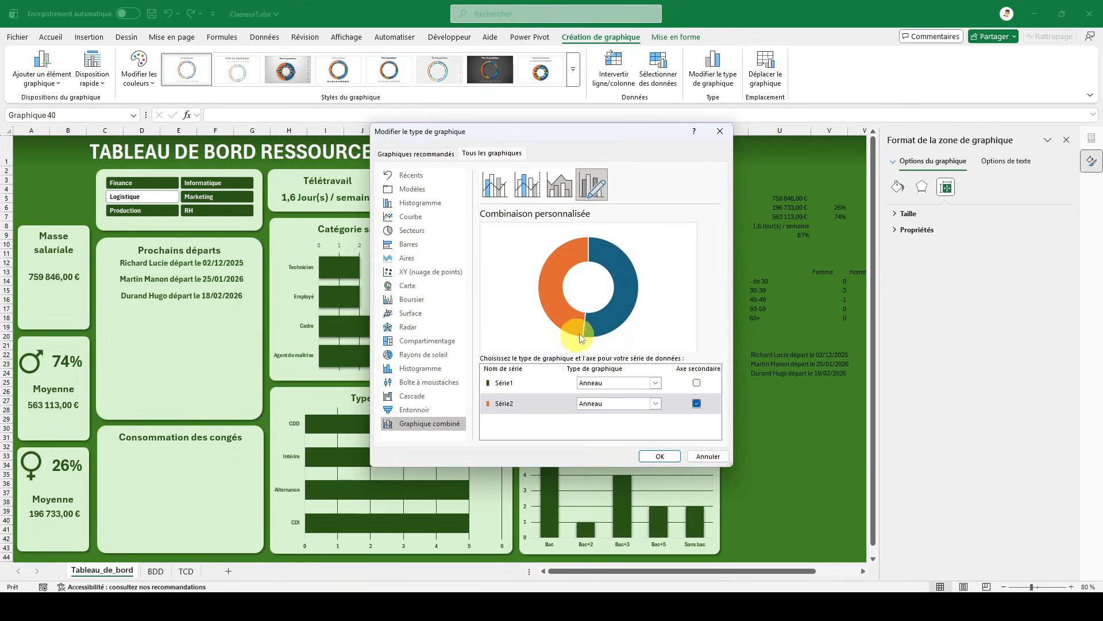
{"action": "left_click", "coordinate": [657, 455]}
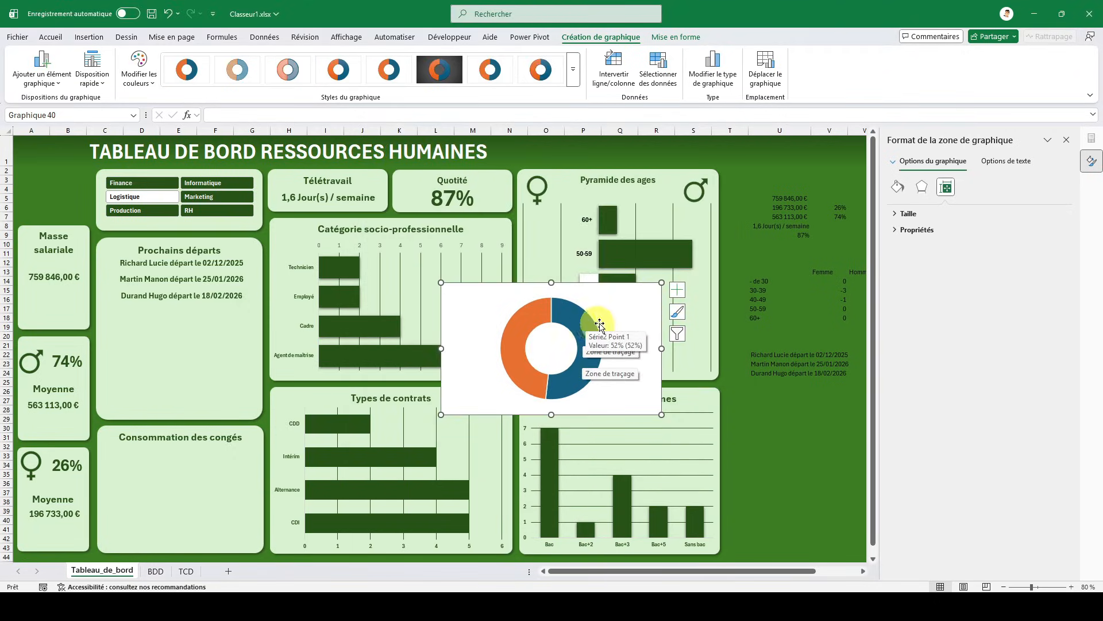
- Narrow the doughnut chart and place it over the Consommation des congés card
{"action": "left_click_drag", "start_coordinate": [661, 348], "coordinate": [586, 347]}
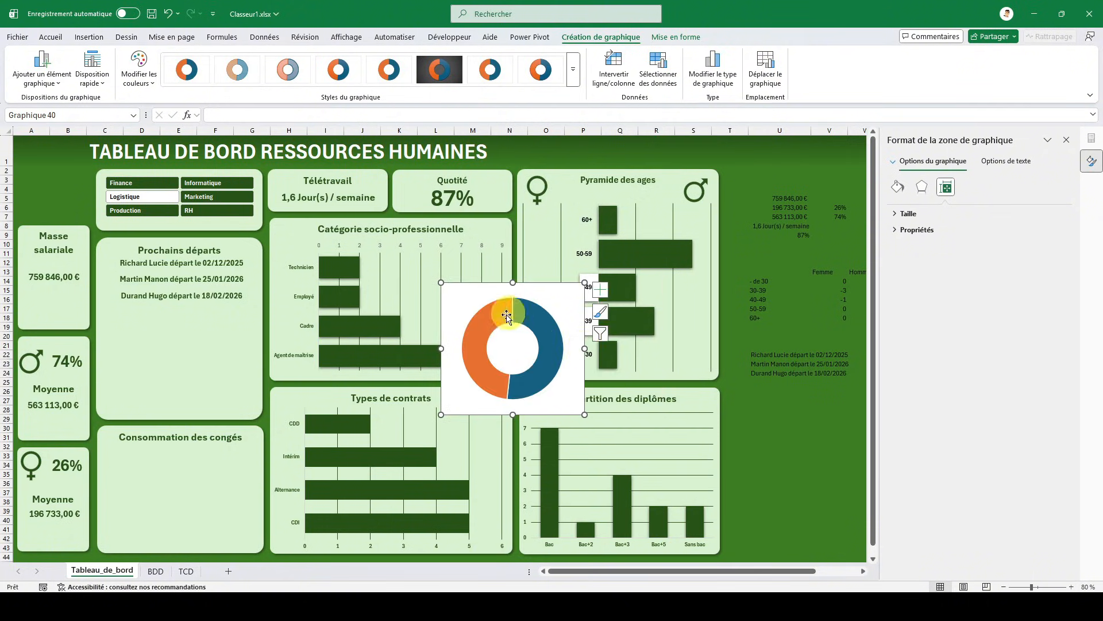
{"action": "left_click_drag", "start_coordinate": [543, 284], "coordinate": [207, 425]}
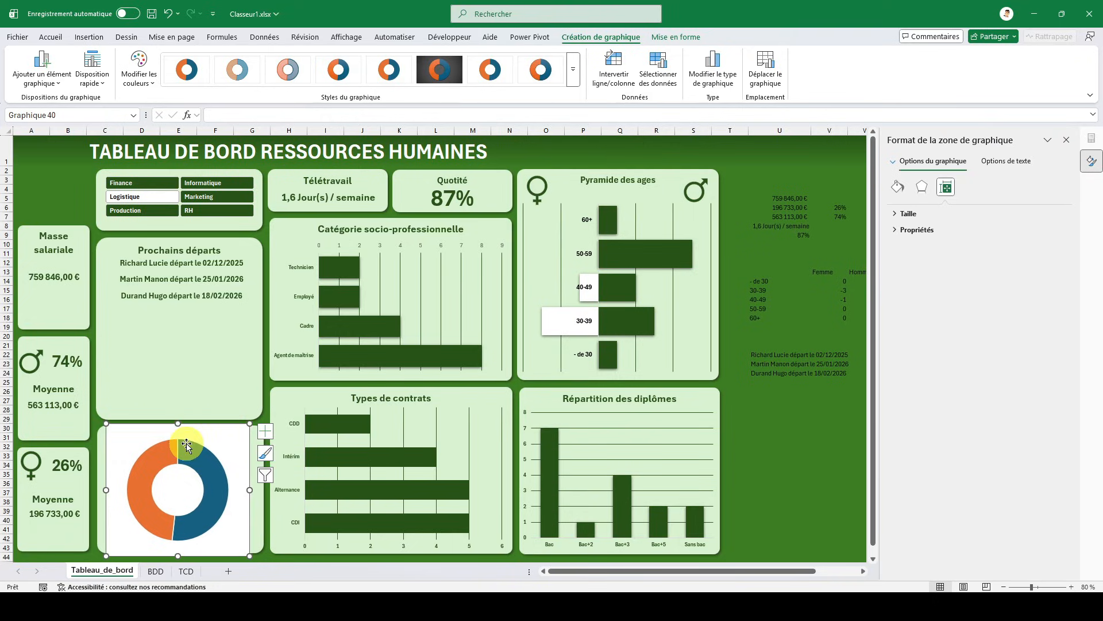
- Give the blue segment of the Y23:Y24 ring a solid white fill with 100 % transparency
{"action": "left_click", "coordinate": [200, 458]}
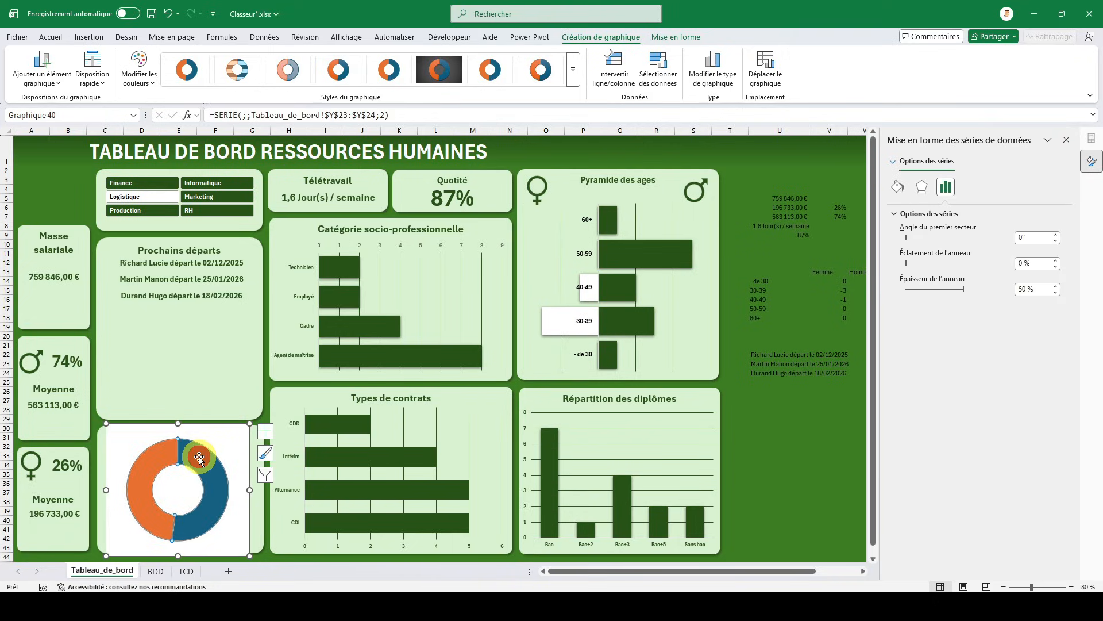
{"action": "left_click", "coordinate": [199, 458]}
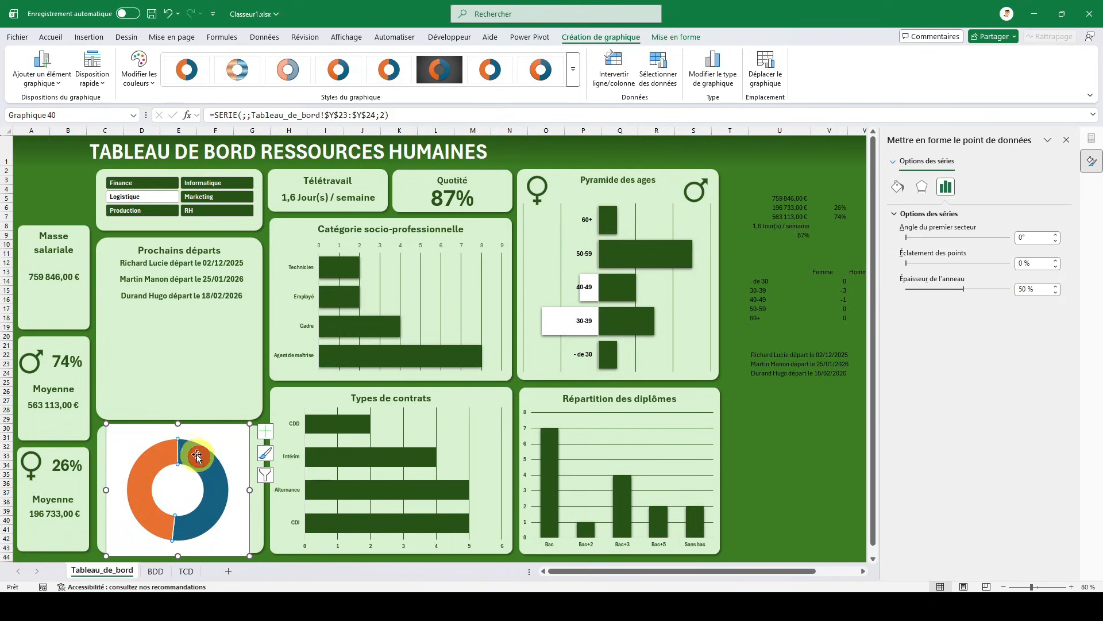
{"action": "left_click", "coordinate": [896, 187]}
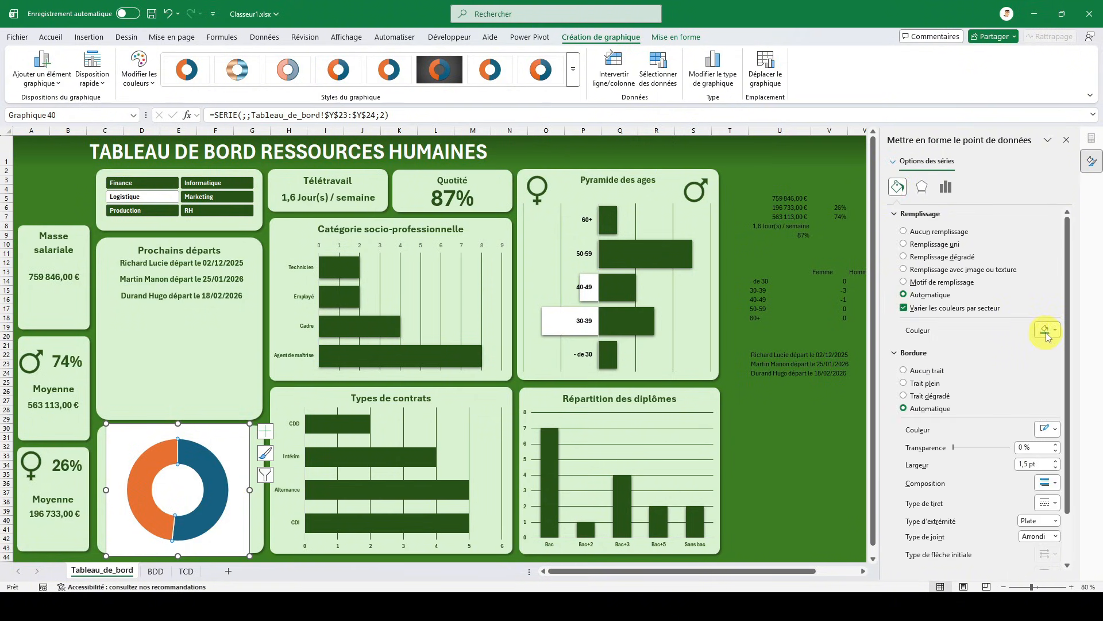
{"action": "left_click", "coordinate": [1046, 330]}
{"action": "left_click", "coordinate": [946, 385]}
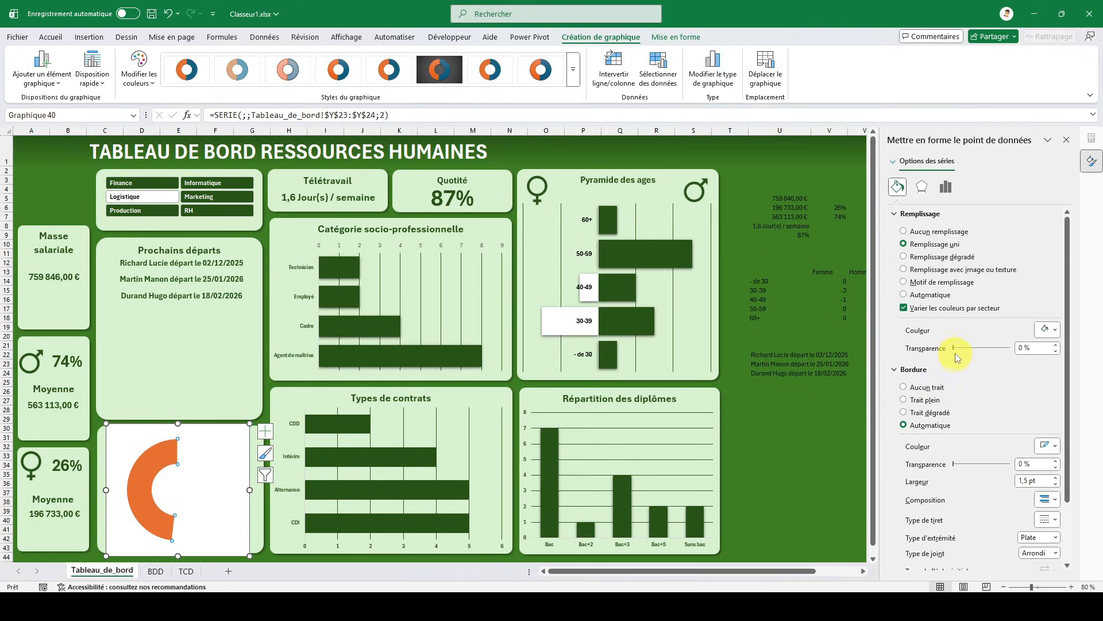
{"action": "left_click_drag", "start_coordinate": [955, 348], "coordinate": [1009, 347]}
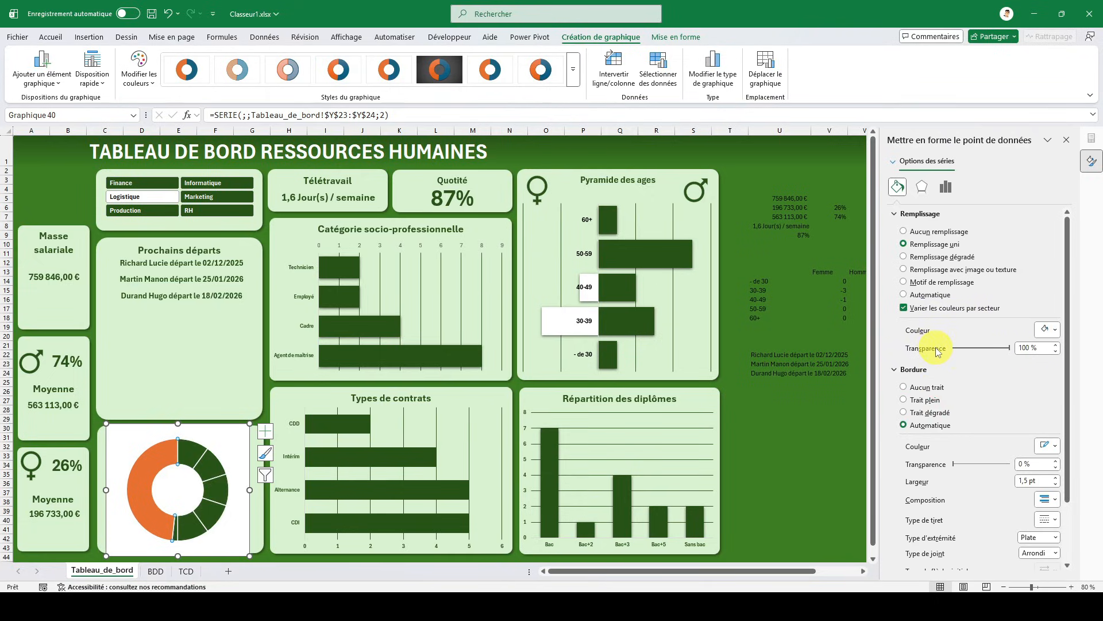
- Give the orange segment of the ring a solid white fill with 30 % transparency
{"action": "left_click", "coordinate": [157, 461]}
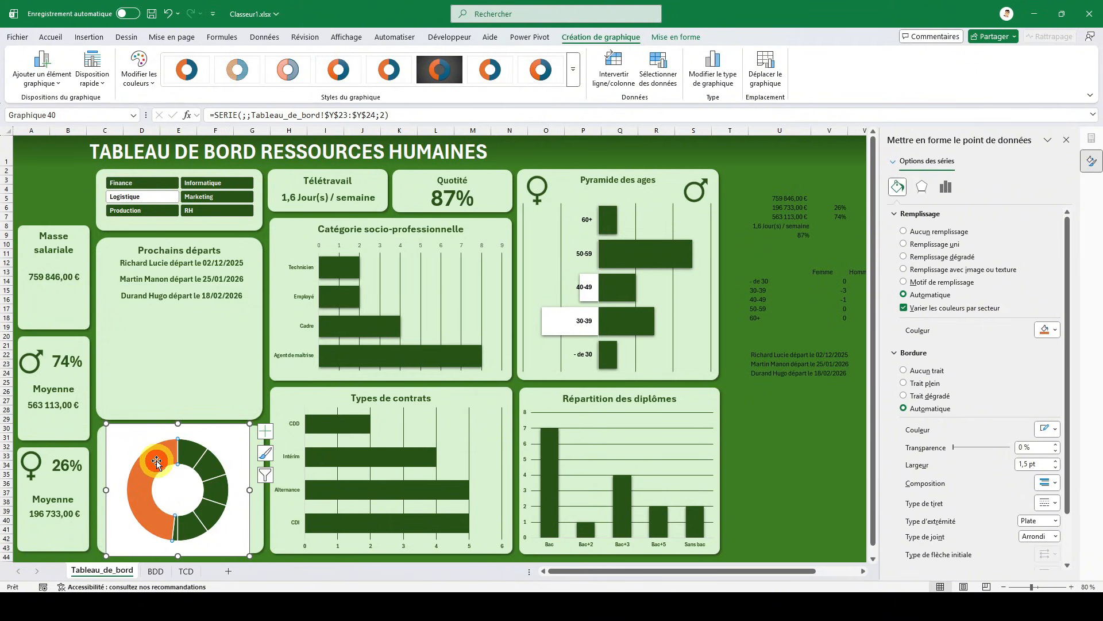
{"action": "left_click", "coordinate": [1041, 331]}
{"action": "left_click", "coordinate": [946, 389]}
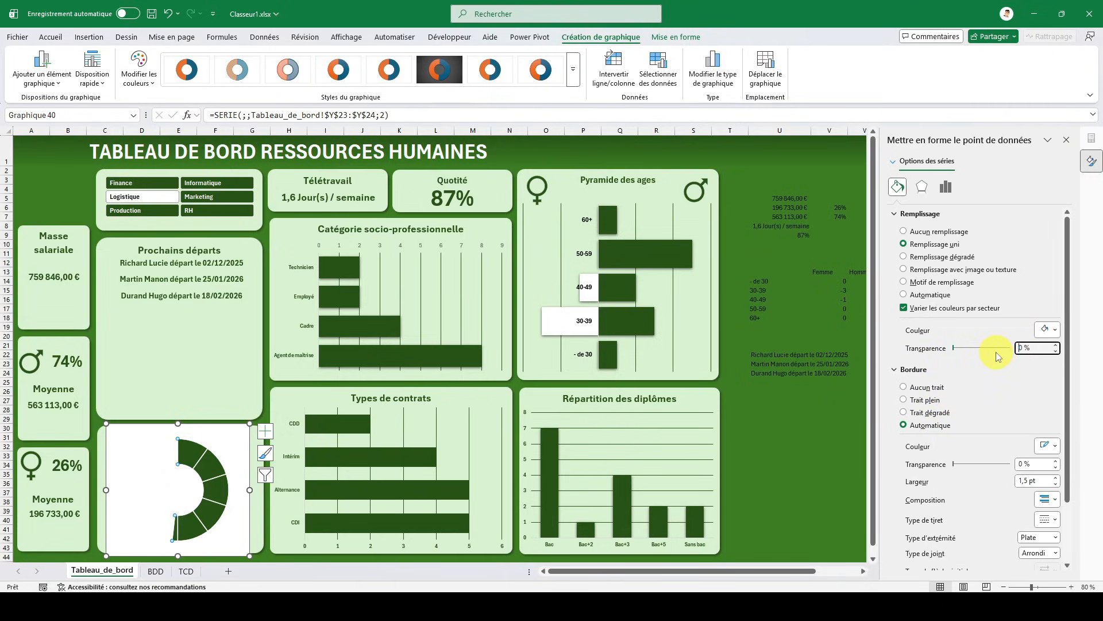
{"action": "type", "text": "3"}
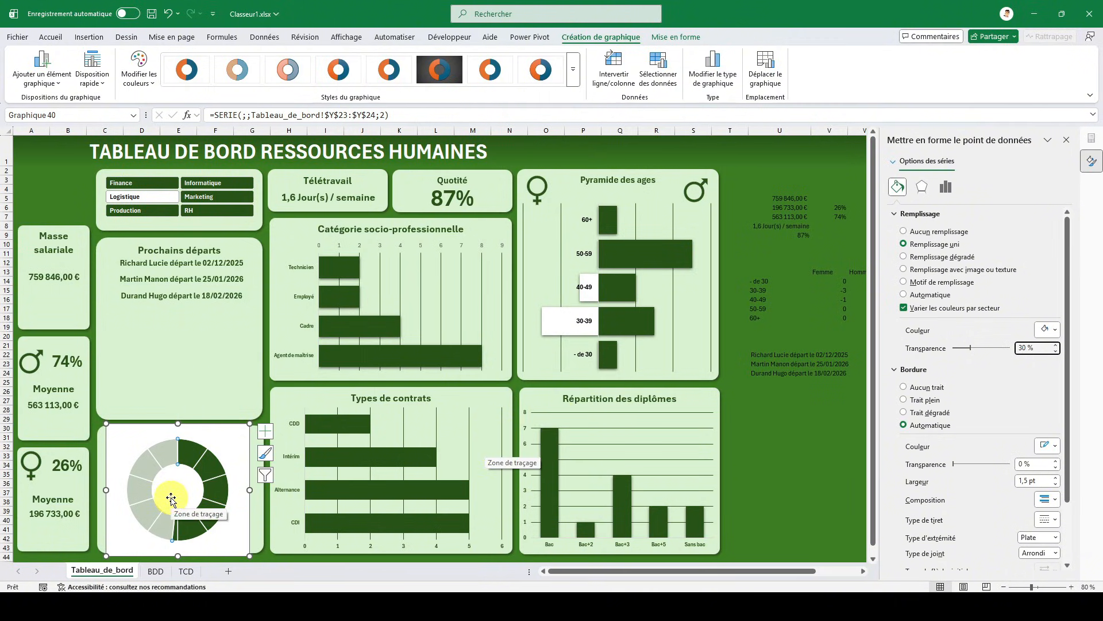
- Remove the outline and the fill of the doughnut chart's area
{"action": "right_click", "coordinate": [220, 437]}
{"action": "left_click", "coordinate": [283, 464]}
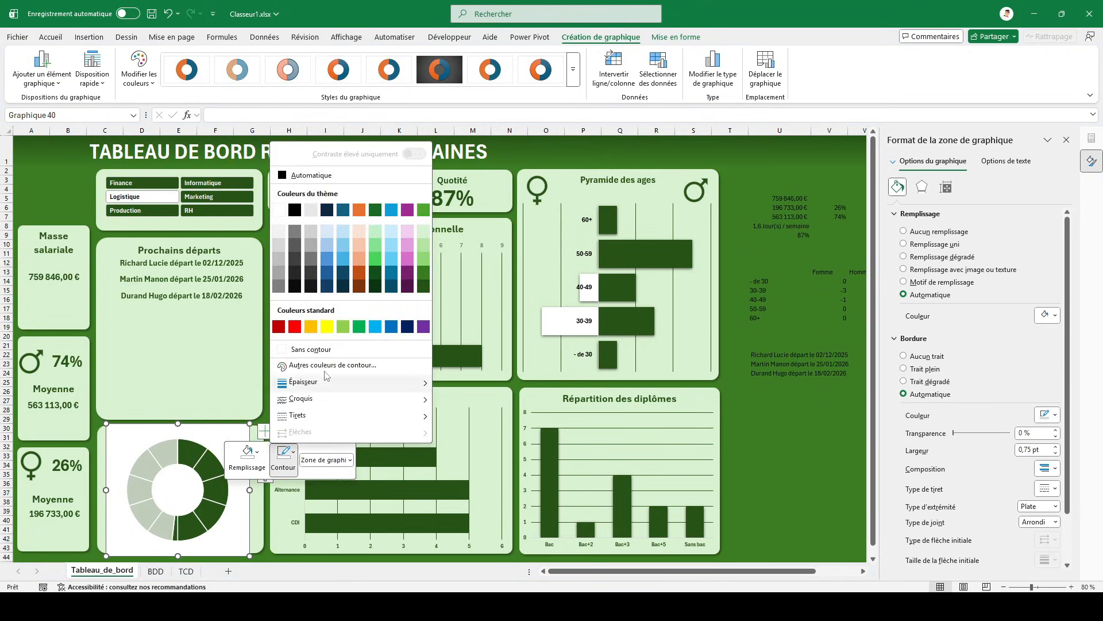
{"action": "left_click", "coordinate": [327, 347]}
{"action": "left_click", "coordinate": [254, 468]}
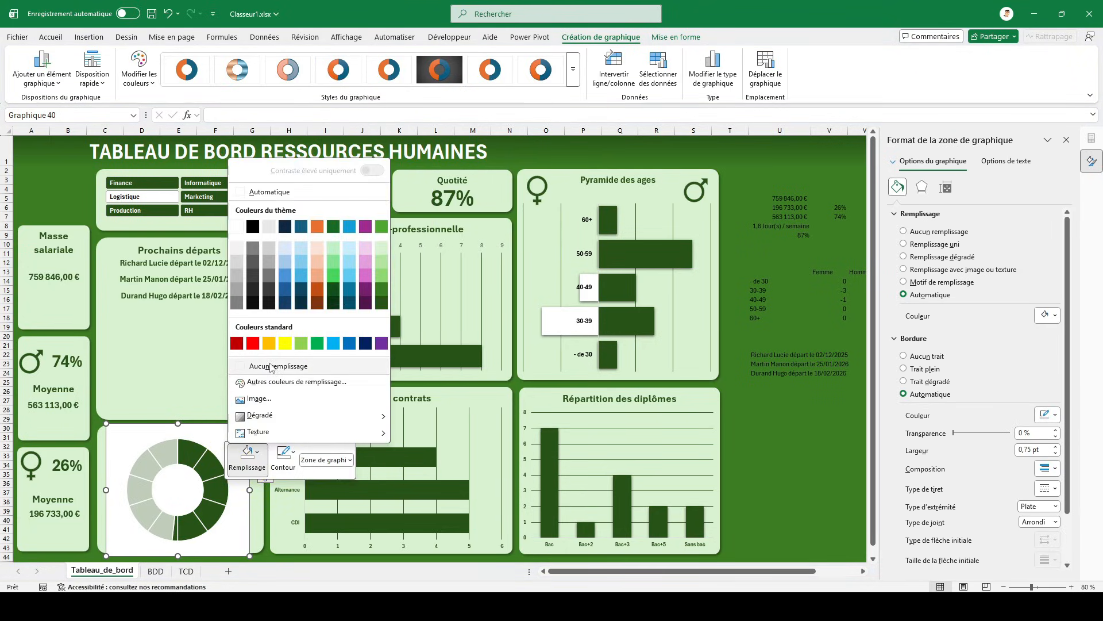
{"action": "left_click", "coordinate": [266, 364]}
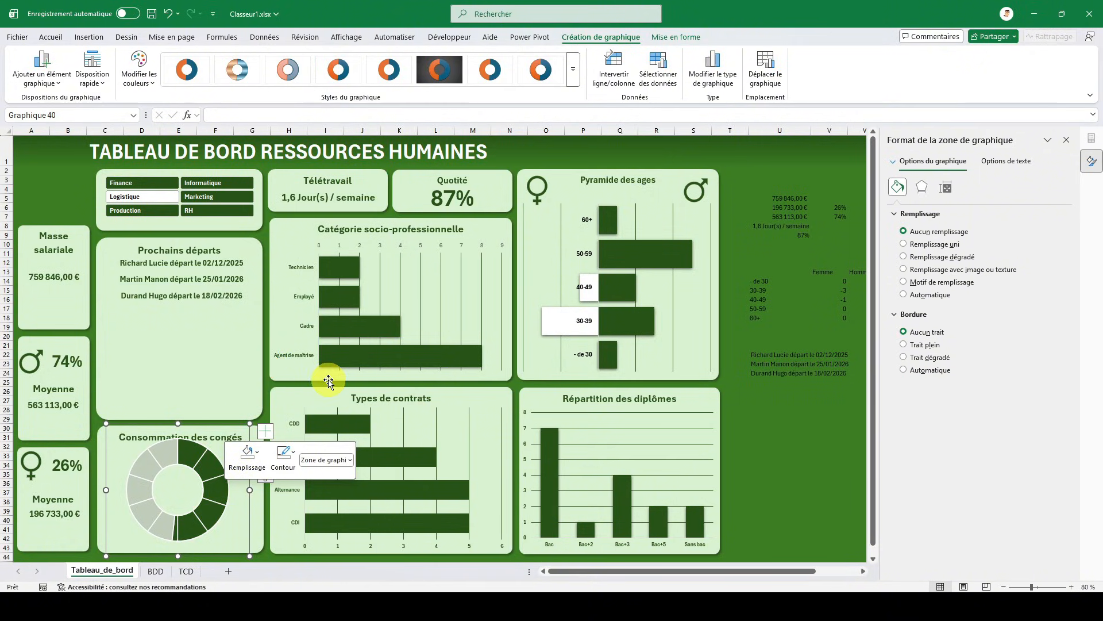
- Nudge the doughnut chart down so that it sits below the Consommation des congés title
{"action": "key", "text": "Down"}
{"action": "key", "text": "Down"}
{"action": "key", "text": "Down"}
{"action": "key", "text": "Down"}
{"action": "key", "text": "Down"}
{"action": "key", "text": "Down"}
{"action": "key", "text": "Down"}
{"action": "key", "text": "Down"}
{"action": "key", "text": "Down"}
{"action": "key", "text": "Down"}
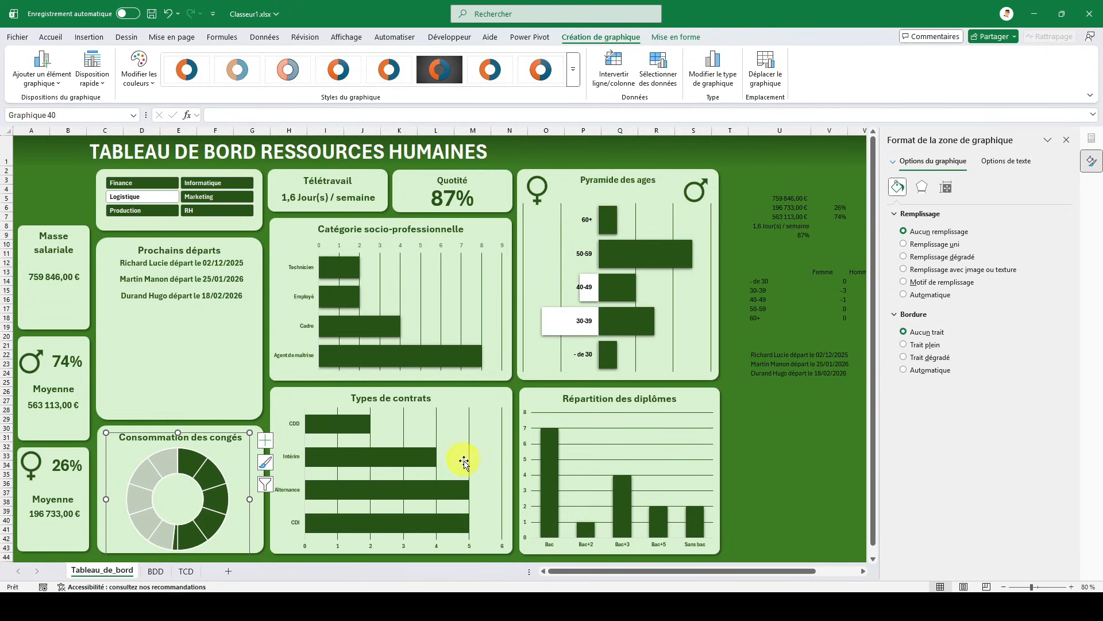
- Duplicate the Quotité percentage text box and place the copy below the leave figures beside the dashboard
{"action": "left_click", "coordinate": [804, 381]}
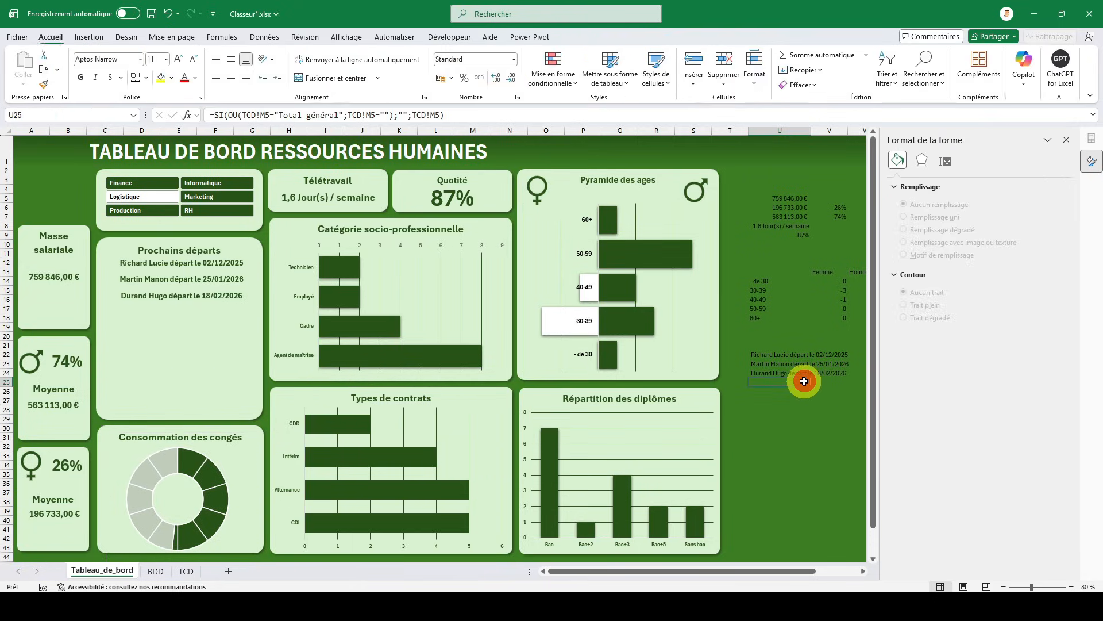
{"action": "key", "text": "Right"}
{"action": "key", "text": "Right"}
{"action": "key", "text": "Right"}
{"action": "key", "text": "Right"}
{"action": "key", "text": "Up"}
{"action": "key", "text": "Up"}
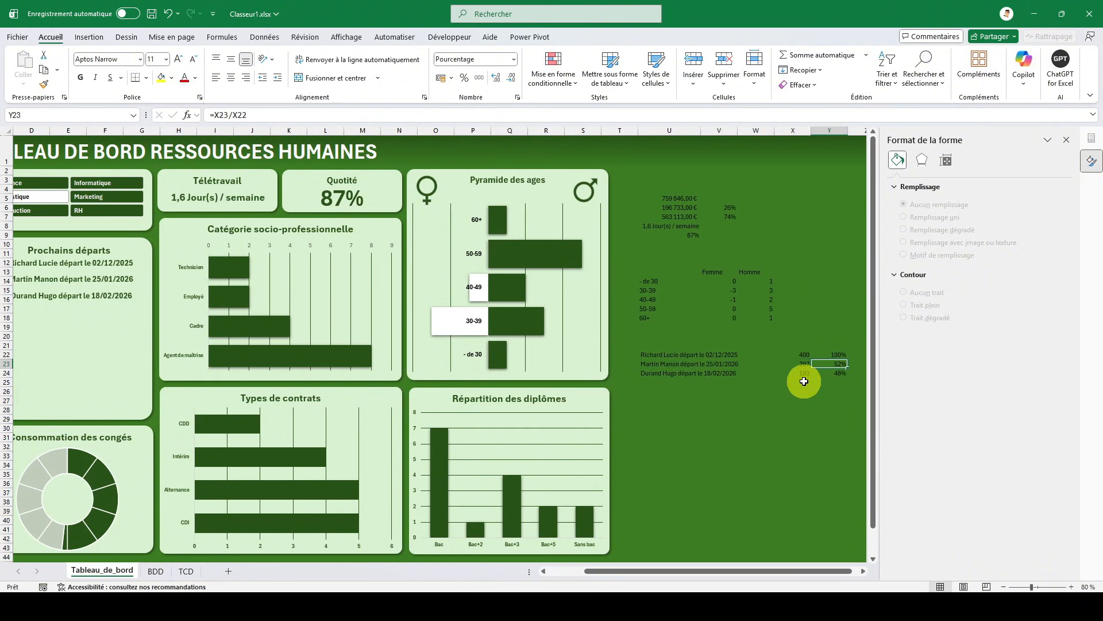
{"action": "left_click", "coordinate": [353, 202]}
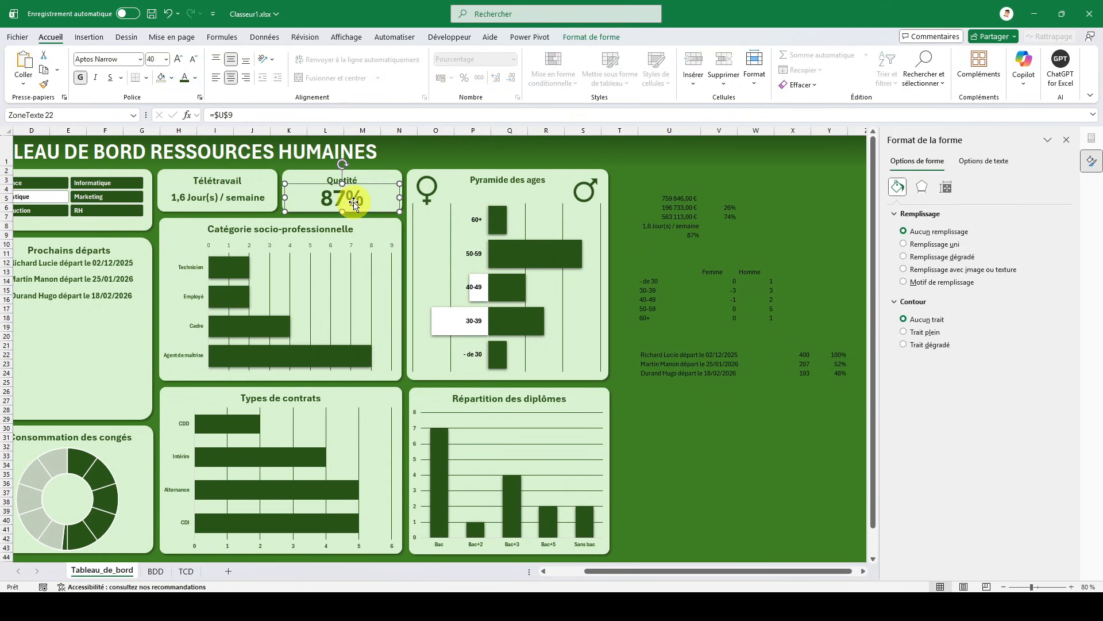
{"action": "left_click", "coordinate": [702, 443]}
{"action": "key", "text": "ctrl+v"}
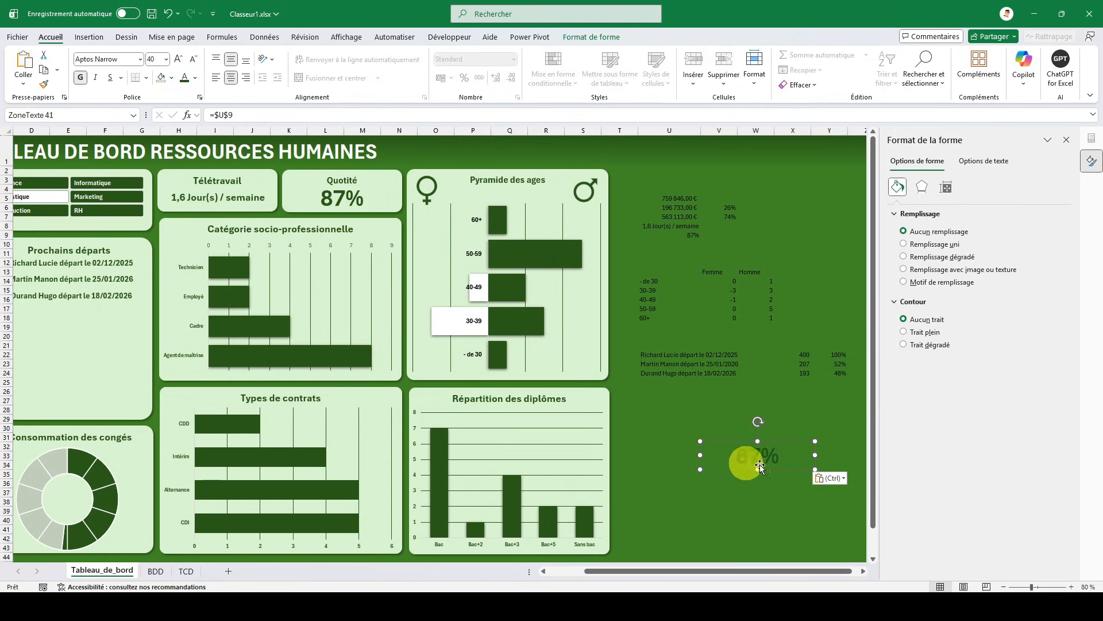
{"action": "left_click_drag", "start_coordinate": [775, 443], "coordinate": [728, 413]}
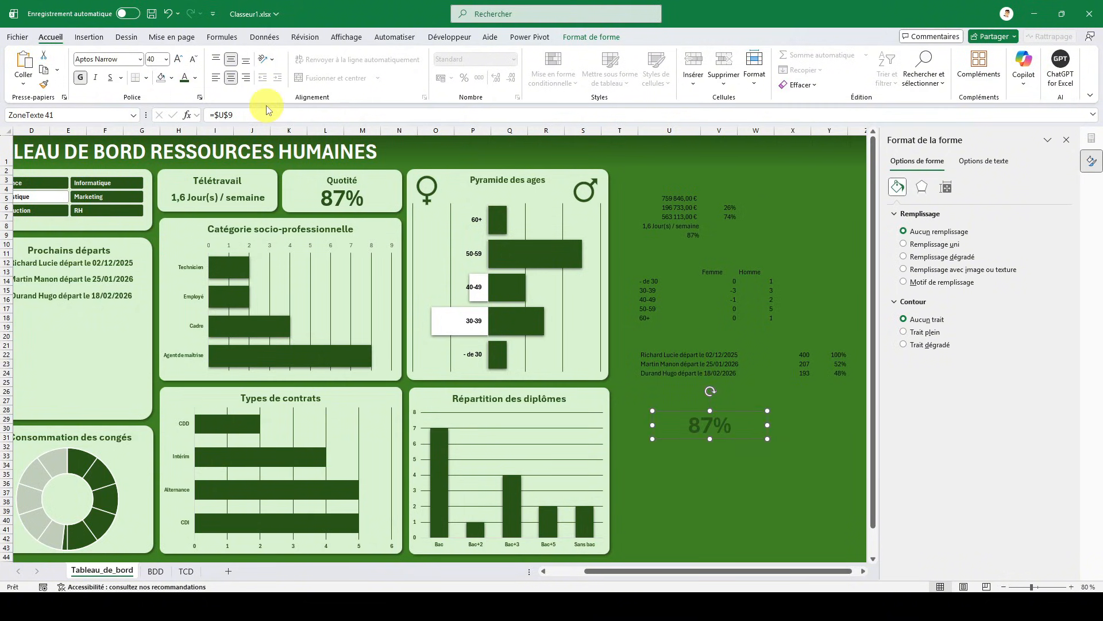
- Link the copied text box to cell Y23 with the formula =$Y$23
{"action": "left_click_drag", "start_coordinate": [259, 116], "coordinate": [206, 113]}
{"action": "type", "text": "="}
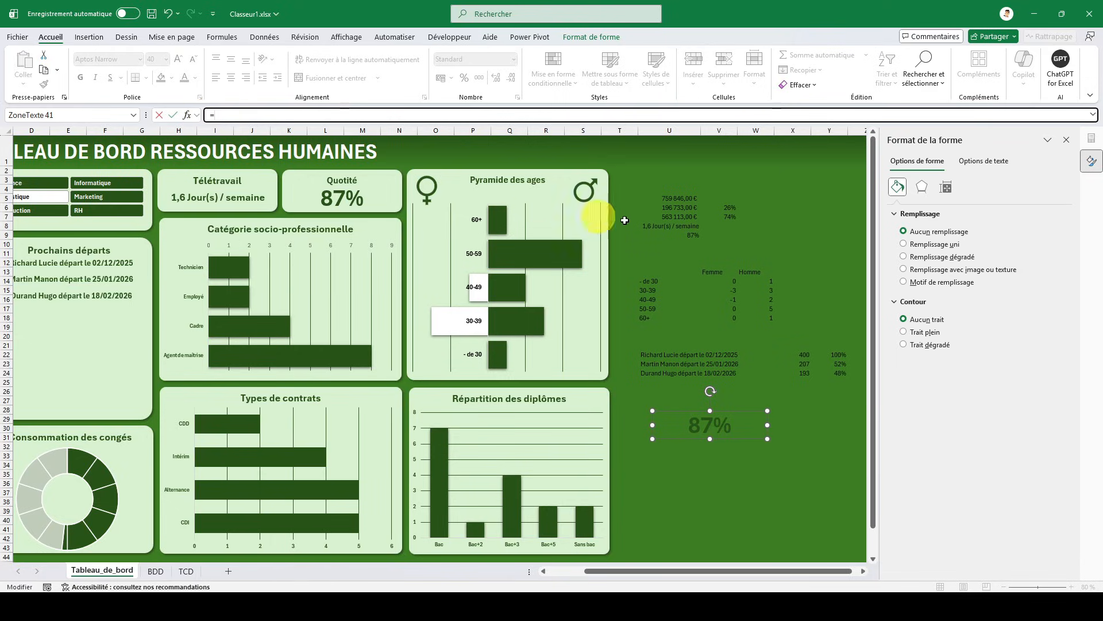
{"action": "left_click", "coordinate": [829, 365]}
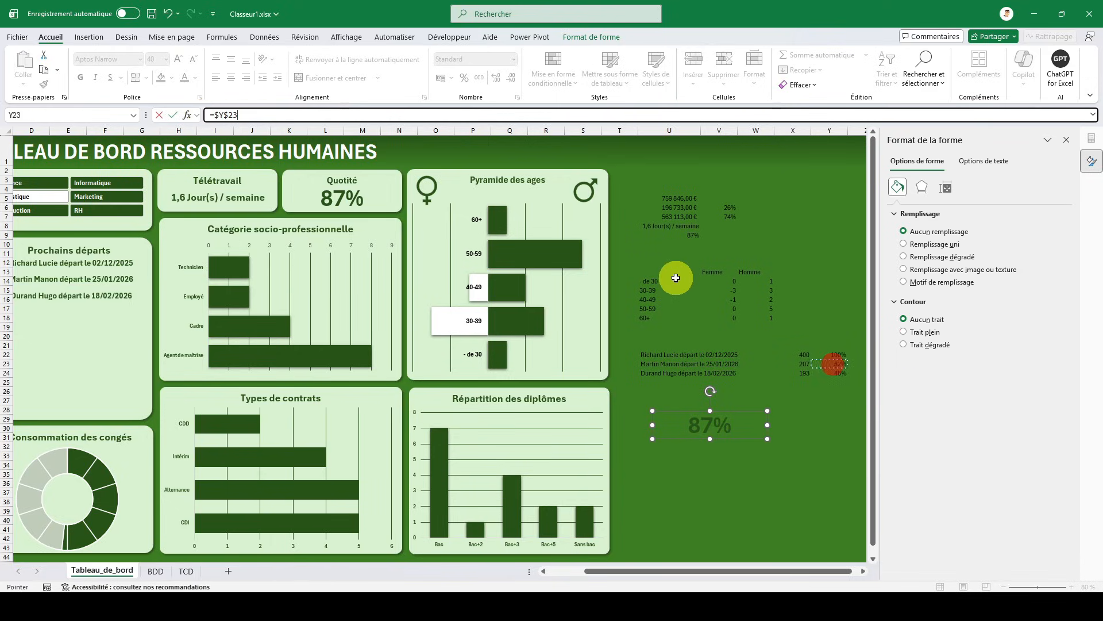
{"action": "key", "text": "Return"}
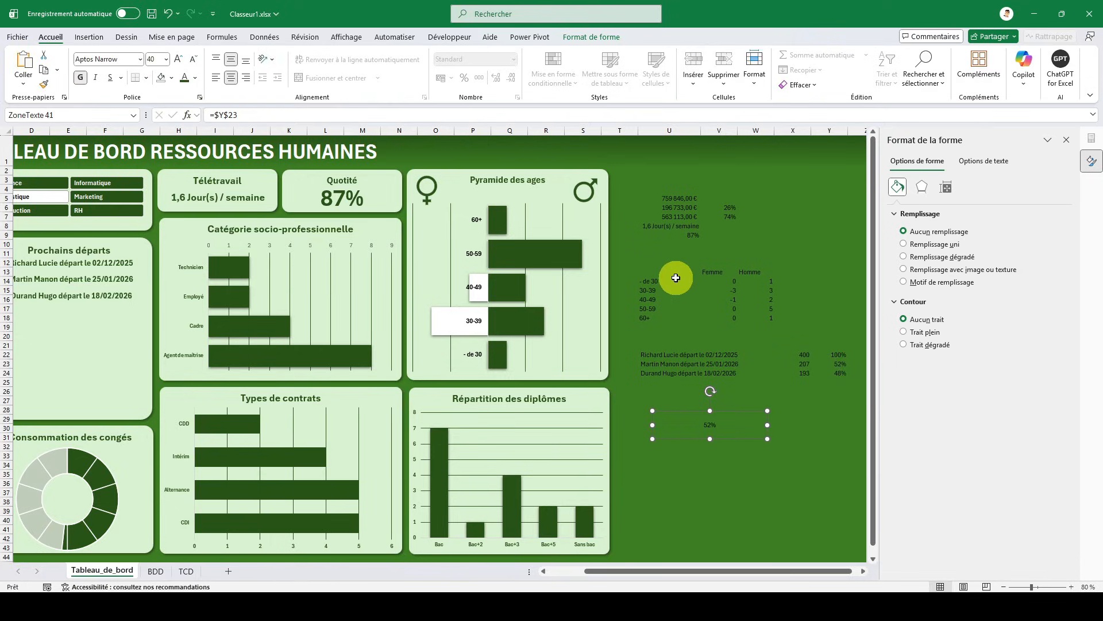
- Copy the formatting of the Quotité percentage text box onto the text box linked to Y23
{"action": "left_click", "coordinate": [362, 196]}
{"action": "left_click", "coordinate": [46, 85]}
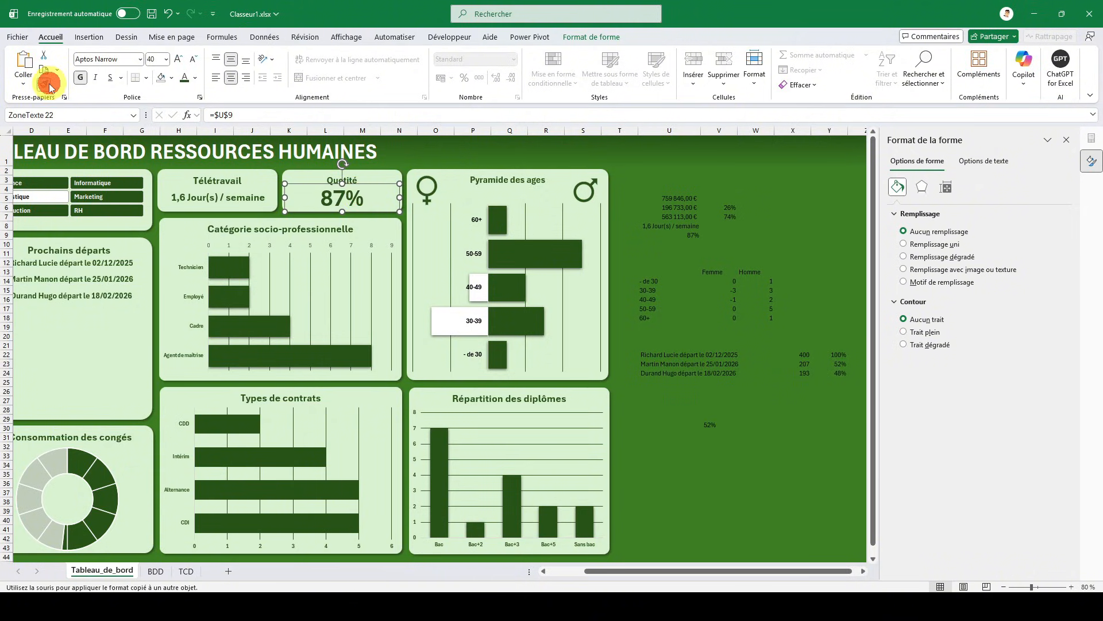
{"action": "left_click", "coordinate": [712, 427]}
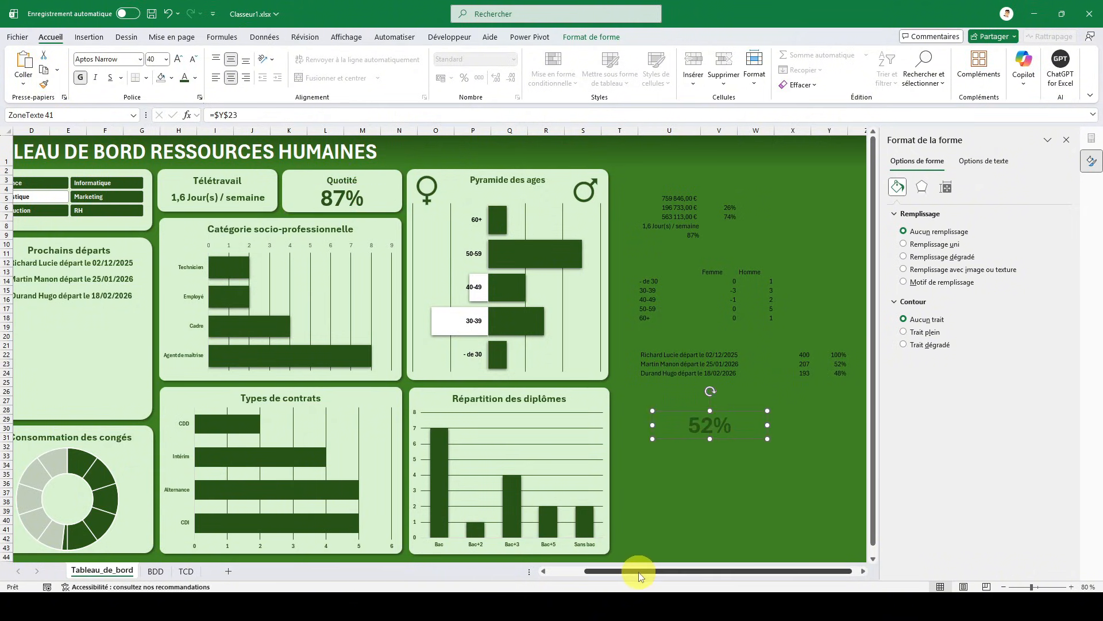
- Move the linked percentage text box into the centre of the Consommation des congés doughnut and deselect it
{"action": "mouse_move", "coordinate": [639, 571]}
{"action": "left_mouse_down"}
{"action": "mouse_move", "coordinate": [604, 571]}
{"action": "mouse_move", "coordinate": [628, 550]}
{"action": "left_mouse_up"}
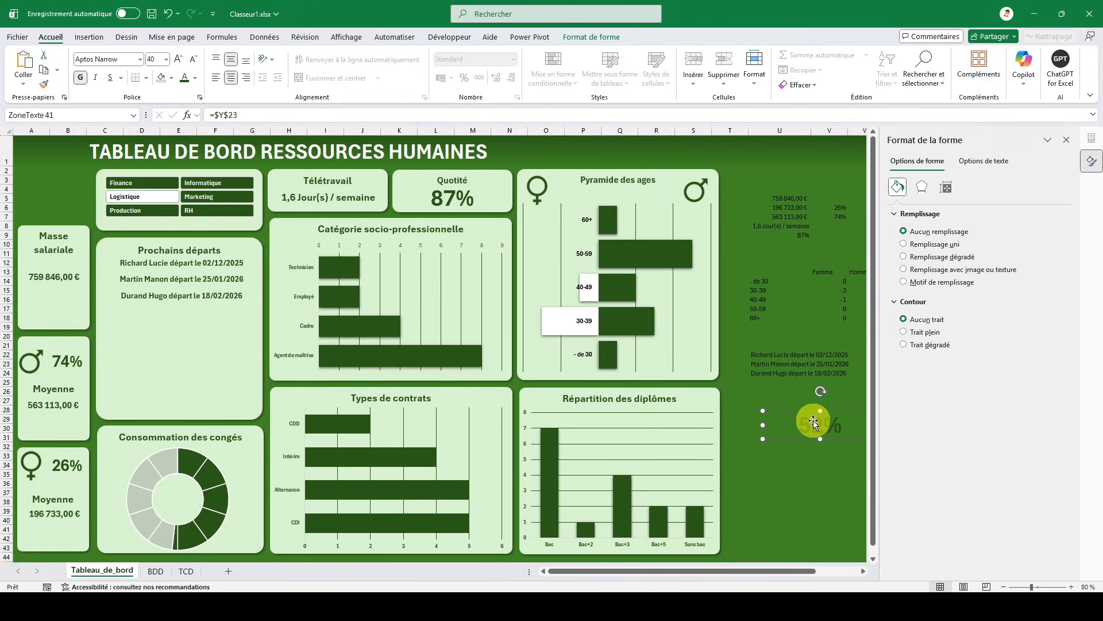
{"action": "left_click_drag", "start_coordinate": [812, 420], "coordinate": [177, 489]}
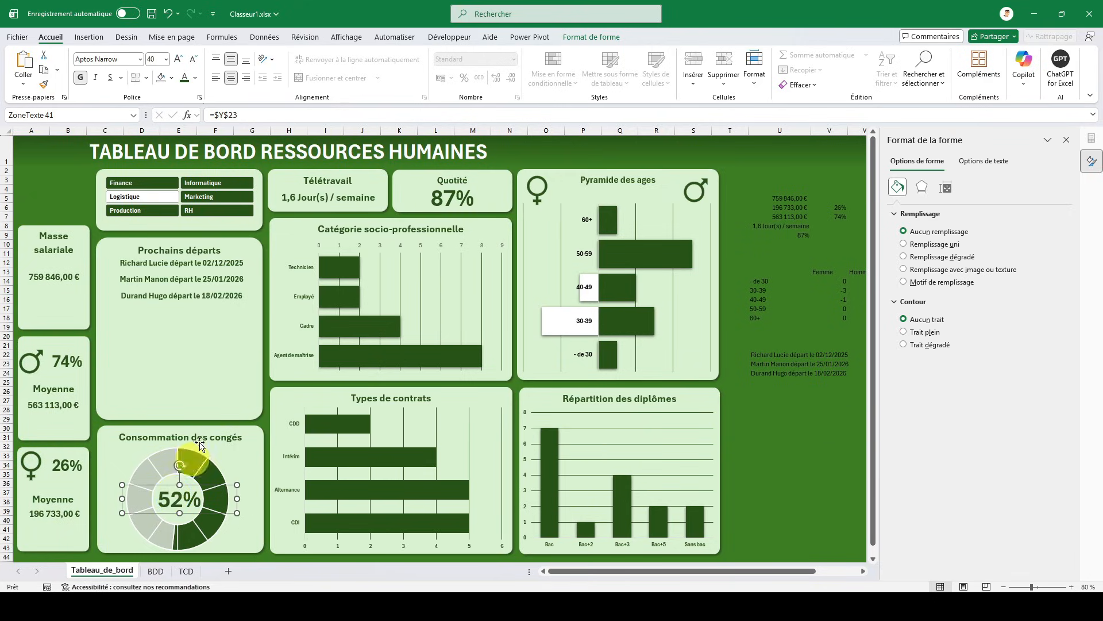
{"action": "left_click", "coordinate": [47, 152]}
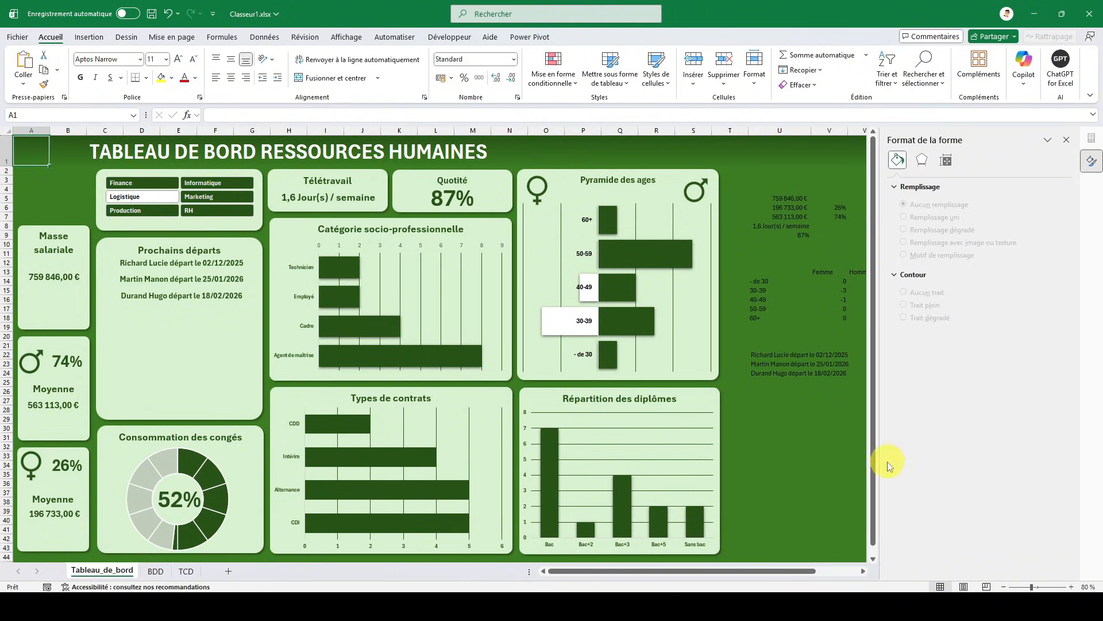
- Select the helper figures beside the dashboard, cells U3:Y28
{"action": "left_click_drag", "start_coordinate": [777, 568], "coordinate": [824, 551]}
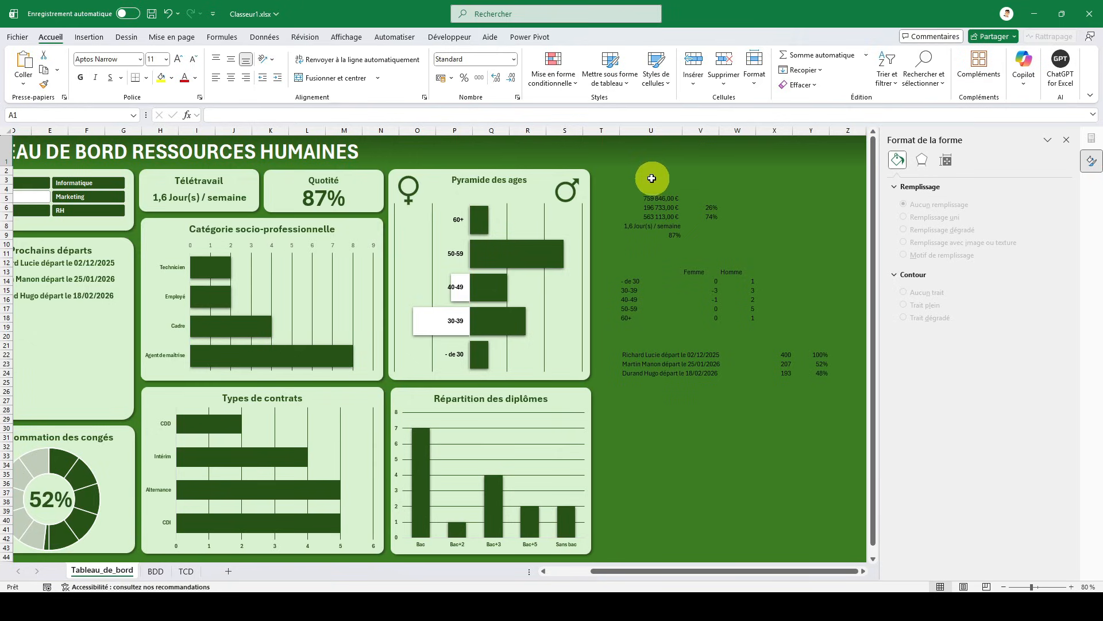
{"action": "left_click_drag", "start_coordinate": [638, 177], "coordinate": [818, 409]}
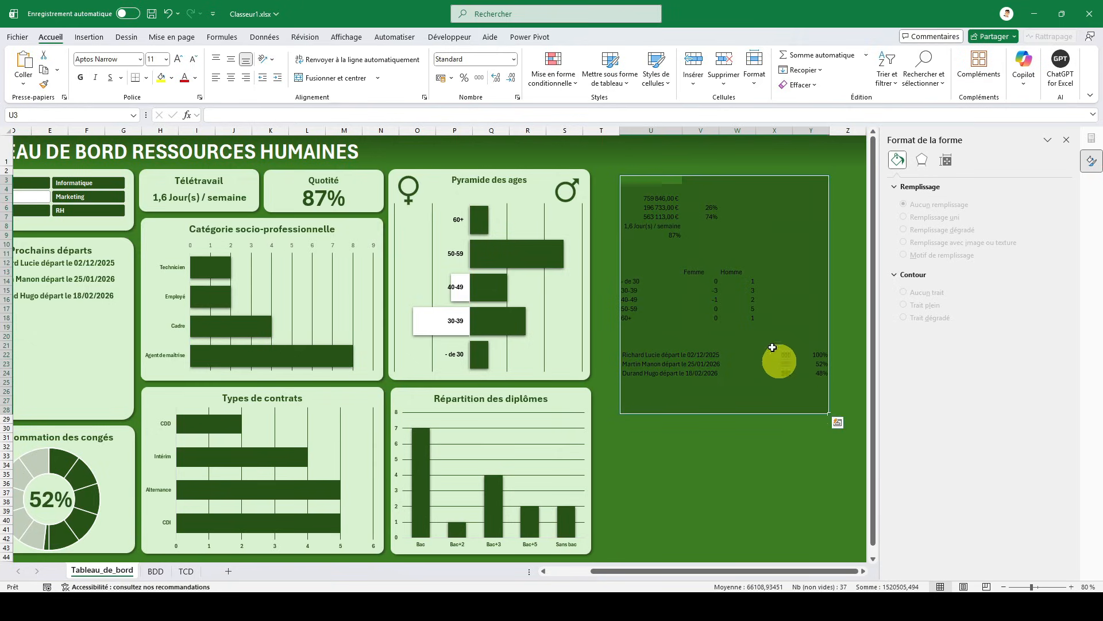
{"action": "right_click", "coordinate": [720, 242]}
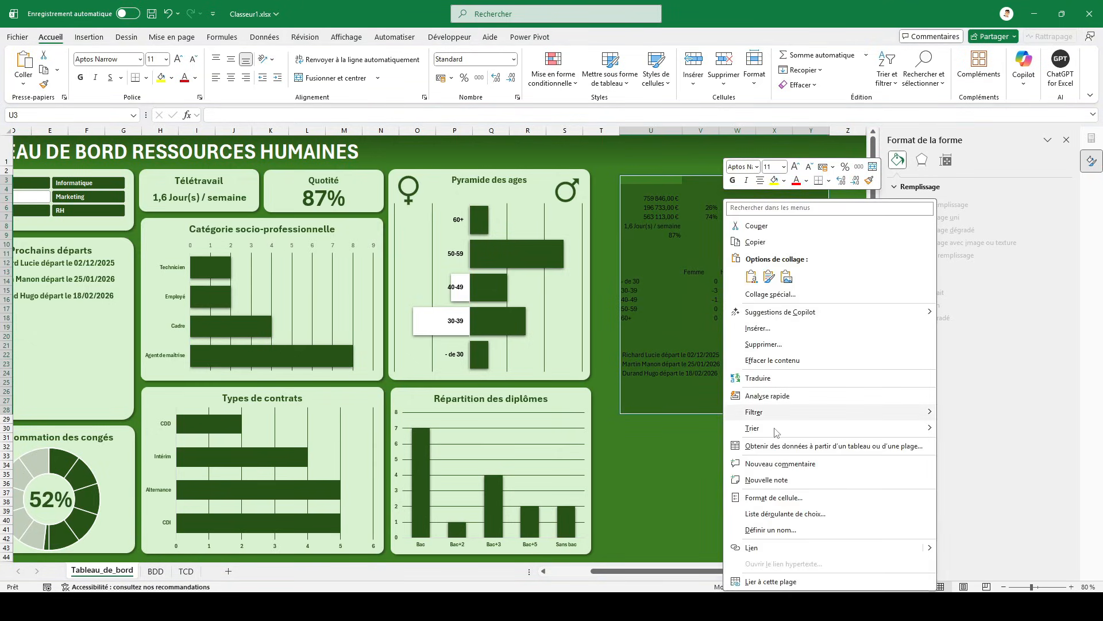
{"action": "left_click", "coordinate": [773, 498]}
{"action": "left_click", "coordinate": [670, 448]}
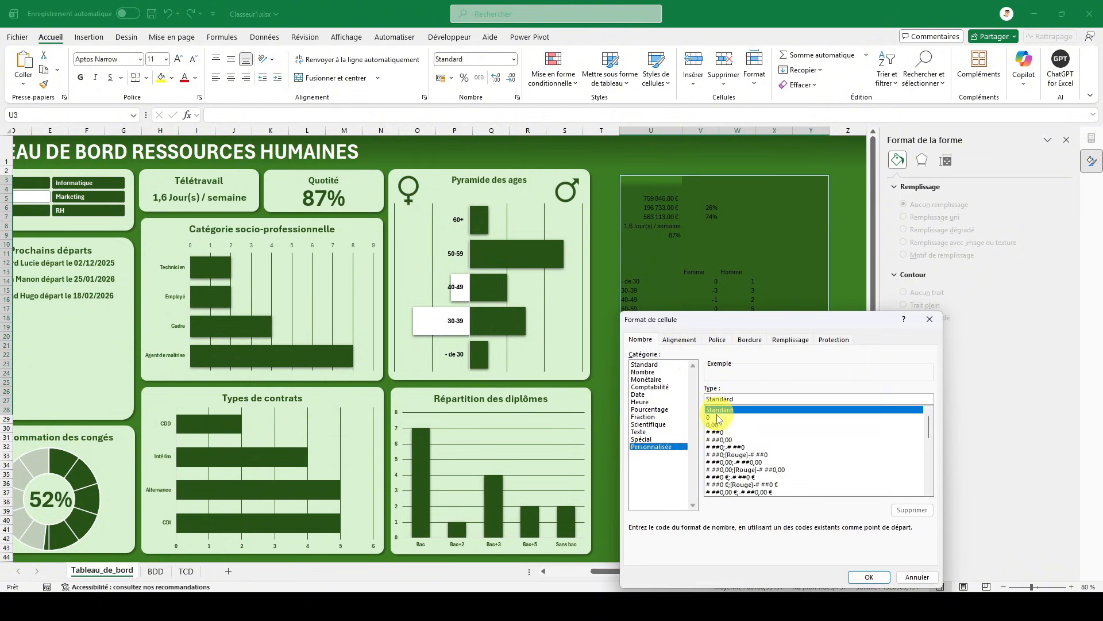
{"action": "left_click", "coordinate": [941, 320]}
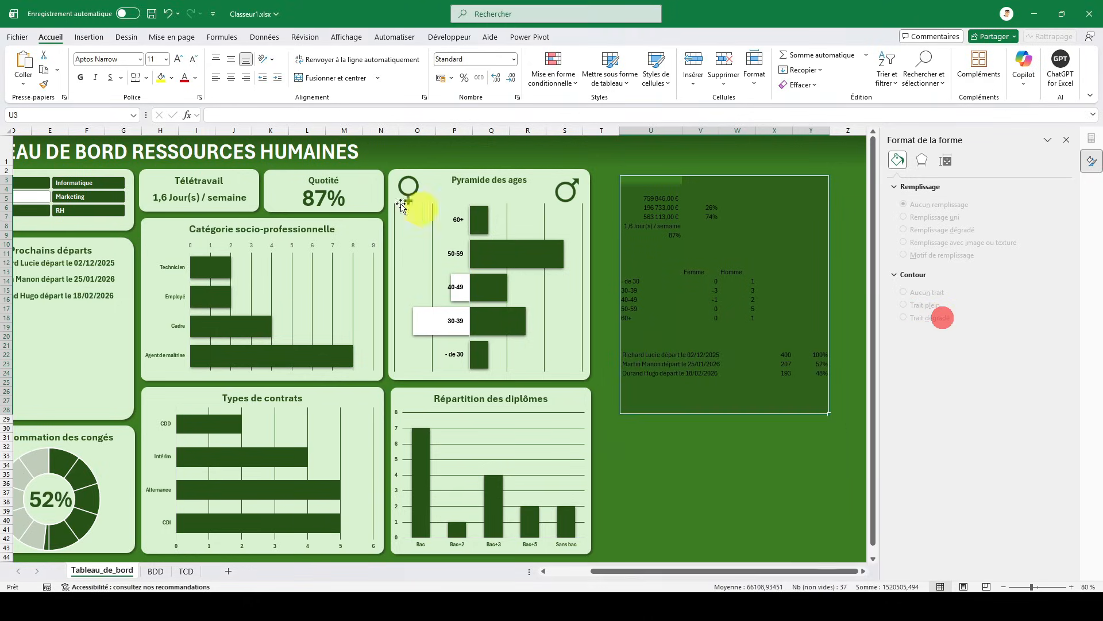
- Hide the selected helper figures by setting their font colour to the theme green of the sheet background, and deselect them
{"action": "left_click", "coordinate": [195, 77]}
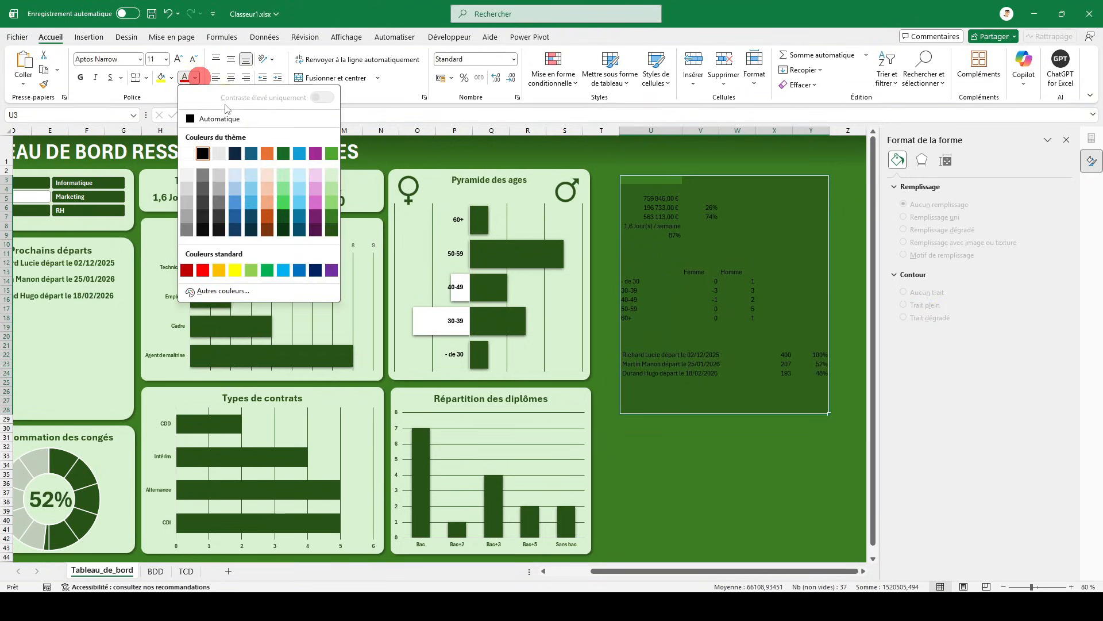
{"action": "left_click", "coordinate": [329, 216]}
{"action": "left_click", "coordinate": [623, 289]}
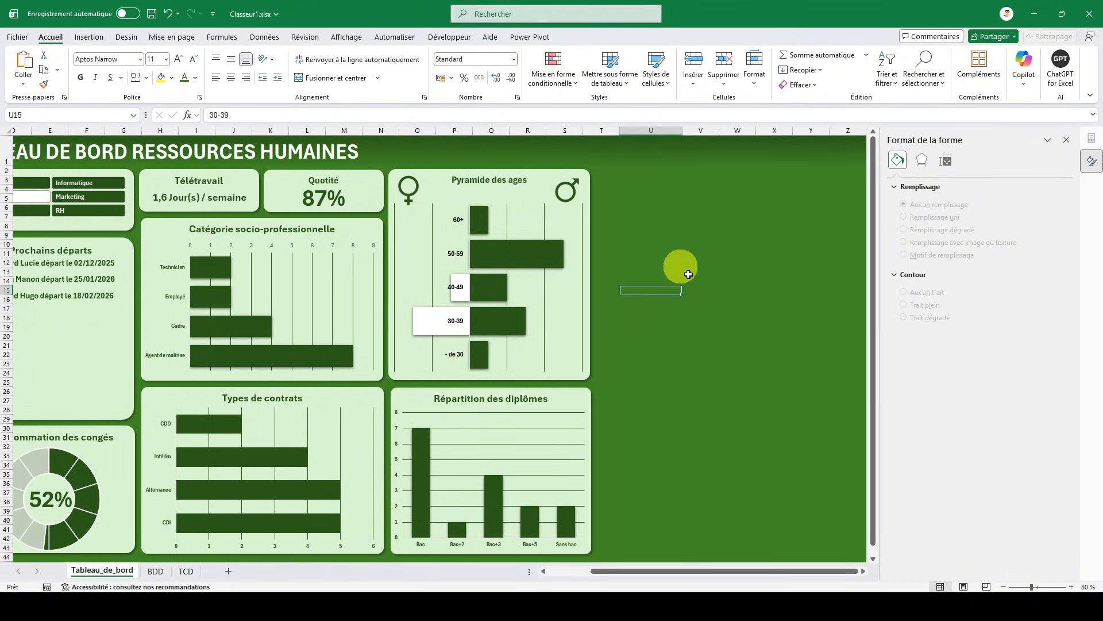
{"action": "left_click_drag", "start_coordinate": [657, 571], "coordinate": [561, 554]}
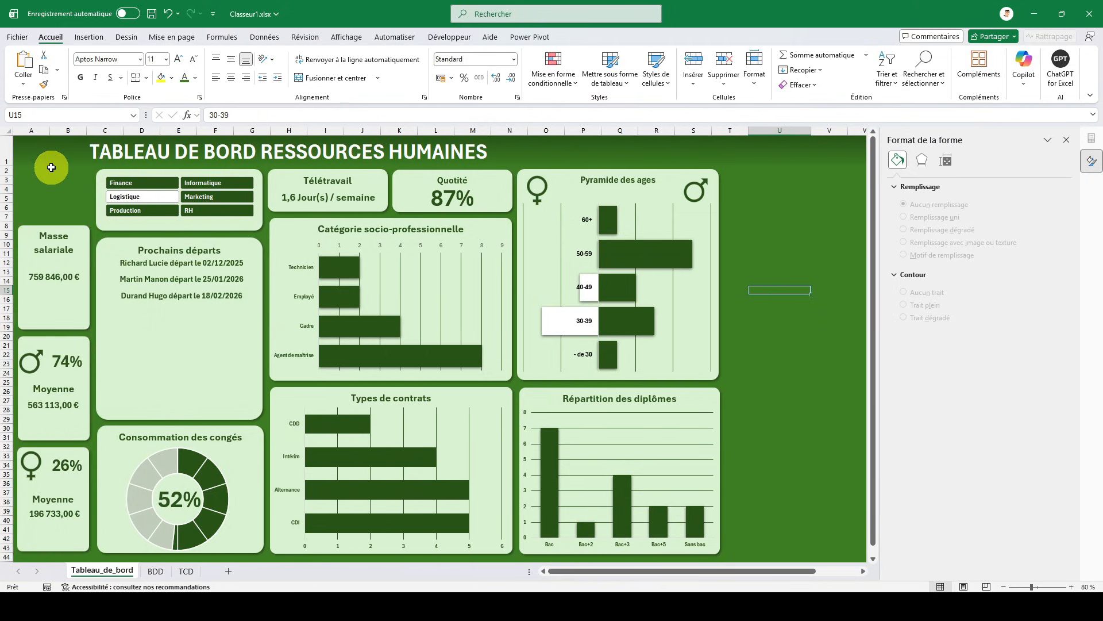
{"action": "left_click", "coordinate": [51, 167]}
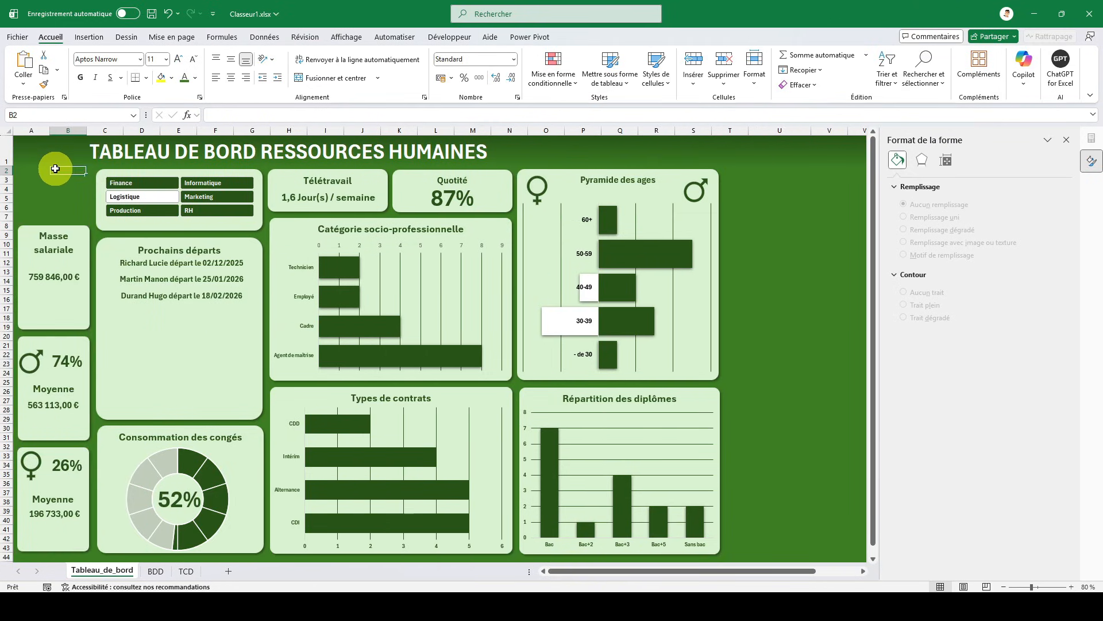